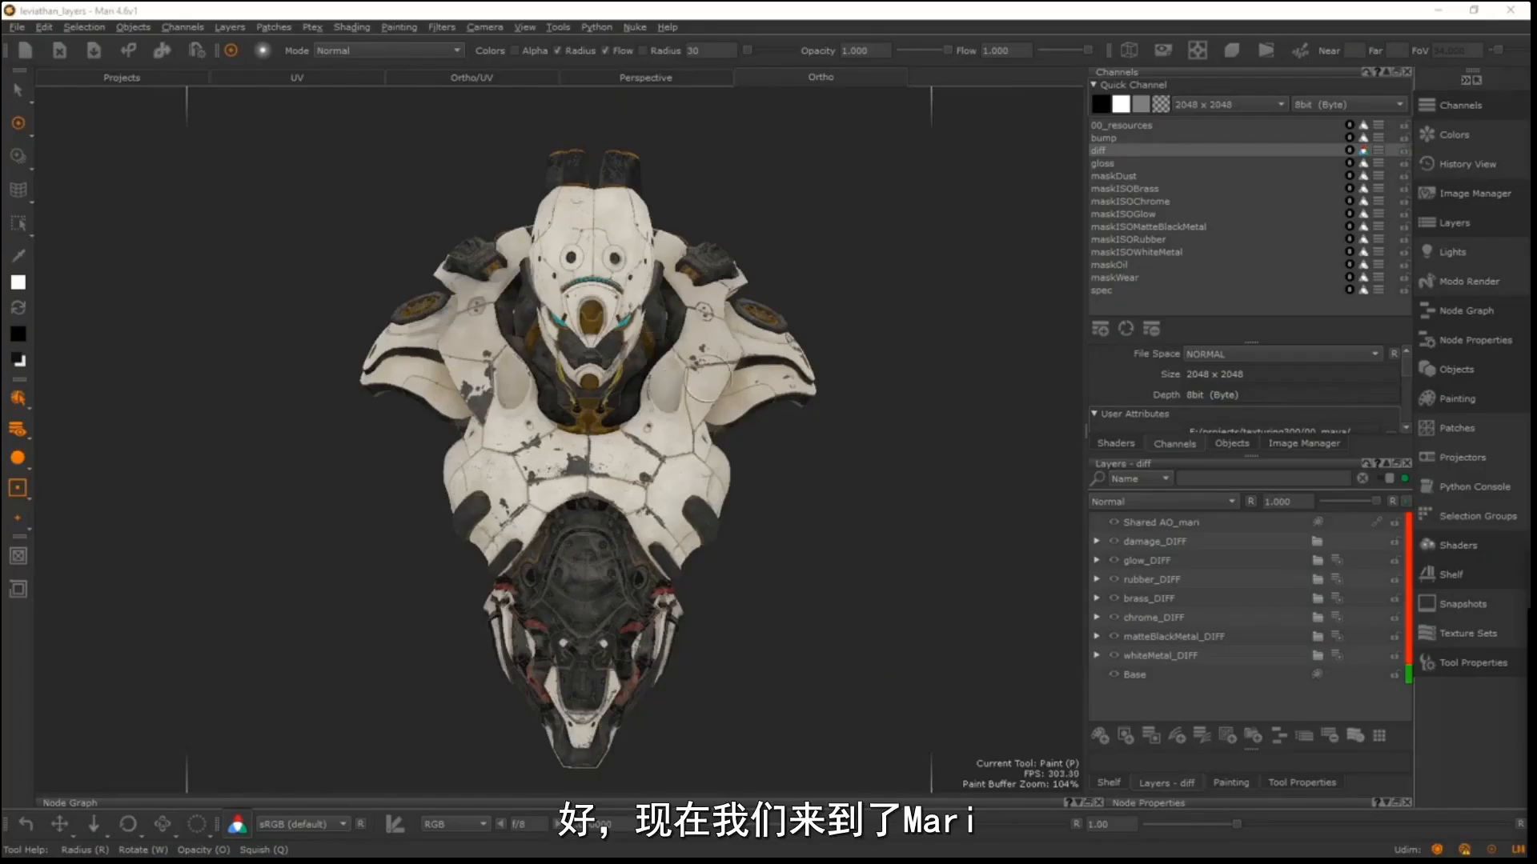
# - Examine the textured mecha torso and head from several sides and return to a front view
pyautogui.keyDown('alt'); pyautogui.moveTo(672, 432); pyautogui.dragTo(728, 432); pyautogui.keyUp('alt')
pyautogui.keyDown('alt'); pyautogui.moveTo(584, 445); pyautogui.dragTo(497, 445); pyautogui.keyUp('alt')
pyautogui.keyDown('alt'); pyautogui.moveTo(720, 444); pyautogui.dragTo(529, 444); pyautogui.keyUp('alt')
pyautogui.moveTo(840, 442)
pyautogui.keyDown('alt'); pyautogui.mouseDown()
pyautogui.moveTo(477, 439)
pyautogui.moveTo(612, 440)
pyautogui.moveTo(617, 398)
pyautogui.moveTo(548, 389)
pyautogui.moveTo(538, 336)
pyautogui.mouseUp(); pyautogui.keyUp('alt')
pyautogui.keyDown('alt'); pyautogui.moveTo(767, 256); pyautogui.dragTo(725, 259); pyautogui.keyUp('alt')
pyautogui.keyDown('alt'); pyautogui.moveTo(725, 259); pyautogui.dragTo(714, 294, button='middle'); pyautogui.keyUp('alt')
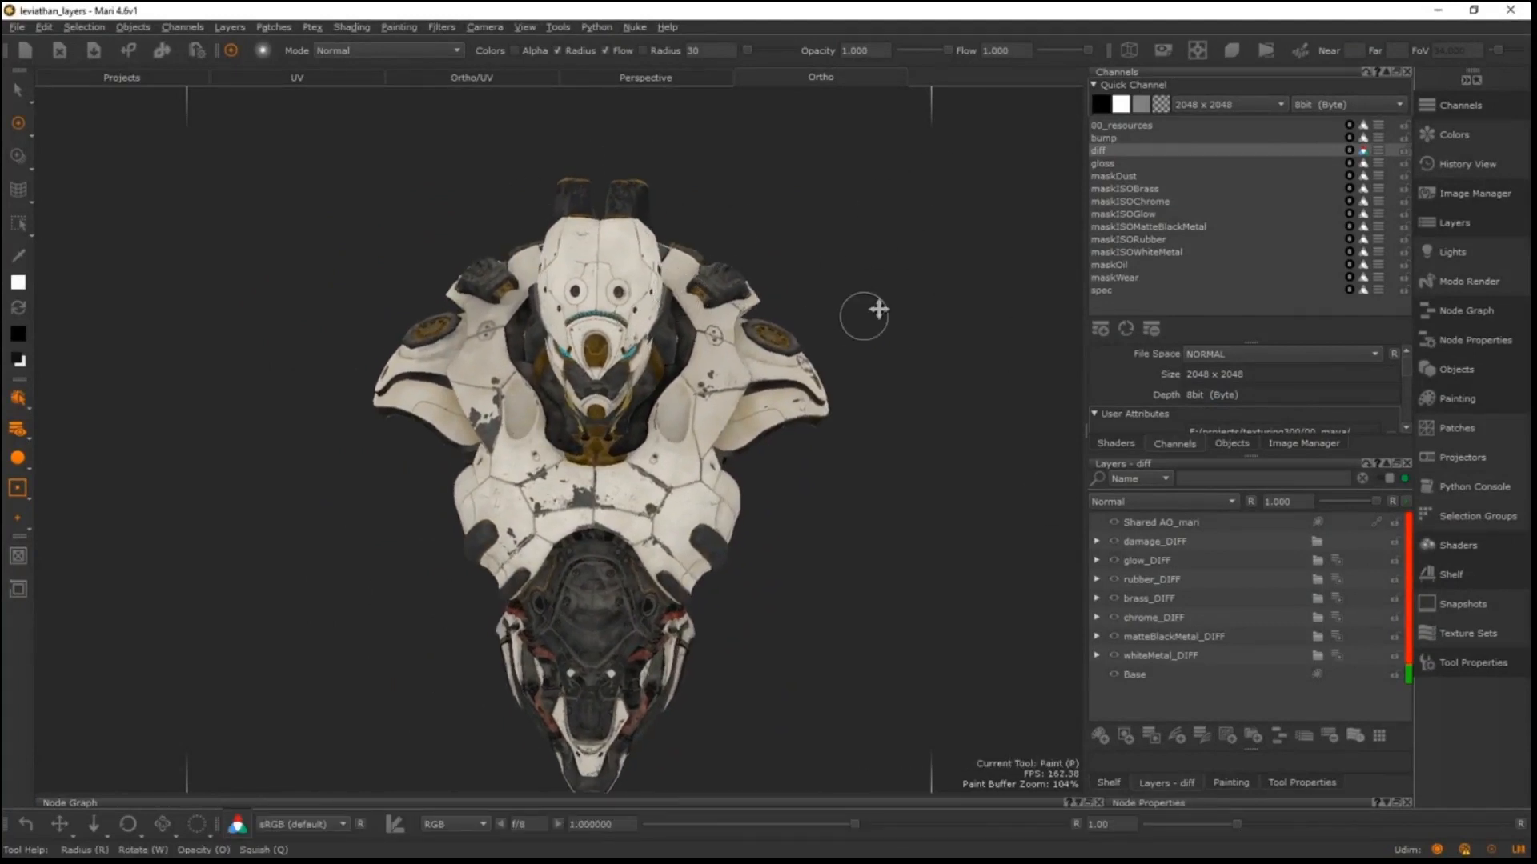
pyautogui.keyDown('alt'); pyautogui.moveTo(611, 378); pyautogui.dragTo(650, 337, button='middle'); pyautogui.keyUp('alt')
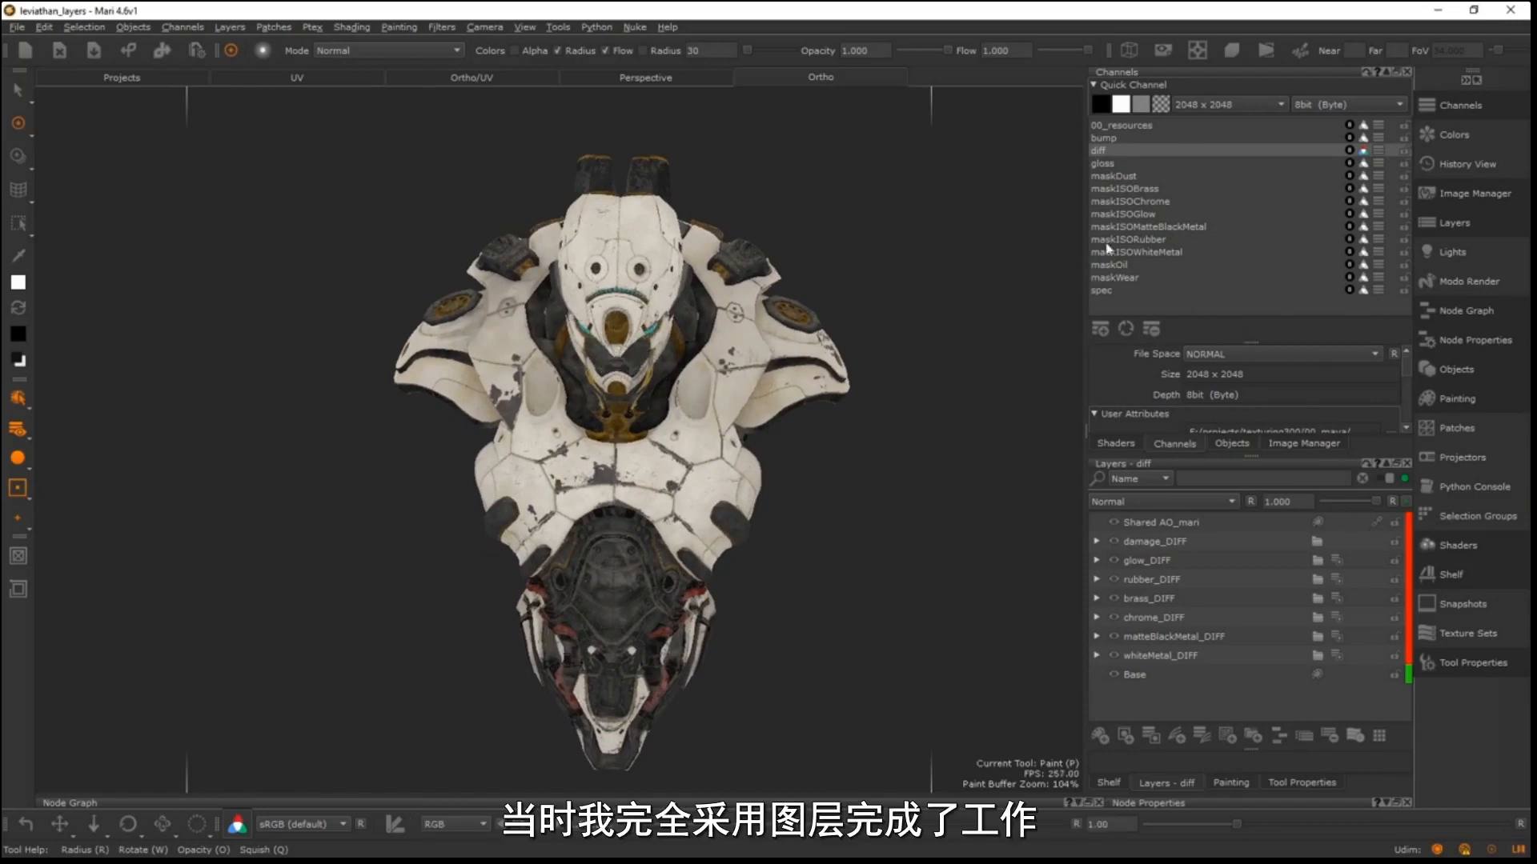
pyautogui.moveTo(1256, 343); pyautogui.dragTo(1248, 348)
pyautogui.click(1232, 444)
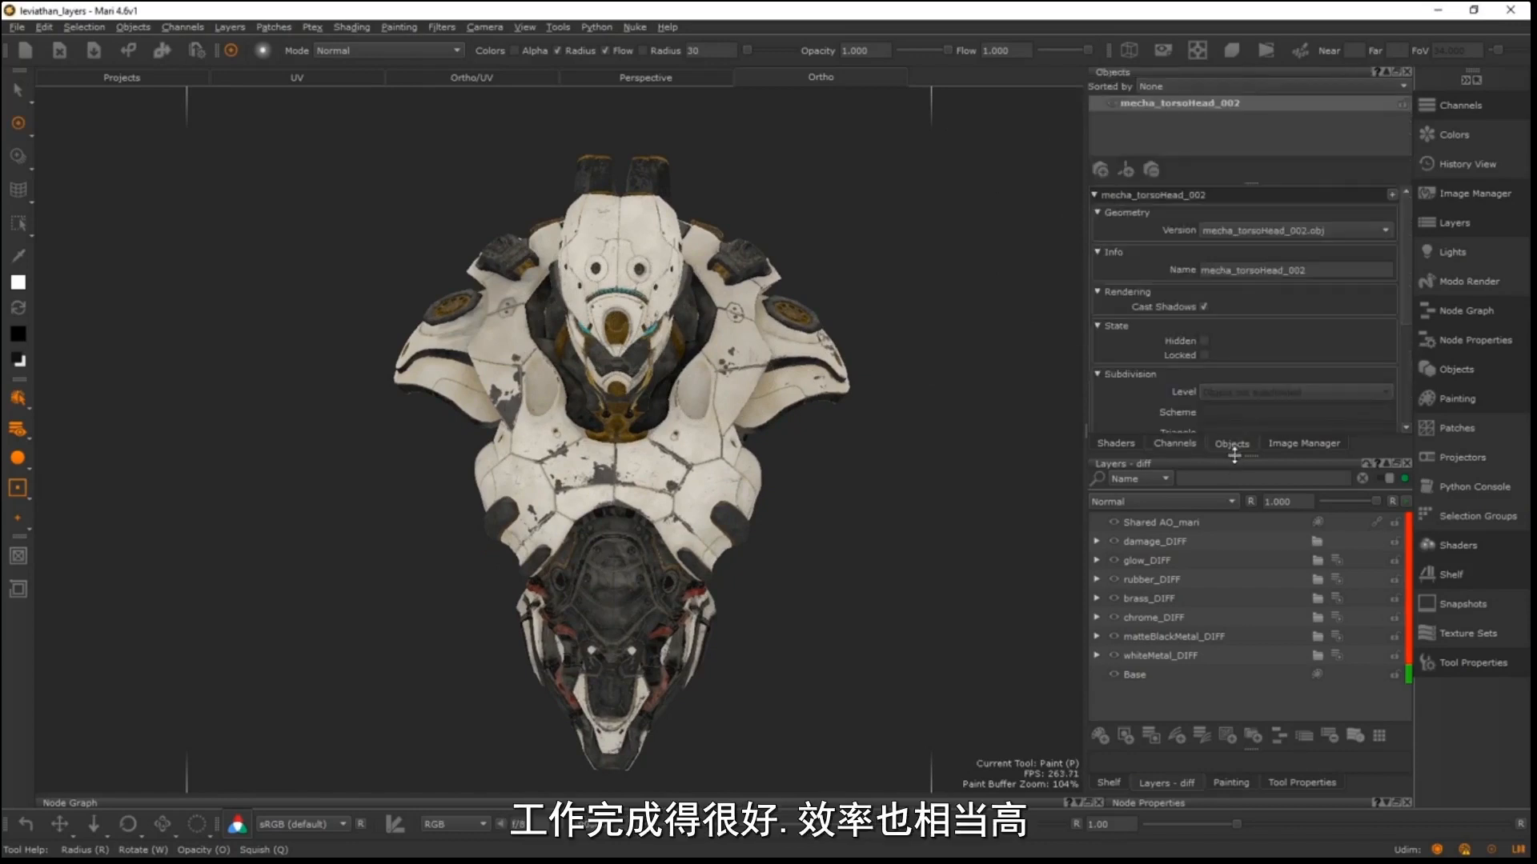
pyautogui.click(1176, 445)
pyautogui.moveTo(627, 356)
pyautogui.mouseDown(button='middle')
pyautogui.moveTo(571, 394)
pyautogui.moveTo(589, 346)
pyautogui.mouseUp(button='middle')
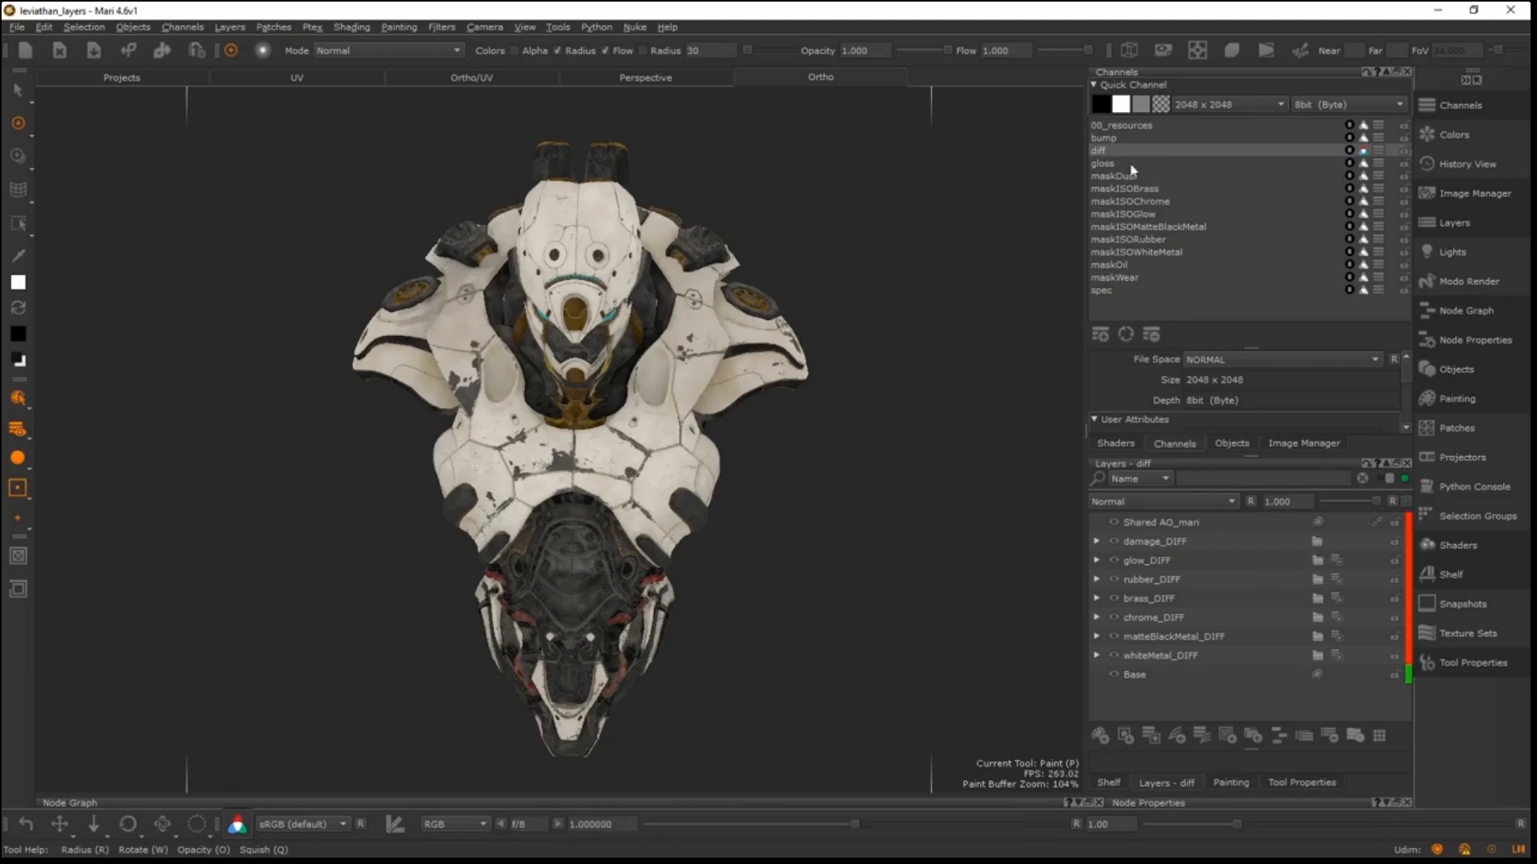
# - Open the 00_resources channel's layer stack in a separate palette beside the model, enlarged to list all its layers
pyautogui.click(1109, 151)
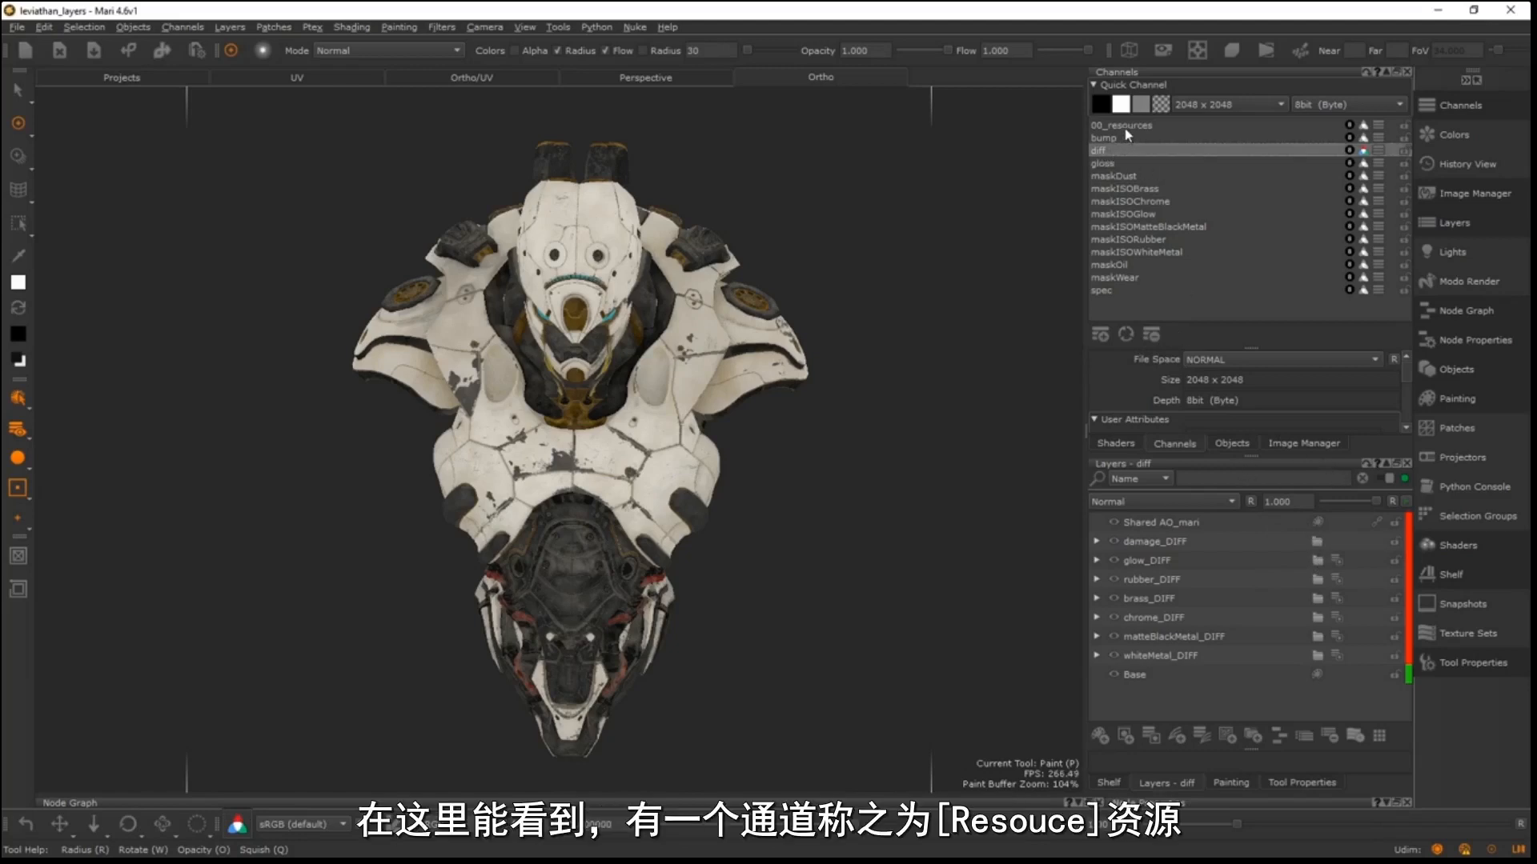
pyautogui.click(1128, 126)
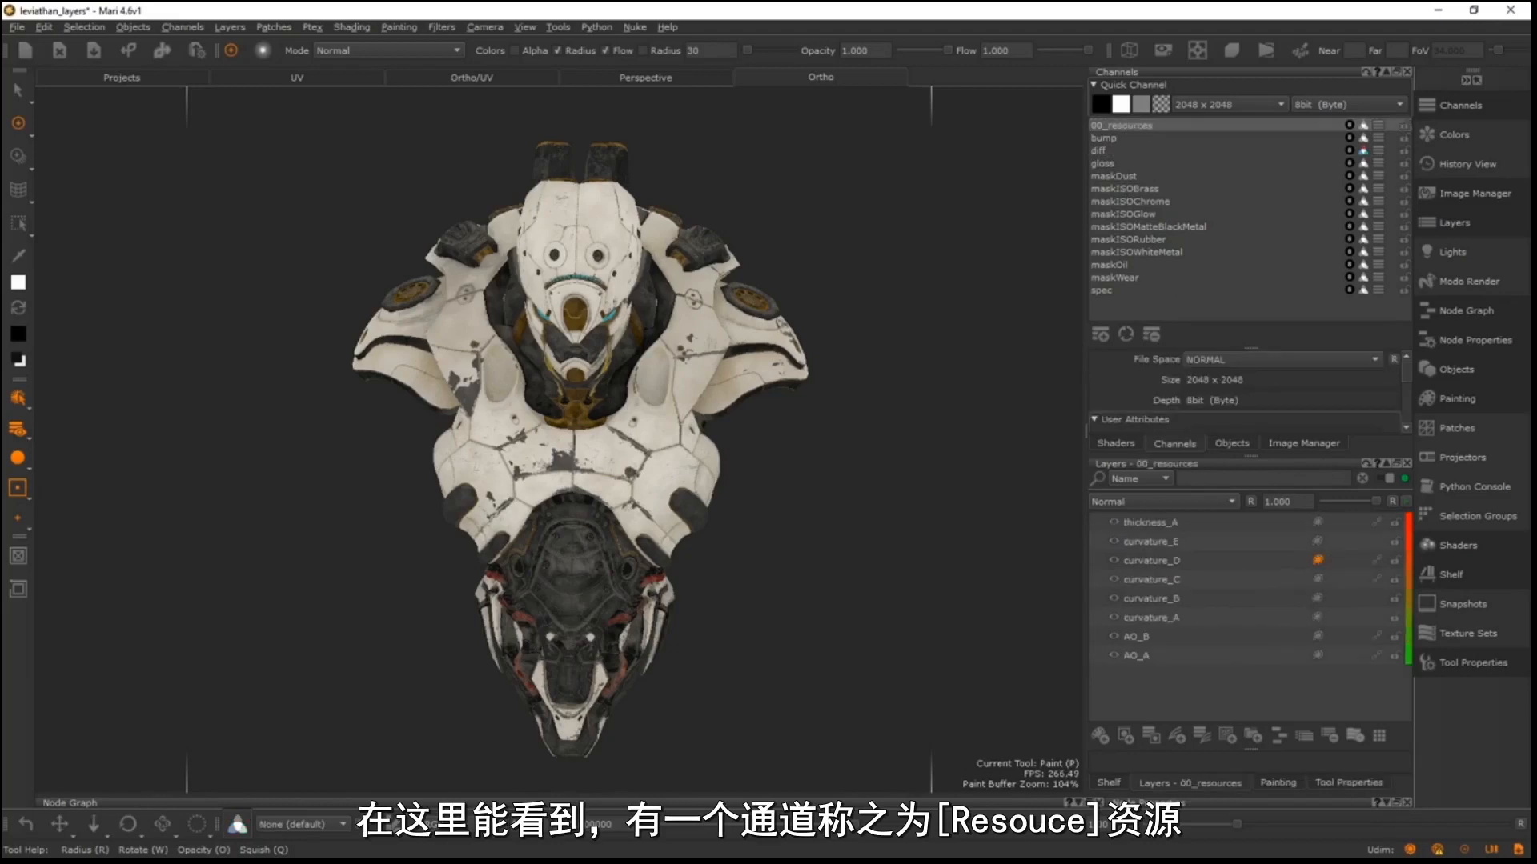
pyautogui.click(1375, 127)
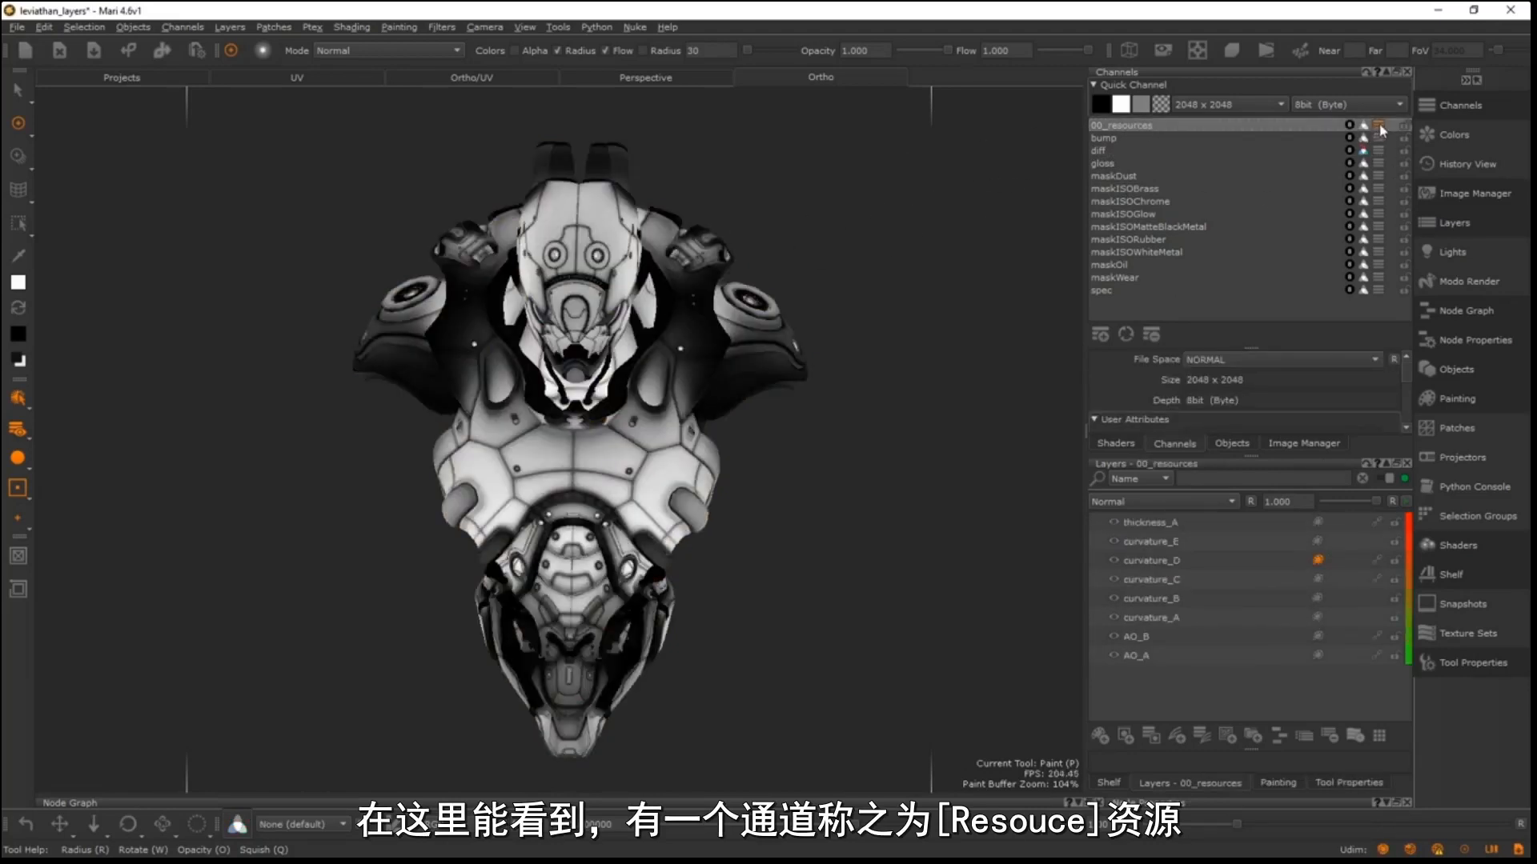
pyautogui.moveTo(1236, 139); pyautogui.dragTo(829, 189)
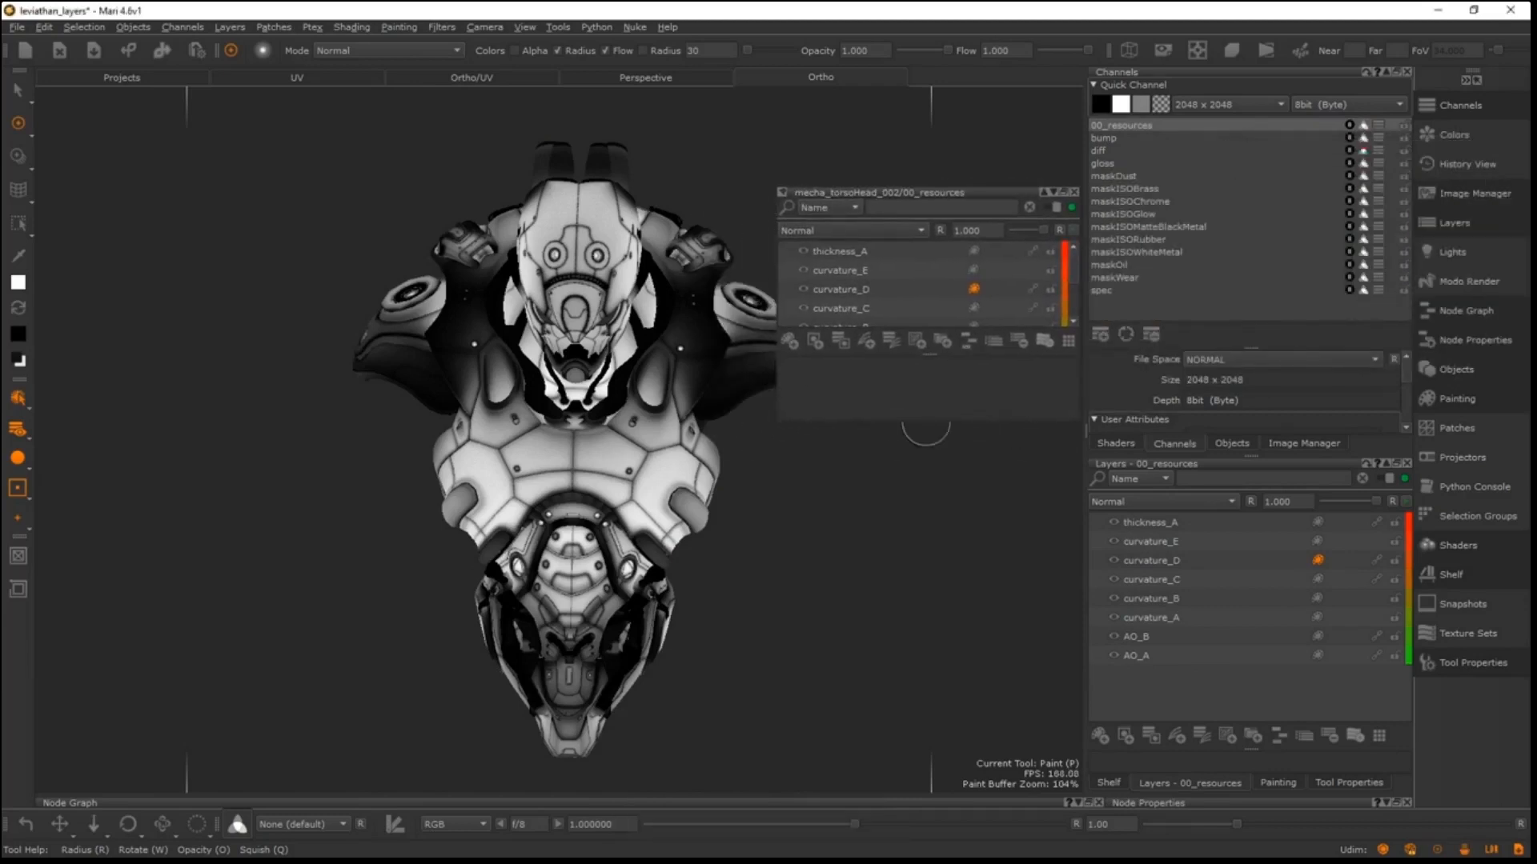
pyautogui.moveTo(921, 419); pyautogui.dragTo(903, 628)
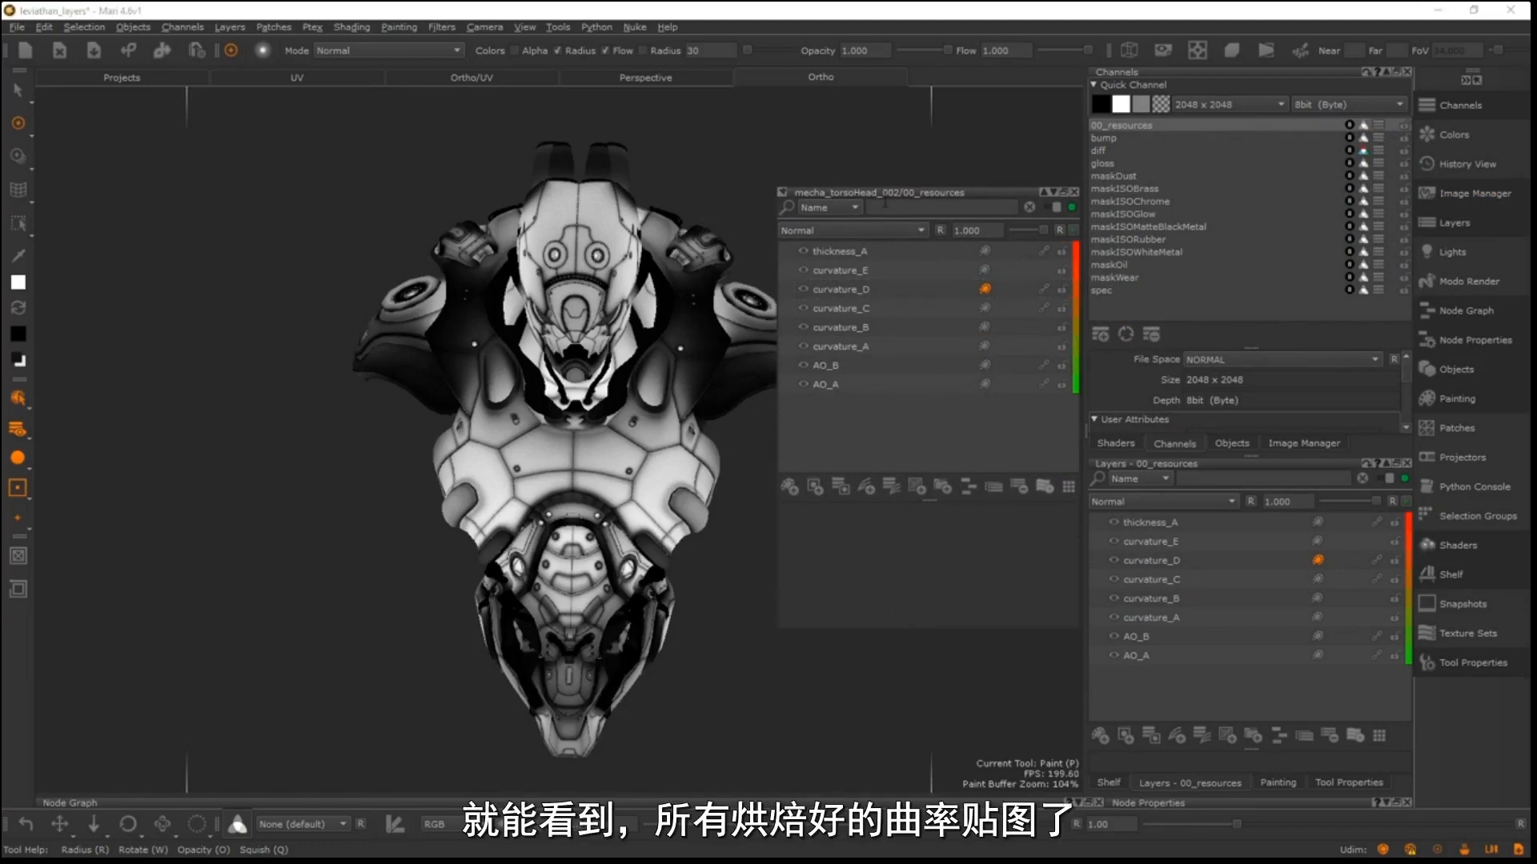
pyautogui.moveTo(881, 193); pyautogui.dragTo(789, 186)
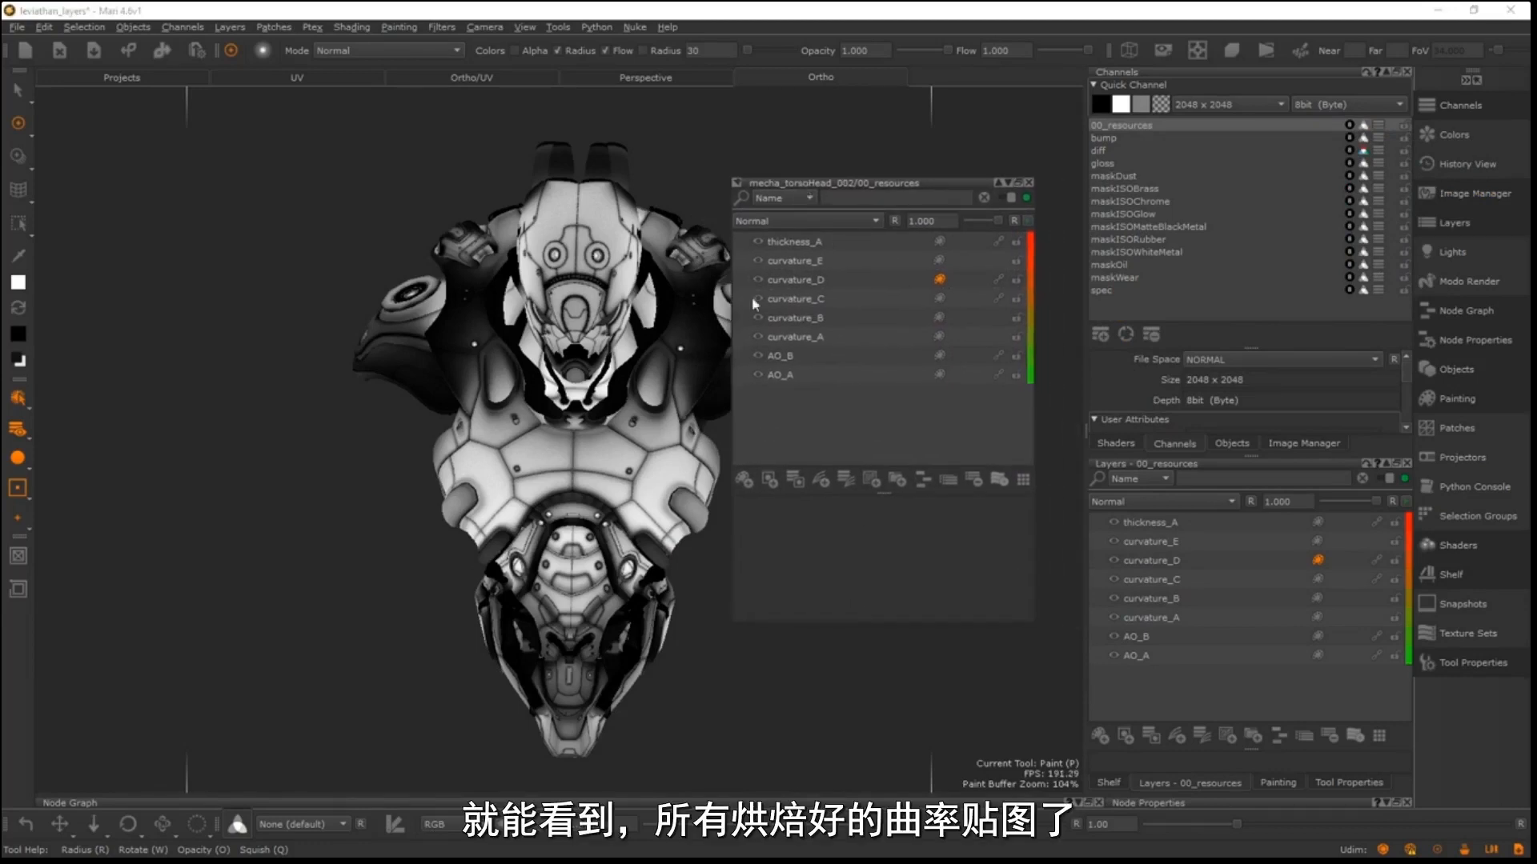
# - Go through the baked resource layers one by one, from AO_B through the curvature layers to thickness_A
pyautogui.click(791, 357)
pyautogui.click(821, 338)
pyautogui.click(814, 316)
pyautogui.click(817, 299)
pyautogui.click(818, 280)
pyautogui.click(784, 261)
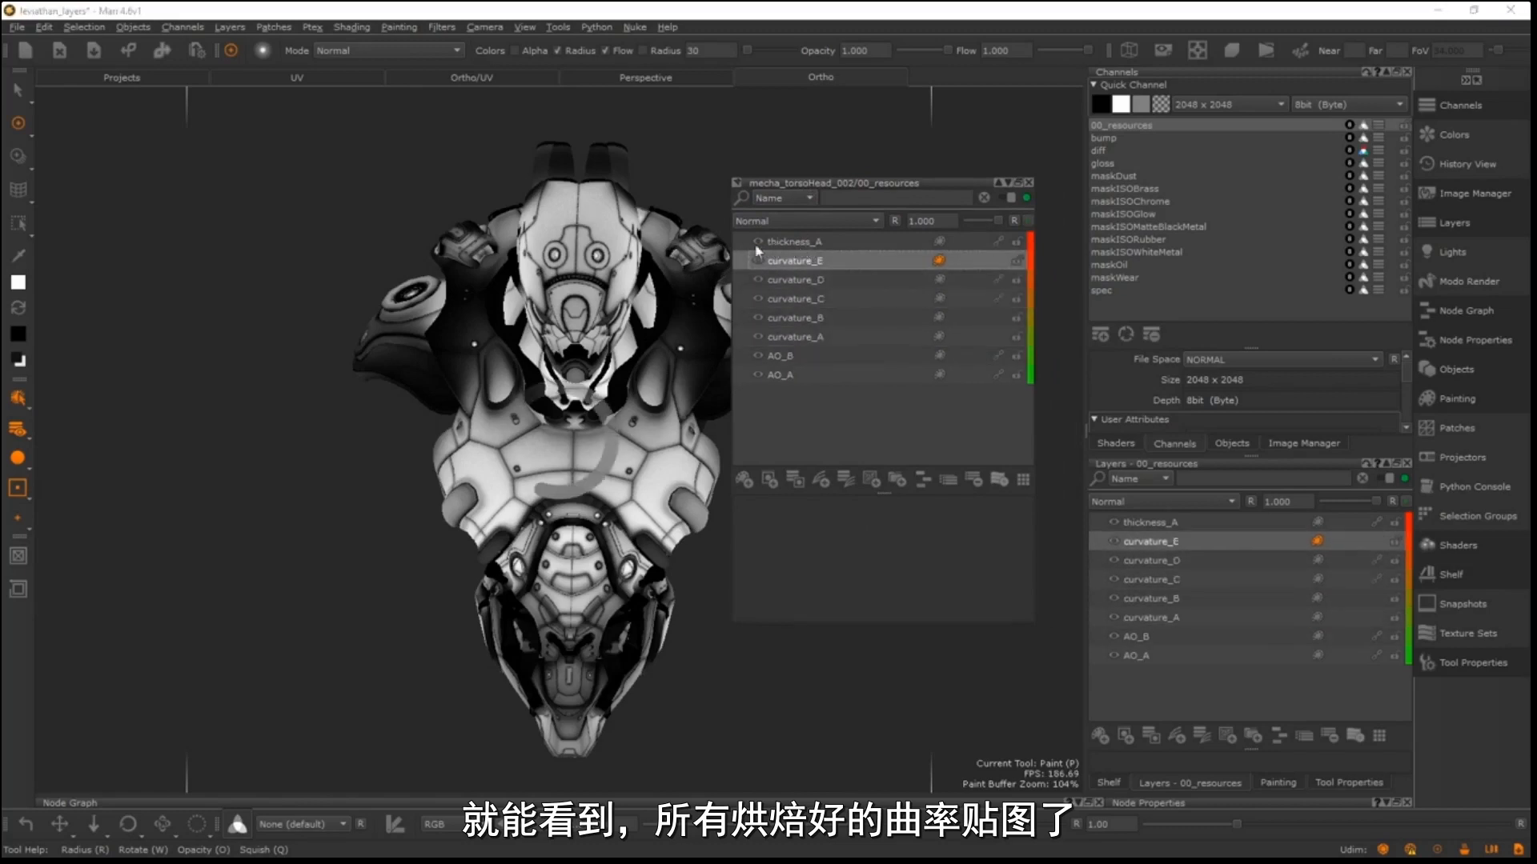
pyautogui.click(770, 243)
# - Switch the model's display shader to Current Paint Target
pyautogui.press('i')
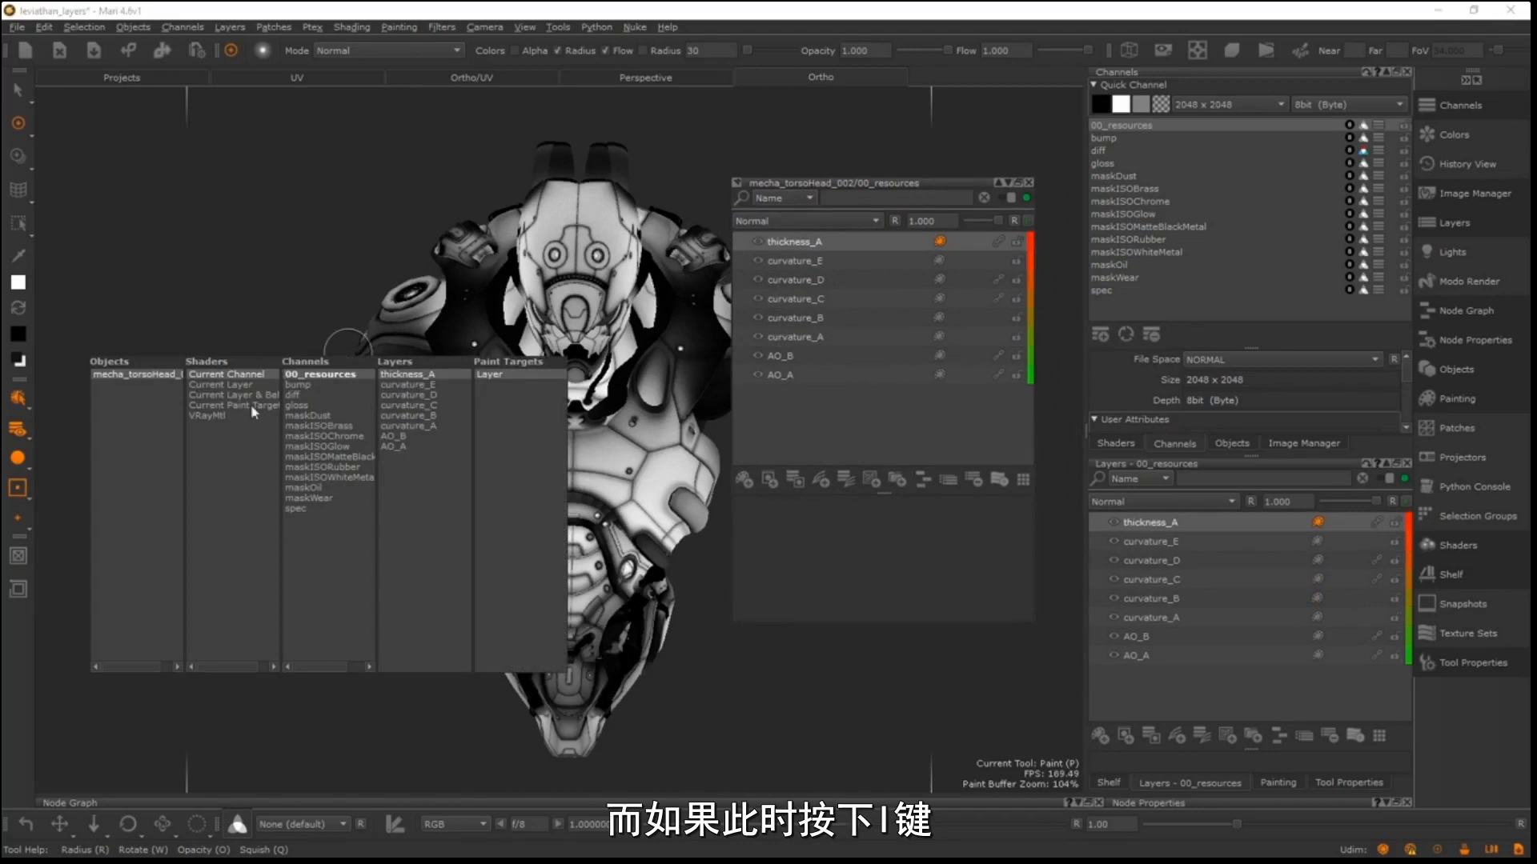
pyautogui.press('i')
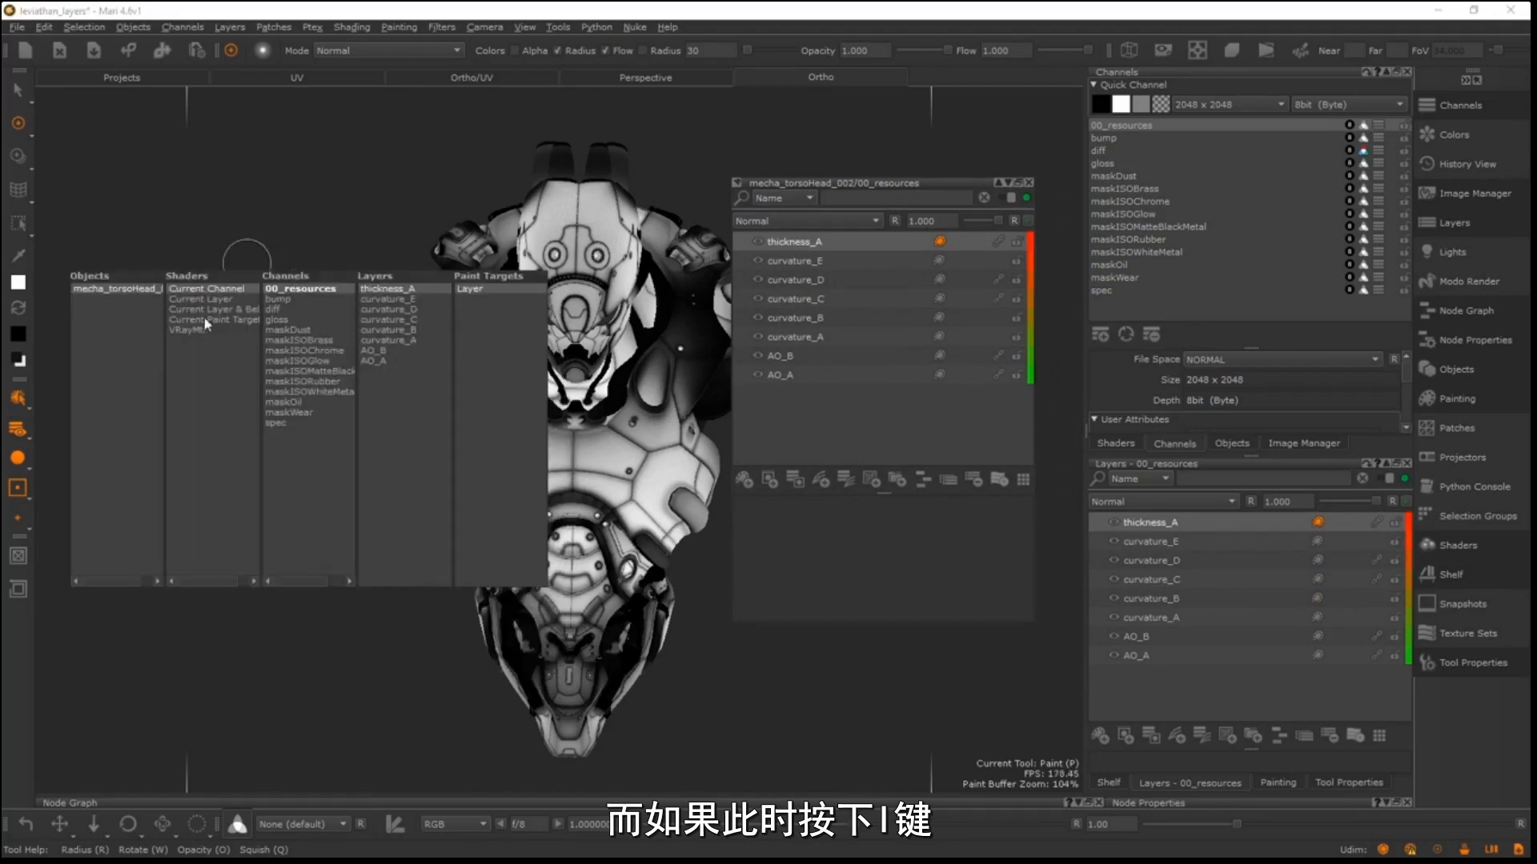
pyautogui.click(214, 320)
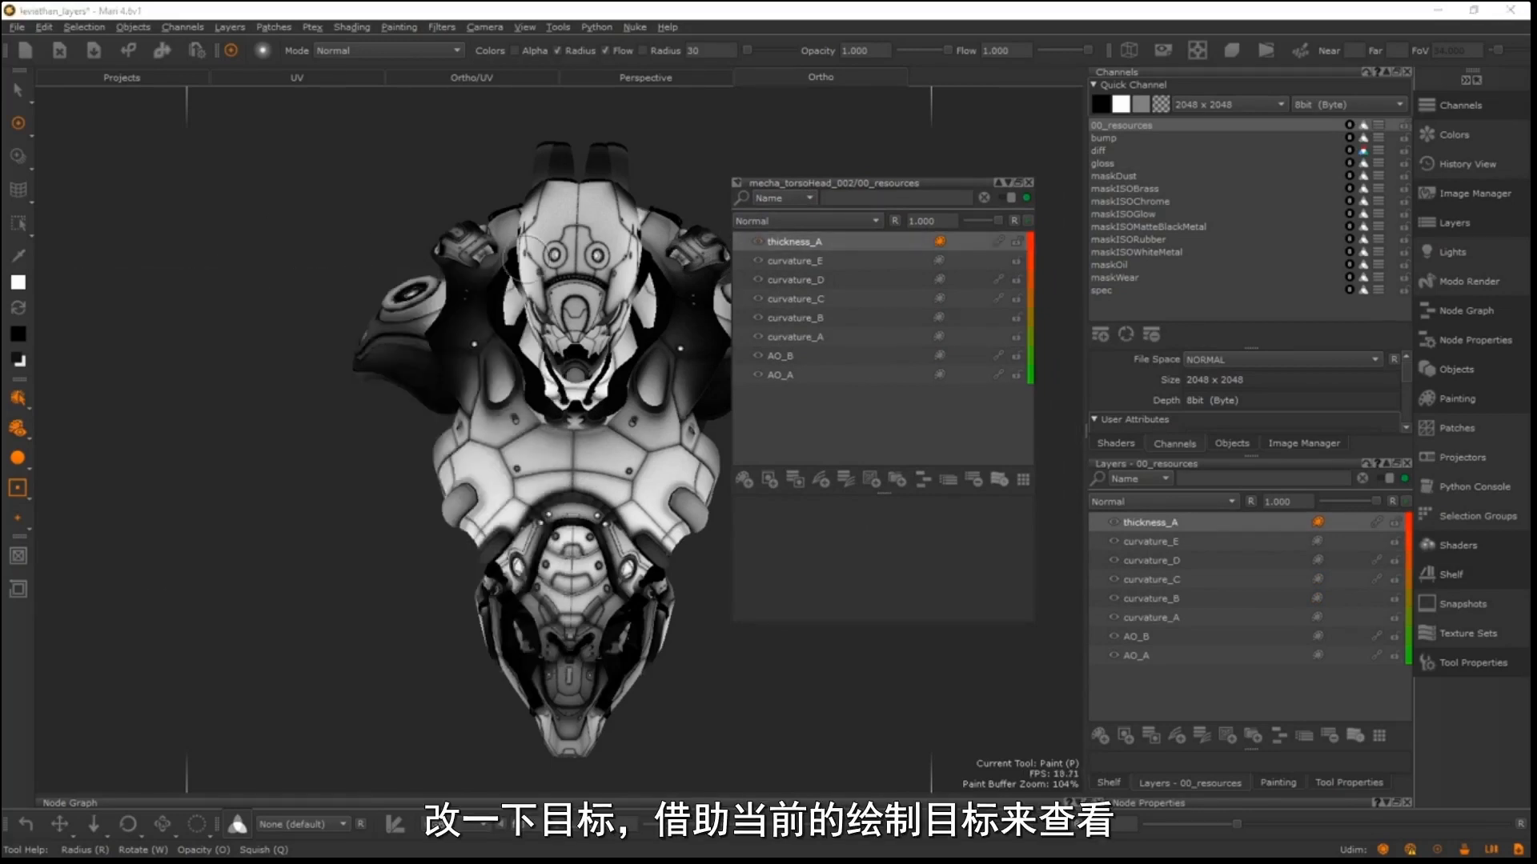
# - Inspect the baked curvature, ambient occlusion and thickness maps individually on the model, then close the floating layer palette
pyautogui.click(804, 262)
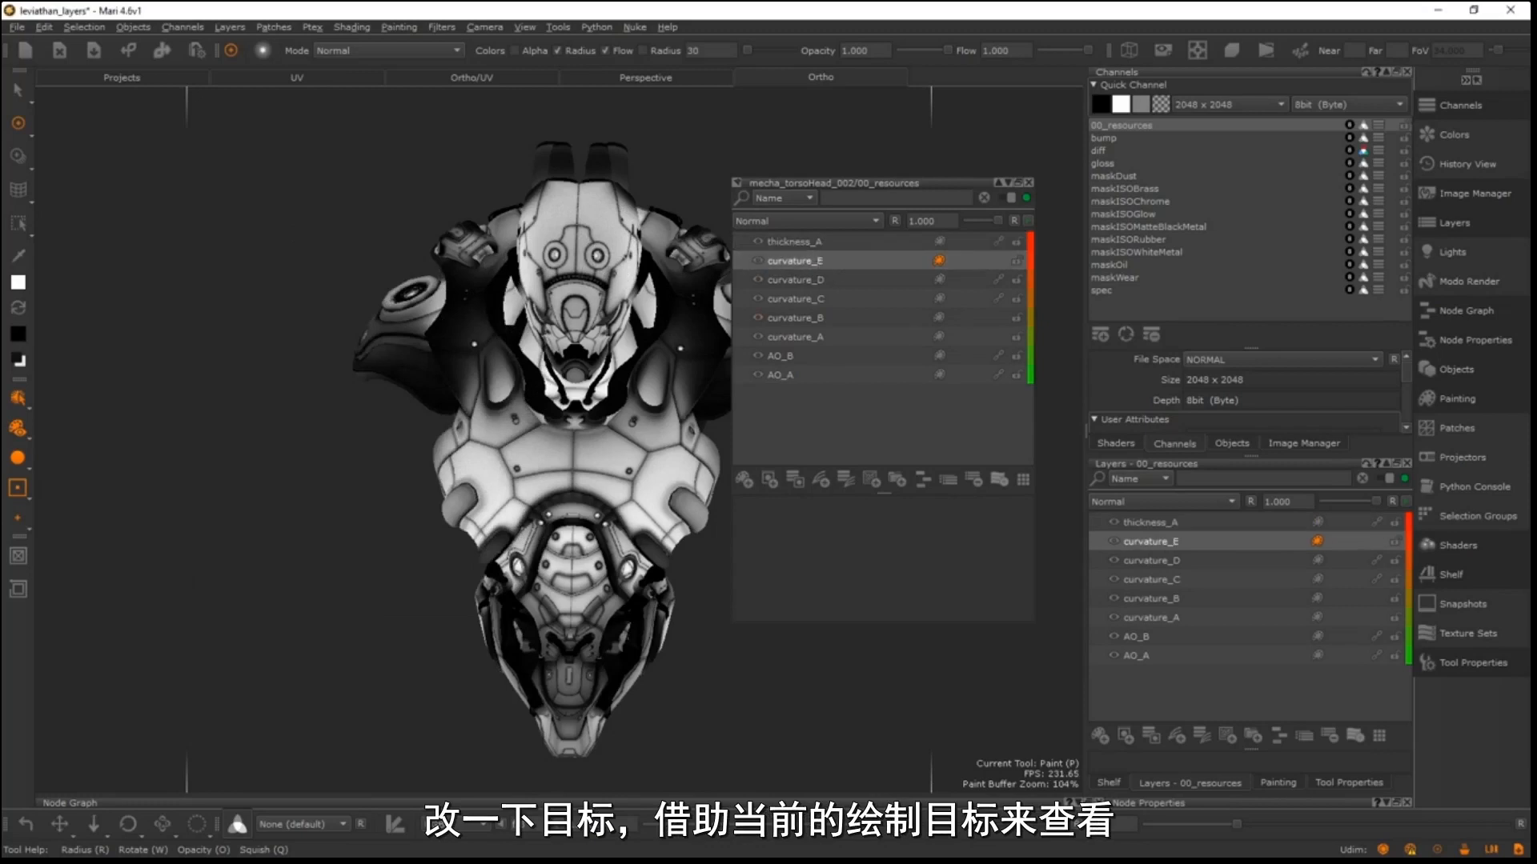
pyautogui.click(801, 280)
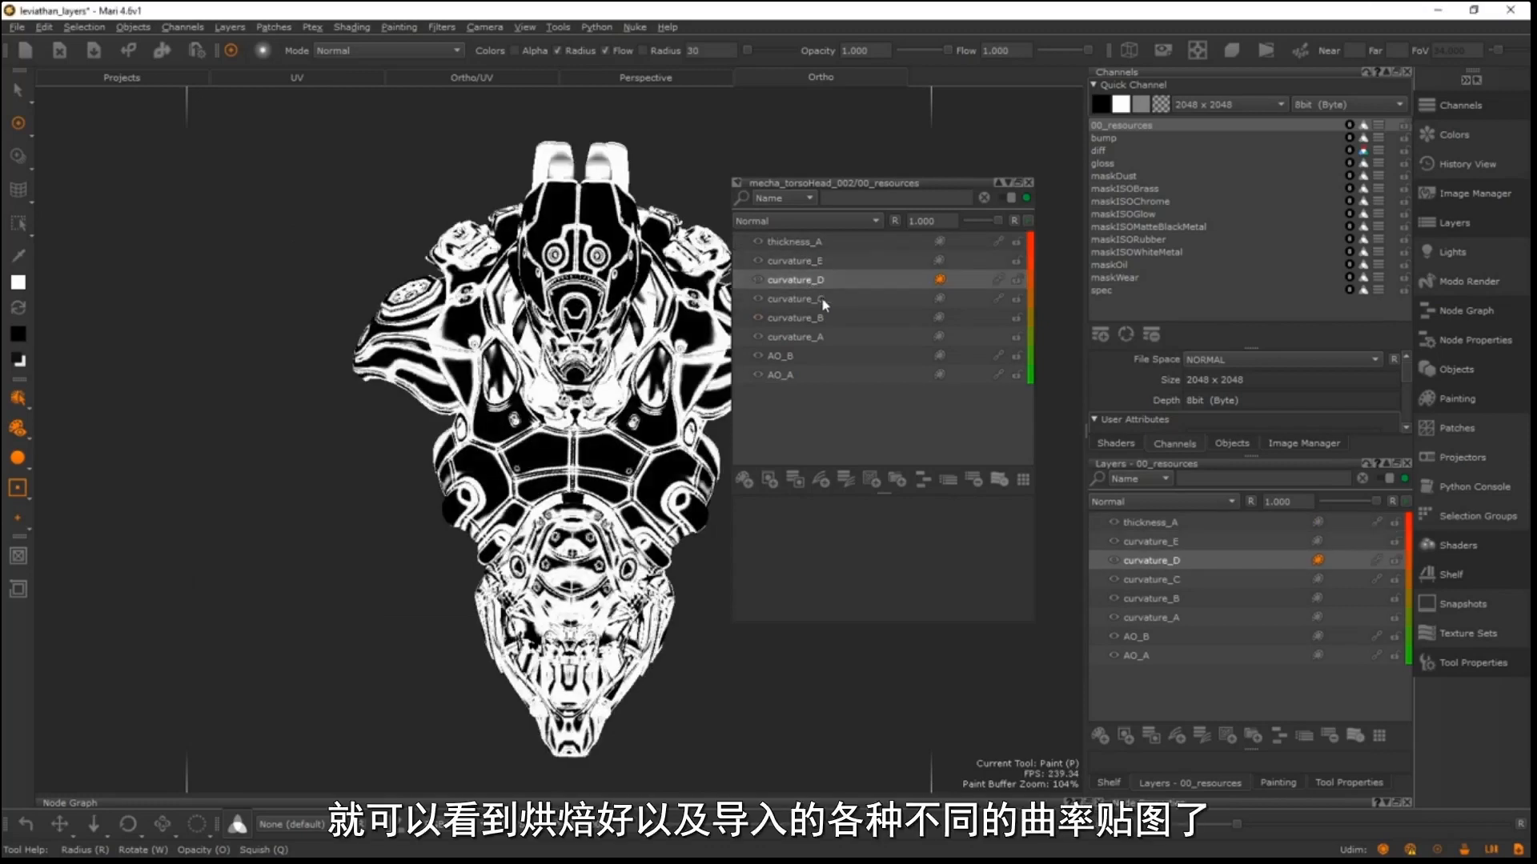
pyautogui.click(820, 297)
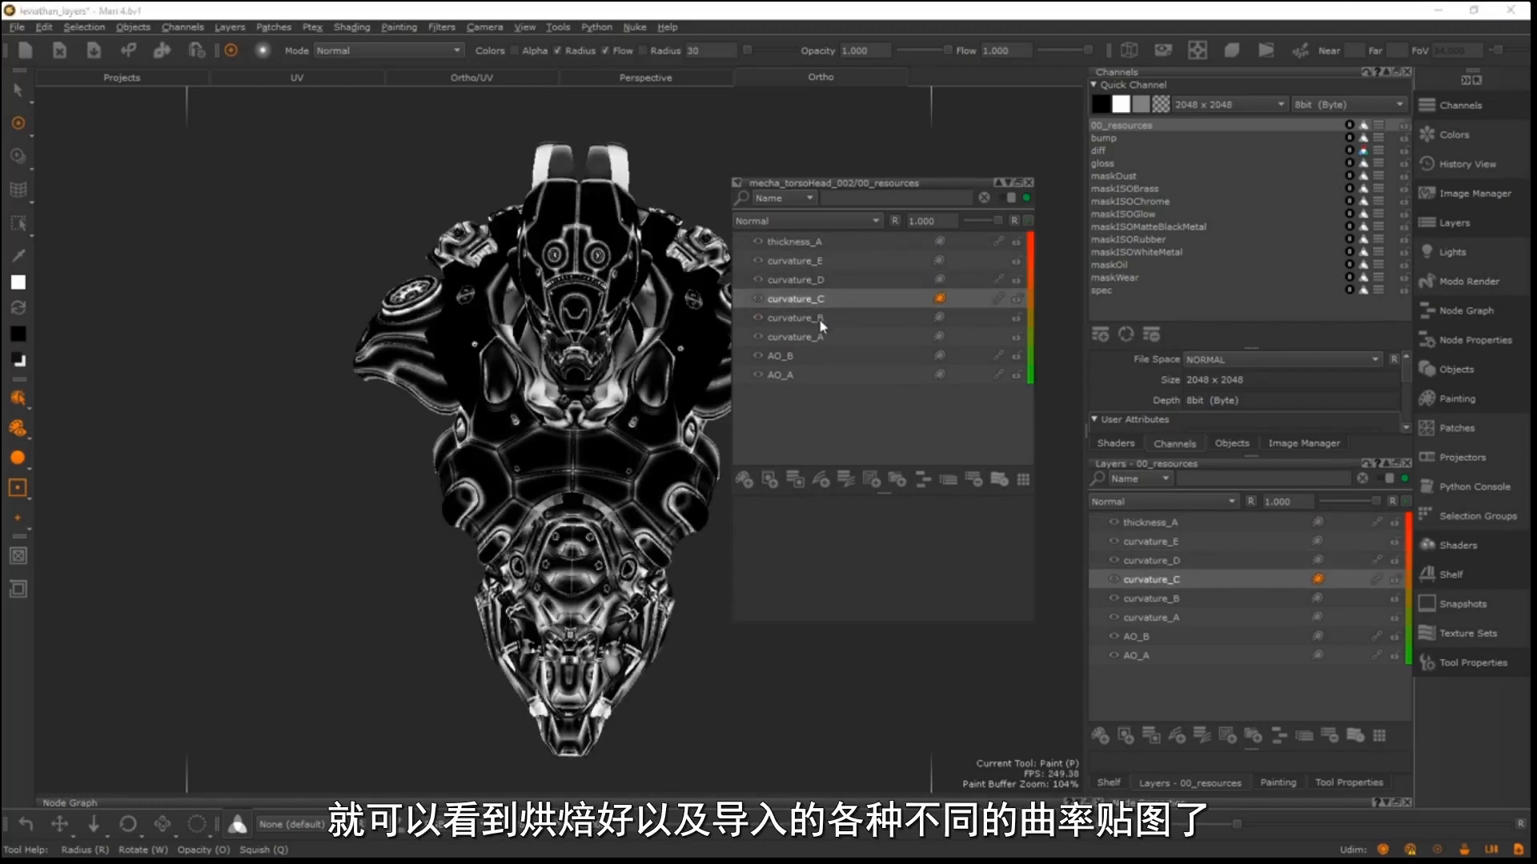
pyautogui.click(819, 318)
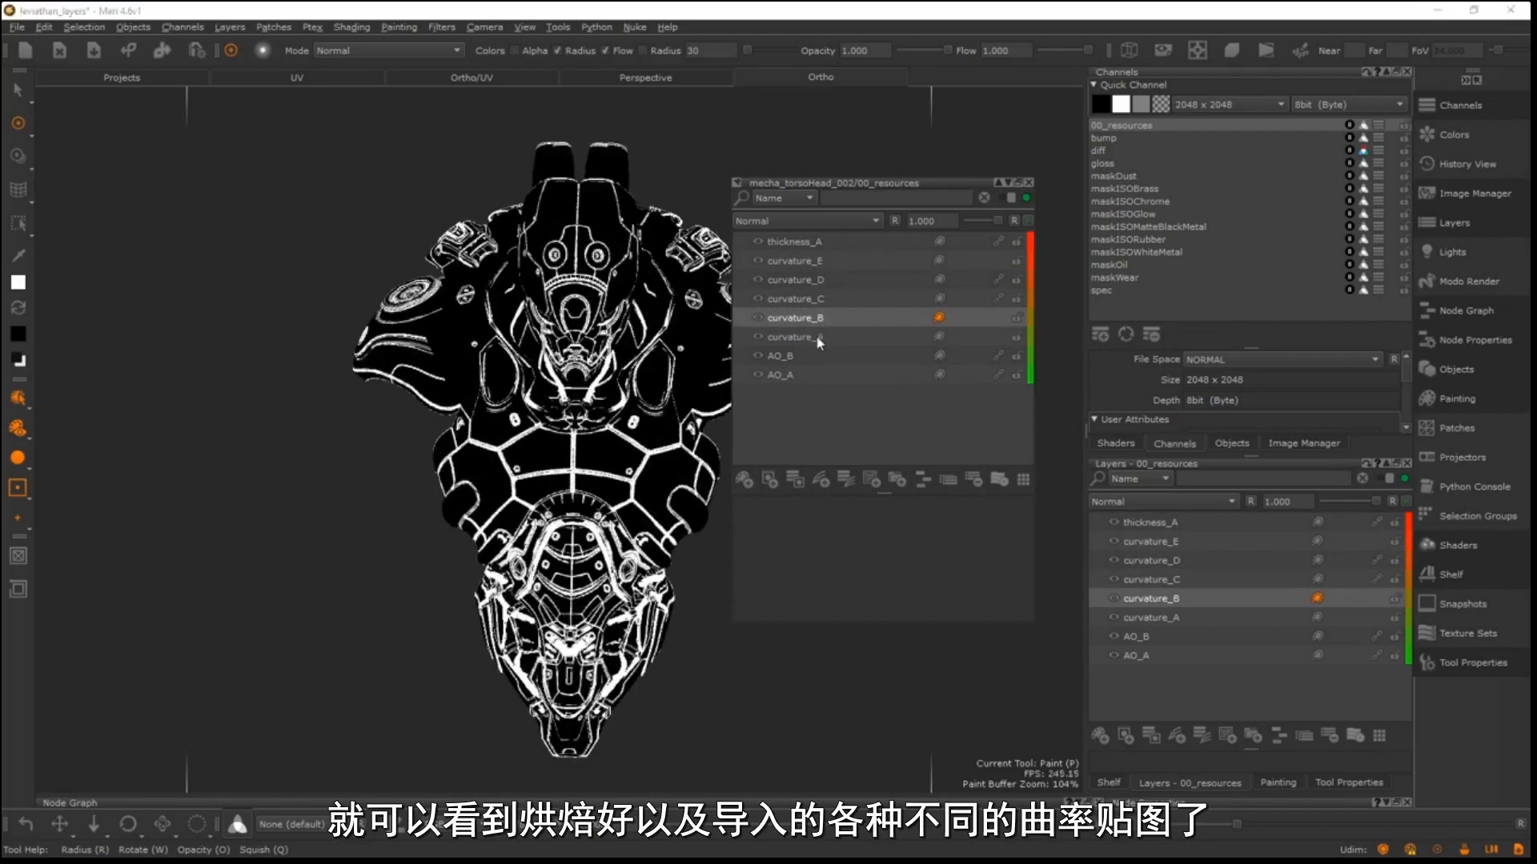
pyautogui.click(817, 337)
pyautogui.click(790, 360)
pyautogui.click(790, 374)
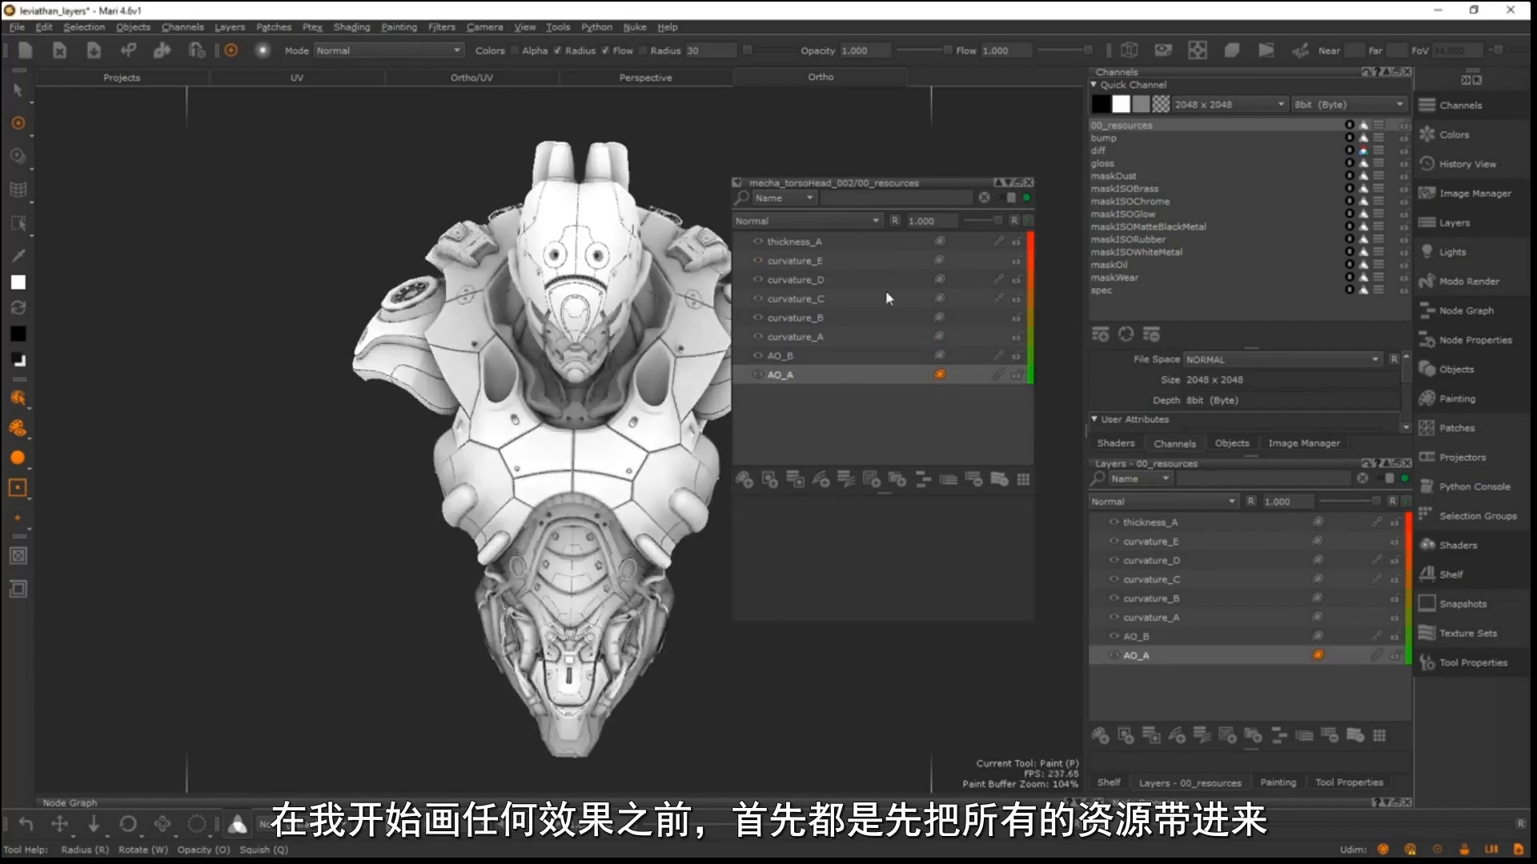
pyautogui.click(810, 336)
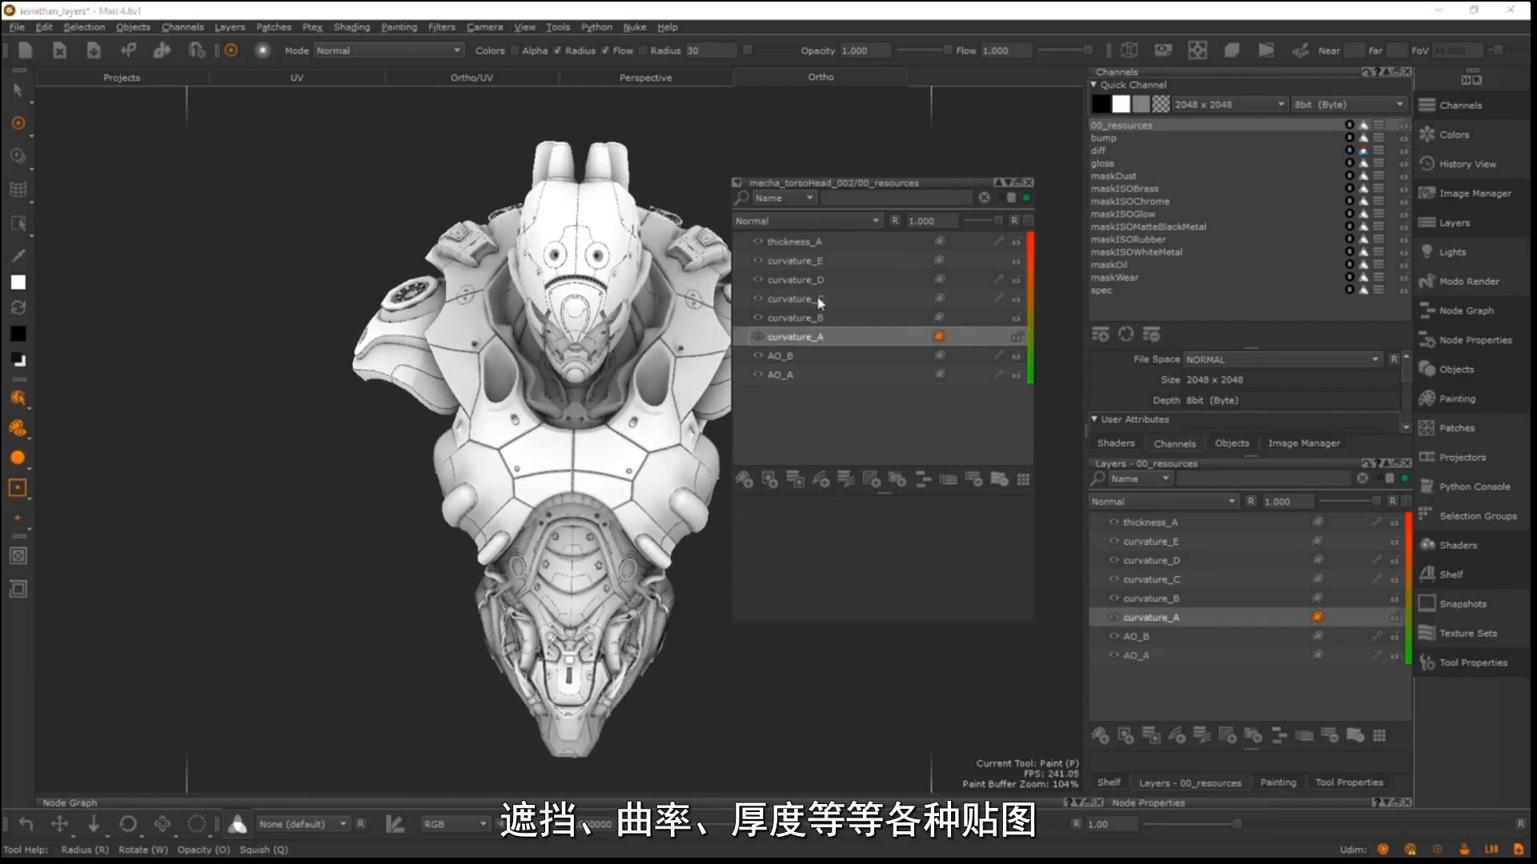
pyautogui.click(813, 242)
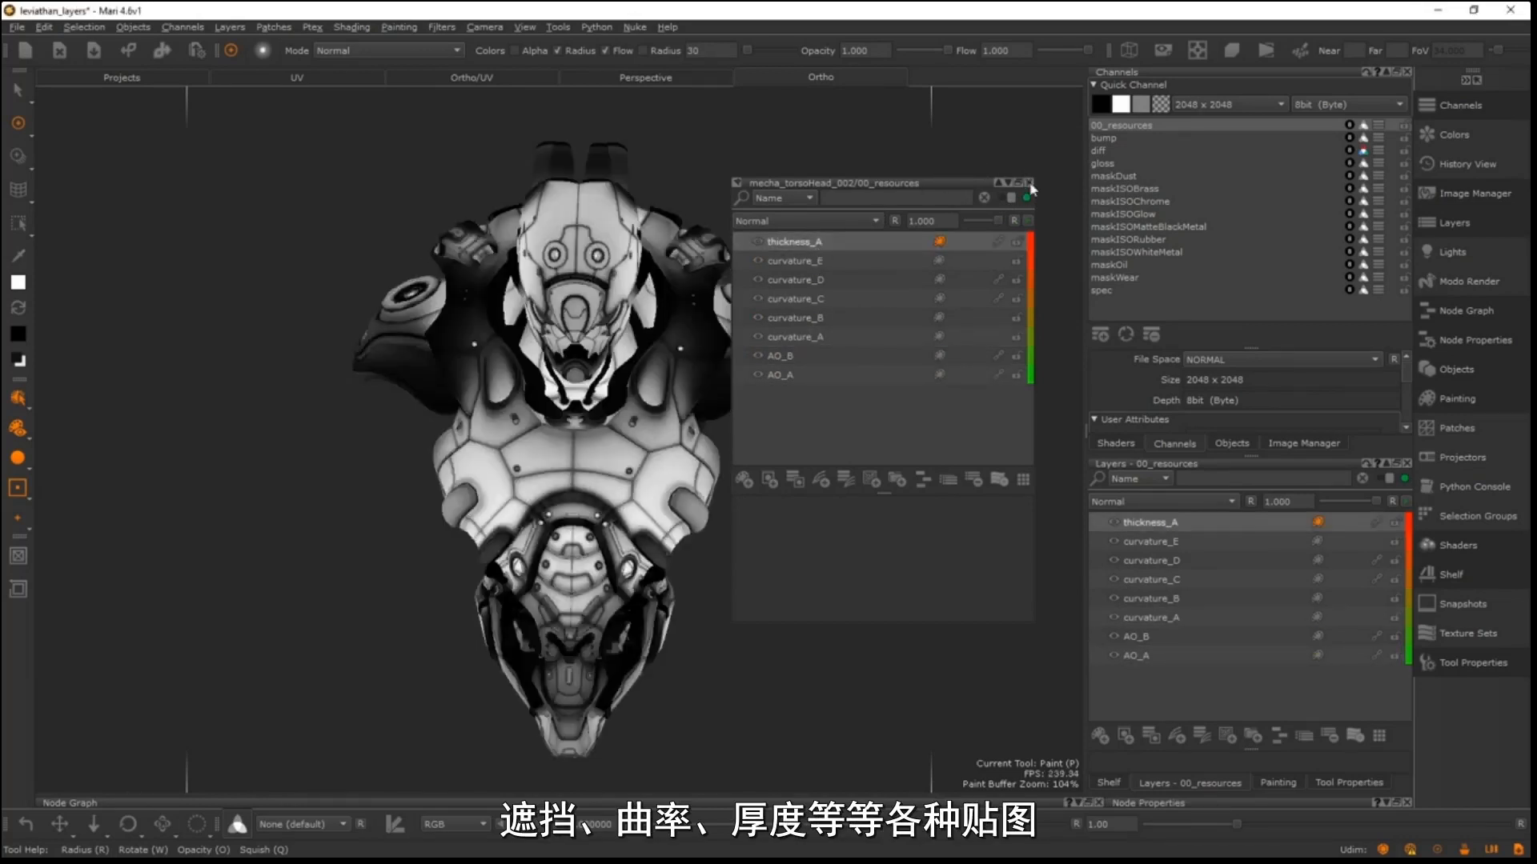
pyautogui.click(1029, 182)
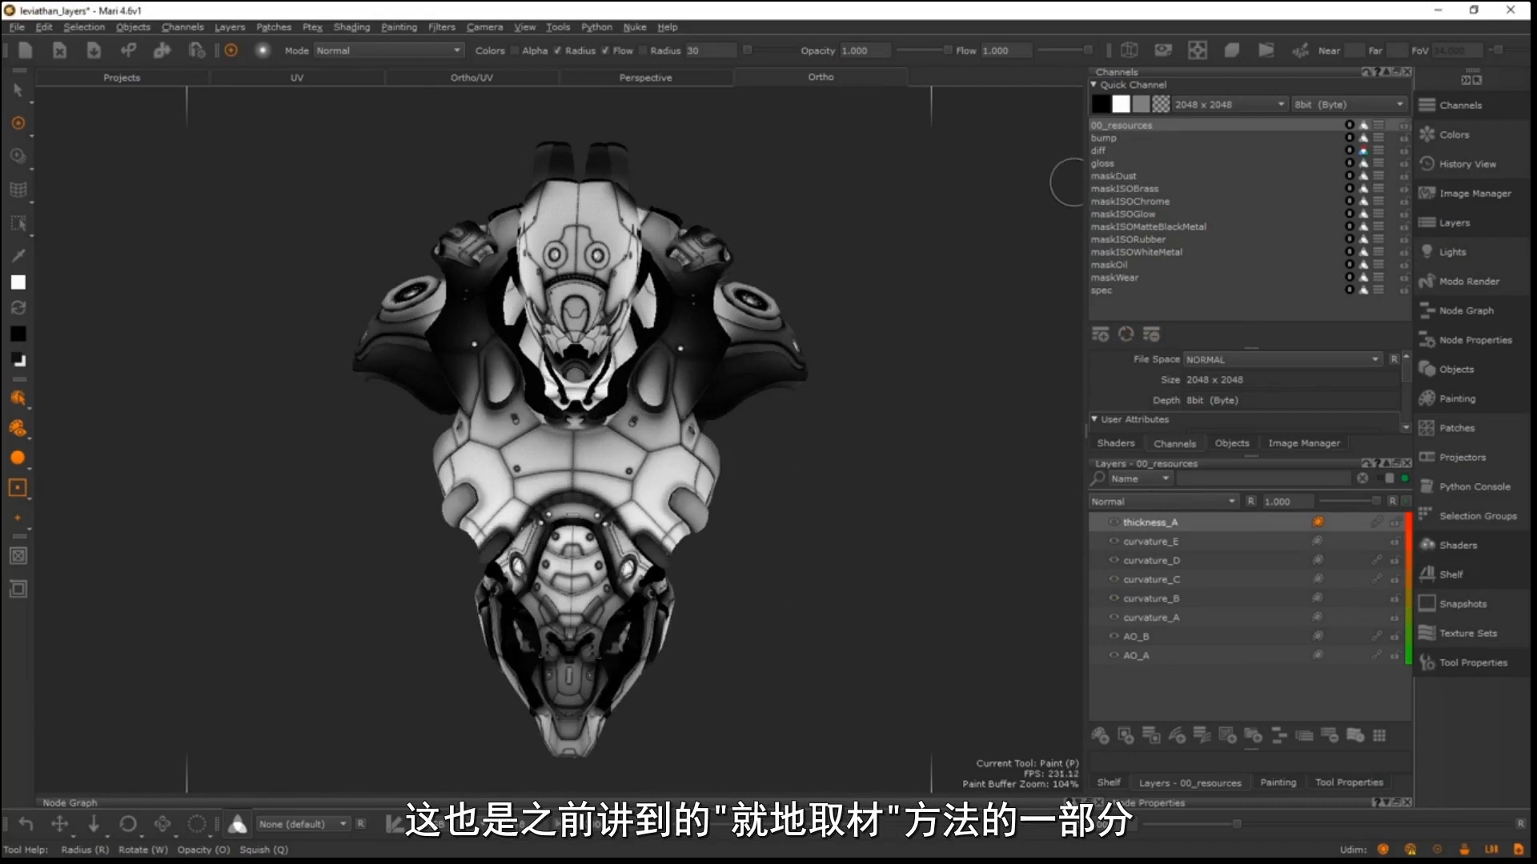
# - Display the diff channel with the Current Channel shader and collapse its damage_DIFF group
pyautogui.click(1102, 150)
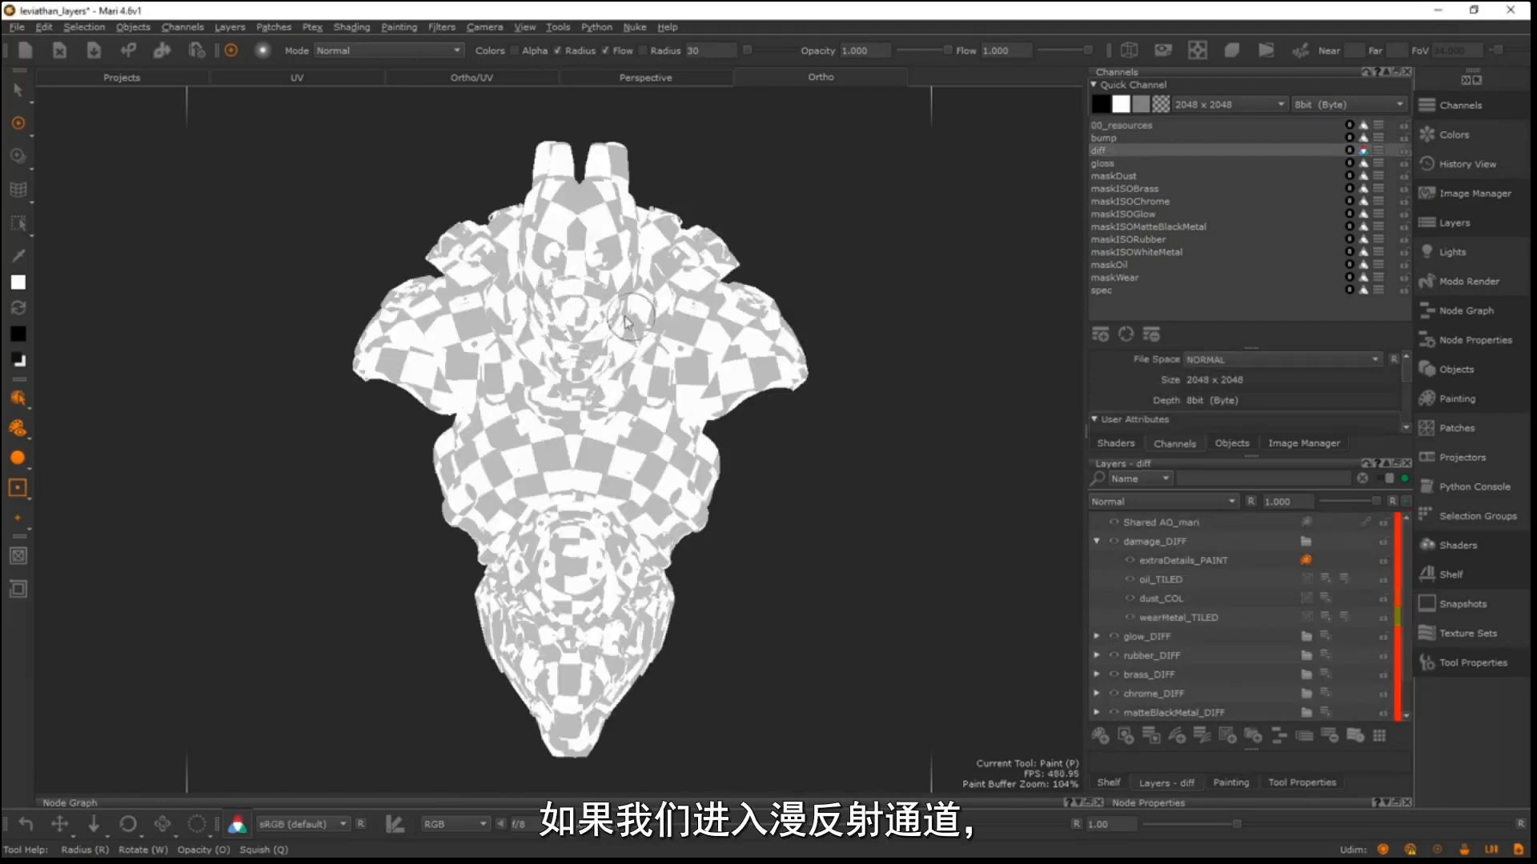
pyautogui.press('n')
pyautogui.click(541, 323)
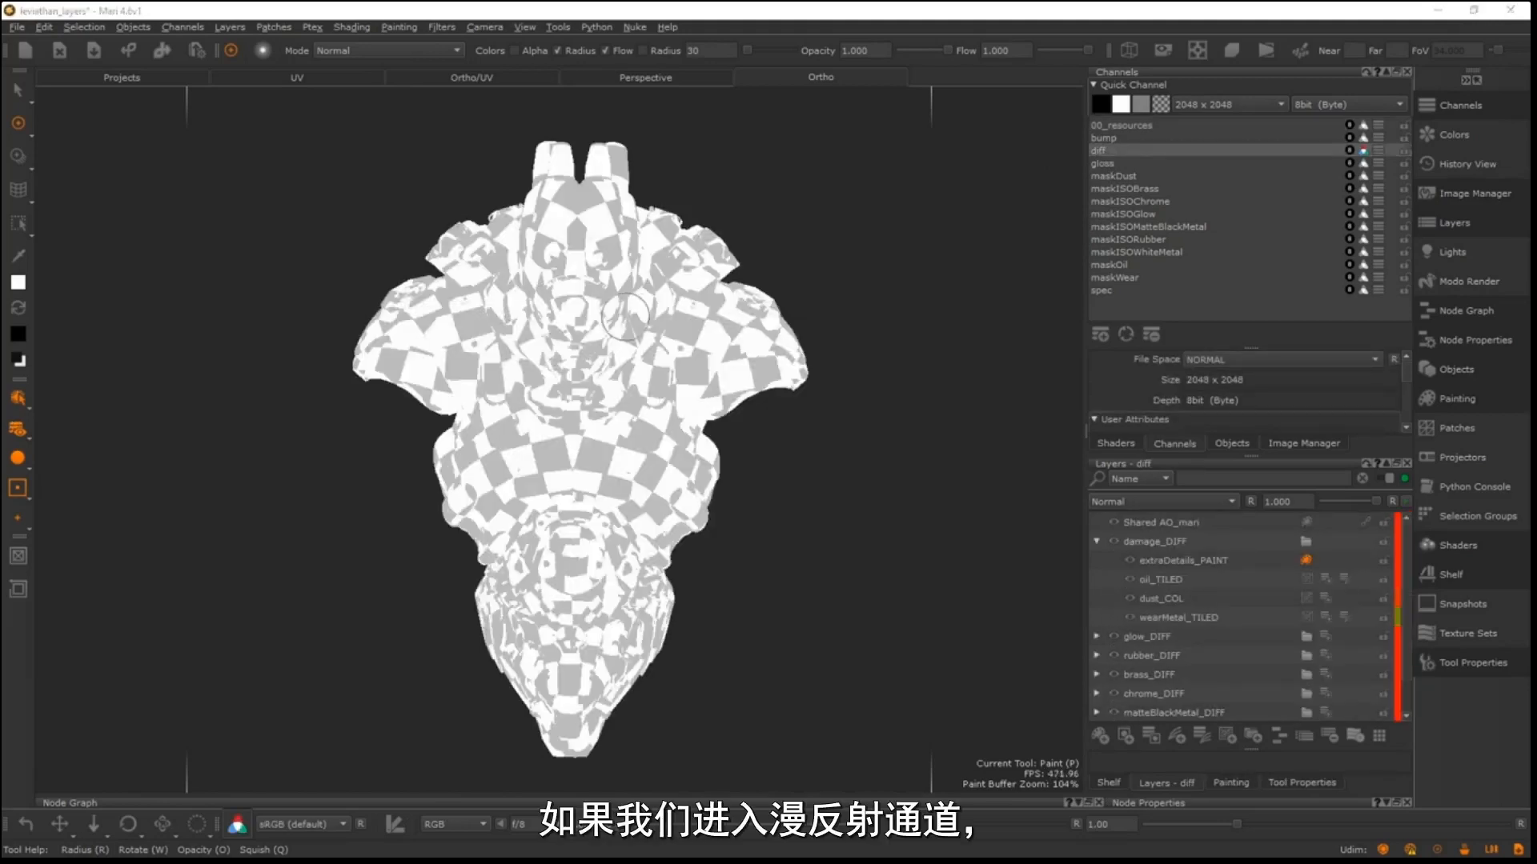
pyautogui.click(1097, 541)
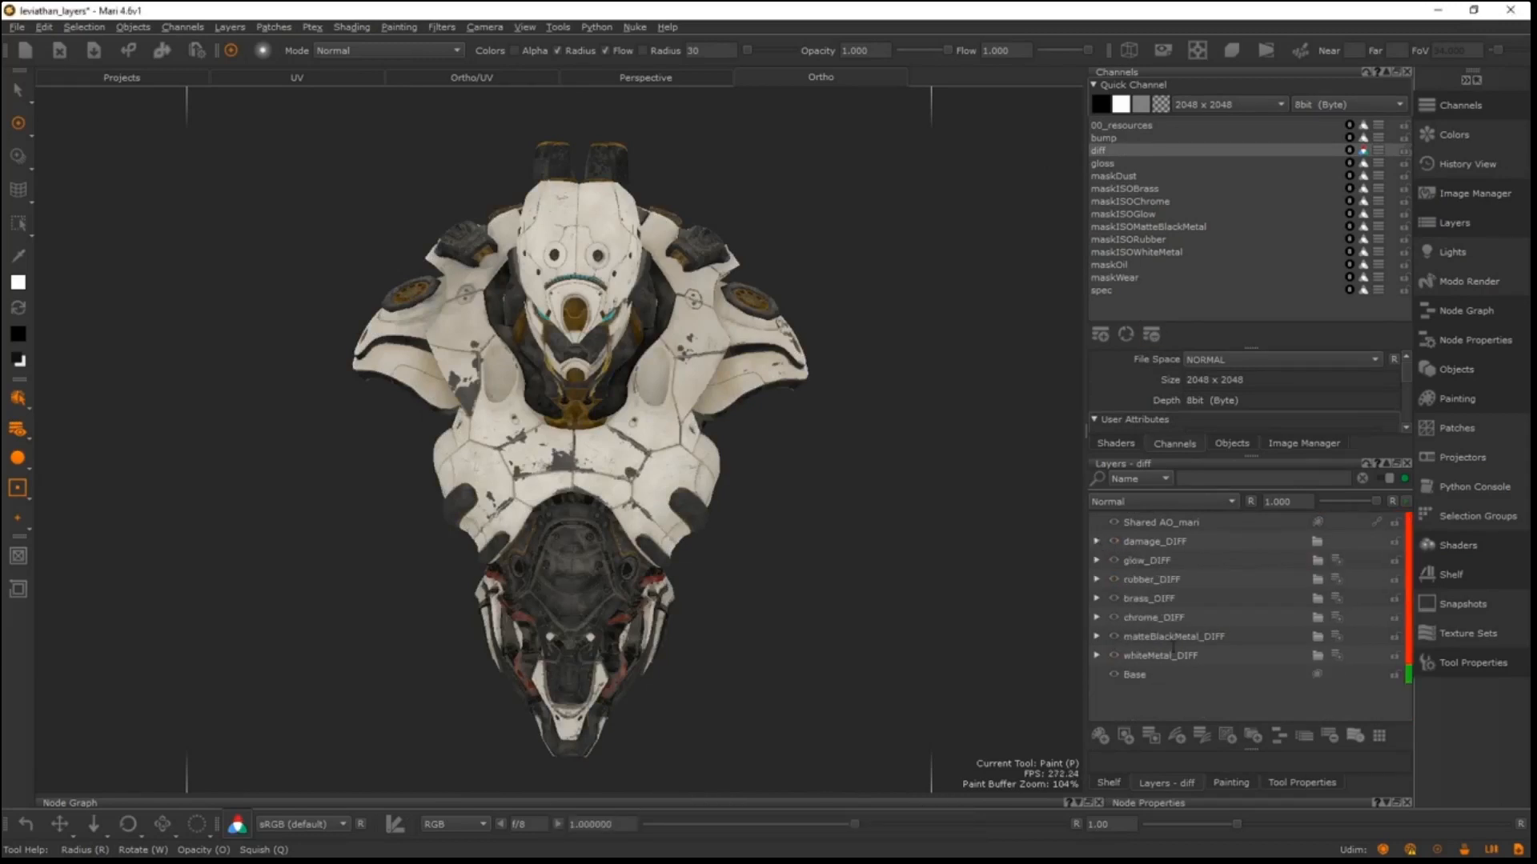
# - Check the whiteMetal_DIFF group's mask stack and review the rubber, white metal, matte black metal, glow, chrome and brass isolation mask channels
pyautogui.doubleClick(1335, 653)
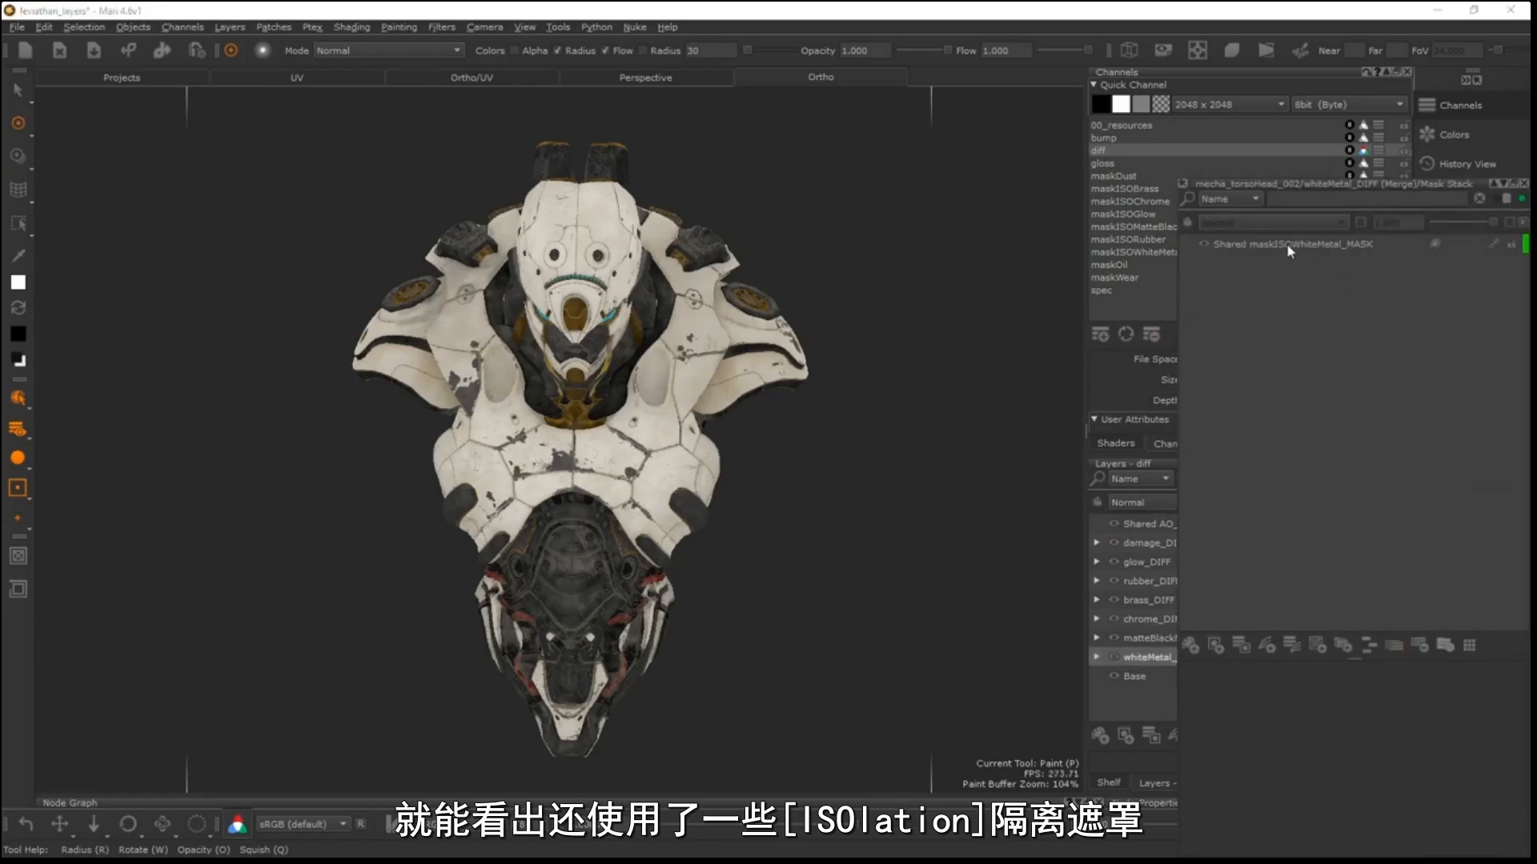
pyautogui.click(1127, 239)
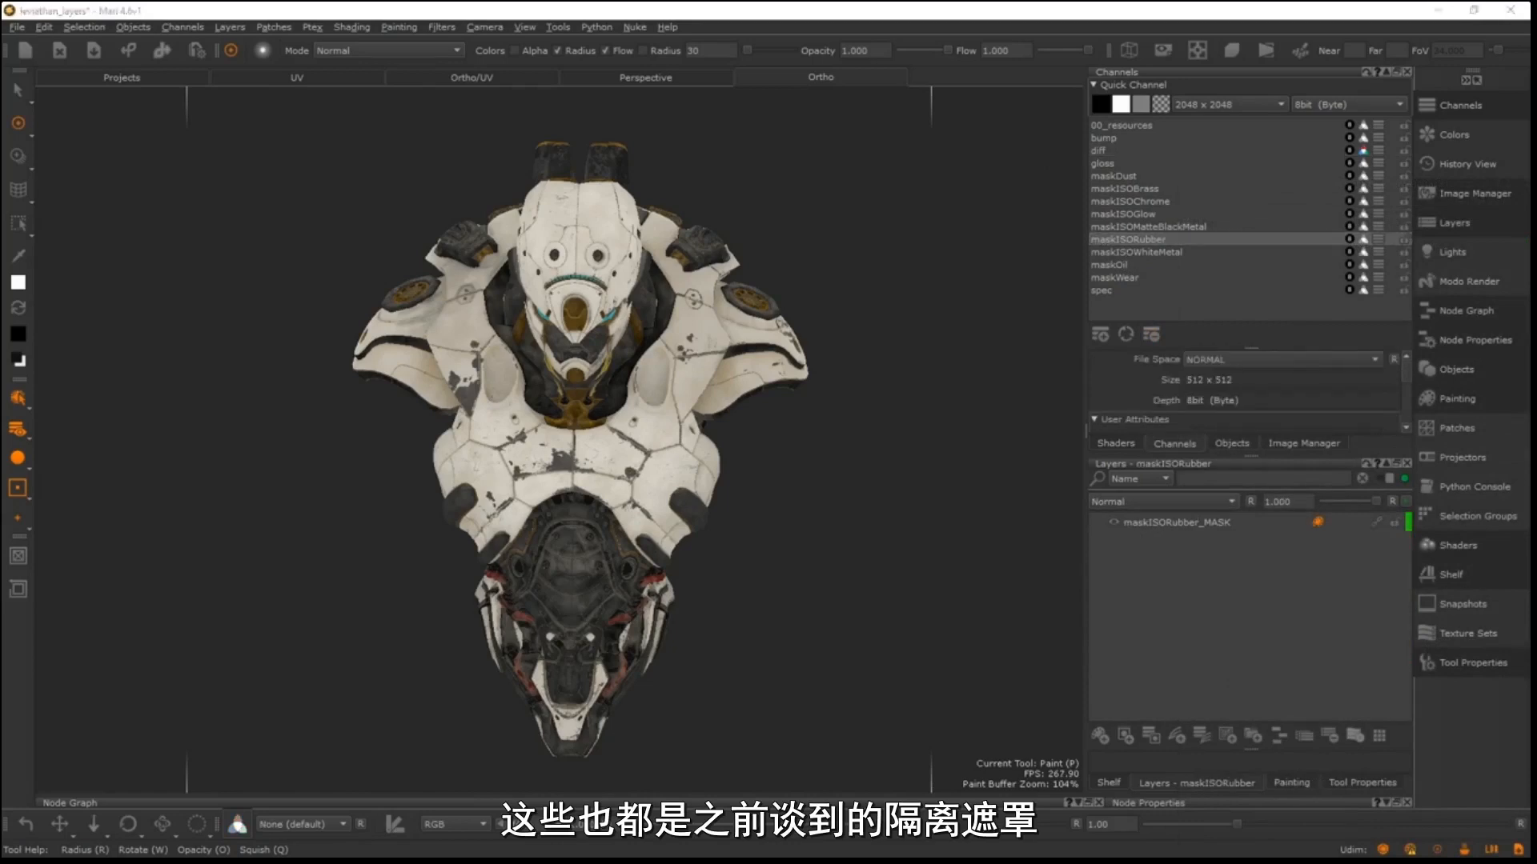
pyautogui.click(1137, 252)
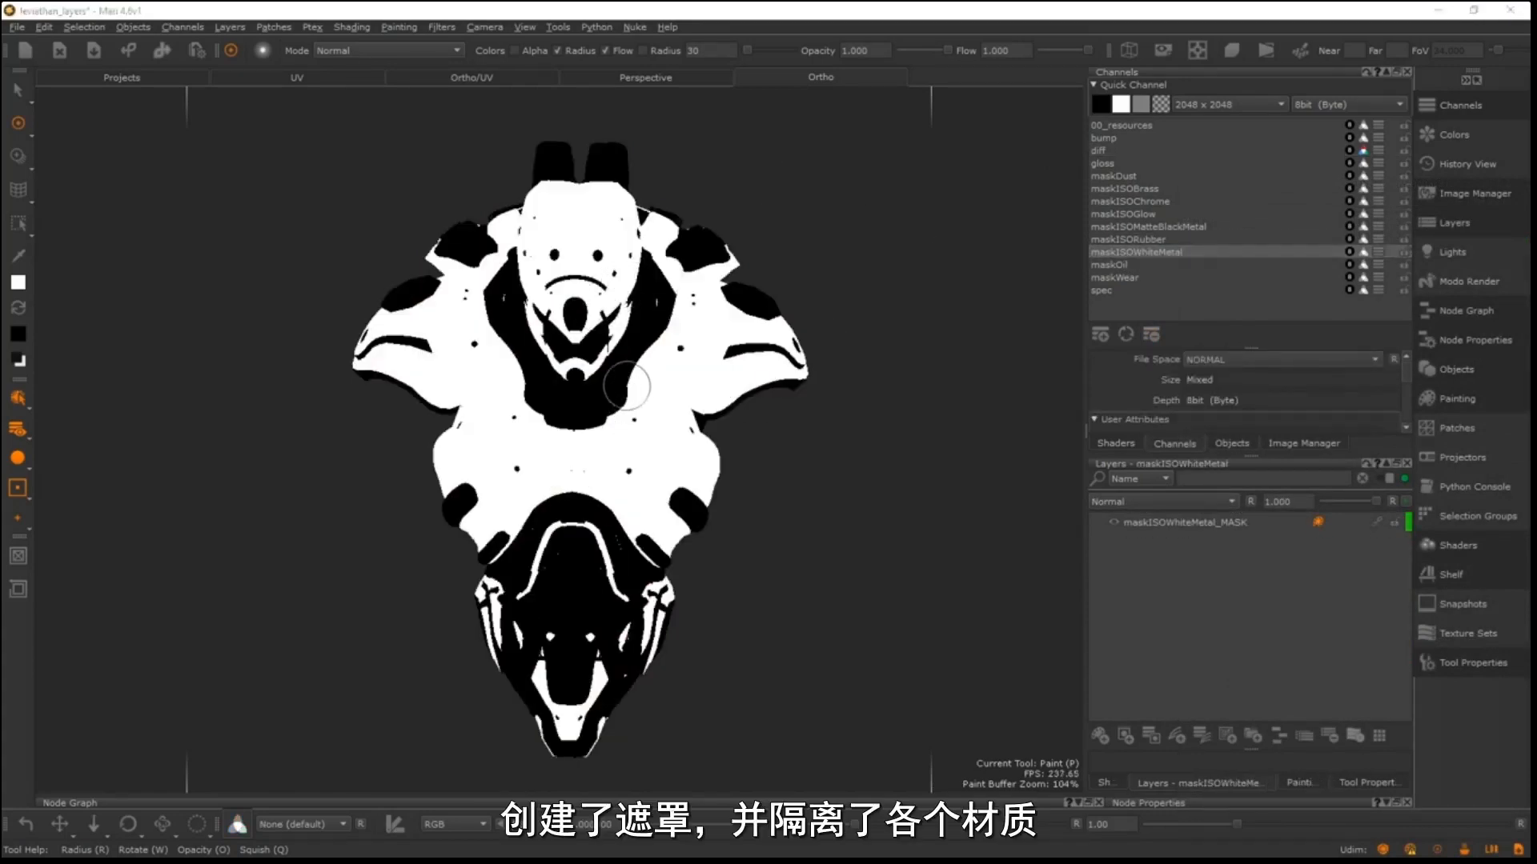
pyautogui.click(1141, 228)
pyautogui.click(1150, 213)
pyautogui.click(1103, 202)
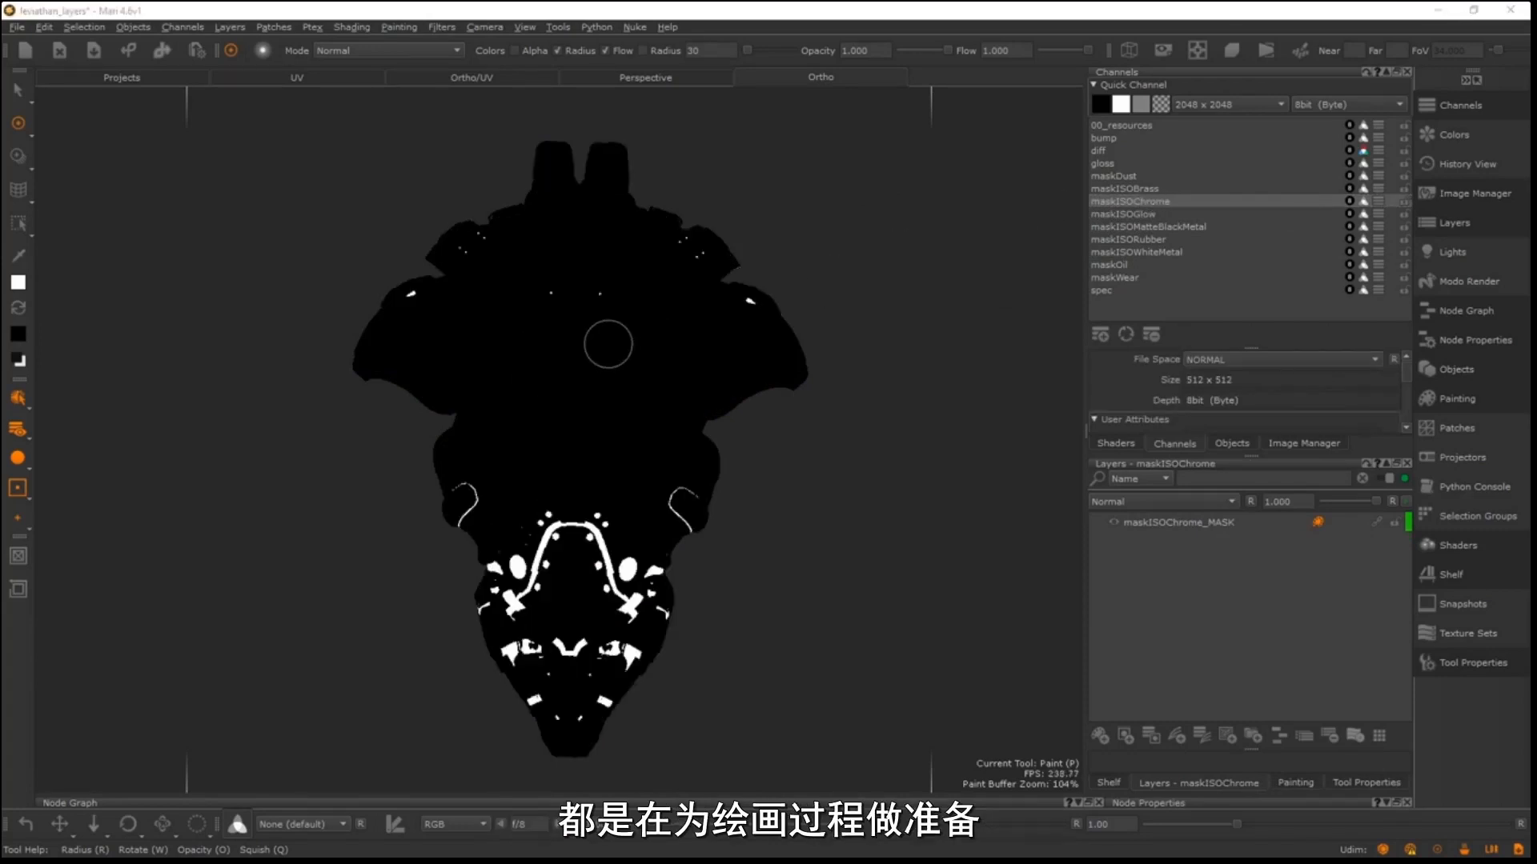
pyautogui.click(1142, 189)
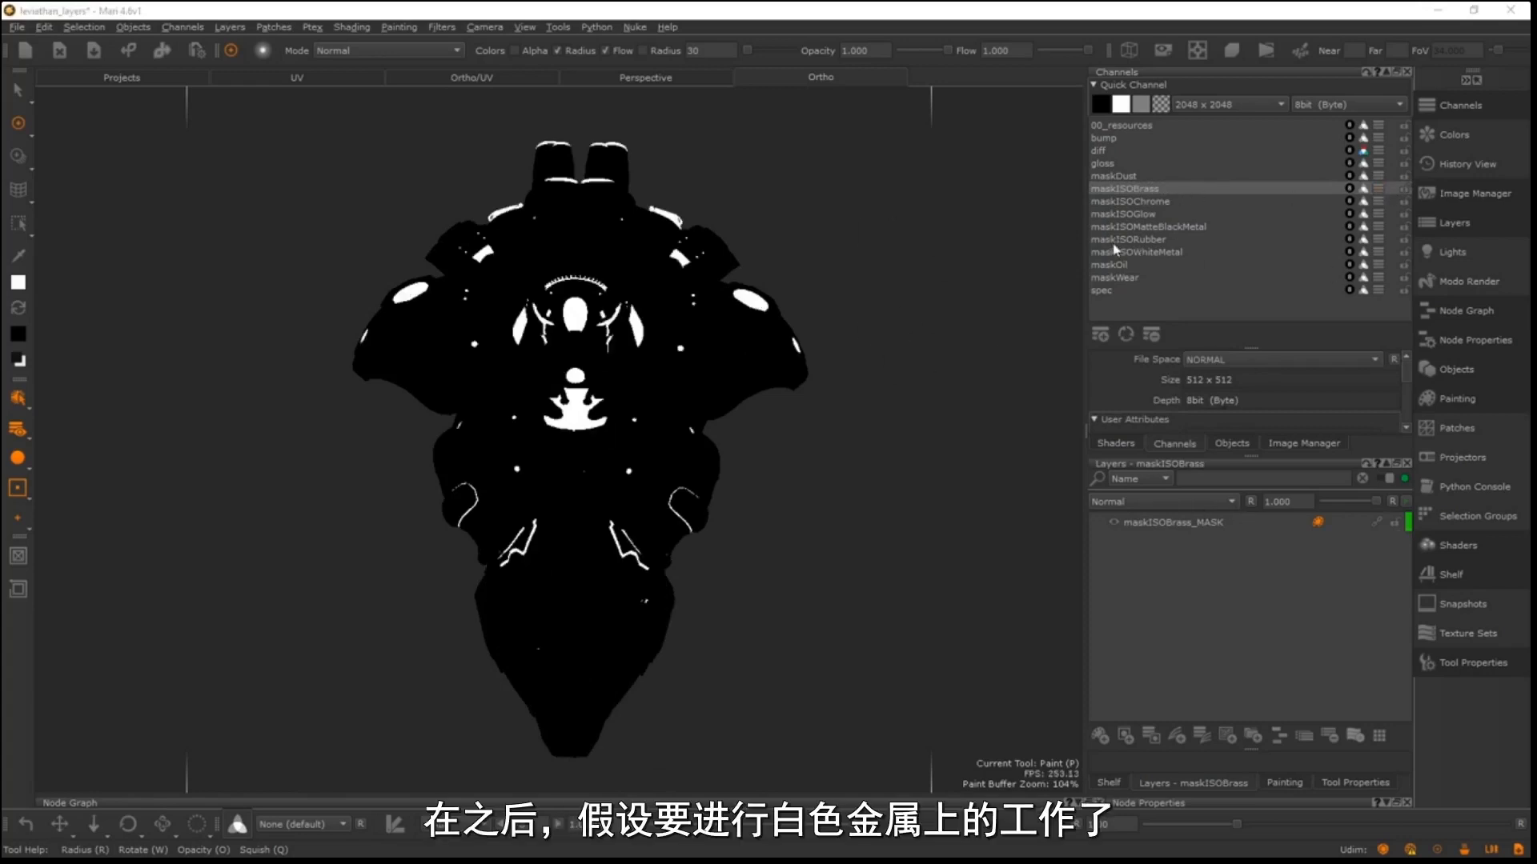
pyautogui.click(1145, 252)
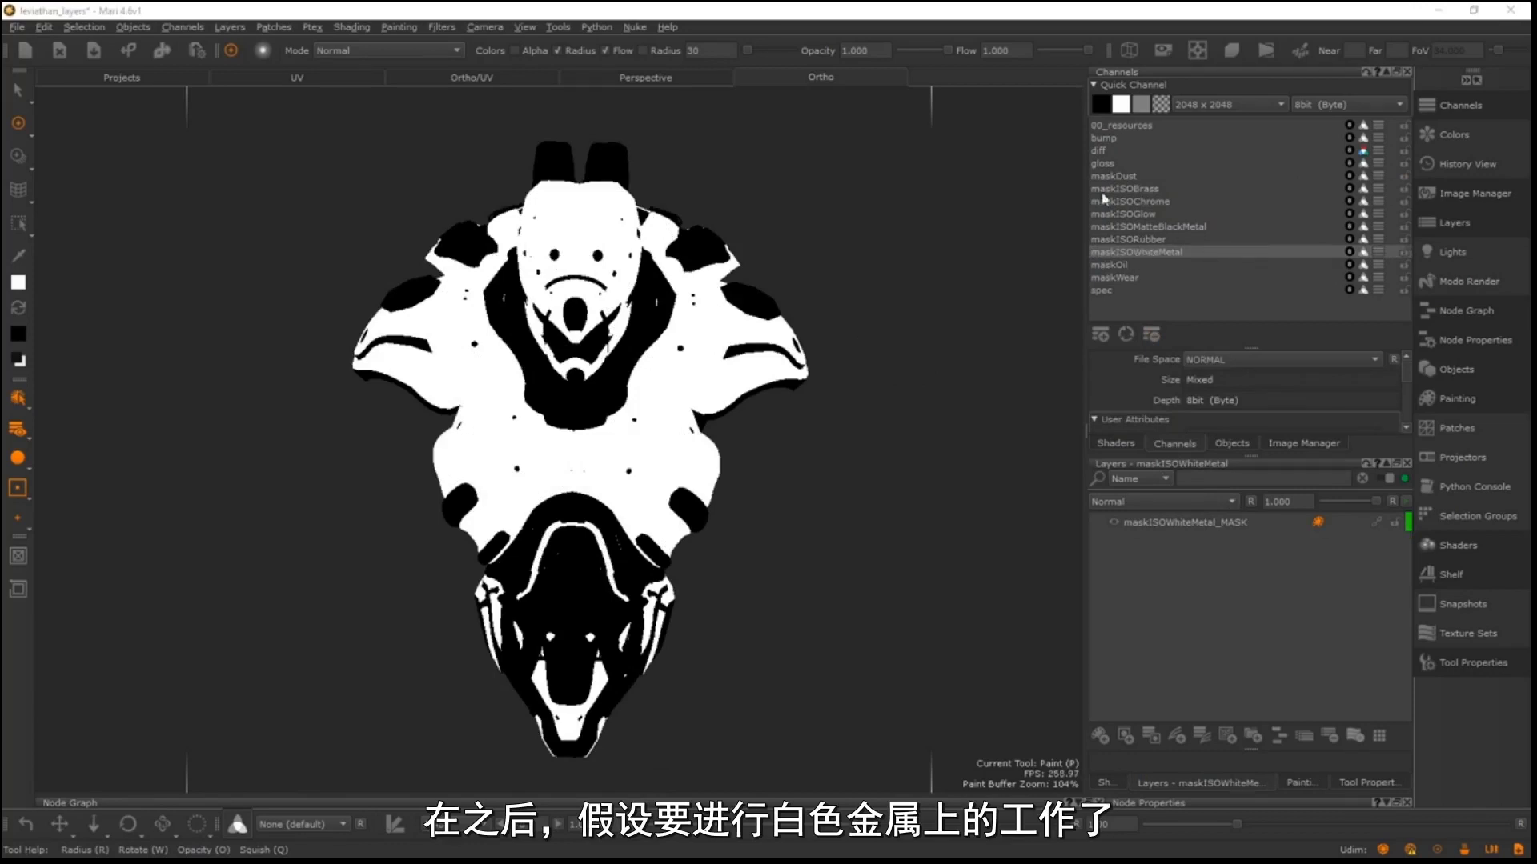
# - Return to the diff channel, expand the whiteMetal_DIFF group to view its layers, and open its mask stack
pyautogui.click(1105, 151)
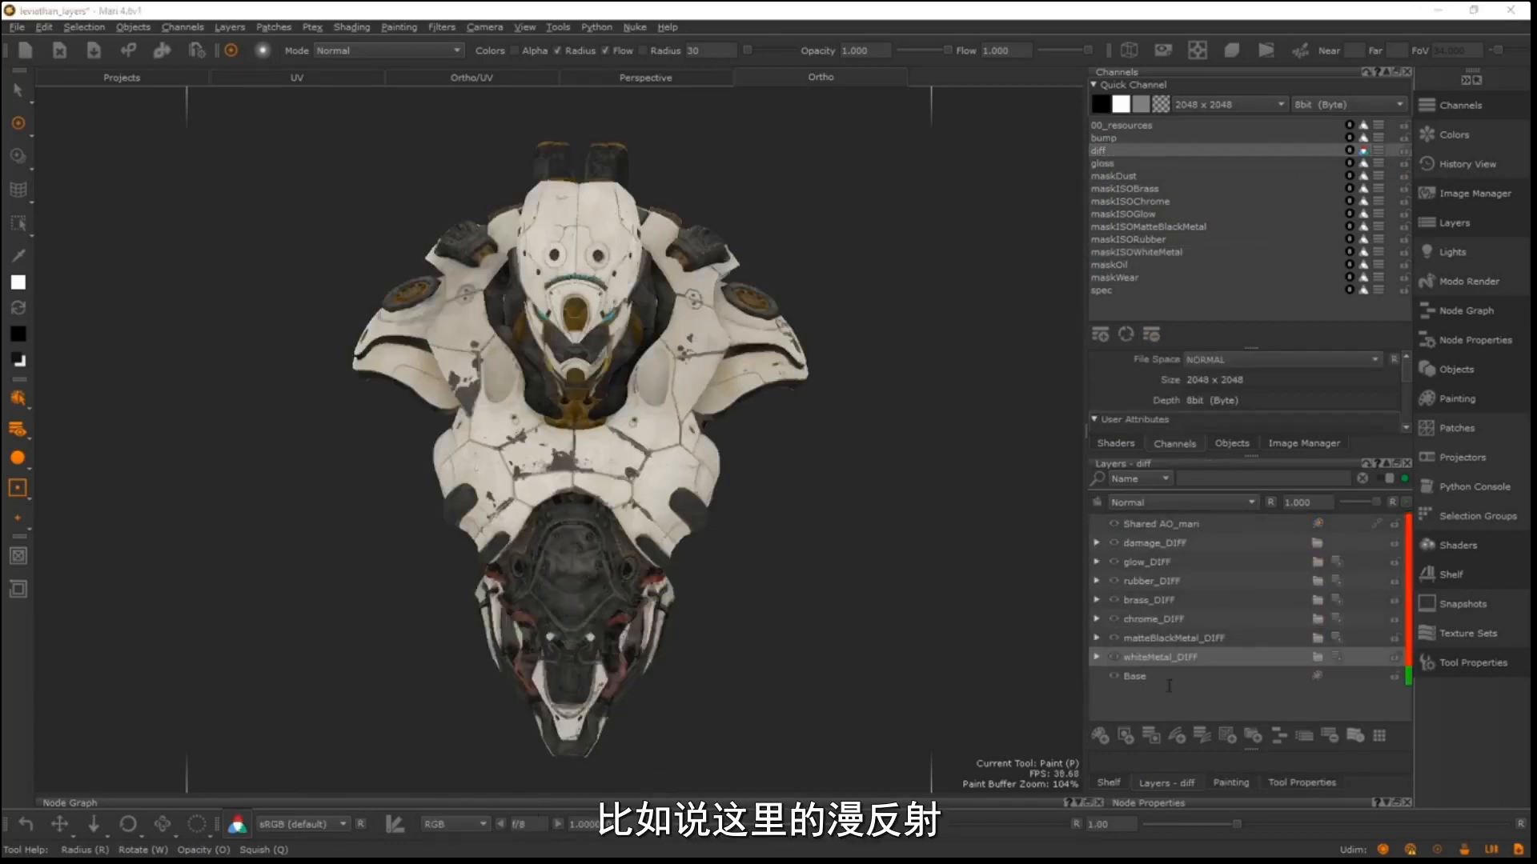
pyautogui.click(1097, 657)
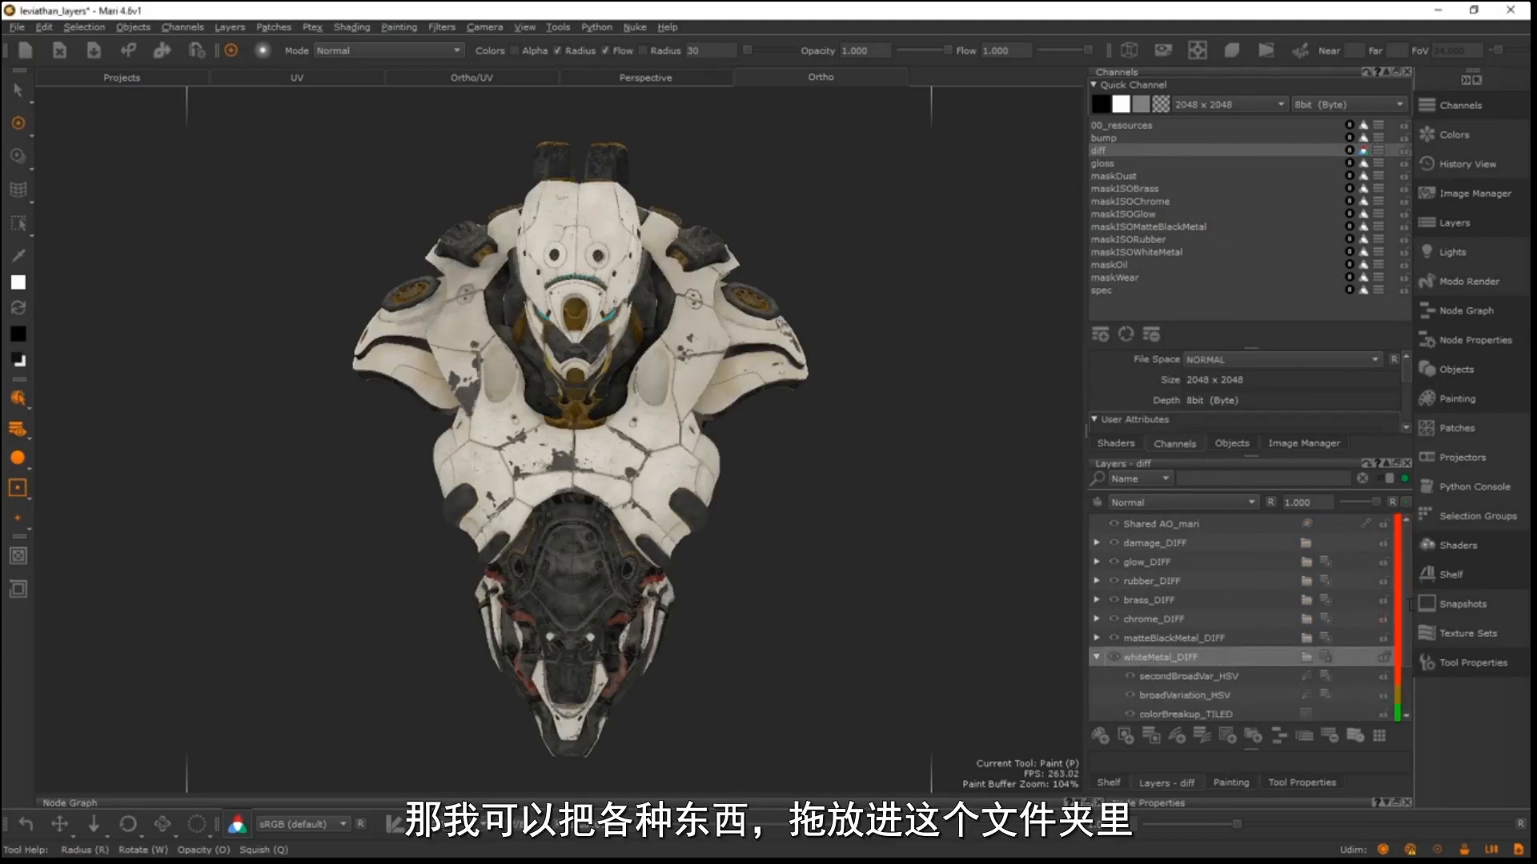
pyautogui.scroll(-1, 1240, 625)
pyautogui.scroll(-1, 1214, 661)
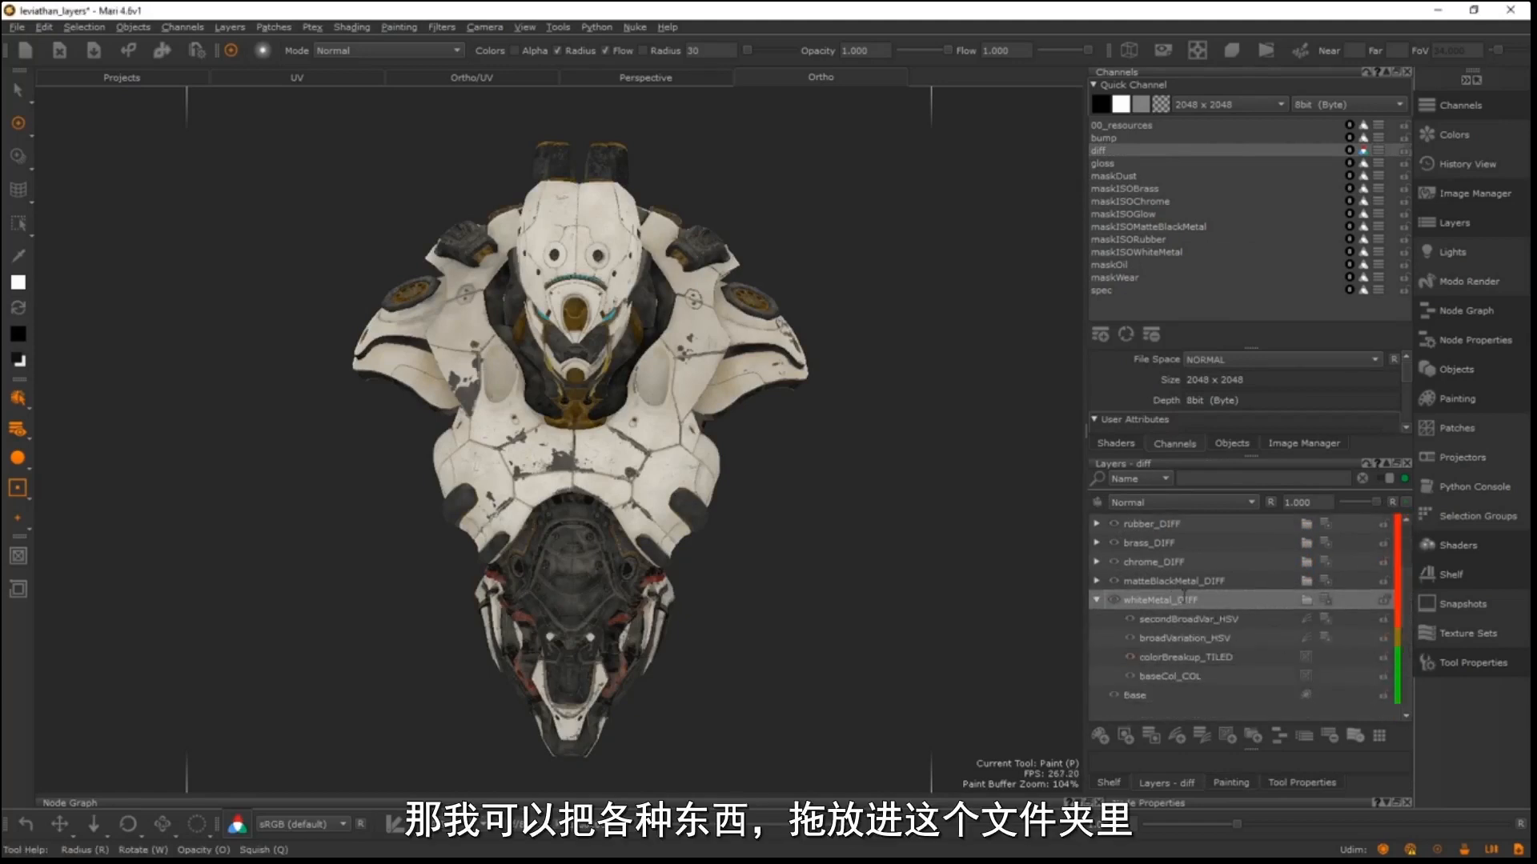
pyautogui.click(1326, 599)
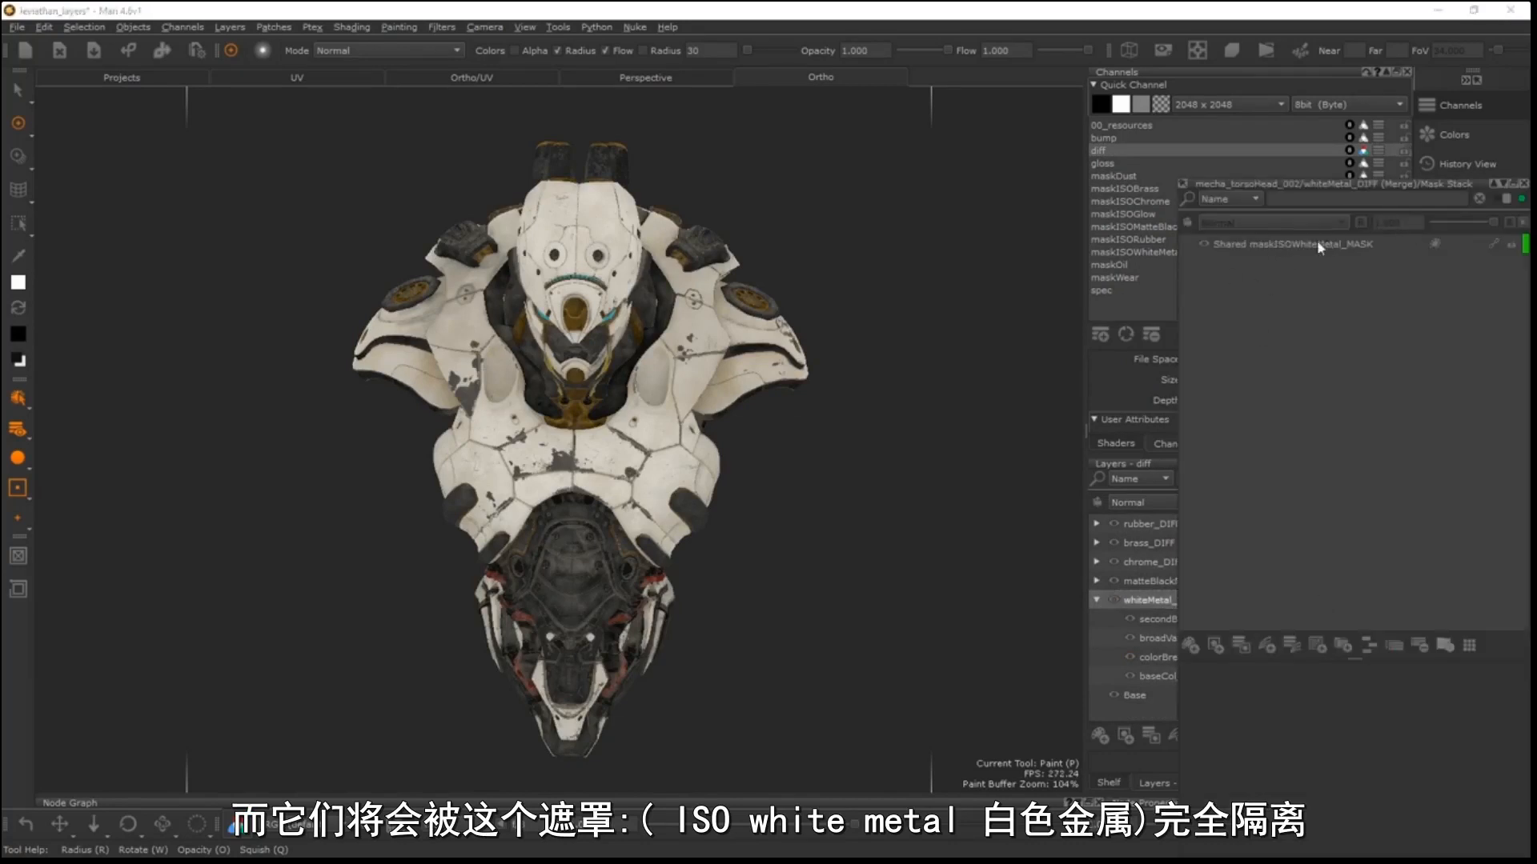
# - Dock the whiteMetal_DIFF mask stack beside the viewport and hide the glow, rubber, brass, chrome and matte black metal groups
pyautogui.click(1523, 185)
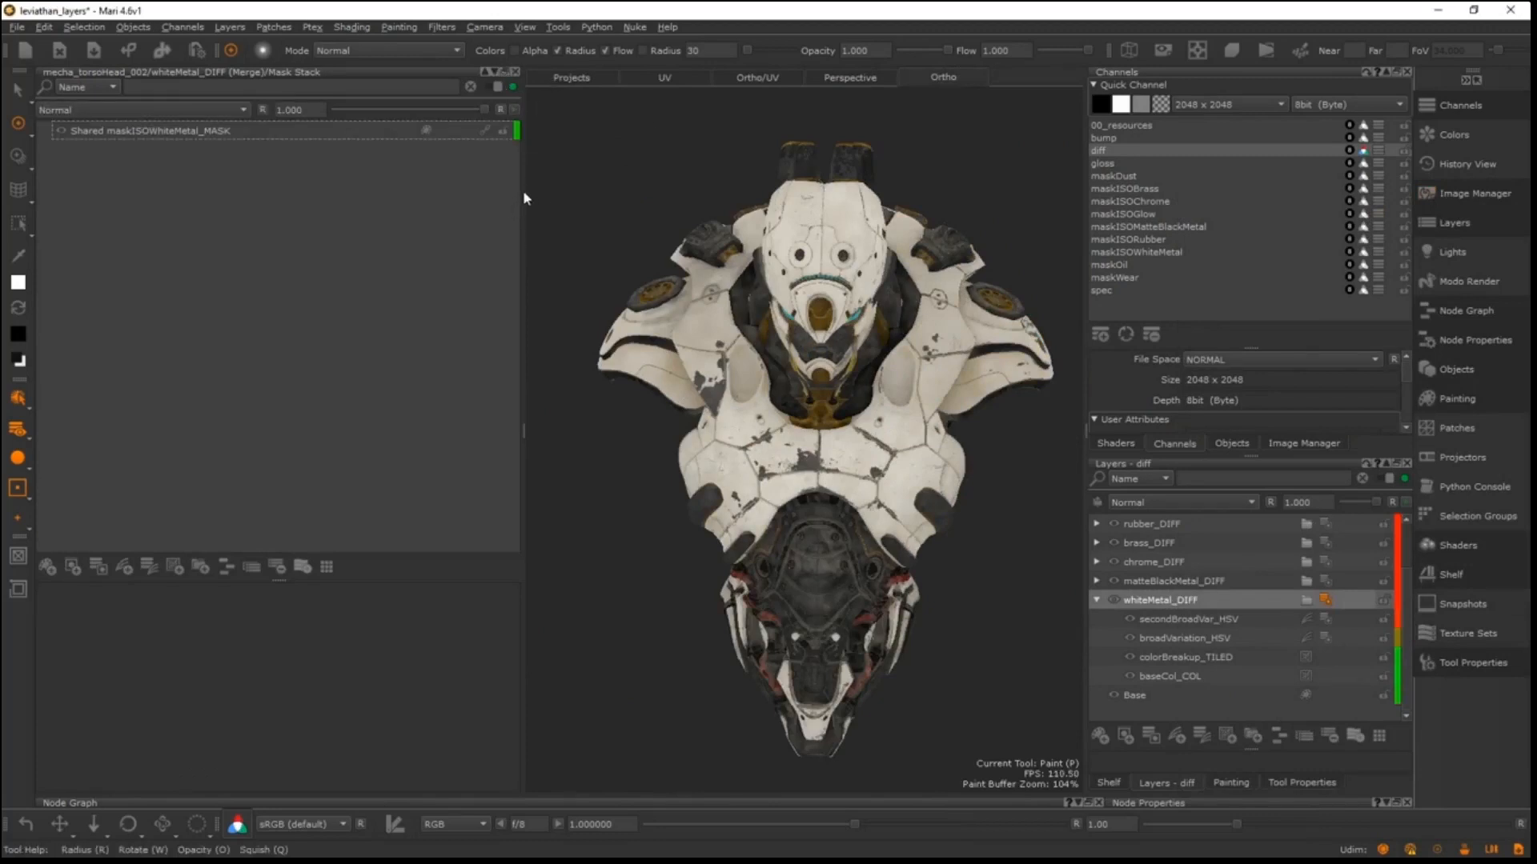
pyautogui.moveTo(524, 189); pyautogui.dragTo(398, 186)
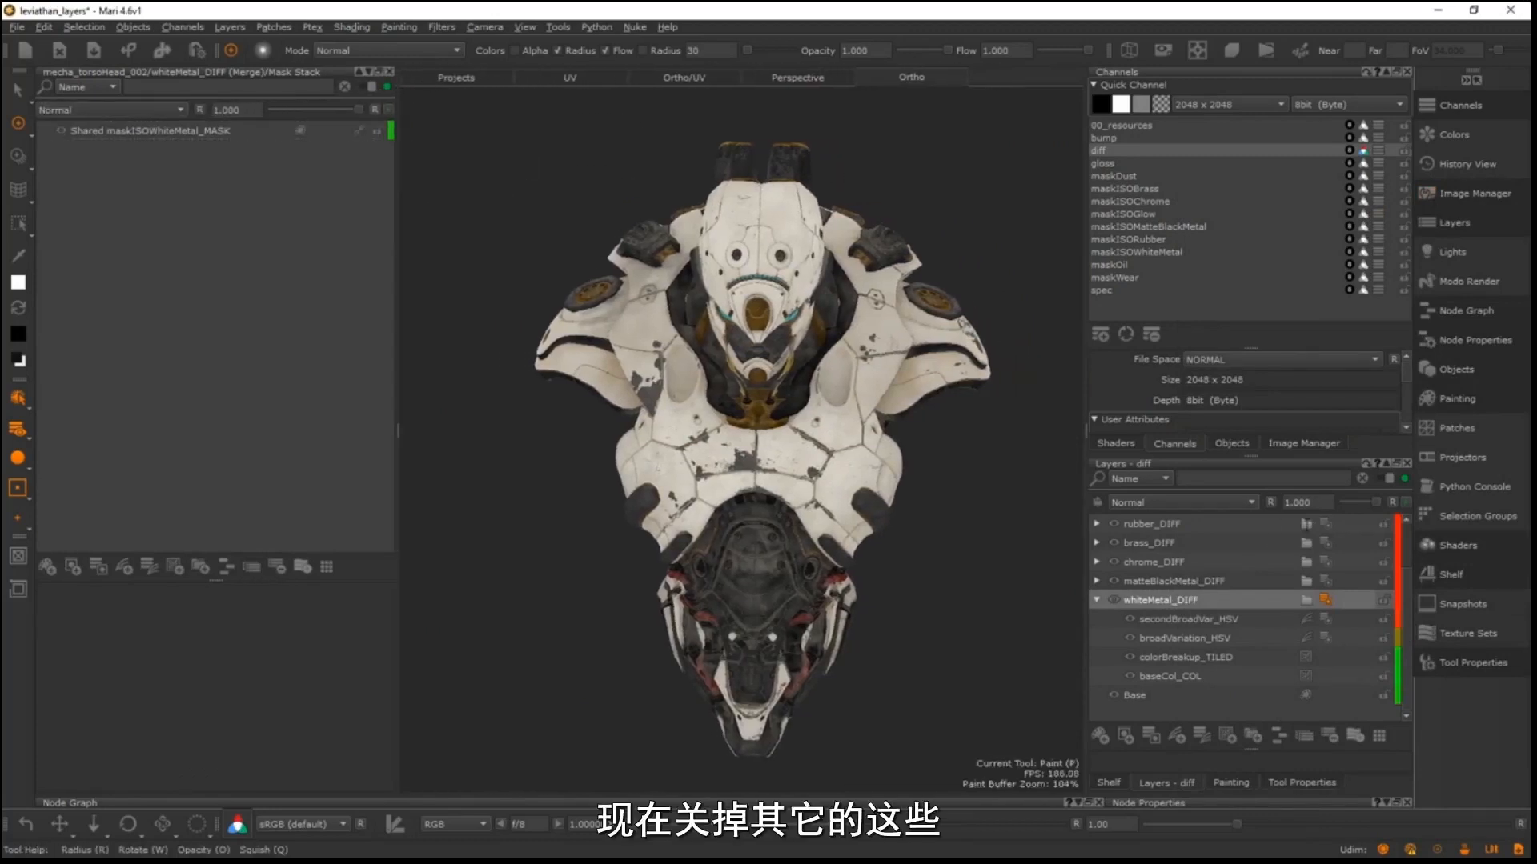
pyautogui.scroll(1, 1274, 553)
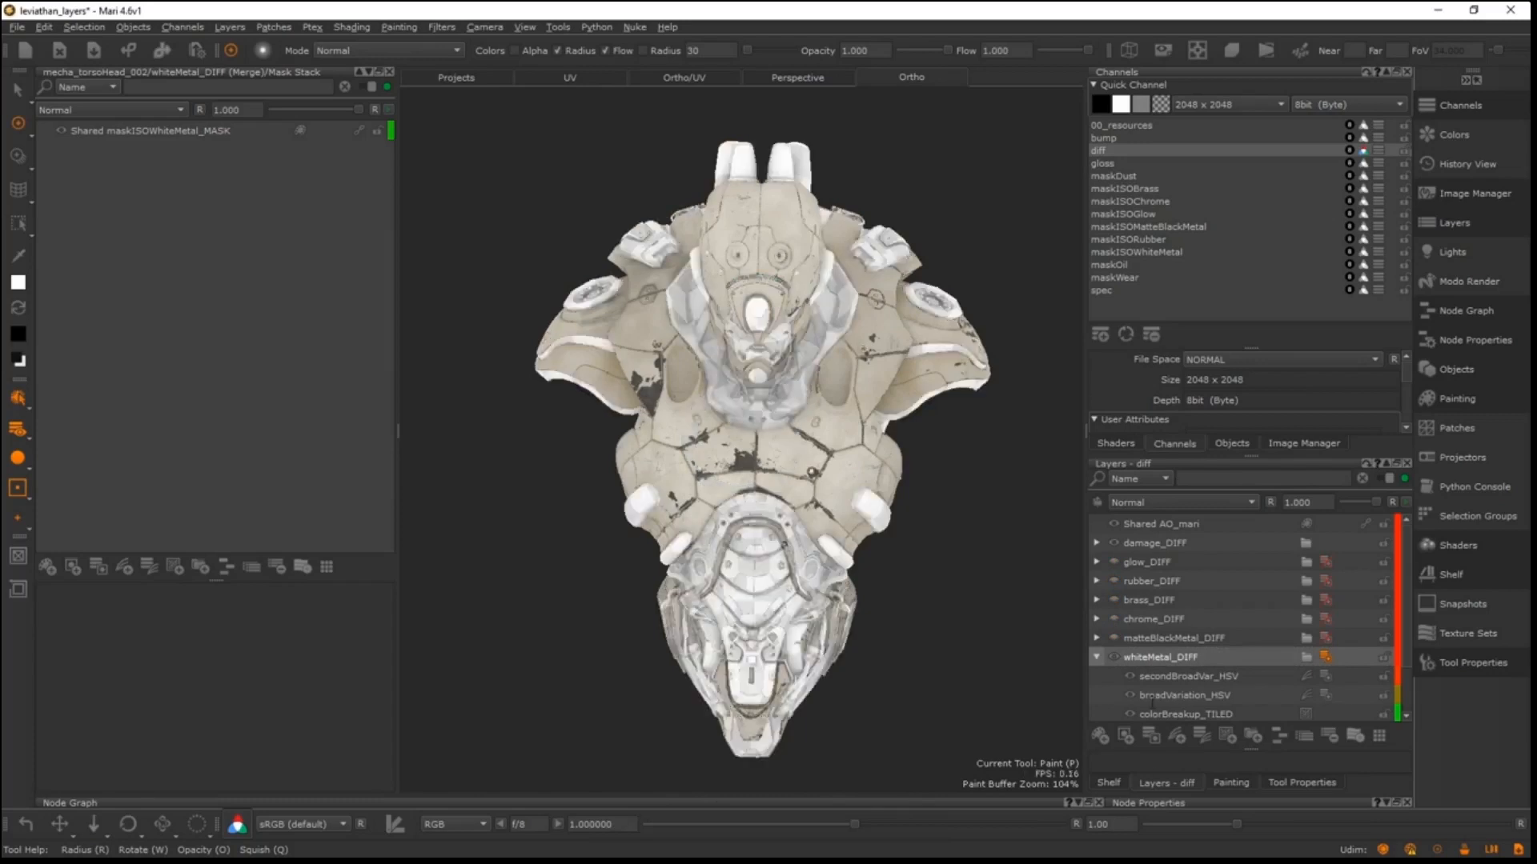
# - Select the lower abdomen patch on the model, fill it white in the shared maskISOWhiteMetal_MASK layer, and clear the selection
pyautogui.keyDown('alt'); pyautogui.moveTo(813, 471); pyautogui.dragTo(827, 451); pyautogui.keyUp('alt')
pyautogui.rightClick(778, 499)
pyautogui.click(804, 532)
pyautogui.click(770, 555)
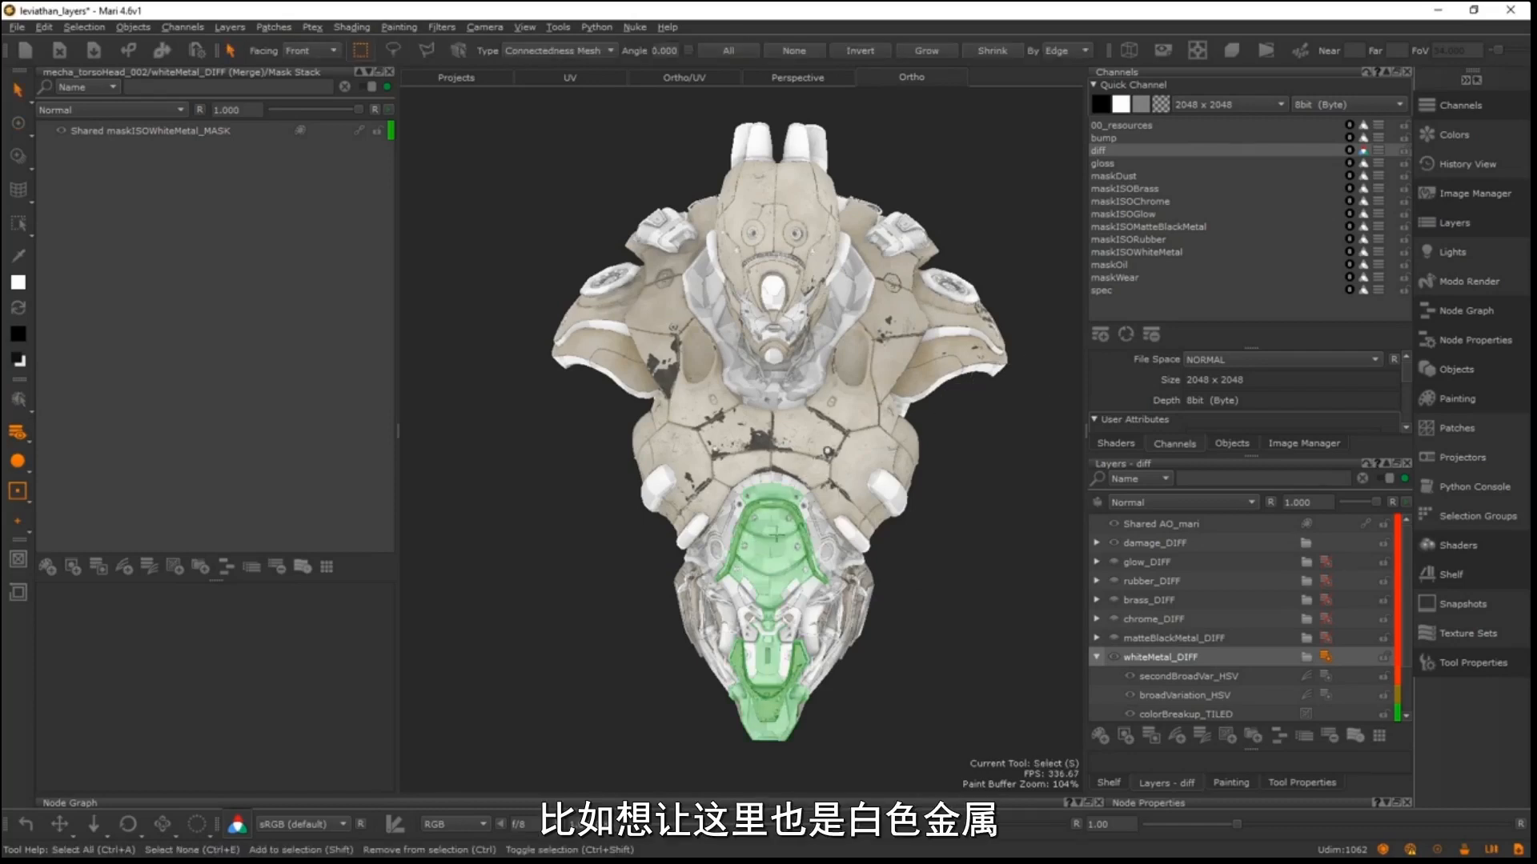
pyautogui.click(148, 130)
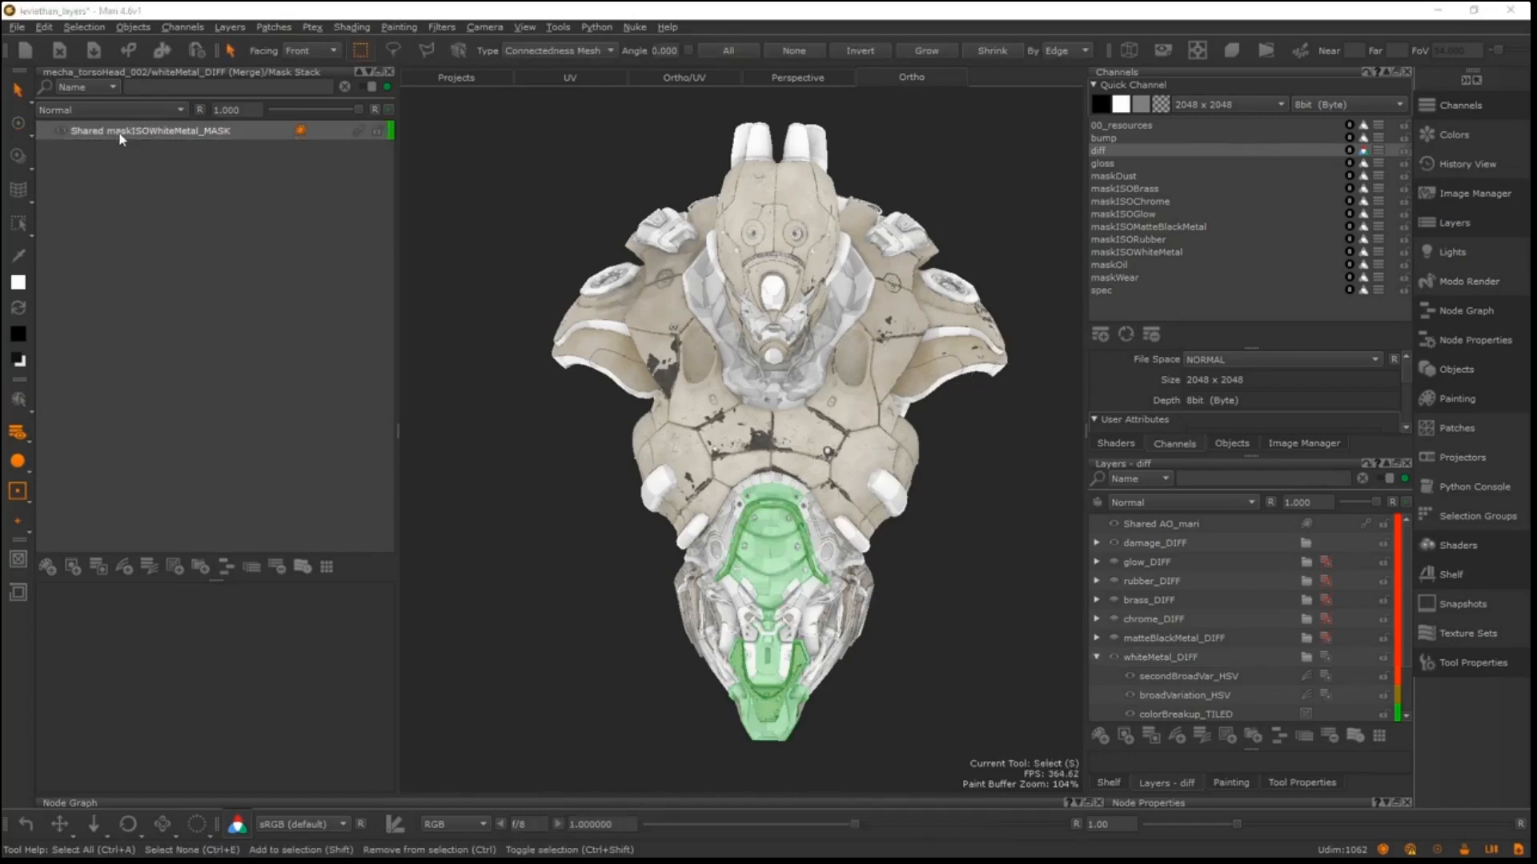
pyautogui.rightClick(625, 453)
pyautogui.moveTo(708, 675)
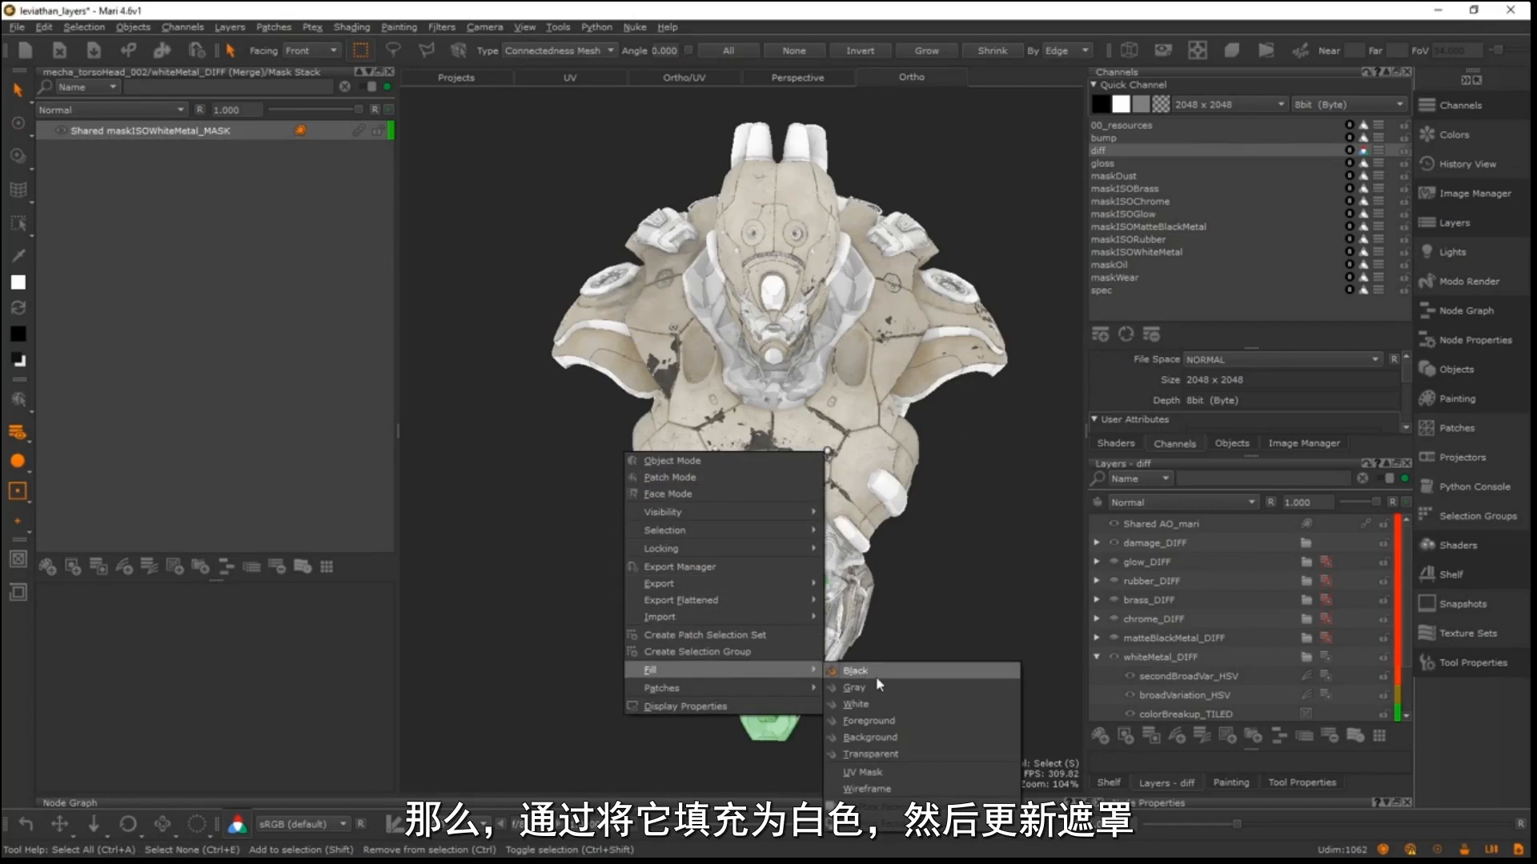
pyautogui.click(856, 705)
pyautogui.hotkey('ctrl', 'e')
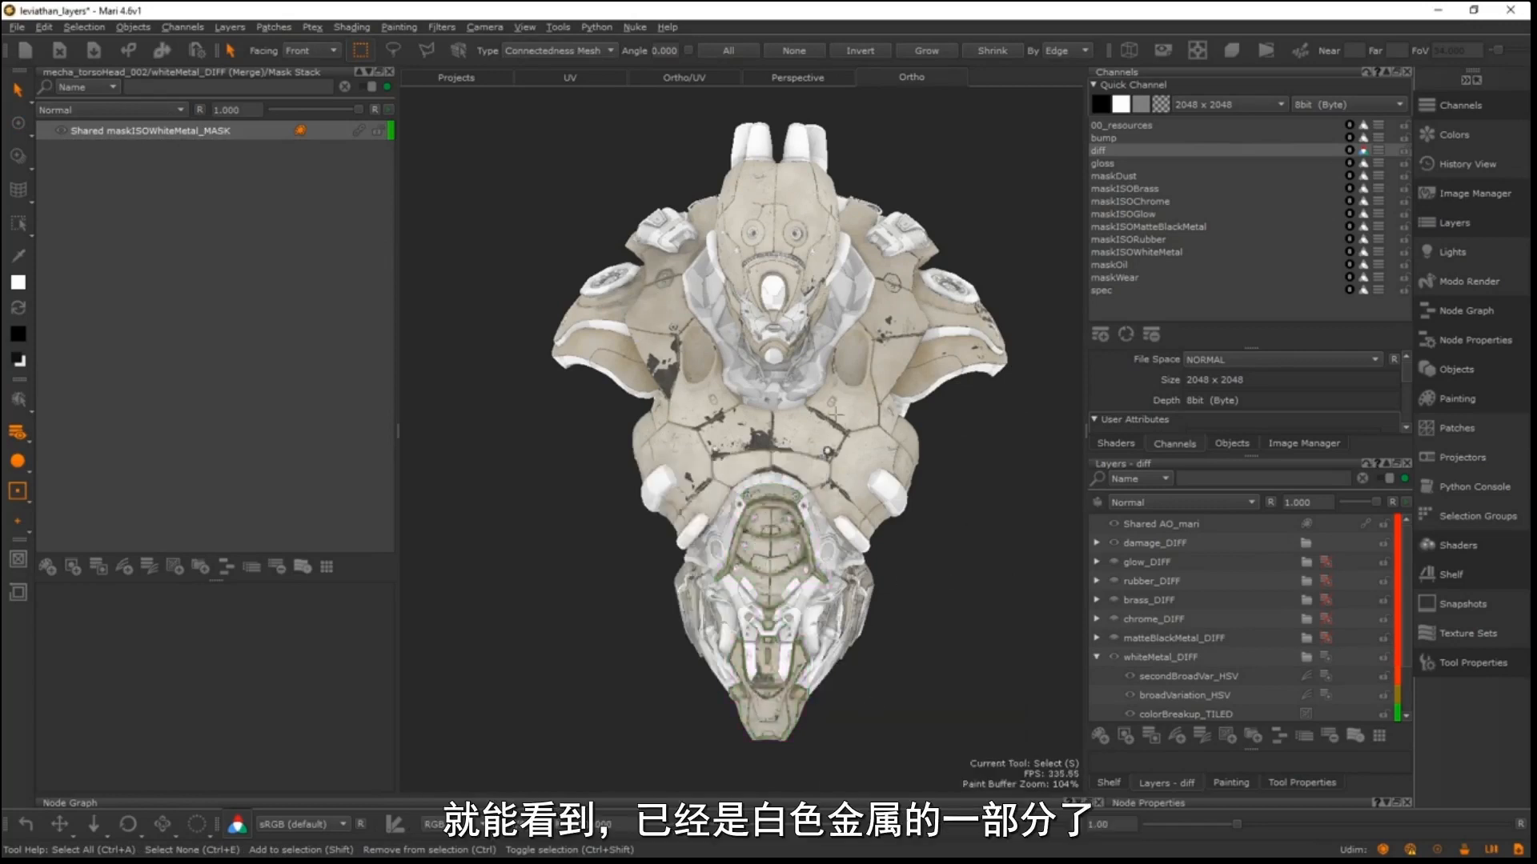
# - Select the lower face and neck patch, fill it white in the white metal isolation mask, and deselect it
pyautogui.keyDown('alt'); pyautogui.moveTo(833, 452); pyautogui.dragTo(820, 383, button='middle'); pyautogui.keyUp('alt')
pyautogui.scroll(1, 939, 436)
pyautogui.scroll(4, 795, 456)
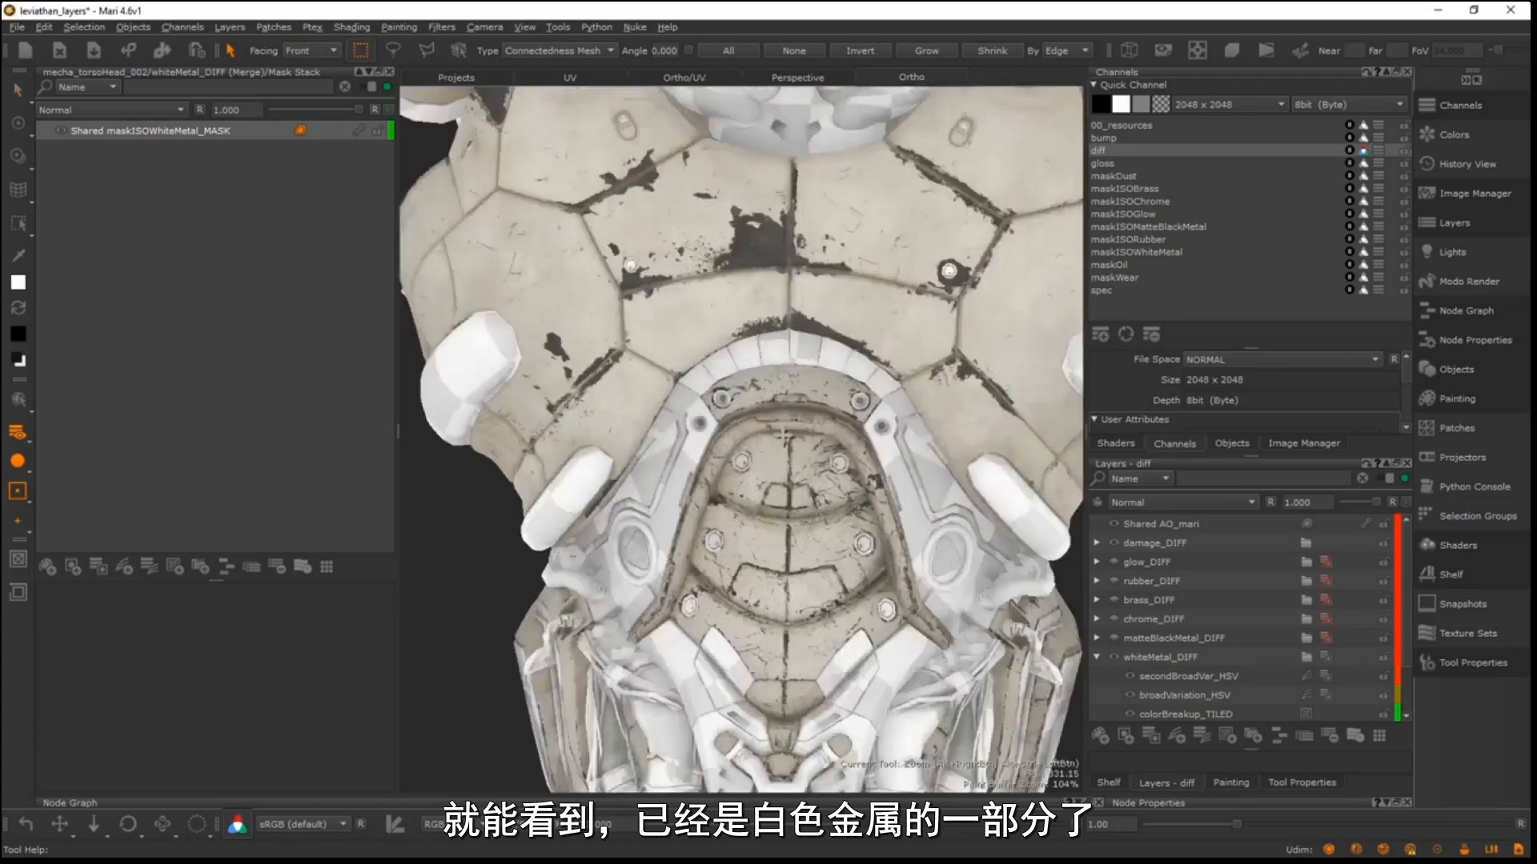
pyautogui.scroll(-4, 795, 456)
pyautogui.moveTo(832, 448)
pyautogui.keyDown('alt'); pyautogui.mouseDown()
pyautogui.moveTo(536, 424)
pyautogui.moveTo(833, 436)
pyautogui.mouseUp(); pyautogui.keyUp('alt')
pyautogui.keyDown('alt'); pyautogui.moveTo(833, 436); pyautogui.dragTo(776, 458, button='middle'); pyautogui.keyUp('alt')
pyautogui.keyDown('alt'); pyautogui.moveTo(775, 458); pyautogui.dragTo(712, 352); pyautogui.keyUp('alt')
pyautogui.keyDown('alt'); pyautogui.moveTo(713, 353); pyautogui.dragTo(768, 350, button='middle'); pyautogui.keyUp('alt')
pyautogui.click(762, 363)
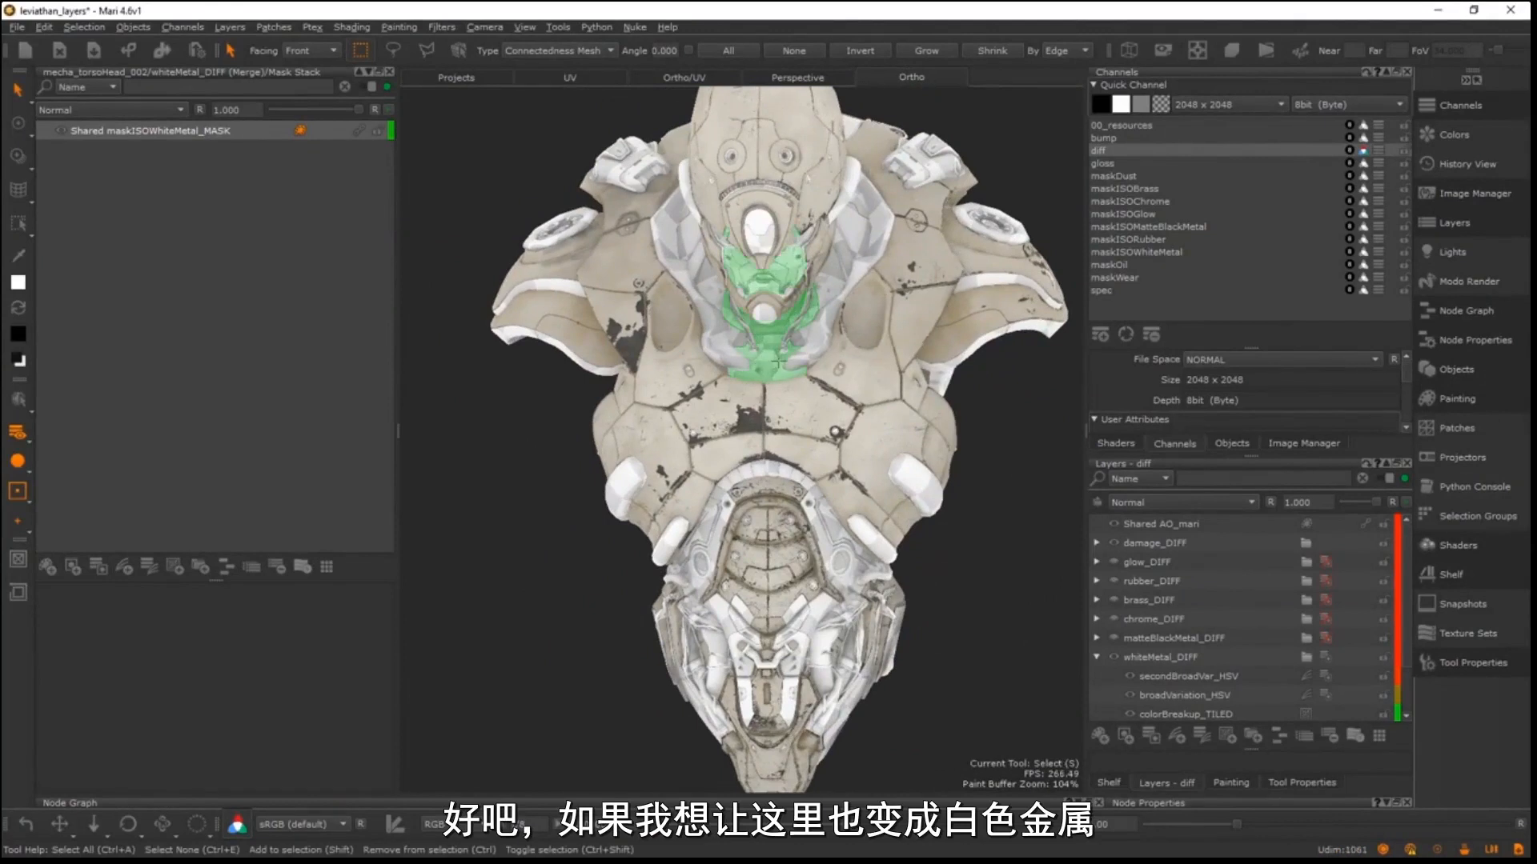
pyautogui.rightClick(709, 365)
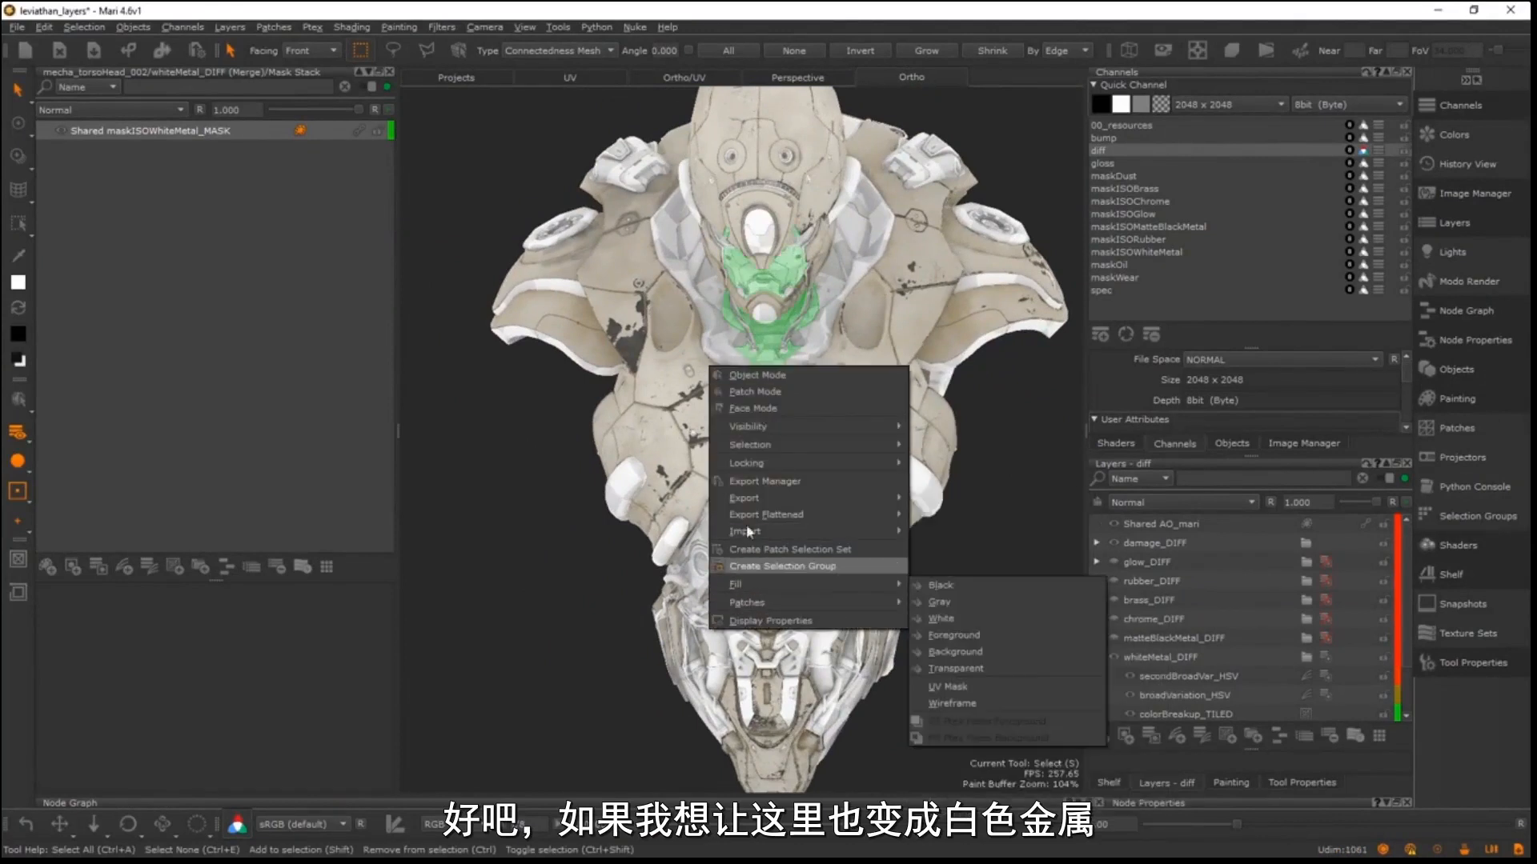
pyautogui.moveTo(832, 589)
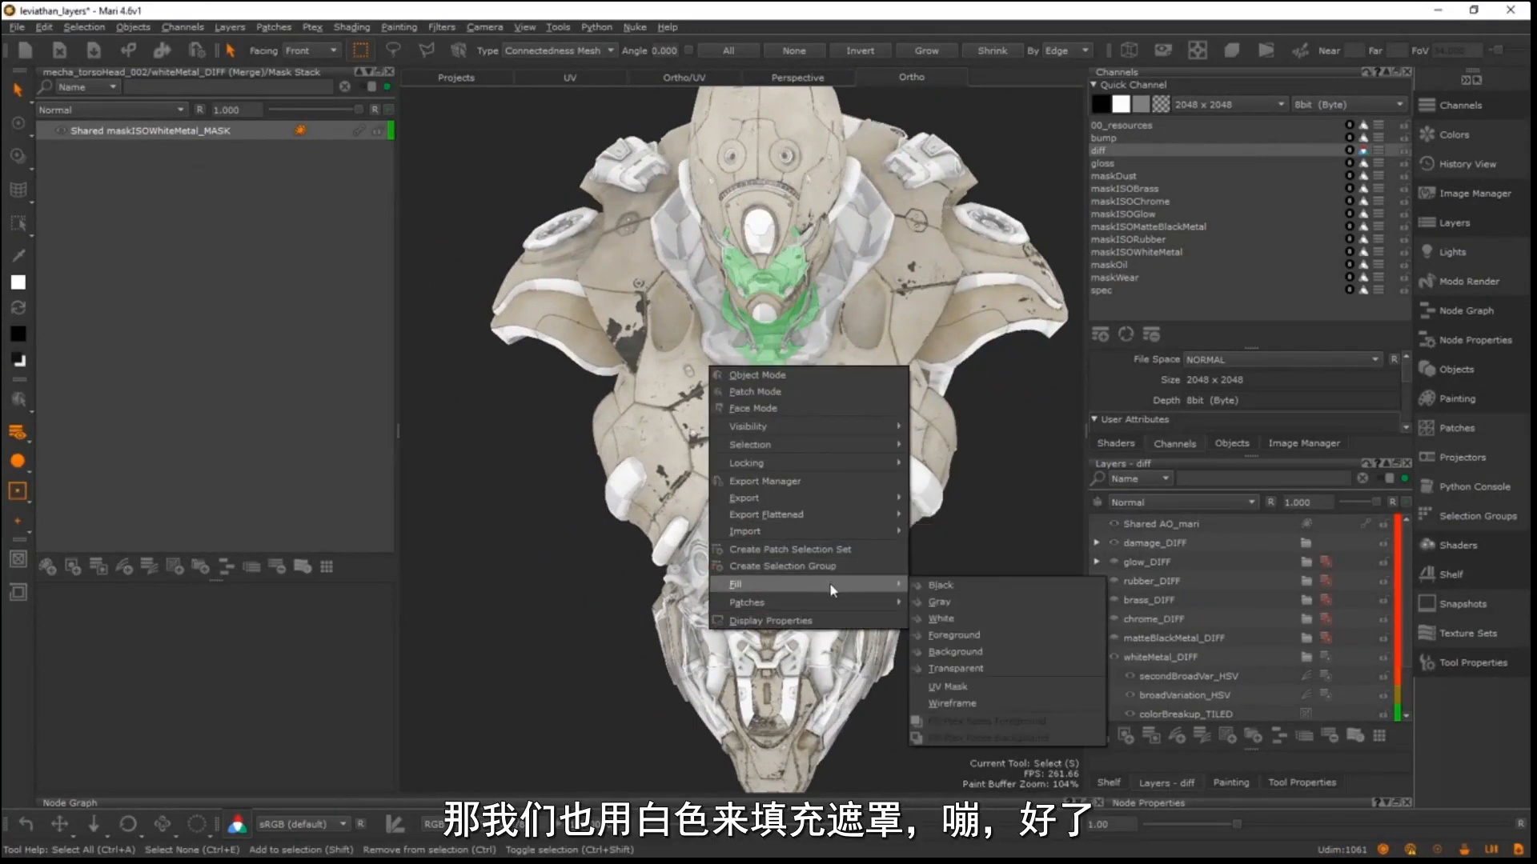
pyautogui.click(952, 620)
pyautogui.click(998, 491)
# - Reselect the lower abdomen patch and open the maskISOMatteBlackMetal channel's layers in a floating palette
pyautogui.keyDown('alt'); pyautogui.moveTo(798, 309); pyautogui.dragTo(776, 345); pyautogui.keyUp('alt')
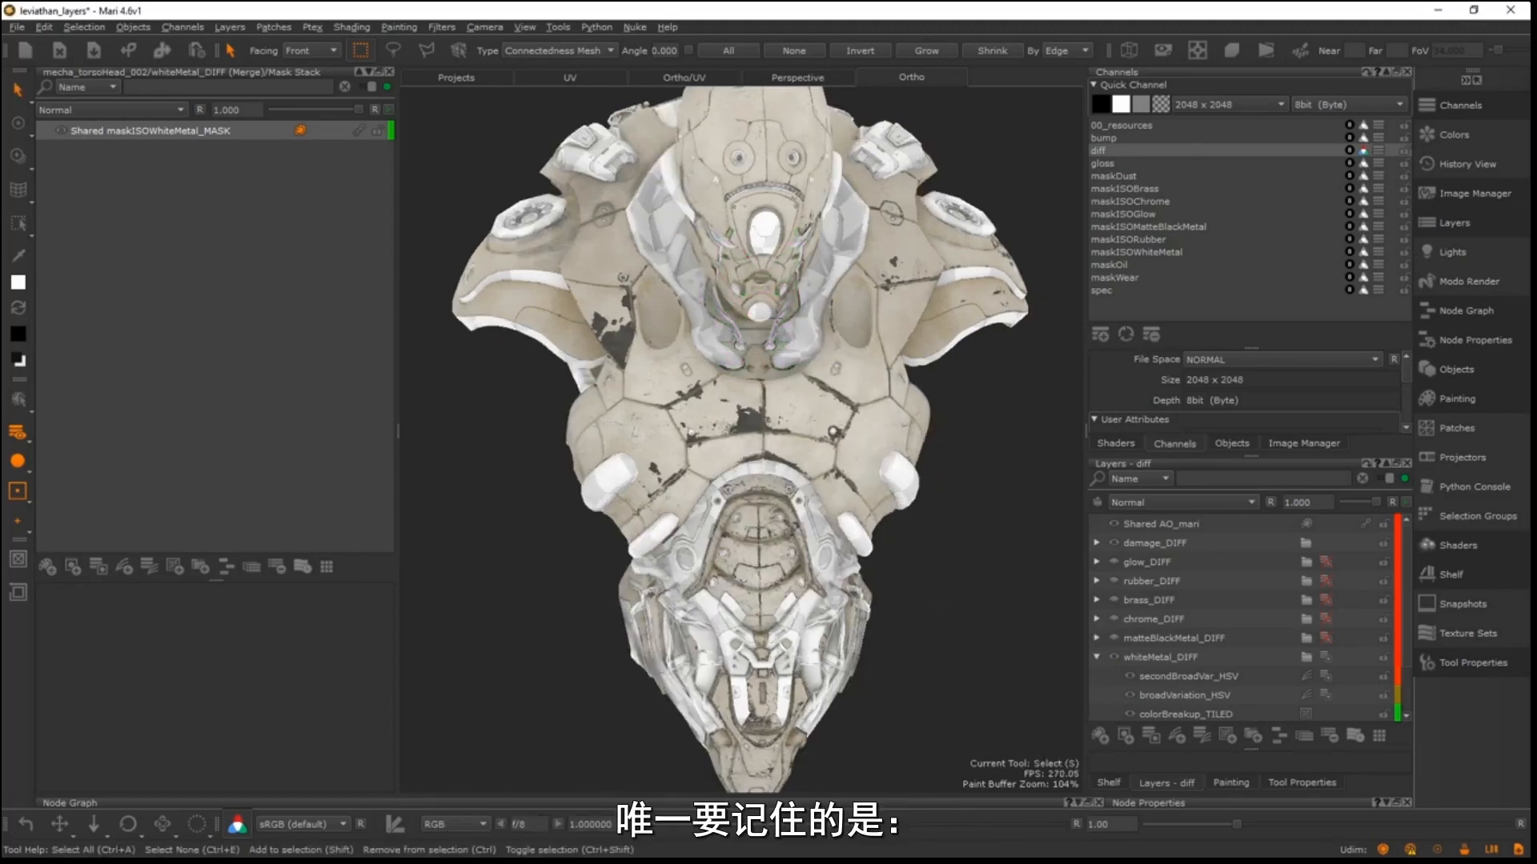
pyautogui.keyDown('alt'); pyautogui.moveTo(818, 411); pyautogui.dragTo(838, 406); pyautogui.keyUp('alt')
pyautogui.keyDown('alt'); pyautogui.moveTo(785, 379); pyautogui.dragTo(786, 464, button='middle'); pyautogui.keyUp('alt')
pyautogui.keyDown('alt'); pyautogui.moveTo(721, 373); pyautogui.dragTo(788, 373, button='right'); pyautogui.keyUp('alt')
pyautogui.keyDown('alt'); pyautogui.moveTo(773, 364); pyautogui.dragTo(773, 272, button='middle'); pyautogui.keyUp('alt')
pyautogui.keyDown('alt'); pyautogui.moveTo(774, 271); pyautogui.dragTo(701, 273, button='right'); pyautogui.keyUp('alt')
pyautogui.keyDown('alt'); pyautogui.moveTo(736, 352); pyautogui.dragTo(733, 370); pyautogui.keyUp('alt')
pyautogui.keyDown('alt'); pyautogui.moveTo(740, 384); pyautogui.dragTo(735, 346, button='middle'); pyautogui.keyUp('alt')
pyautogui.keyDown('alt'); pyautogui.moveTo(734, 345); pyautogui.dragTo(788, 346, button='right'); pyautogui.keyUp('alt')
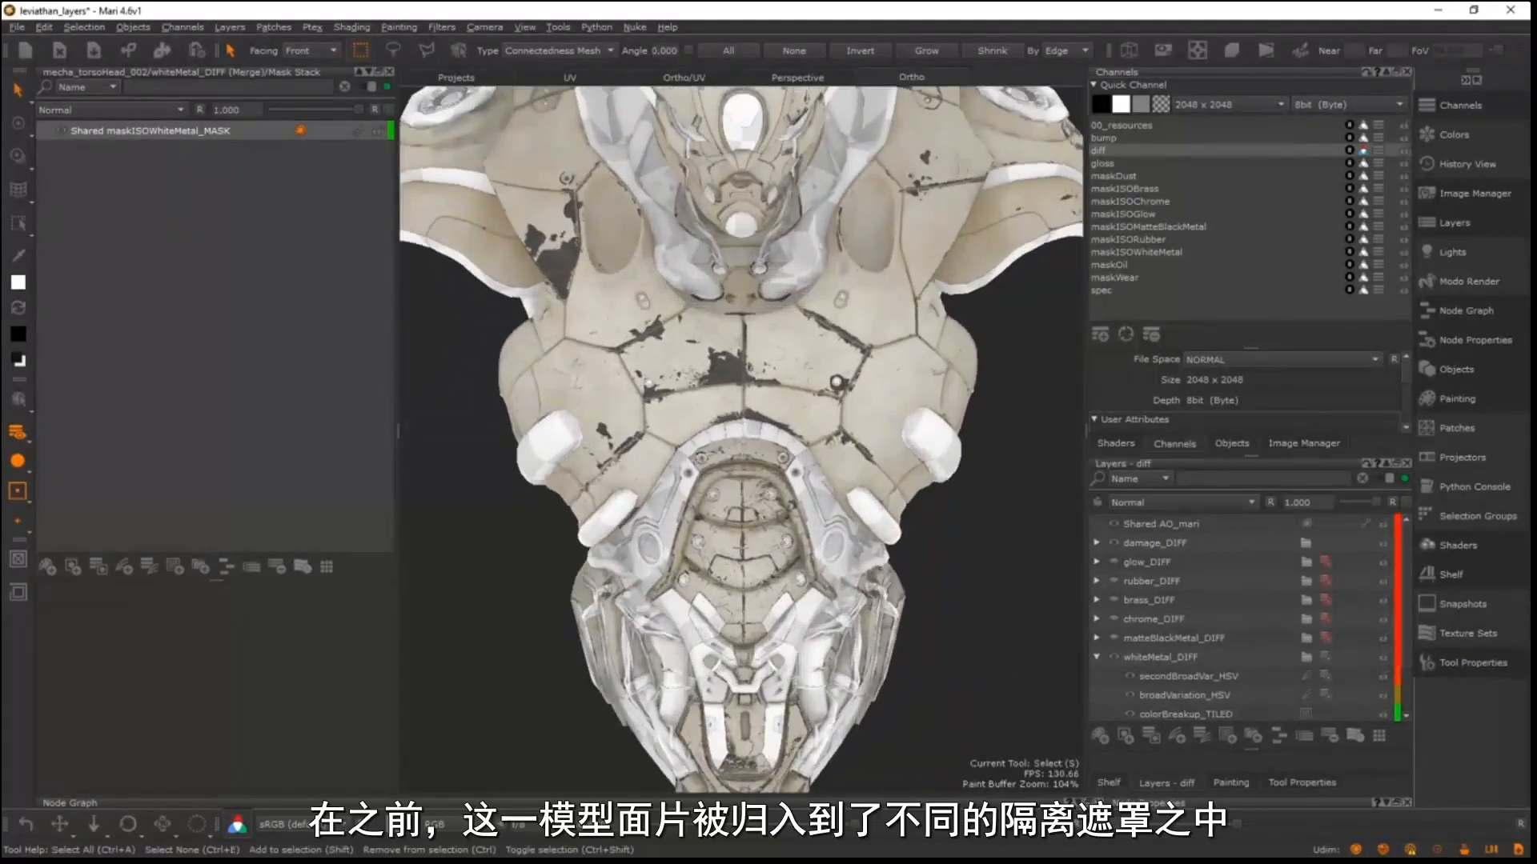
pyautogui.click(755, 543)
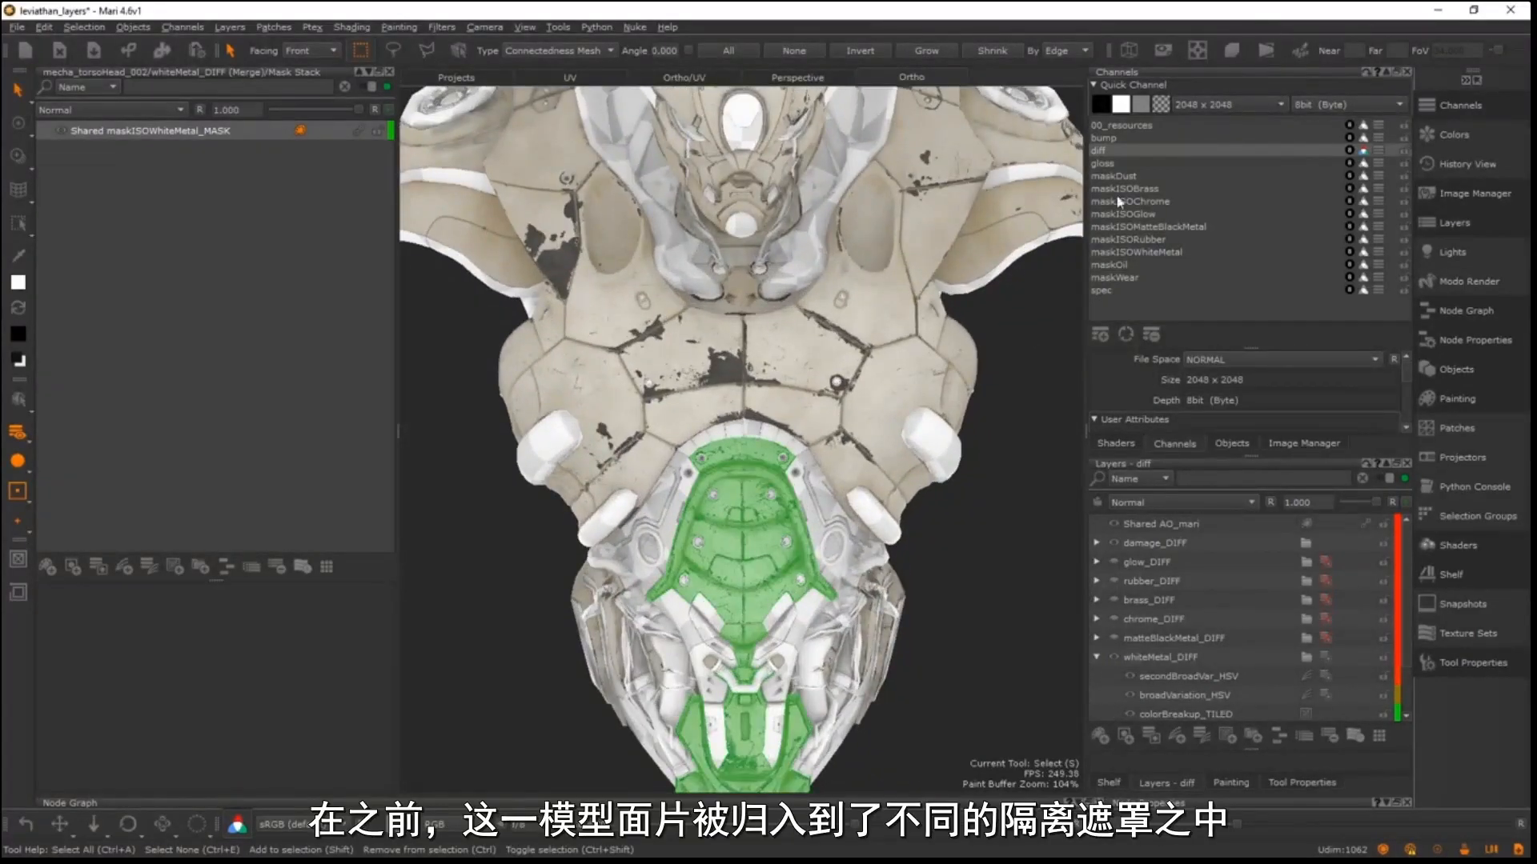
pyautogui.click(1161, 225)
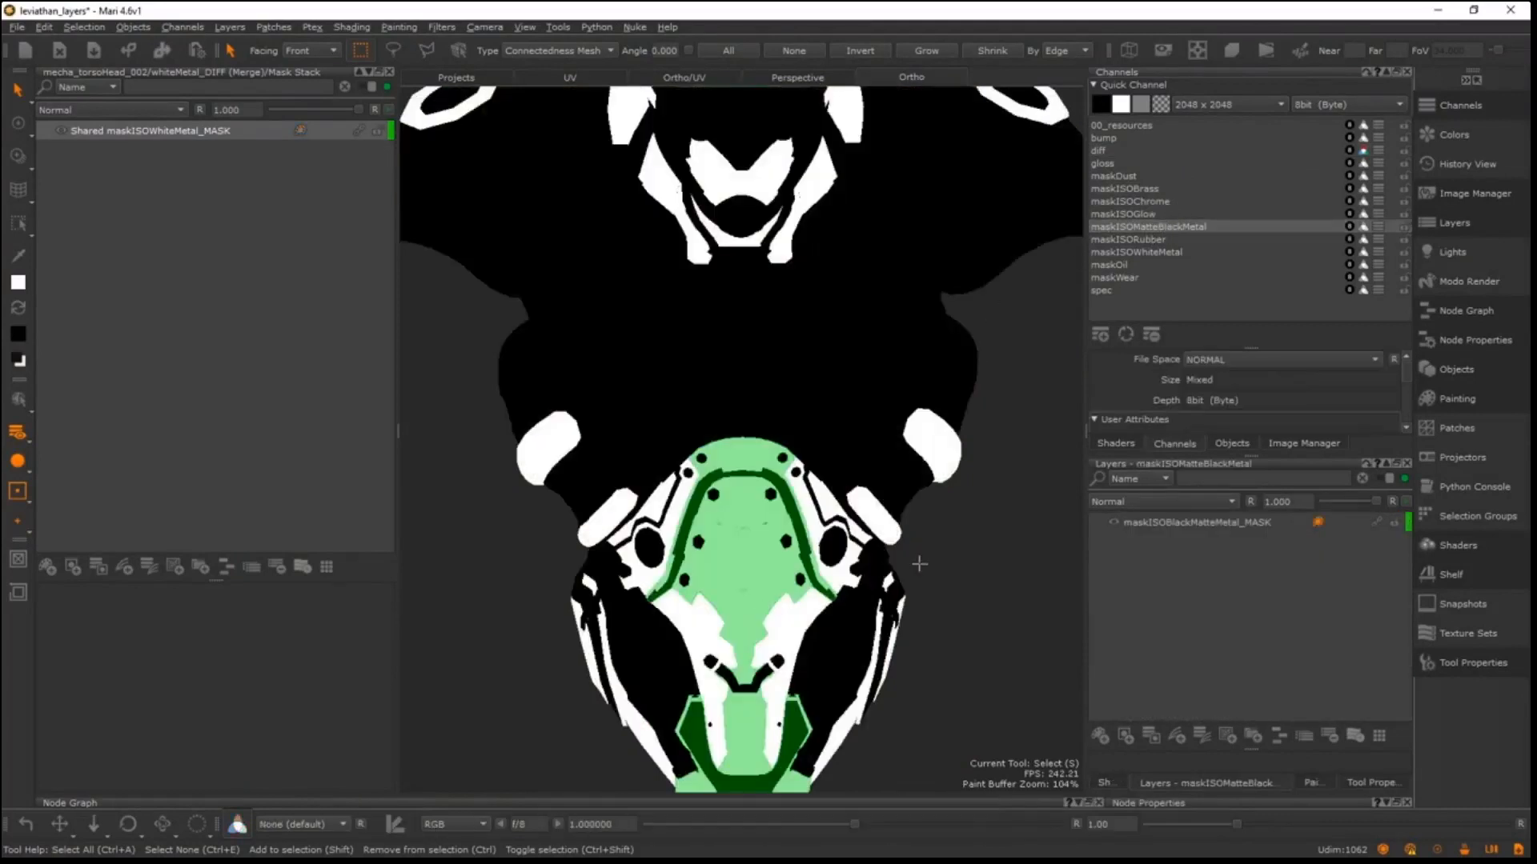
pyautogui.click(1379, 227)
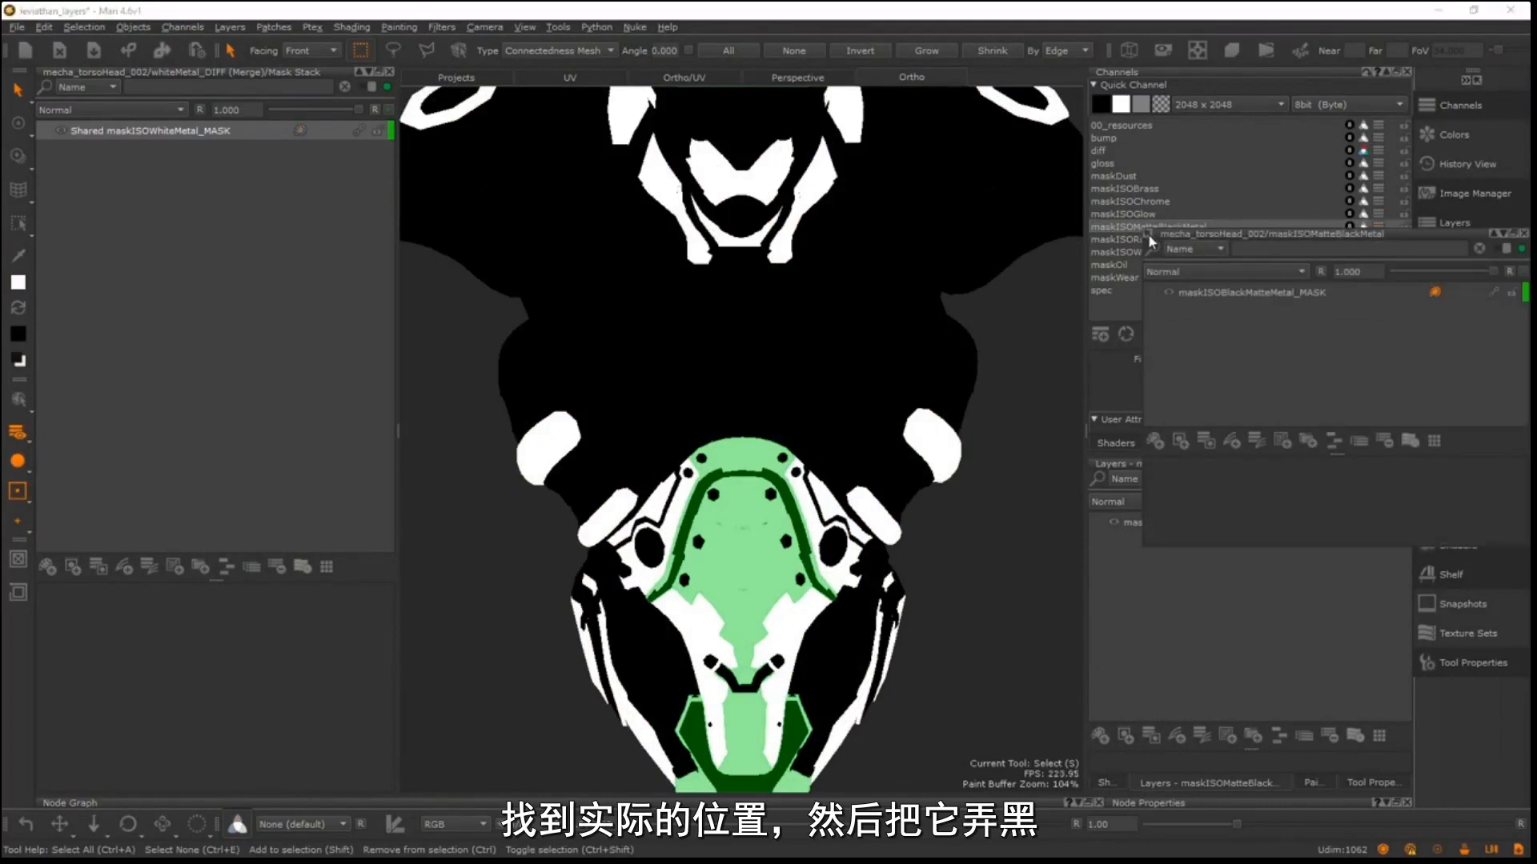
# - Fill the selected abdomen patch with black in the maskISOBlackMatteMetal_MASK layer
pyautogui.click(1210, 295)
pyautogui.keyDown('alt'); pyautogui.moveTo(644, 562); pyautogui.dragTo(652, 533, button='middle'); pyautogui.keyUp('alt')
pyautogui.keyDown('alt'); pyautogui.moveTo(652, 533); pyautogui.dragTo(699, 441, button='right'); pyautogui.keyUp('alt')
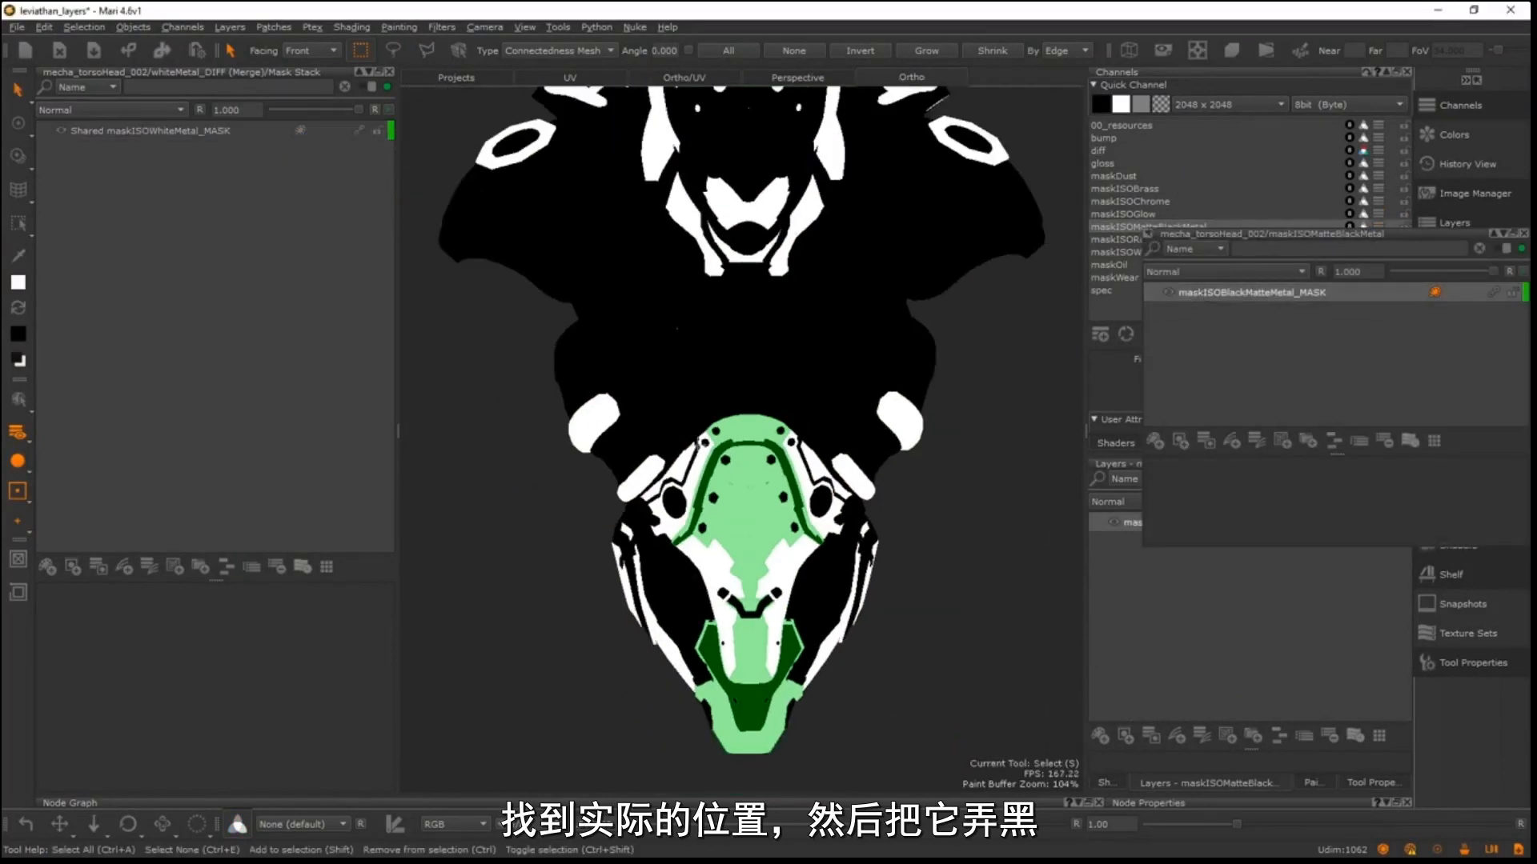
pyautogui.rightClick(703, 486)
pyautogui.moveTo(832, 687)
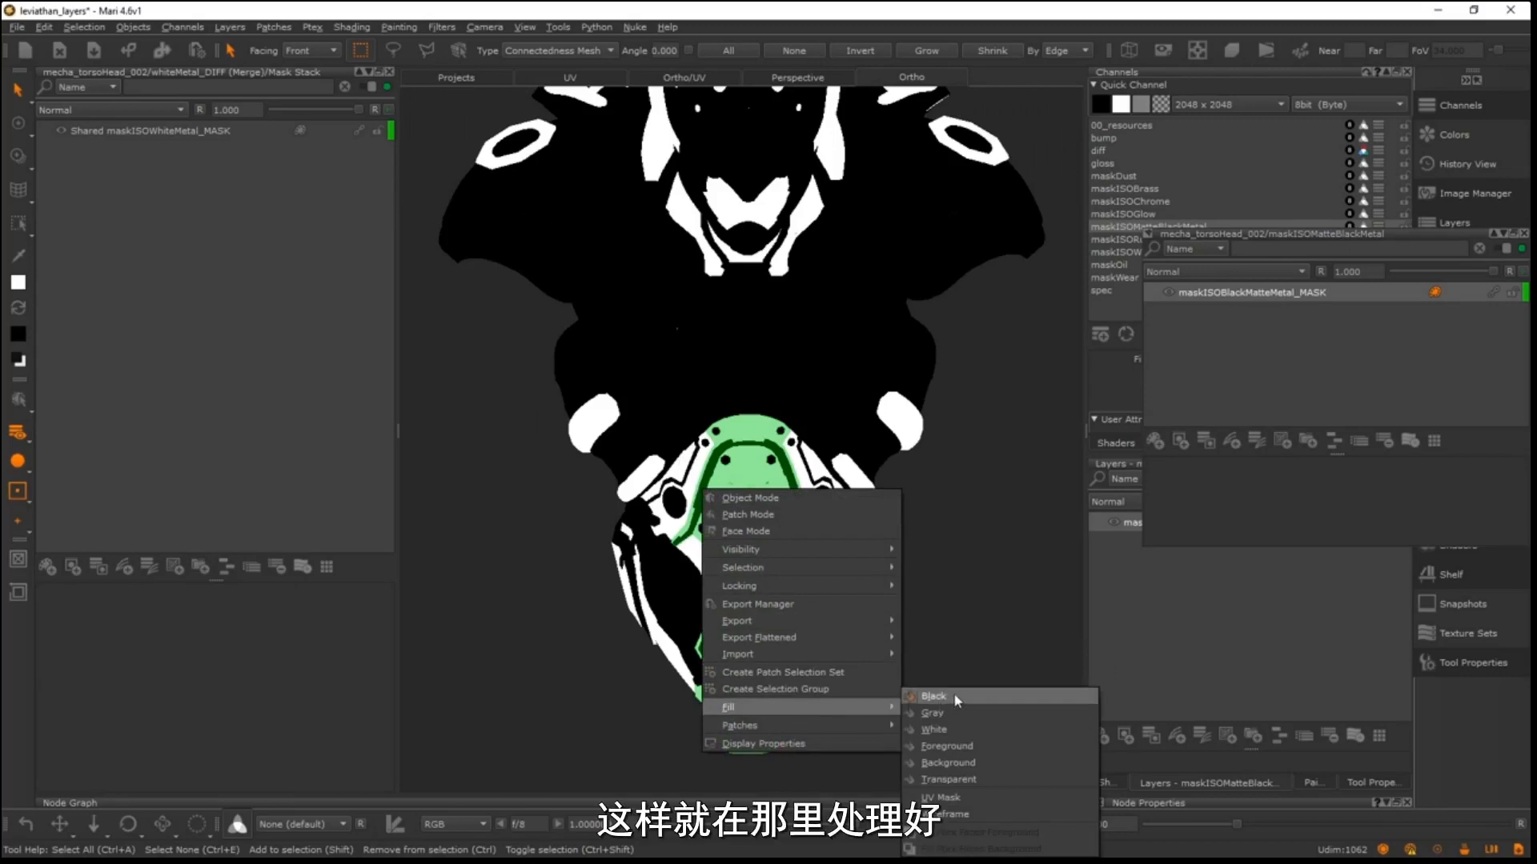
pyautogui.click(937, 693)
# - Fill the lower face and neck patch black in the matte black metal mask and close the floating layer palette
pyautogui.click(763, 209)
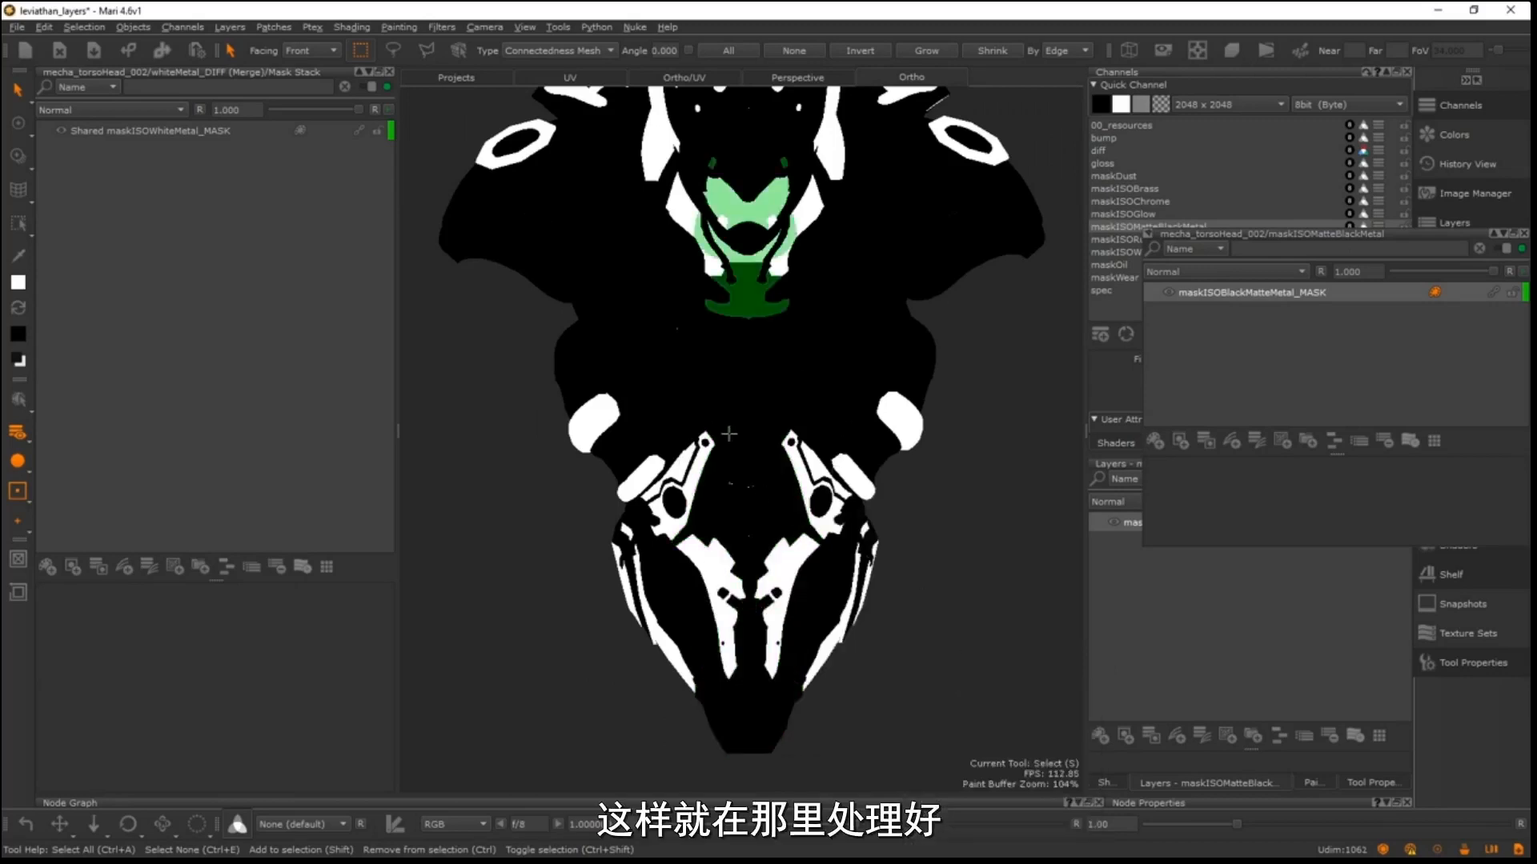
pyautogui.rightClick(723, 429)
pyautogui.moveTo(875, 653)
pyautogui.click(964, 655)
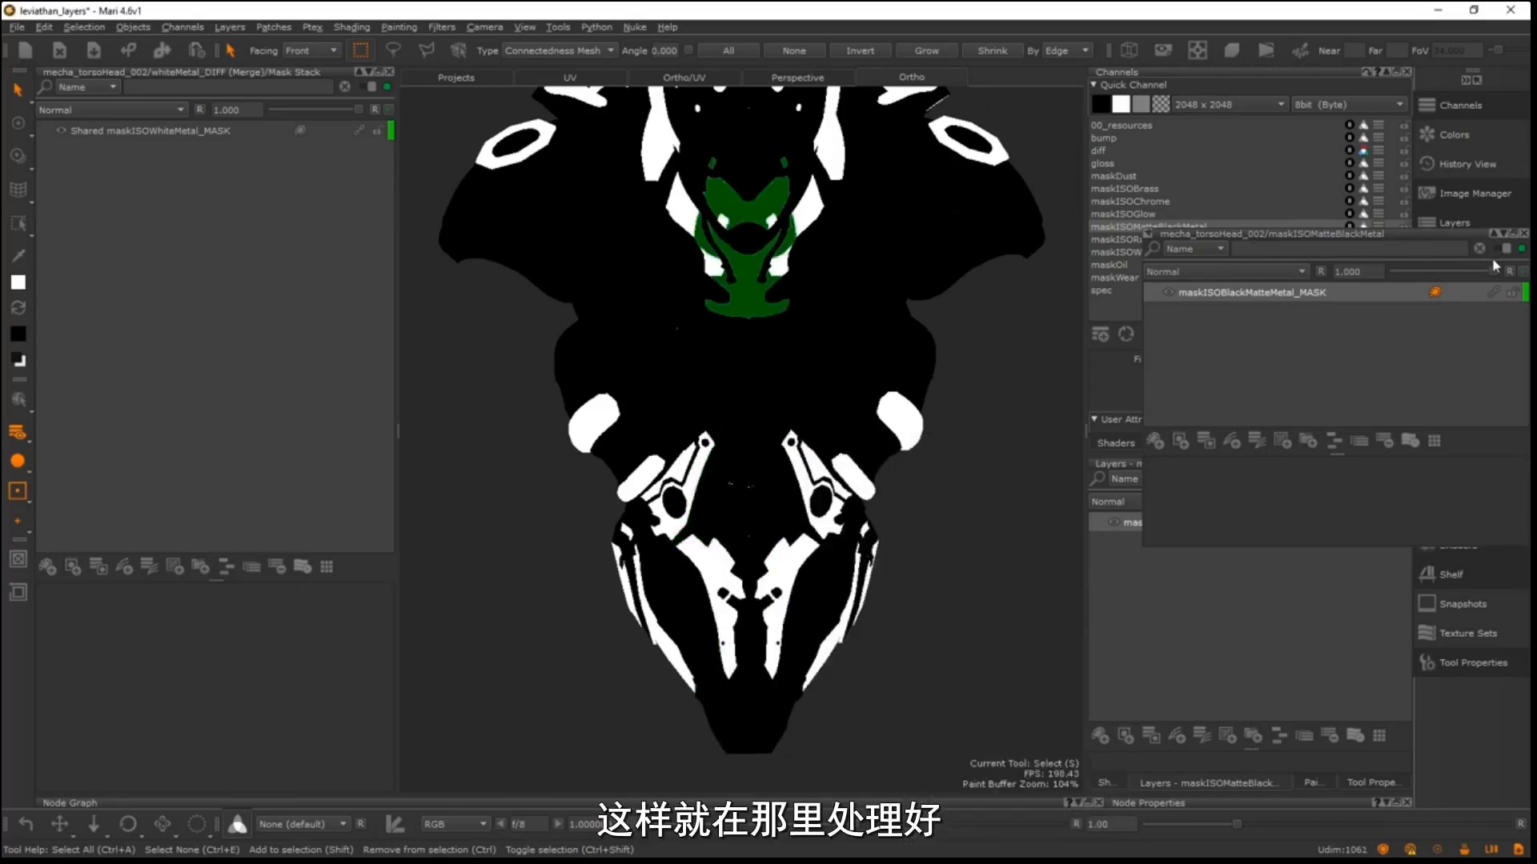
pyautogui.click(1524, 235)
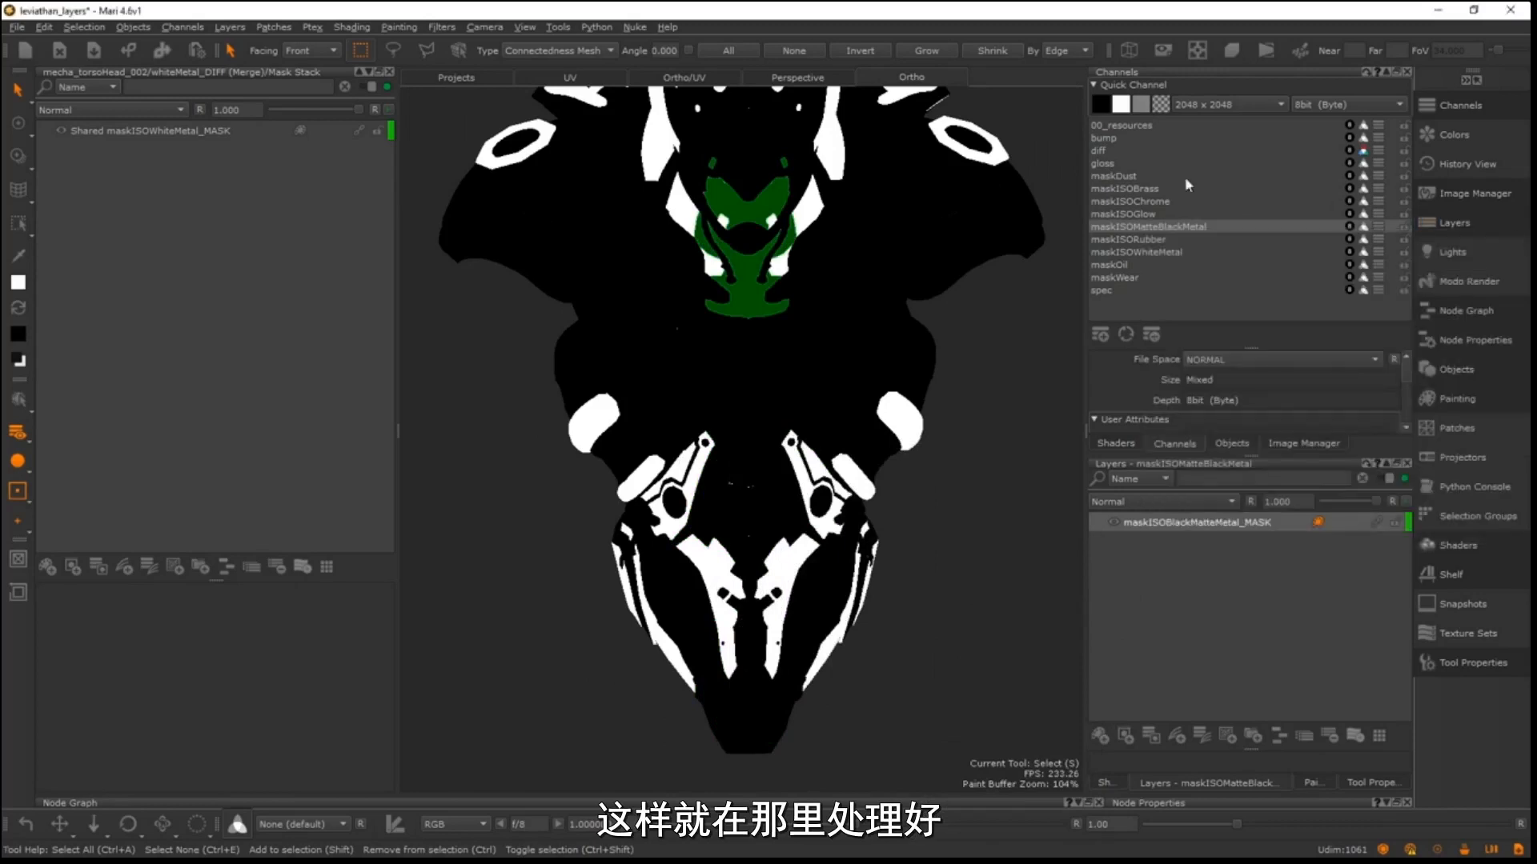
# - Return to the diff channel, make all hidden material groups visible again, and clear the patch selection
pyautogui.click(1105, 152)
pyautogui.click(1114, 599)
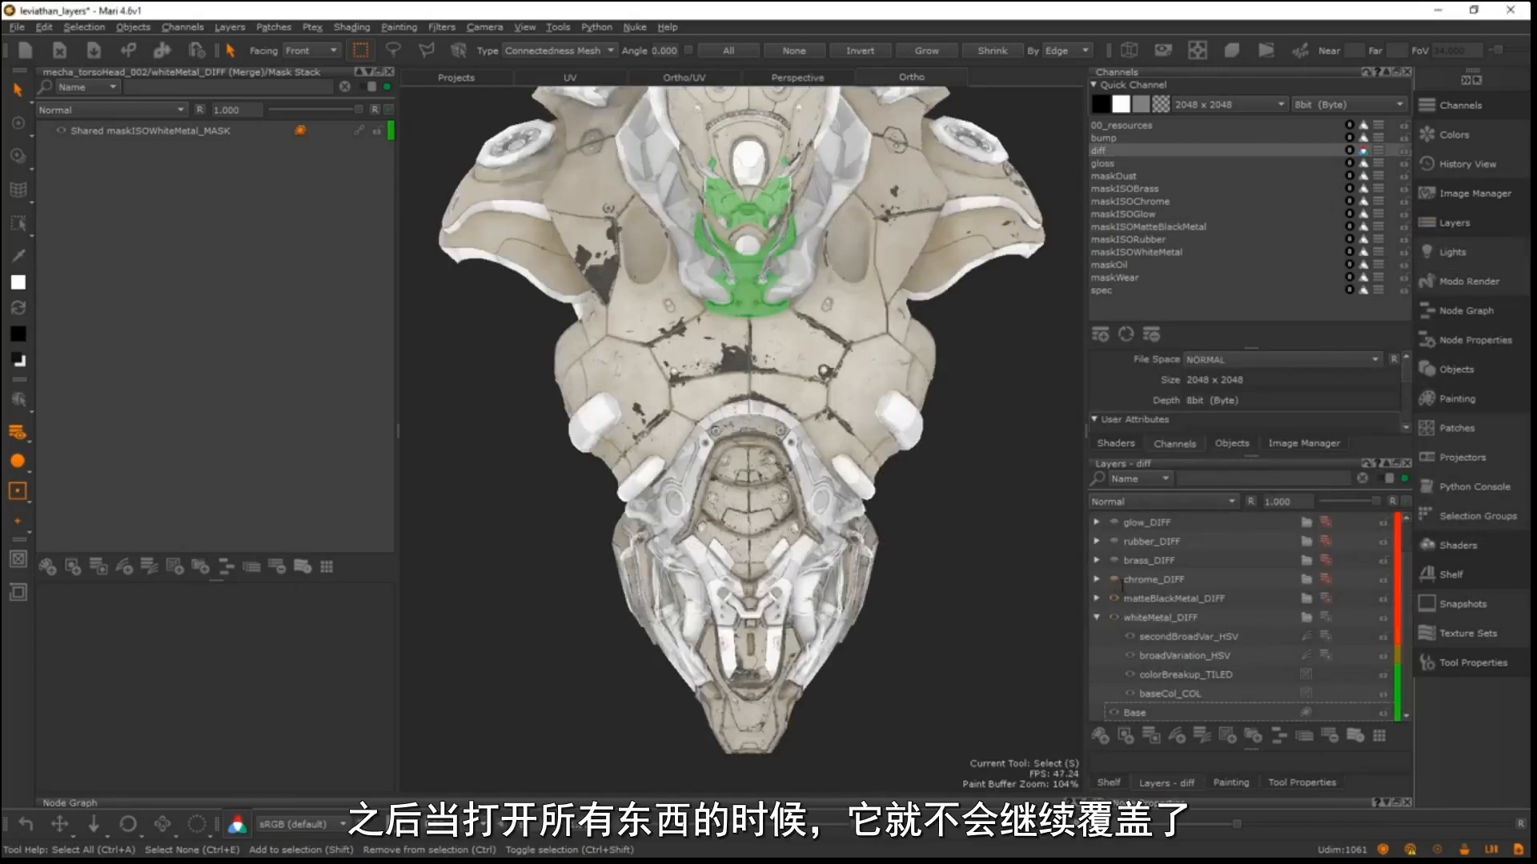
pyautogui.click(1115, 523)
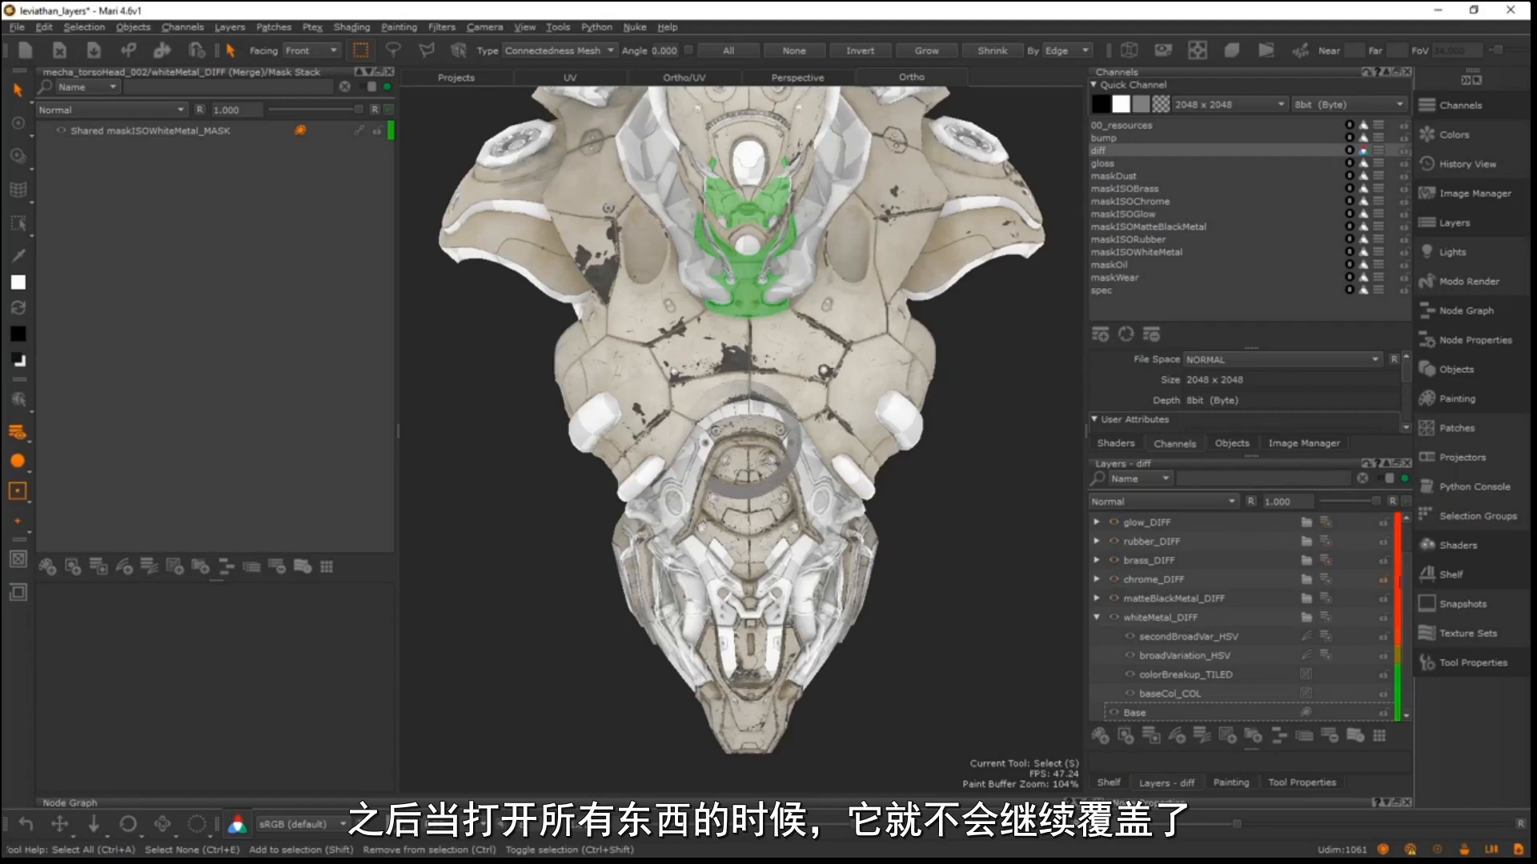
pyautogui.scroll(1, 1139, 551)
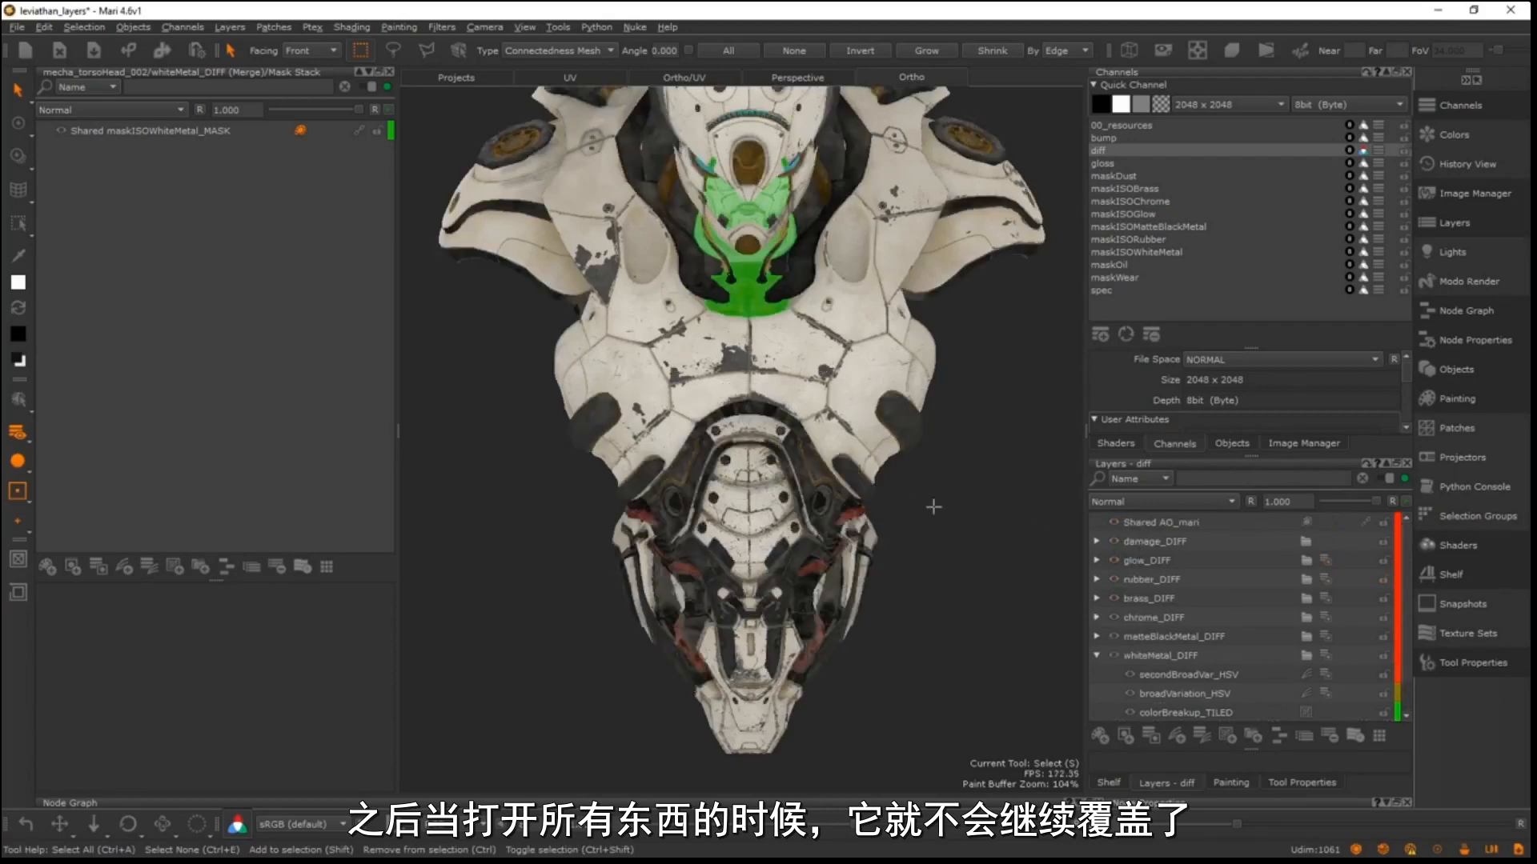
pyautogui.moveTo(949, 586); pyautogui.dragTo(949, 586)
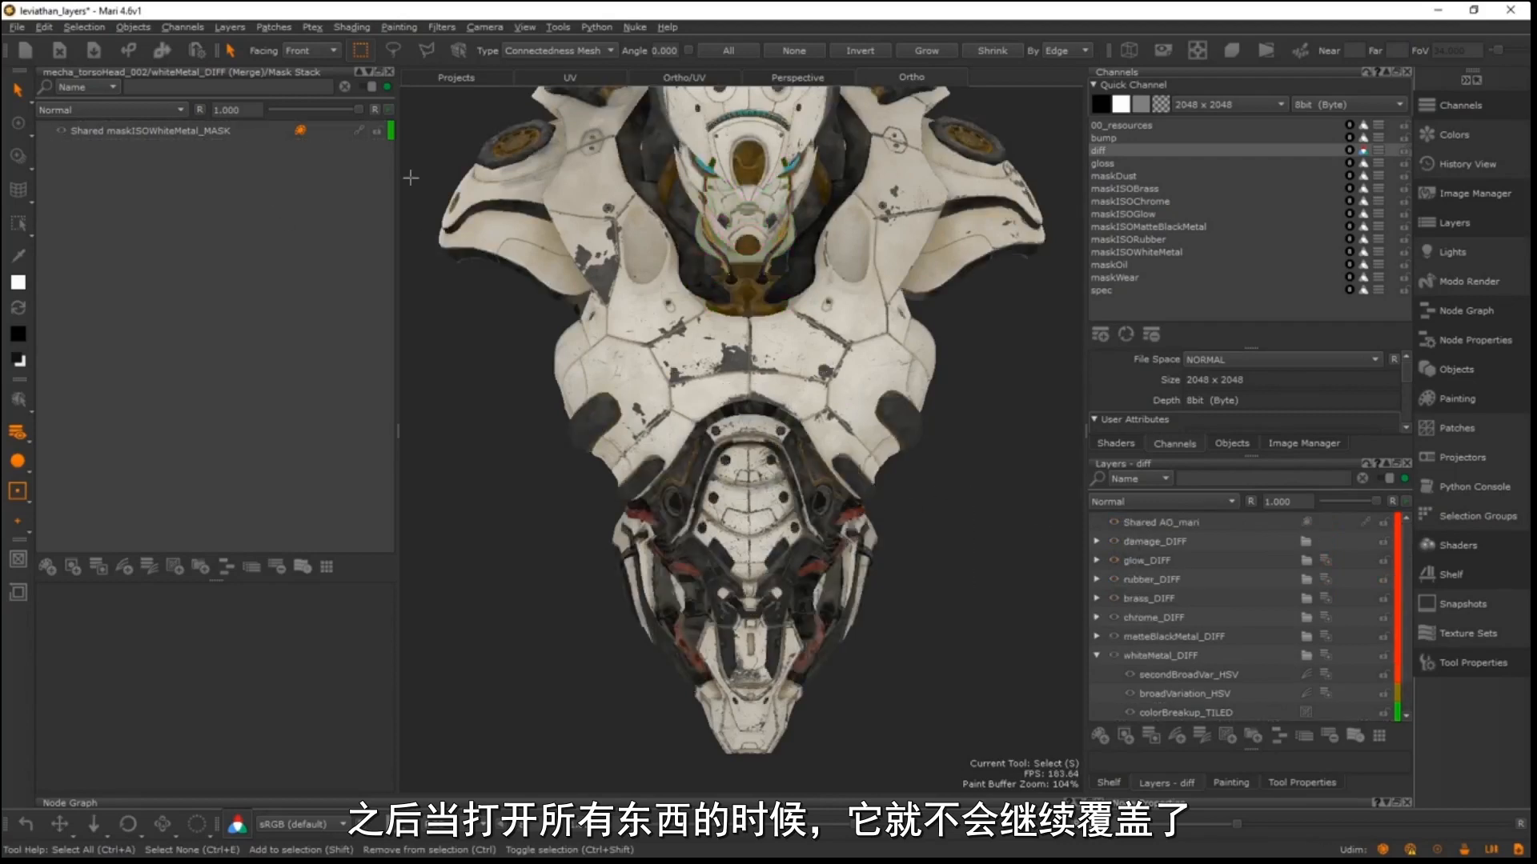
# - Review the layer naming in the whiteMetal_DIFF group by selecting its colorBreakup_TILED and baseCol_COL layers
pyautogui.moveTo(828, 432); pyautogui.dragTo(1072, 236, button='middle')
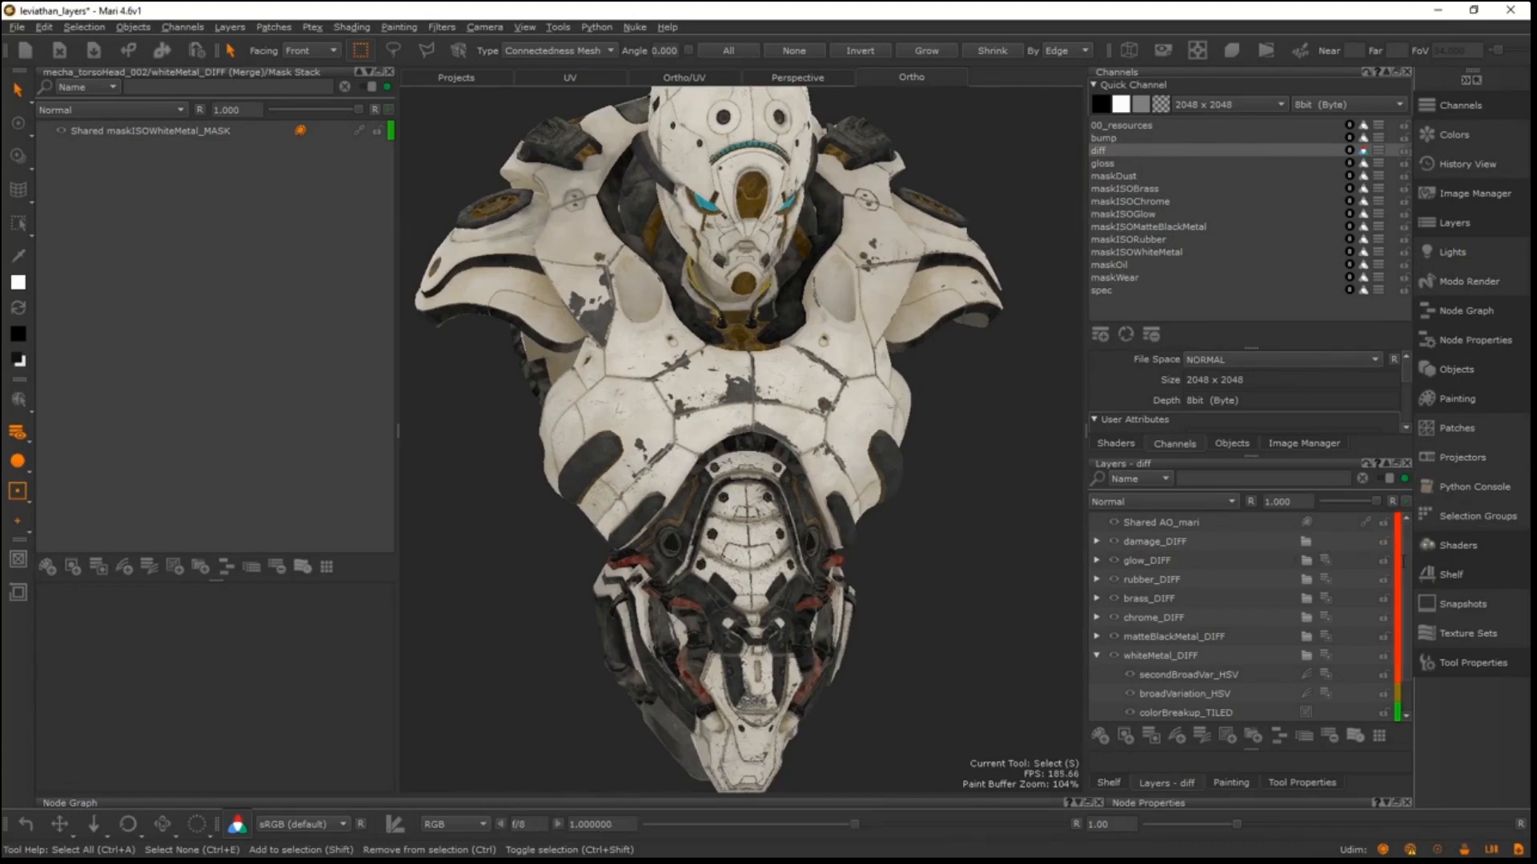
pyautogui.scroll(-1, 1403, 562)
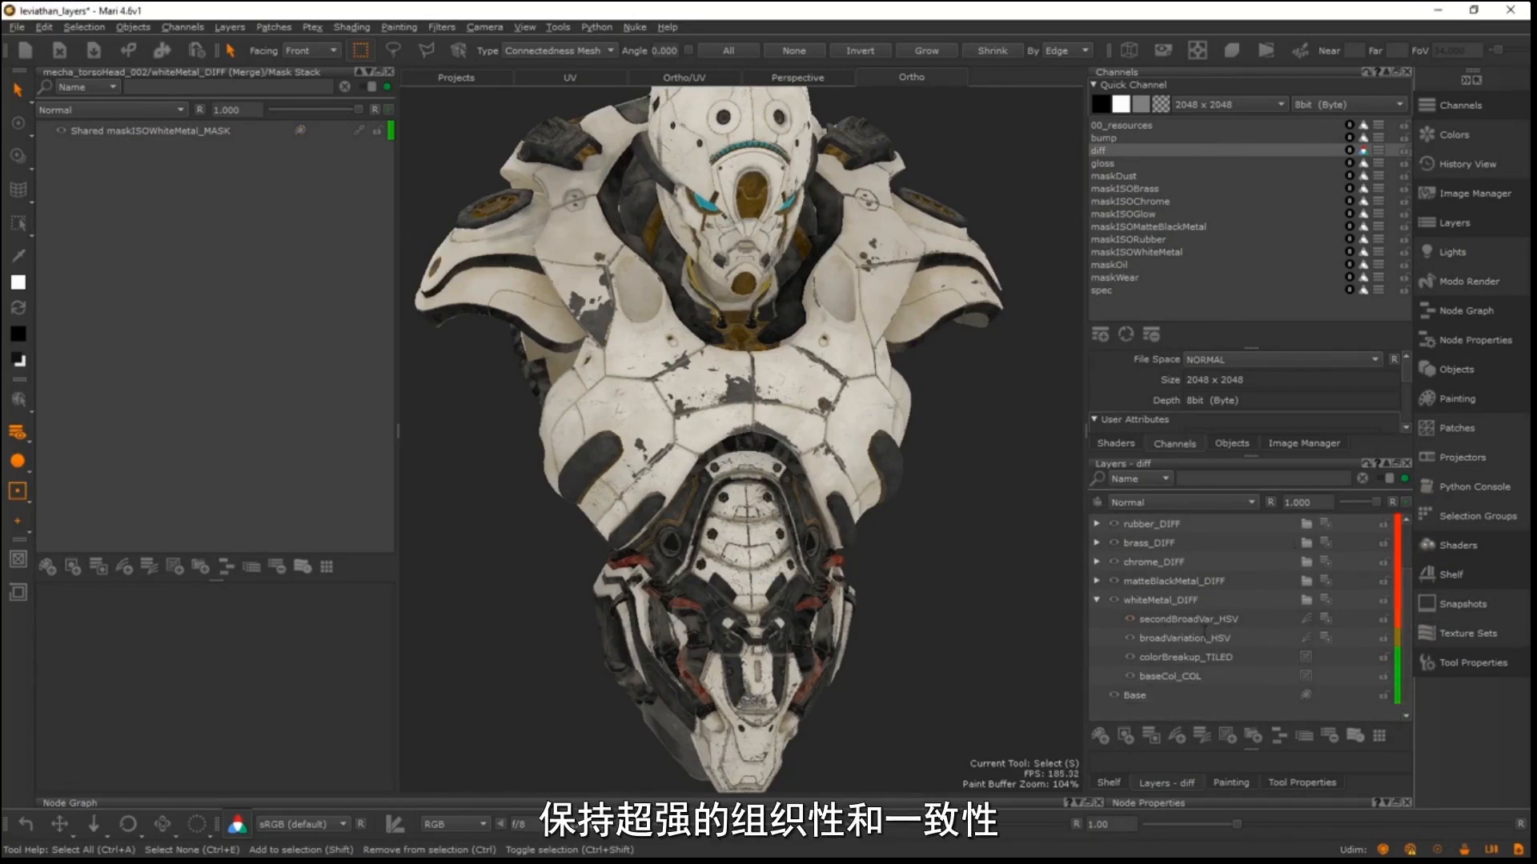
pyautogui.click(1191, 677)
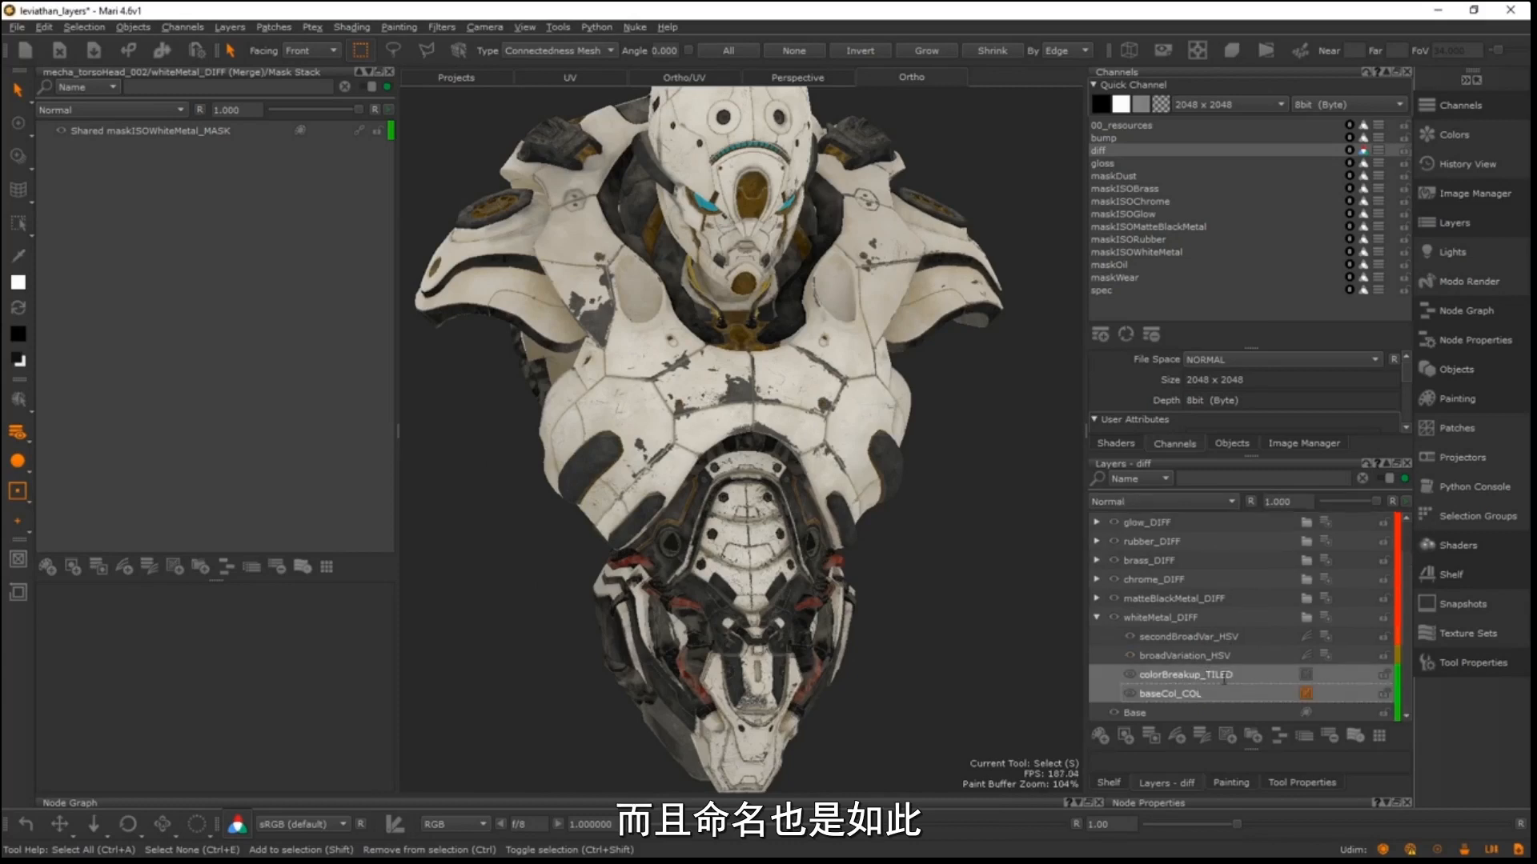
pyautogui.click(1193, 694)
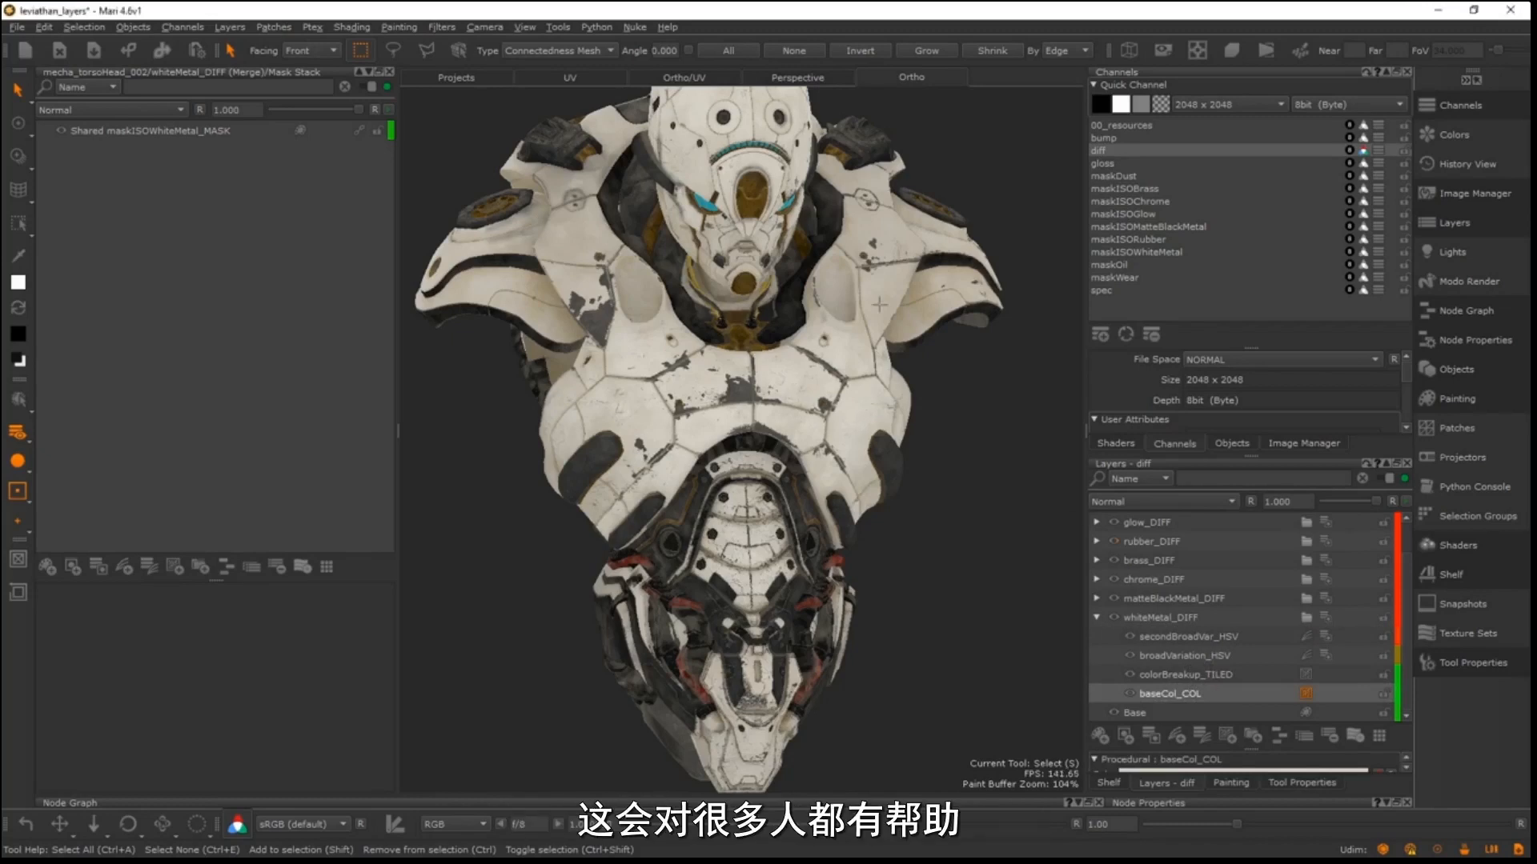
pyautogui.press('u')
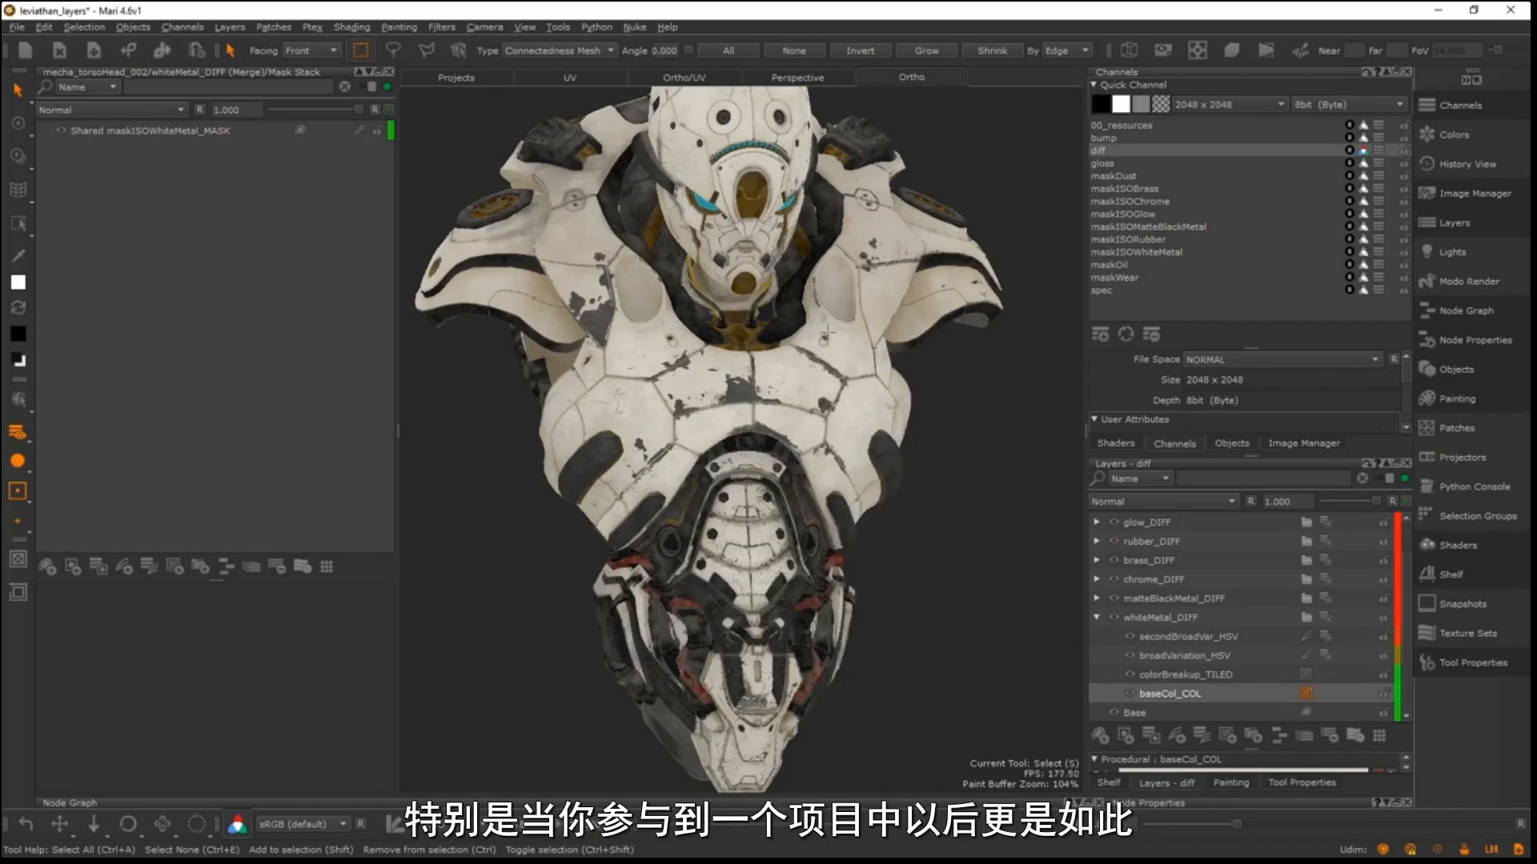
pyautogui.keyDown('alt'); pyautogui.moveTo(805, 280); pyautogui.dragTo(793, 365, button='middle'); pyautogui.keyUp('alt')
pyautogui.keyDown('alt'); pyautogui.moveTo(792, 364); pyautogui.dragTo(856, 360); pyautogui.keyUp('alt')
pyautogui.keyDown('alt'); pyautogui.moveTo(857, 360); pyautogui.dragTo(841, 210, button='middle'); pyautogui.keyUp('alt')
pyautogui.keyDown('alt'); pyautogui.moveTo(840, 210); pyautogui.dragTo(776, 224); pyautogui.keyUp('alt')
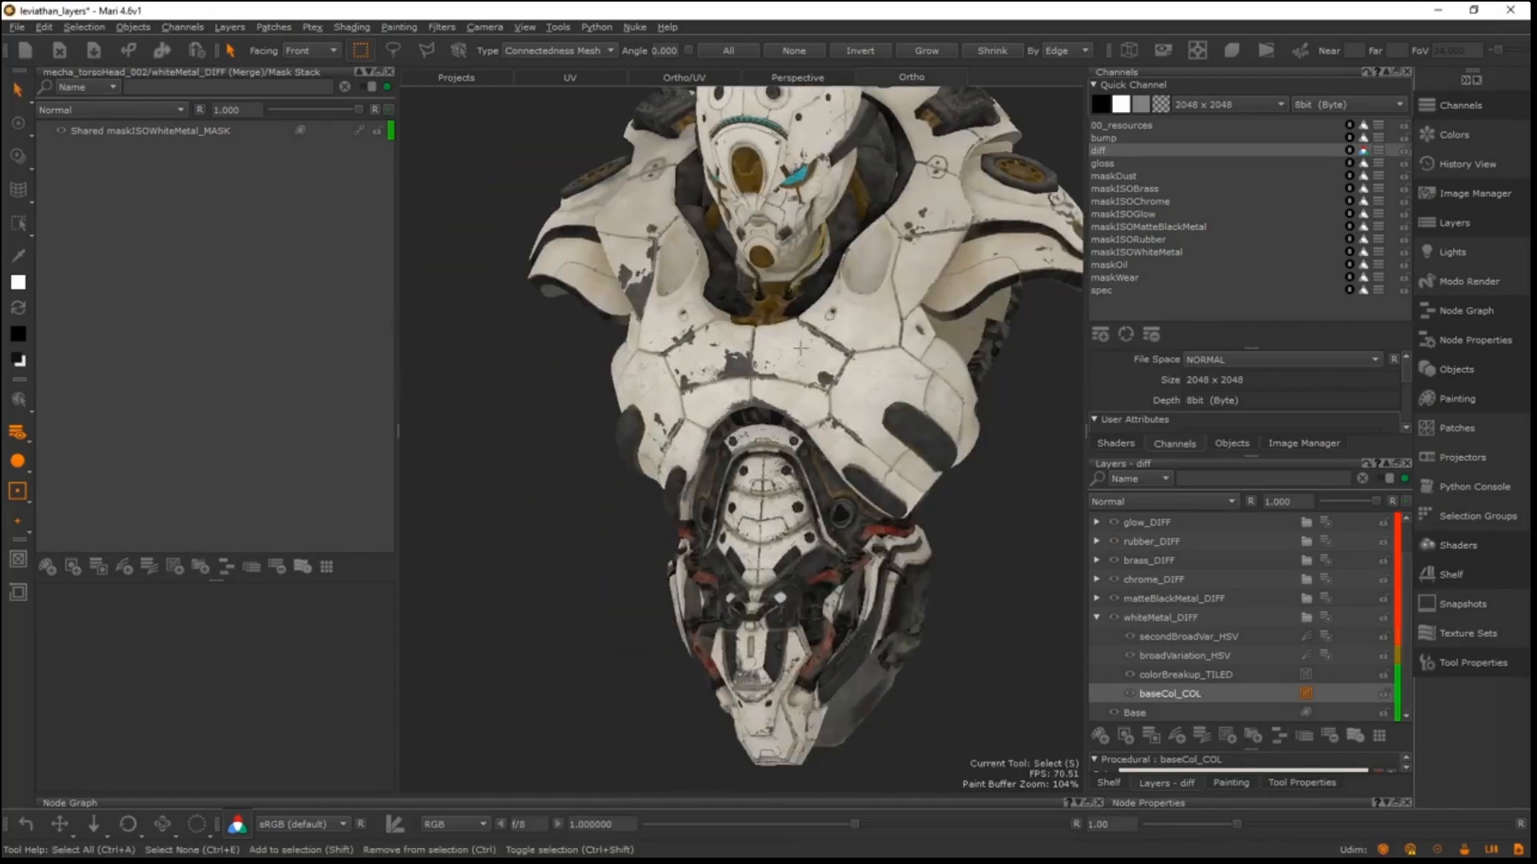
pyautogui.keyDown('alt'); pyautogui.moveTo(777, 224); pyautogui.dragTo(933, 280, button='right'); pyautogui.keyUp('alt')
pyautogui.keyDown('alt'); pyautogui.moveTo(945, 279); pyautogui.dragTo(938, 279); pyautogui.keyUp('alt')
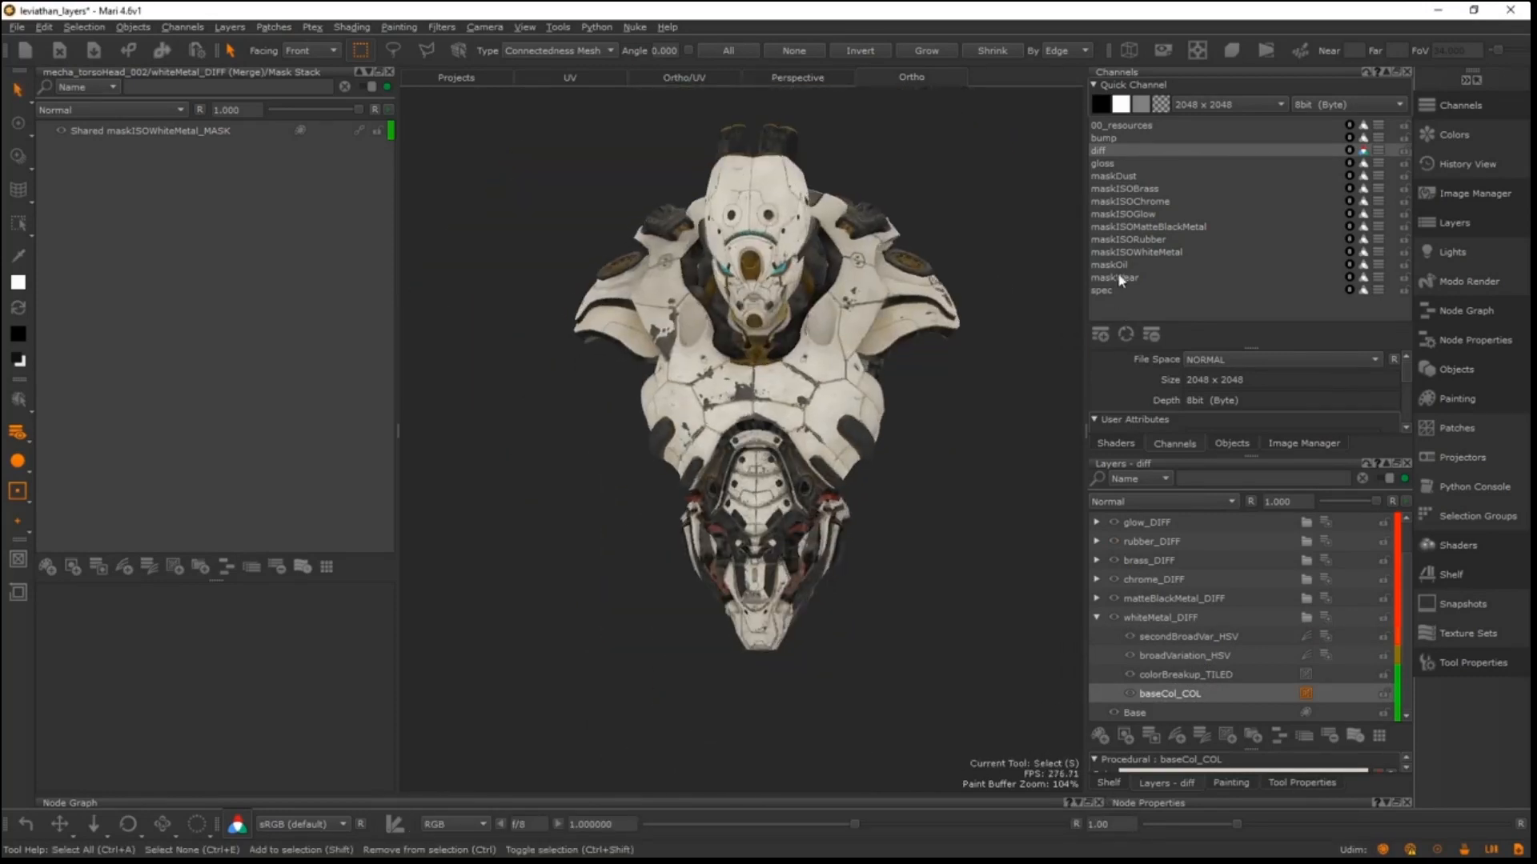
# - Collapse the whiteMetal_DIFF group, expand matteBlackMetal_DIFF, and select its colorAdj_HSV layer
pyautogui.click(1097, 617)
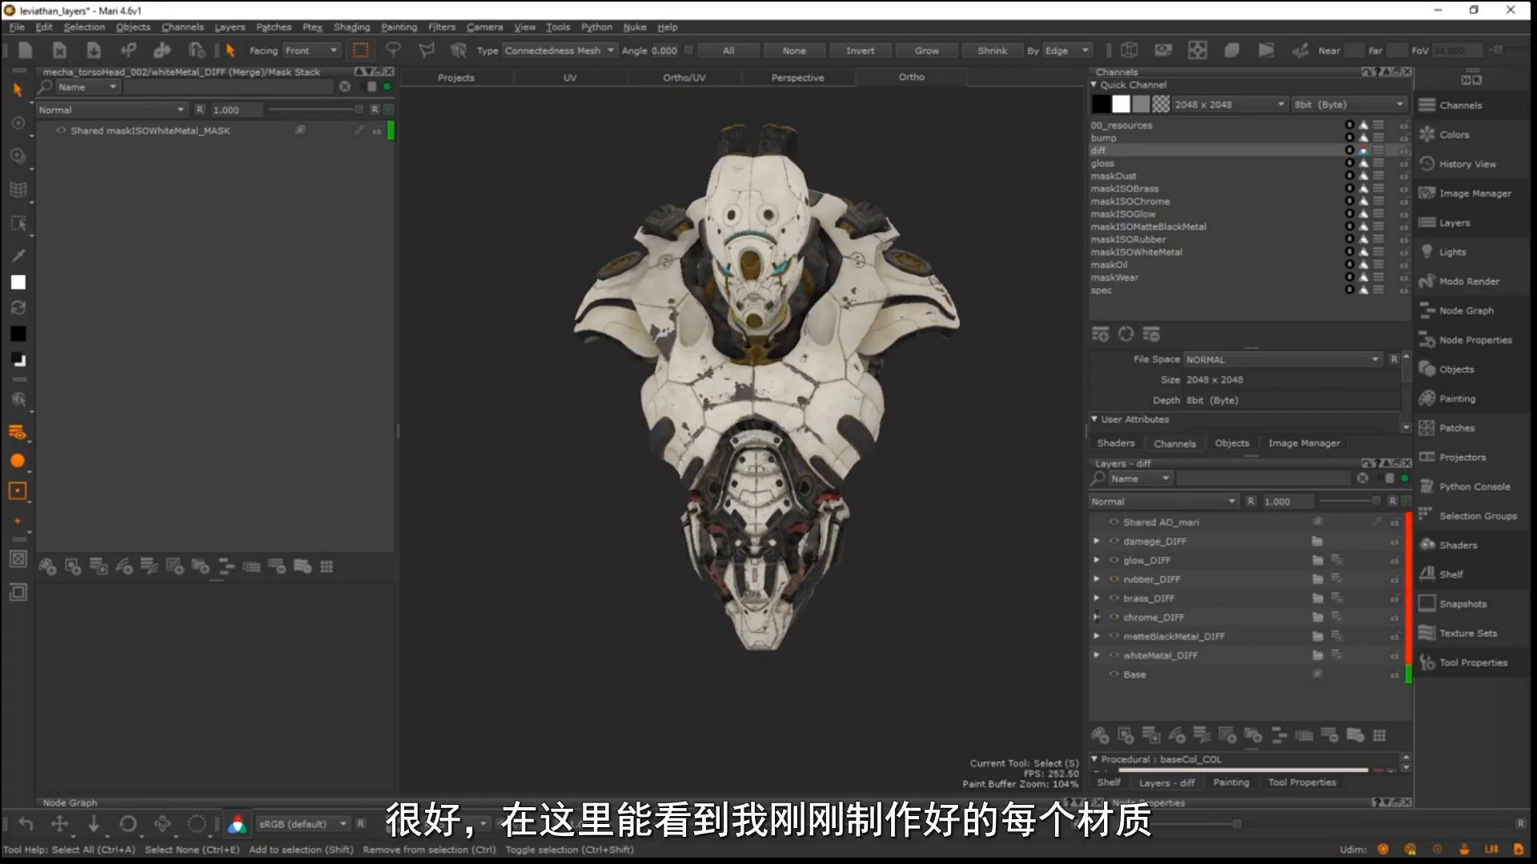
pyautogui.click(1096, 636)
pyautogui.scroll(-1, 1153, 640)
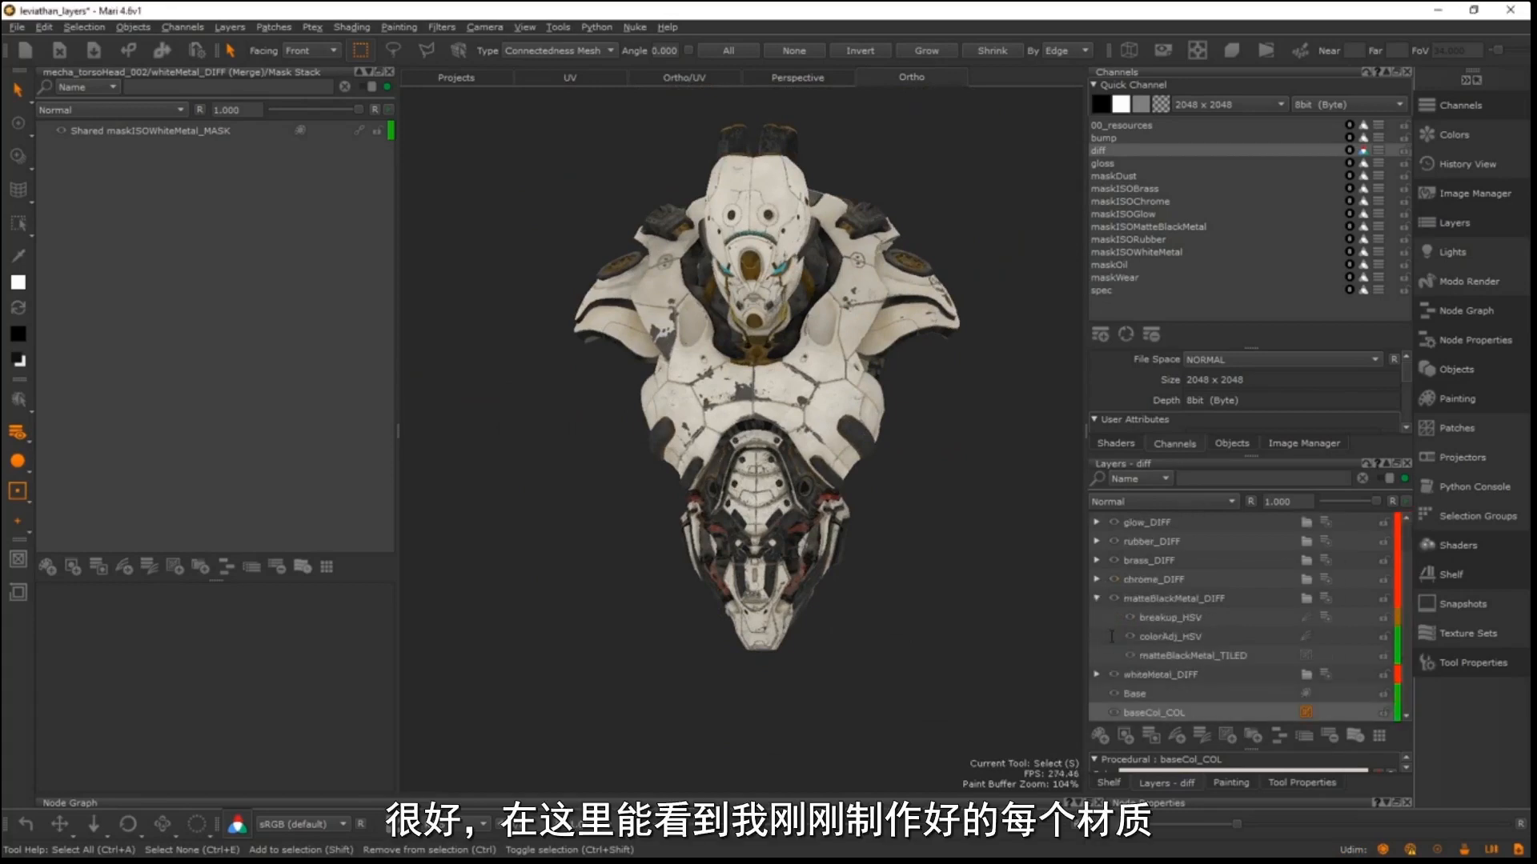
pyautogui.click(1172, 637)
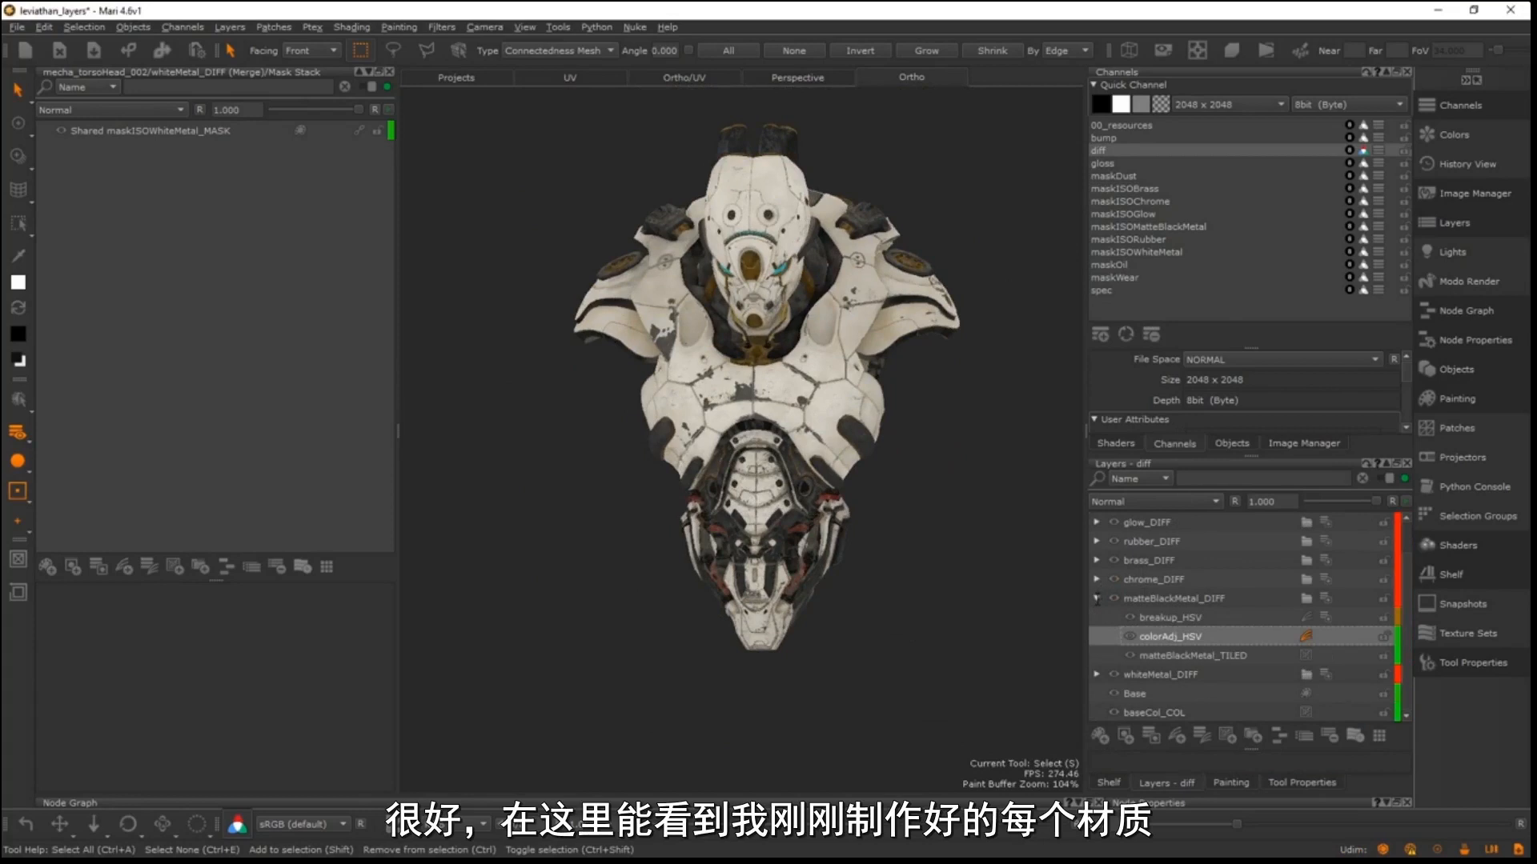
# - Undo the accidental layer move by stepping the project history back to before the Drop Layers entry
pyautogui.hotkey('ctrl', 'z')
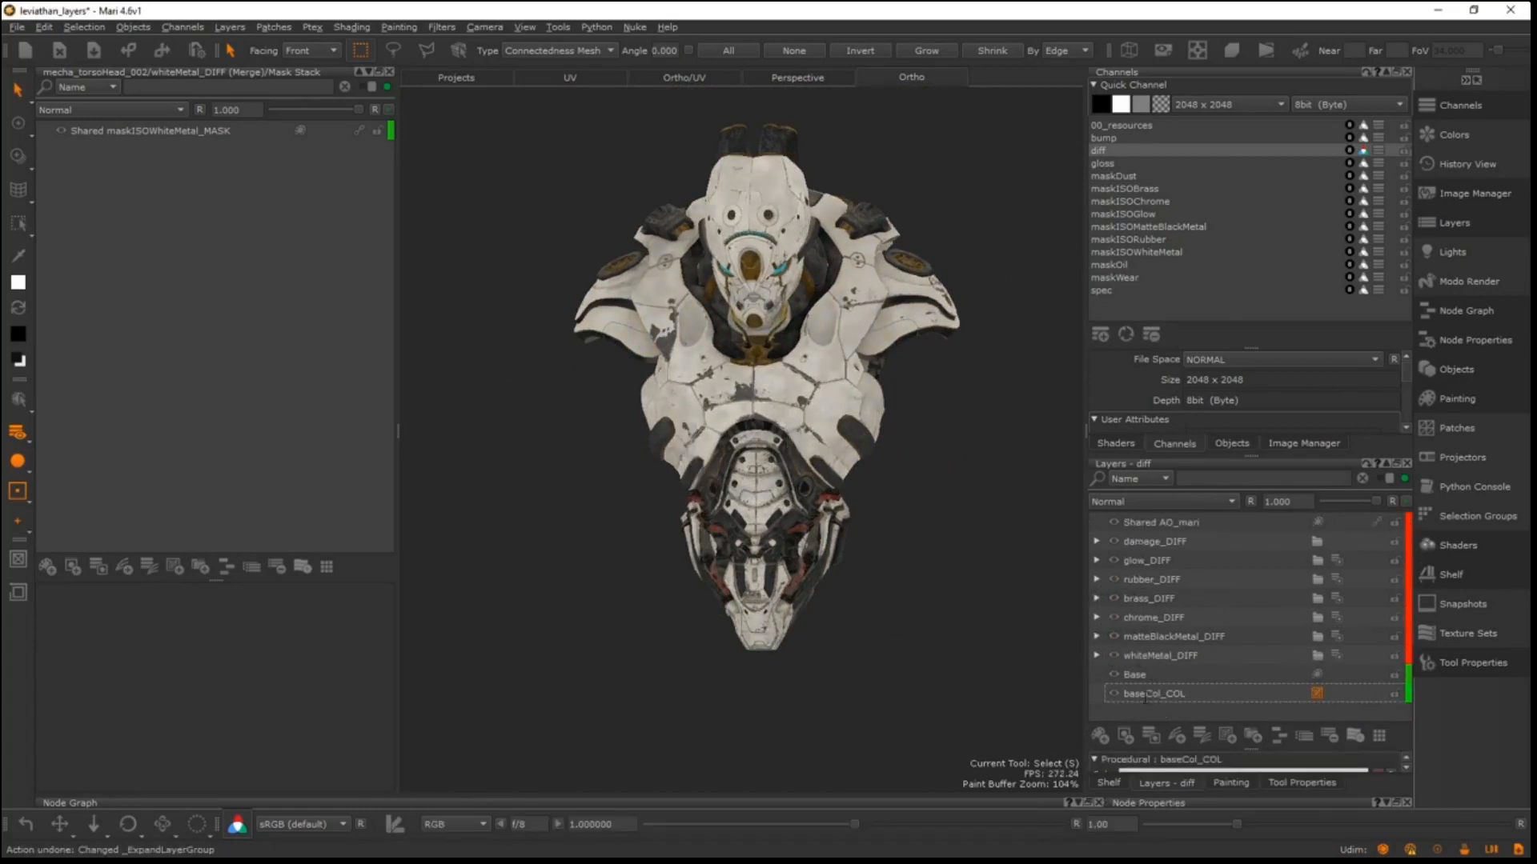
pyautogui.click(1461, 164)
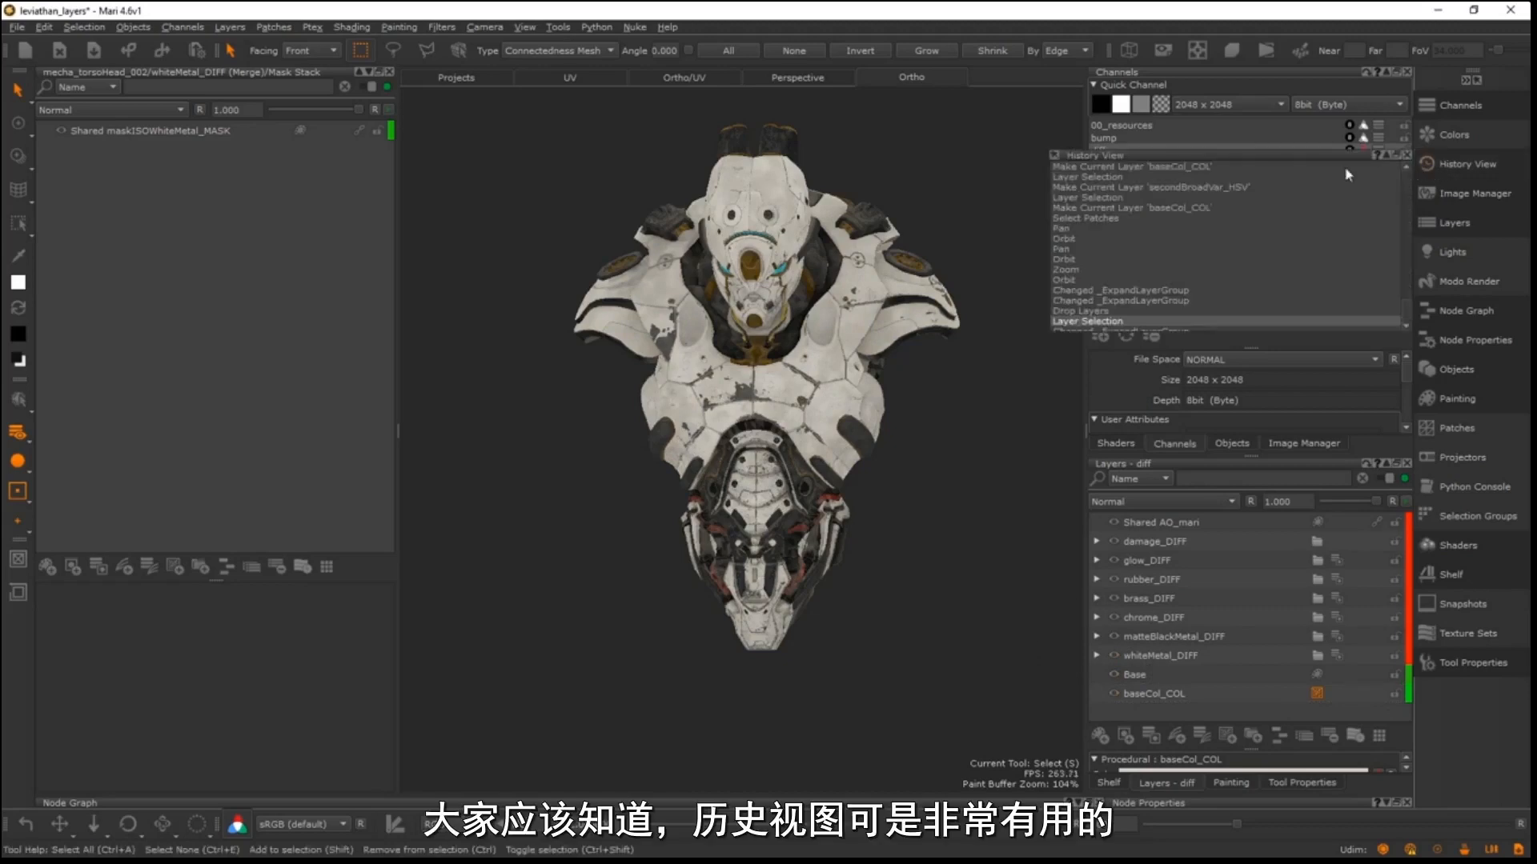
pyautogui.click(1055, 153)
pyautogui.scroll(-1, 1397, 316)
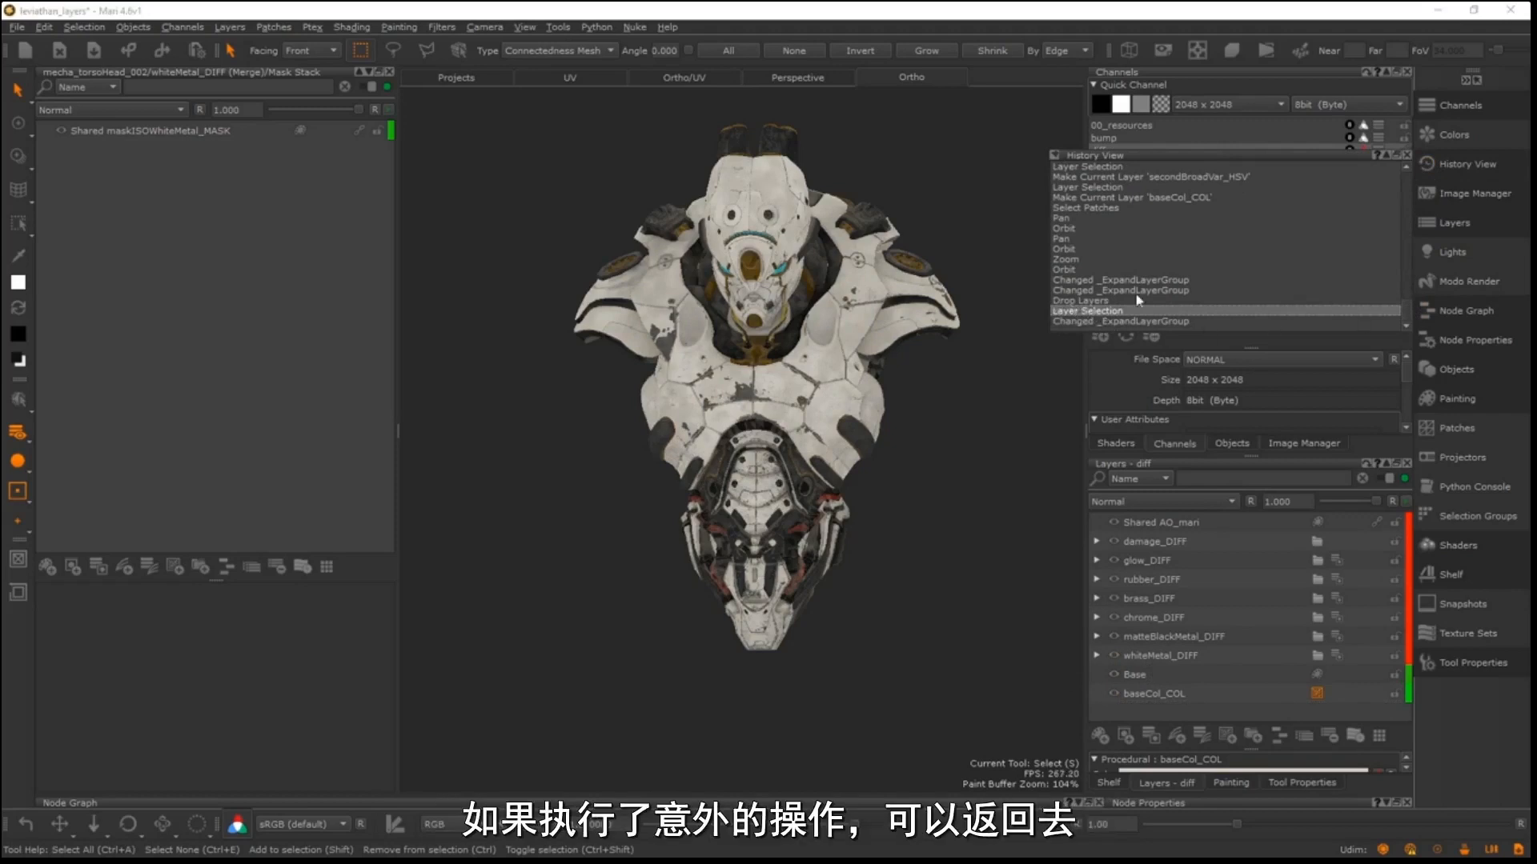
pyautogui.click(1094, 298)
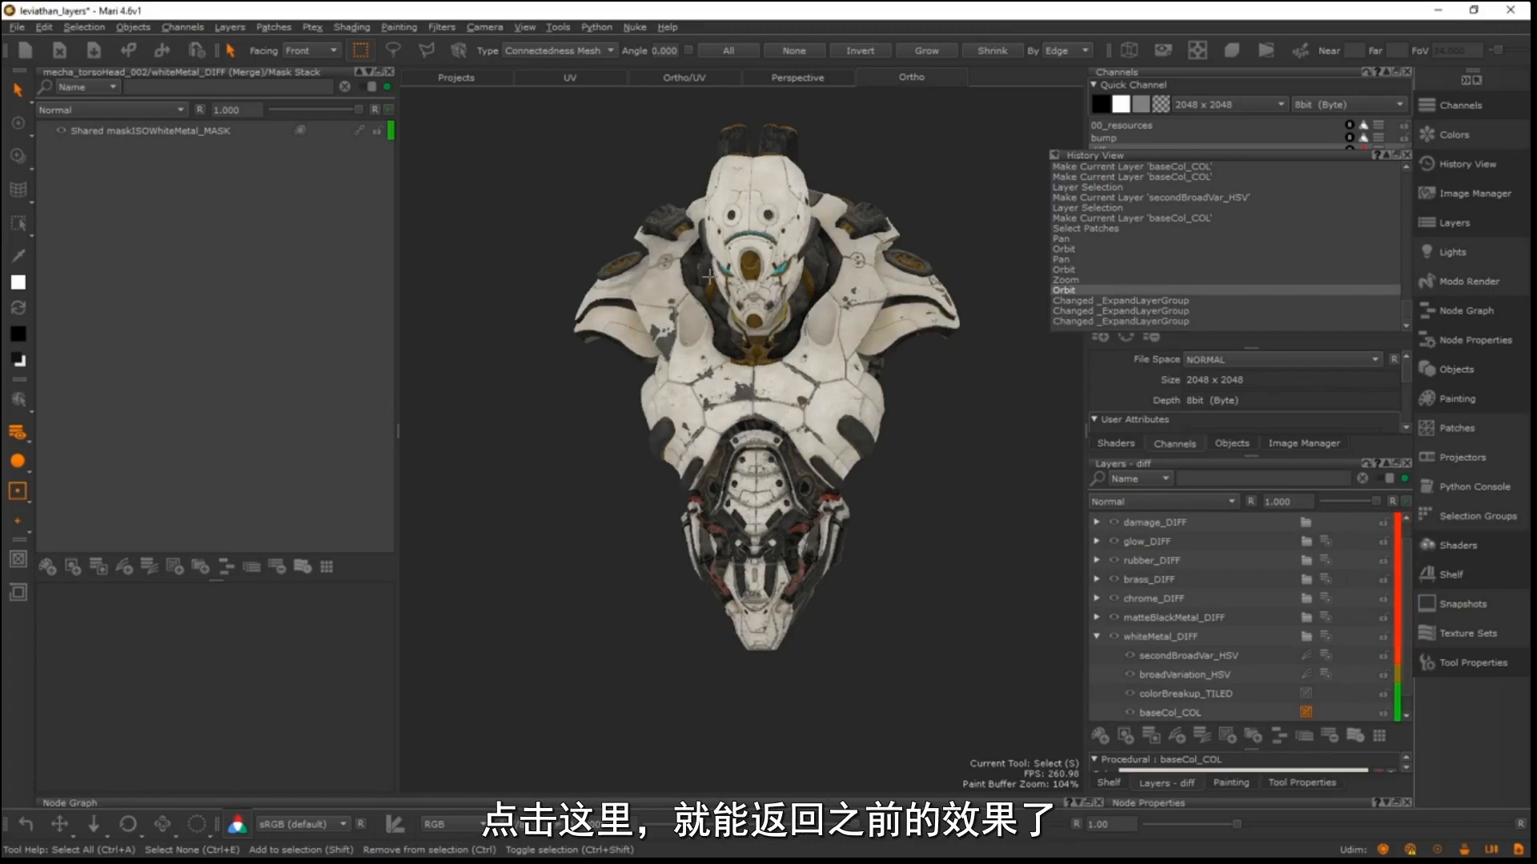
# - Step back through the Orbit and Pan history entries to the earlier Select Patches state, and close the History View
pyautogui.click(1067, 249)
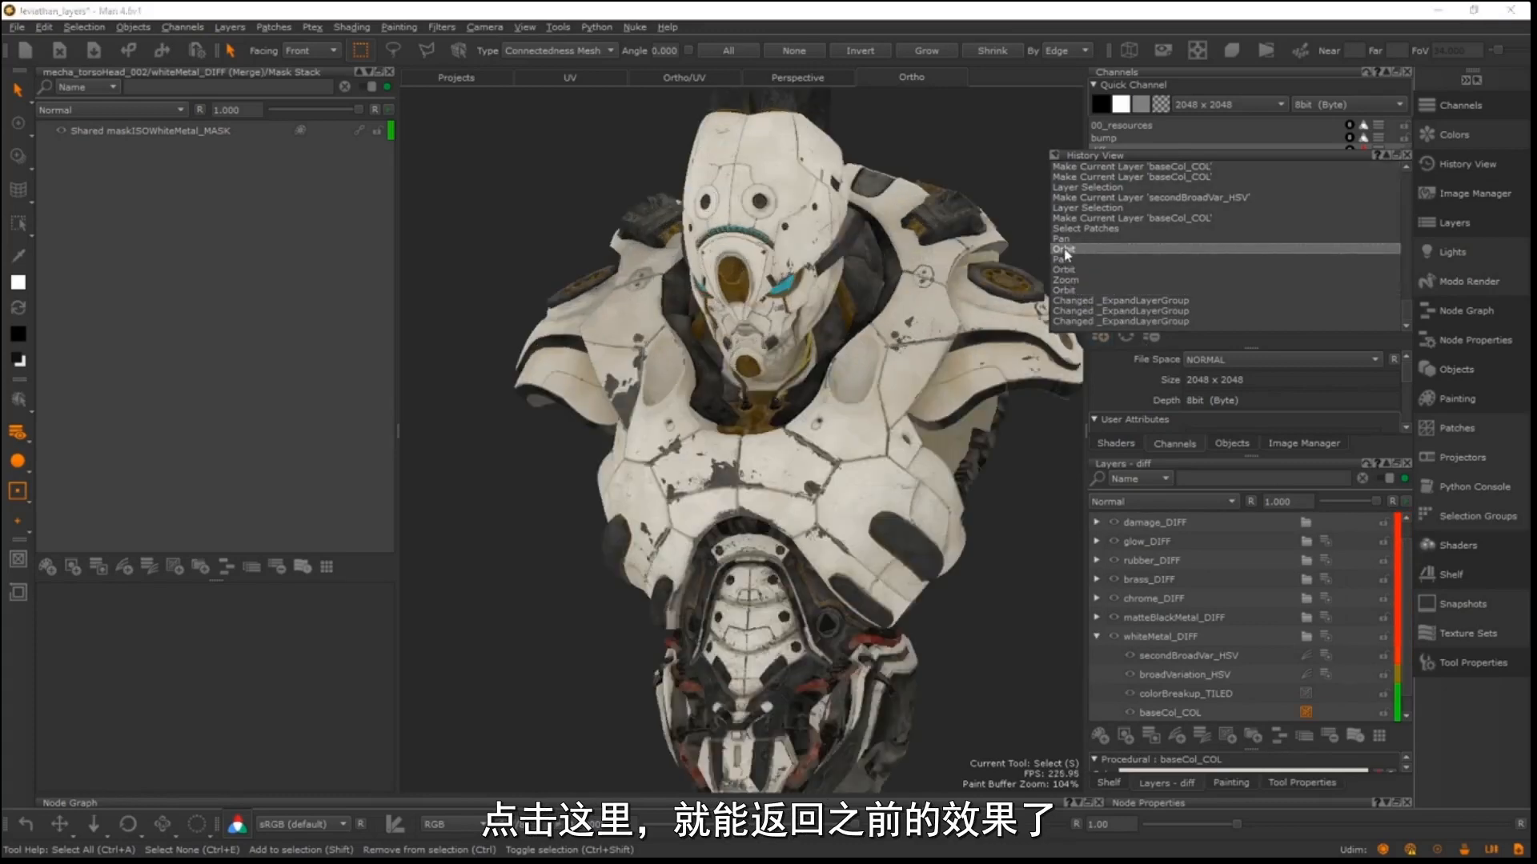
pyautogui.click(1068, 239)
pyautogui.click(1070, 250)
pyautogui.click(1068, 259)
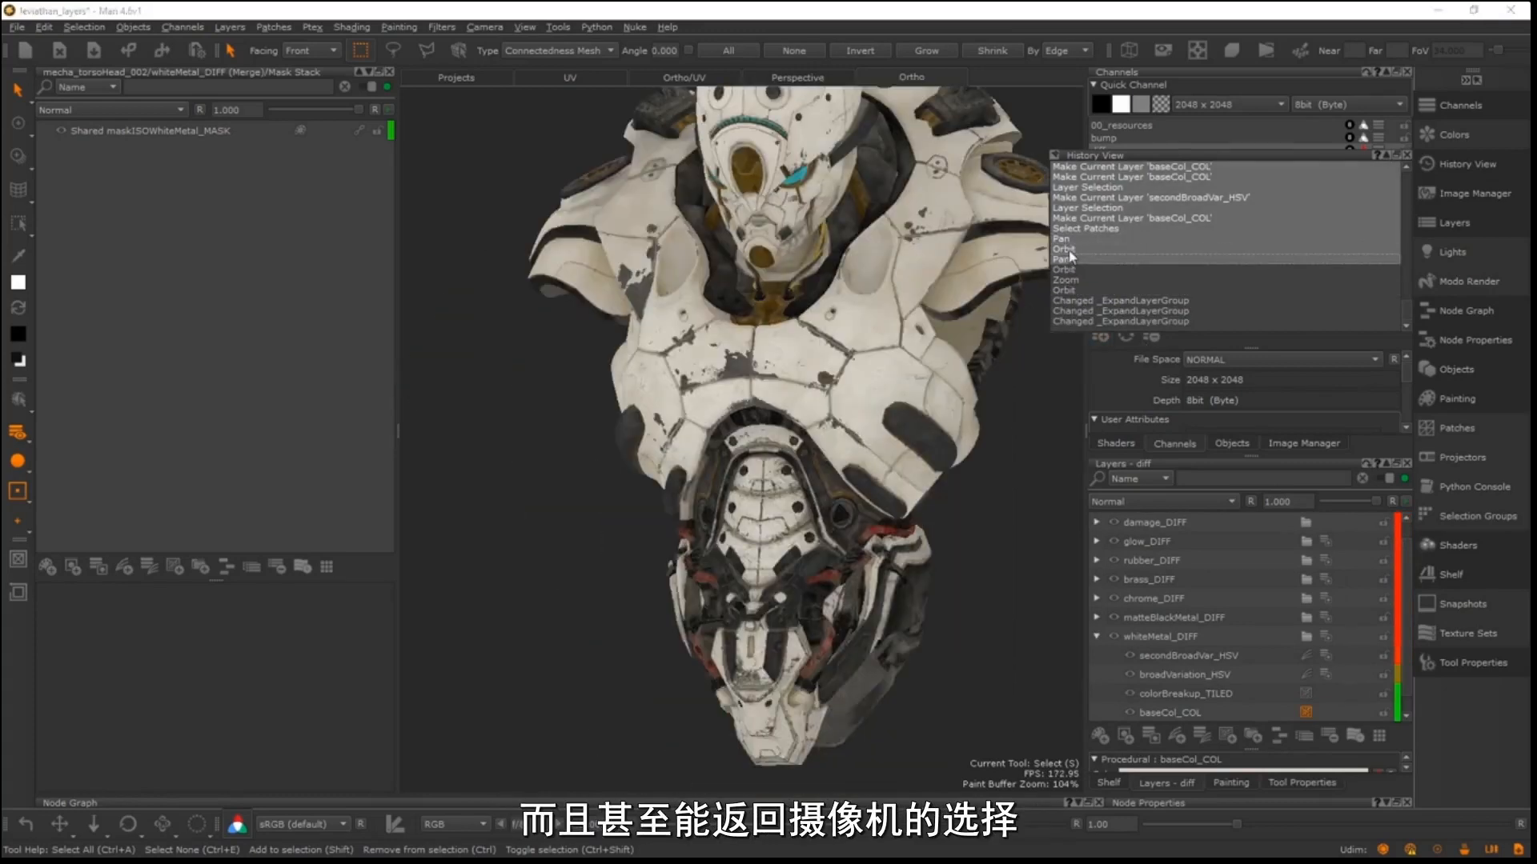
pyautogui.click(1066, 249)
pyautogui.click(1066, 239)
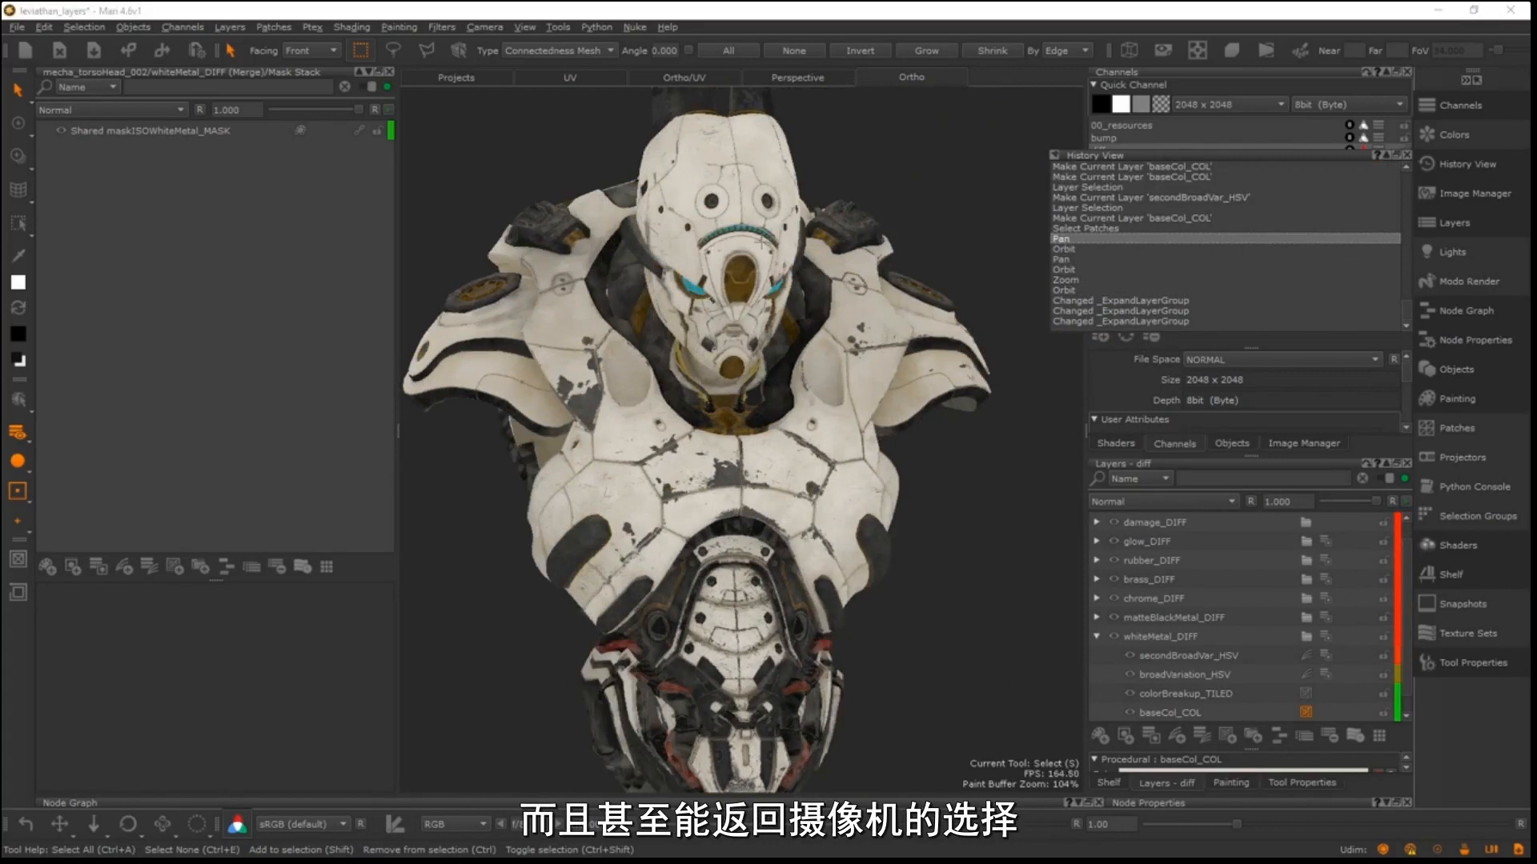
pyautogui.click(1089, 230)
pyautogui.moveTo(973, 421); pyautogui.dragTo(980, 496)
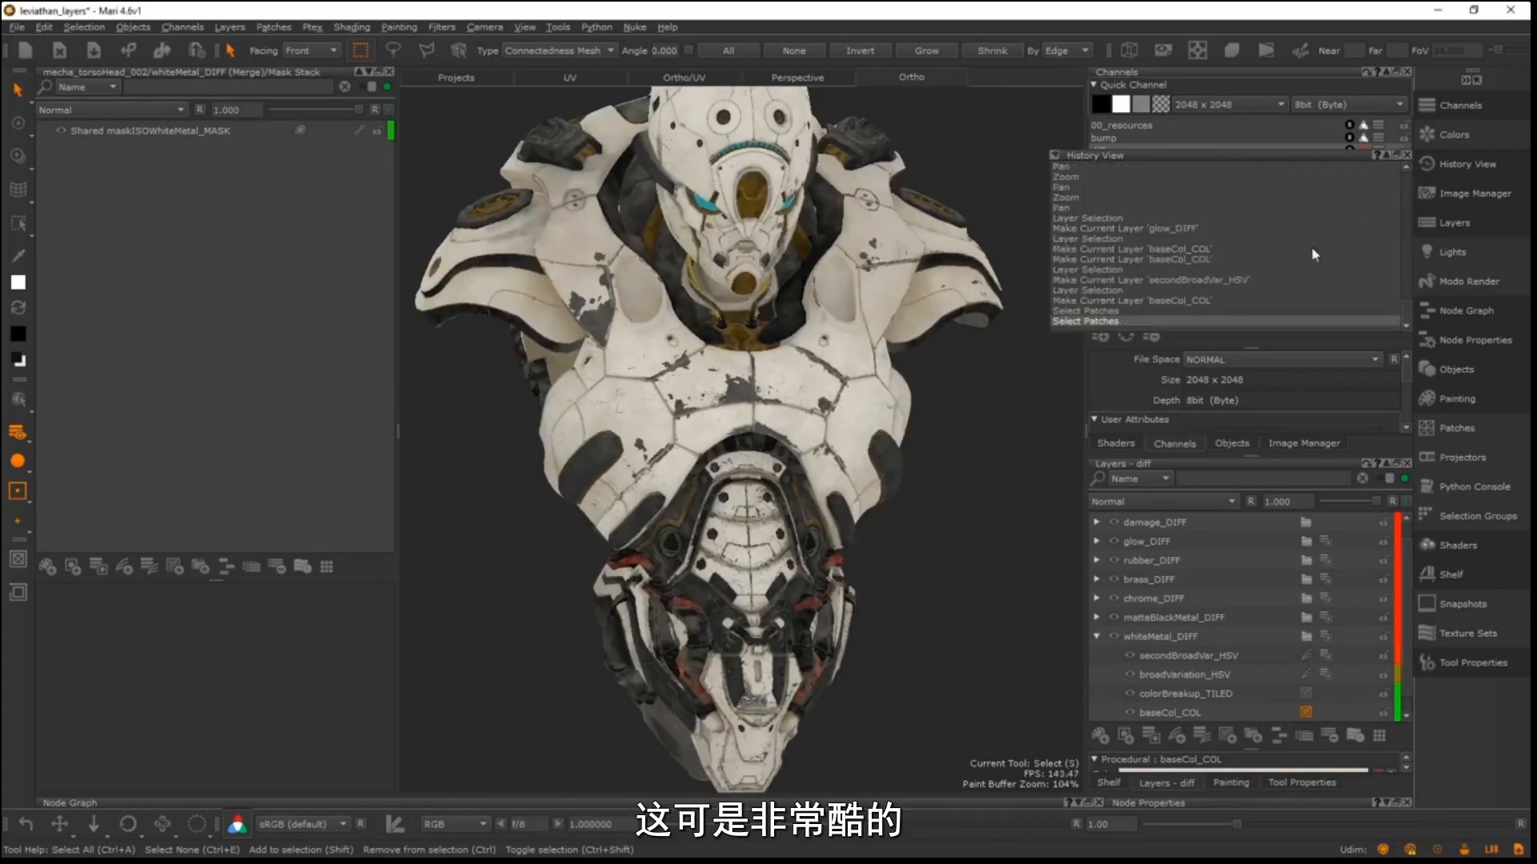
pyautogui.click(1462, 162)
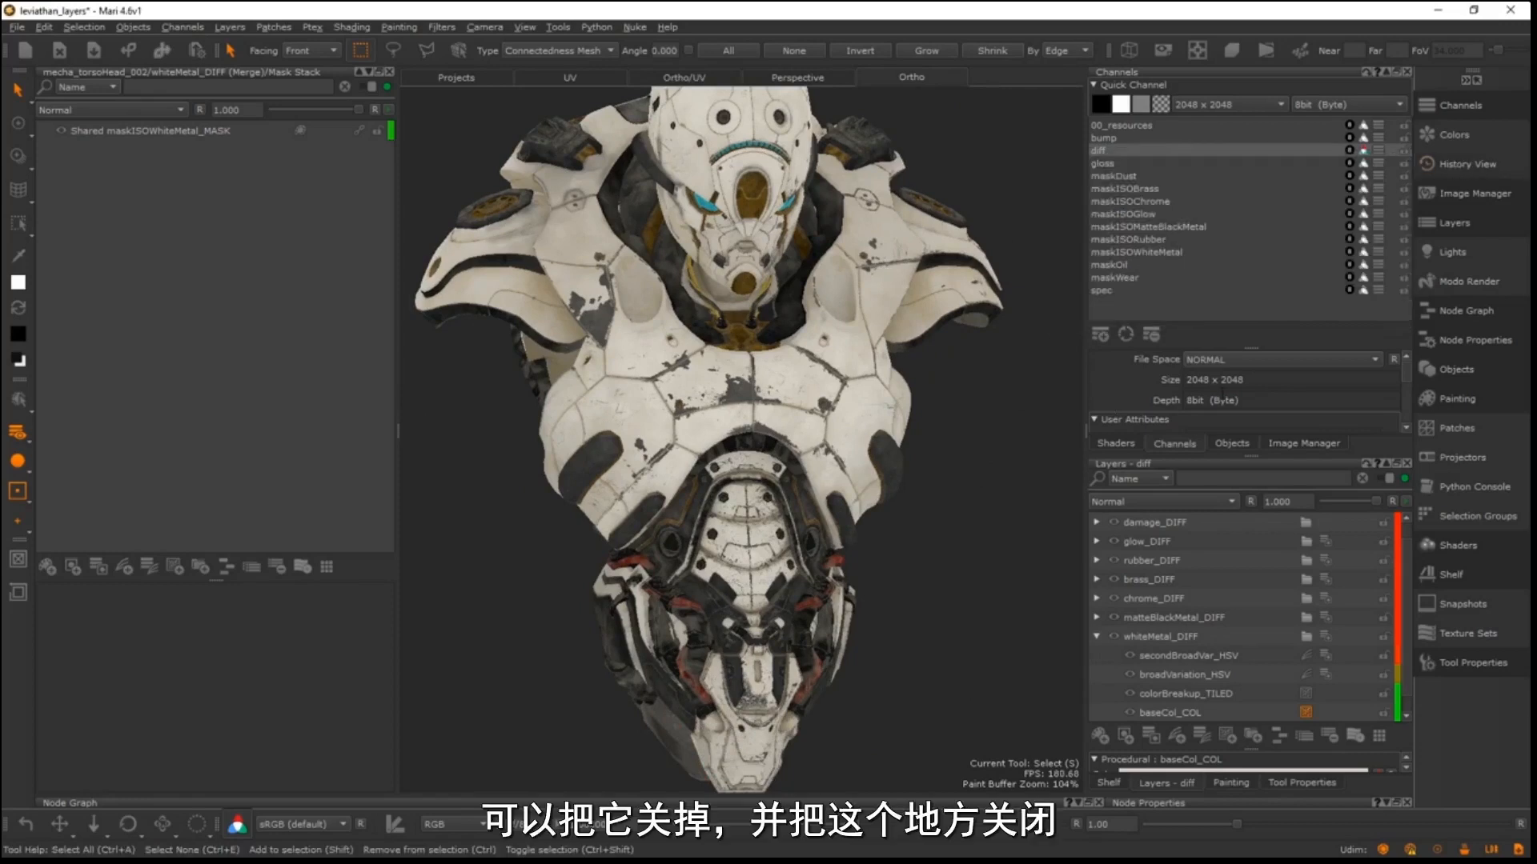
# - Close the floating mask stack palette and enlarge the Layers palette to show more of the diff layer stack
pyautogui.click(390, 72)
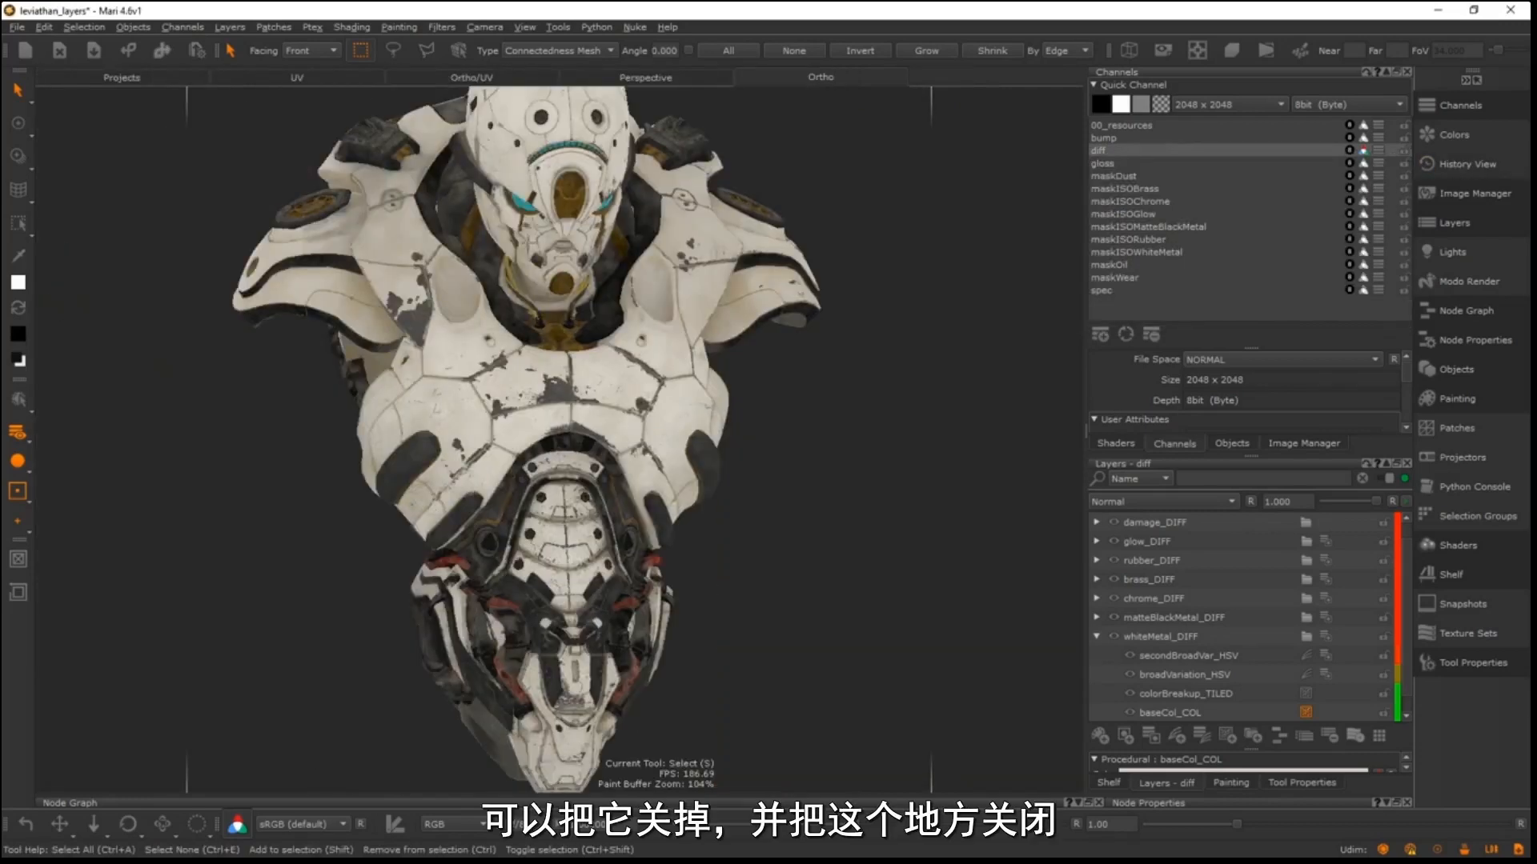
pyautogui.keyDown('alt'); pyautogui.moveTo(673, 284); pyautogui.dragTo(660, 384, button='right'); pyautogui.keyUp('alt')
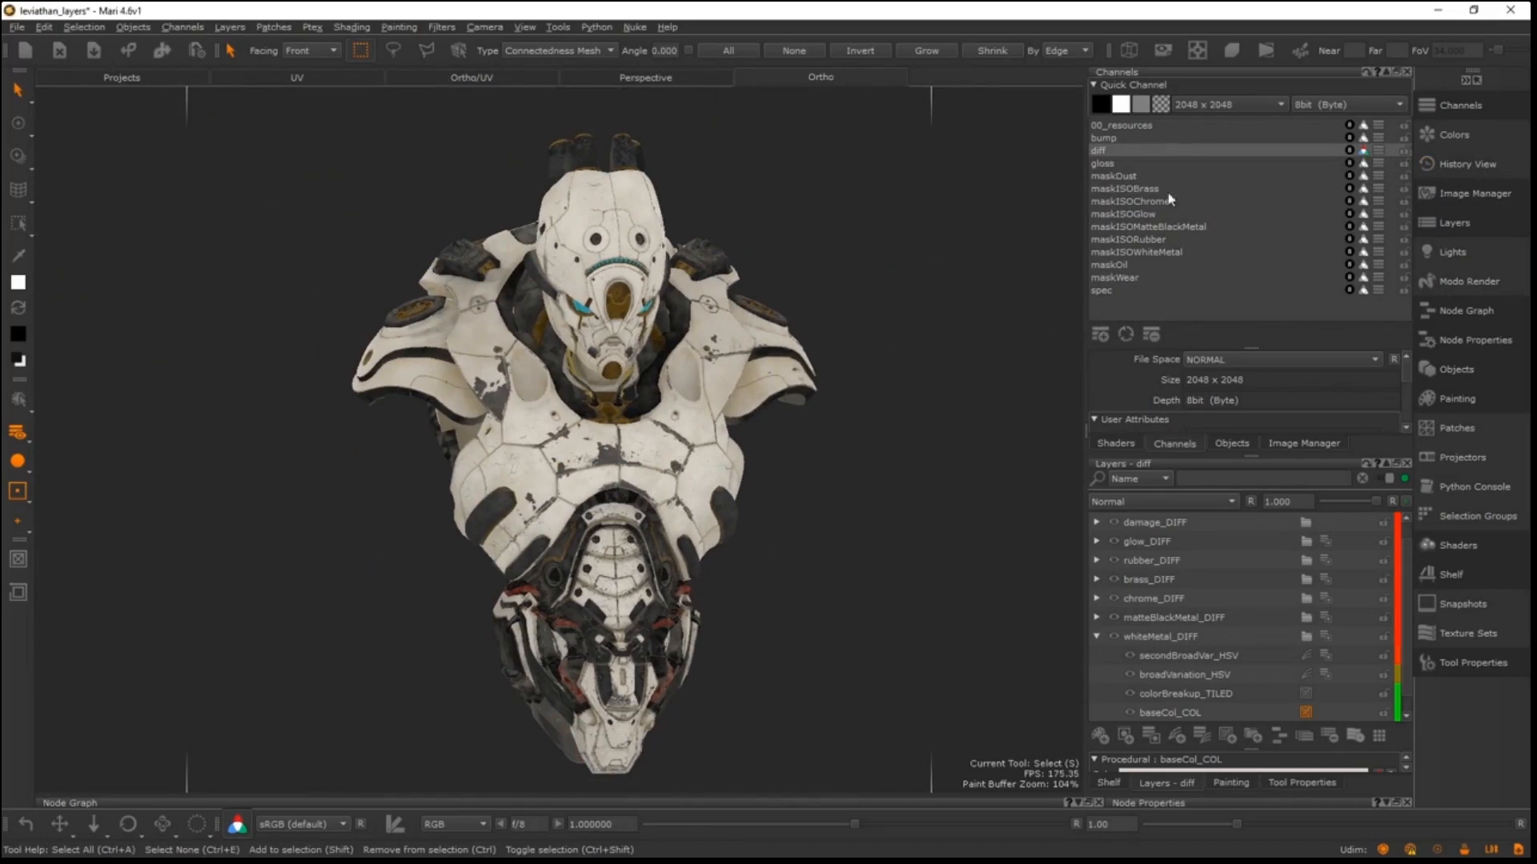
pyautogui.scroll(1, 1265, 576)
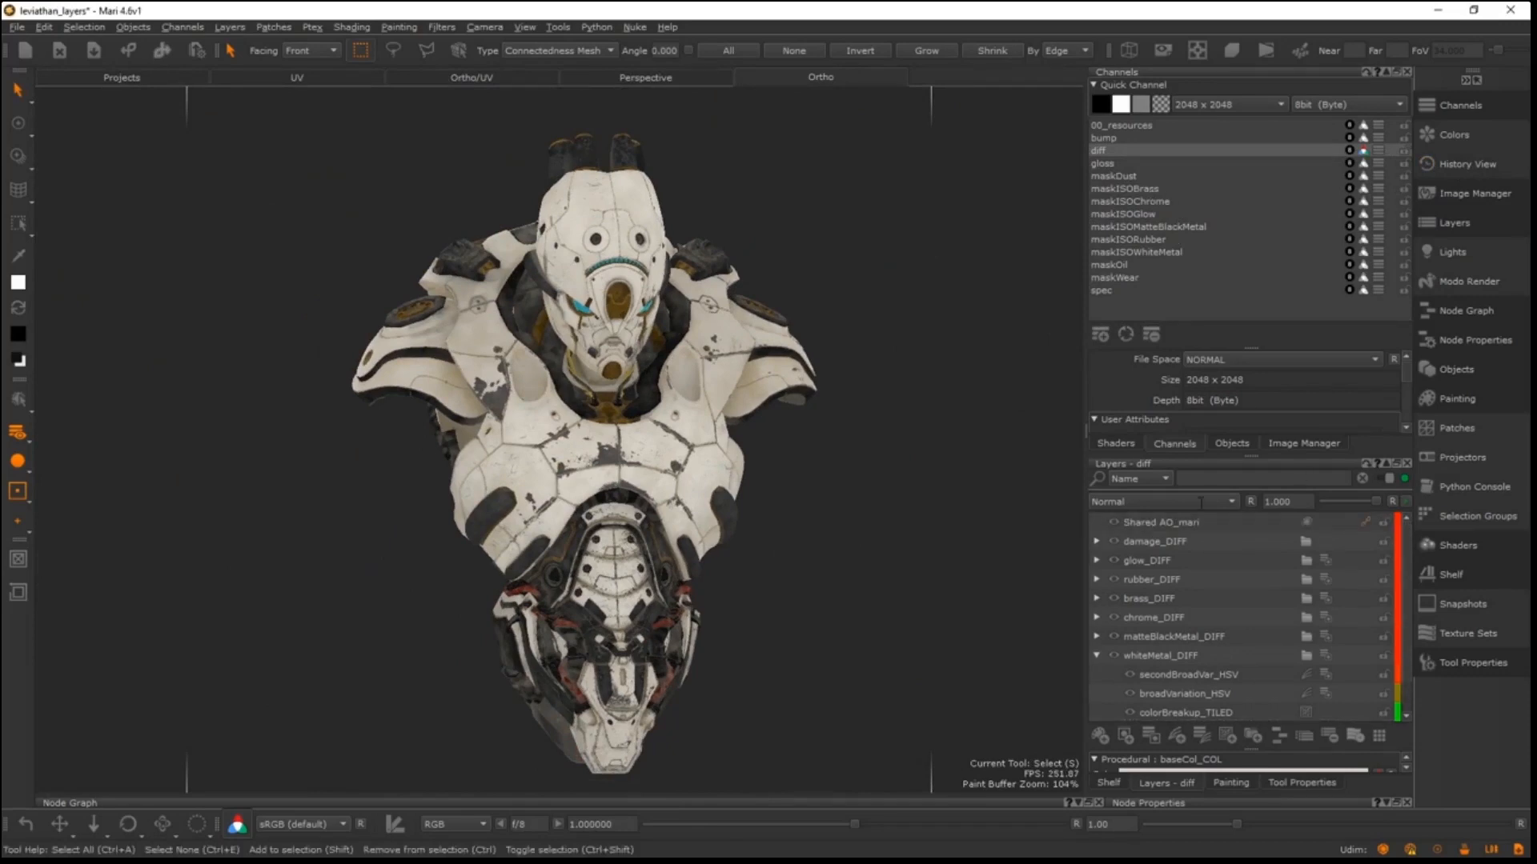
pyautogui.moveTo(1256, 459); pyautogui.dragTo(1252, 356)
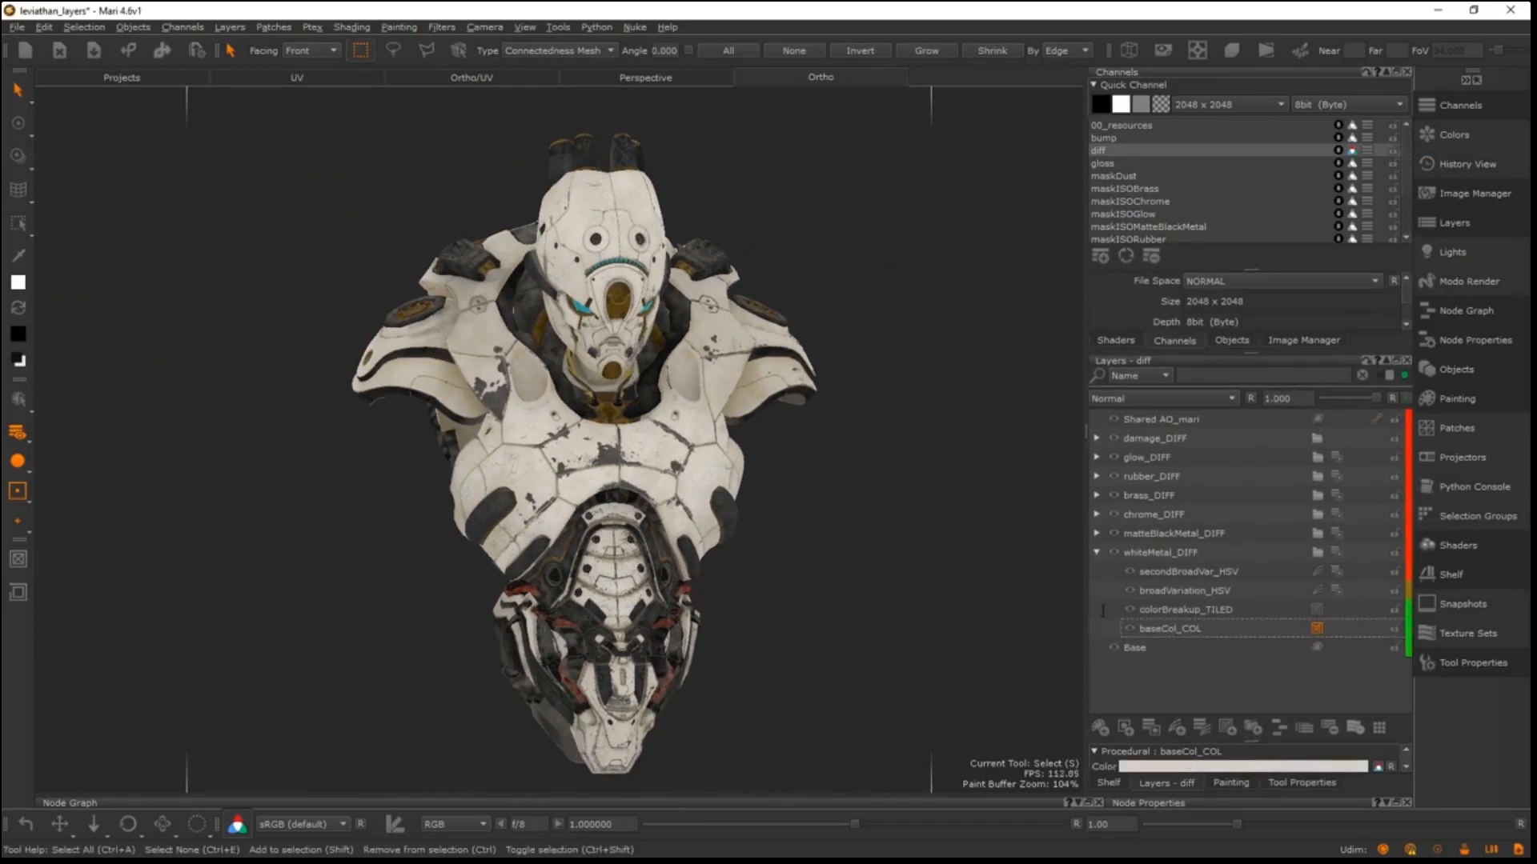
# - Select baseCol_COL in the whiteMetal_DIFF group and hide every group from matteBlackMetal_DIFF up to damage_DIFF
pyautogui.click(1096, 553)
pyautogui.click(1155, 553)
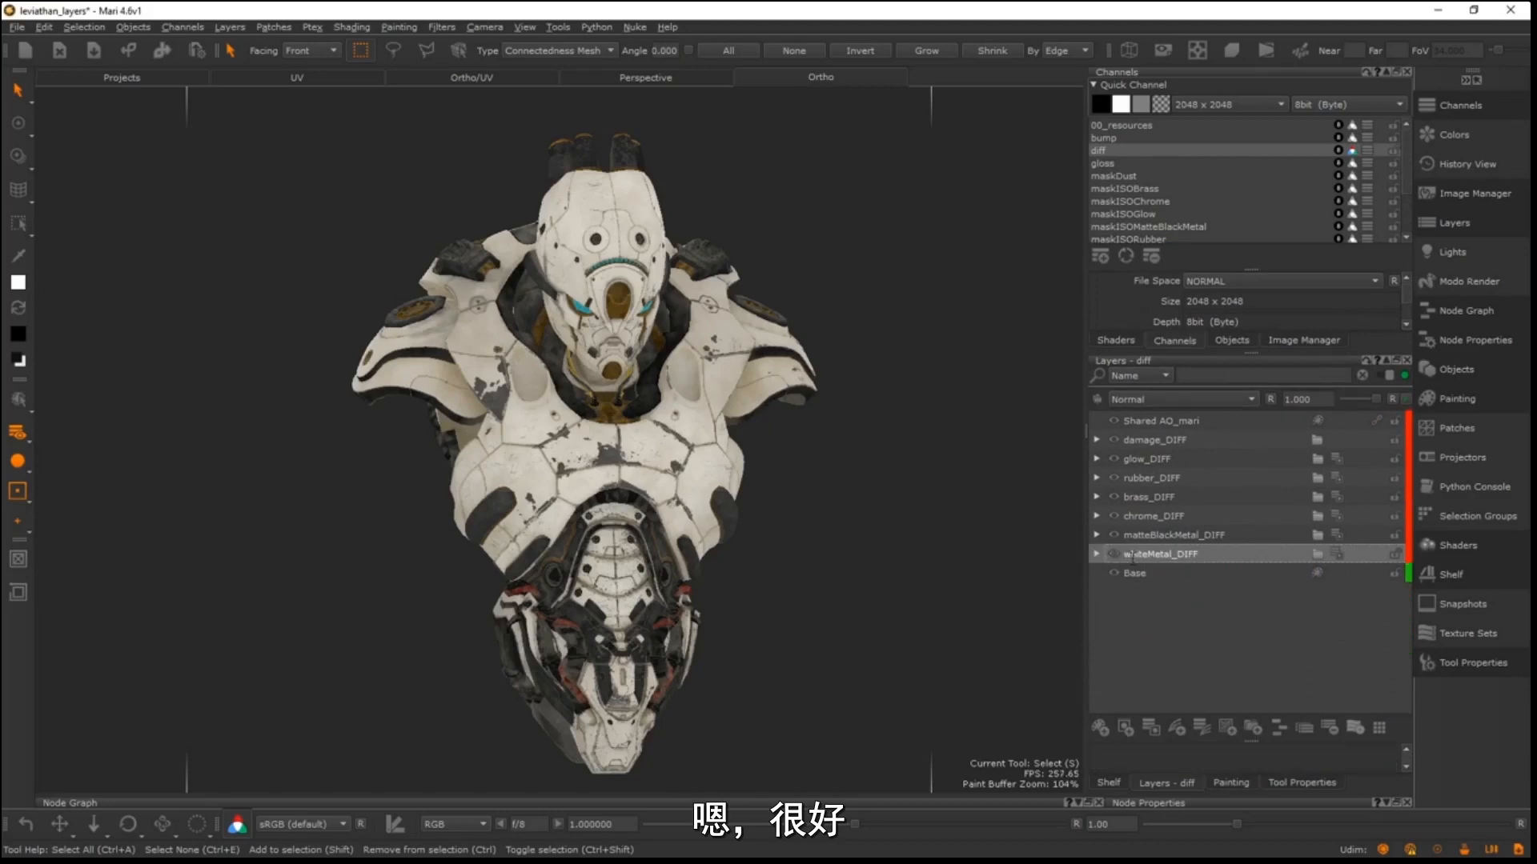
pyautogui.click(1097, 554)
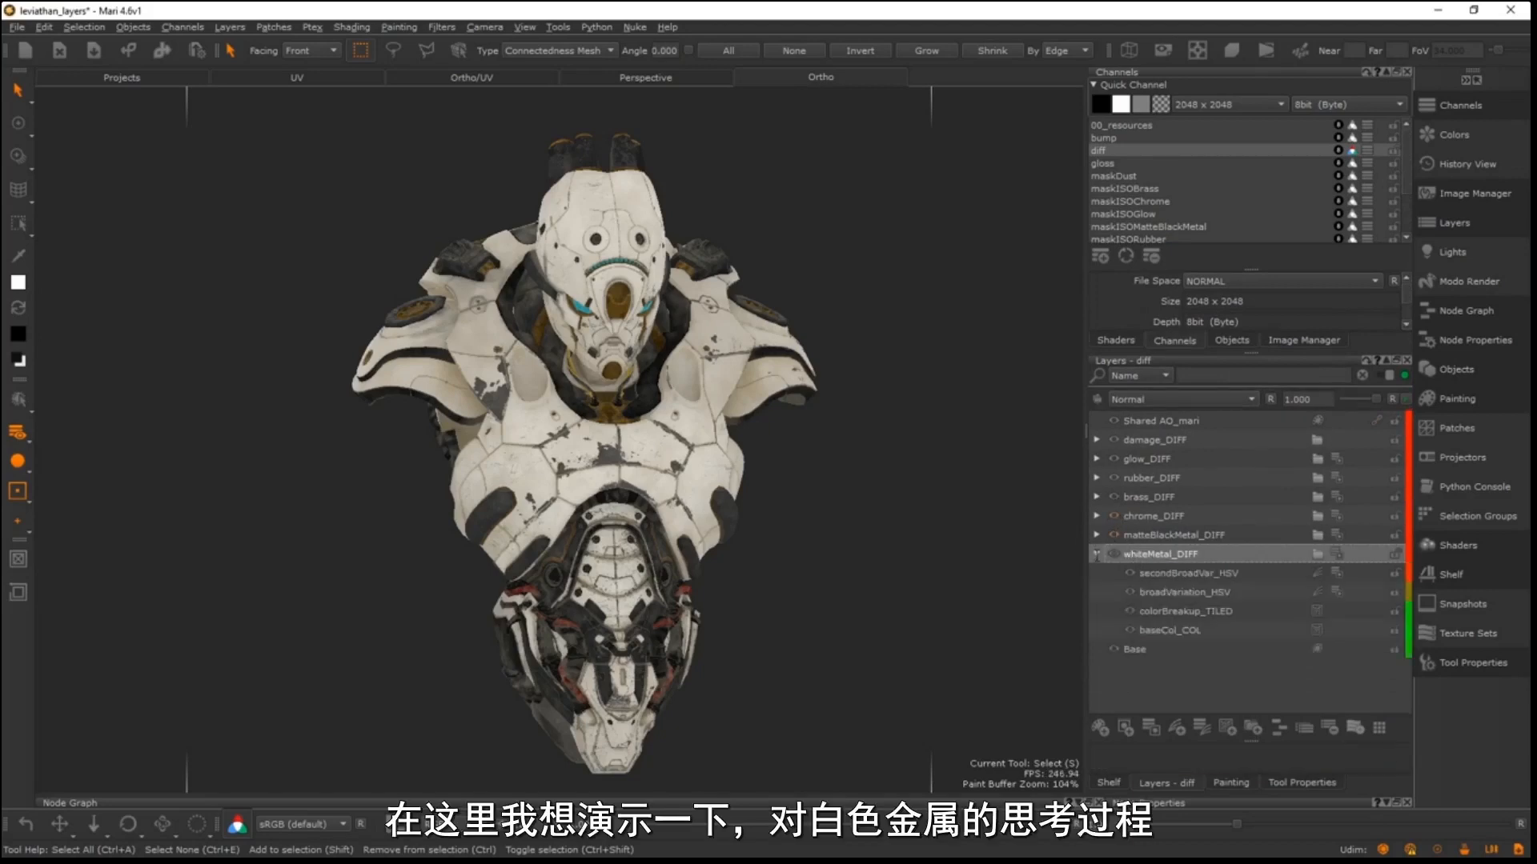
pyautogui.click(1170, 629)
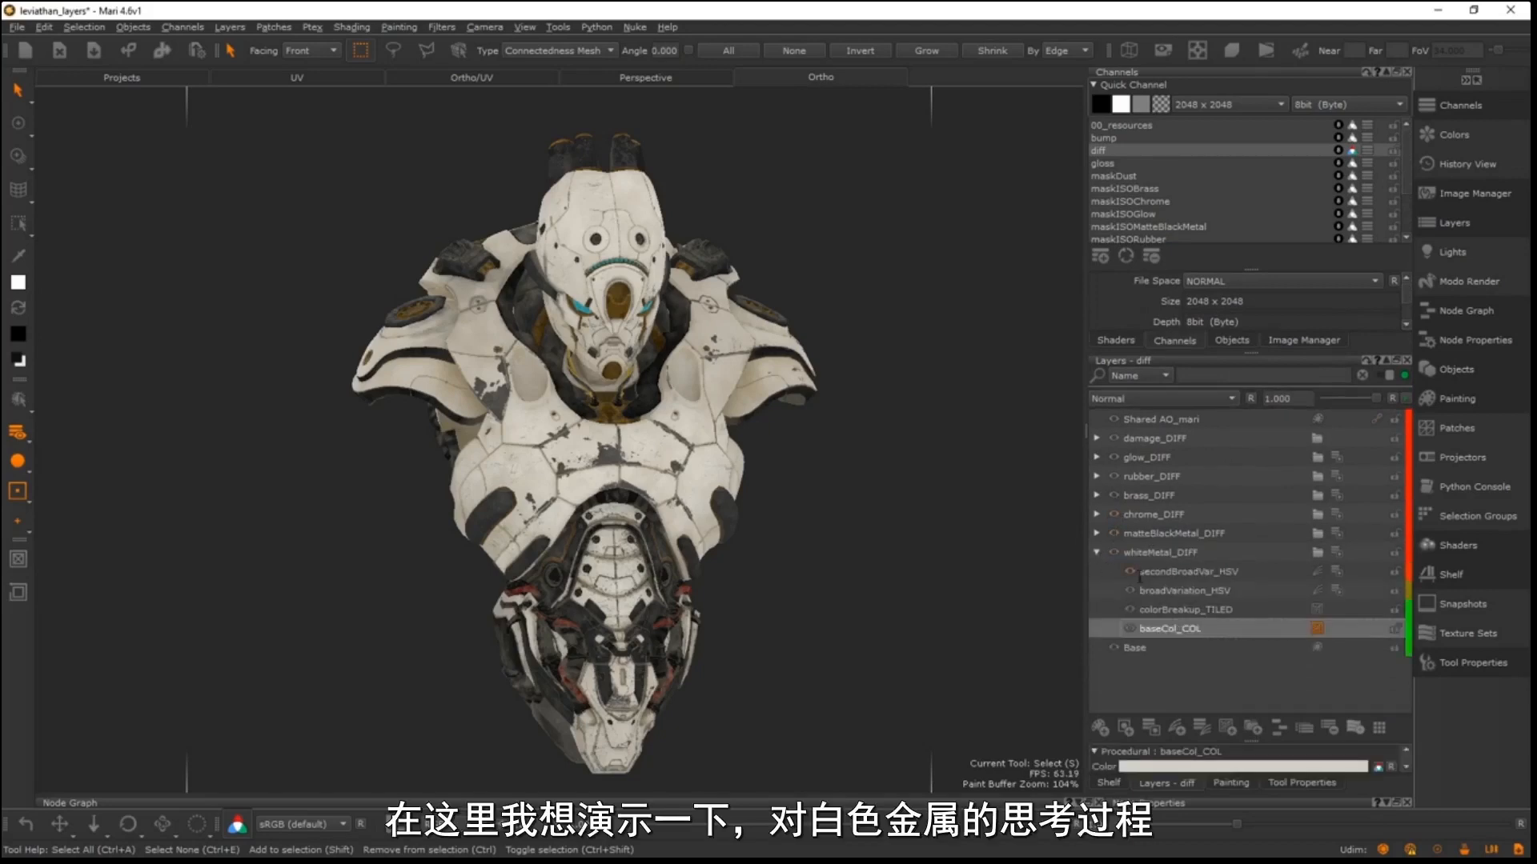
pyautogui.moveTo(1115, 483); pyautogui.dragTo(1114, 439)
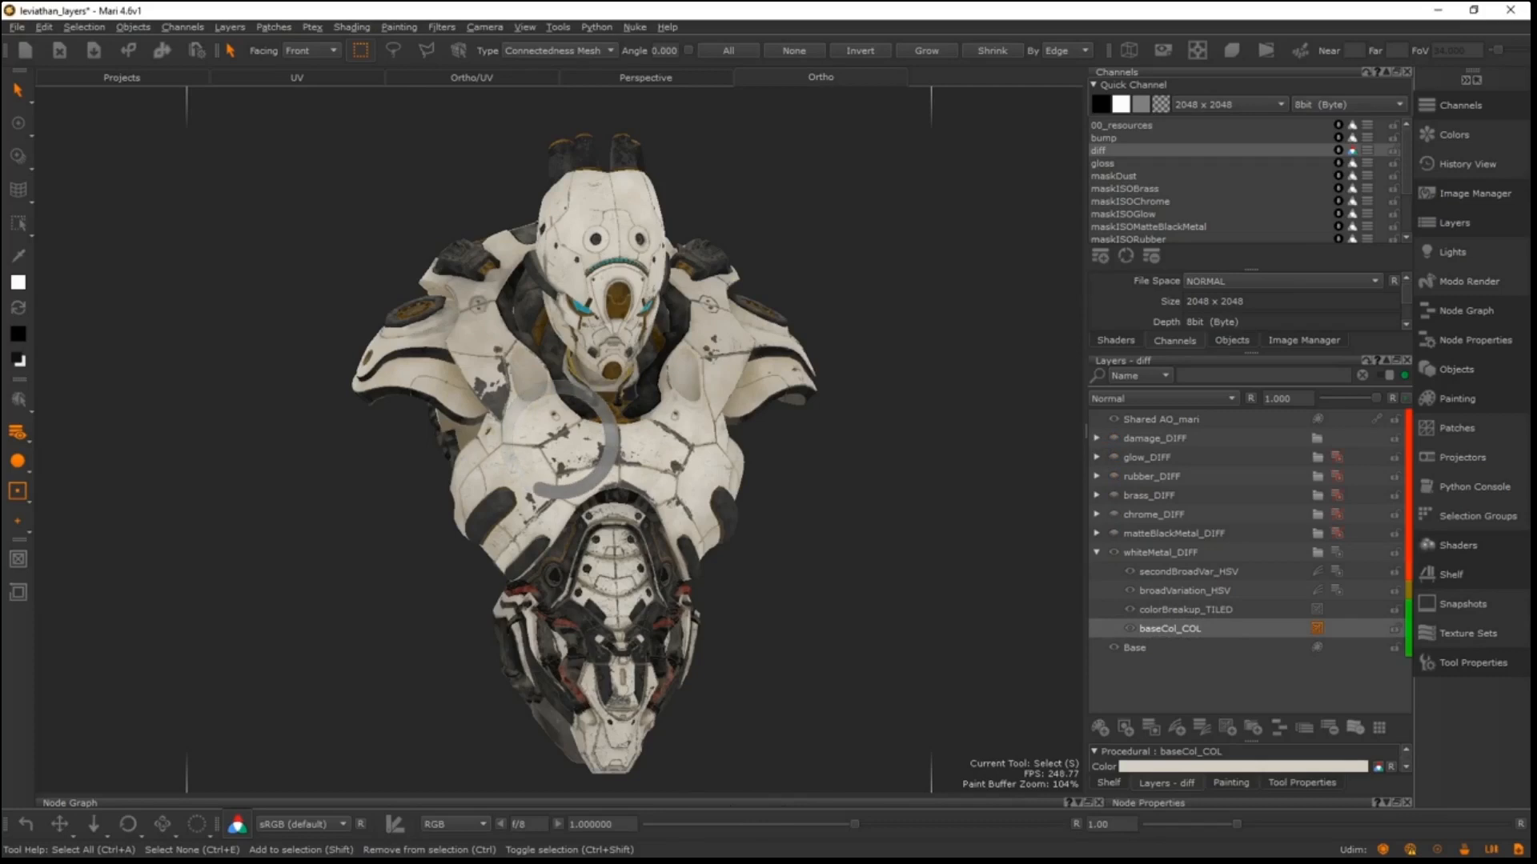
pyautogui.keyDown('alt'); pyautogui.moveTo(621, 308); pyautogui.dragTo(921, 480, button='right'); pyautogui.keyUp('alt')
pyautogui.keyDown('alt'); pyautogui.moveTo(920, 480); pyautogui.dragTo(919, 316, button='middle'); pyautogui.keyUp('alt')
pyautogui.keyDown('alt'); pyautogui.moveTo(960, 360); pyautogui.dragTo(918, 470, button='right'); pyautogui.keyUp('alt')
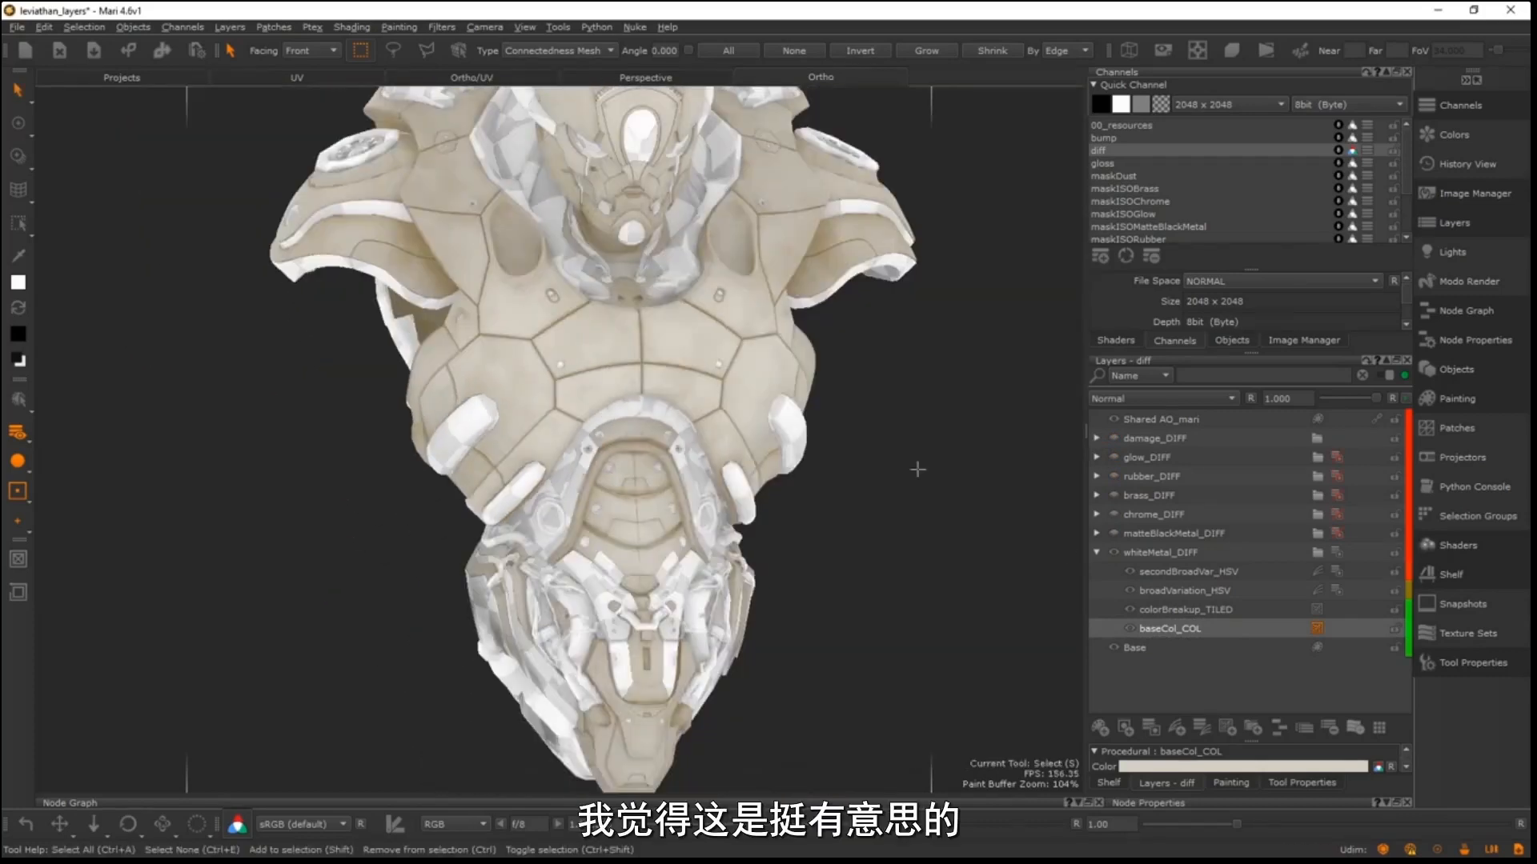
# - Hide secondBroadVar_HSV, broadVariation_HSV and colorBreakup_TILED to isolate the white metal's flat base colour
pyautogui.moveTo(1130, 591); pyautogui.dragTo(1131, 610)
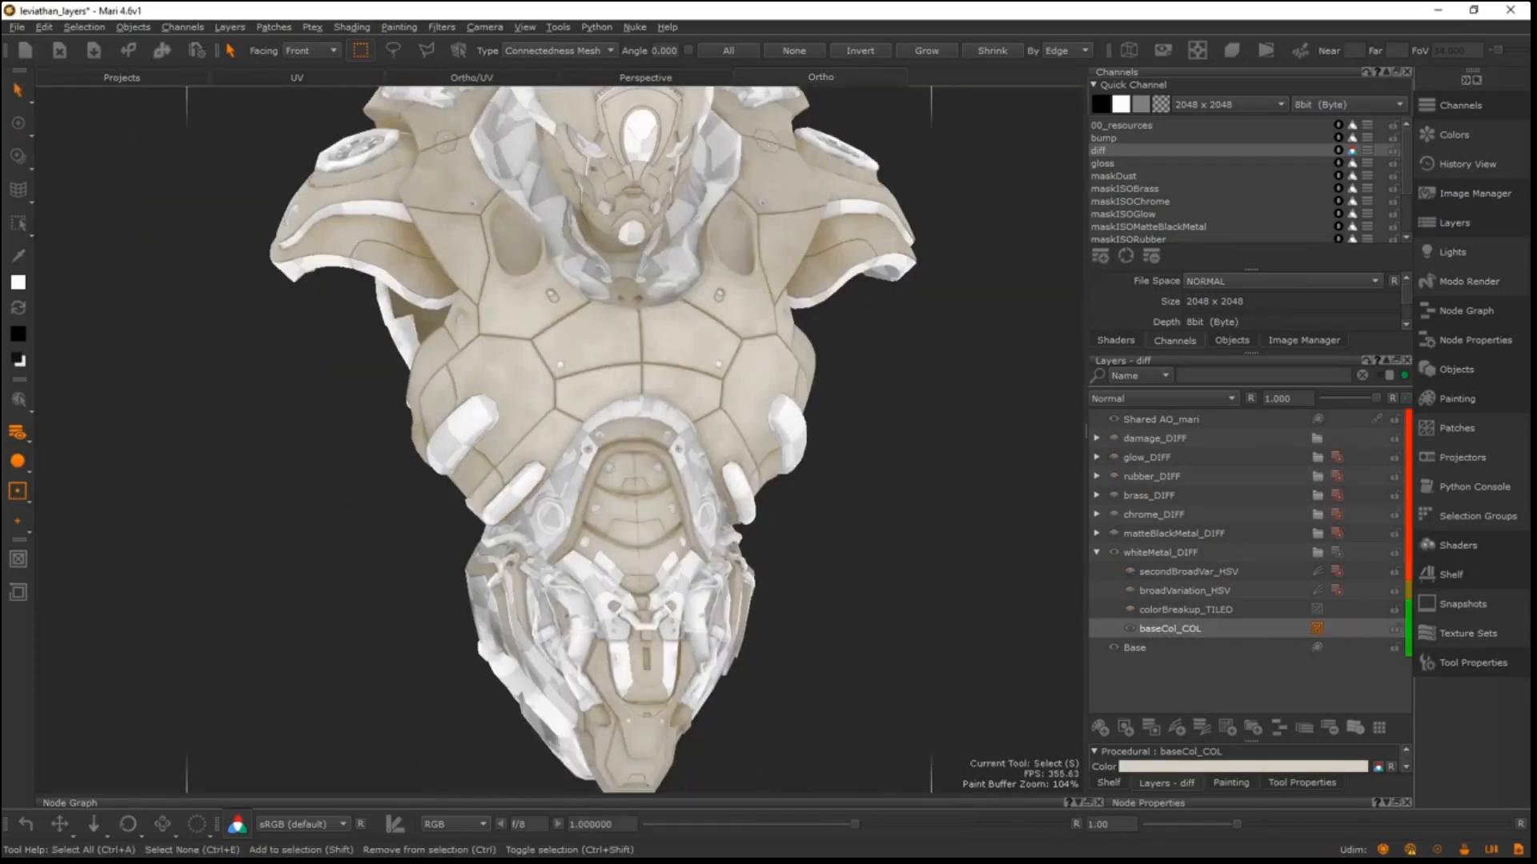
pyautogui.keyDown('alt'); pyautogui.moveTo(801, 384); pyautogui.dragTo(720, 385, button='right'); pyautogui.keyUp('alt')
pyautogui.keyDown('alt'); pyautogui.moveTo(720, 384); pyautogui.dragTo(730, 444, button='middle'); pyautogui.keyUp('alt')
pyautogui.keyDown('alt'); pyautogui.moveTo(641, 416); pyautogui.dragTo(672, 440, button='right'); pyautogui.keyUp('alt')
pyautogui.keyDown('alt'); pyautogui.moveTo(704, 452); pyautogui.dragTo(774, 465); pyautogui.keyUp('alt')
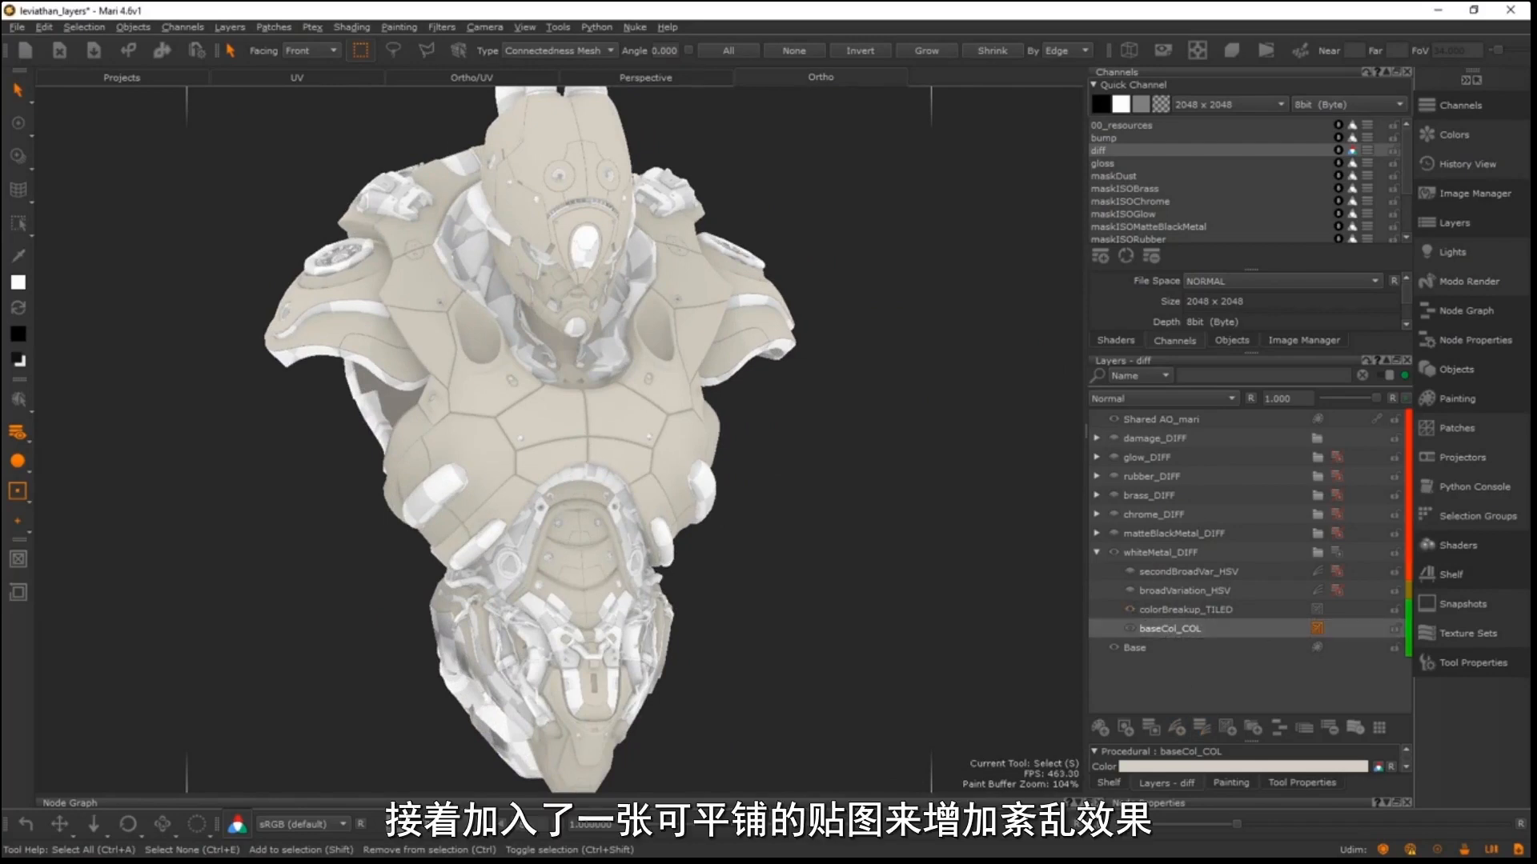
# - Show colorBreakup_TILED again and examine its texture variation up close on the chest plates
pyautogui.keyDown('alt'); pyautogui.moveTo(449, 350); pyautogui.dragTo(745, 412, button='right'); pyautogui.keyUp('alt')
pyautogui.keyDown('alt'); pyautogui.moveTo(744, 412); pyautogui.dragTo(609, 372); pyautogui.keyUp('alt')
pyautogui.keyDown('alt'); pyautogui.moveTo(608, 372); pyautogui.dragTo(496, 336, button='right'); pyautogui.keyUp('alt')
pyautogui.keyDown('alt'); pyautogui.moveTo(496, 336); pyautogui.dragTo(521, 364); pyautogui.keyUp('alt')
pyautogui.keyDown('alt'); pyautogui.moveTo(520, 364); pyautogui.dragTo(504, 370, button='right'); pyautogui.keyUp('alt')
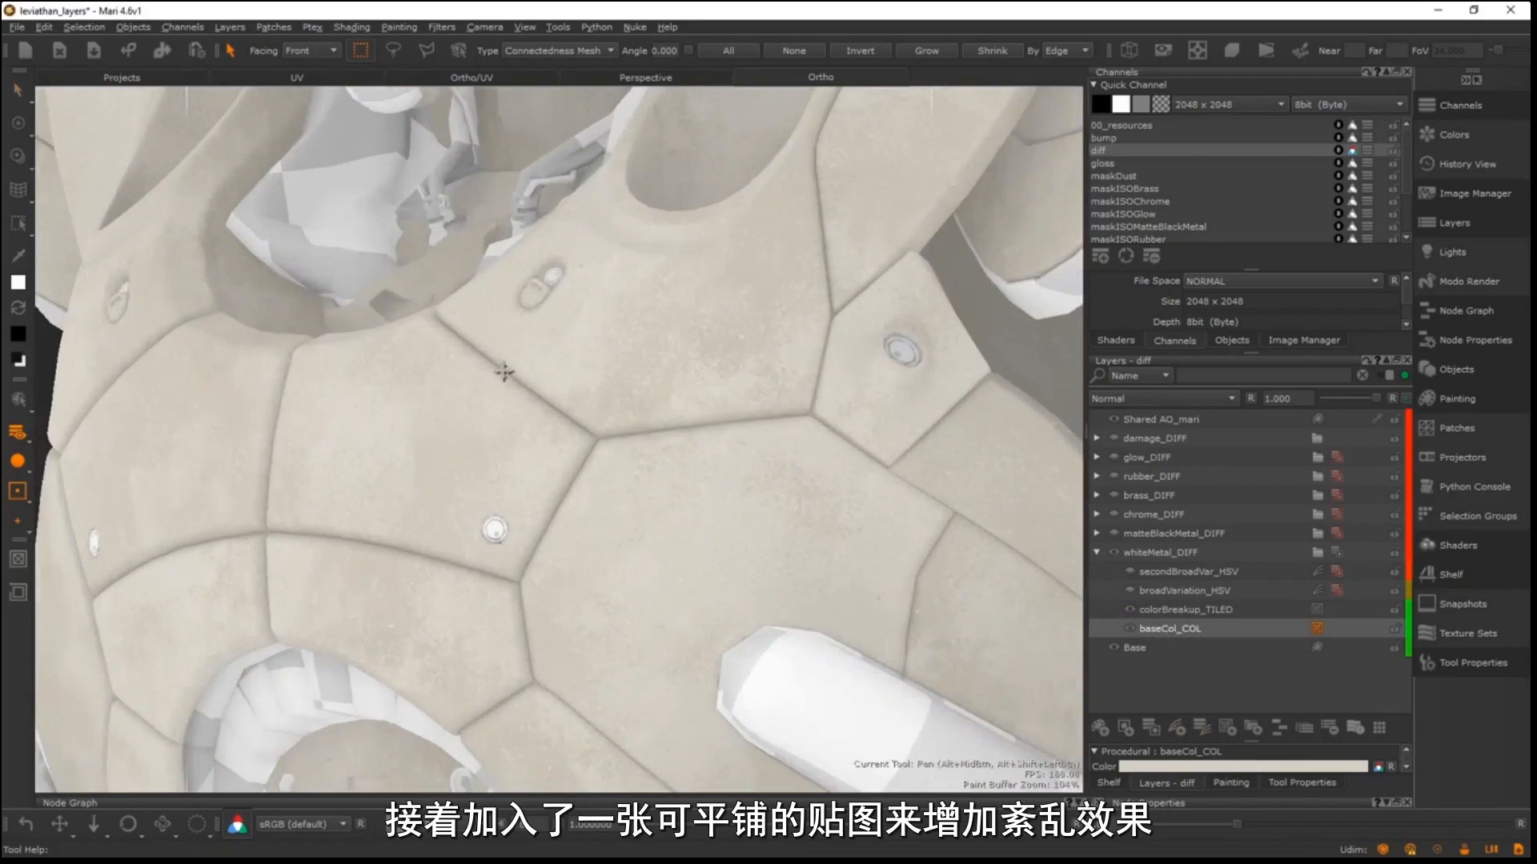
pyautogui.keyDown('alt'); pyautogui.moveTo(504, 371); pyautogui.dragTo(368, 357, button='middle'); pyautogui.keyUp('alt')
# - Browse the project's image library of tileable textures, scratches, stains and damage masks, and close it
pyautogui.press('l')
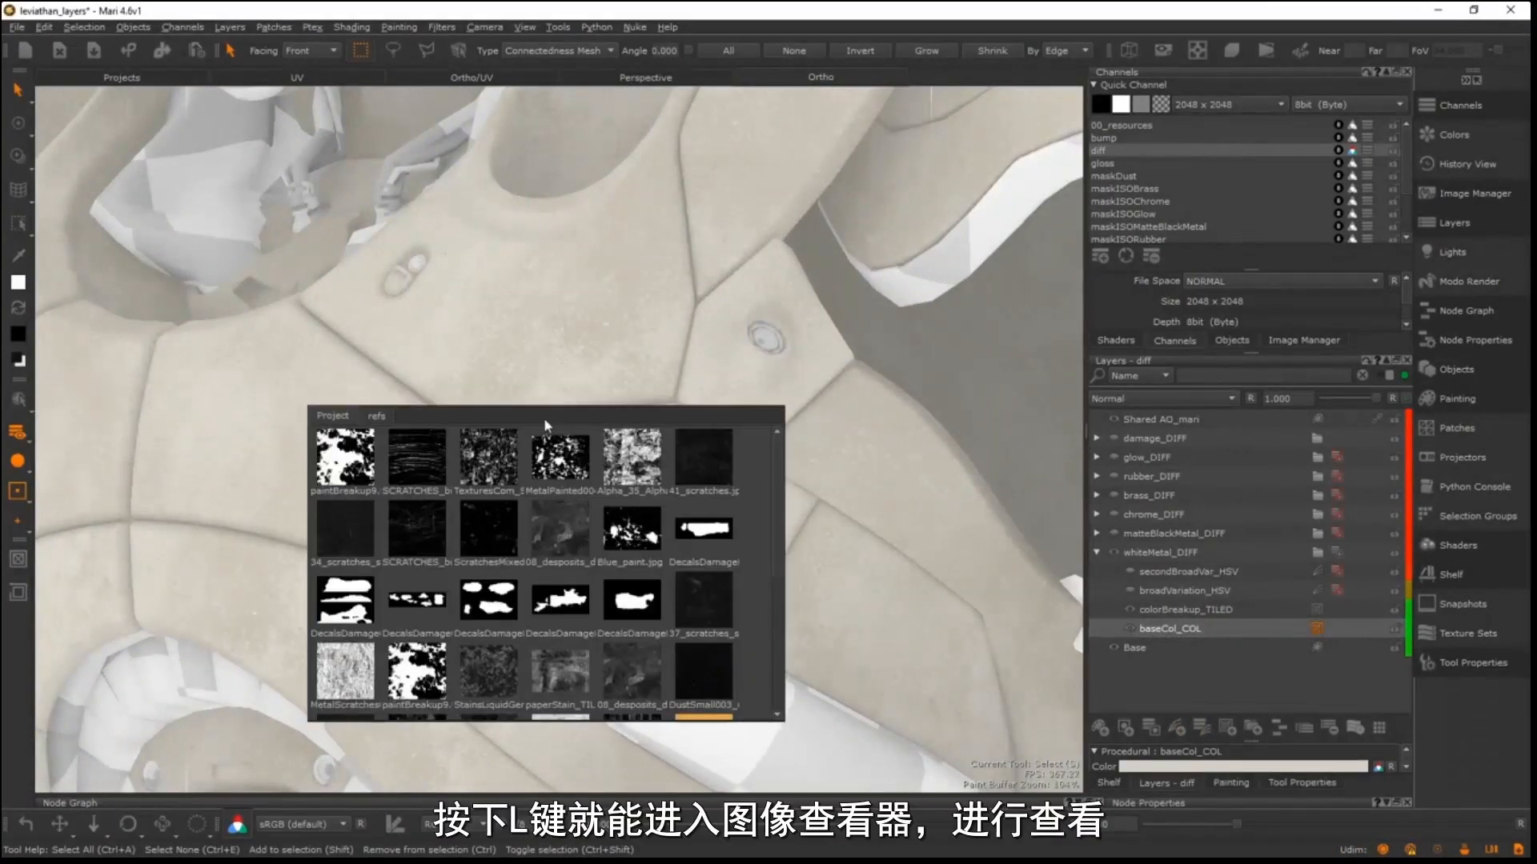
pyautogui.moveTo(776, 474); pyautogui.dragTo(758, 669)
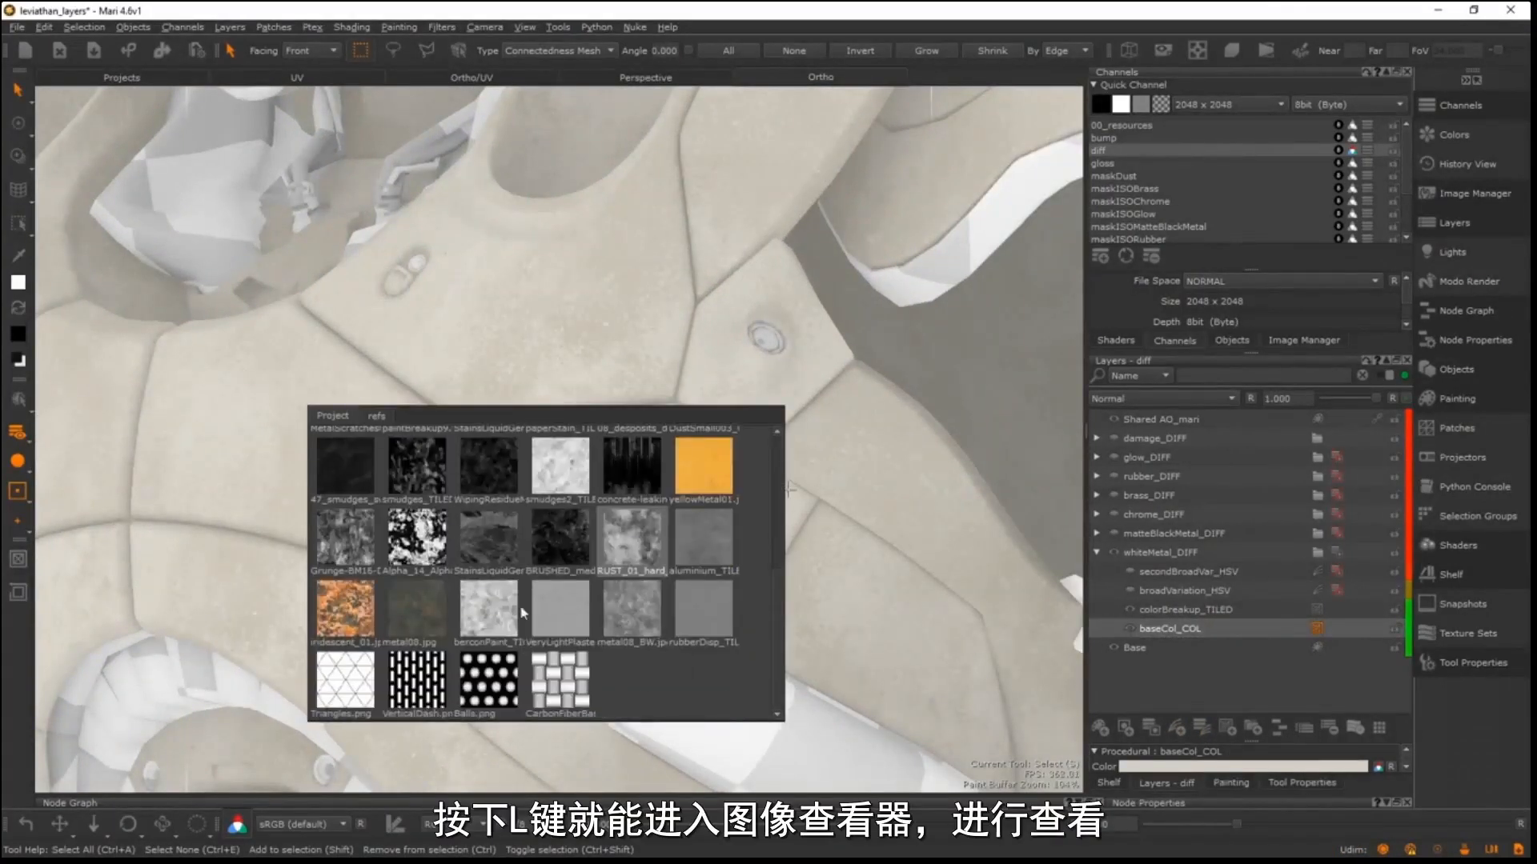
pyautogui.press('l')
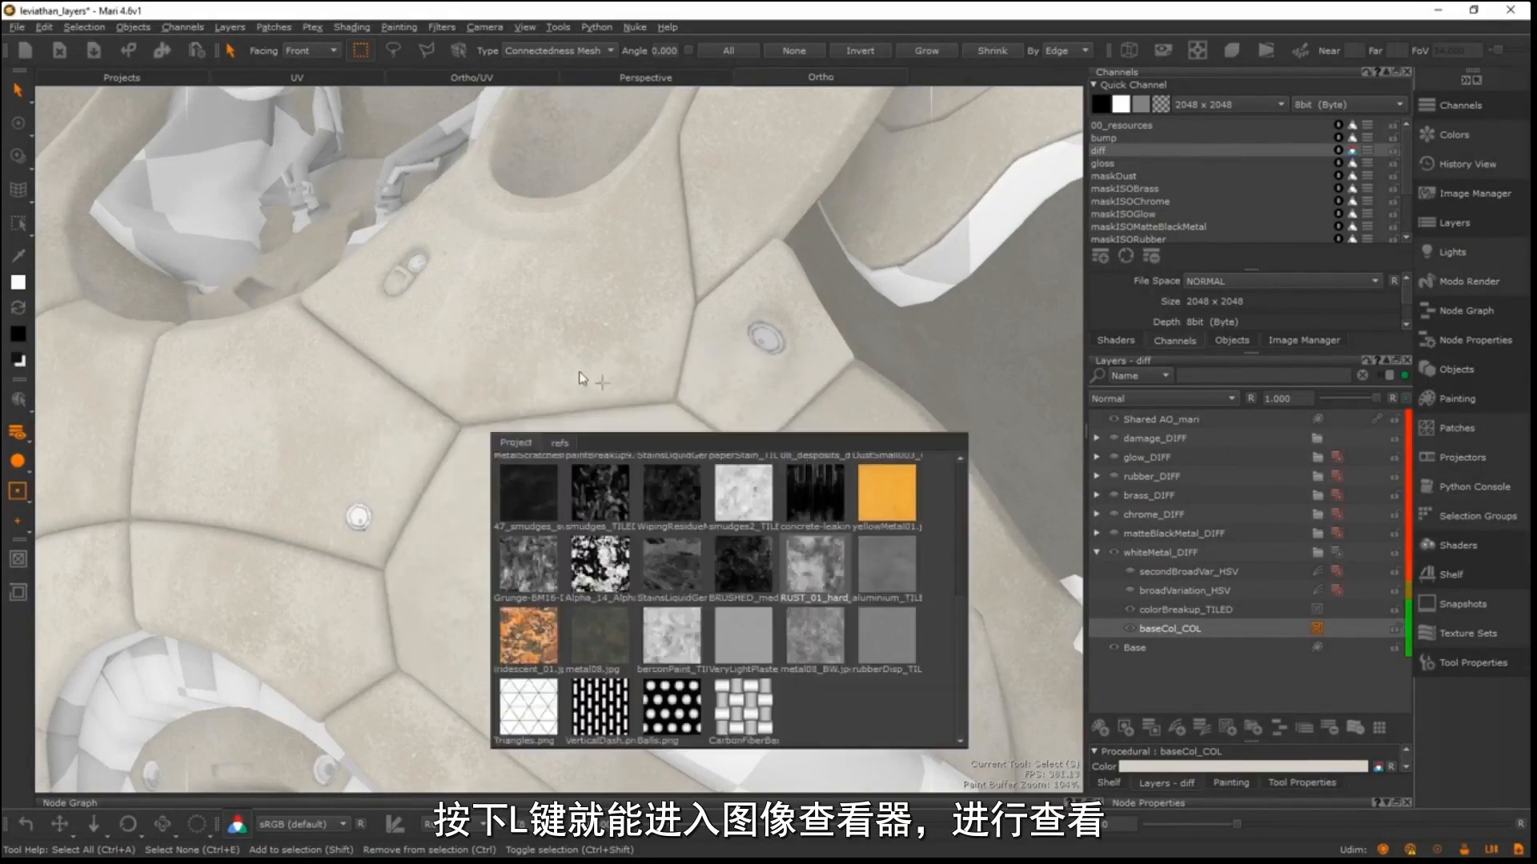
pyautogui.moveTo(824, 486); pyautogui.dragTo(822, 352)
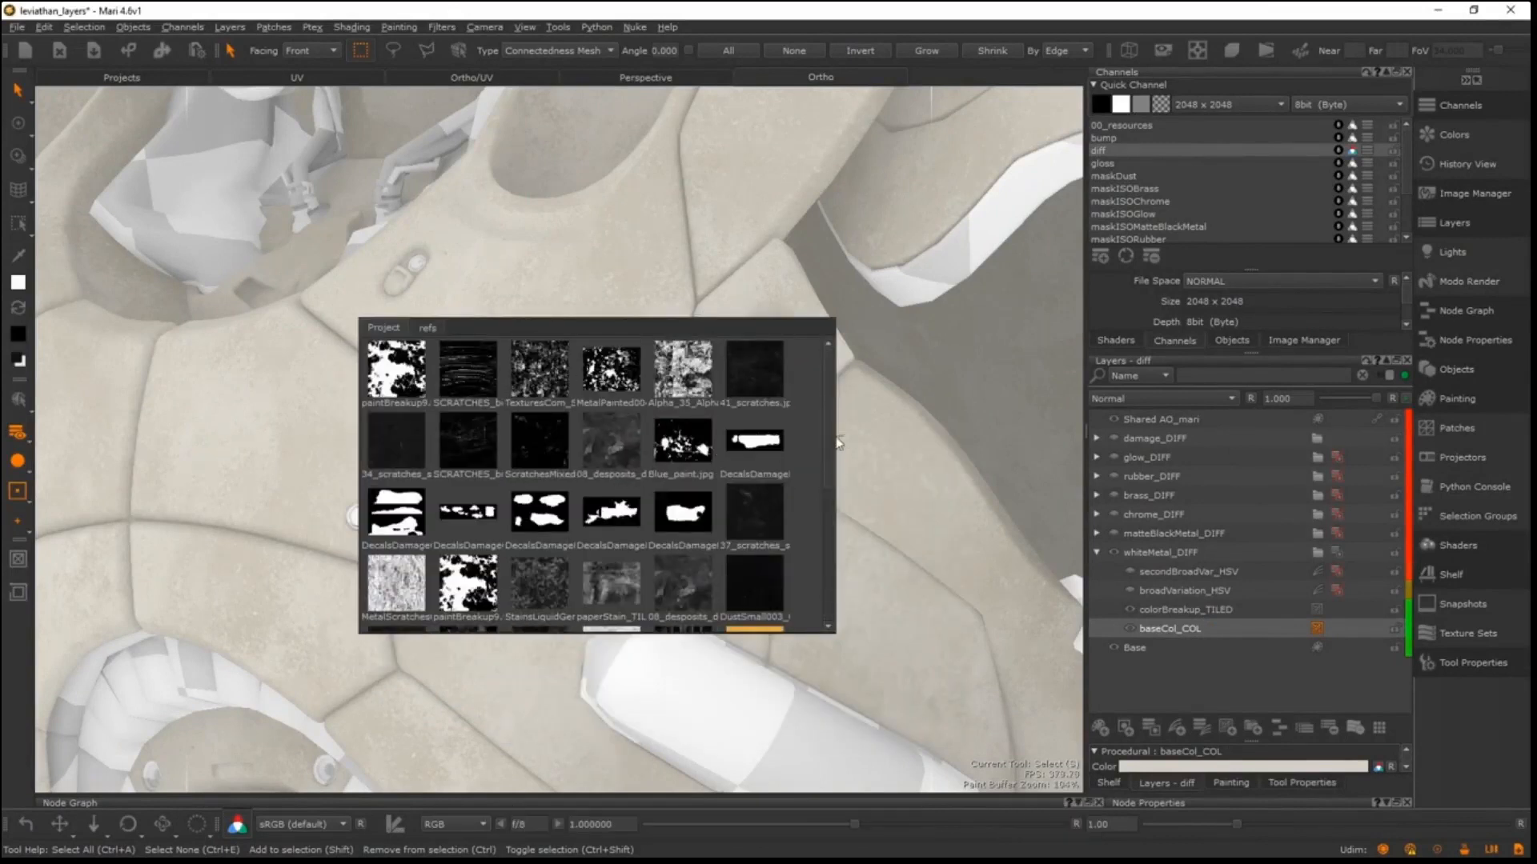
pyautogui.scroll(-5, 816, 589)
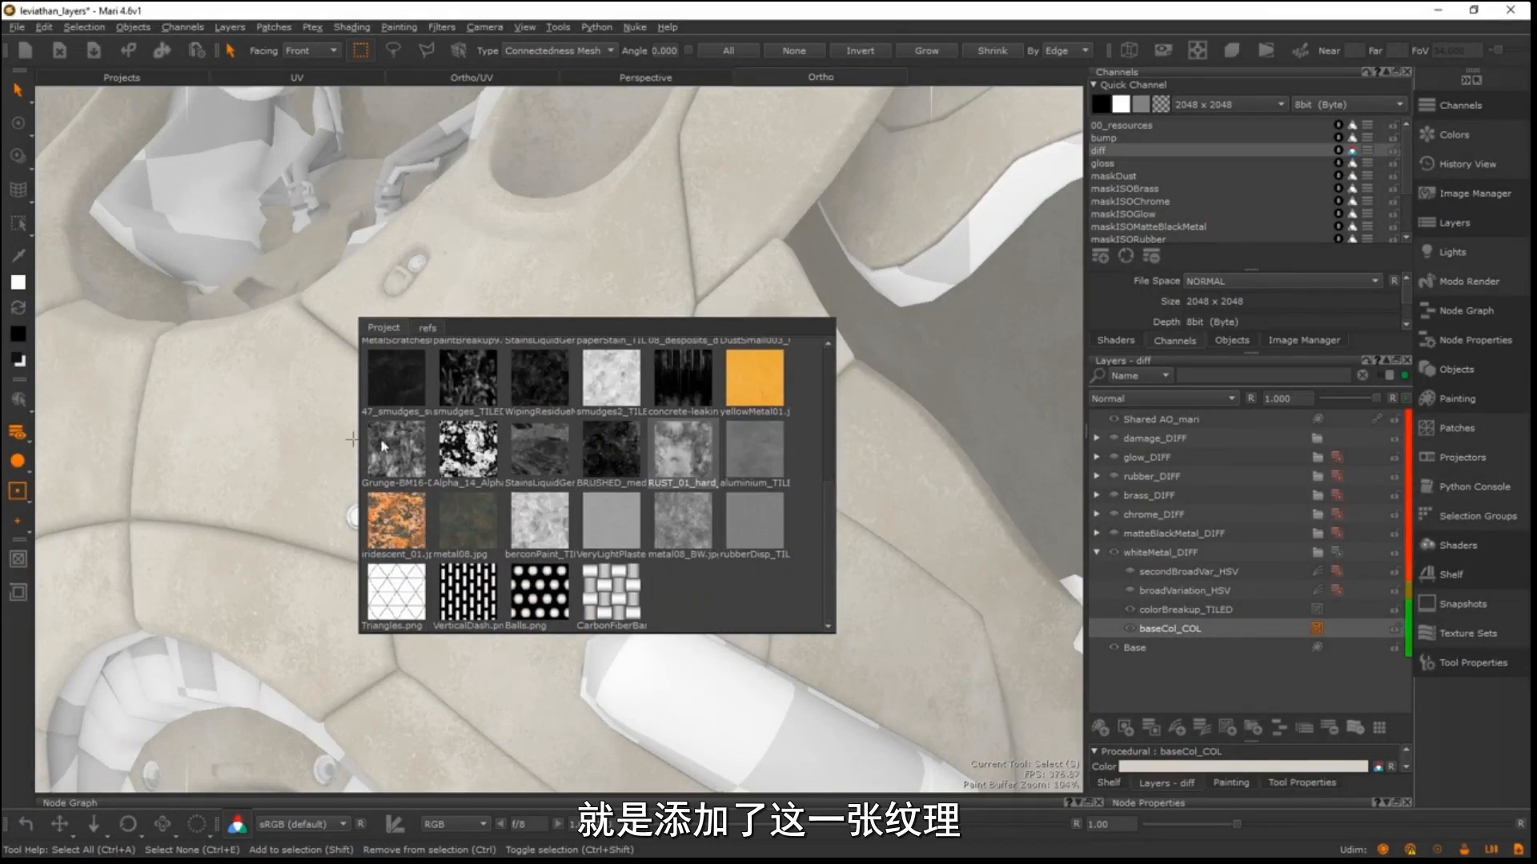
pyautogui.scroll(4, 808, 522)
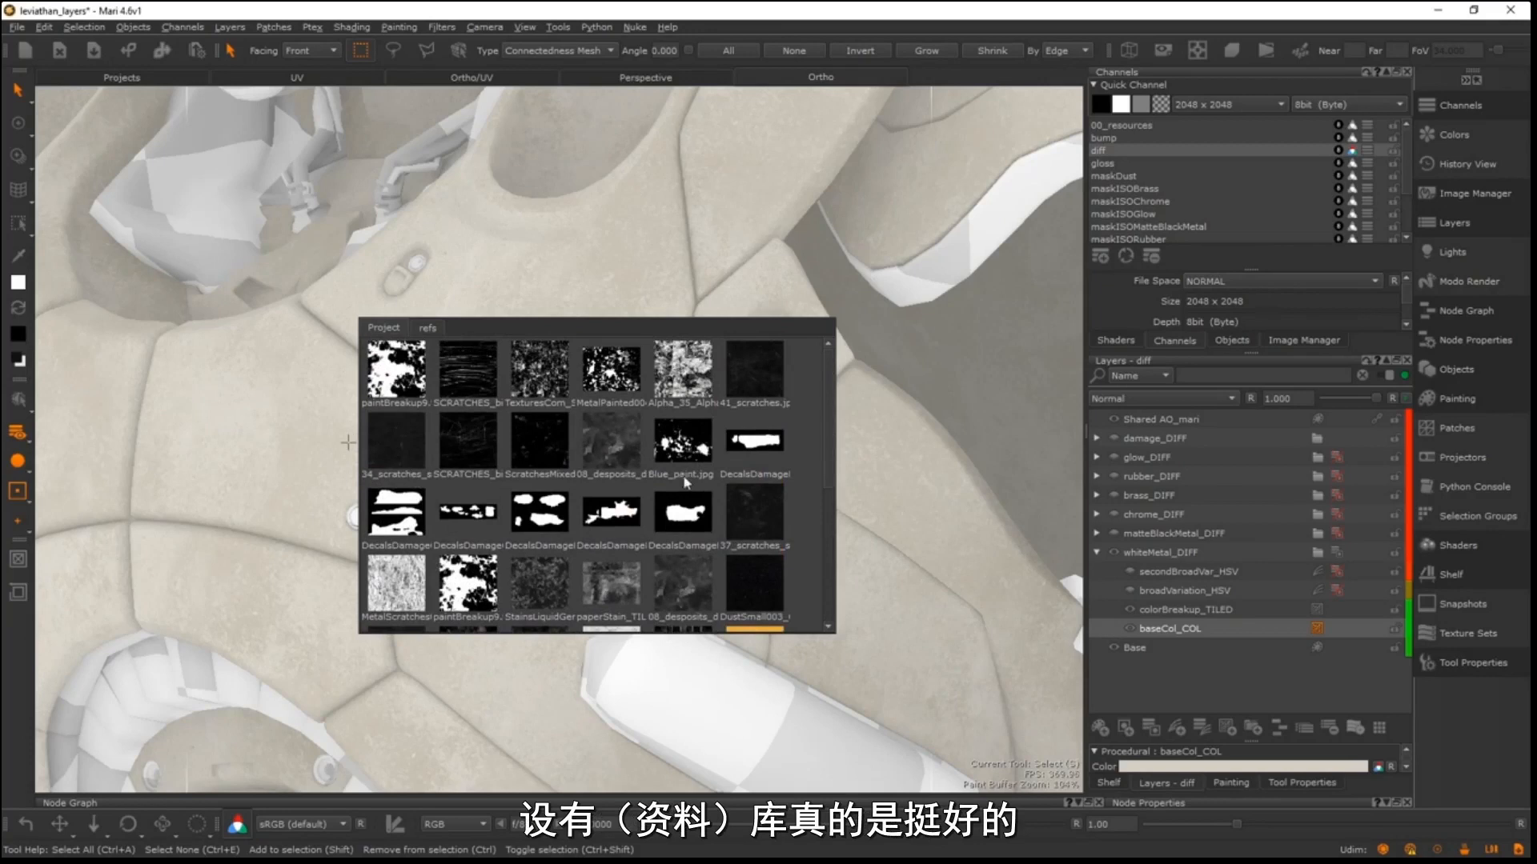
pyautogui.scroll(-4, 827, 400)
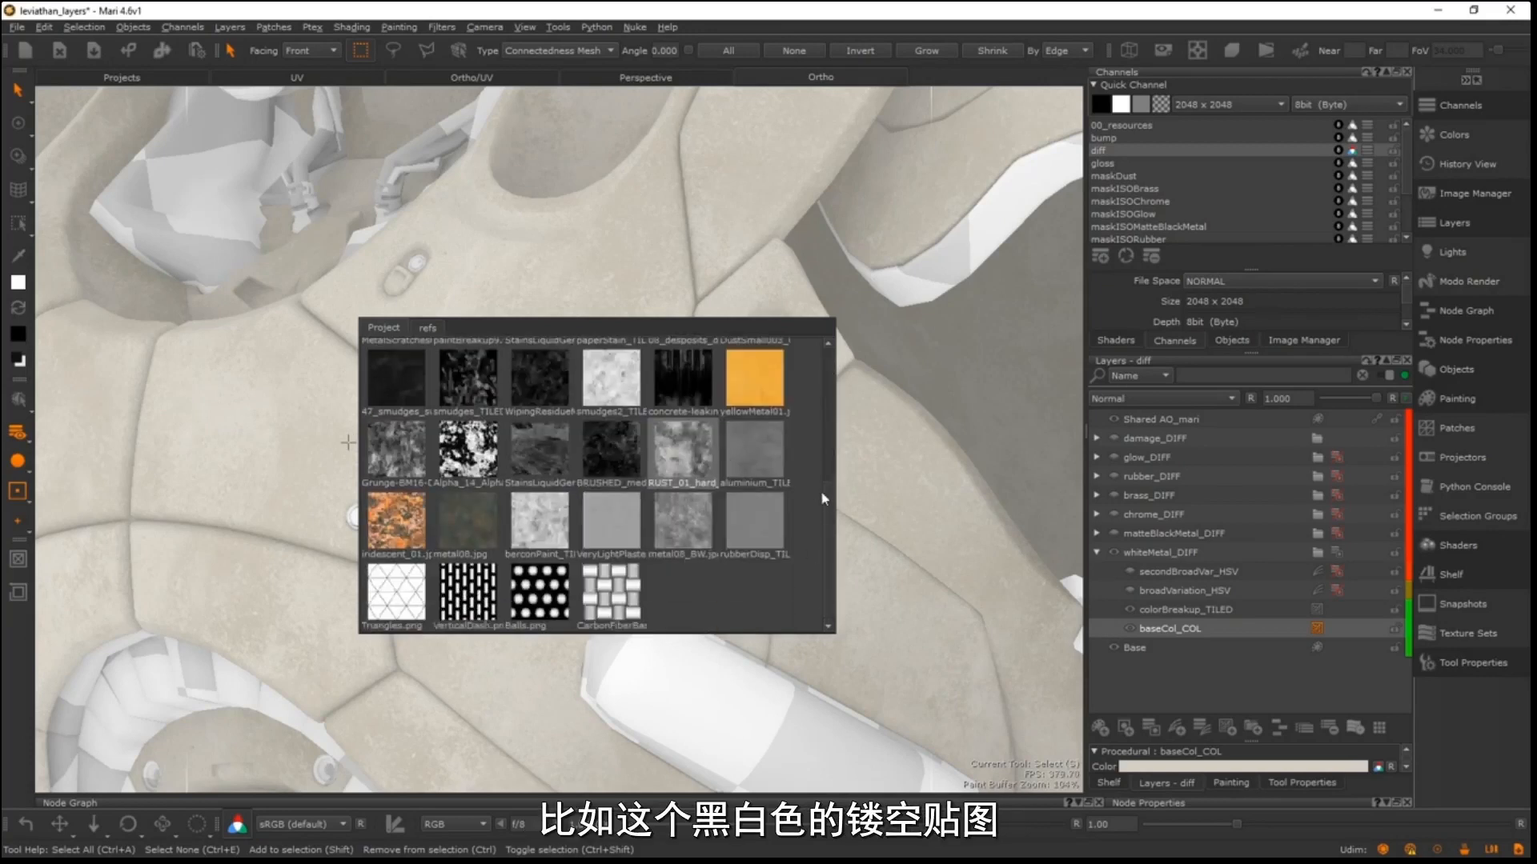
pyautogui.scroll(4, 823, 443)
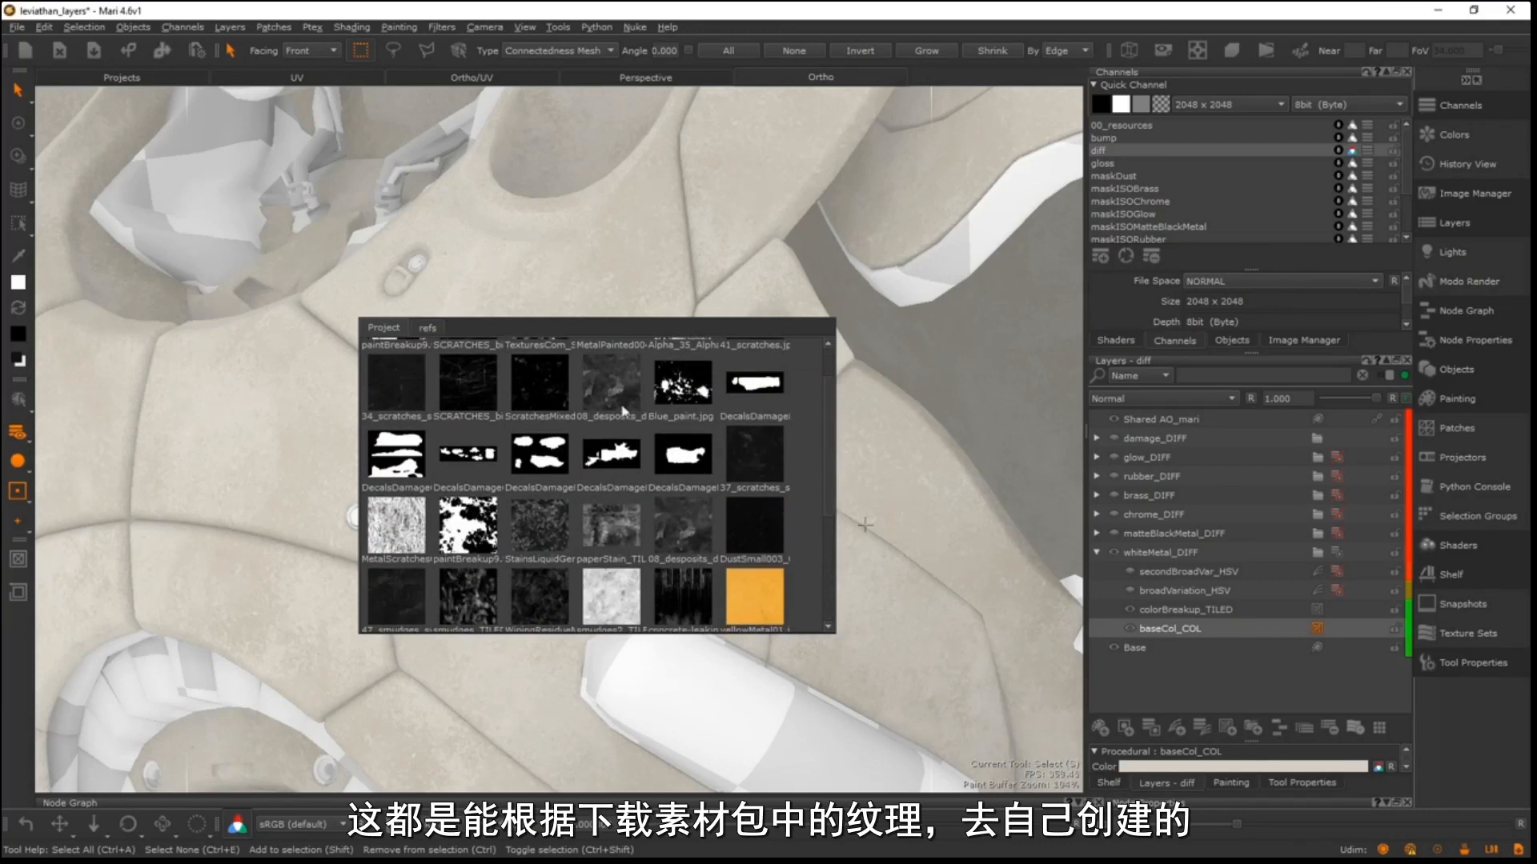
pyautogui.scroll(-3, 819, 440)
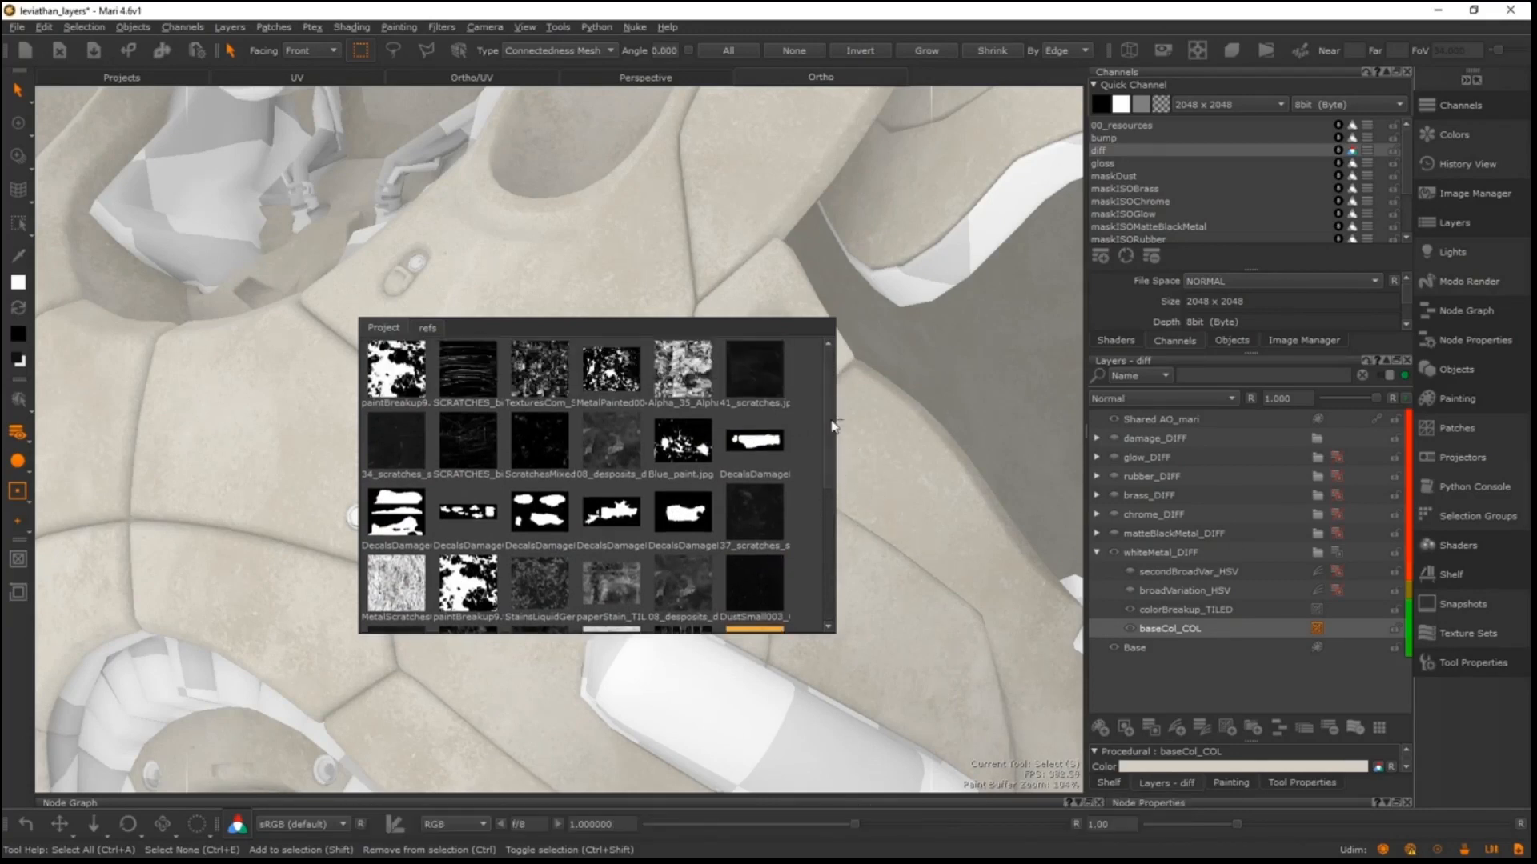
pyautogui.moveTo(831, 488)
pyautogui.mouseDown()
pyautogui.moveTo(833, 474)
pyautogui.moveTo(830, 494)
pyautogui.mouseUp()
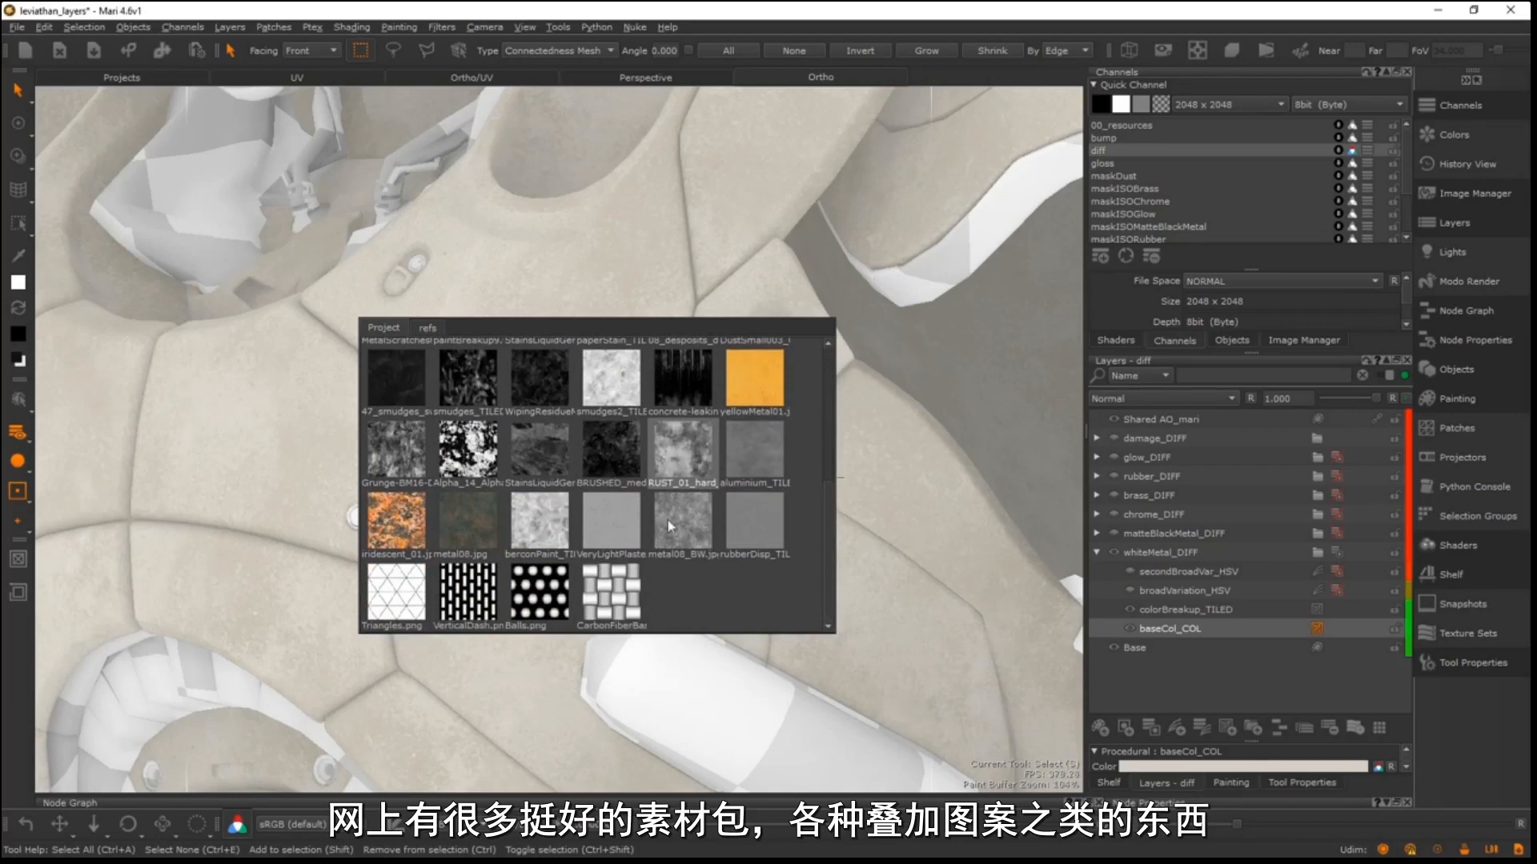
pyautogui.press('Escape')
# - Inspect the tiled colour breakup at close range on a single chest plate
pyautogui.keyDown('alt'); pyautogui.moveTo(662, 446); pyautogui.dragTo(598, 487, button='right'); pyautogui.keyUp('alt')
pyautogui.keyDown('alt'); pyautogui.moveTo(597, 487); pyautogui.dragTo(768, 445, button='middle'); pyautogui.keyUp('alt')
pyautogui.keyDown('alt'); pyautogui.moveTo(768, 445); pyautogui.dragTo(517, 409, button='right'); pyautogui.keyUp('alt')
pyautogui.keyDown('alt'); pyautogui.moveTo(681, 405); pyautogui.dragTo(644, 372); pyautogui.keyUp('alt')
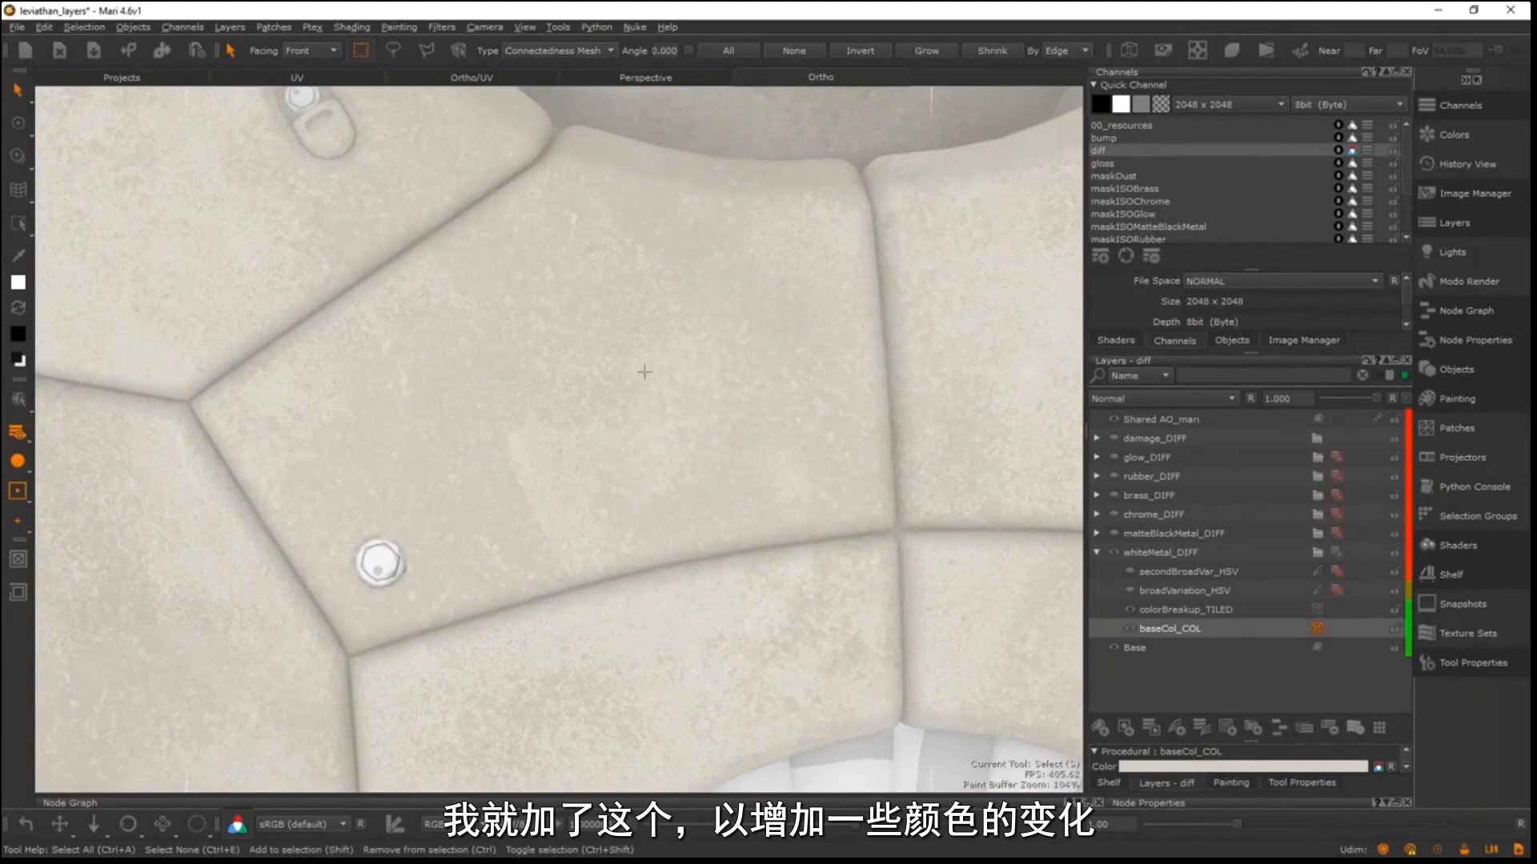
# - Open the first Drivesuit reference image from the refs collection in the Image Manager
pyautogui.click(1297, 343)
pyautogui.click(1169, 88)
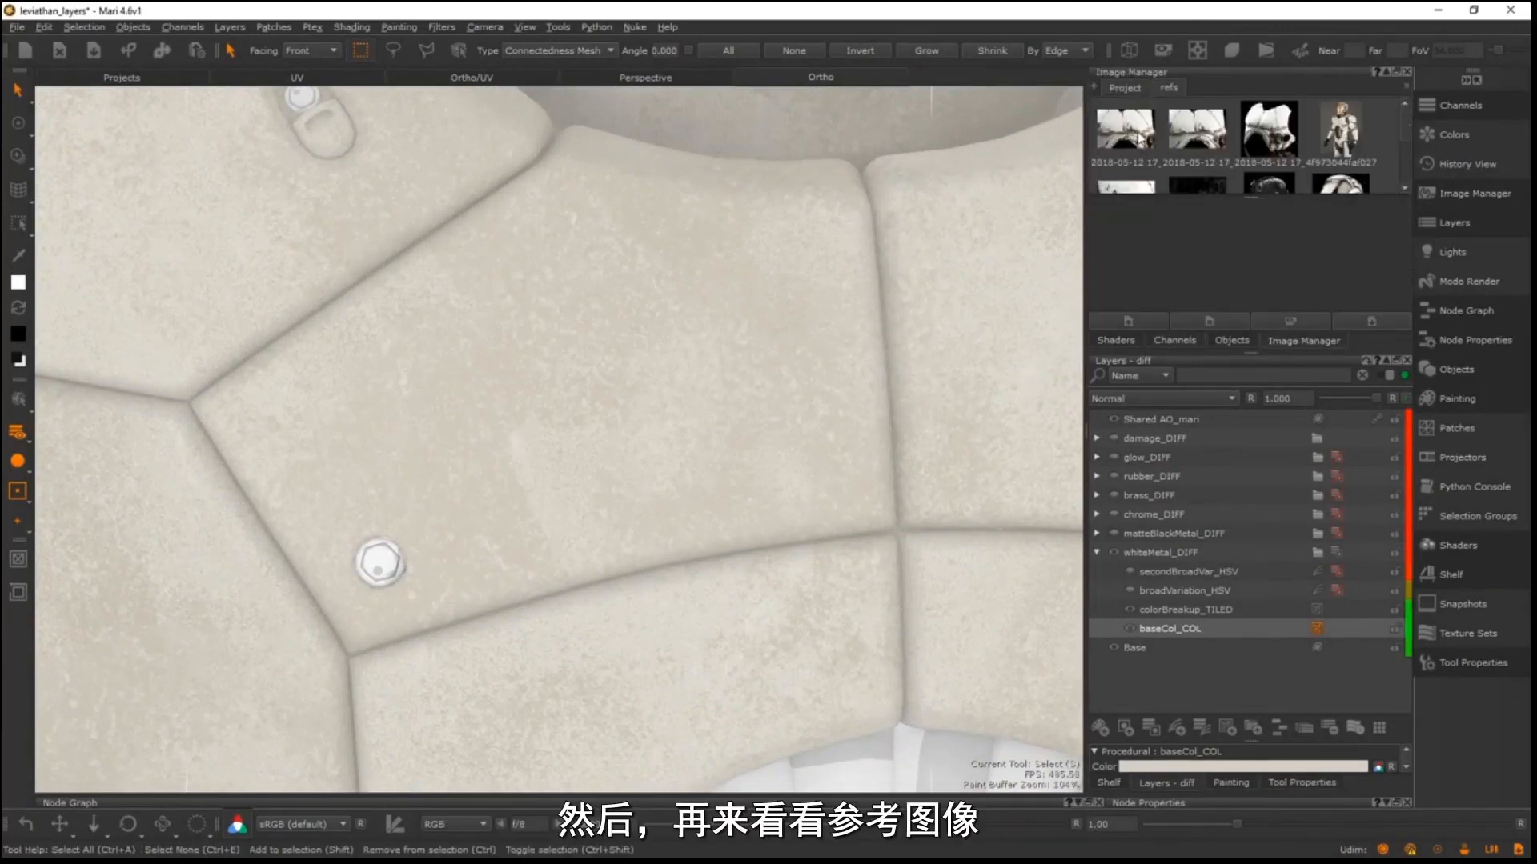
pyautogui.doubleClick(1125, 128)
# - Examine the colour variation, chipped paint and staining on the white armour in the reference image
pyautogui.keyDown('alt'); pyautogui.moveTo(562, 334); pyautogui.dragTo(686, 357, button='middle'); pyautogui.keyUp('alt')
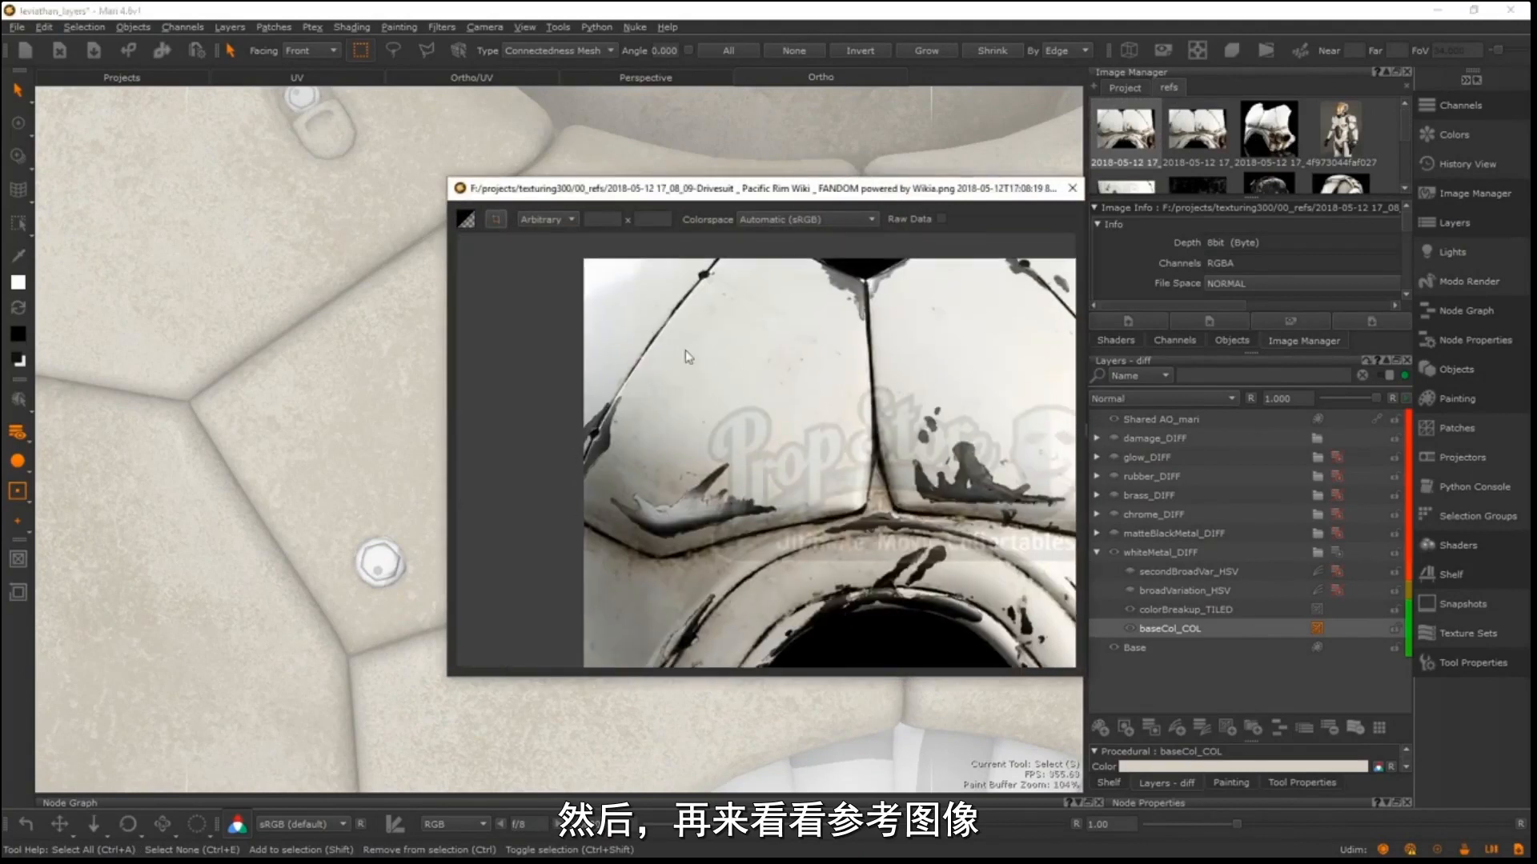
pyautogui.keyDown('alt'); pyautogui.moveTo(686, 357); pyautogui.dragTo(970, 531, button='right'); pyautogui.keyUp('alt')
pyautogui.keyDown('alt'); pyautogui.moveTo(971, 531); pyautogui.dragTo(1040, 604, button='middle'); pyautogui.keyUp('alt')
pyautogui.keyDown('alt'); pyautogui.moveTo(740, 420); pyautogui.dragTo(640, 401, button='right'); pyautogui.keyUp('alt')
pyautogui.keyDown('alt'); pyautogui.moveTo(777, 400); pyautogui.dragTo(669, 341, button='middle'); pyautogui.keyUp('alt')
pyautogui.keyDown('alt'); pyautogui.moveTo(668, 341); pyautogui.dragTo(723, 418, button='right'); pyautogui.keyUp('alt')
pyautogui.keyDown('alt'); pyautogui.moveTo(724, 418); pyautogui.dragTo(817, 424, button='middle'); pyautogui.keyUp('alt')
pyautogui.keyDown('alt'); pyautogui.moveTo(703, 509); pyautogui.dragTo(675, 464, button='right'); pyautogui.keyUp('alt')
pyautogui.keyDown('alt'); pyautogui.moveTo(676, 464); pyautogui.dragTo(472, 60, button='middle'); pyautogui.keyUp('alt')
pyautogui.keyDown('alt'); pyautogui.moveTo(559, 402); pyautogui.dragTo(685, 409, button='right'); pyautogui.keyUp('alt')
pyautogui.keyDown('alt'); pyautogui.moveTo(1033, 334); pyautogui.dragTo(713, 409, button='middle'); pyautogui.keyUp('alt')
pyautogui.keyDown('alt'); pyautogui.moveTo(845, 376); pyautogui.dragTo(769, 362, button='right'); pyautogui.keyUp('alt')
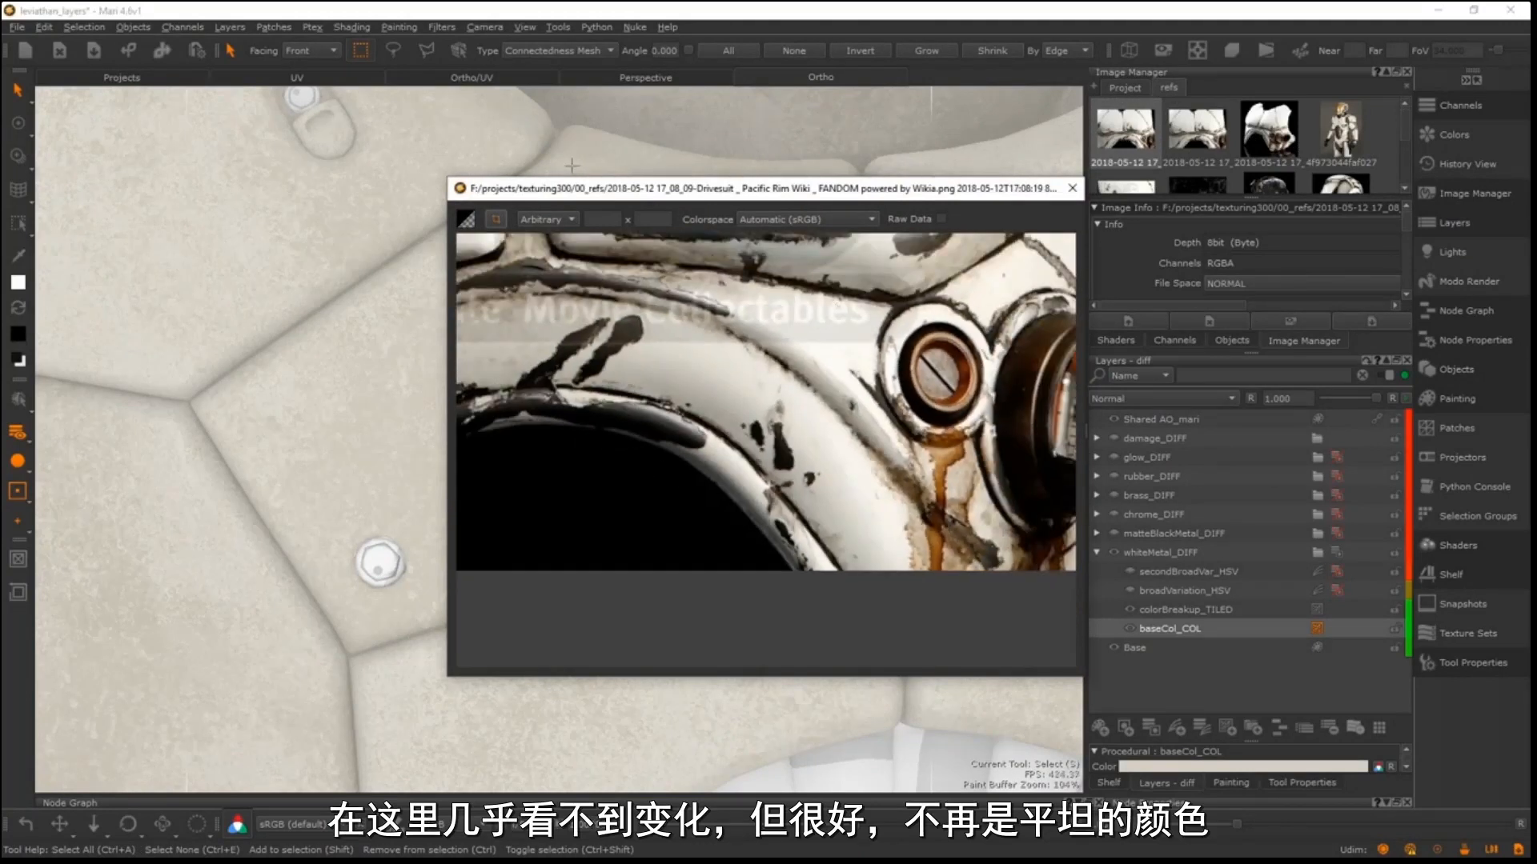
# - Move the reference image window lower to compare it with the chest plates, and close it
pyautogui.moveTo(517, 183); pyautogui.dragTo(506, 269)
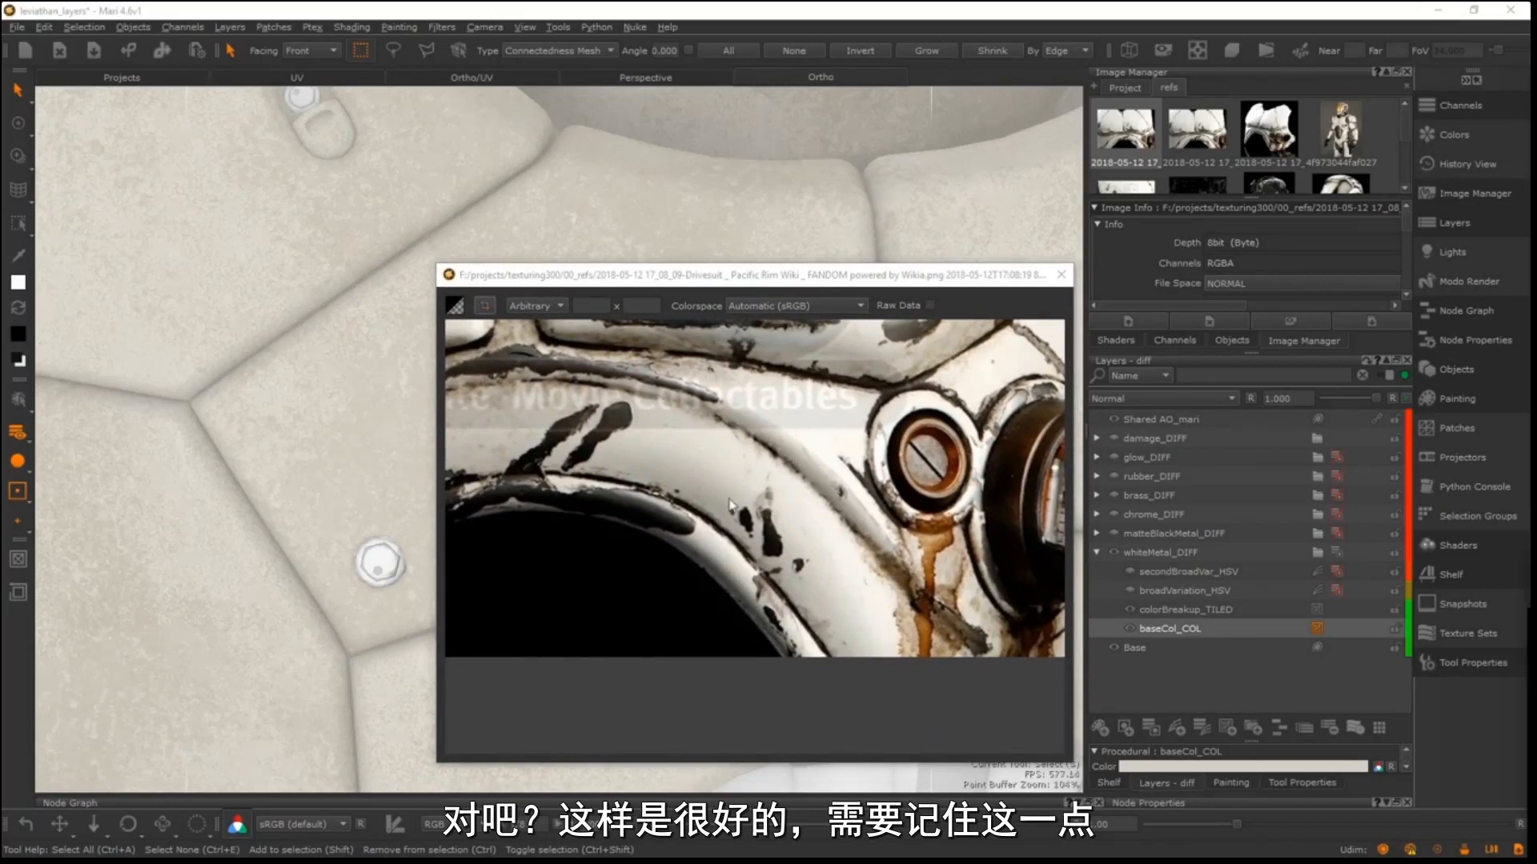
pyautogui.moveTo(715, 281); pyautogui.dragTo(710, 280)
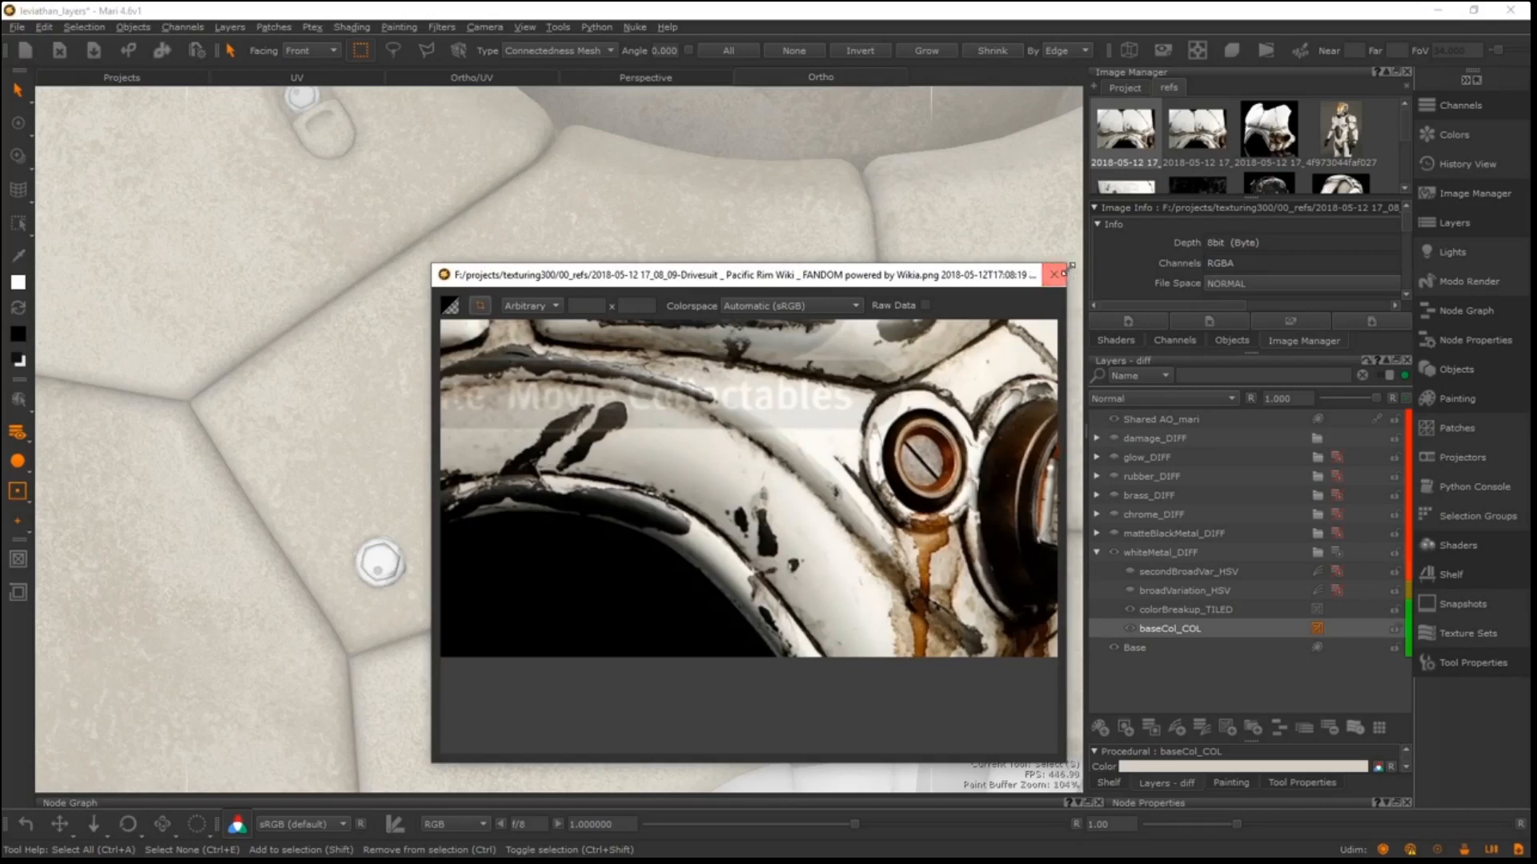
pyautogui.click(1057, 275)
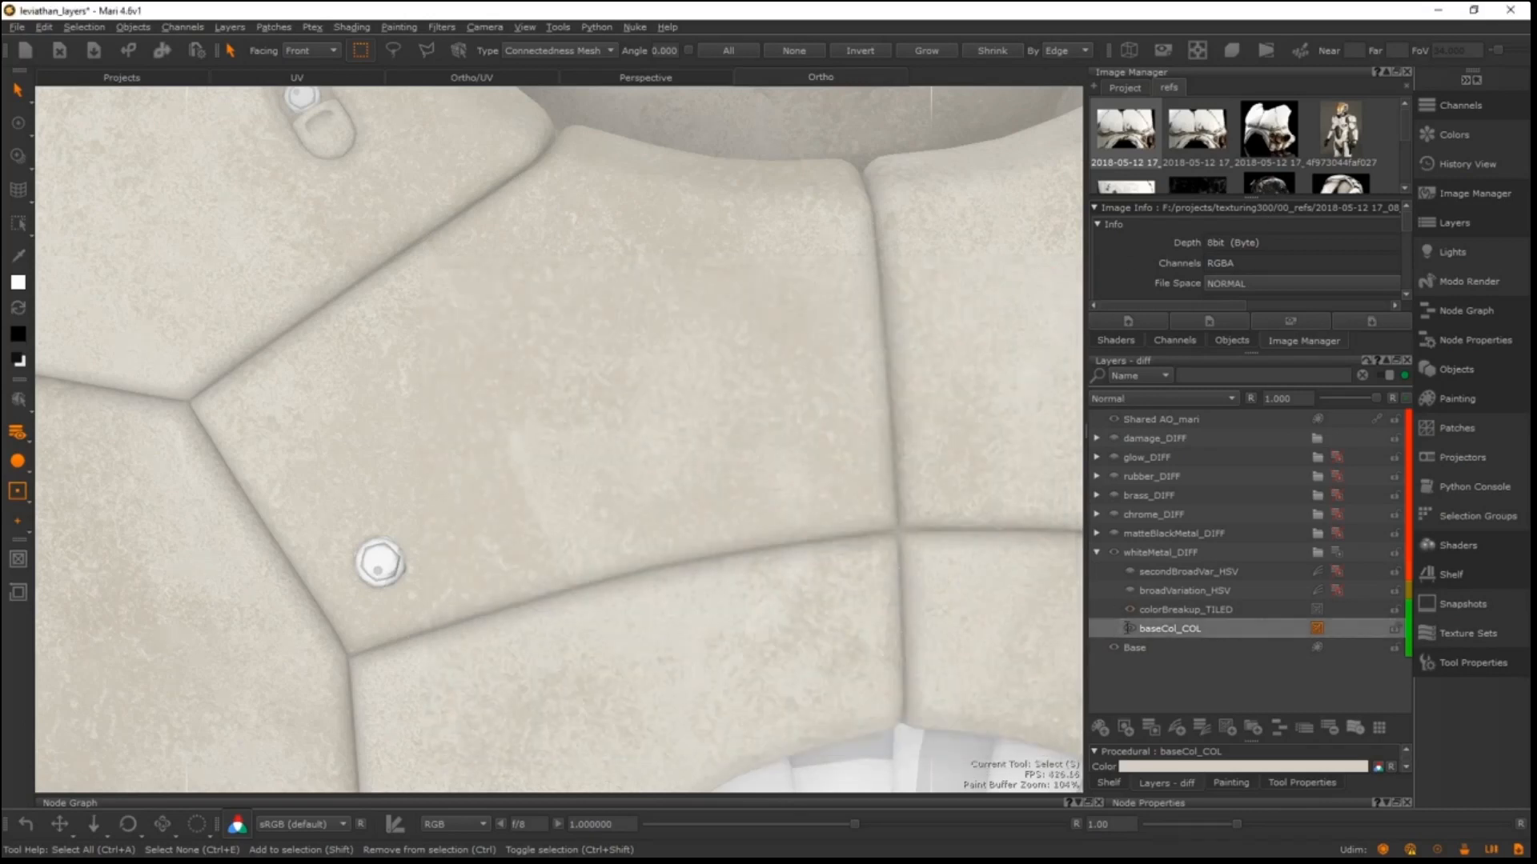
# - Turn on the broadVariation_HSV layer in the whiteMetal_DIFF group and compare the chest armour with and without it
pyautogui.click(1191, 610)
pyautogui.click(1137, 592)
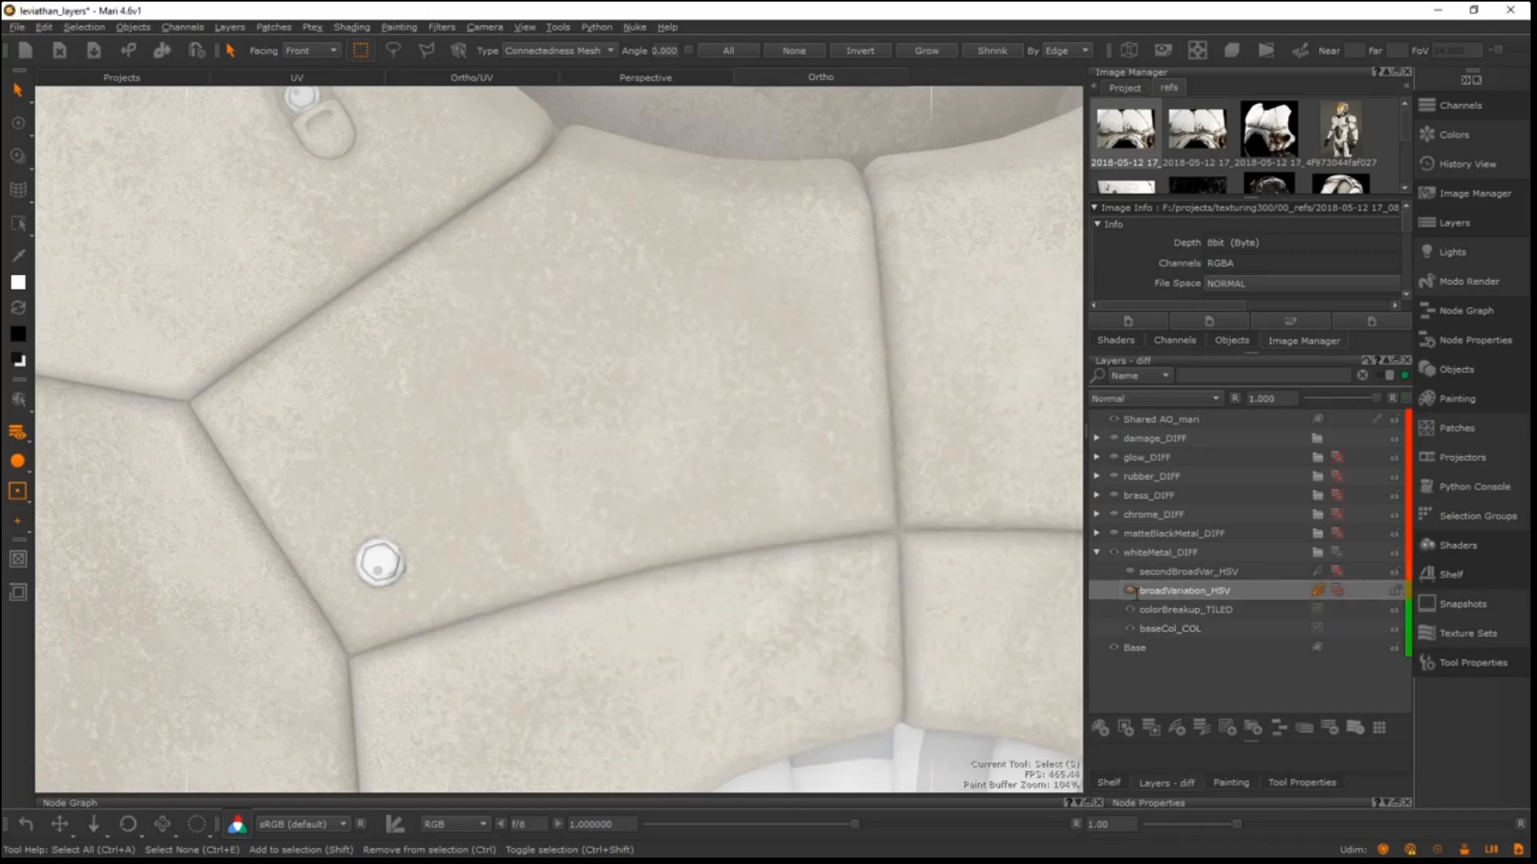
pyautogui.keyDown('alt'); pyautogui.moveTo(570, 410); pyautogui.dragTo(432, 416, button='right'); pyautogui.keyUp('alt')
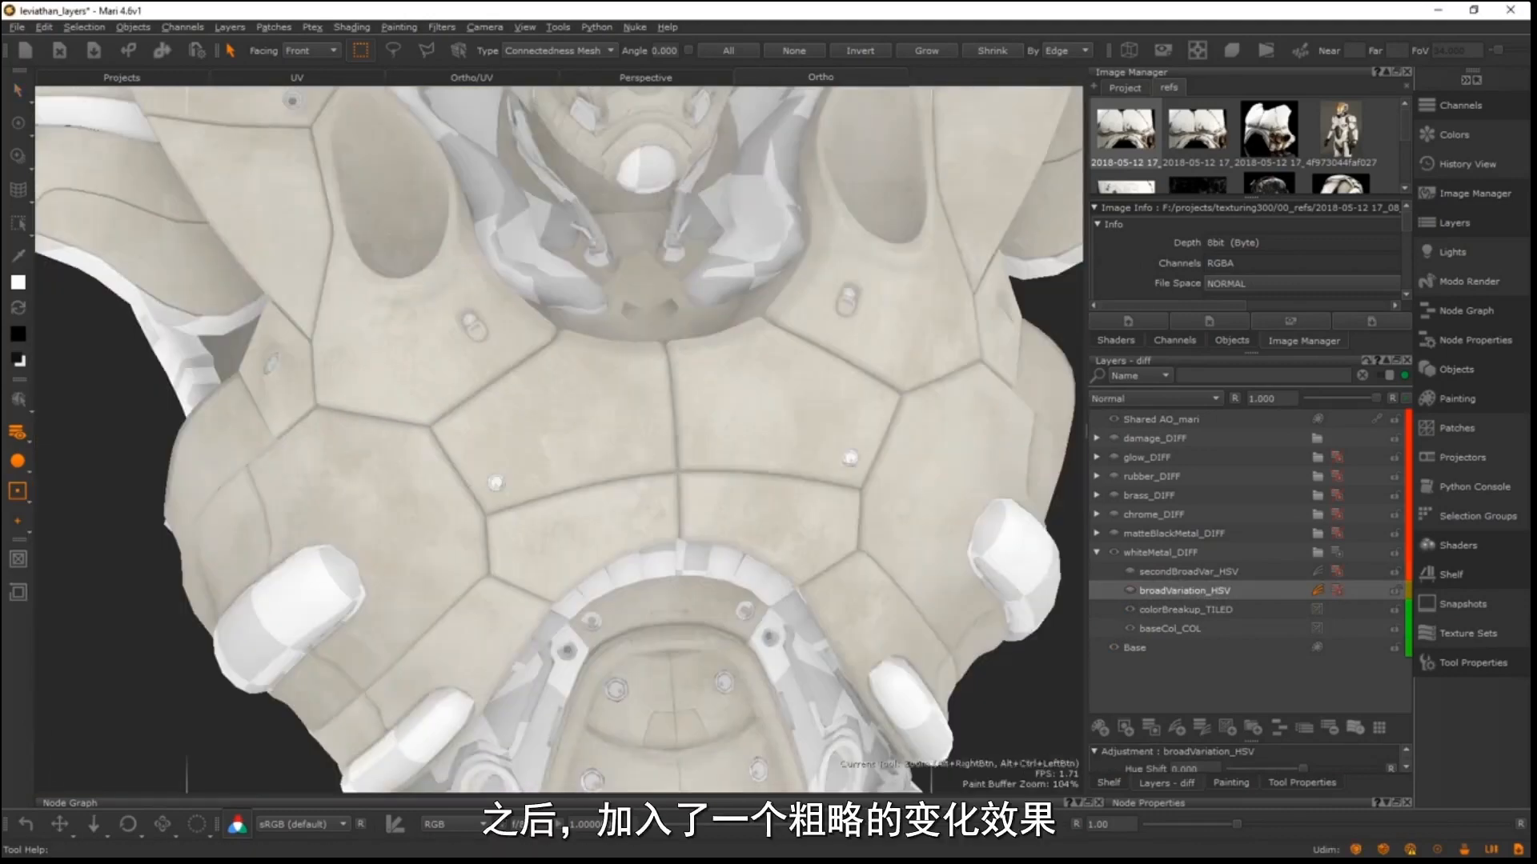
pyautogui.click(1130, 590)
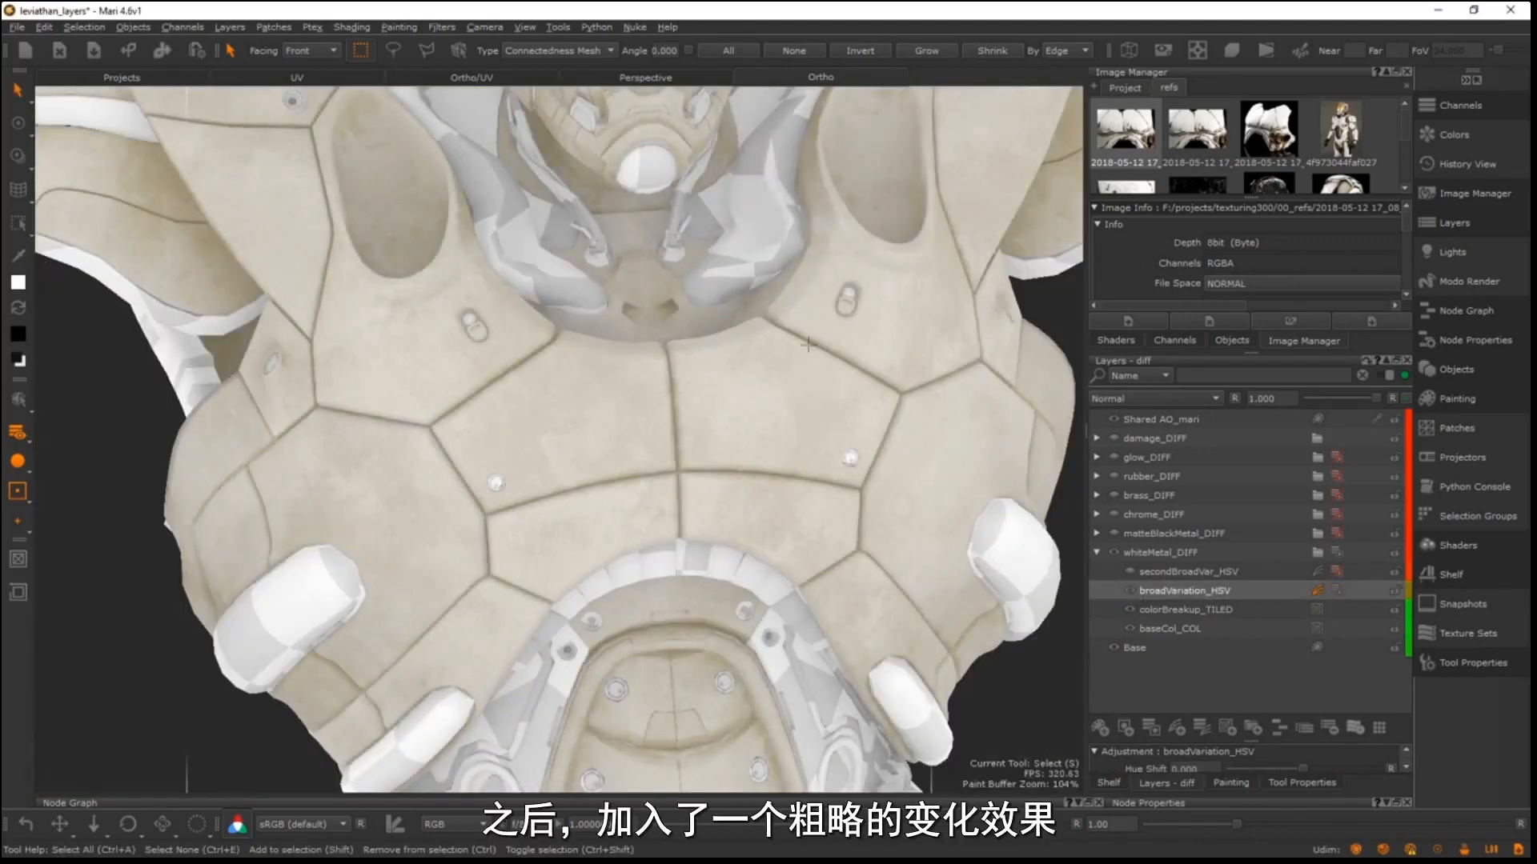
pyautogui.keyDown('alt'); pyautogui.moveTo(728, 426); pyautogui.dragTo(695, 436, button='right'); pyautogui.keyUp('alt')
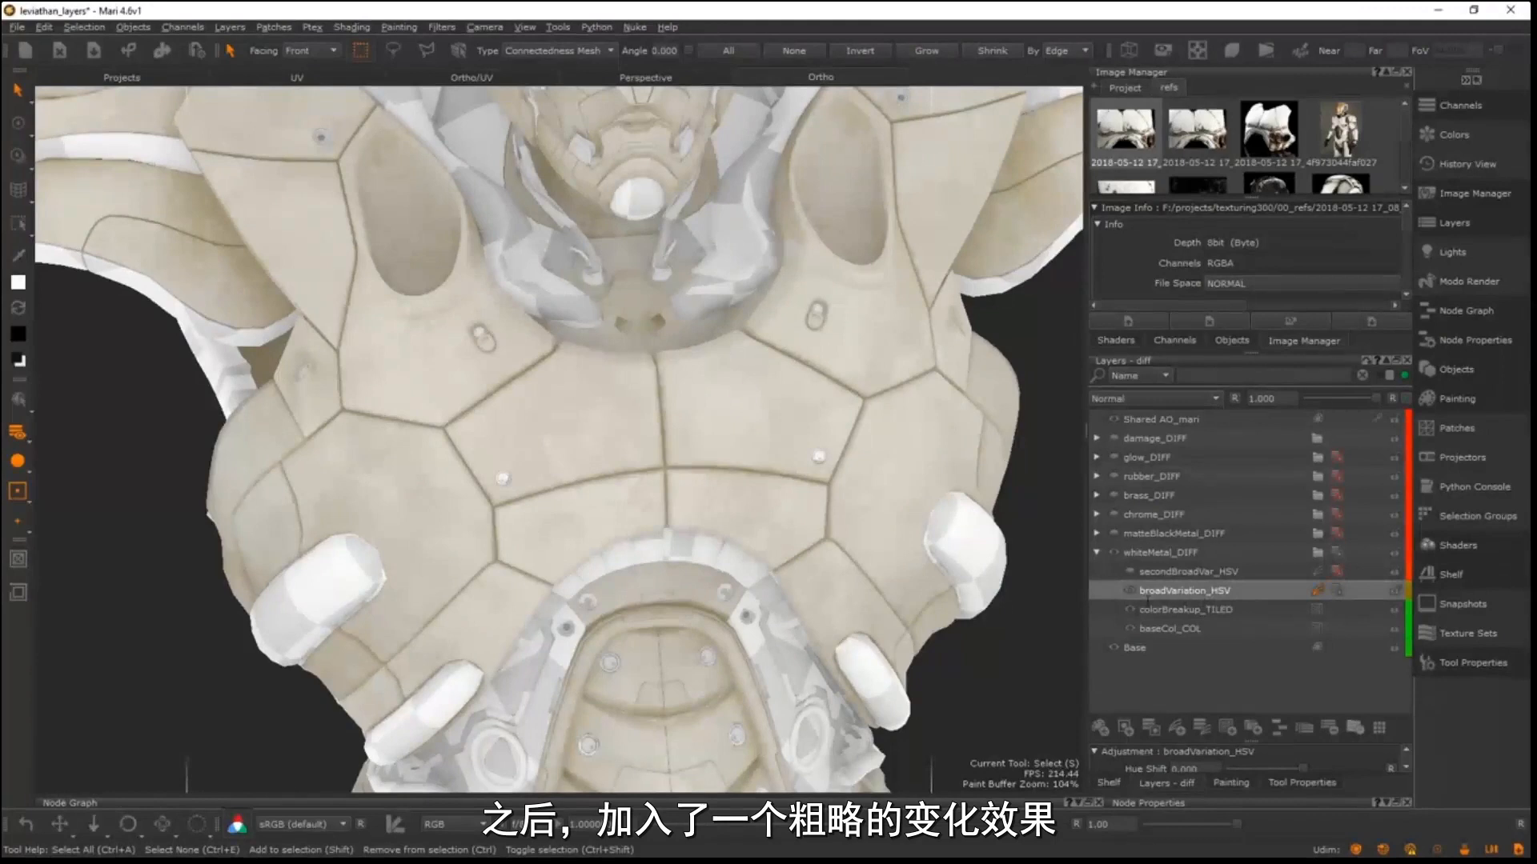
pyautogui.click(1129, 591)
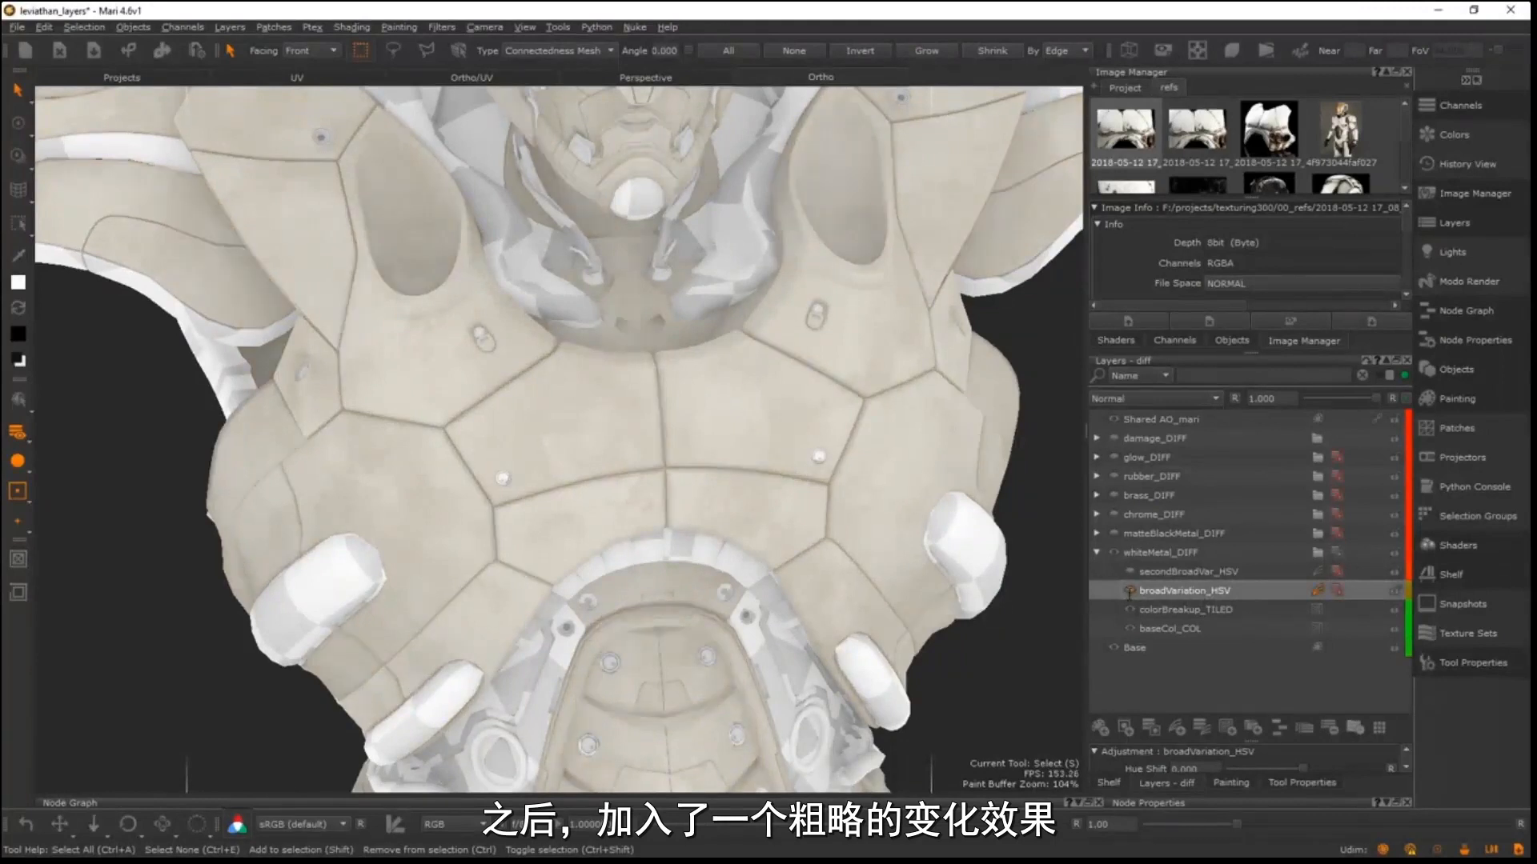
# - Open the mask stack of broadVariation_HSV and inspect its Shared AO_B and Levels layers
pyautogui.click(1335, 589)
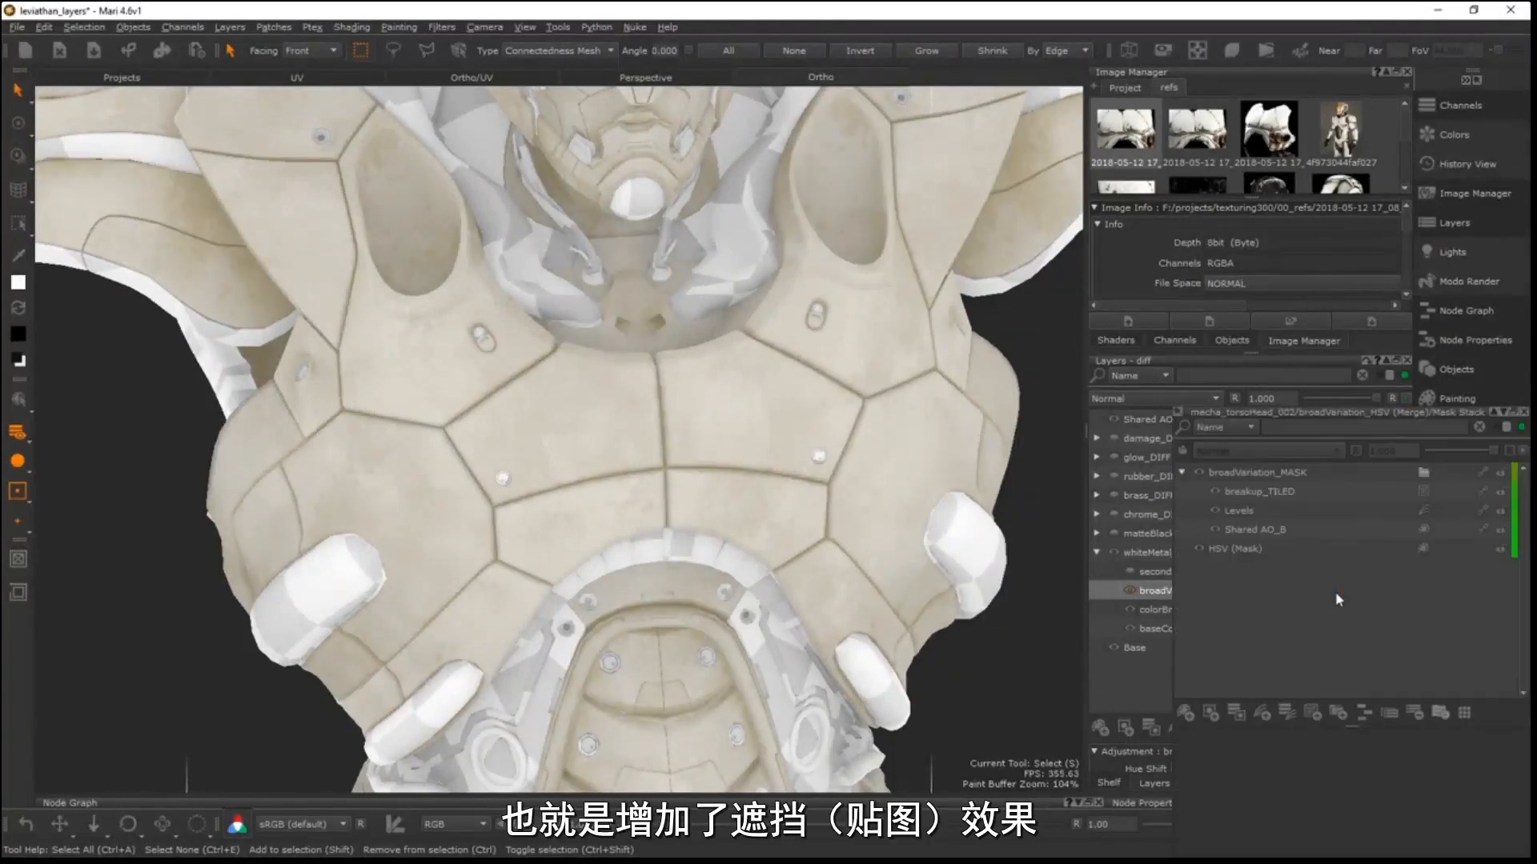
pyautogui.click(1263, 493)
pyautogui.click(1254, 534)
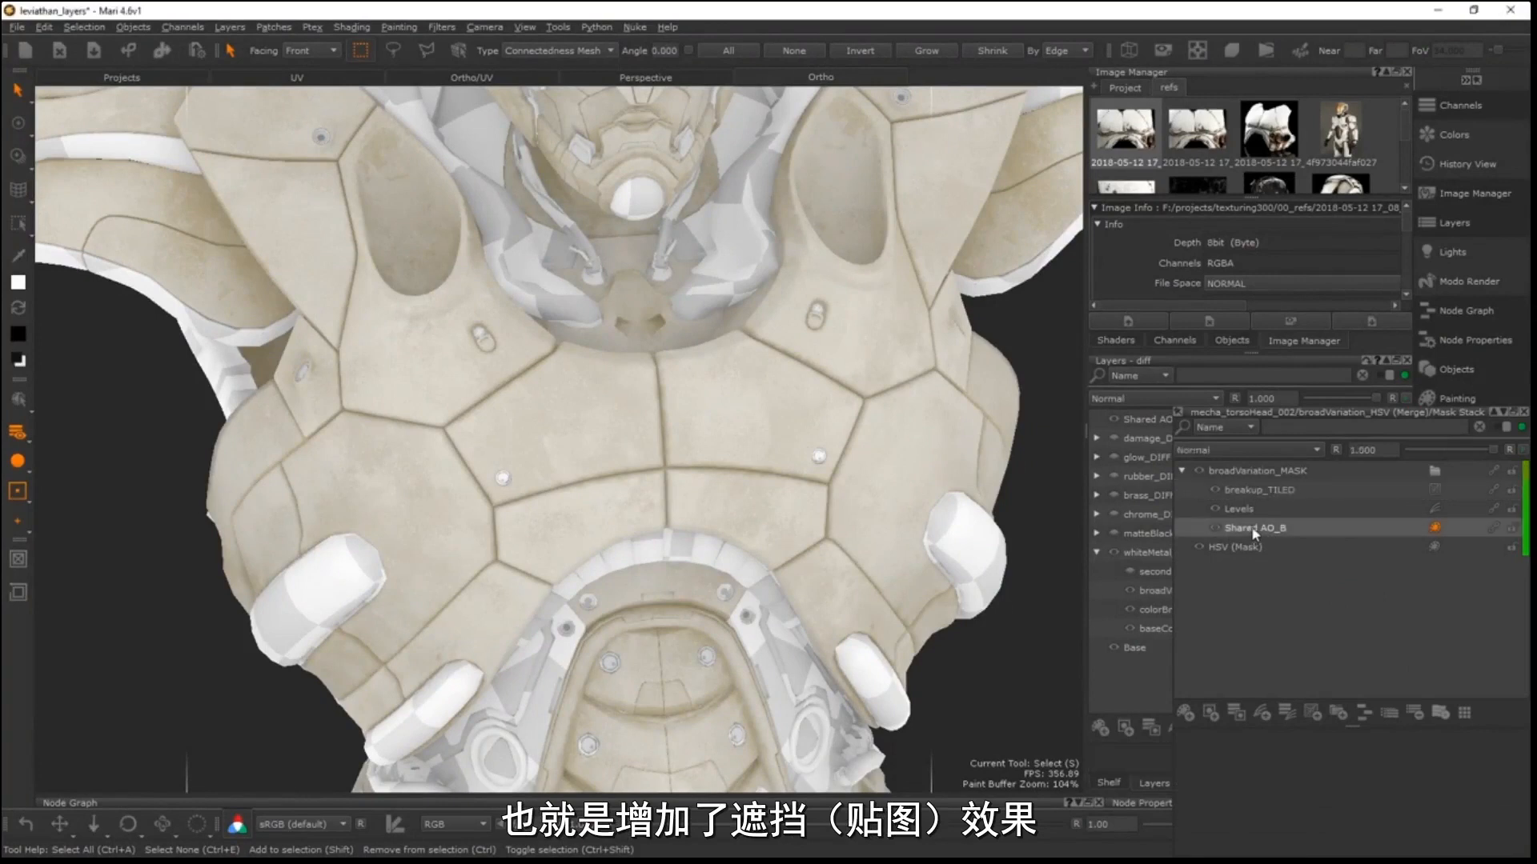
pyautogui.click(1255, 518)
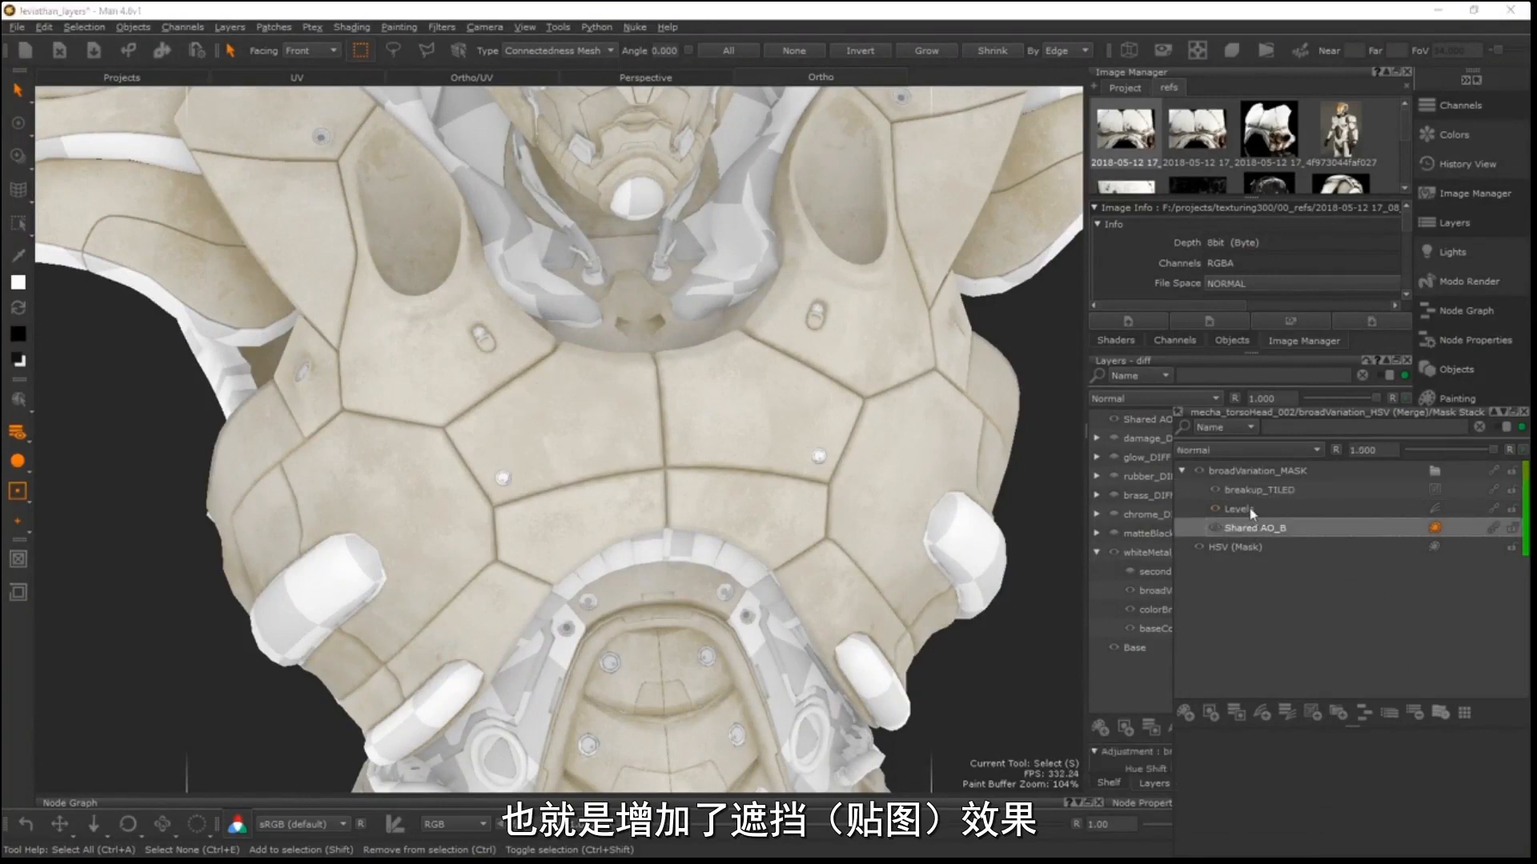
pyautogui.click(1257, 509)
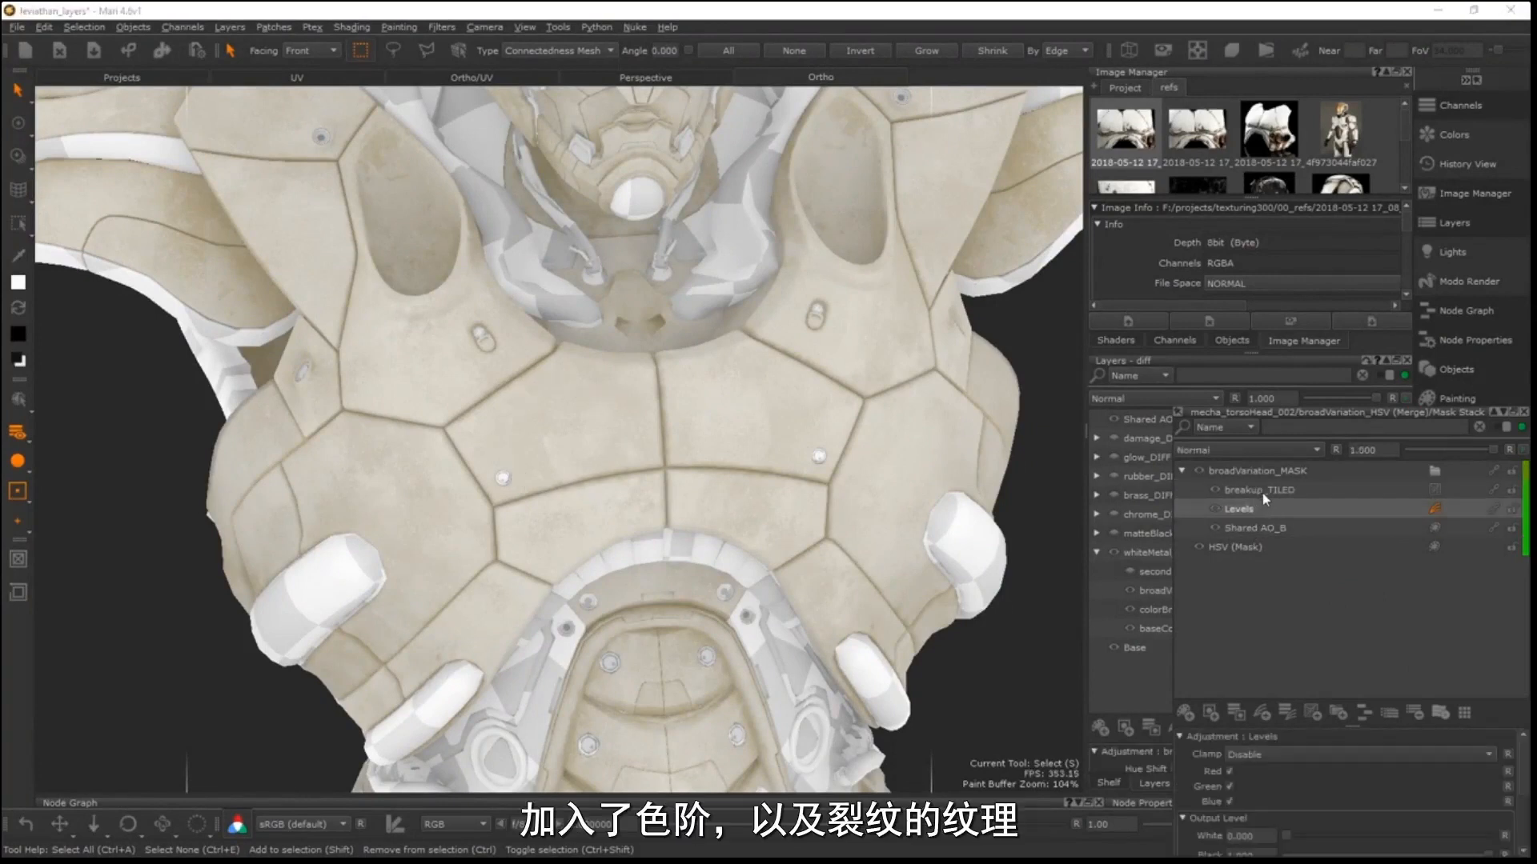
# - Try different opacities for the breakup_TILED mask layer, down to 0, and close the mask stack
pyautogui.click(1281, 489)
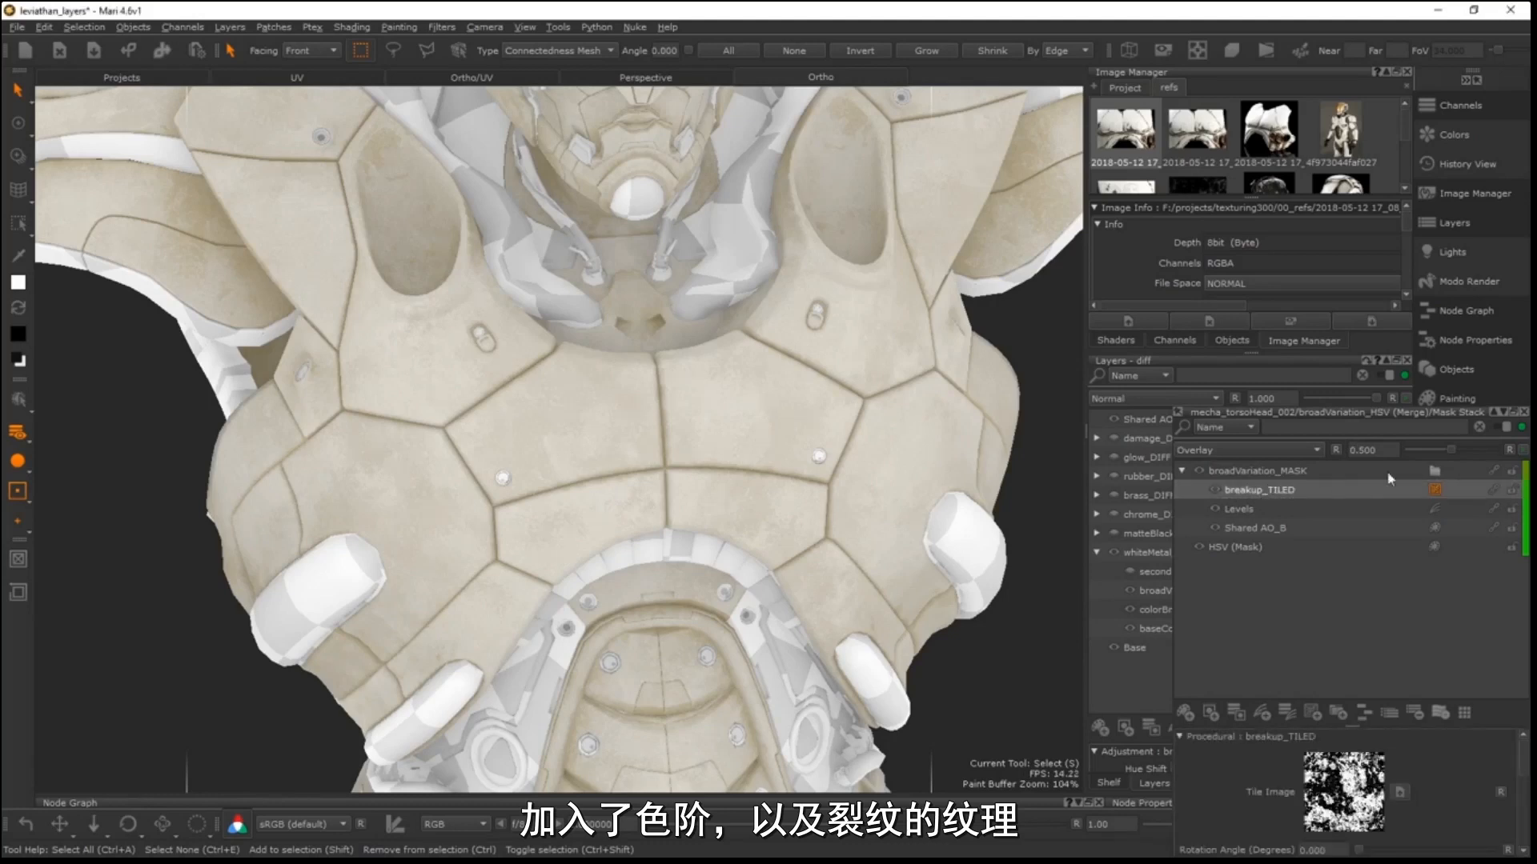
pyautogui.moveTo(1452, 450); pyautogui.dragTo(1492, 450)
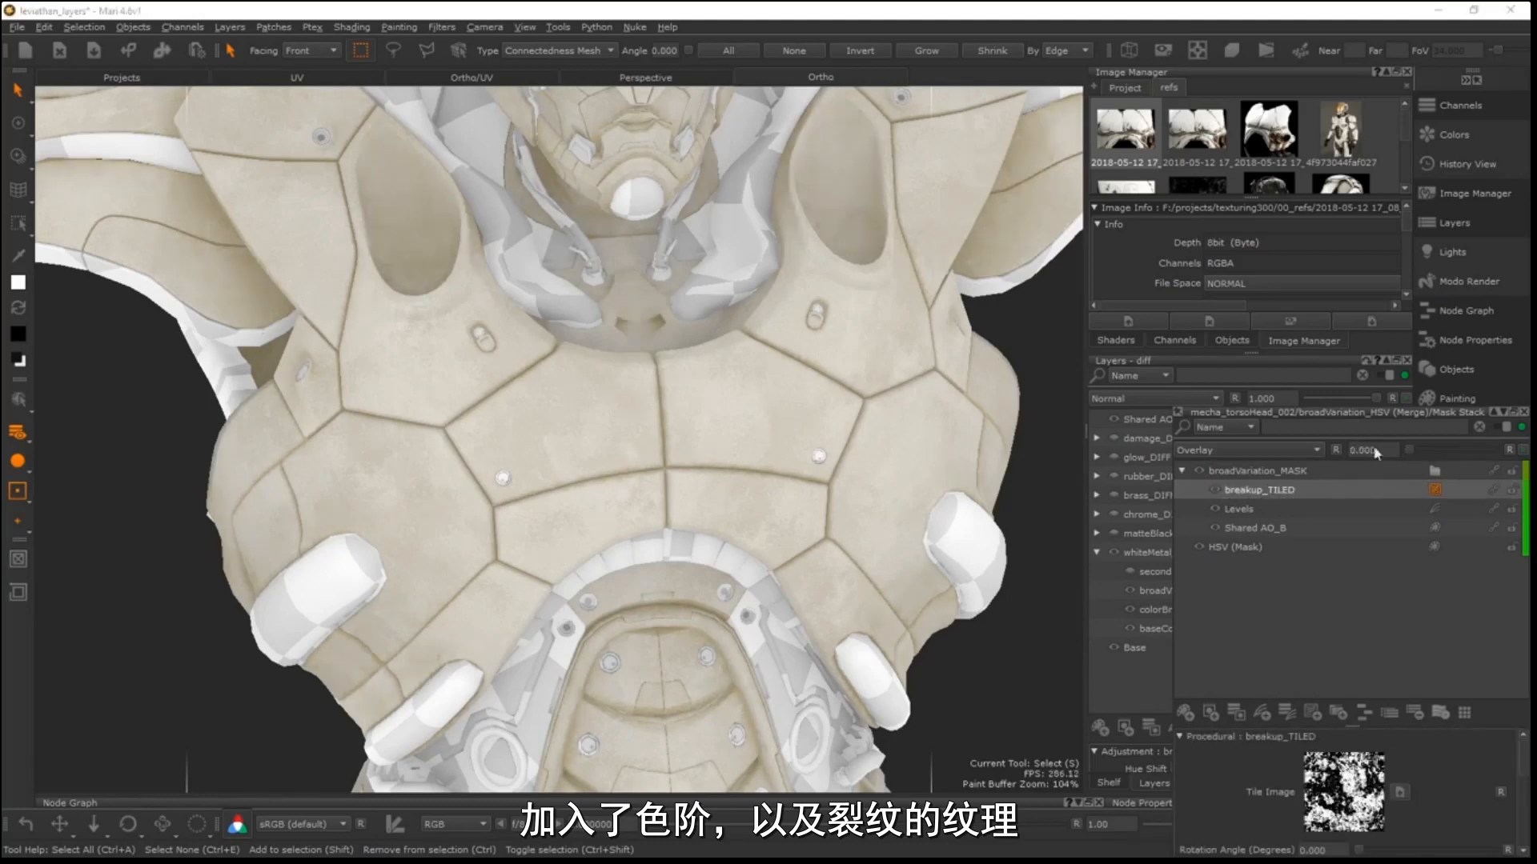
pyautogui.press('z')
pyautogui.click(1523, 413)
# - Turn on the secondBroadVar_HSV layer and view its effect across the torso and shoulders
pyautogui.keyDown('alt'); pyautogui.moveTo(565, 274); pyautogui.dragTo(1009, 485, button='middle'); pyautogui.keyUp('alt')
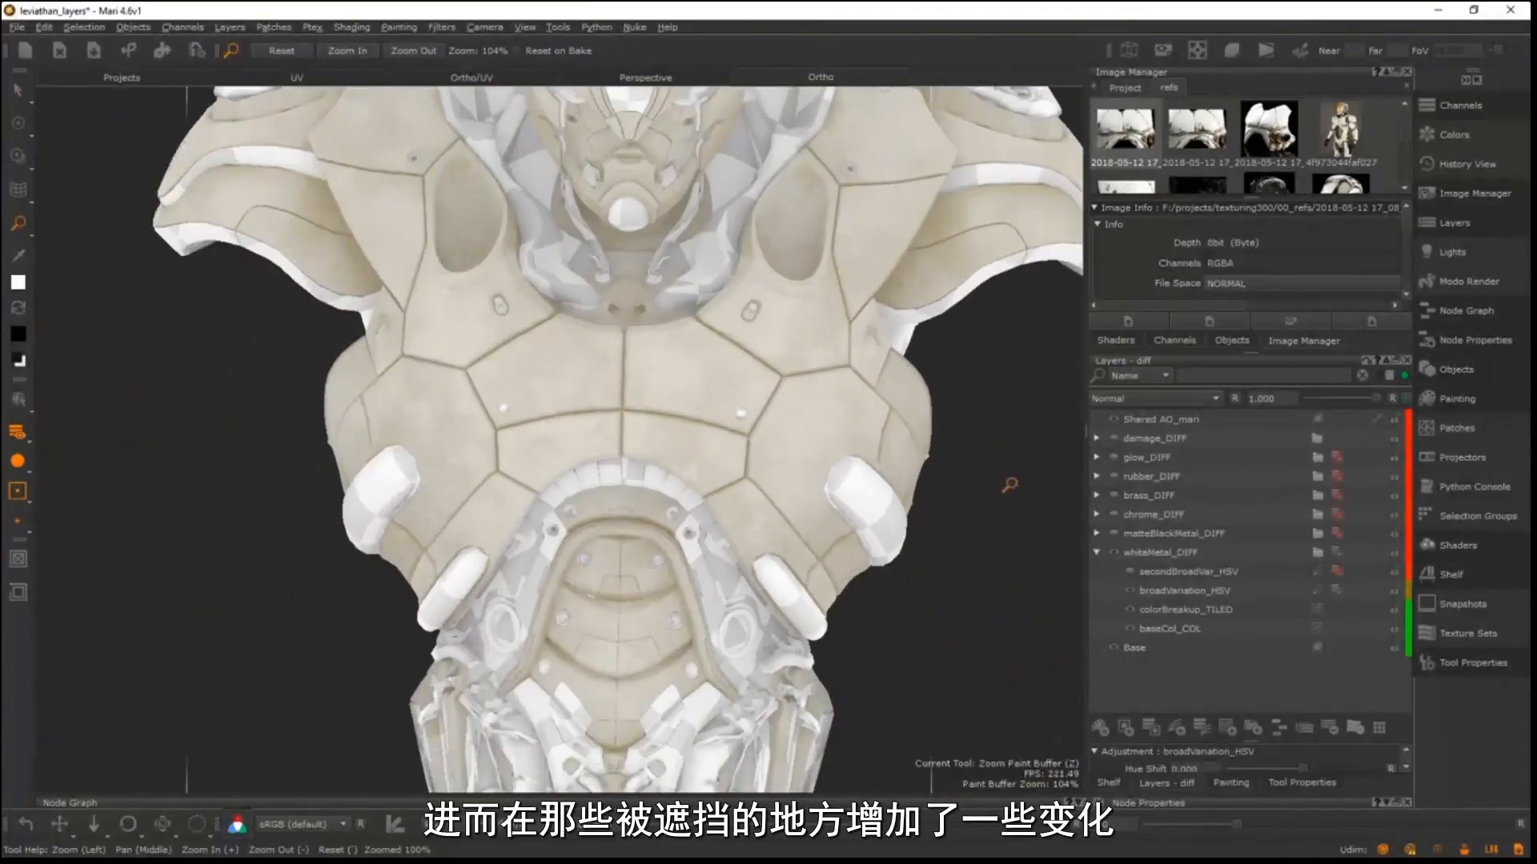
pyautogui.click(1129, 572)
pyautogui.keyDown('alt'); pyautogui.moveTo(773, 429); pyautogui.dragTo(631, 394, button='right'); pyautogui.keyUp('alt')
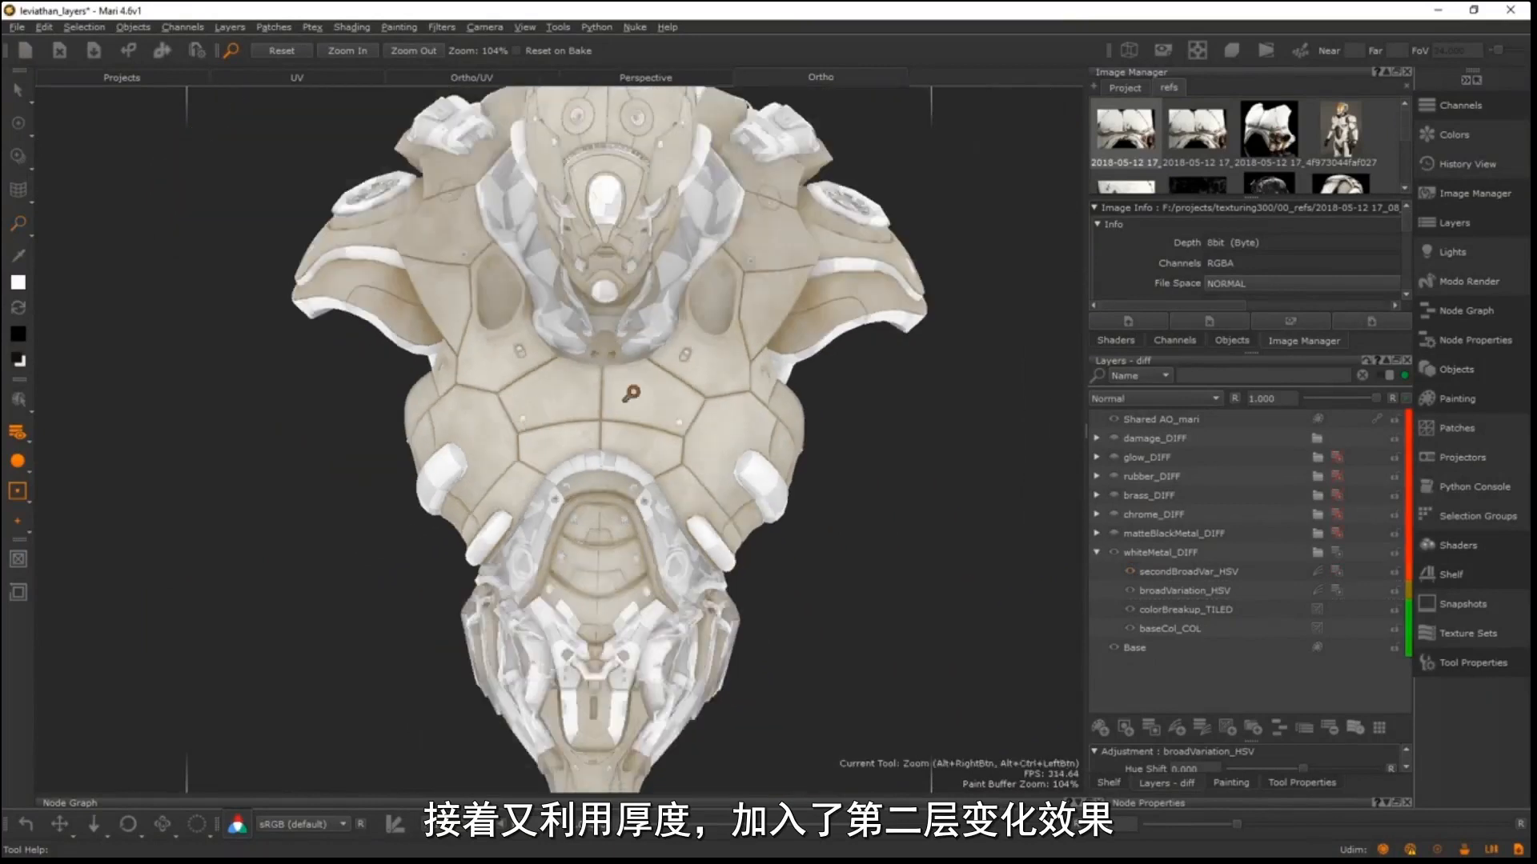
pyautogui.keyDown('alt'); pyautogui.moveTo(631, 393); pyautogui.dragTo(748, 454); pyautogui.keyUp('alt')
pyautogui.keyDown('alt'); pyautogui.moveTo(747, 454); pyautogui.dragTo(727, 416, button='right'); pyautogui.keyUp('alt')
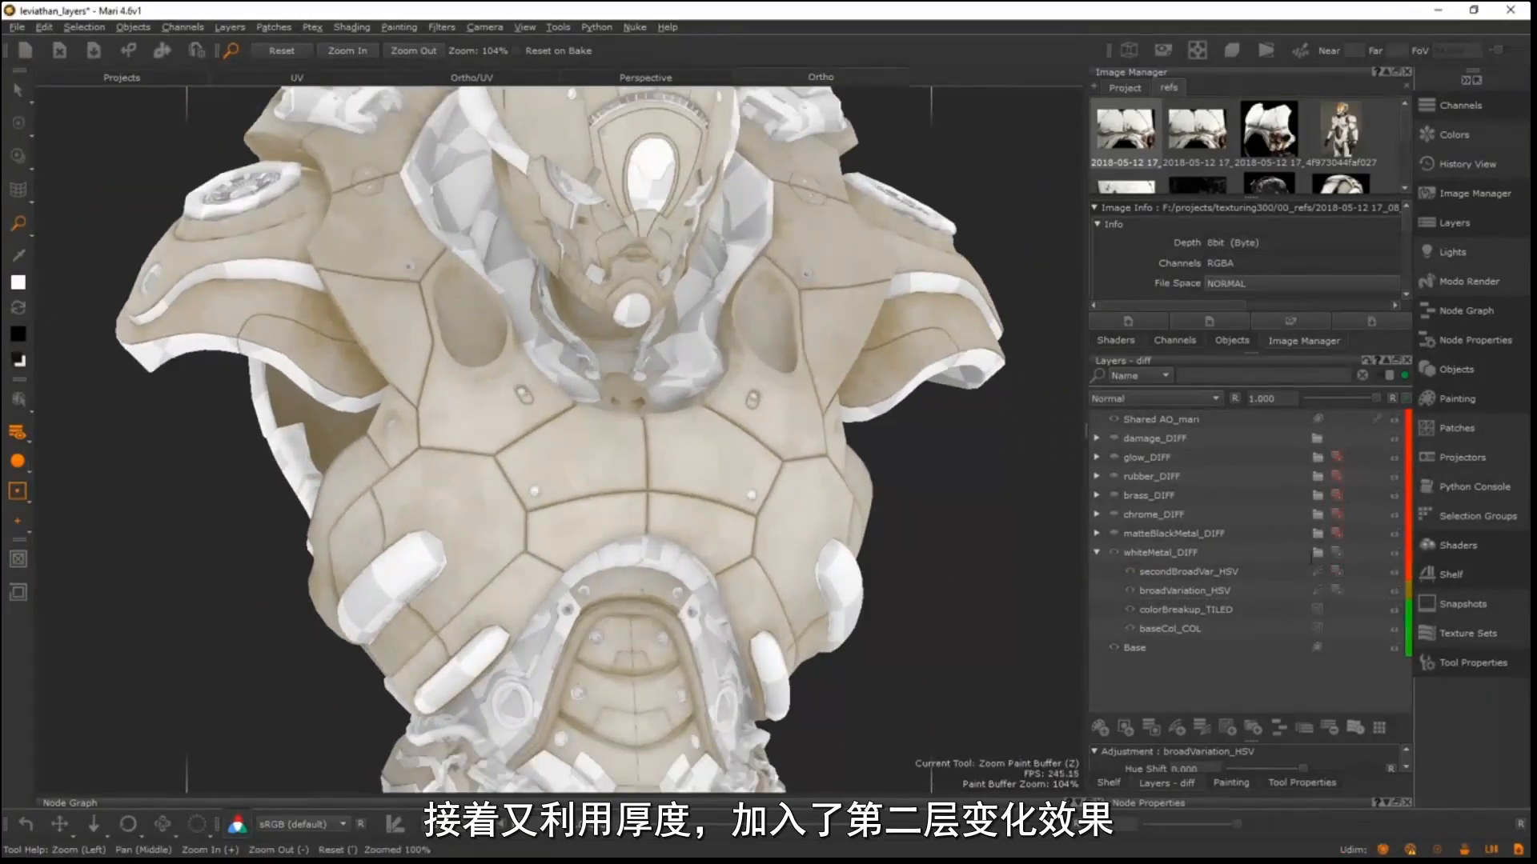
# - Open the mask stack of secondBroadVar_HSV, inspect its Shared thickness_A layer, and close the stack
pyautogui.click(1339, 571)
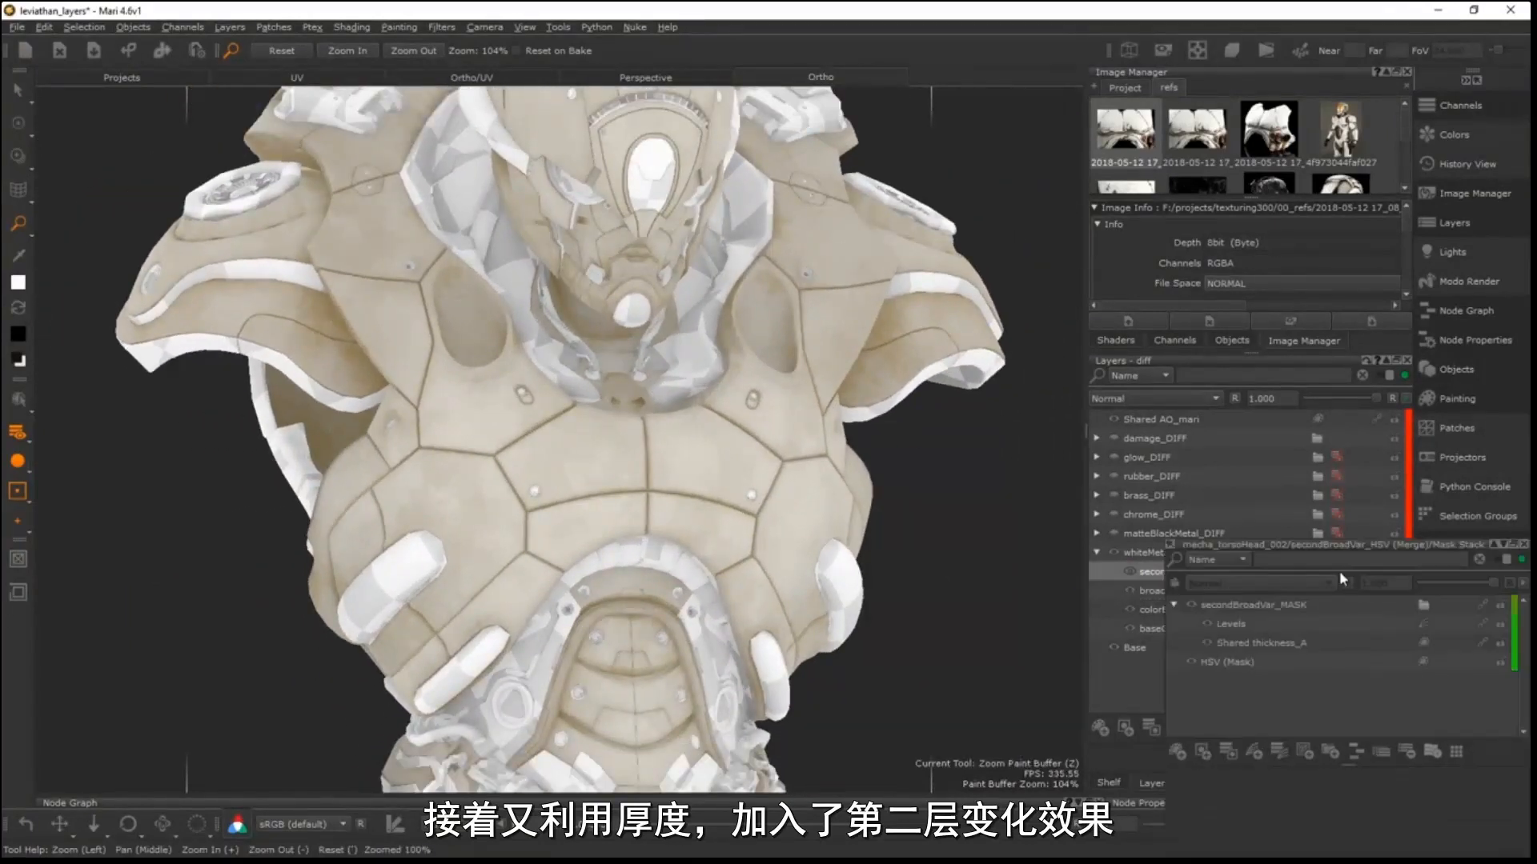
pyautogui.click(1271, 641)
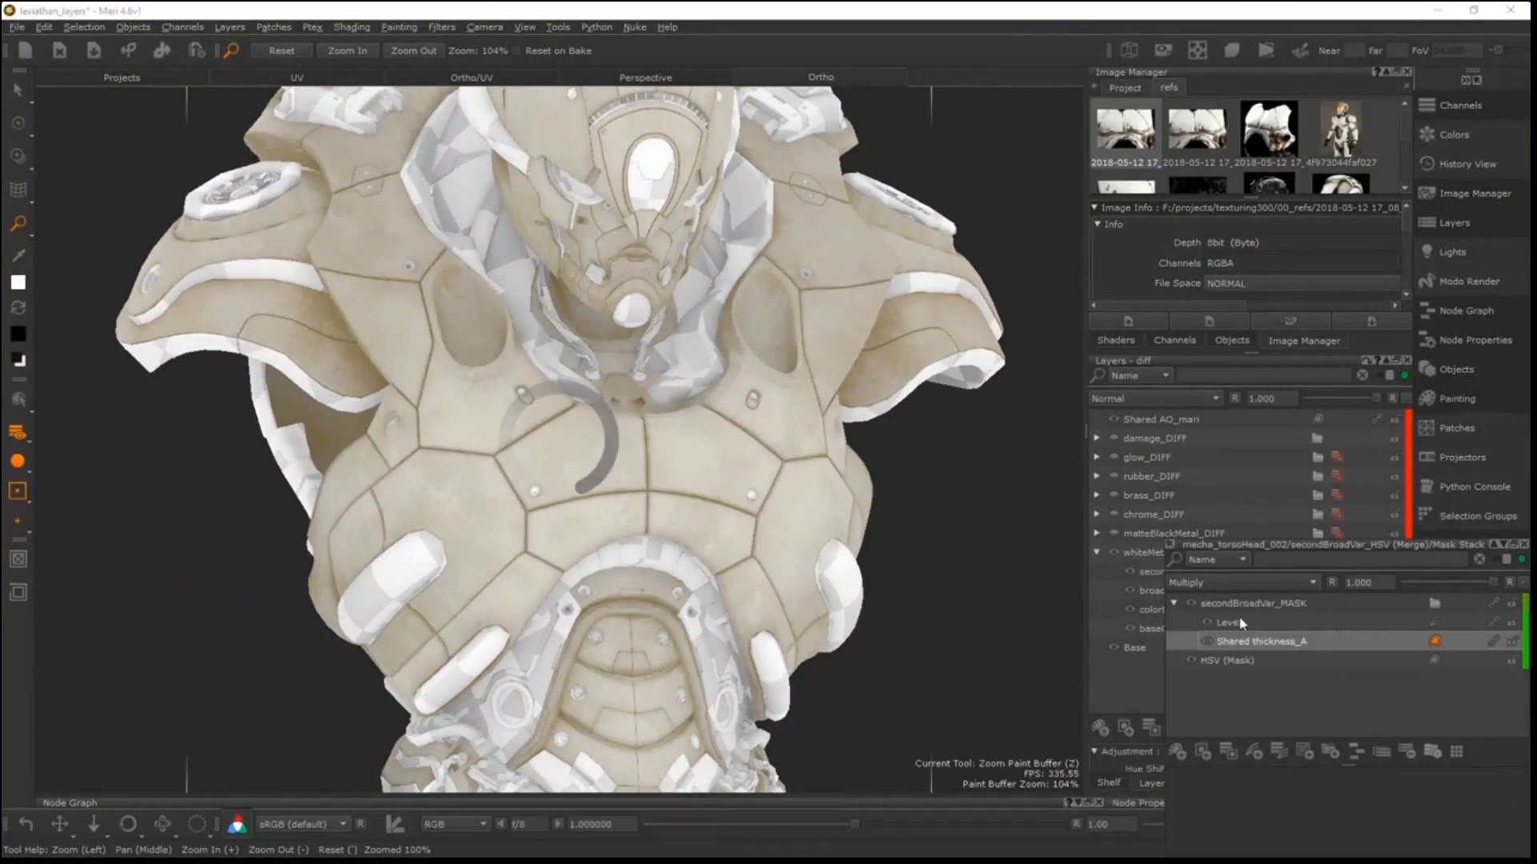
pyautogui.click(1523, 546)
# - Reveal the secondBroadVar_HSV adjustment settings and undo the trial Hue Shift and Value Scale changes
pyautogui.click(1185, 570)
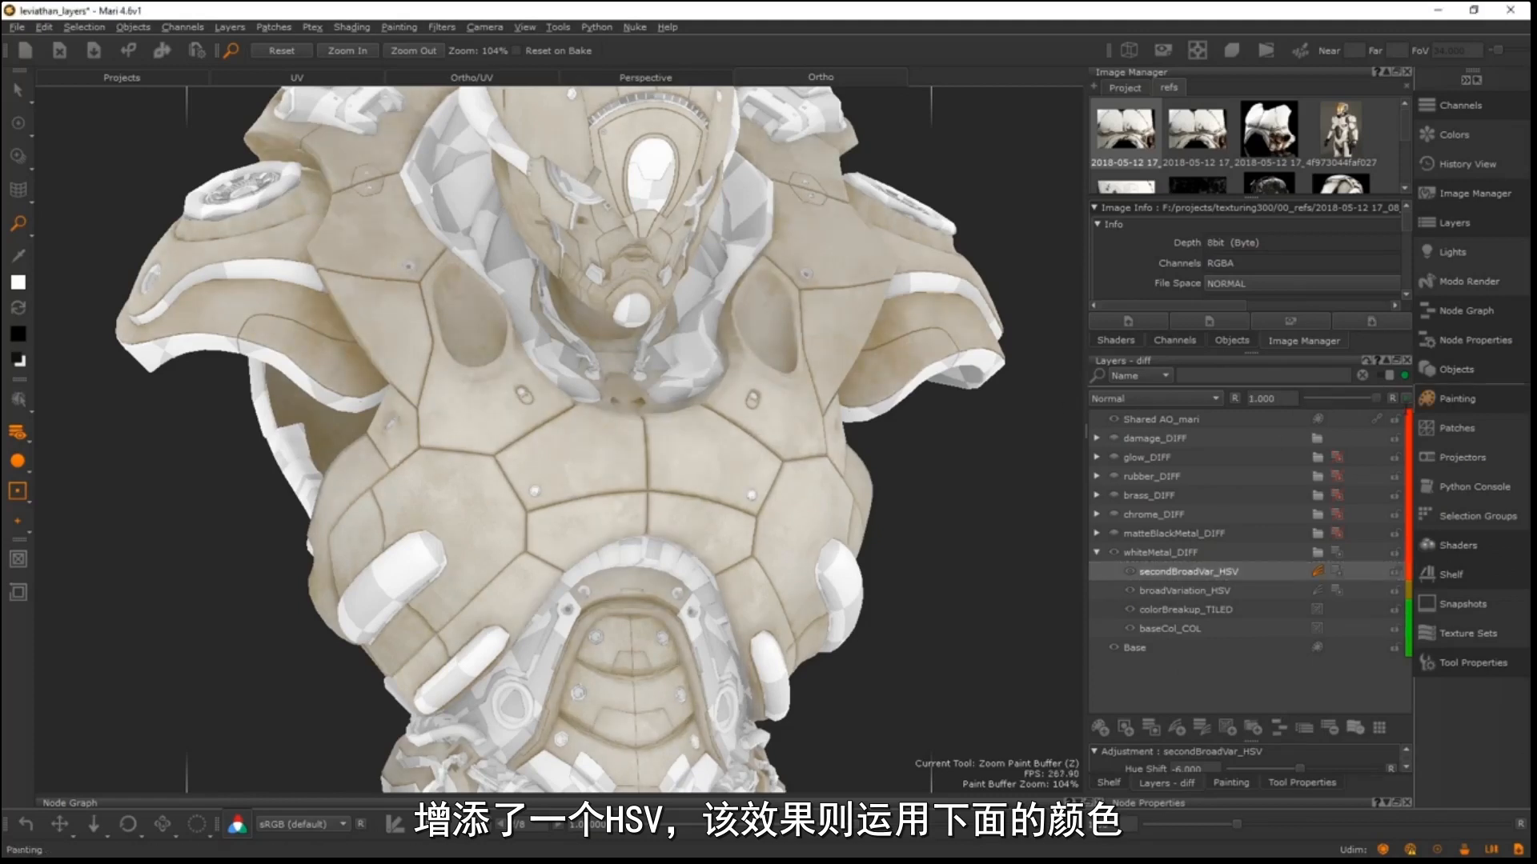
pyautogui.scroll(-5, 702, 412)
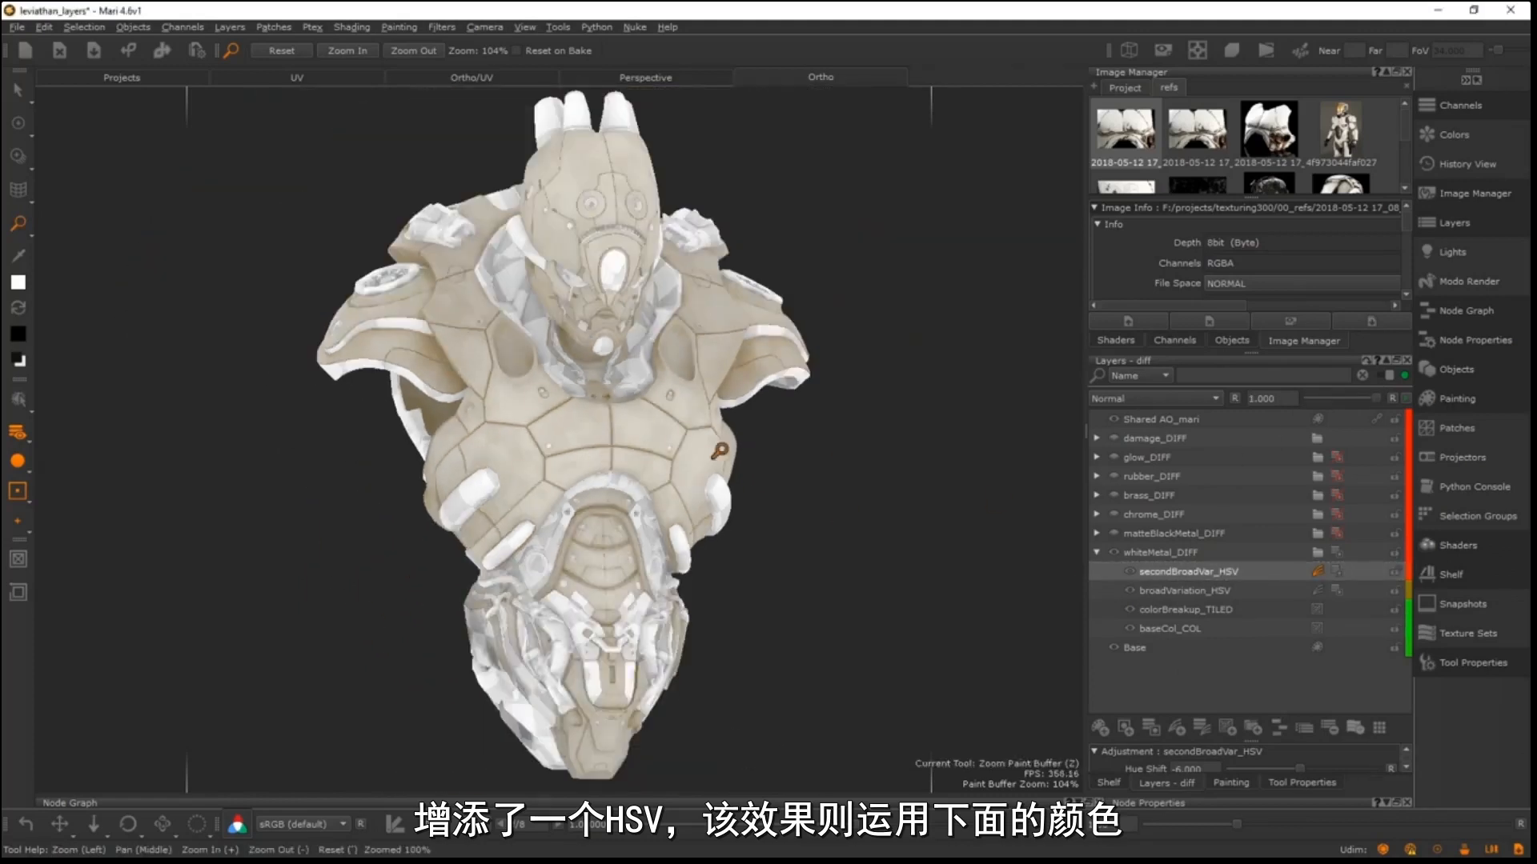
pyautogui.scroll(5, 719, 450)
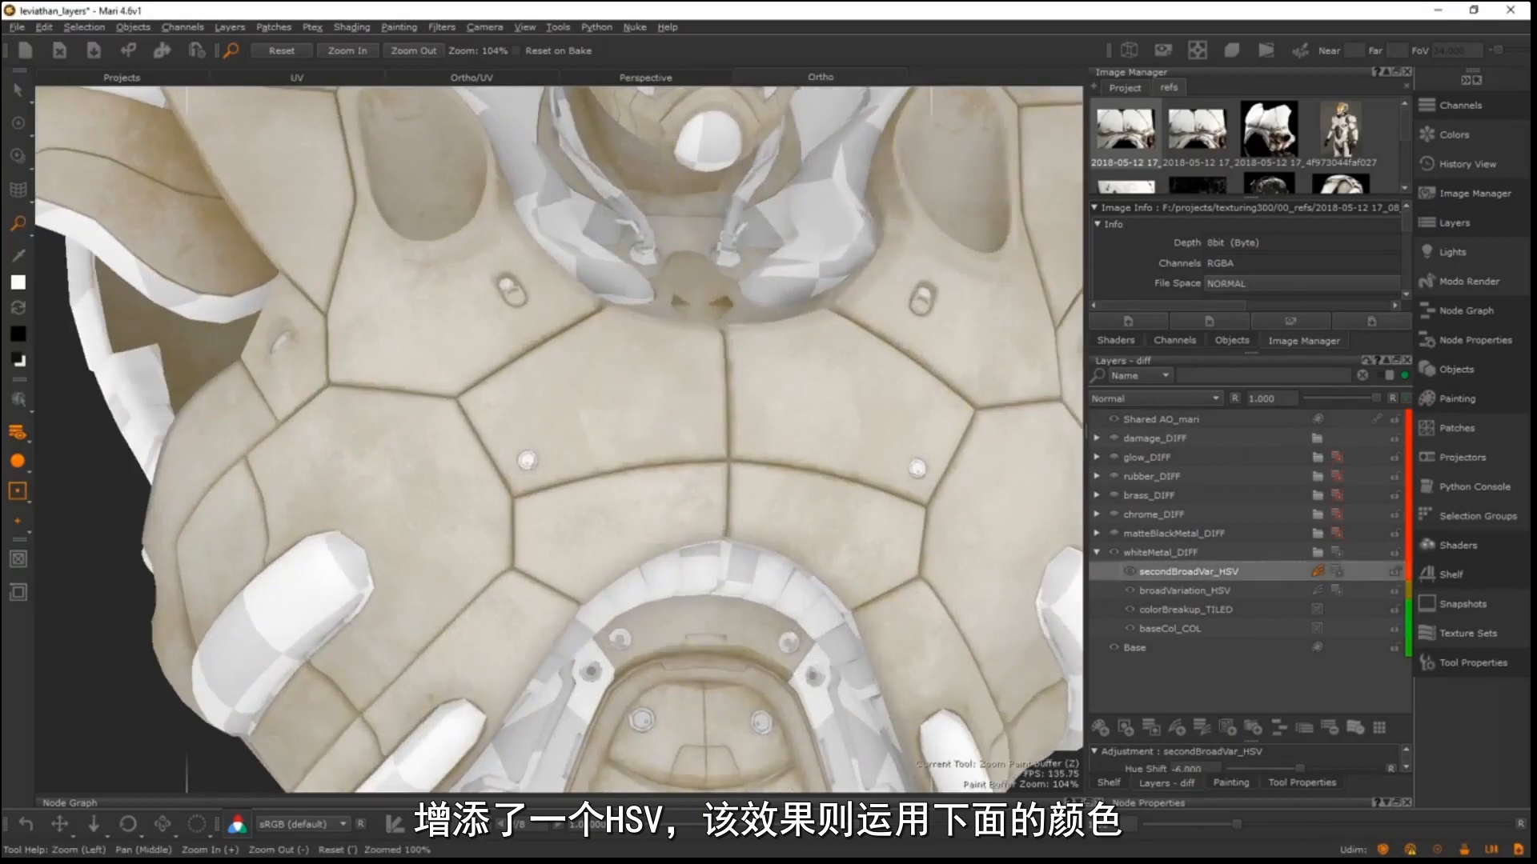
pyautogui.moveTo(1257, 750); pyautogui.dragTo(1304, 661)
pyautogui.hotkey('ctrl', 'z')
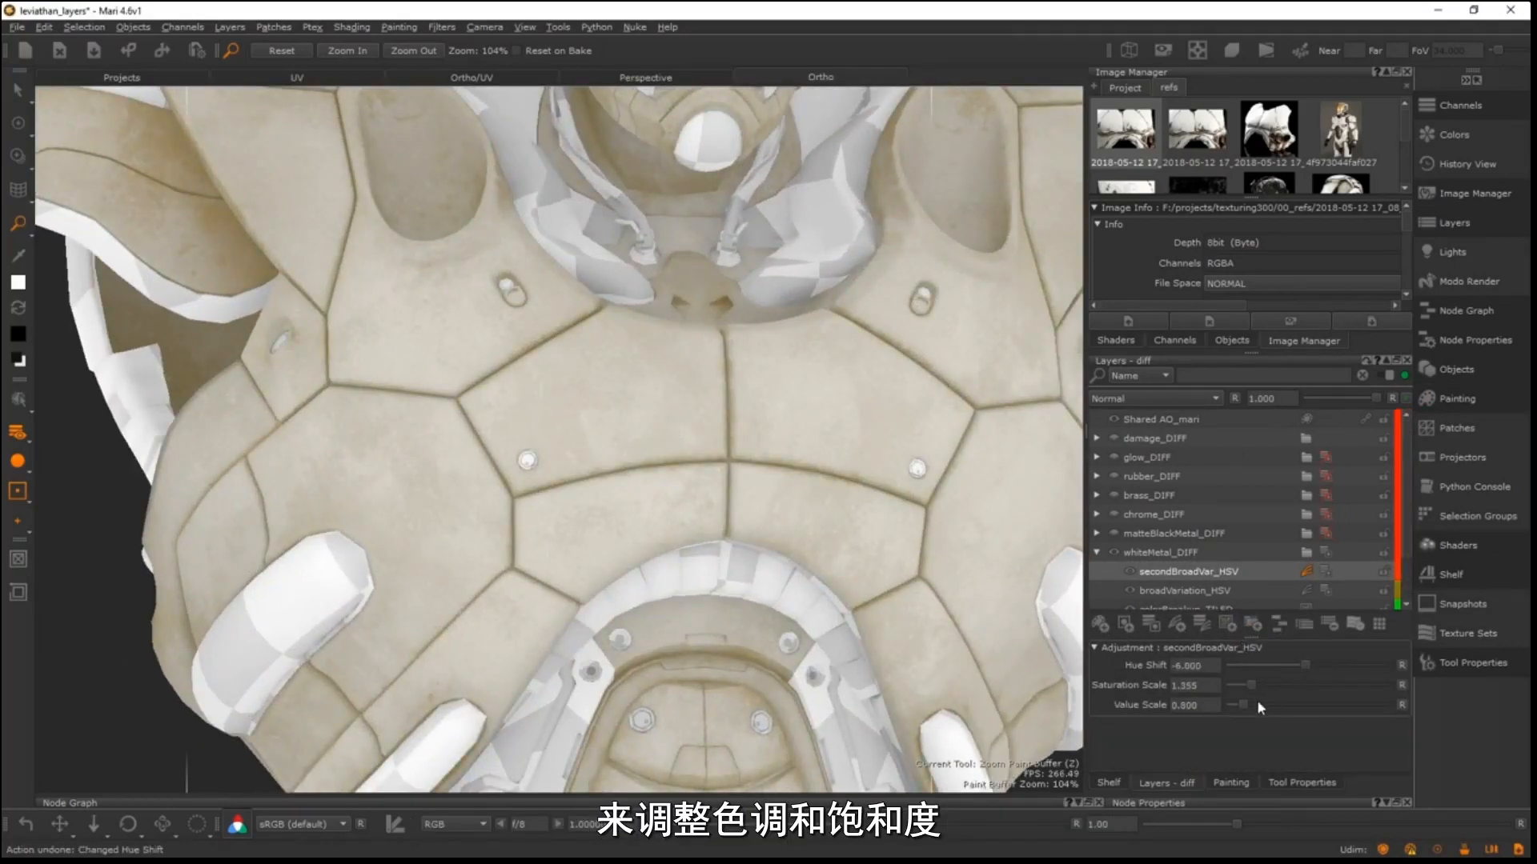
pyautogui.hotkey('ctrl', 'z')
# - Examine the white metal's overall colour with both broad variations, from the full bust to the chest plates
pyautogui.scroll(-8, 677, 432)
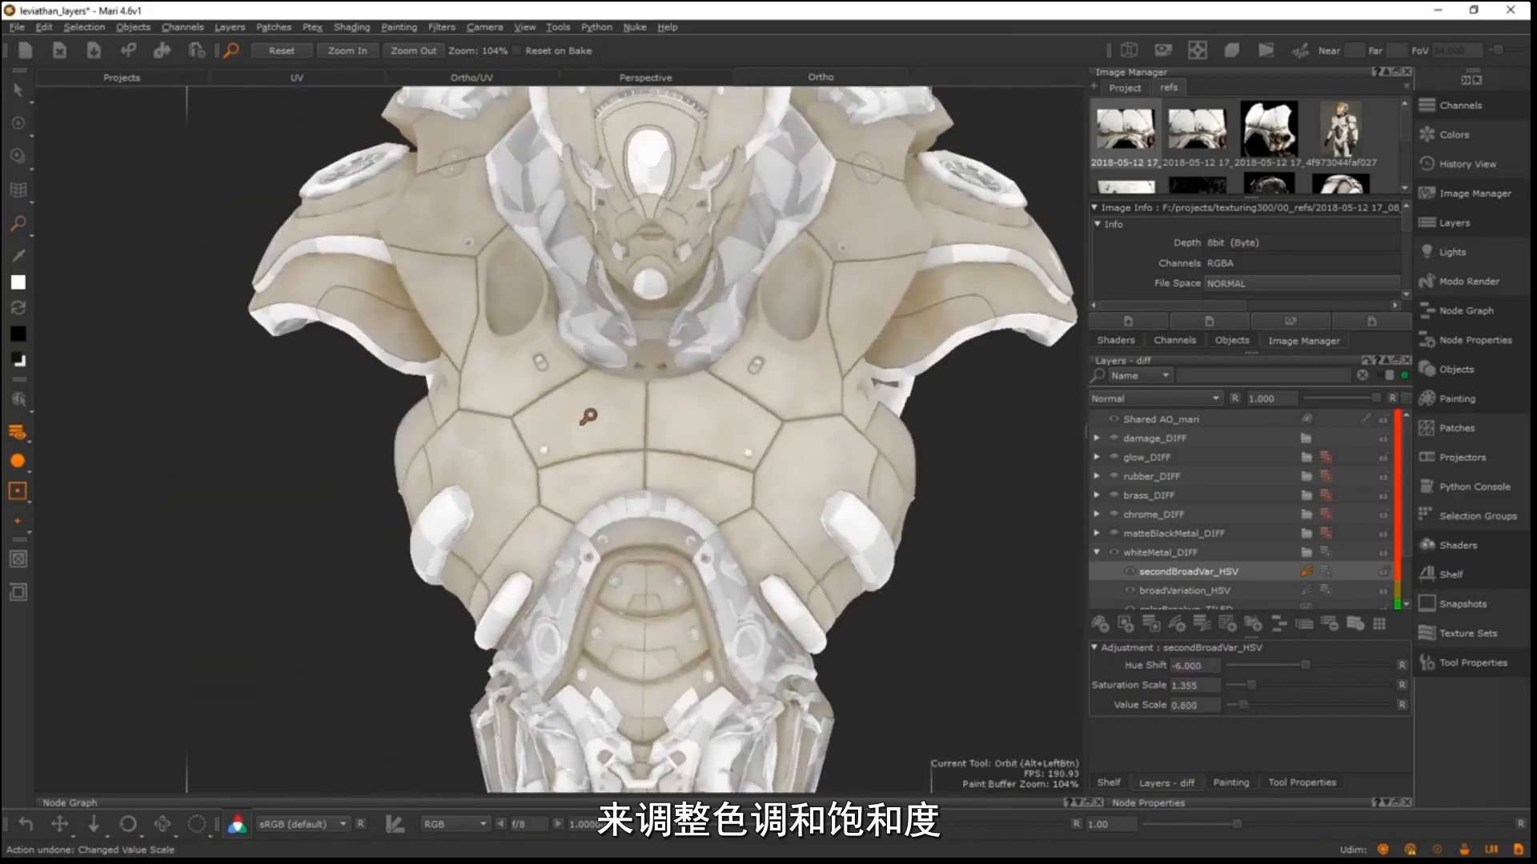
pyautogui.keyDown('alt'); pyautogui.moveTo(578, 421); pyautogui.dragTo(573, 393, button='middle'); pyautogui.keyUp('alt')
pyautogui.keyDown('alt'); pyautogui.moveTo(573, 393); pyautogui.dragTo(585, 393); pyautogui.keyUp('alt')
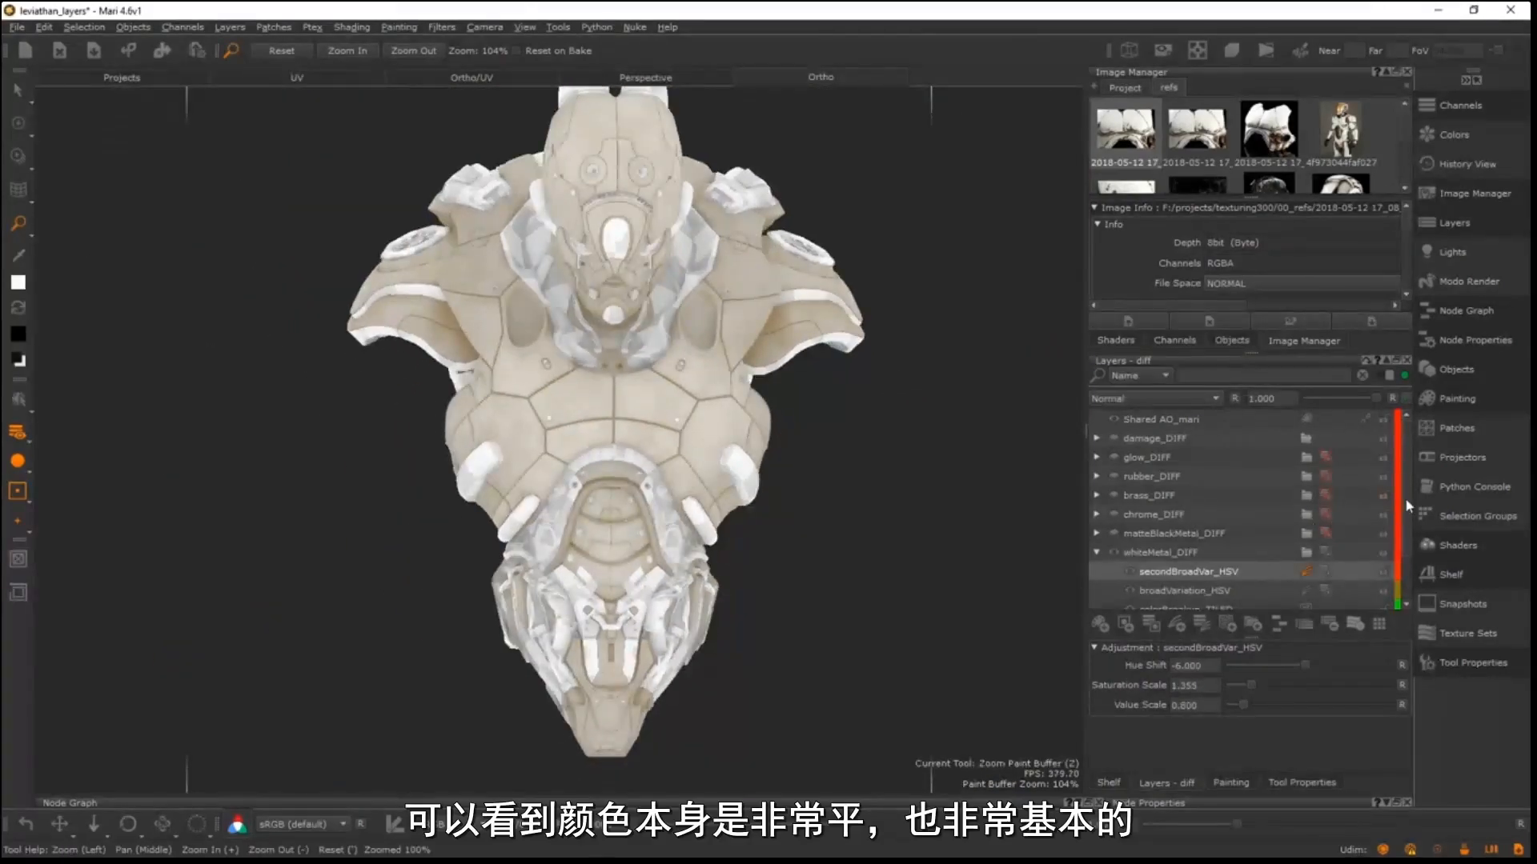
pyautogui.scroll(-3, 1169, 544)
pyautogui.keyDown('alt'); pyautogui.moveTo(766, 436); pyautogui.dragTo(784, 457, button='middle'); pyautogui.keyUp('alt')
pyautogui.keyDown('alt'); pyautogui.moveTo(786, 458); pyautogui.dragTo(687, 429); pyautogui.keyUp('alt')
pyautogui.scroll(5, 687, 430)
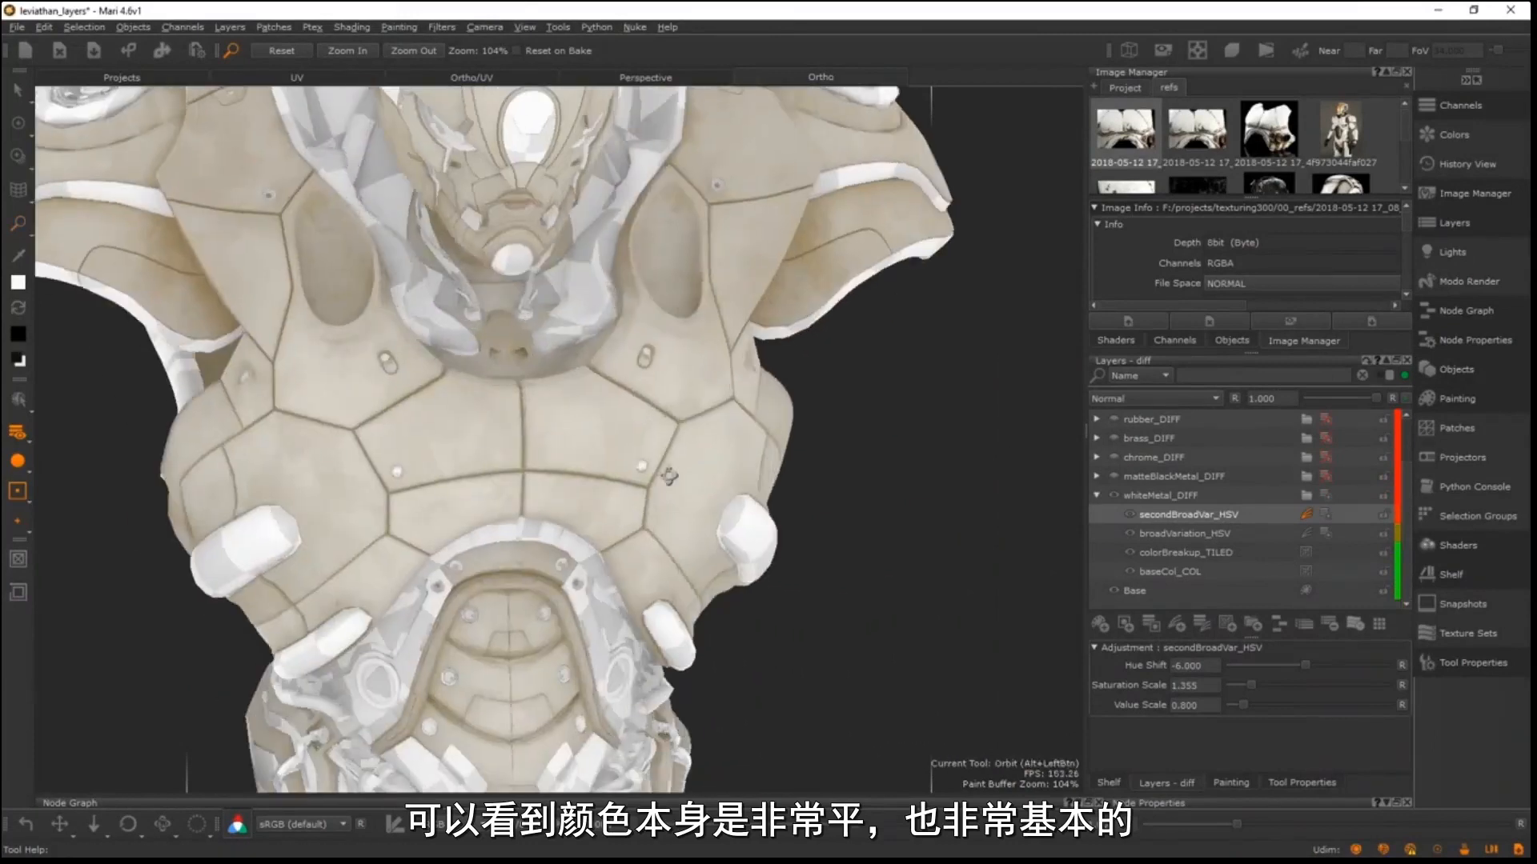
pyautogui.scroll(3, 1364, 427)
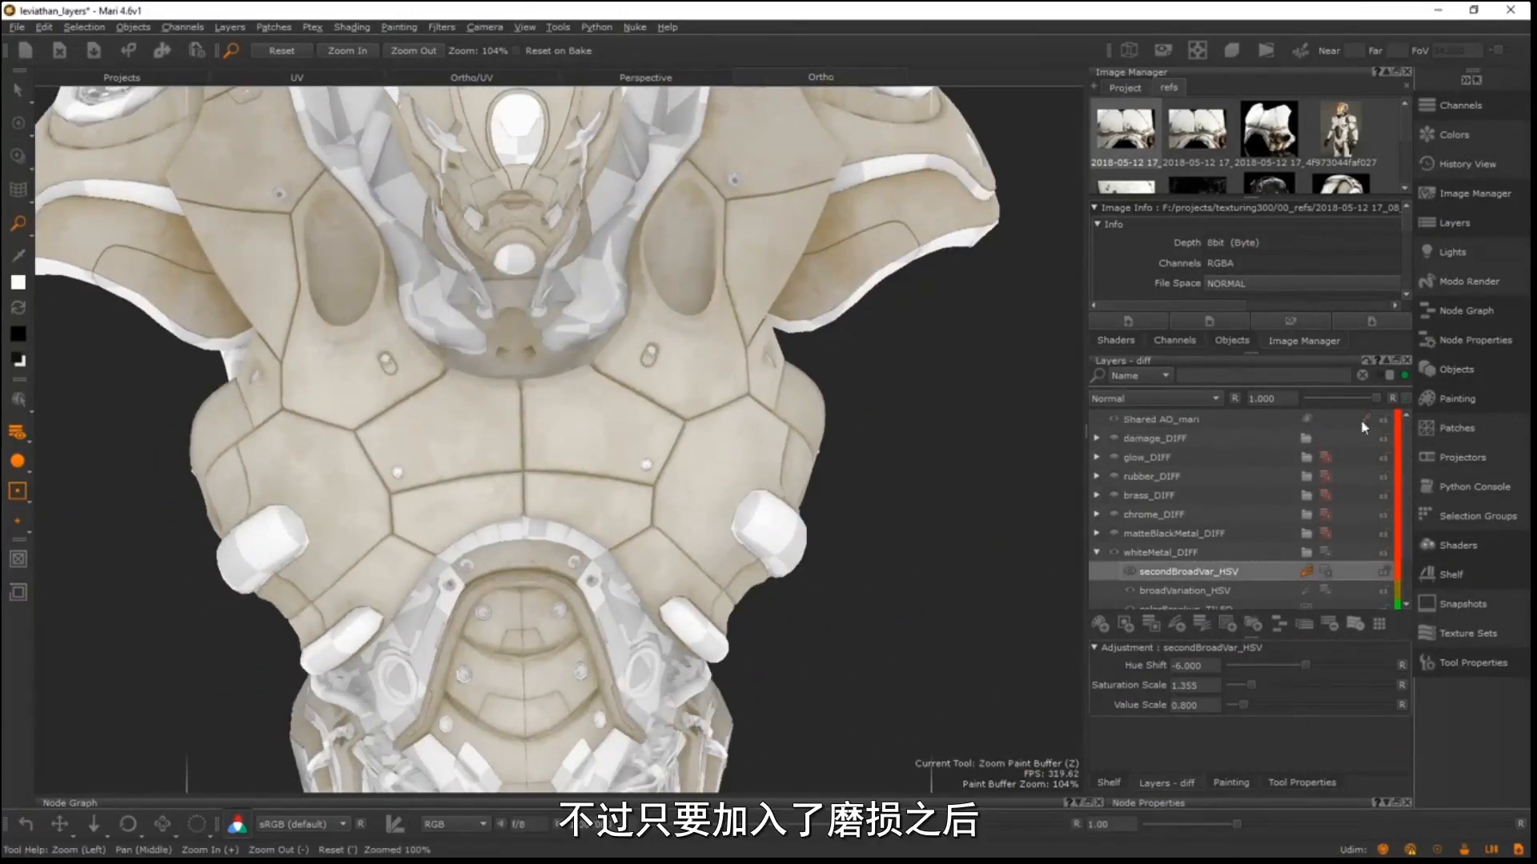
# - Expand the damage_DIFF group, turn on its visibility, and inspect the wear on the chest armour
pyautogui.click(1098, 438)
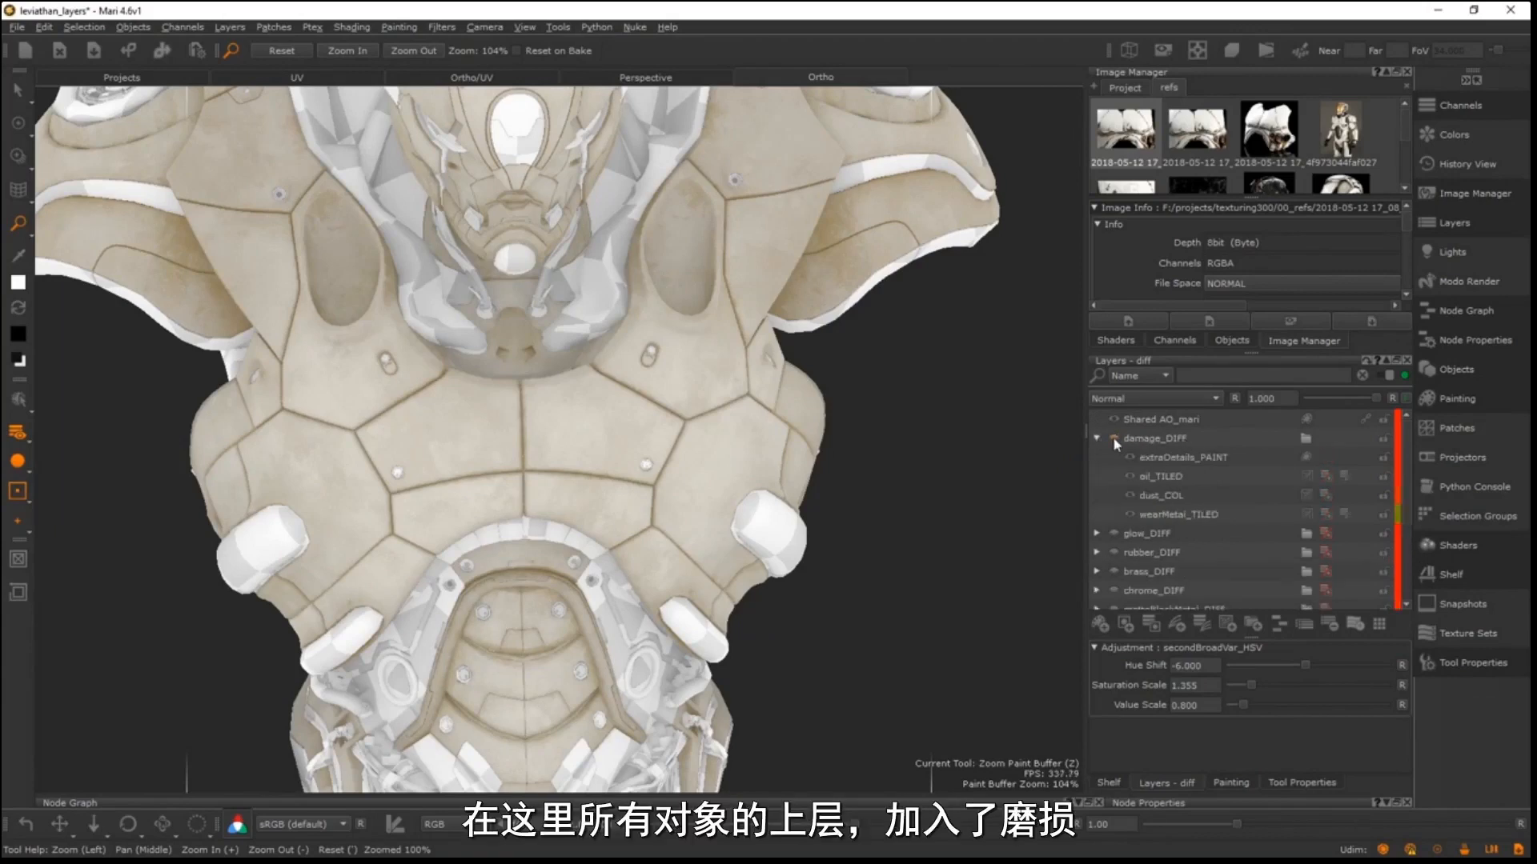
pyautogui.click(1113, 438)
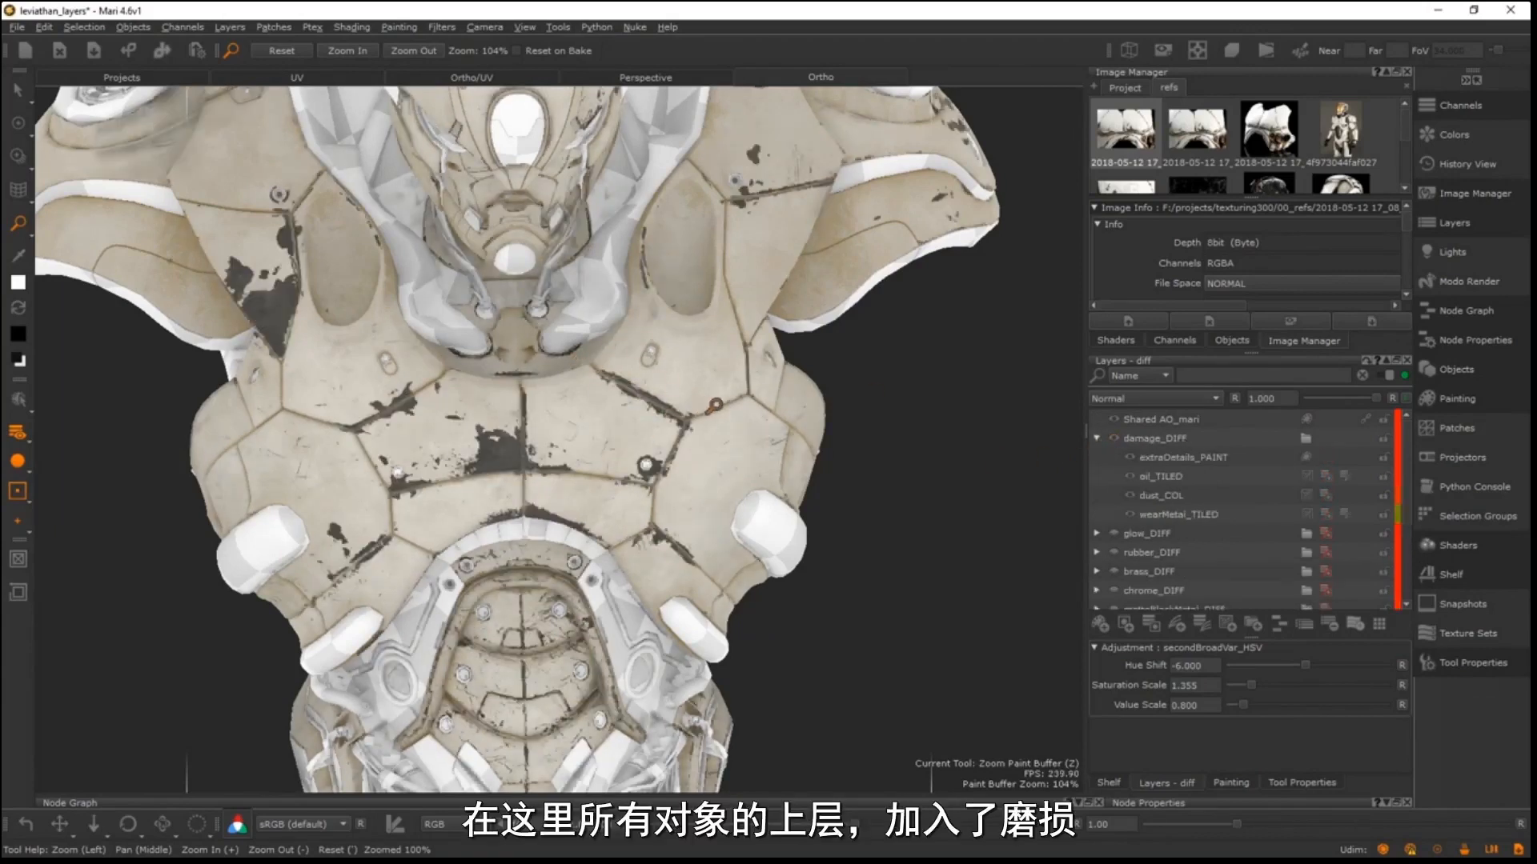
pyautogui.keyDown('alt'); pyautogui.moveTo(715, 405); pyautogui.dragTo(464, 389, button='right'); pyautogui.keyUp('alt')
pyautogui.keyDown('alt'); pyautogui.moveTo(464, 389); pyautogui.dragTo(500, 418, button='middle'); pyautogui.keyUp('alt')
pyautogui.keyDown('alt'); pyautogui.moveTo(500, 418); pyautogui.dragTo(769, 428, button='right'); pyautogui.keyUp('alt')
pyautogui.keyDown('alt'); pyautogui.moveTo(904, 428); pyautogui.dragTo(848, 472); pyautogui.keyUp('alt')
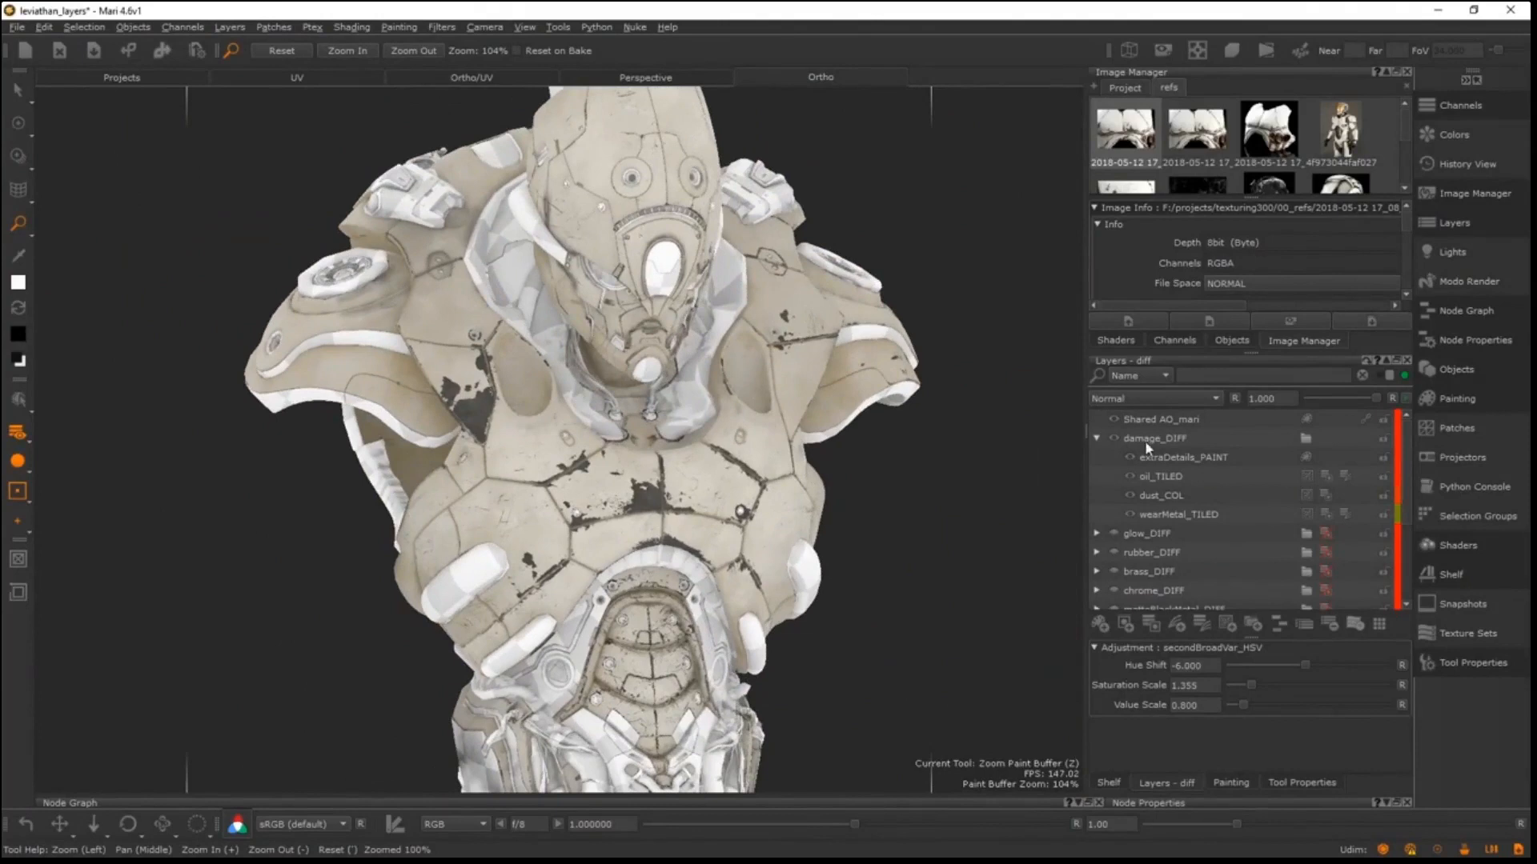
# - Examine the damage over the white metal from the chest to the lower torso and on the whole bust
pyautogui.moveTo(1408, 465); pyautogui.dragTo(1410, 415)
pyautogui.keyDown('alt'); pyautogui.moveTo(581, 426); pyautogui.dragTo(560, 416); pyautogui.keyUp('alt')
pyautogui.moveTo(608, 416)
pyautogui.keyDown('alt'); pyautogui.mouseDown(button='right')
pyautogui.moveTo(761, 448)
pyautogui.moveTo(607, 407)
pyautogui.mouseUp(button='right'); pyautogui.keyUp('alt')
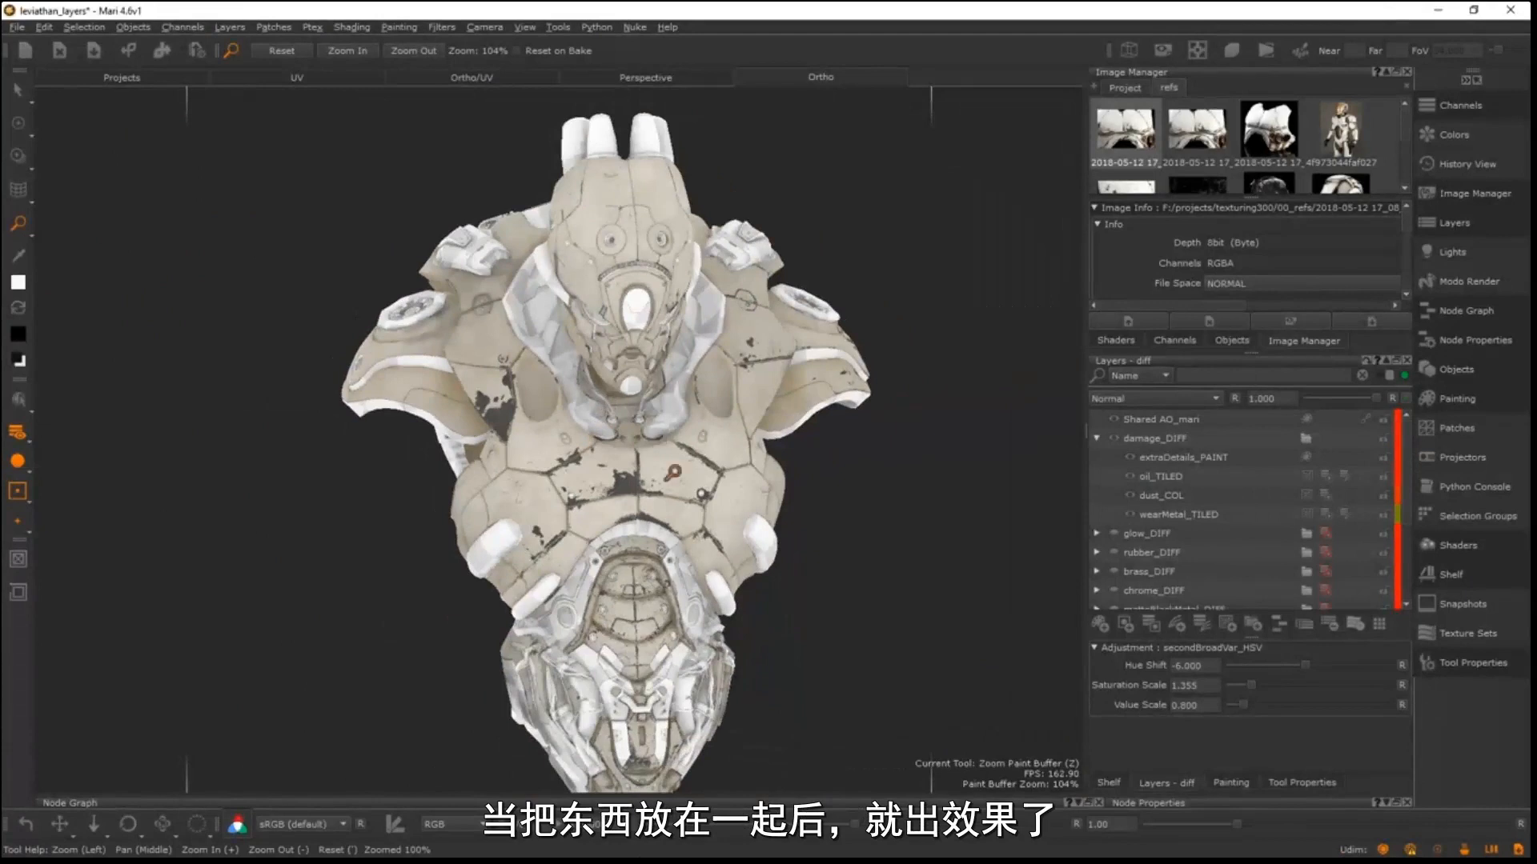
pyautogui.keyDown('alt'); pyautogui.moveTo(674, 472); pyautogui.dragTo(695, 336, button='middle'); pyautogui.keyUp('alt')
pyautogui.keyDown('alt'); pyautogui.moveTo(695, 337); pyautogui.dragTo(800, 368, button='right'); pyautogui.keyUp('alt')
pyautogui.keyDown('alt'); pyautogui.moveTo(720, 480); pyautogui.dragTo(568, 240, button='middle'); pyautogui.keyUp('alt')
pyautogui.keyDown('alt'); pyautogui.moveTo(568, 336); pyautogui.dragTo(664, 376, button='right'); pyautogui.keyUp('alt')
pyautogui.keyDown('alt'); pyautogui.moveTo(665, 376); pyautogui.dragTo(606, 384); pyautogui.keyUp('alt')
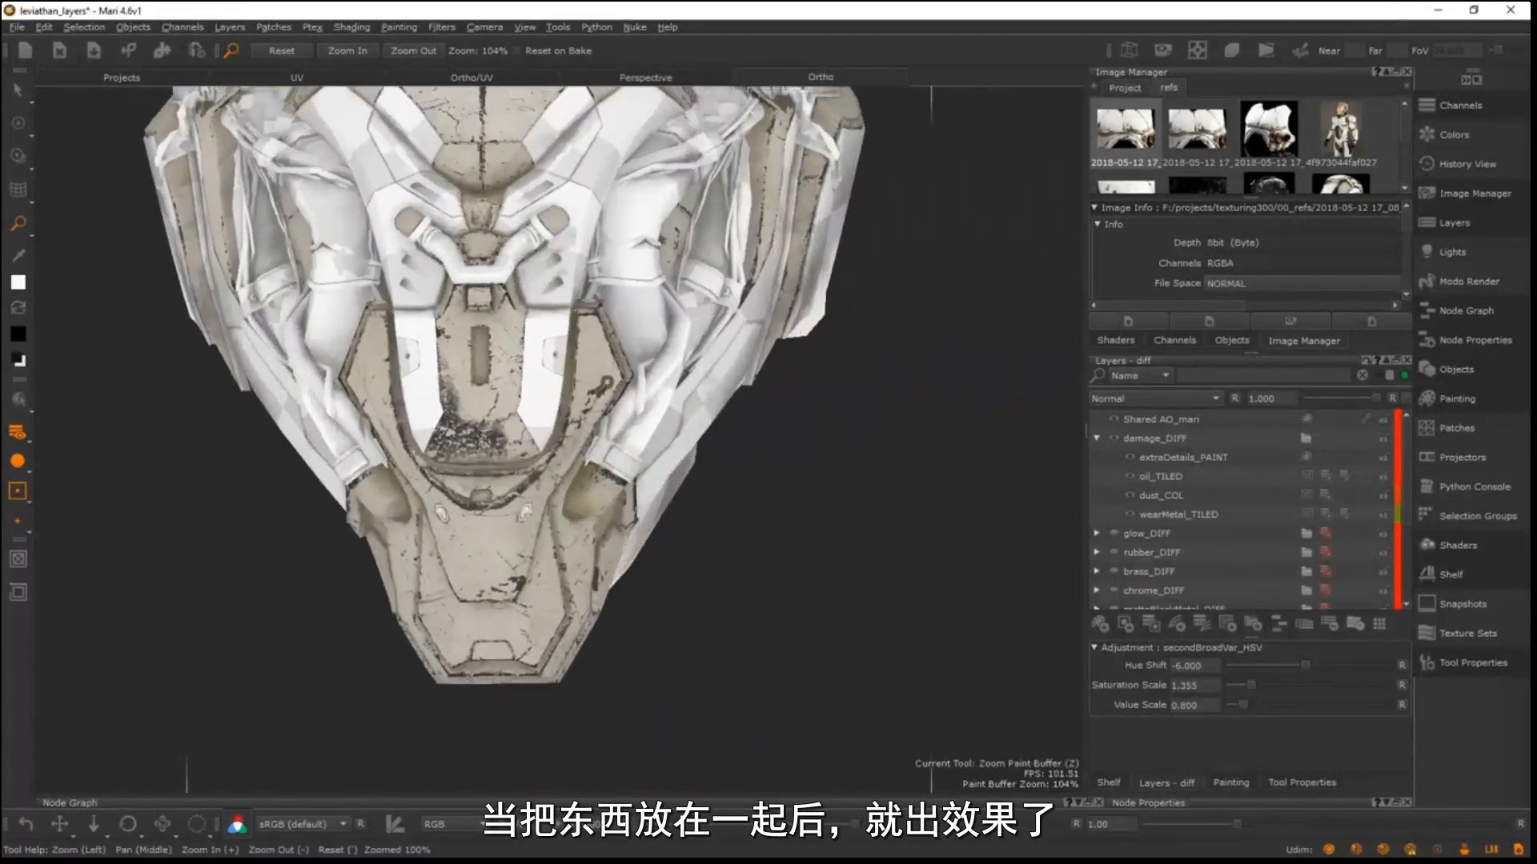
pyautogui.keyDown('alt'); pyautogui.moveTo(416, 380); pyautogui.dragTo(507, 611, button='right'); pyautogui.keyUp('alt')
pyautogui.keyDown('alt'); pyautogui.moveTo(507, 611); pyautogui.dragTo(545, 817, button='middle'); pyautogui.keyUp('alt')
pyautogui.keyDown('alt'); pyautogui.moveTo(430, 236); pyautogui.dragTo(536, 387, button='middle'); pyautogui.keyUp('alt')
pyautogui.moveTo(618, 340)
pyautogui.keyDown('alt'); pyautogui.mouseDown()
pyautogui.moveTo(558, 338)
pyautogui.moveTo(833, 320)
pyautogui.mouseUp(); pyautogui.keyUp('alt')
pyautogui.keyDown('alt'); pyautogui.moveTo(849, 321); pyautogui.dragTo(804, 316, button='right'); pyautogui.keyUp('alt')
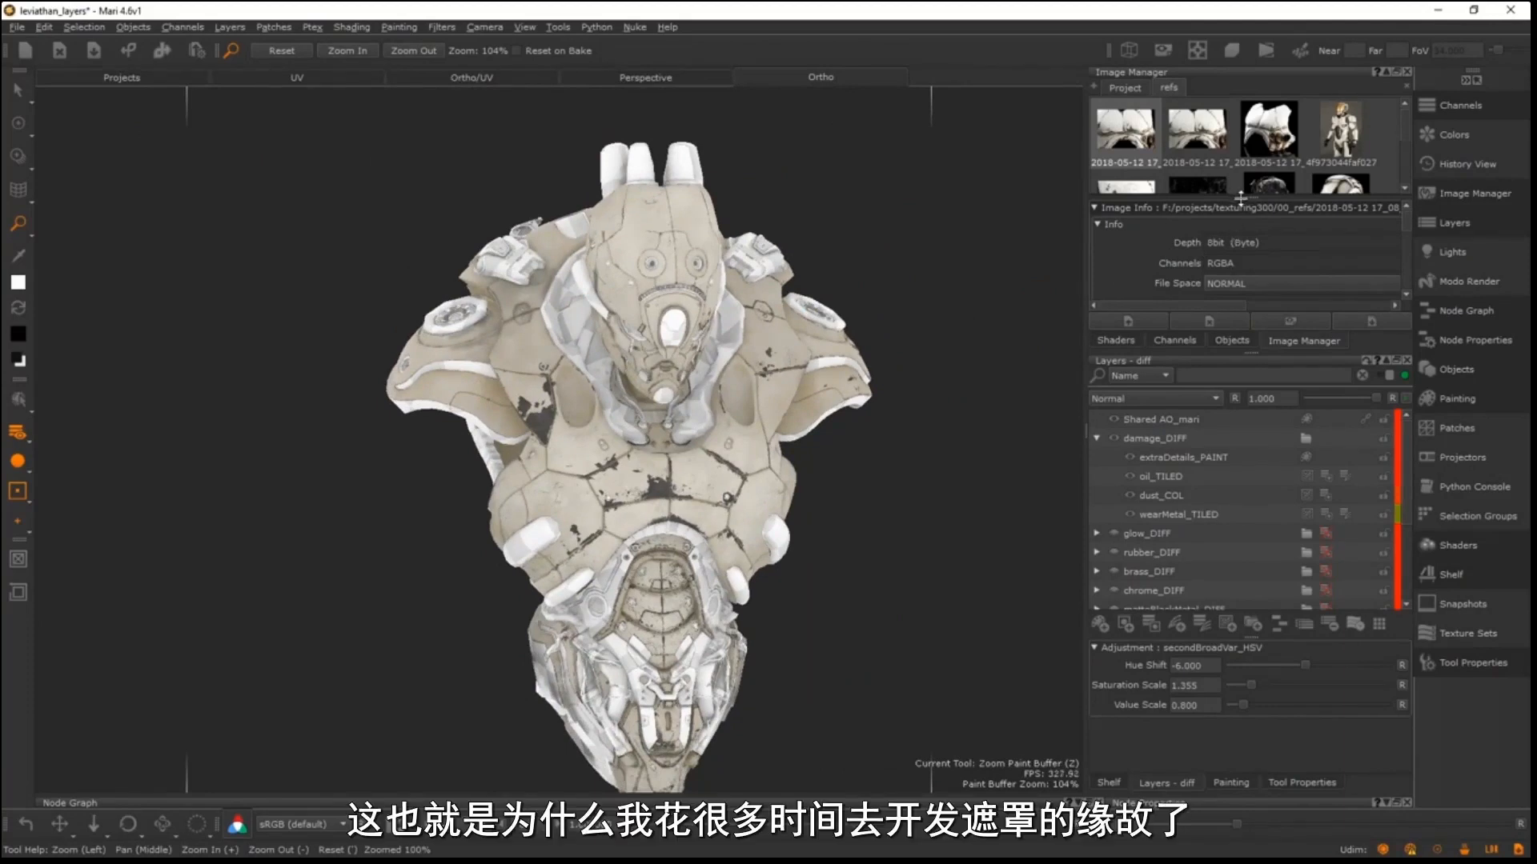
# - Enlarge the Image Manager's thumbnail area to show the second row of reference images, and view the chest closer
pyautogui.moveTo(1248, 196); pyautogui.dragTo(1248, 230)
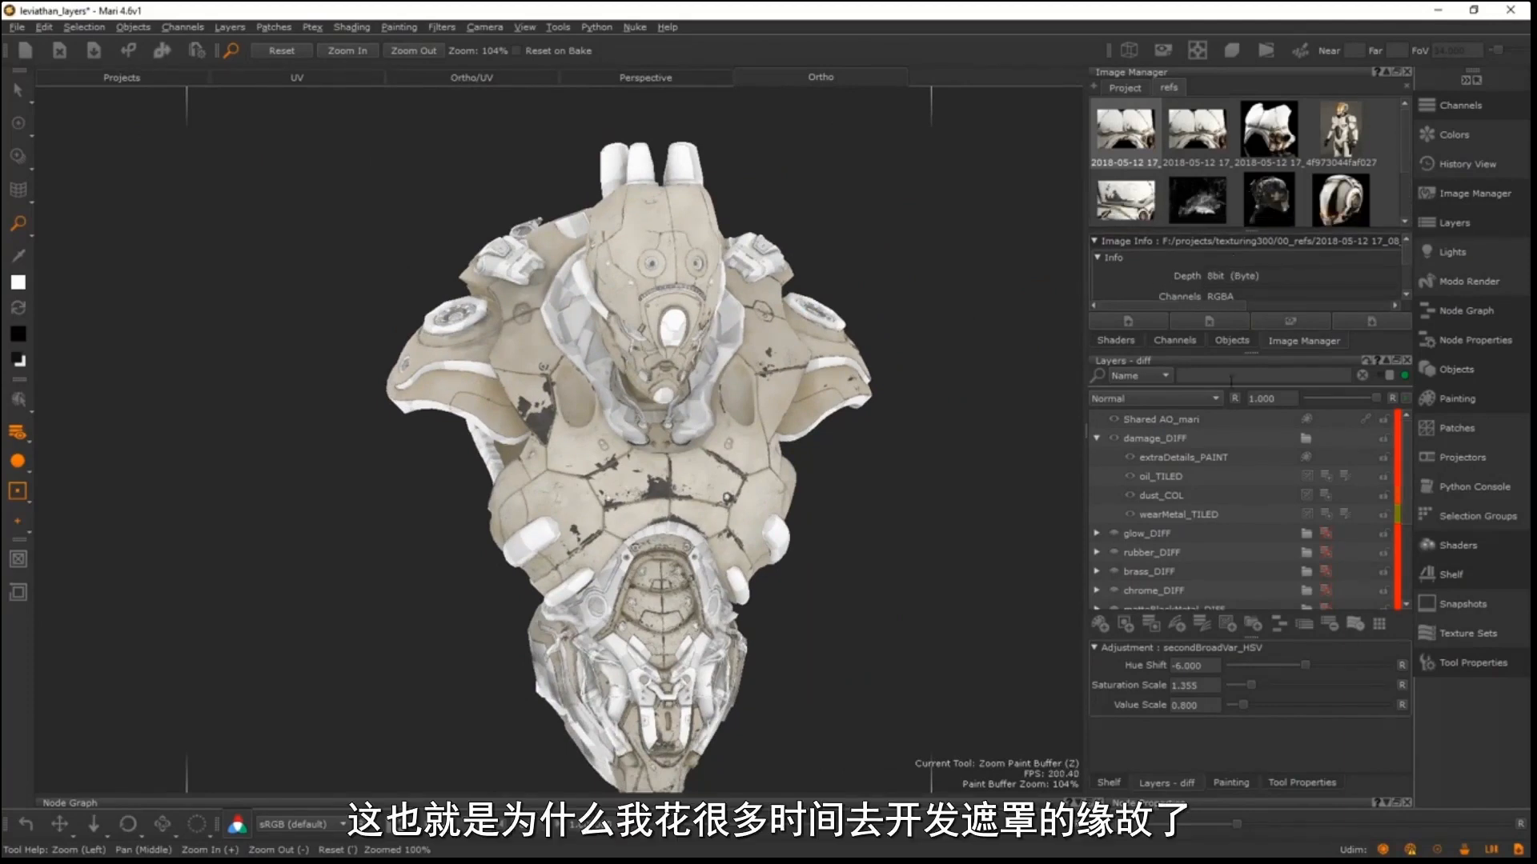
pyautogui.scroll(5, 566, 403)
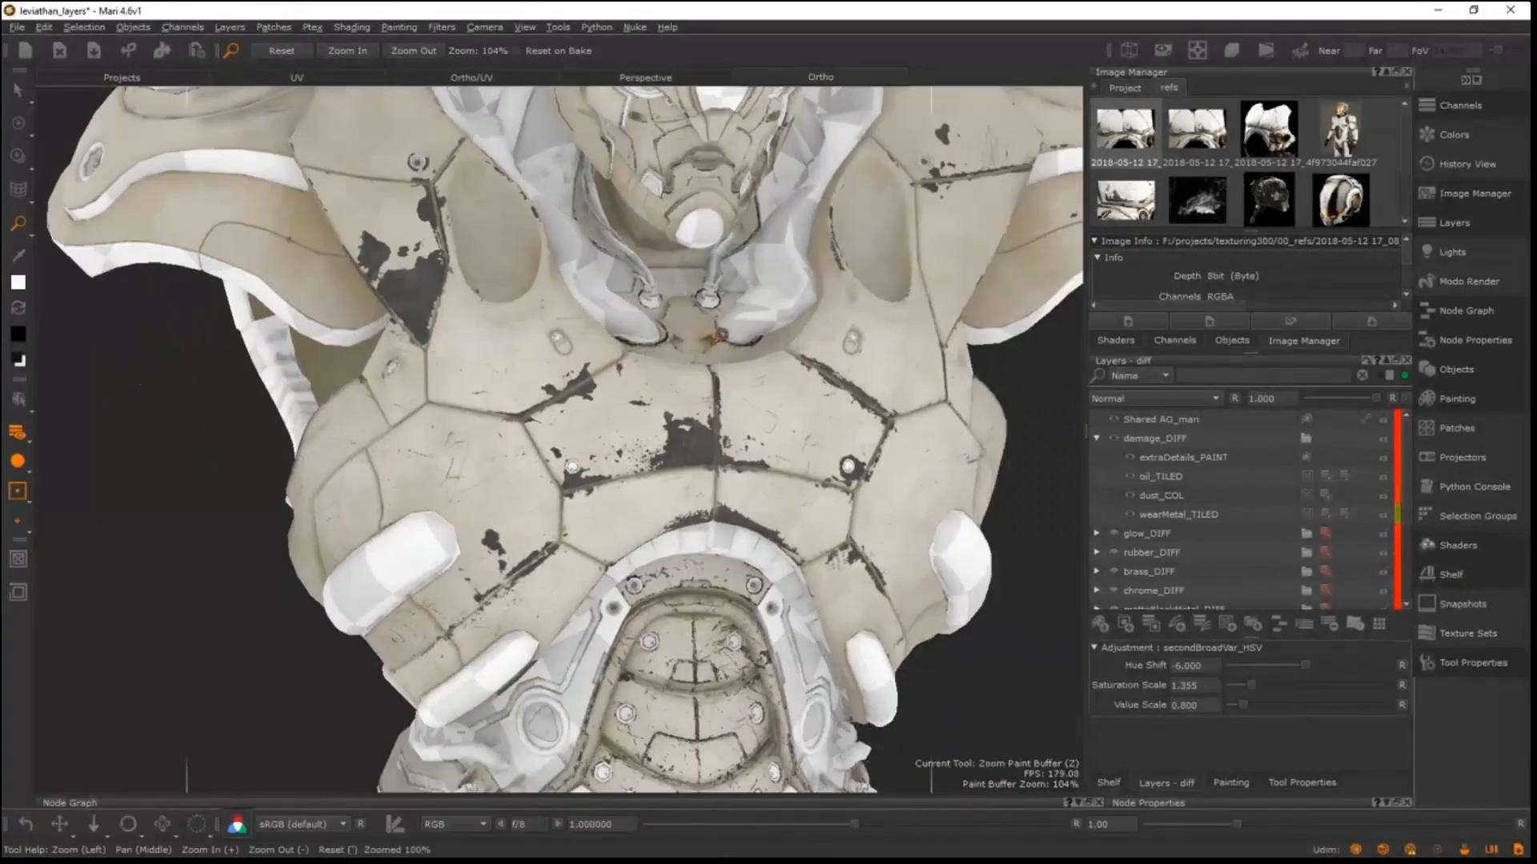
# - Display the project's image collection and preview the paintBreakup and MetalPainted mask images
pyautogui.click(1131, 89)
pyautogui.click(1127, 131)
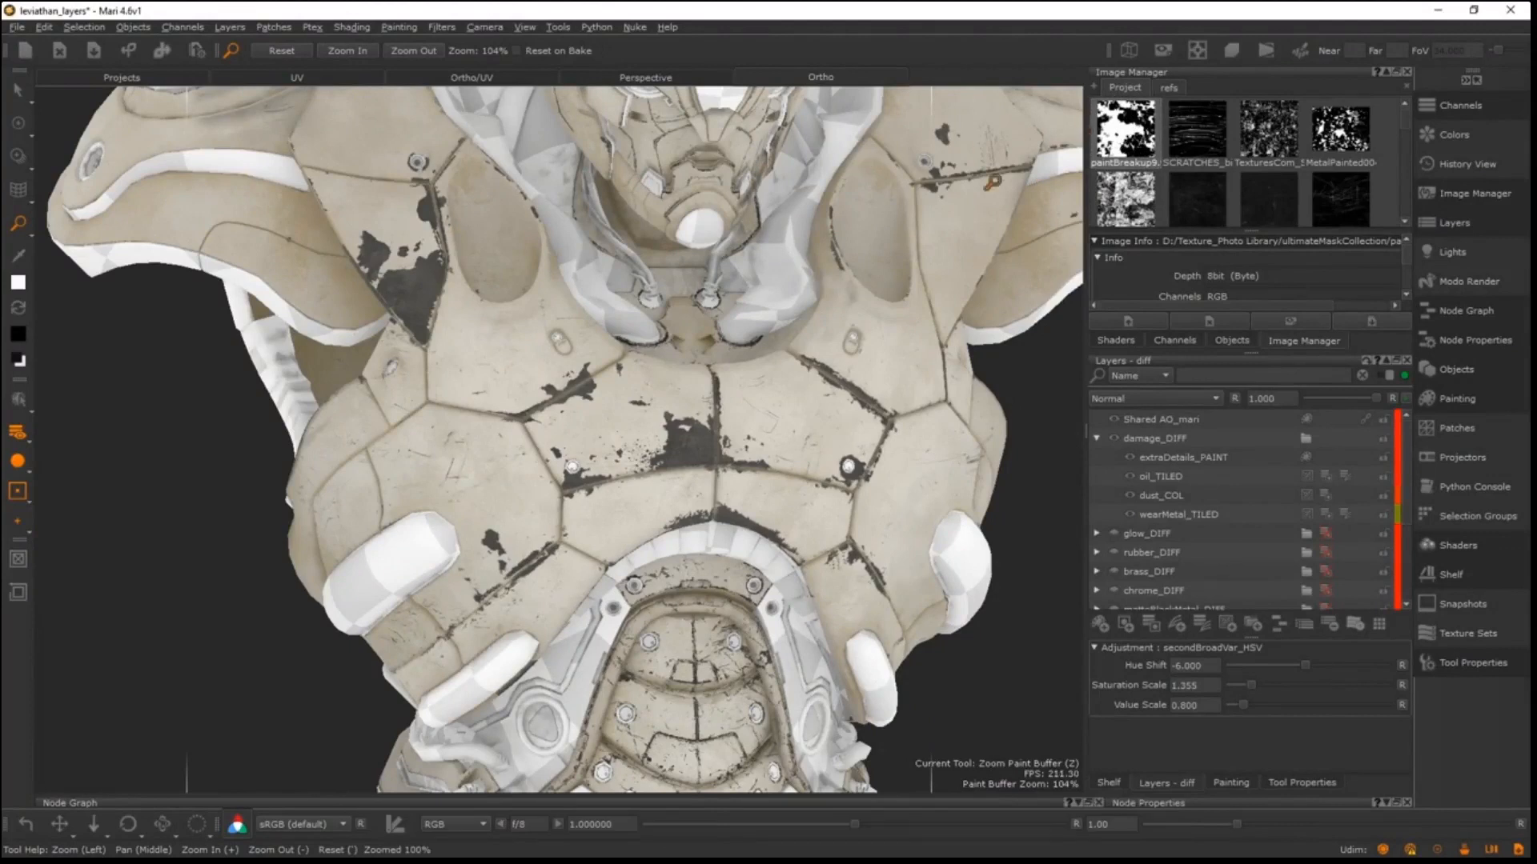
pyautogui.scroll(-3, 676, 420)
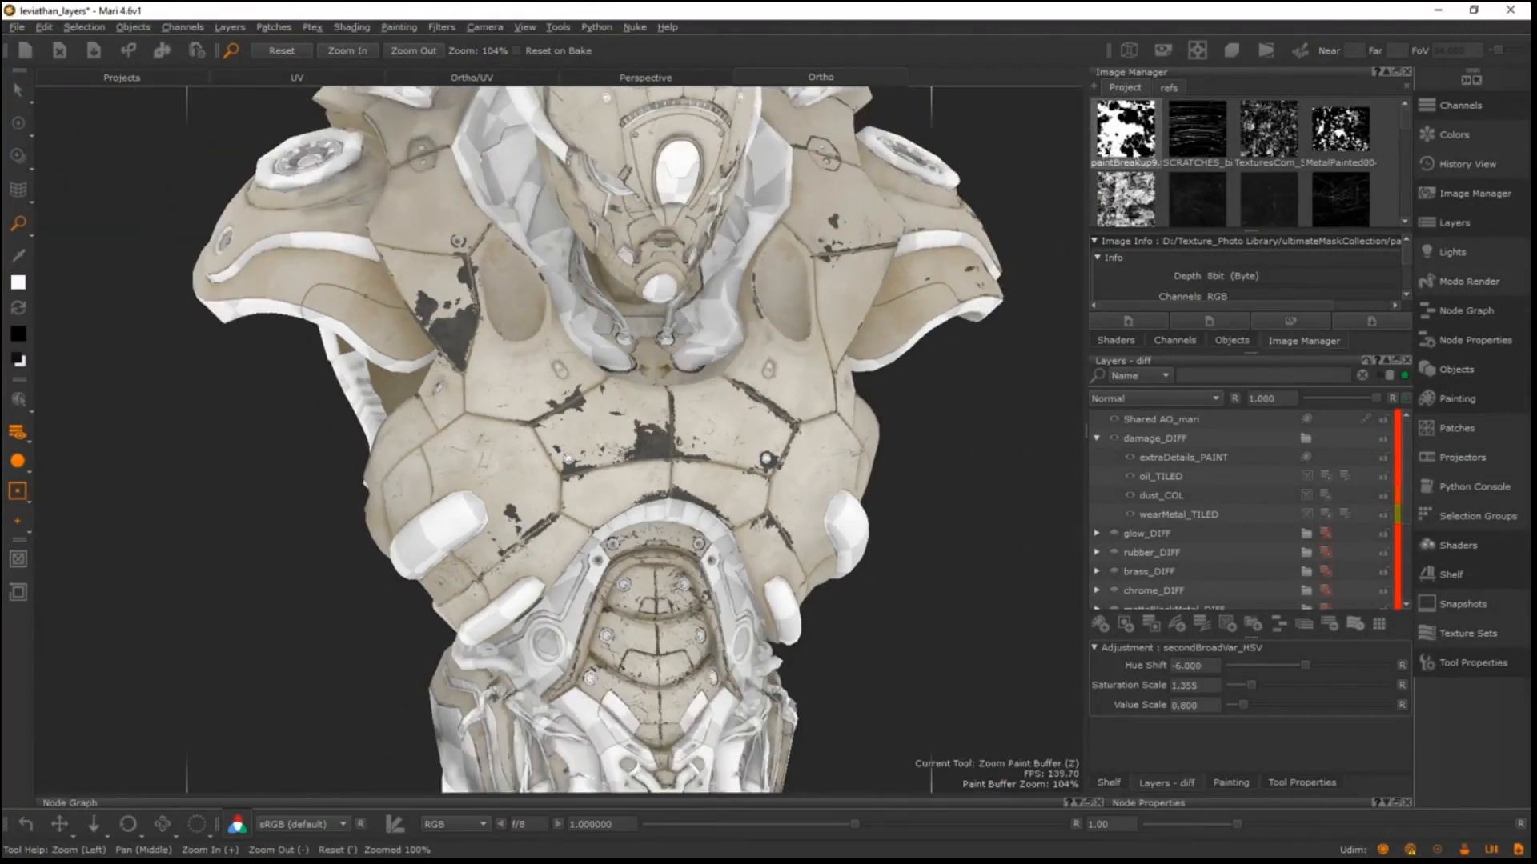
pyautogui.doubleClick(1129, 132)
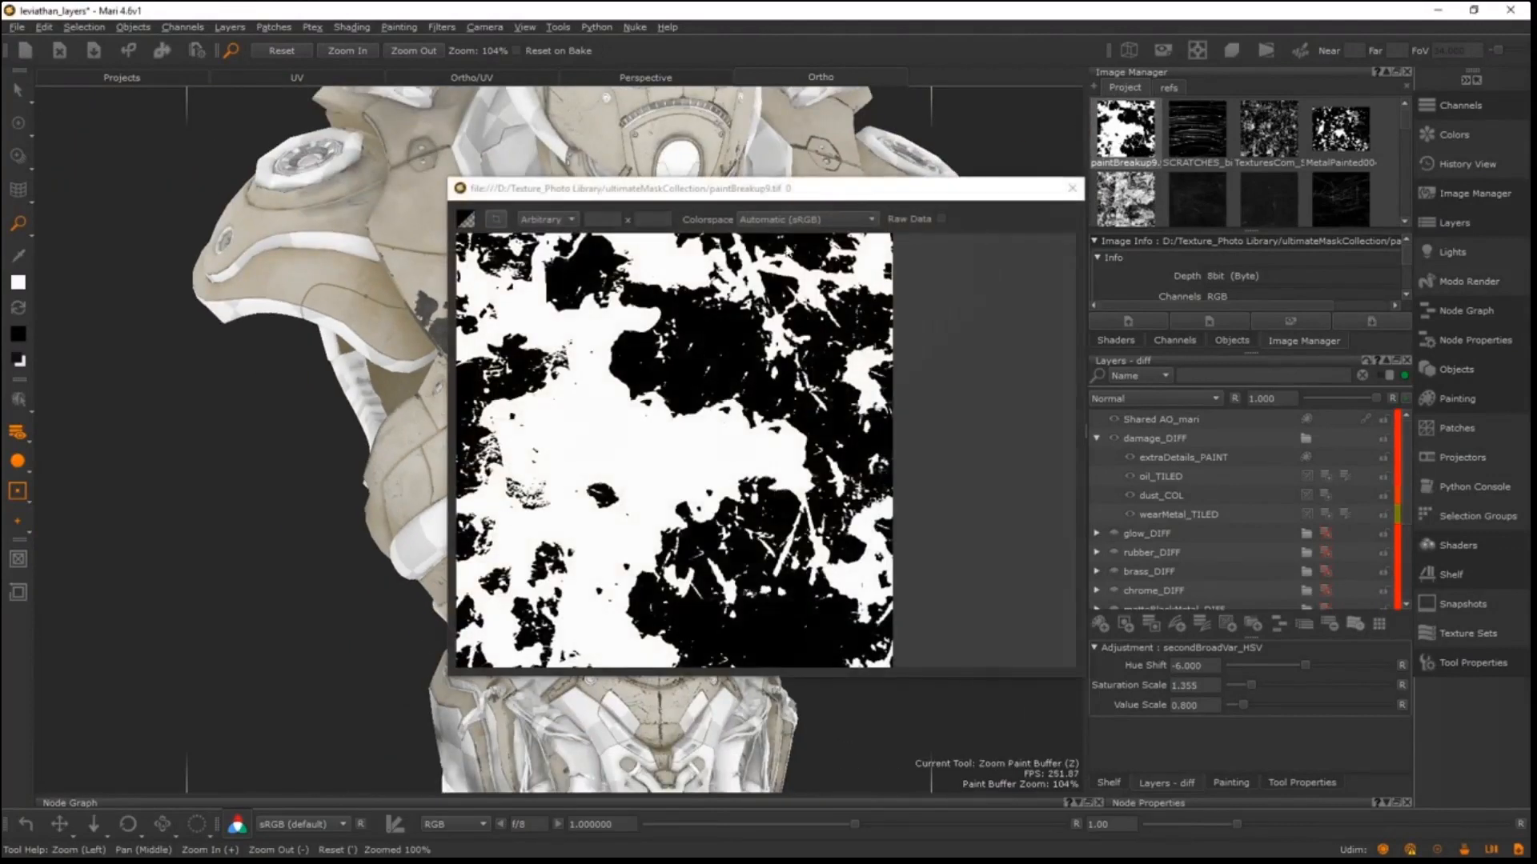
pyautogui.click(1072, 189)
pyautogui.doubleClick(1342, 128)
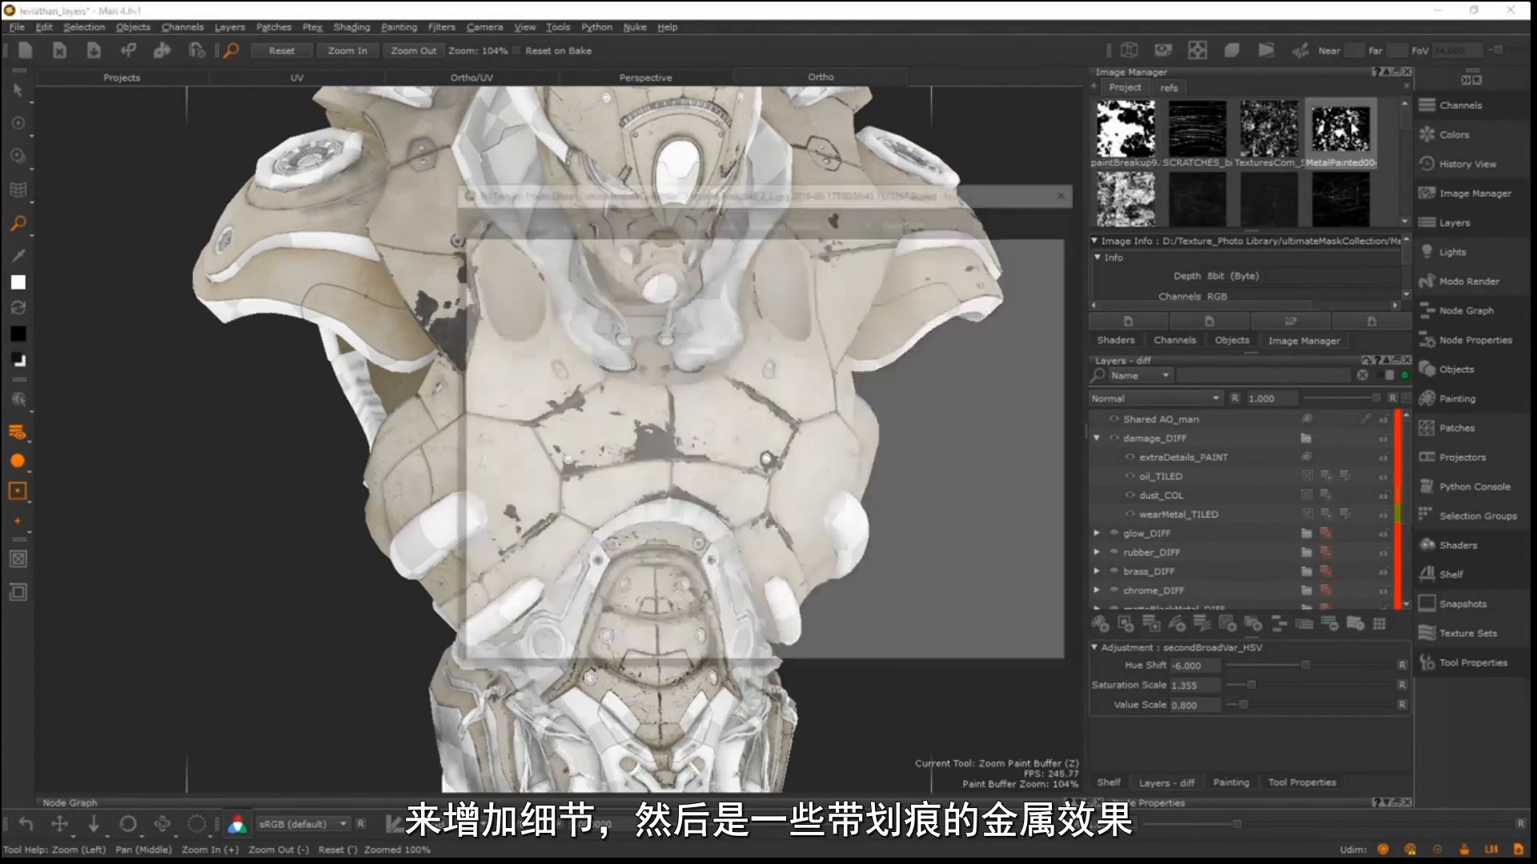
pyautogui.click(1072, 189)
# - Preview the TexturesCom ScratchedPaint metallic mask and the SCRATCHES mask in the second row of project images
pyautogui.click(1281, 141)
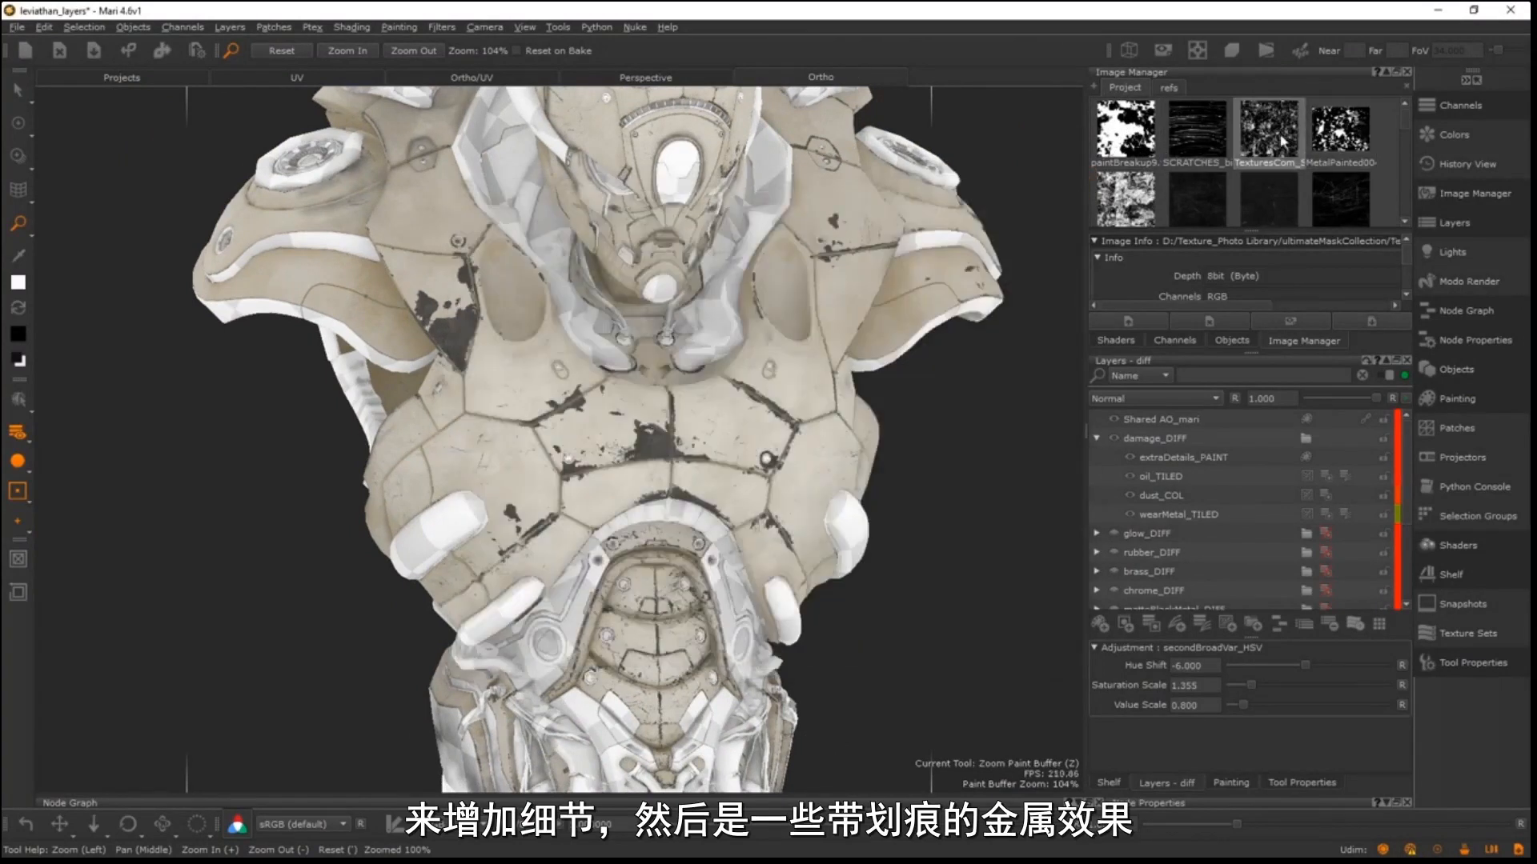
pyautogui.doubleClick(1273, 132)
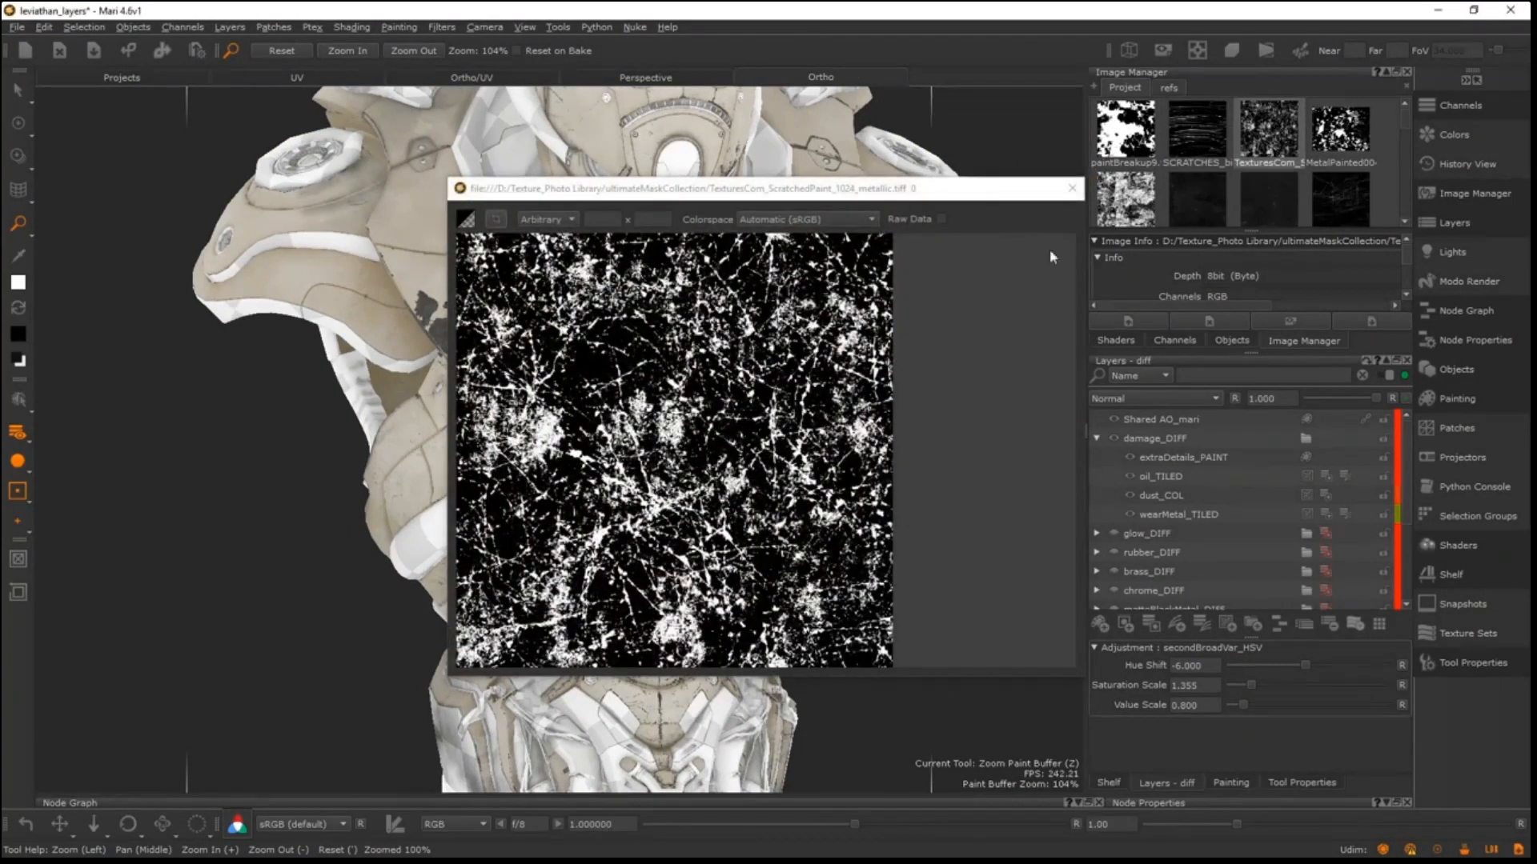
pyautogui.click(1072, 188)
pyautogui.doubleClick(1344, 191)
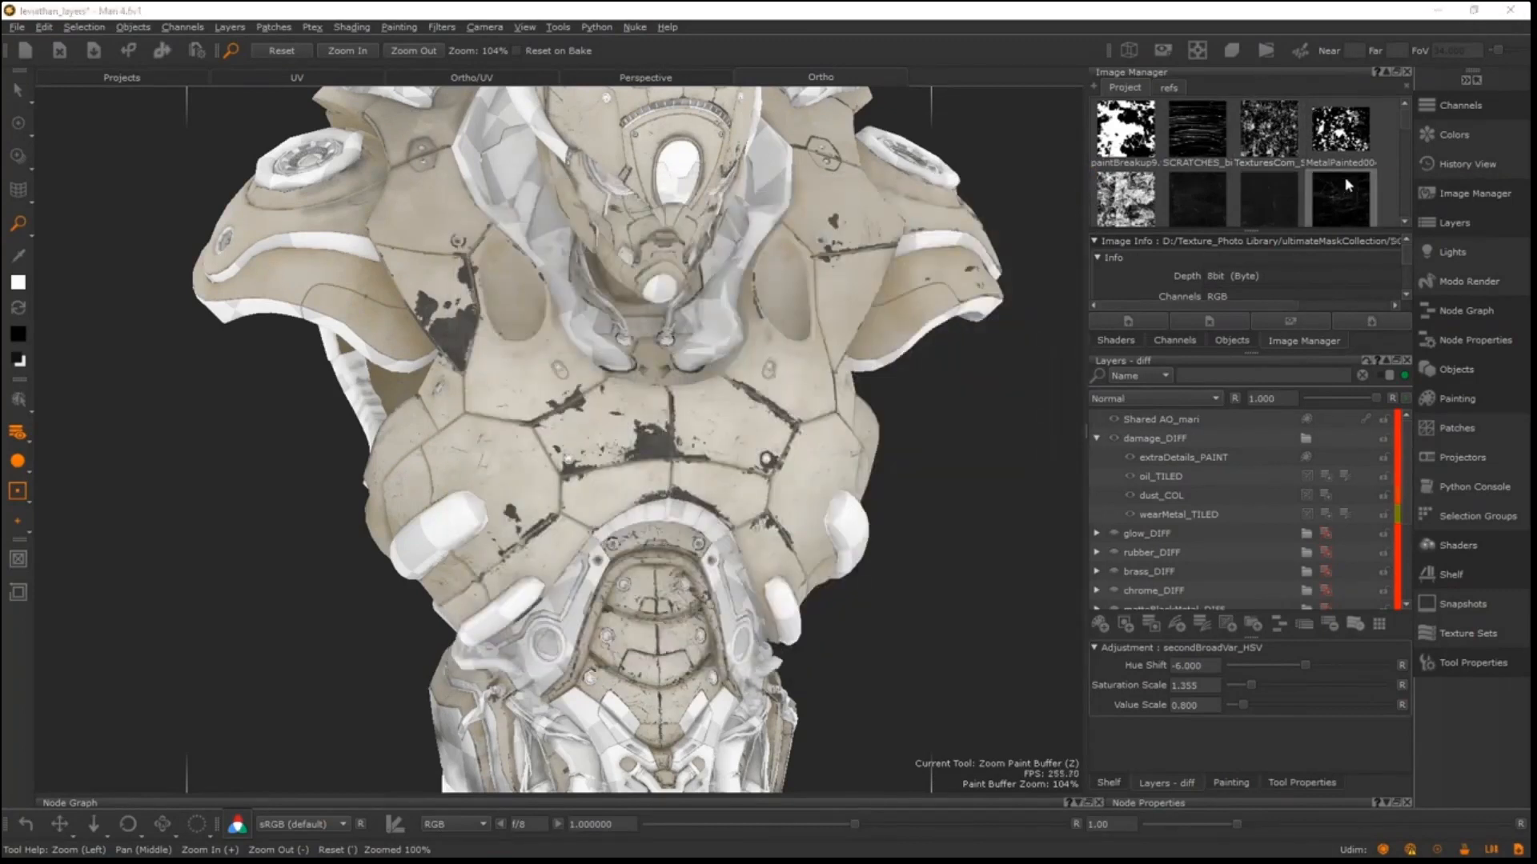
pyautogui.click(1071, 189)
# - Examine where the wear masks are projected, from the chest plates out to the whole bust
pyautogui.scroll(10, 569, 352)
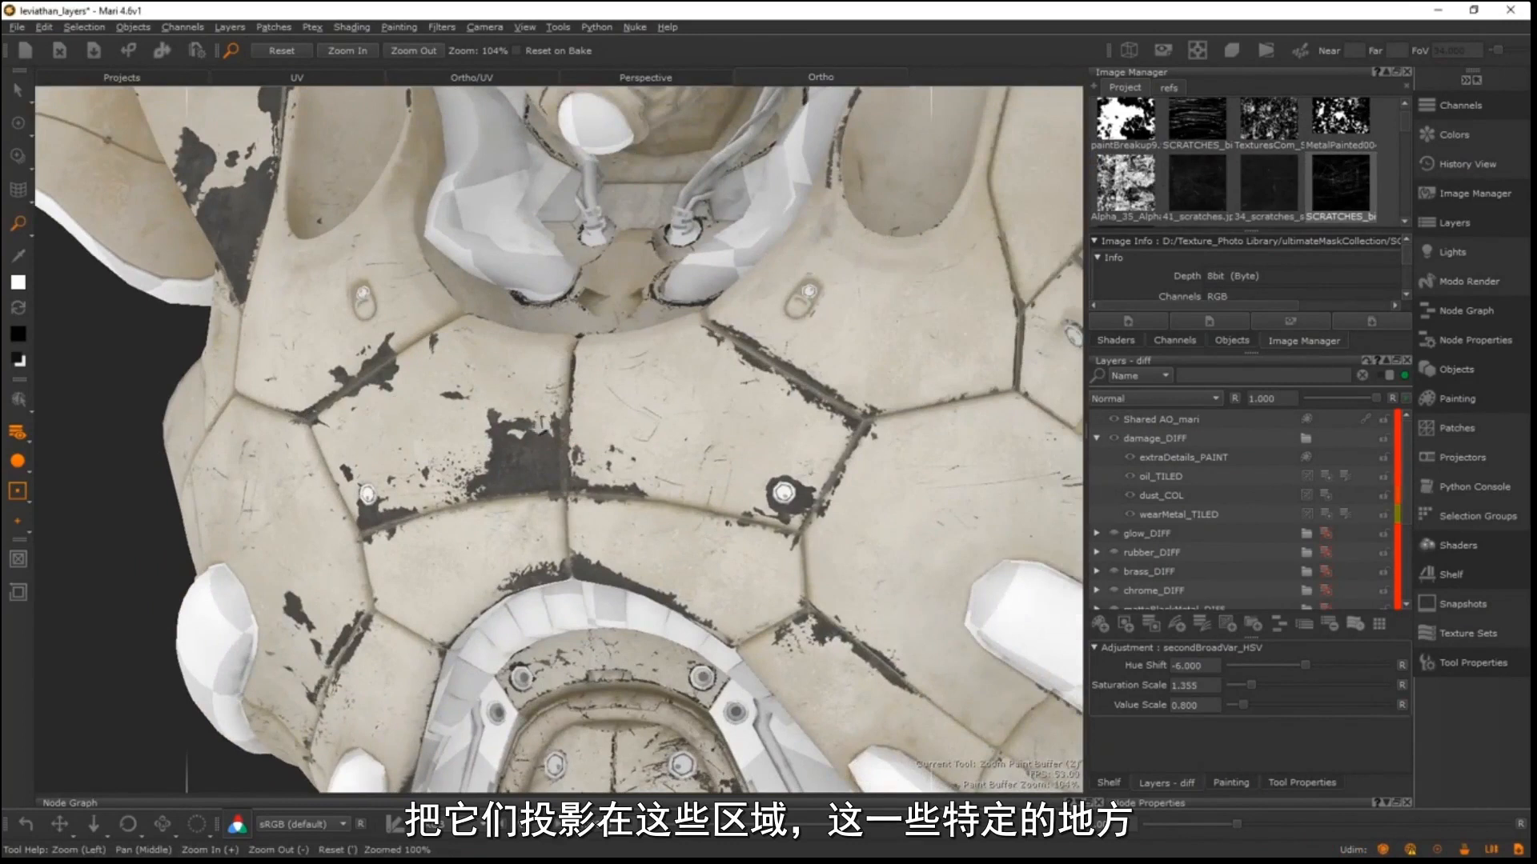
pyautogui.scroll(-10, 542, 426)
pyautogui.keyDown('alt'); pyautogui.moveTo(708, 457); pyautogui.dragTo(501, 464); pyautogui.keyUp('alt')
pyautogui.keyDown('alt'); pyautogui.moveTo(768, 460); pyautogui.dragTo(781, 465); pyautogui.keyUp('alt')
pyautogui.keyDown('alt'); pyautogui.moveTo(781, 464); pyautogui.dragTo(780, 352, button='middle'); pyautogui.keyUp('alt')
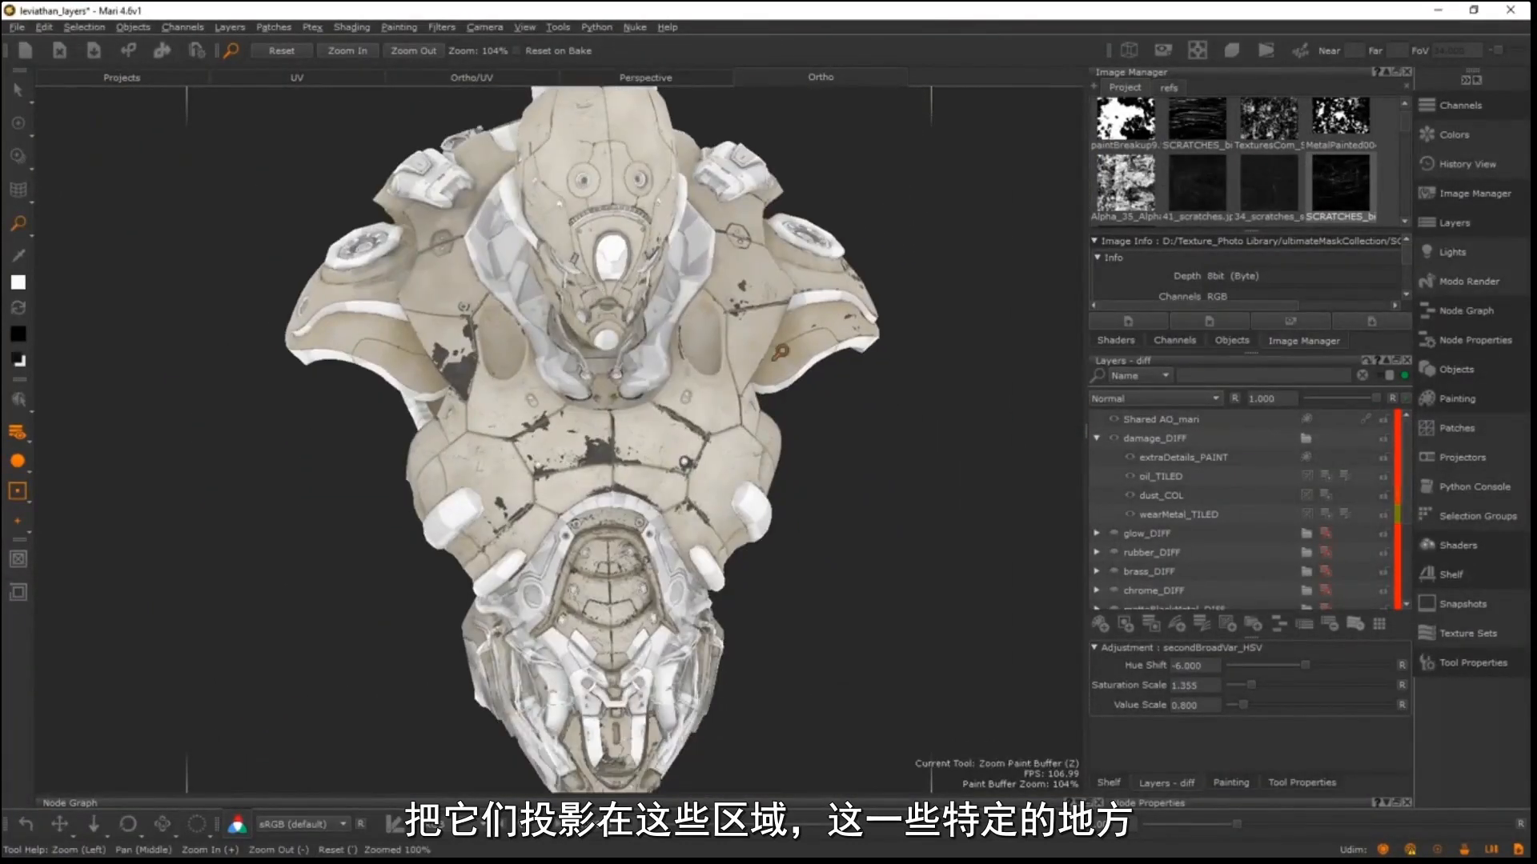
# - Collapse the damage_DIFF and whiteMetal_DIFF groups, turn on matteBlackMetal_DIFF, and inspect the black metal around the lower torso
pyautogui.click(1097, 439)
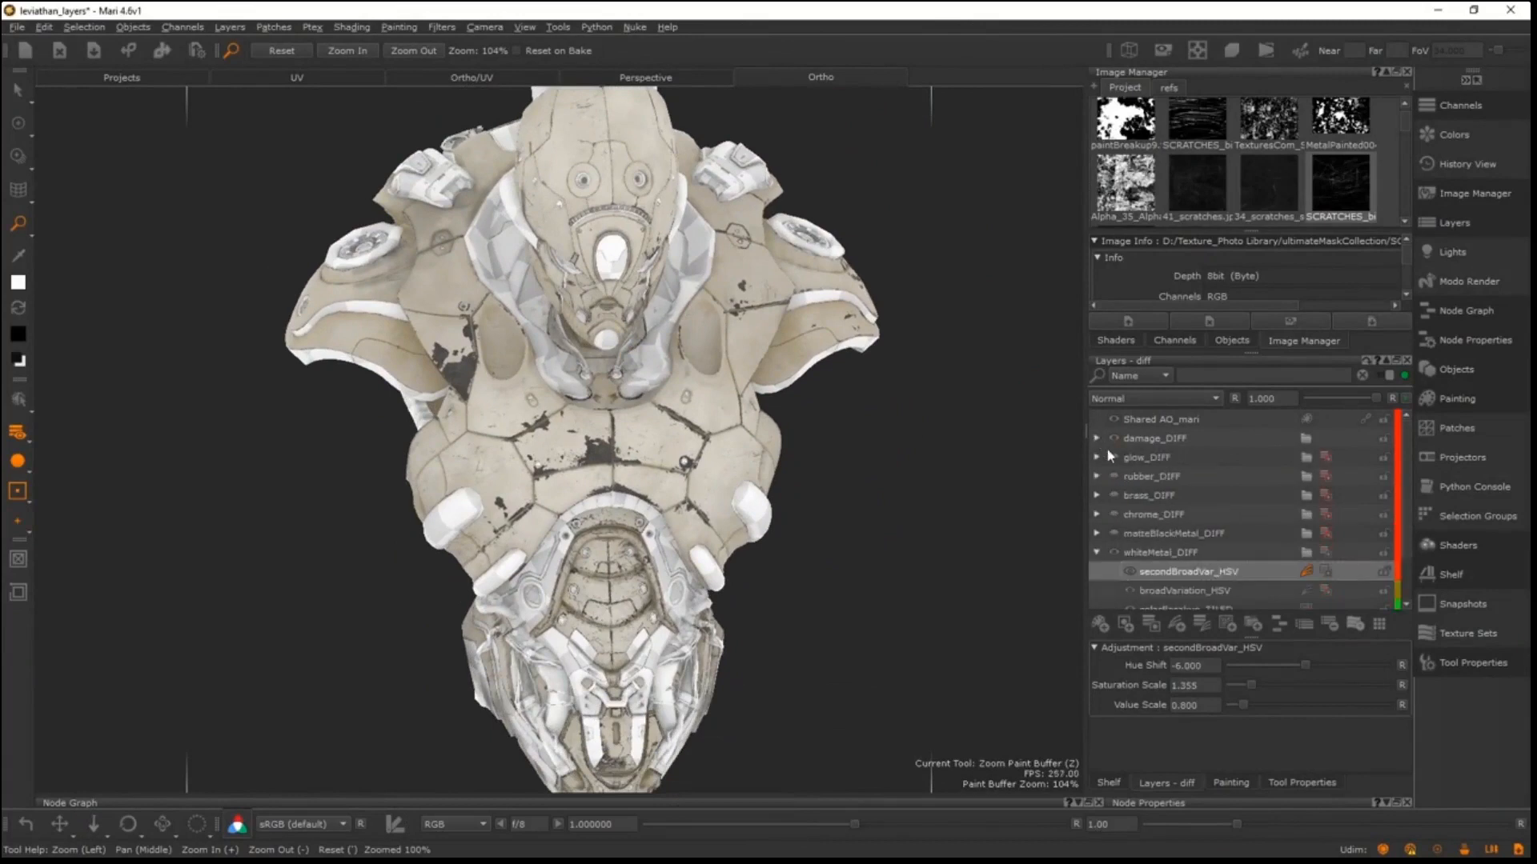
pyautogui.click(1096, 552)
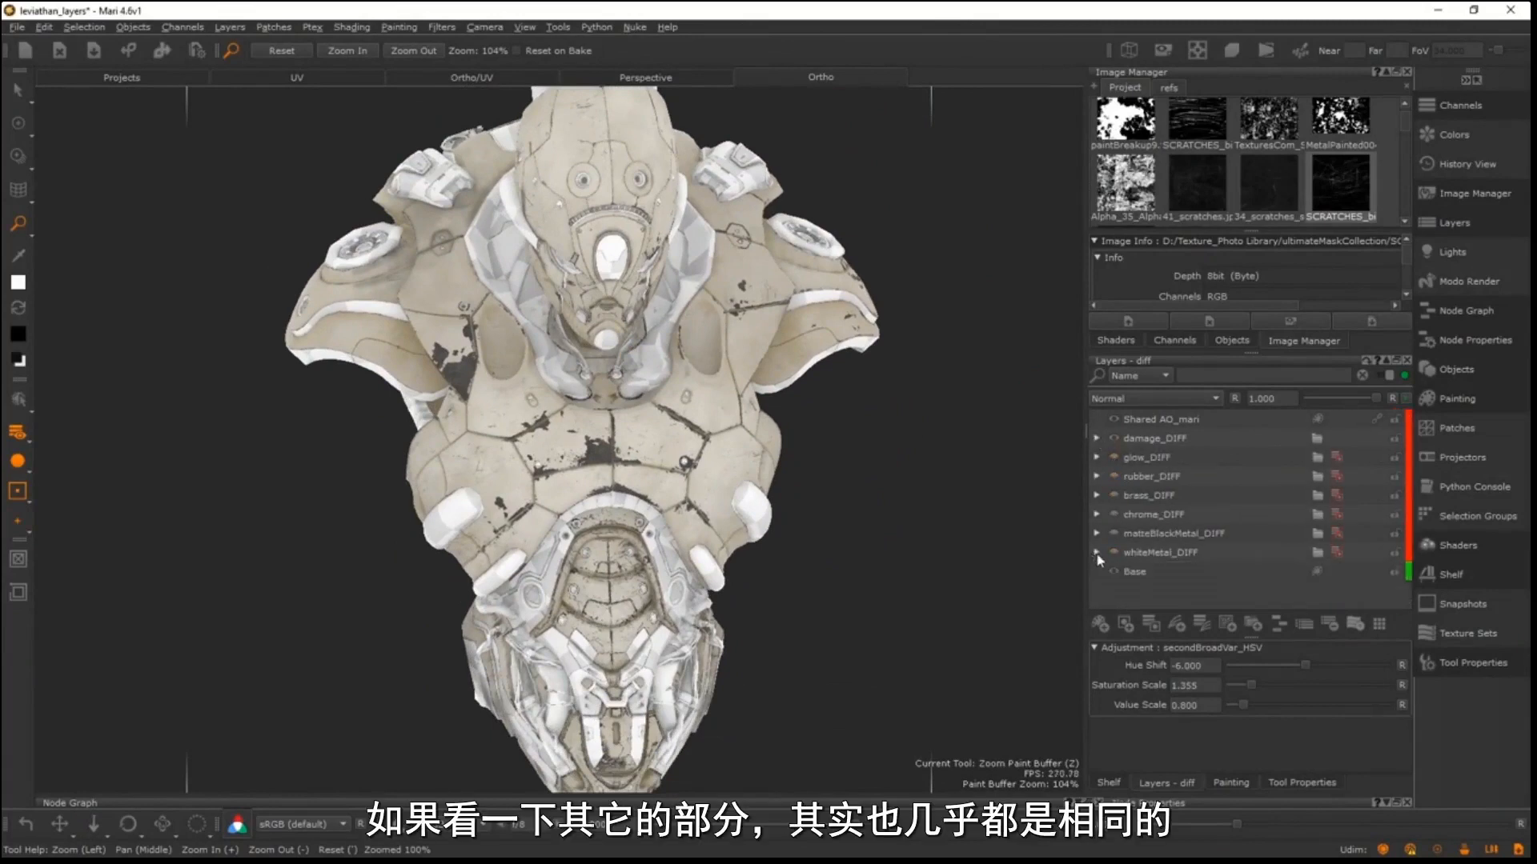
pyautogui.click(1113, 552)
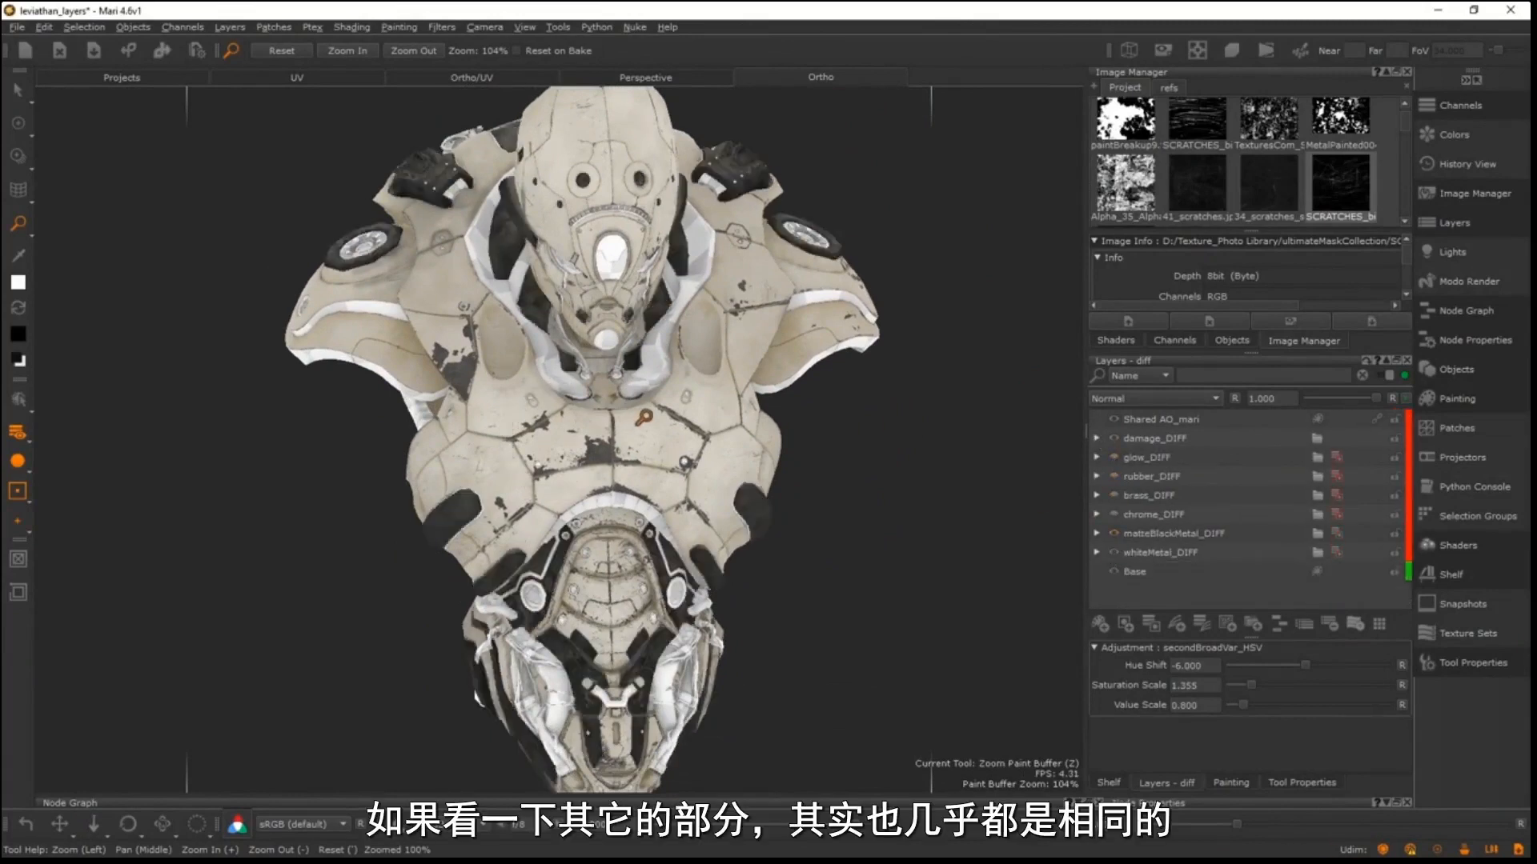
pyautogui.keyDown('alt'); pyautogui.moveTo(602, 369); pyautogui.dragTo(632, 561, button='middle'); pyautogui.keyUp('alt')
pyautogui.keyDown('alt'); pyautogui.moveTo(632, 560); pyautogui.dragTo(633, 768, button='right'); pyautogui.keyUp('alt')
pyautogui.keyDown('alt'); pyautogui.moveTo(632, 768); pyautogui.dragTo(616, 441, button='middle'); pyautogui.keyUp('alt')
pyautogui.keyDown('alt'); pyautogui.moveTo(568, 472); pyautogui.dragTo(644, 517); pyautogui.keyUp('alt')
pyautogui.keyDown('alt'); pyautogui.moveTo(645, 516); pyautogui.dragTo(710, 218, button='middle'); pyautogui.keyUp('alt')
pyautogui.keyDown('alt'); pyautogui.moveTo(713, 327); pyautogui.dragTo(765, 326); pyautogui.keyUp('alt')
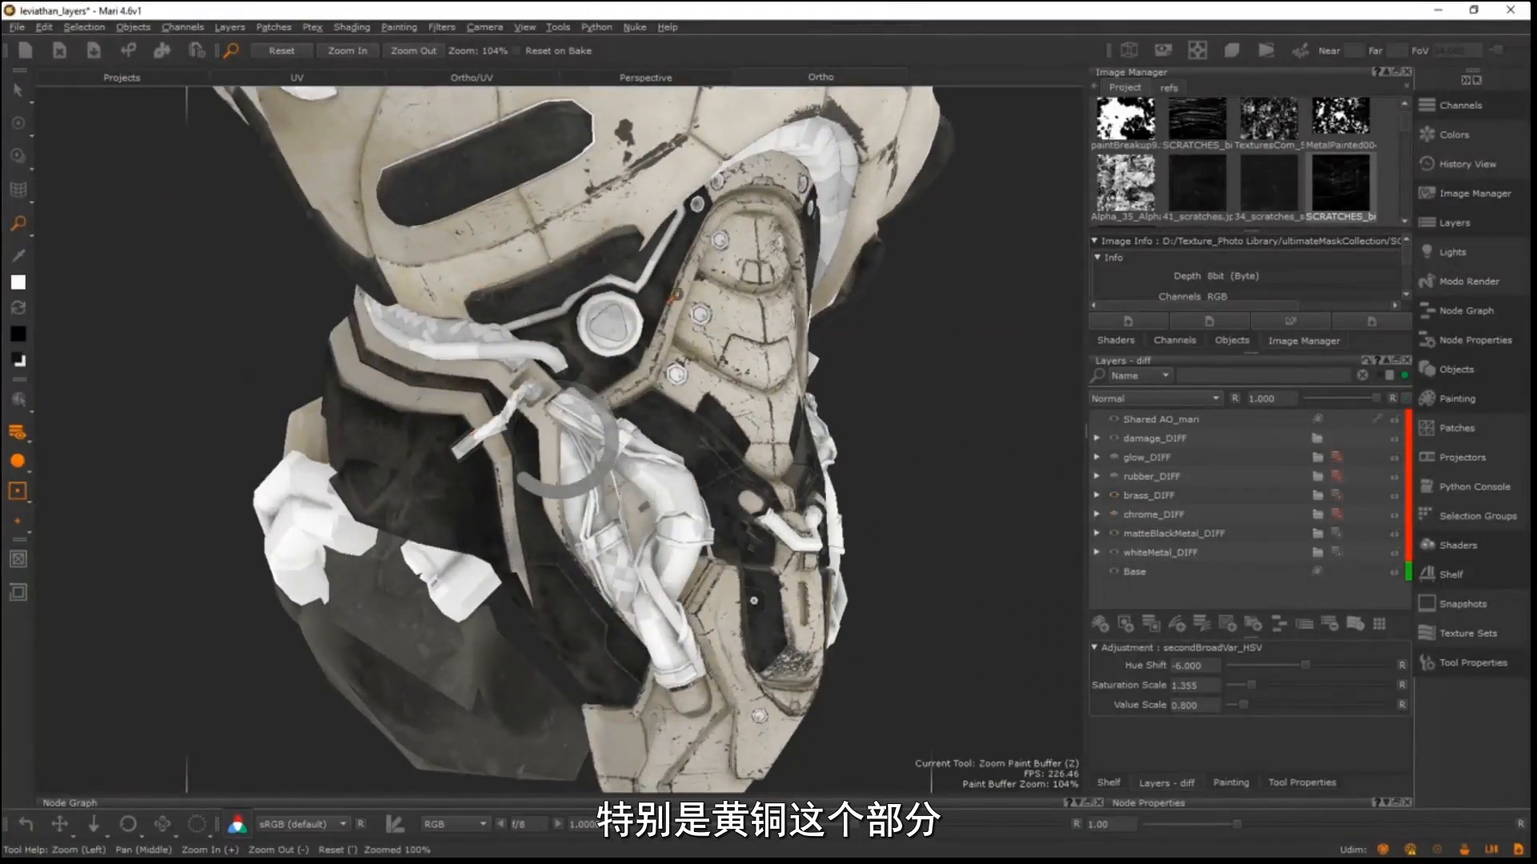
# - Turn on the brass_DIFF group and inspect the brass parts on the chest, head and shoulder
pyautogui.keyDown('alt'); pyautogui.moveTo(688, 92); pyautogui.dragTo(689, 366, button='middle'); pyautogui.keyUp('alt')
pyautogui.keyDown('alt'); pyautogui.moveTo(737, 100); pyautogui.dragTo(696, 324, button='middle'); pyautogui.keyUp('alt')
pyautogui.keyDown('alt'); pyautogui.moveTo(696, 324); pyautogui.dragTo(462, 358); pyautogui.keyUp('alt')
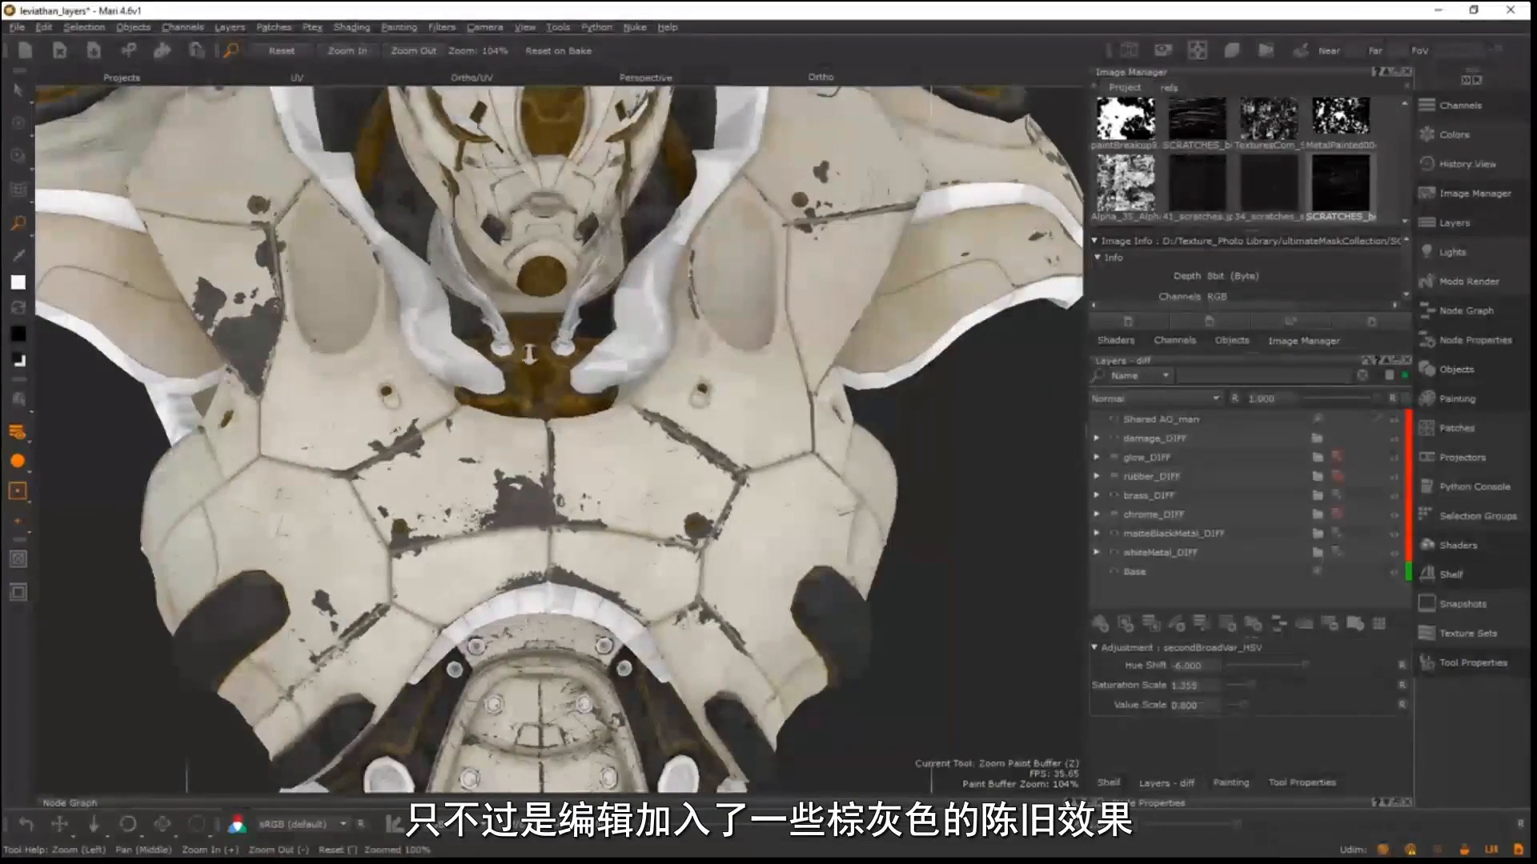
pyautogui.keyDown('alt'); pyautogui.moveTo(462, 357); pyautogui.dragTo(566, 344, button='right'); pyautogui.keyUp('alt')
pyautogui.keyDown('alt'); pyautogui.moveTo(565, 343); pyautogui.dragTo(566, 333, button='middle'); pyautogui.keyUp('alt')
pyautogui.keyDown('alt'); pyautogui.moveTo(769, 364); pyautogui.dragTo(661, 361, button='right'); pyautogui.keyUp('alt')
pyautogui.keyDown('alt'); pyautogui.moveTo(660, 361); pyautogui.dragTo(701, 411, button='middle'); pyautogui.keyUp('alt')
pyautogui.keyDown('alt'); pyautogui.moveTo(701, 412); pyautogui.dragTo(780, 407, button='right'); pyautogui.keyUp('alt')
pyautogui.keyDown('alt'); pyautogui.moveTo(780, 406); pyautogui.dragTo(680, 424); pyautogui.keyUp('alt')
pyautogui.keyDown('alt'); pyautogui.moveTo(872, 297); pyautogui.dragTo(800, 314); pyautogui.keyUp('alt')
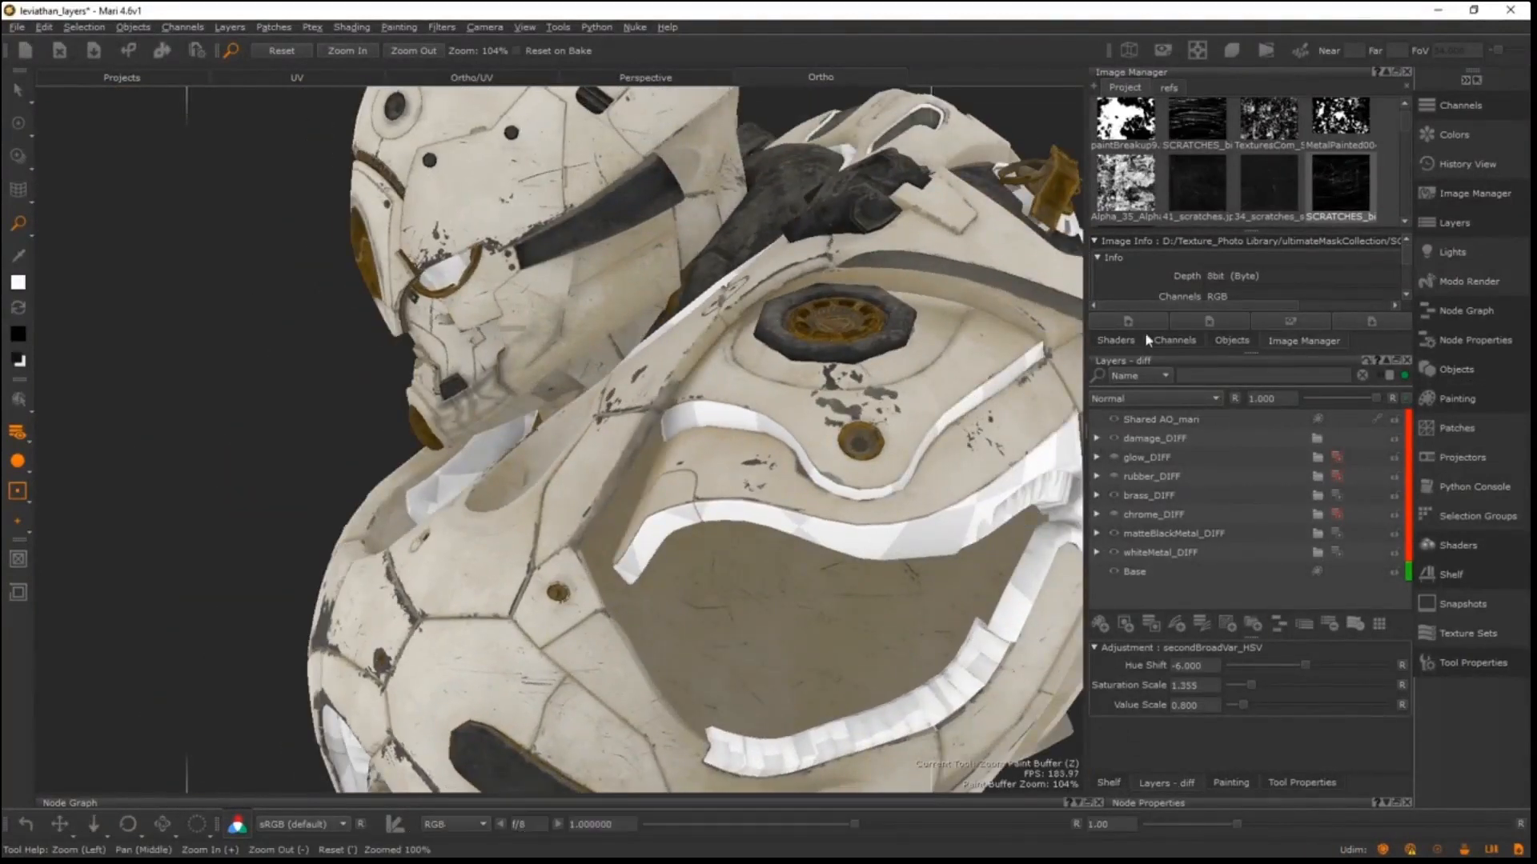
# - Bring up the channel list, enlarge it to show every channel, and make the spec channel current
pyautogui.click(1177, 341)
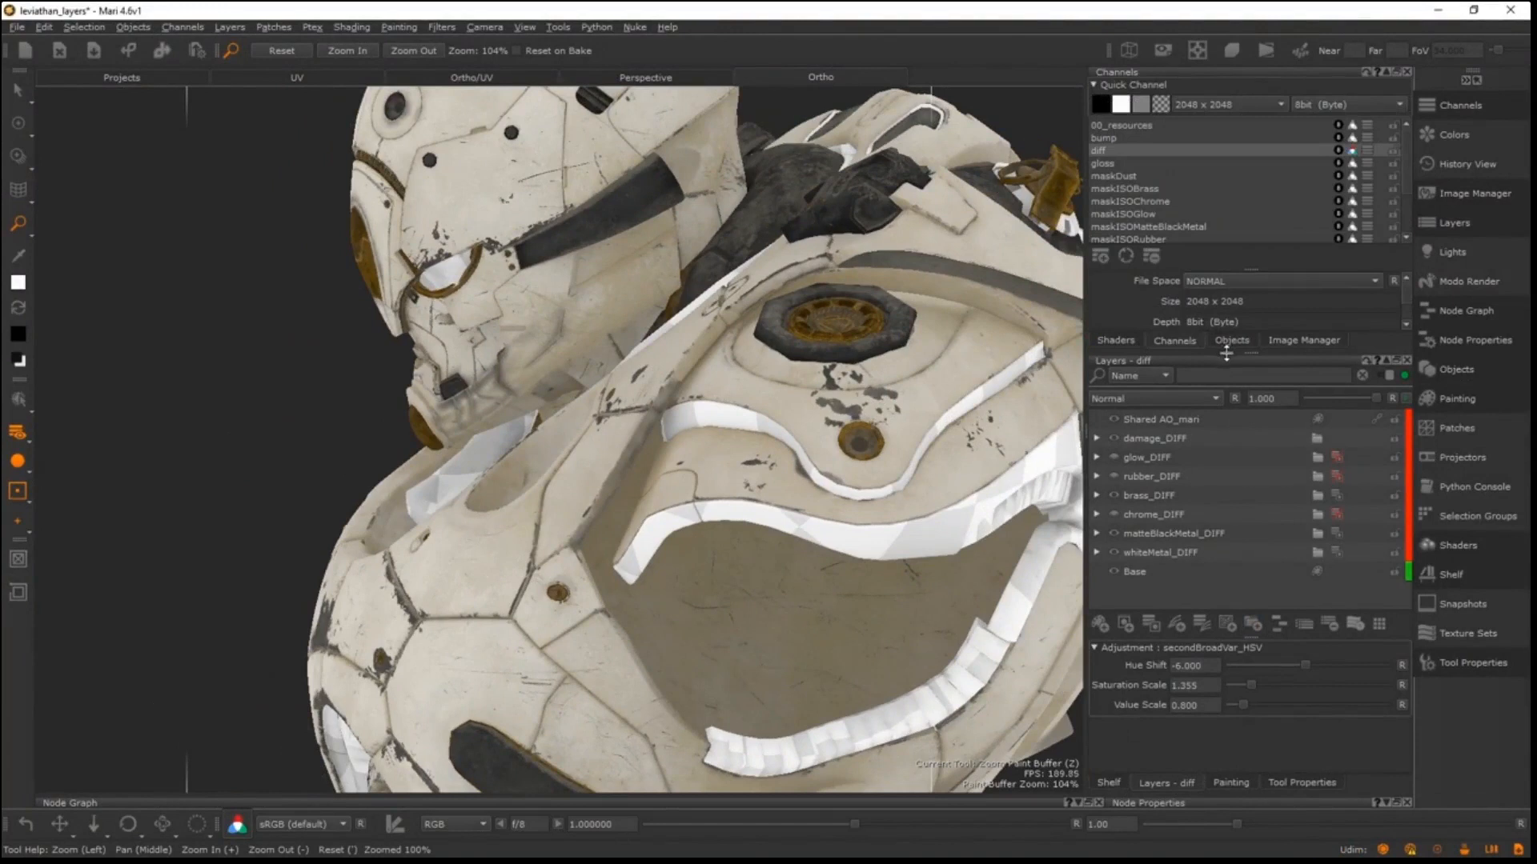
pyautogui.moveTo(1226, 353); pyautogui.dragTo(1235, 489)
pyautogui.click(1118, 291)
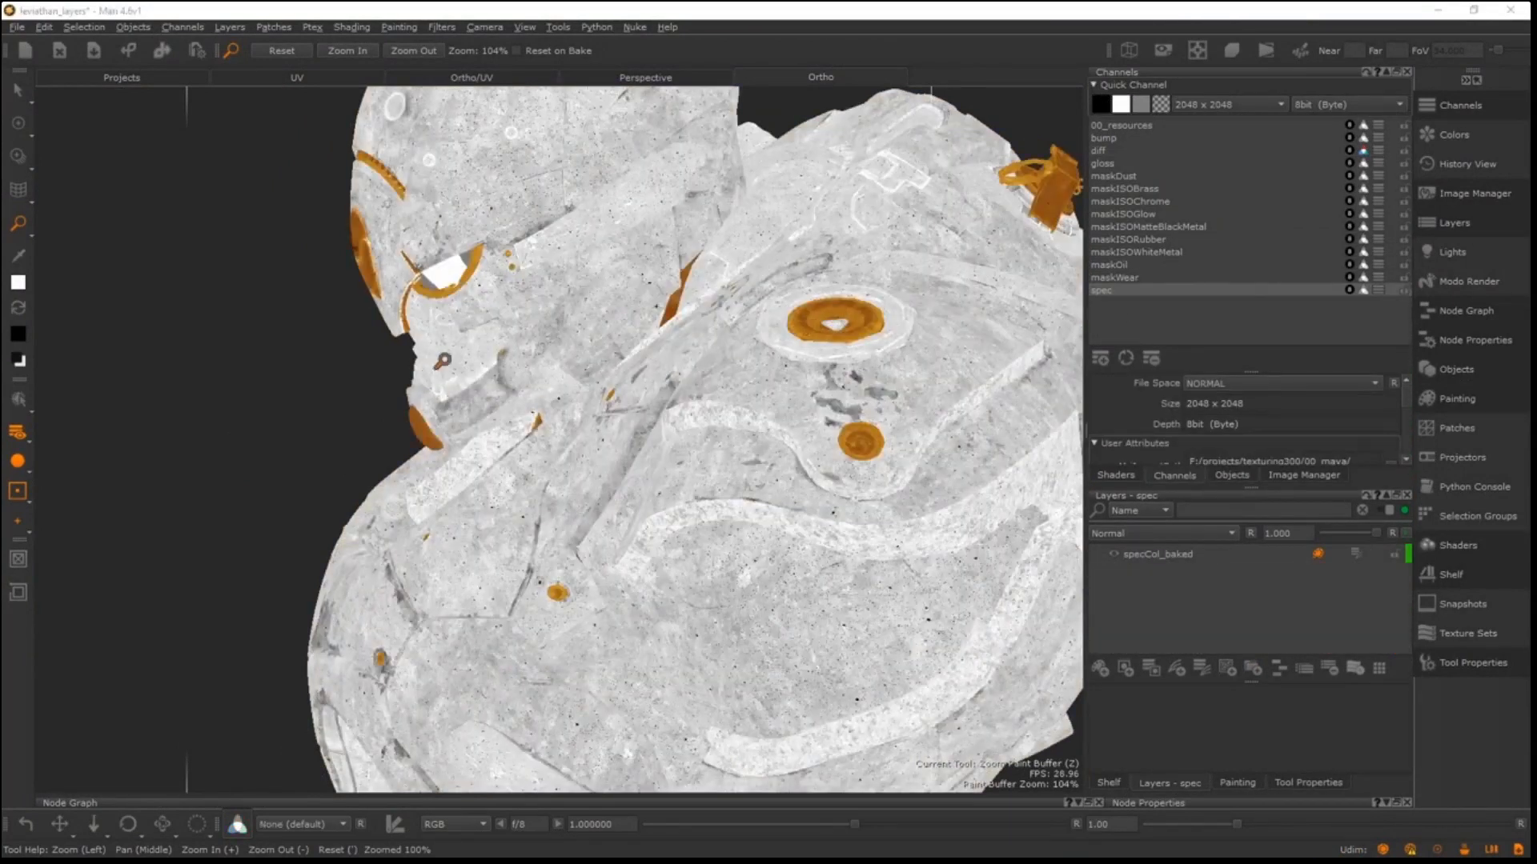
# - Examine the specular texture on the head and shoulder and across the whole bust
pyautogui.keyDown('alt'); pyautogui.moveTo(443, 360); pyautogui.dragTo(414, 410, button='right'); pyautogui.keyUp('alt')
pyautogui.keyDown('alt'); pyautogui.moveTo(415, 410); pyautogui.dragTo(453, 415); pyautogui.keyUp('alt')
pyautogui.keyDown('alt'); pyautogui.moveTo(453, 415); pyautogui.dragTo(657, 313, button='middle'); pyautogui.keyUp('alt')
pyautogui.moveTo(657, 314)
pyautogui.keyDown('alt'); pyautogui.mouseDown()
pyautogui.moveTo(664, 363)
pyautogui.moveTo(647, 400)
pyautogui.mouseUp(); pyautogui.keyUp('alt')
pyautogui.keyDown('alt'); pyautogui.moveTo(647, 400); pyautogui.dragTo(766, 349, button='right'); pyautogui.keyUp('alt')
pyautogui.keyDown('alt'); pyautogui.moveTo(765, 349); pyautogui.dragTo(741, 340); pyautogui.keyUp('alt')
pyautogui.keyDown('alt'); pyautogui.moveTo(741, 340); pyautogui.dragTo(577, 403, button='right'); pyautogui.keyUp('alt')
pyautogui.moveTo(578, 403)
pyautogui.keyDown('alt'); pyautogui.mouseDown()
pyautogui.moveTo(740, 208)
pyautogui.moveTo(798, 301)
pyautogui.mouseUp(); pyautogui.keyUp('alt')
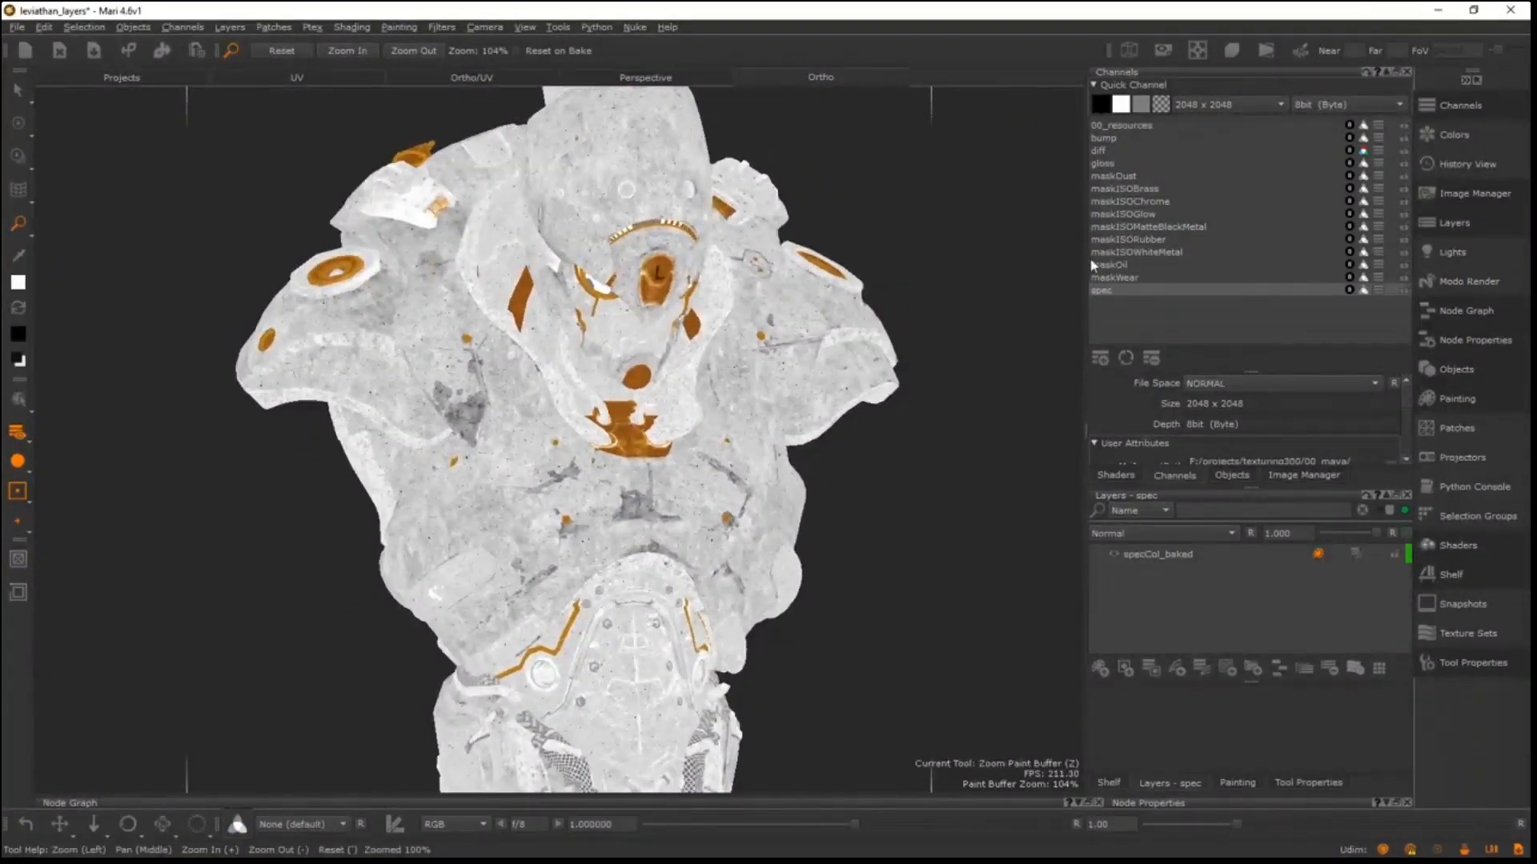
# - Make the gloss channel current, enlarge its layer stack, collapse damages_GLOSS, and expand the whiteMetal_GLOSS group
pyautogui.click(1108, 165)
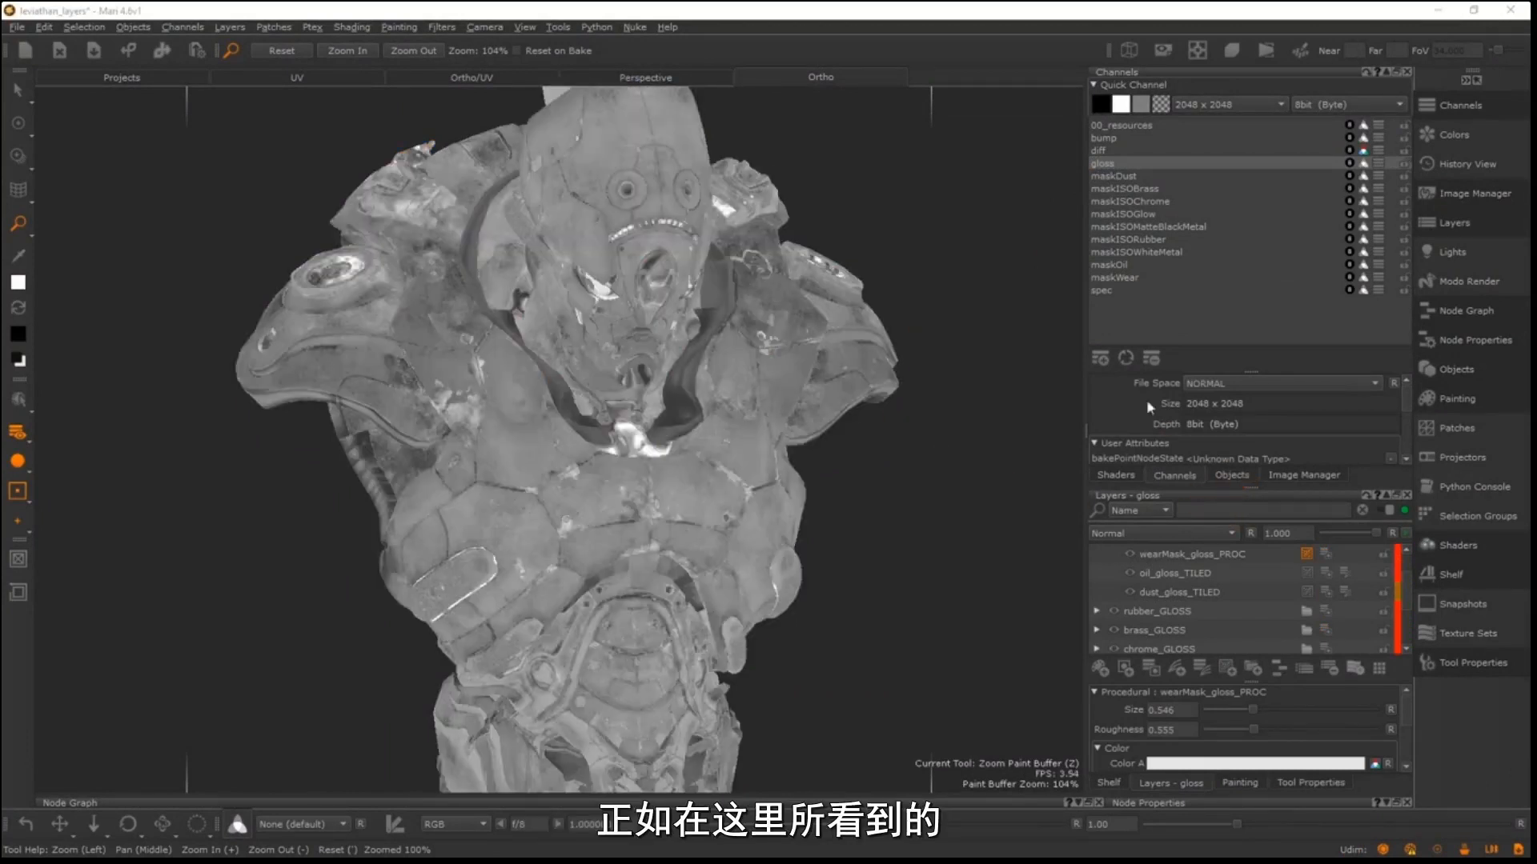
pyautogui.moveTo(1252, 488); pyautogui.dragTo(1252, 303)
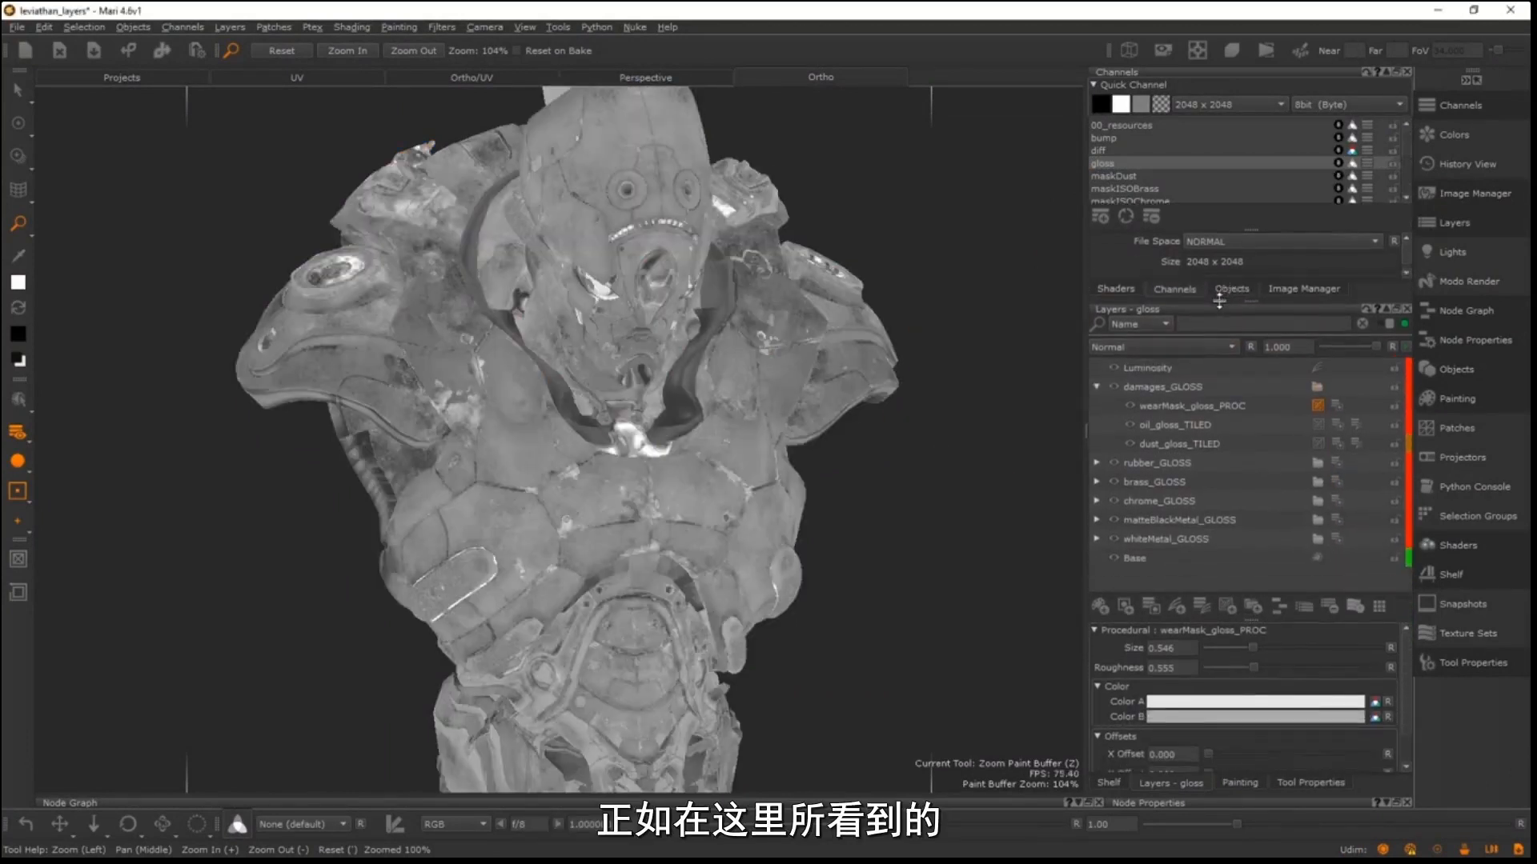
pyautogui.click(1098, 386)
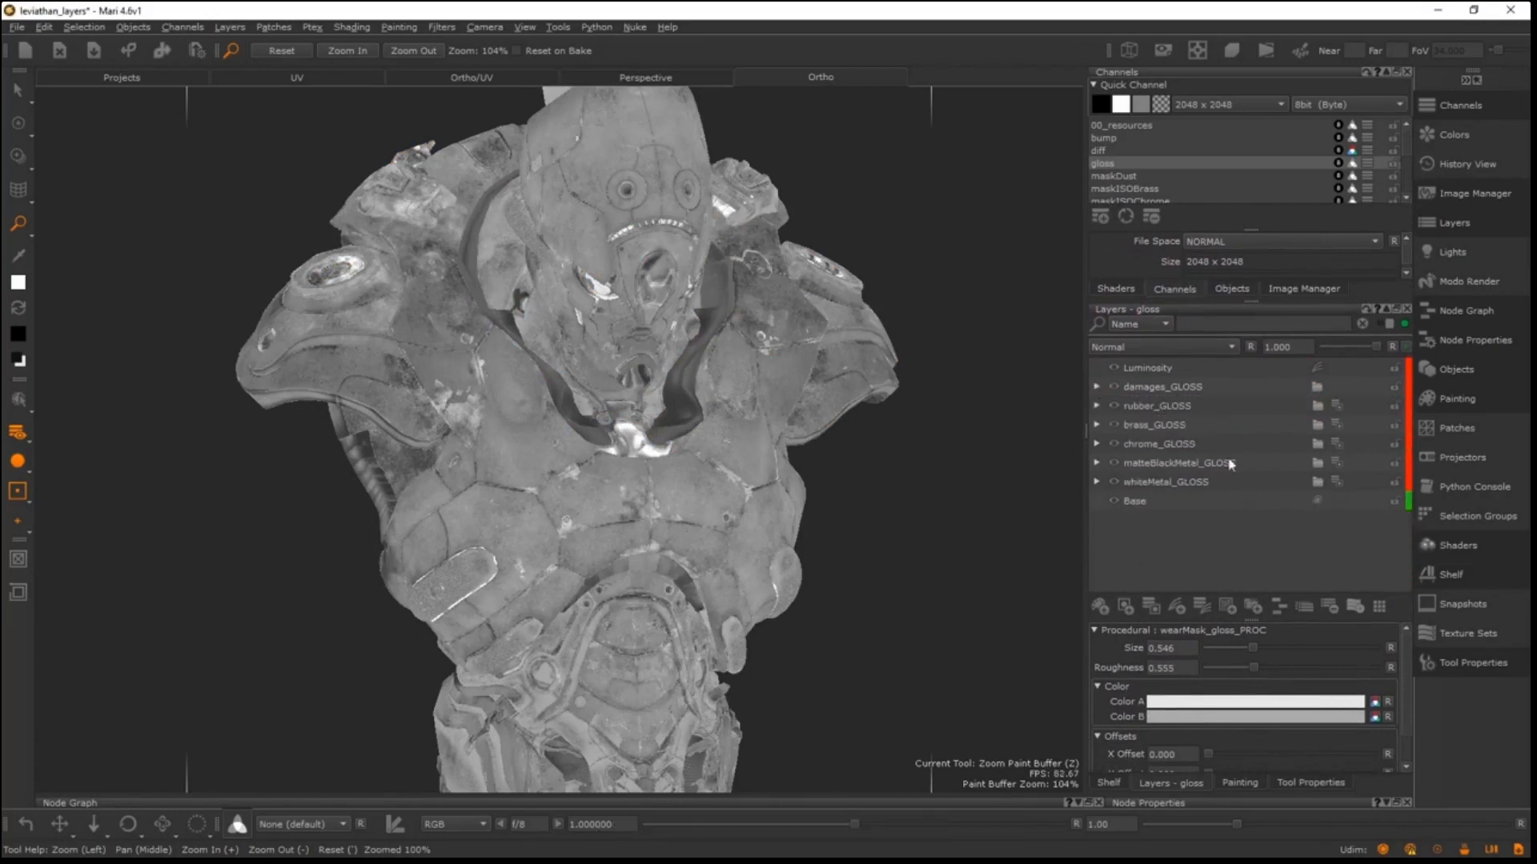
pyautogui.click(1097, 482)
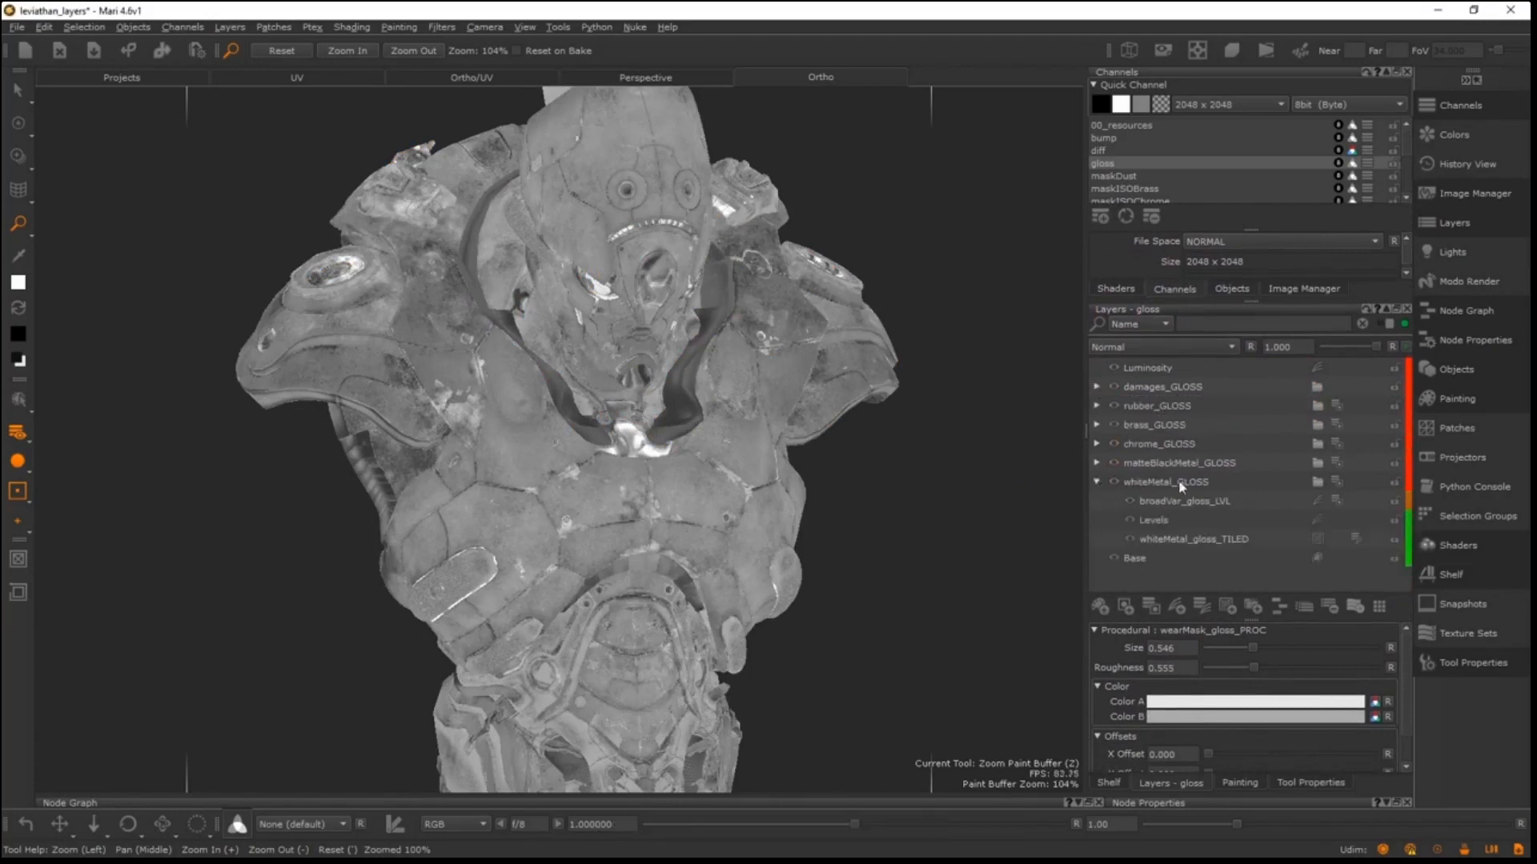
# - Review the settings of the whiteMetal_gloss_TILED, Levels and broadVar_gloss_LVL layers in the white metal group
pyautogui.click(1180, 539)
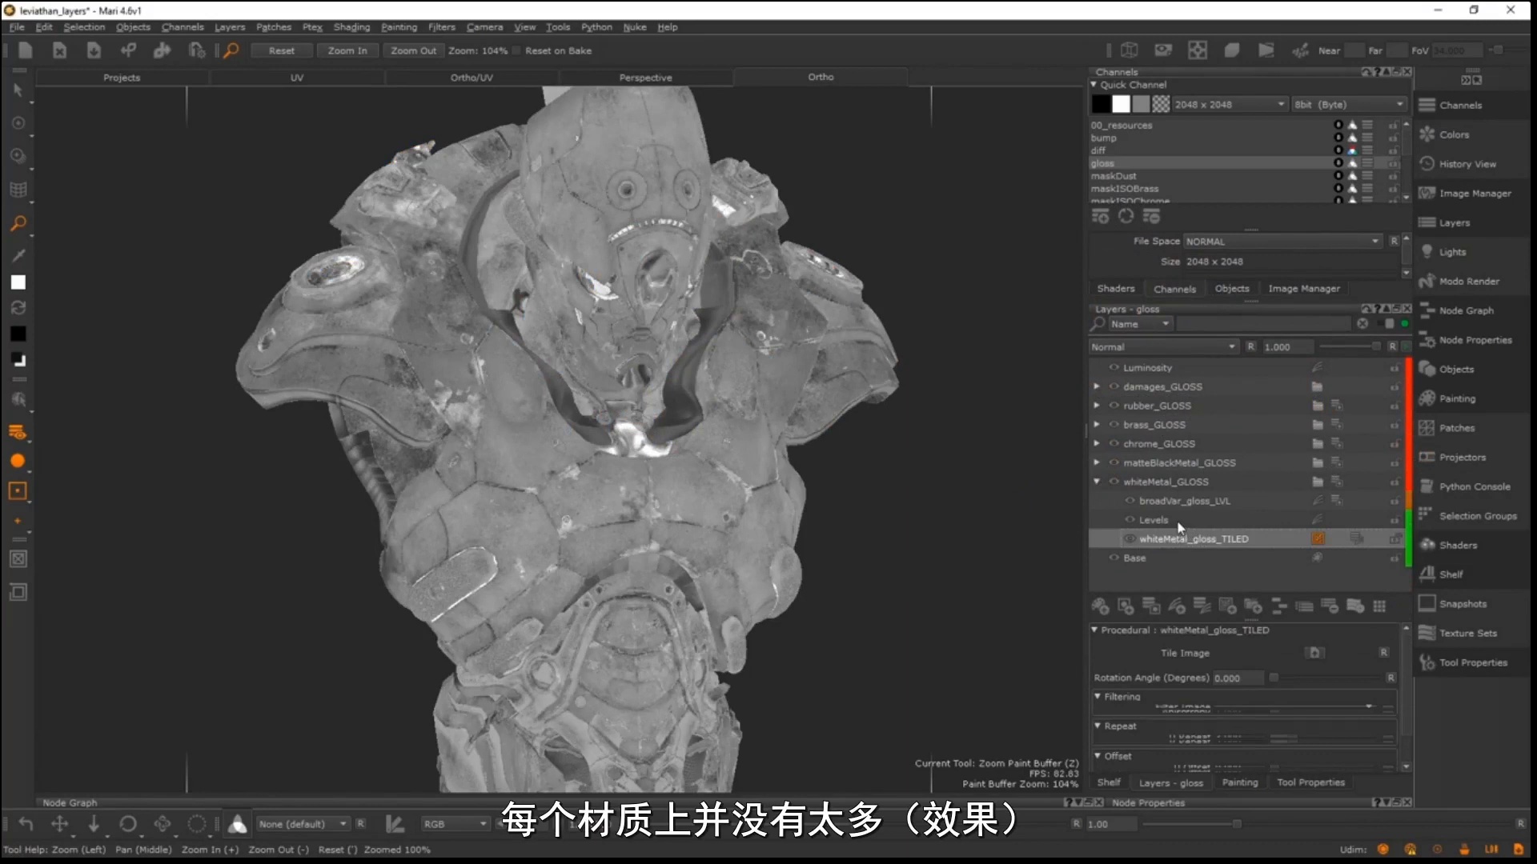
pyautogui.click(1180, 522)
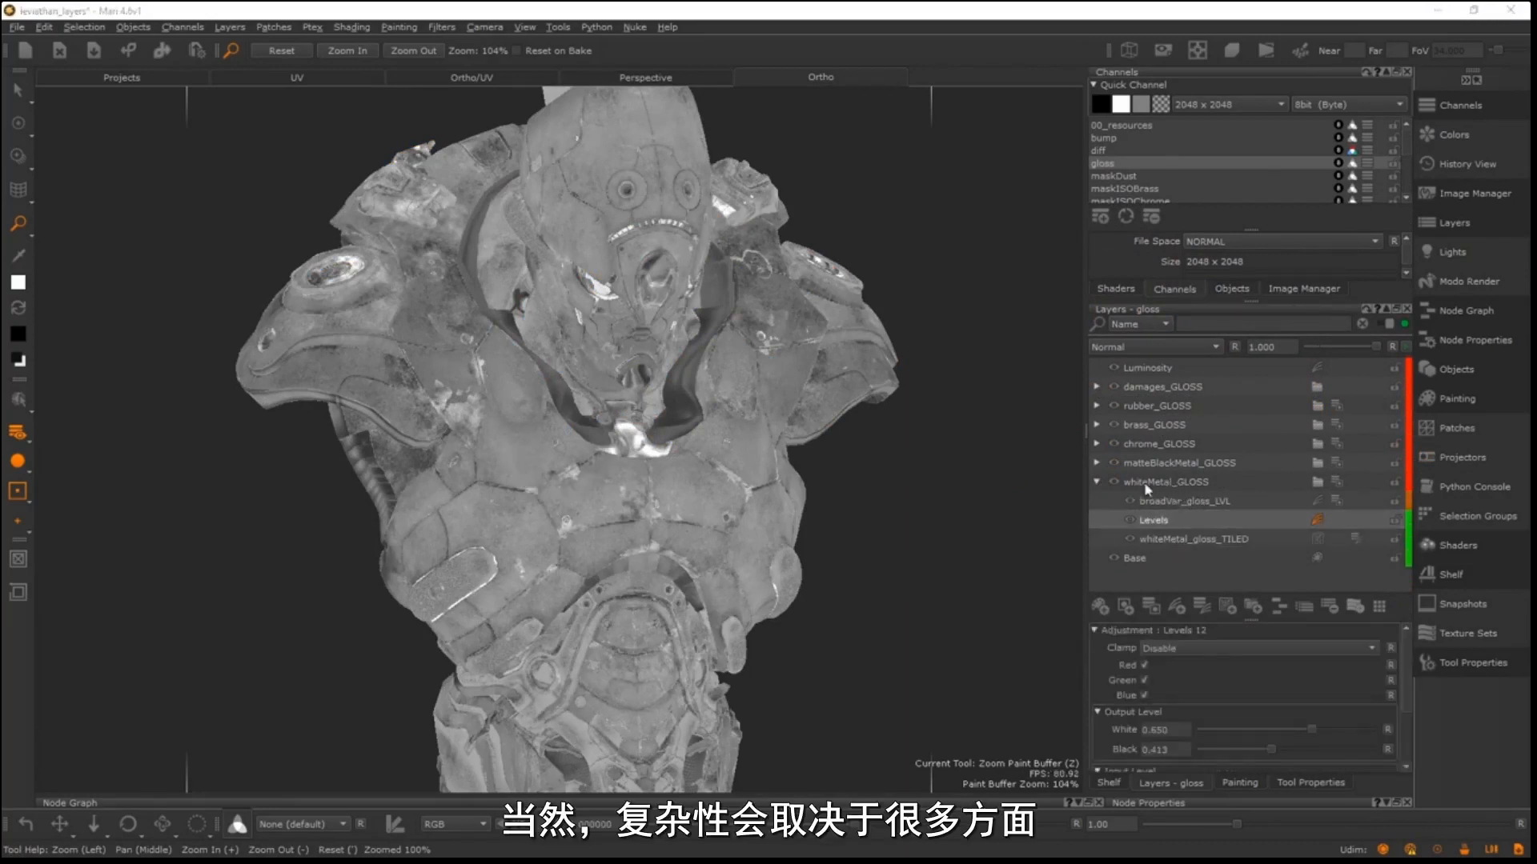
pyautogui.click(1178, 540)
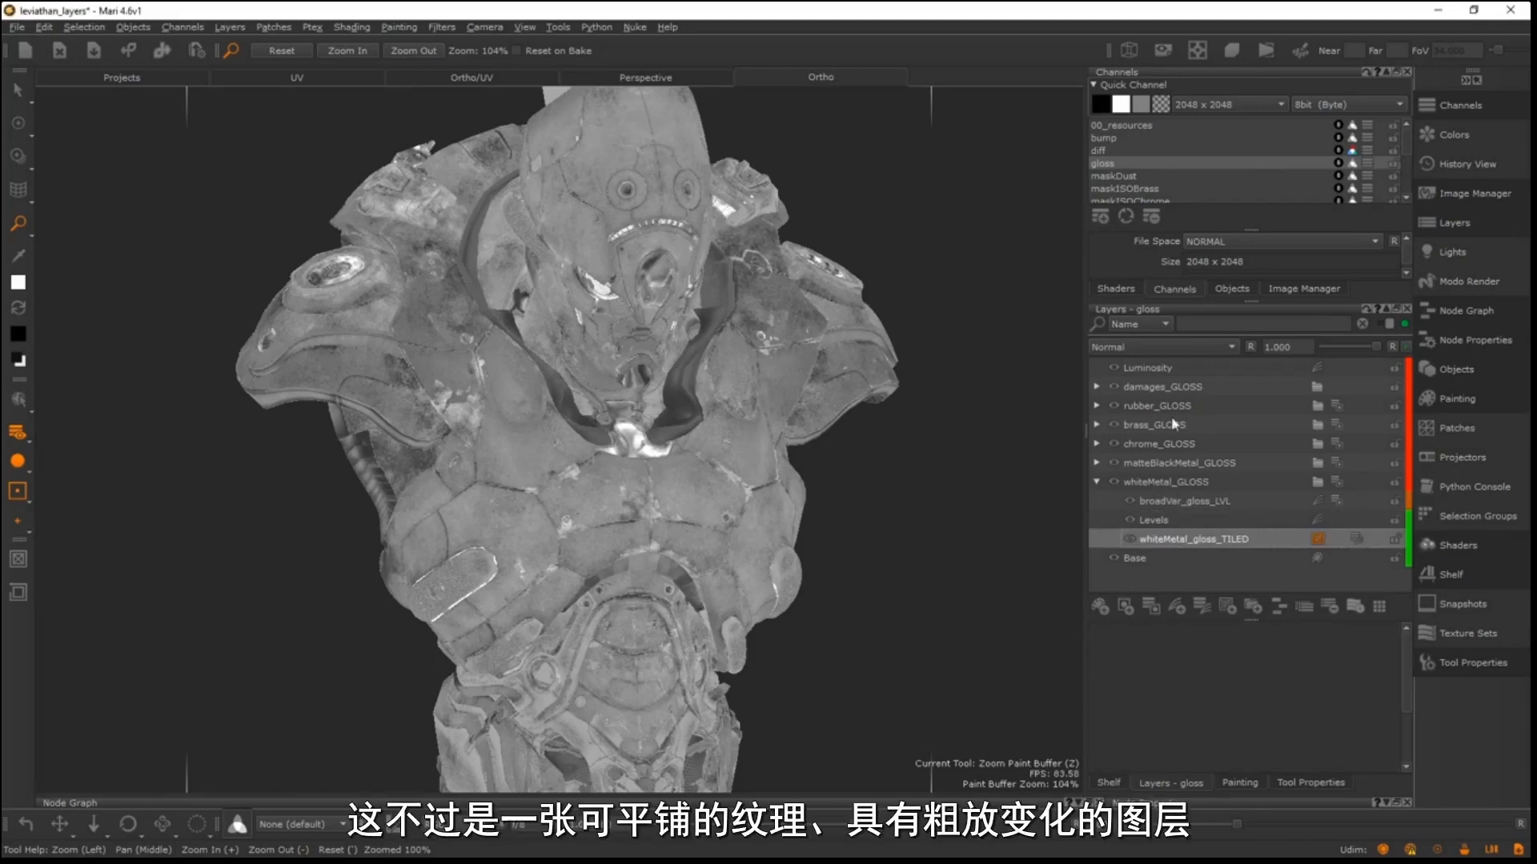
pyautogui.click(1161, 521)
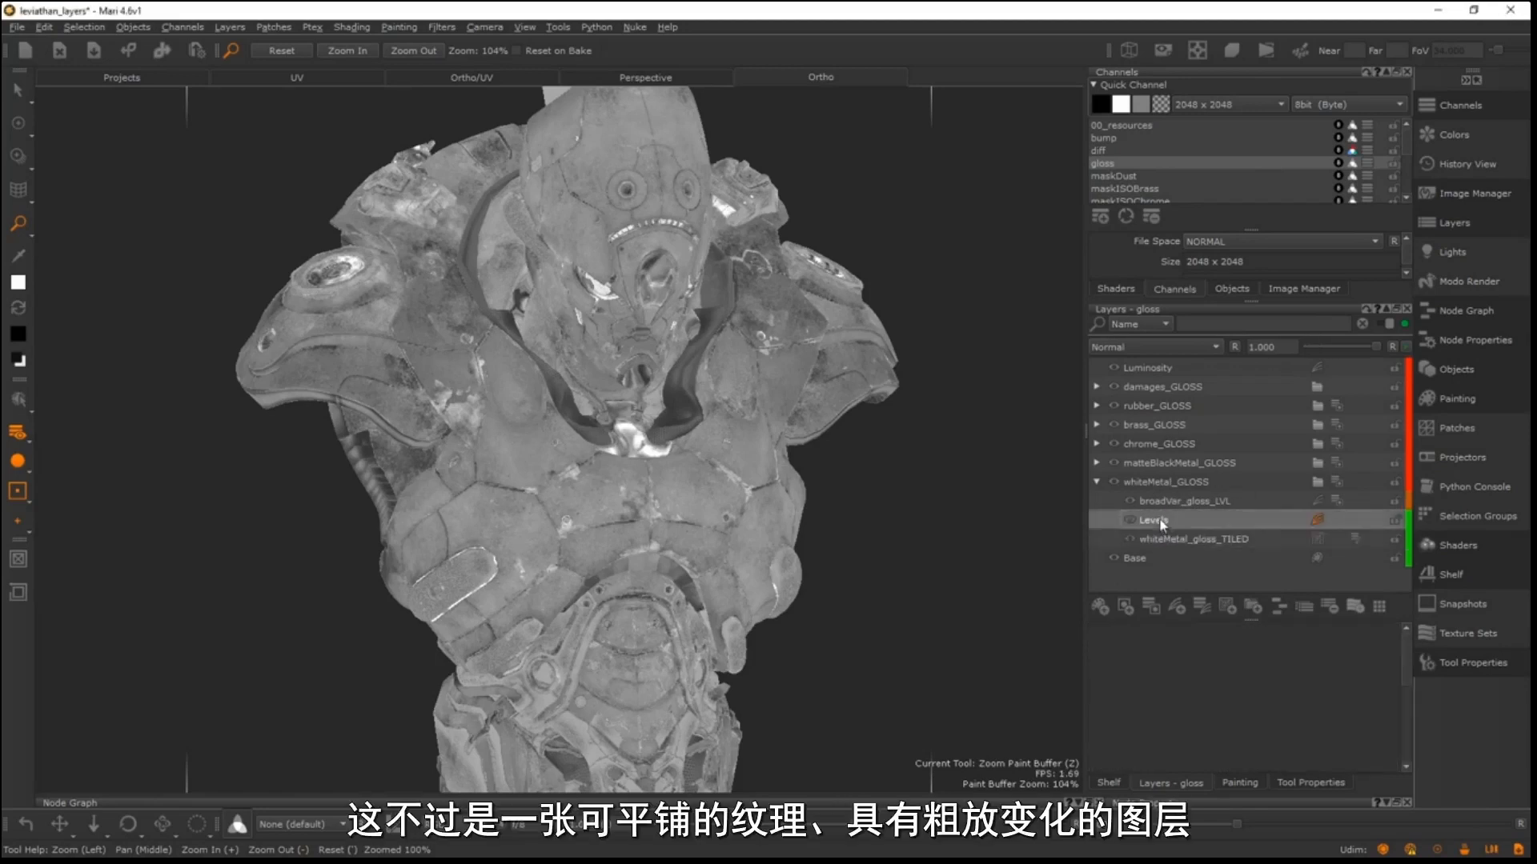
pyautogui.click(1200, 498)
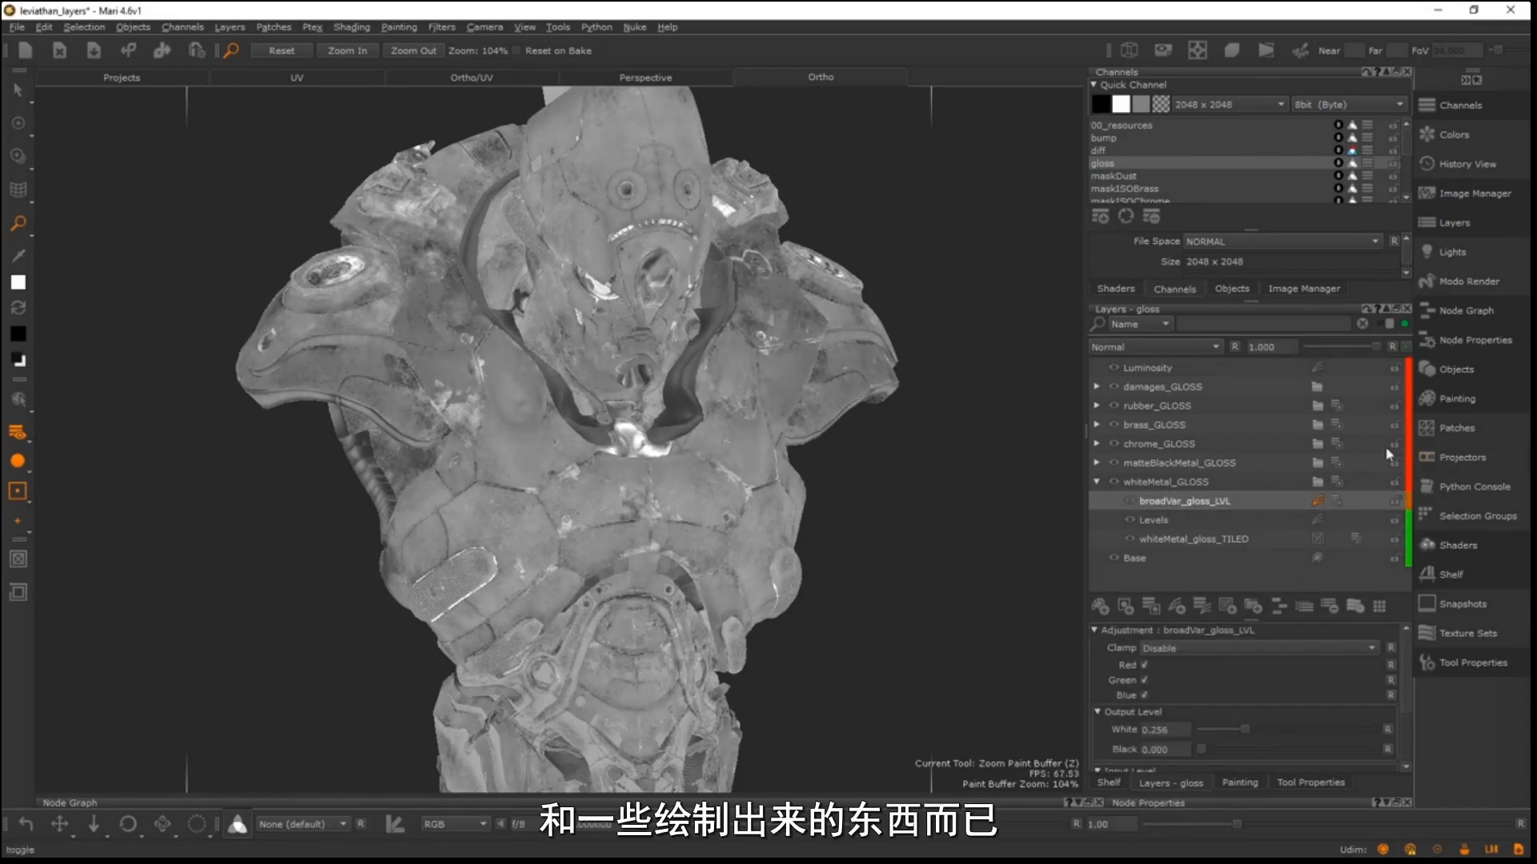
# - Expand and select the damages_GLOSS group to review its wear, oil and dust layers
pyautogui.click(1097, 387)
pyautogui.click(1188, 390)
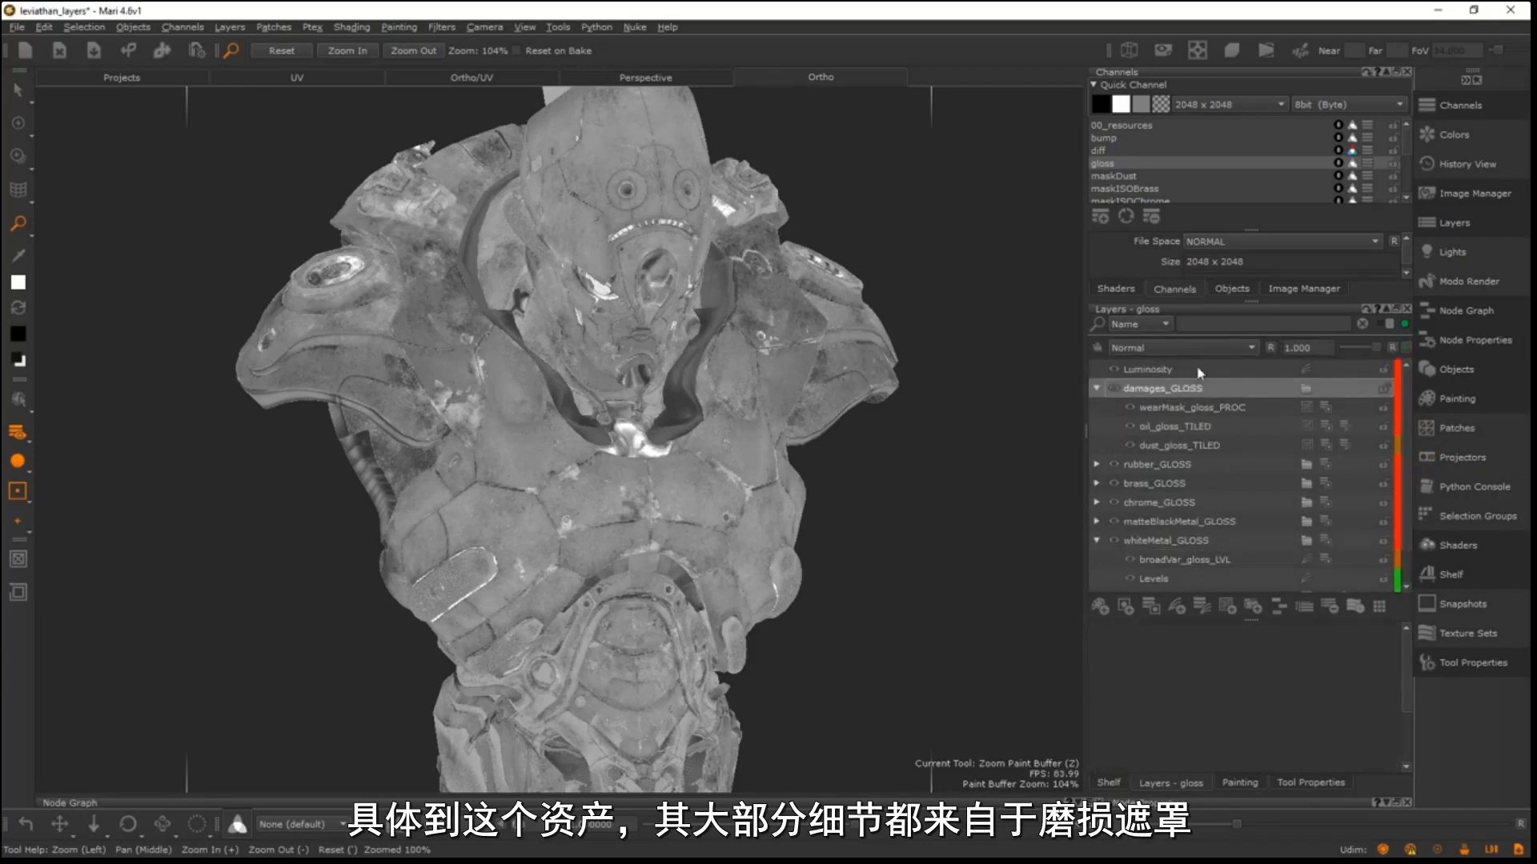
pyautogui.moveTo(1374, 348); pyautogui.dragTo(1411, 341)
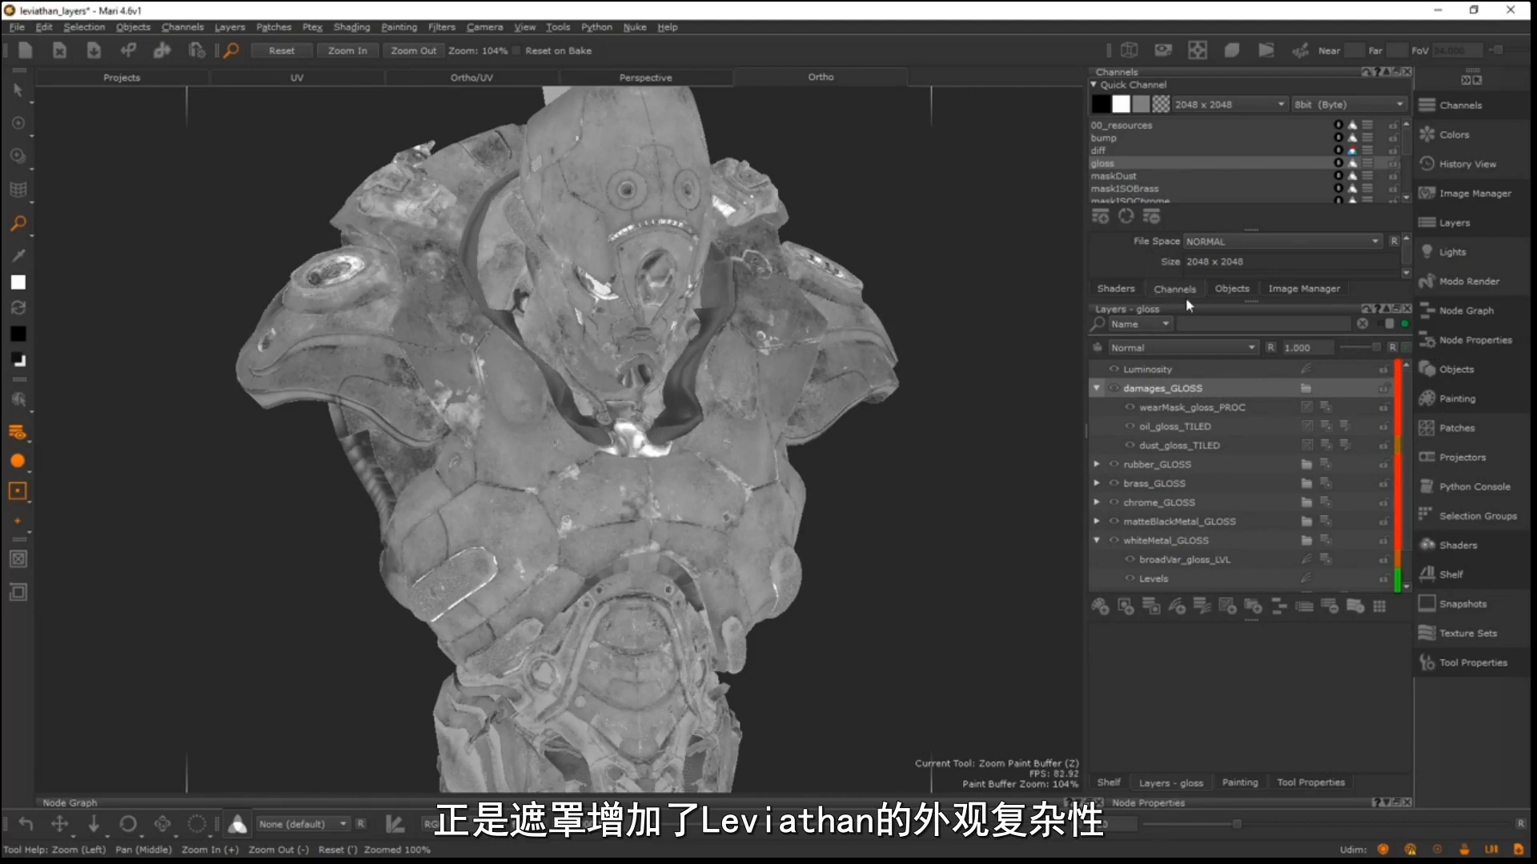
# - Enlarge the channel list, make the bump channel current, and inspect its greyscale texture on the chest and shoulders
pyautogui.moveTo(1183, 301); pyautogui.dragTo(1177, 465)
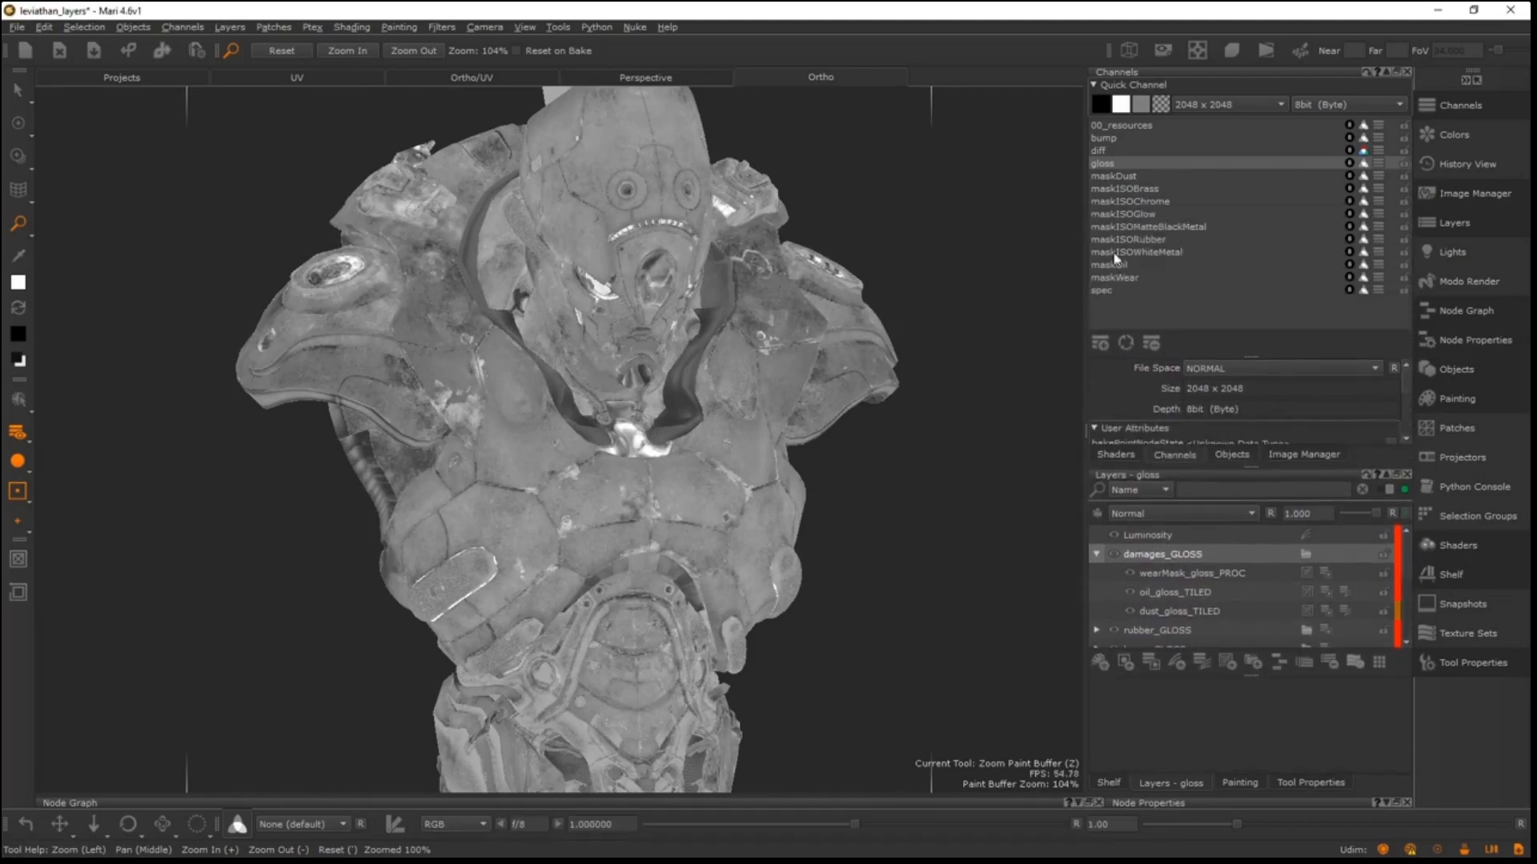
pyautogui.click(1108, 139)
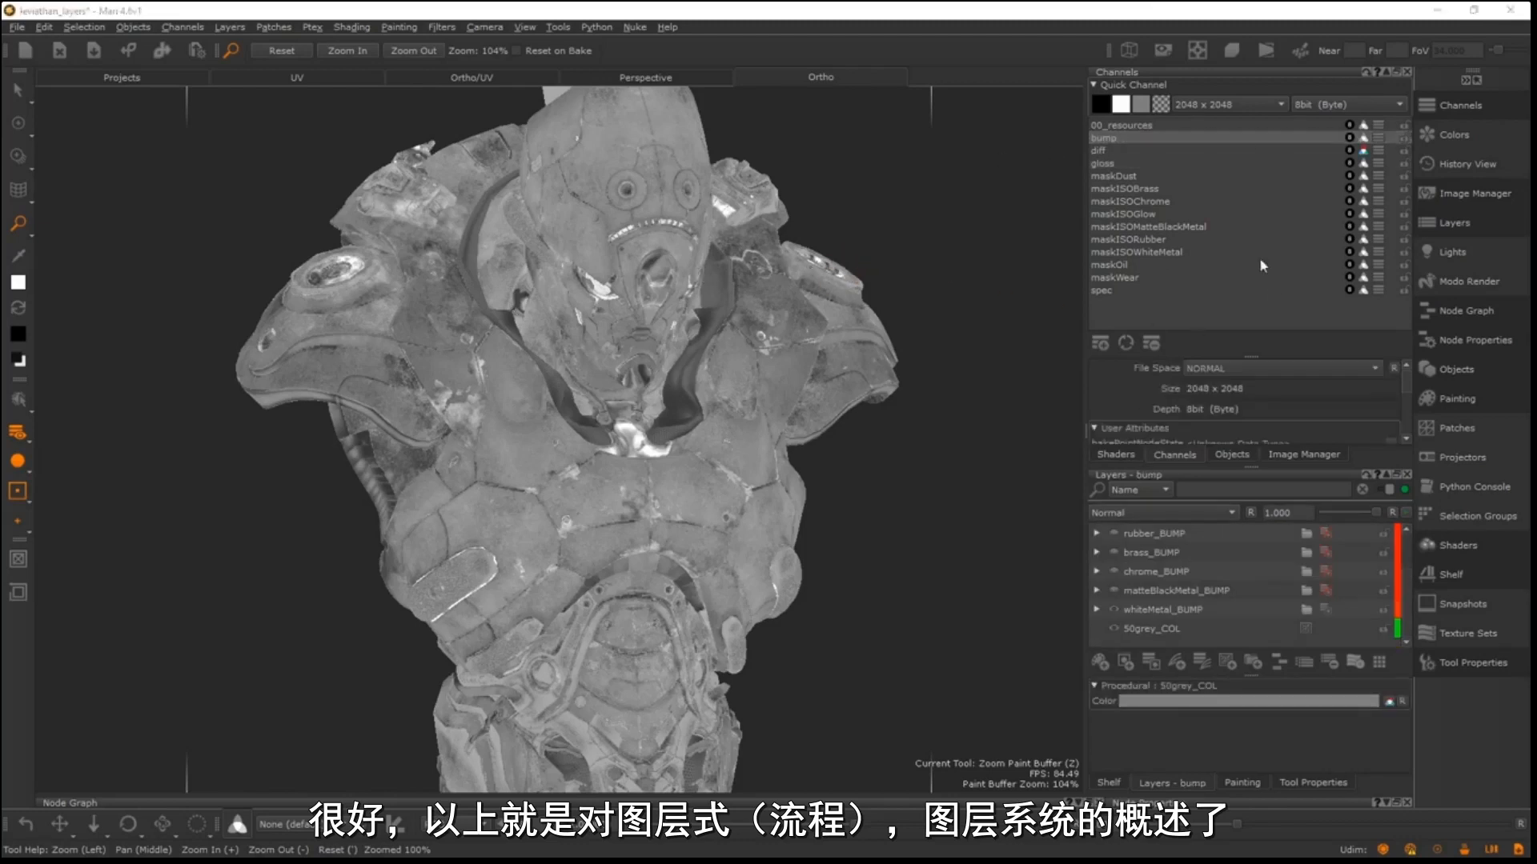
pyautogui.keyDown('alt'); pyautogui.moveTo(733, 333); pyautogui.dragTo(621, 337, button='right'); pyautogui.keyUp('alt')
pyautogui.keyDown('alt'); pyautogui.moveTo(769, 360); pyautogui.dragTo(509, 399); pyautogui.keyUp('alt')
pyautogui.keyDown('alt'); pyautogui.moveTo(615, 405); pyautogui.dragTo(849, 402, button='right'); pyautogui.keyUp('alt')
pyautogui.keyDown('alt'); pyautogui.moveTo(888, 396); pyautogui.dragTo(560, 372); pyautogui.keyUp('alt')
pyautogui.keyDown('alt'); pyautogui.moveTo(535, 364); pyautogui.dragTo(724, 385, button='middle'); pyautogui.keyUp('alt')
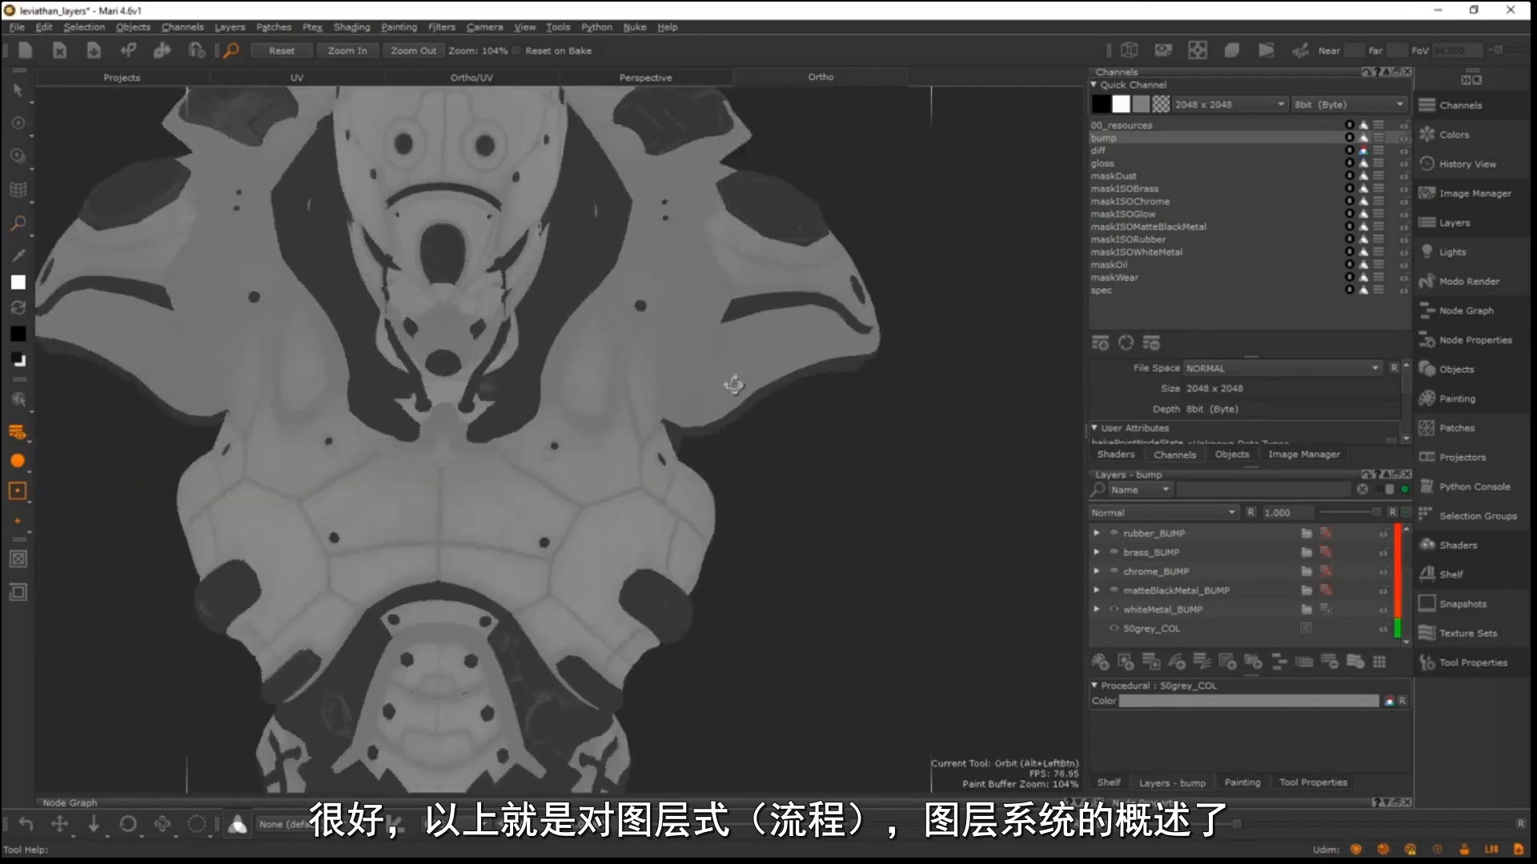
# - Examine the bump texture on the whole bust from the front and from the side
pyautogui.keyDown('alt'); pyautogui.moveTo(724, 385); pyautogui.dragTo(429, 388, button='right'); pyautogui.keyUp('alt')
pyautogui.keyDown('alt'); pyautogui.moveTo(429, 388); pyautogui.dragTo(503, 389, button='middle'); pyautogui.keyUp('alt')
pyautogui.keyDown('alt'); pyautogui.moveTo(503, 388); pyautogui.dragTo(611, 385, button='right'); pyautogui.keyUp('alt')
pyautogui.keyDown('alt'); pyautogui.moveTo(611, 384); pyautogui.dragTo(697, 343); pyautogui.keyUp('alt')
pyautogui.keyDown('alt'); pyautogui.moveTo(696, 344); pyautogui.dragTo(621, 387, button='right'); pyautogui.keyUp('alt')
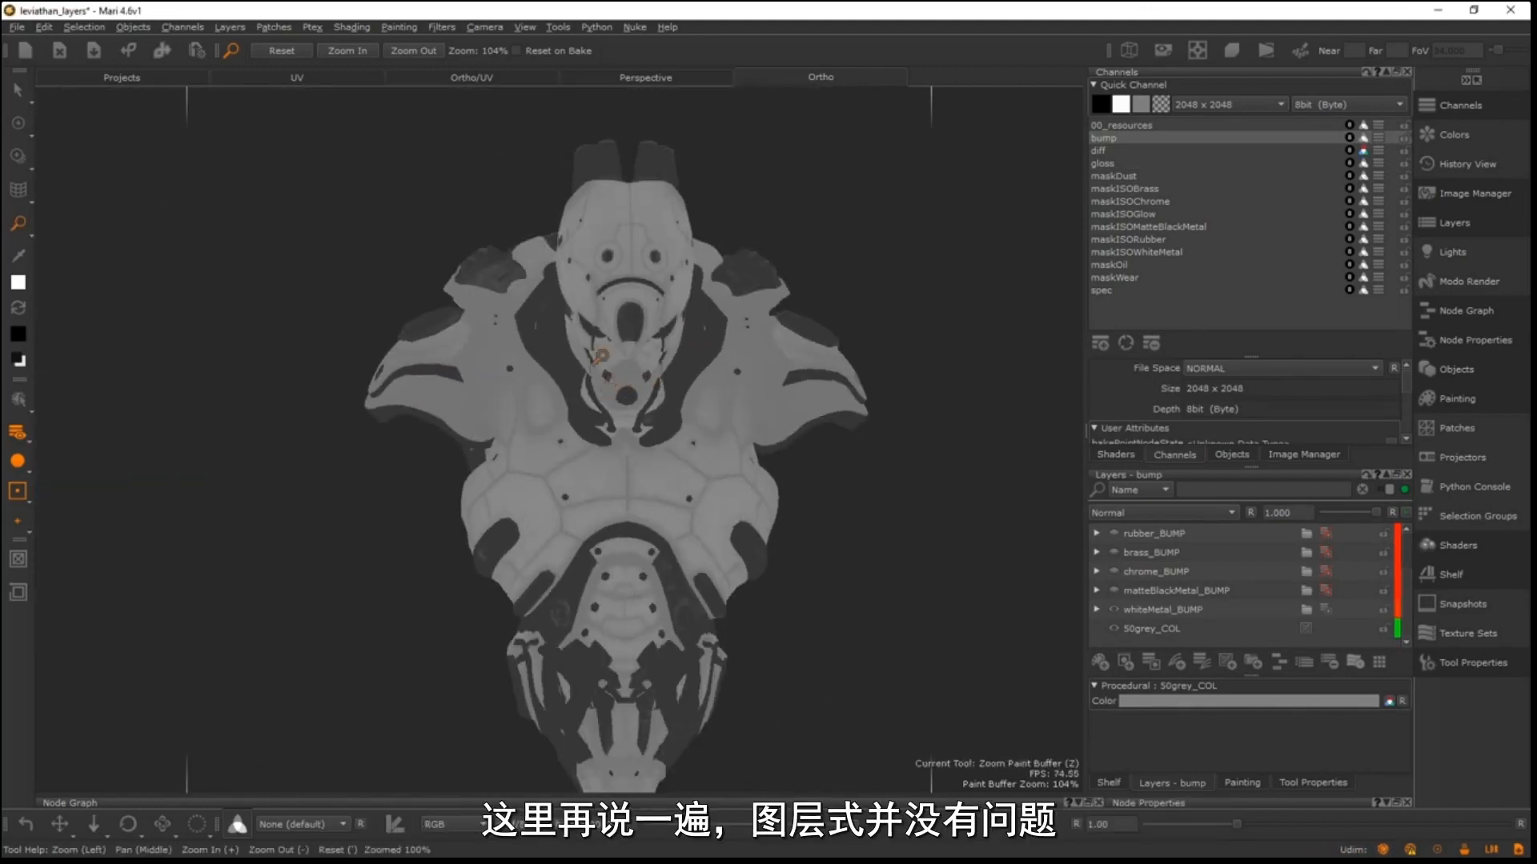
pyautogui.keyDown('alt'); pyautogui.moveTo(602, 312); pyautogui.dragTo(540, 321); pyautogui.keyUp('alt')
pyautogui.keyDown('alt'); pyautogui.moveTo(622, 314); pyautogui.dragTo(524, 351, button='right'); pyautogui.keyUp('alt')
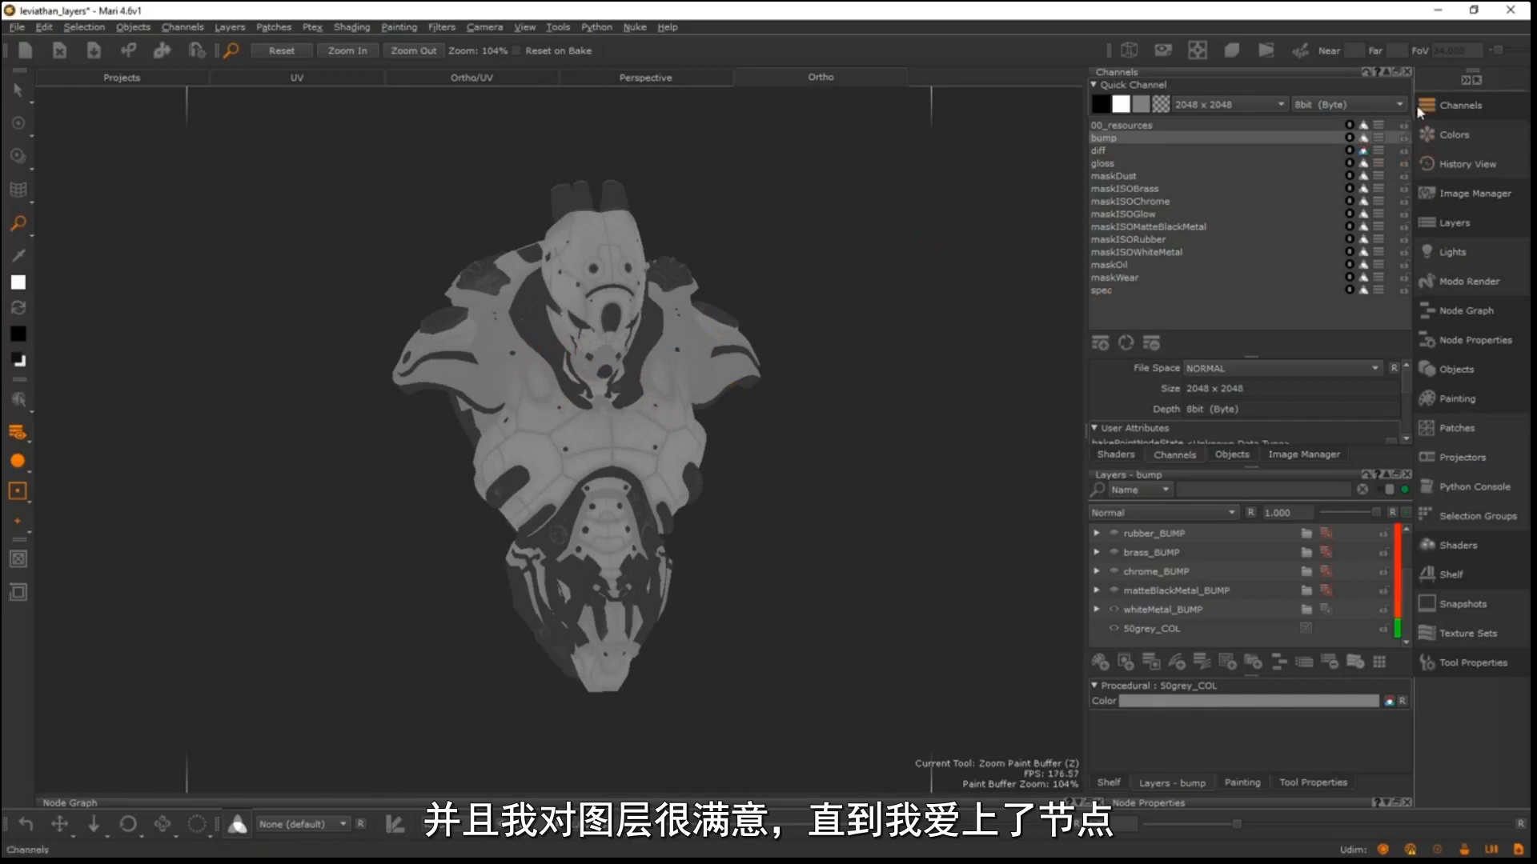
pyautogui.moveTo(834, 334); pyautogui.dragTo(653, 330, button='middle')
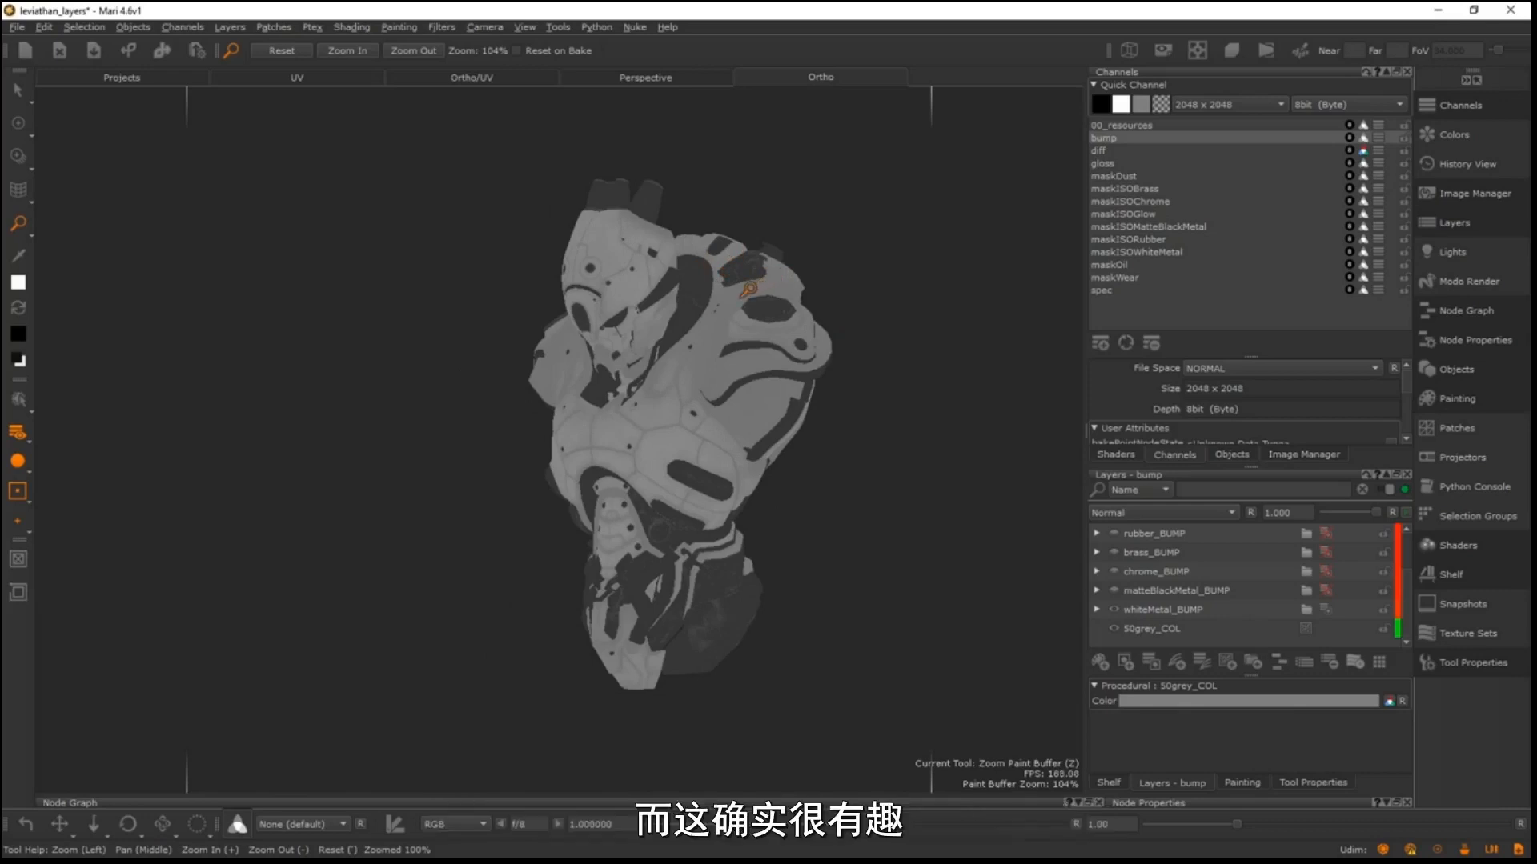
# - Inspect the bump texture on the head, chest and abdomen up close and from slightly turned angles
pyautogui.keyDown('alt'); pyautogui.moveTo(735, 357); pyautogui.dragTo(627, 371); pyautogui.keyUp('alt')
pyautogui.keyDown('alt'); pyautogui.moveTo(628, 371); pyautogui.dragTo(689, 401, button='right'); pyautogui.keyUp('alt')
pyautogui.moveTo(785, 400)
pyautogui.keyDown('alt'); pyautogui.mouseDown()
pyautogui.moveTo(686, 398)
pyautogui.moveTo(654, 416)
pyautogui.moveTo(796, 398)
pyautogui.moveTo(803, 415)
pyautogui.moveTo(583, 384)
pyautogui.moveTo(690, 385)
pyautogui.moveTo(746, 352)
pyautogui.mouseUp(); pyautogui.keyUp('alt')
pyautogui.press('z')
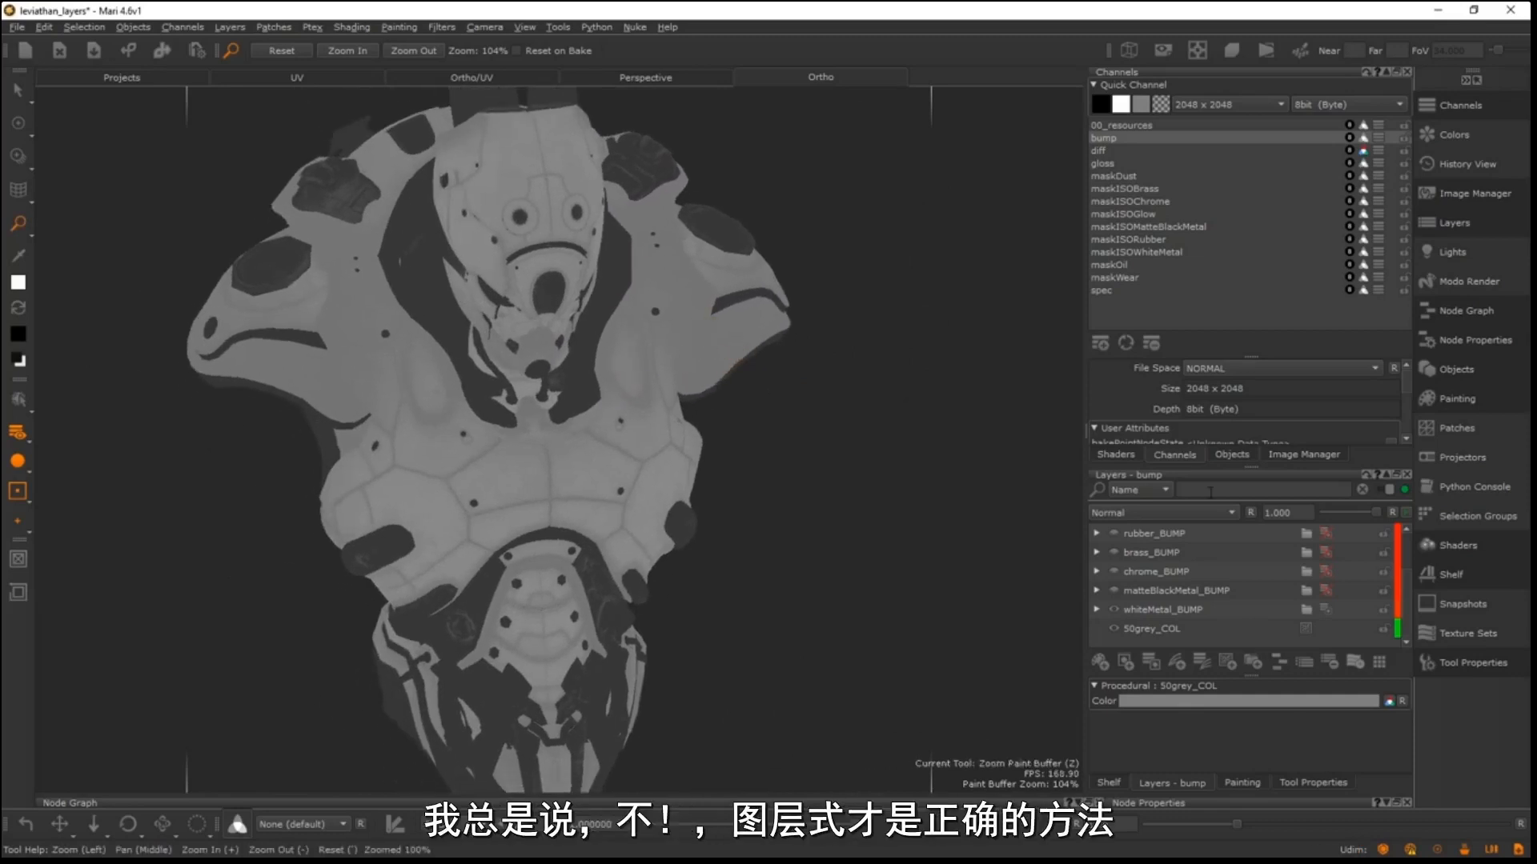
pyautogui.keyDown('alt'); pyautogui.moveTo(573, 393); pyautogui.dragTo(544, 407); pyautogui.keyUp('alt')
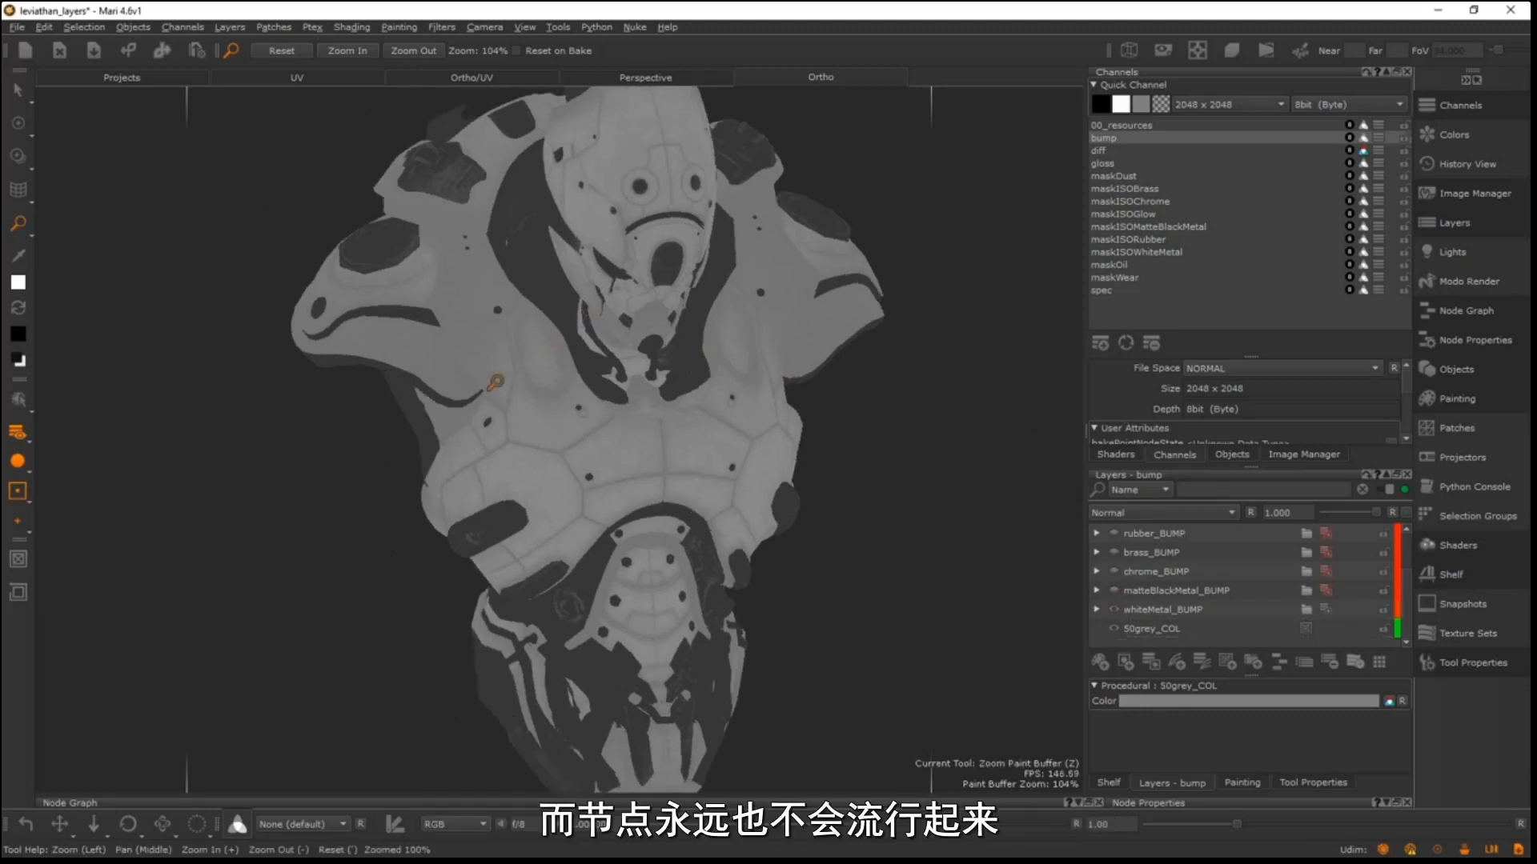
pyautogui.keyDown('alt'); pyautogui.moveTo(580, 462); pyautogui.dragTo(546, 448); pyautogui.keyUp('alt')
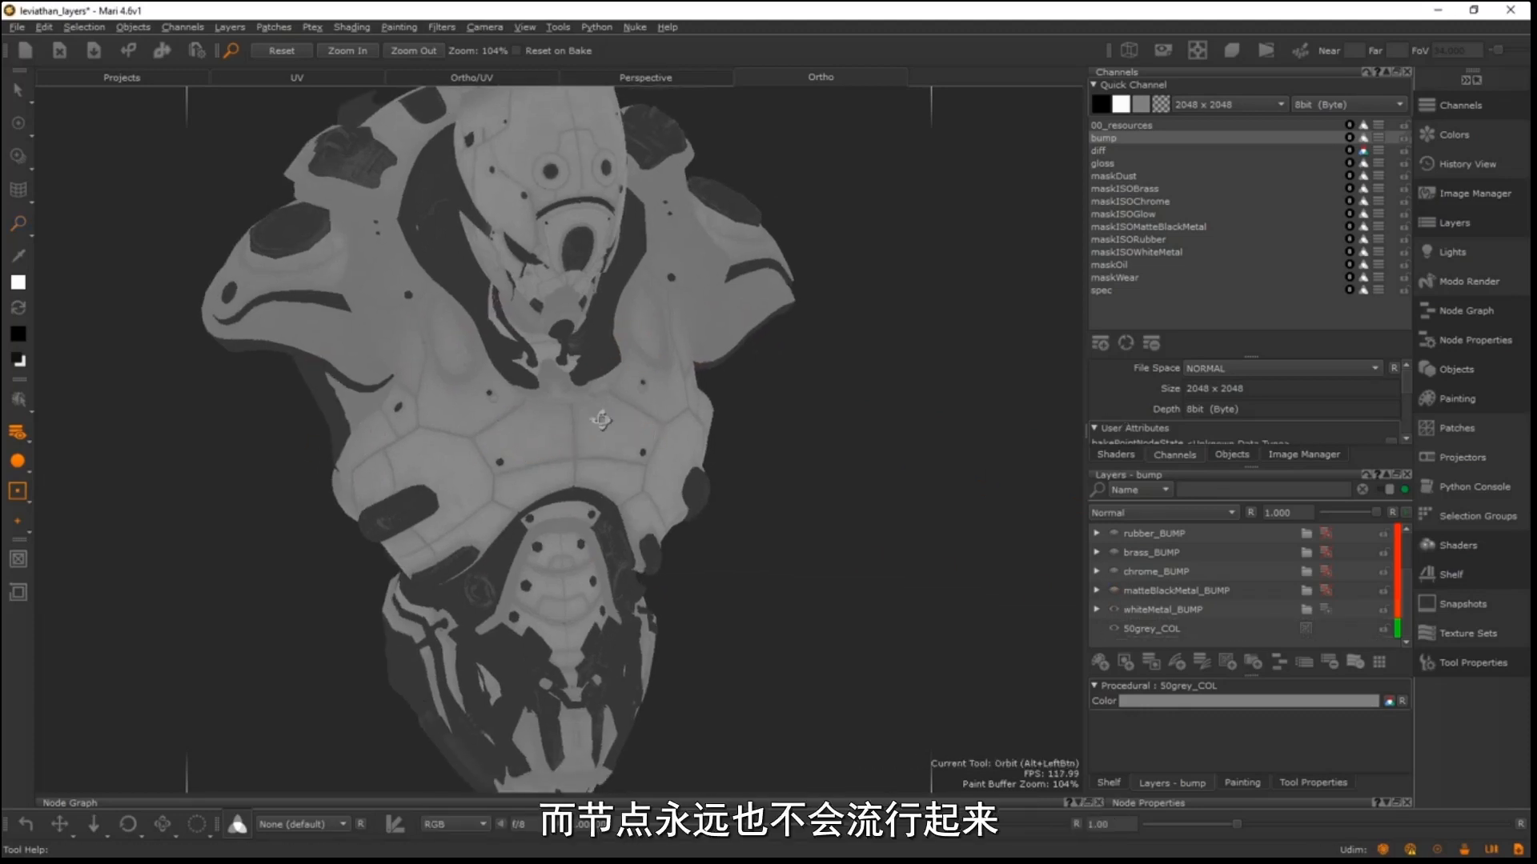
pyautogui.keyDown('alt'); pyautogui.moveTo(656, 437); pyautogui.dragTo(581, 334); pyautogui.keyUp('alt')
pyautogui.keyDown('alt'); pyautogui.moveTo(816, 313); pyautogui.dragTo(704, 368, button='right'); pyautogui.keyUp('alt')
pyautogui.keyDown('alt'); pyautogui.moveTo(703, 368); pyautogui.dragTo(635, 353); pyautogui.keyUp('alt')
pyautogui.keyDown('alt'); pyautogui.moveTo(635, 353); pyautogui.dragTo(646, 357, button='middle'); pyautogui.keyUp('alt')
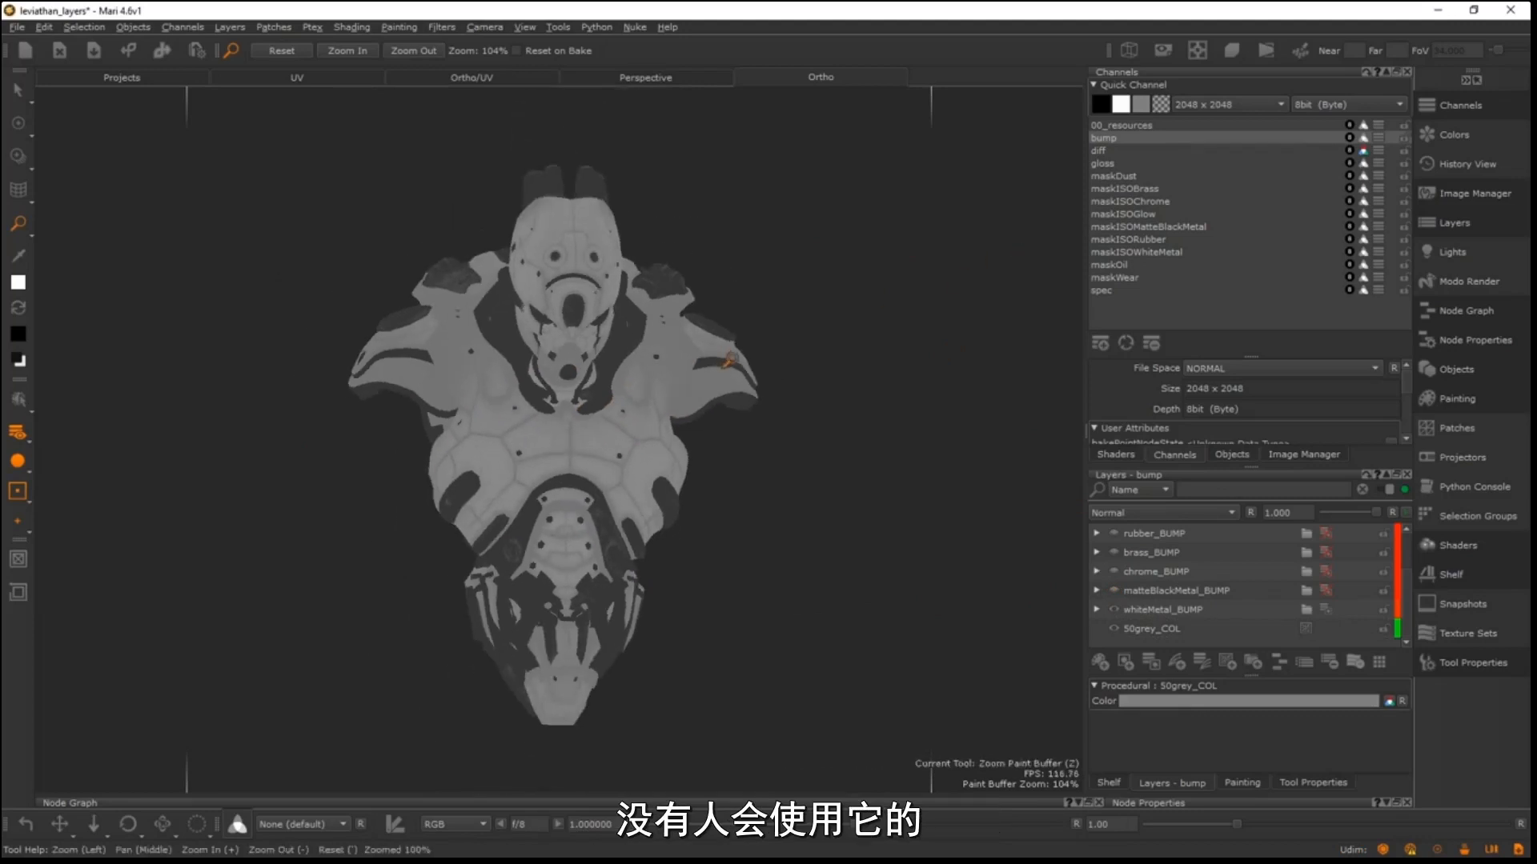
pyautogui.keyDown('alt'); pyautogui.moveTo(647, 357); pyautogui.dragTo(721, 330, button='right'); pyautogui.keyUp('alt')
pyautogui.keyDown('alt'); pyautogui.moveTo(720, 330); pyautogui.dragTo(704, 324); pyautogui.keyUp('alt')
pyautogui.keyDown('alt'); pyautogui.moveTo(705, 324); pyautogui.dragTo(532, 336, button='middle'); pyautogui.keyUp('alt')
pyautogui.moveTo(531, 337)
pyautogui.keyDown('alt'); pyautogui.mouseDown()
pyautogui.moveTo(507, 353)
pyautogui.moveTo(555, 347)
pyautogui.mouseUp(); pyautogui.keyUp('alt')
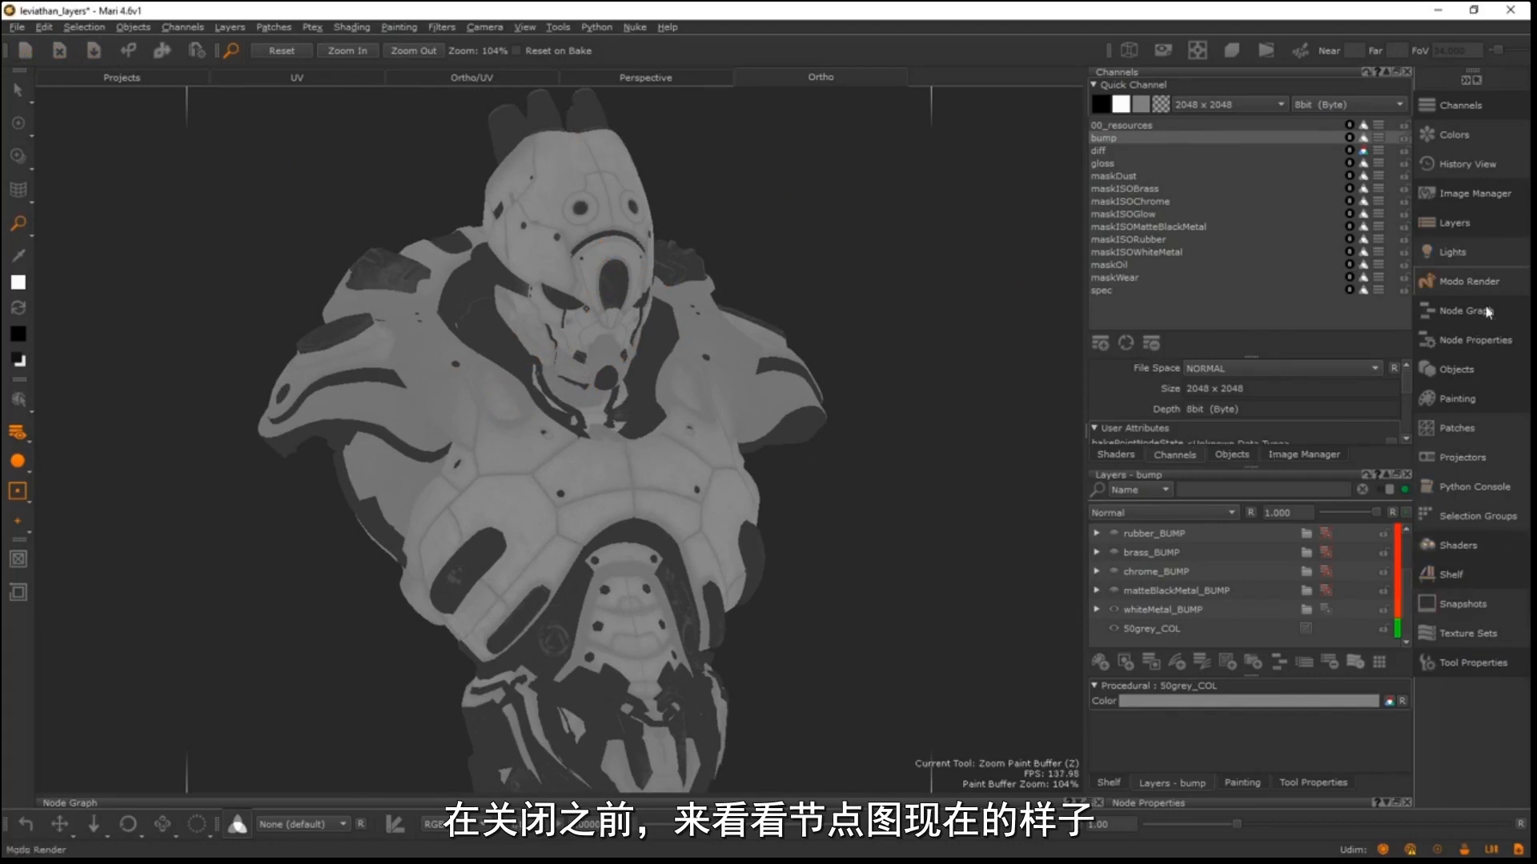
# - Expand the Node Graph palette and enlarge it to fill the lower half of the workspace
pyautogui.rightClick(724, 60)
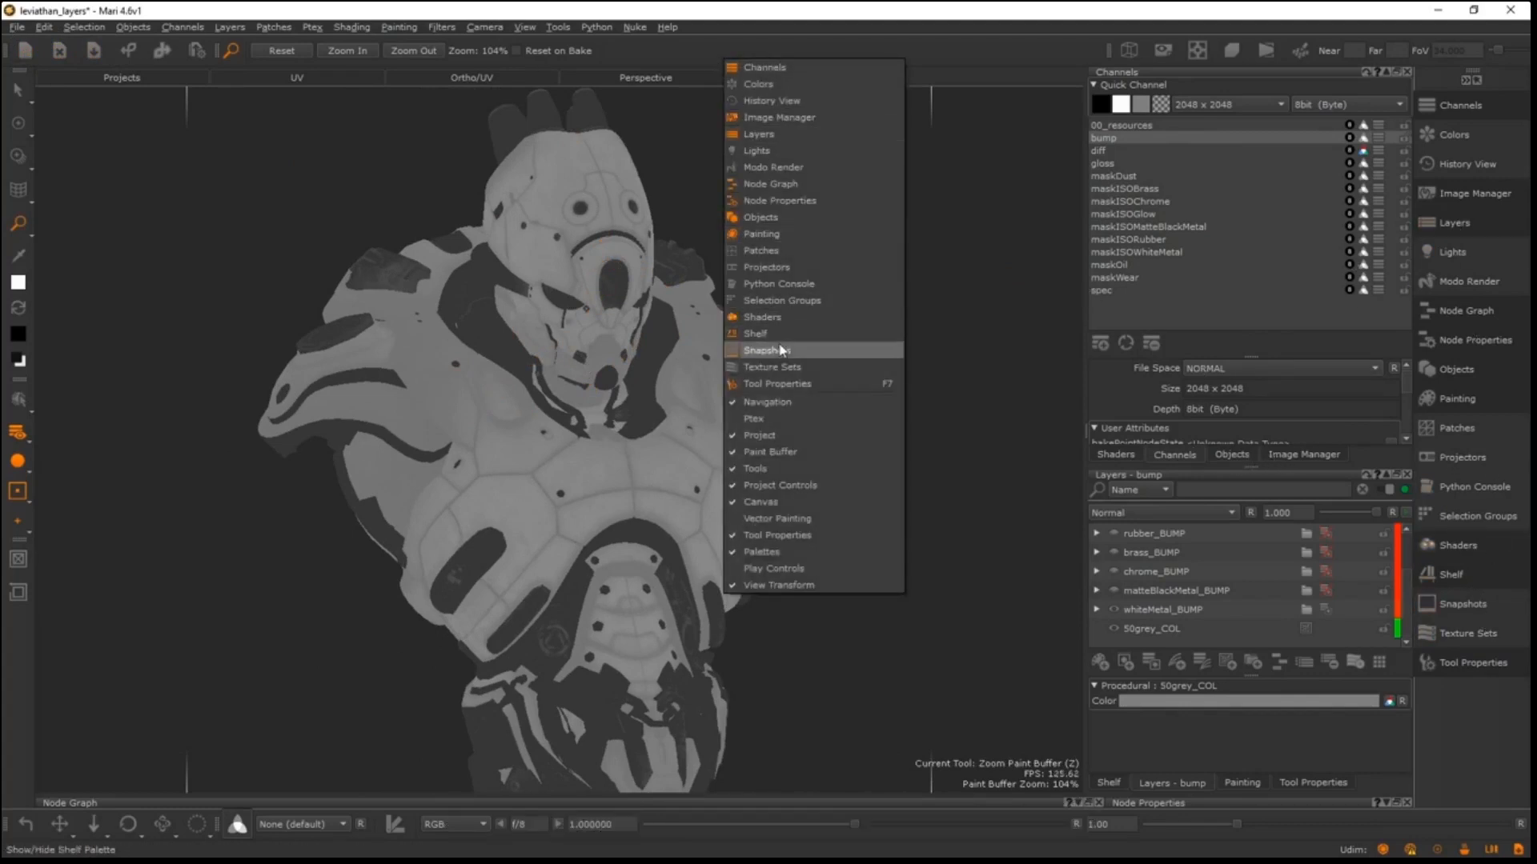
pyautogui.click(527, 396)
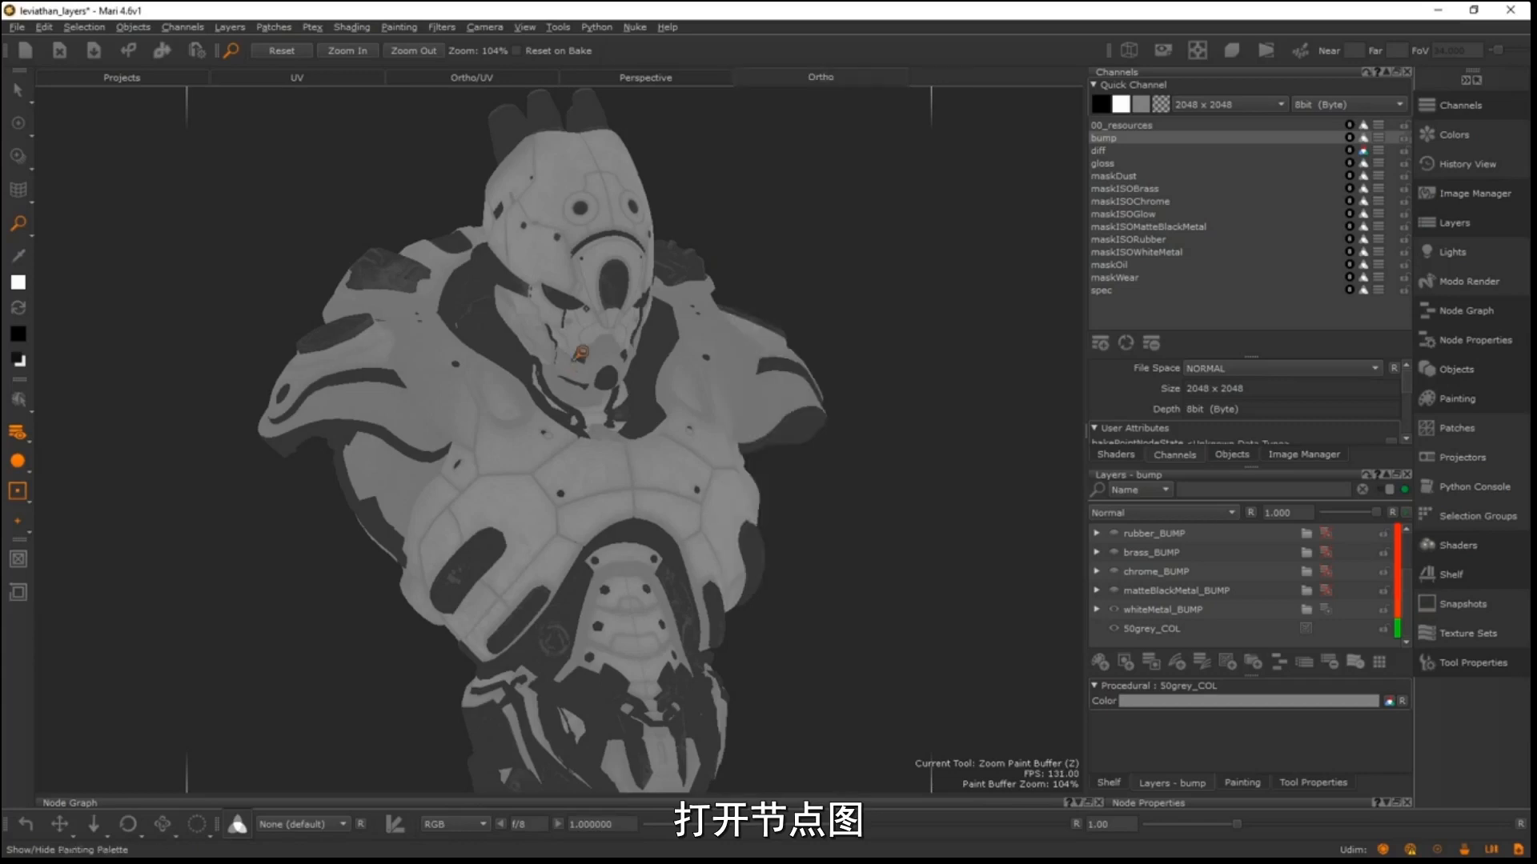
pyautogui.doubleClick(406, 802)
pyautogui.moveTo(727, 520); pyautogui.dragTo(724, 393)
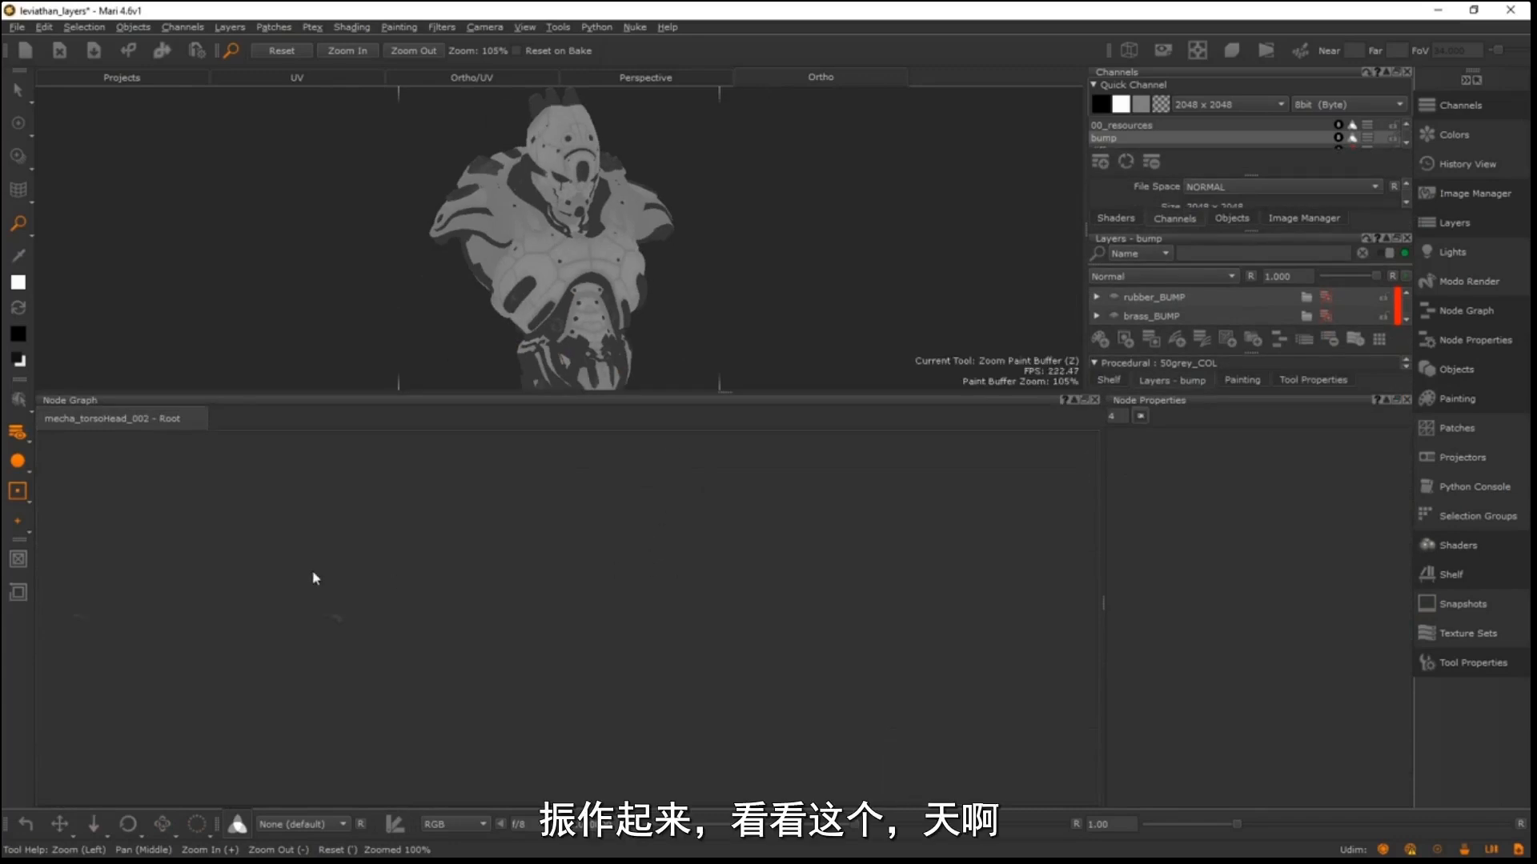
# - Inspect the tangled nodes and connections that the layers generate in the mecha_torsoHead_002 node graph
pyautogui.moveTo(775, 554); pyautogui.dragTo(650, 500, button='middle')
pyautogui.keyDown('alt'); pyautogui.moveTo(910, 512); pyautogui.dragTo(1001, 460, button='middle'); pyautogui.keyUp('alt')
pyautogui.keyDown('alt'); pyautogui.moveTo(305, 517); pyautogui.dragTo(538, 476, button='middle'); pyautogui.keyUp('alt')
pyautogui.moveTo(712, 534); pyautogui.dragTo(519, 795, button='middle')
pyautogui.moveTo(583, 458); pyautogui.dragTo(594, 611, button='middle')
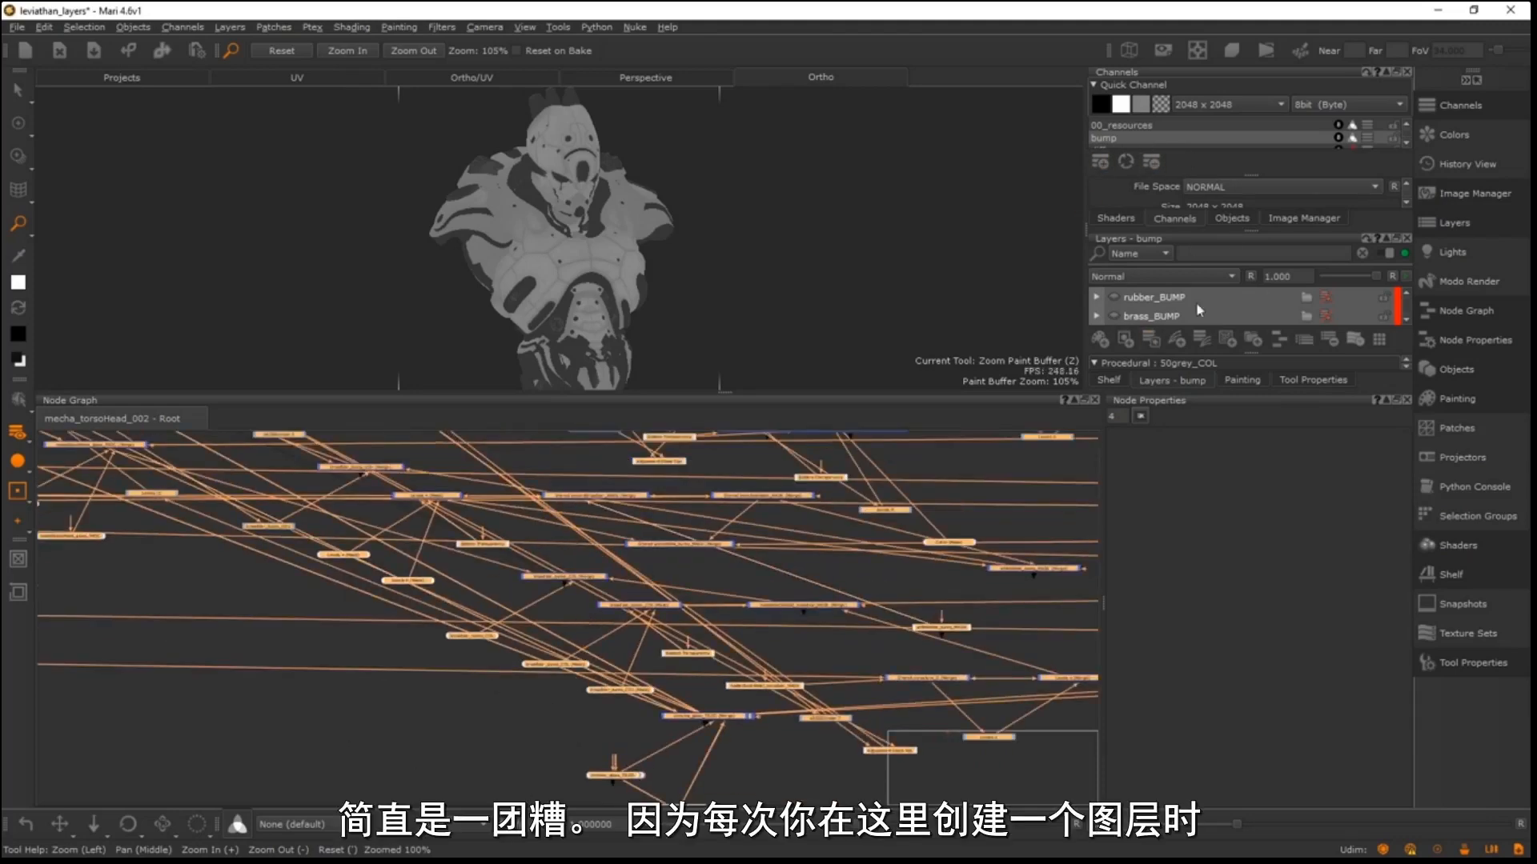
pyautogui.moveTo(1407, 302); pyautogui.dragTo(1407, 292)
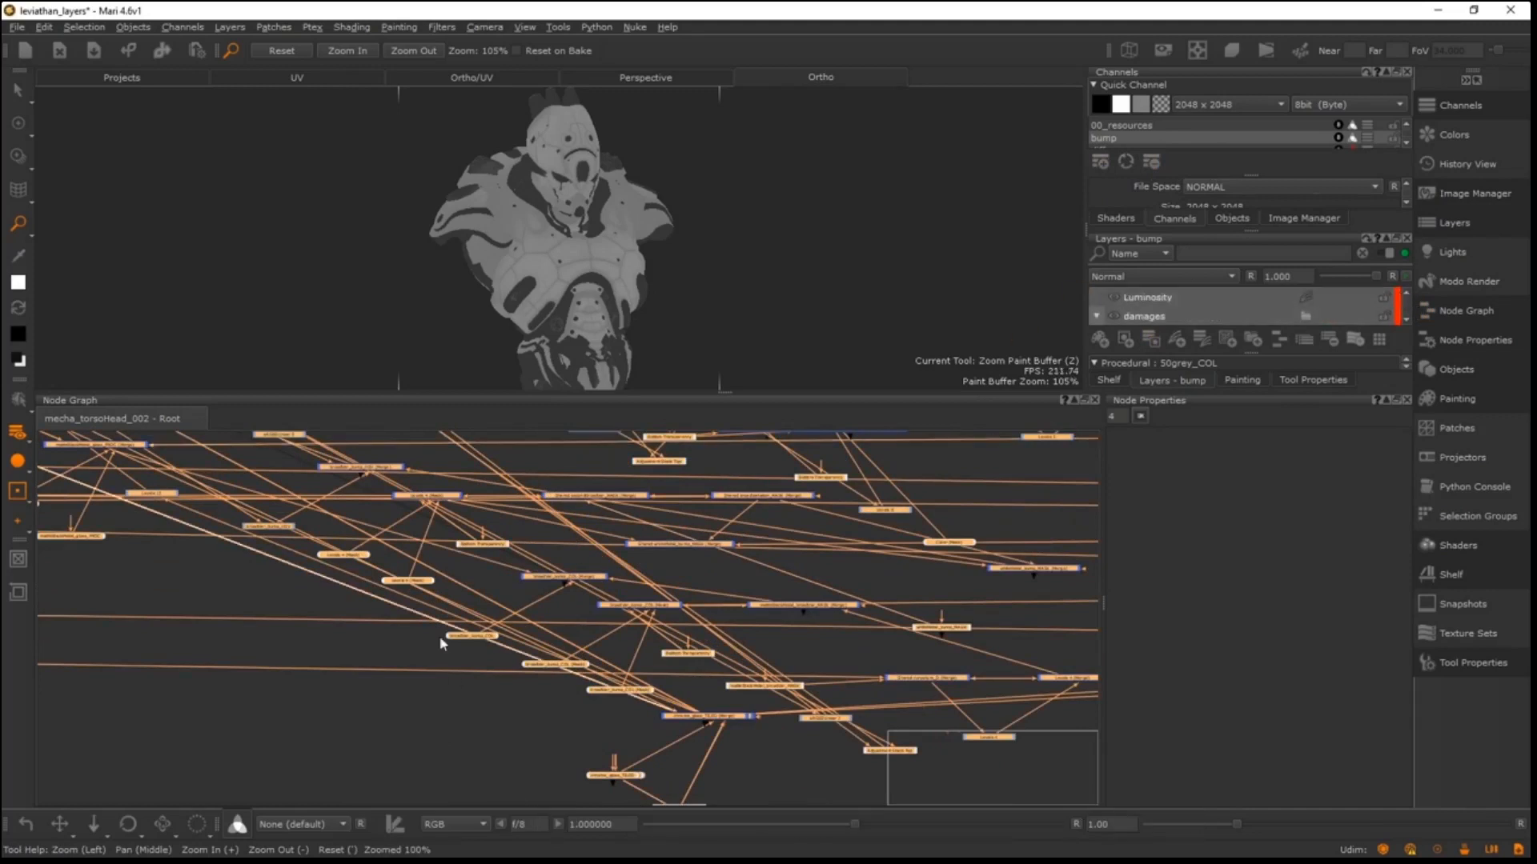
pyautogui.click(400, 736)
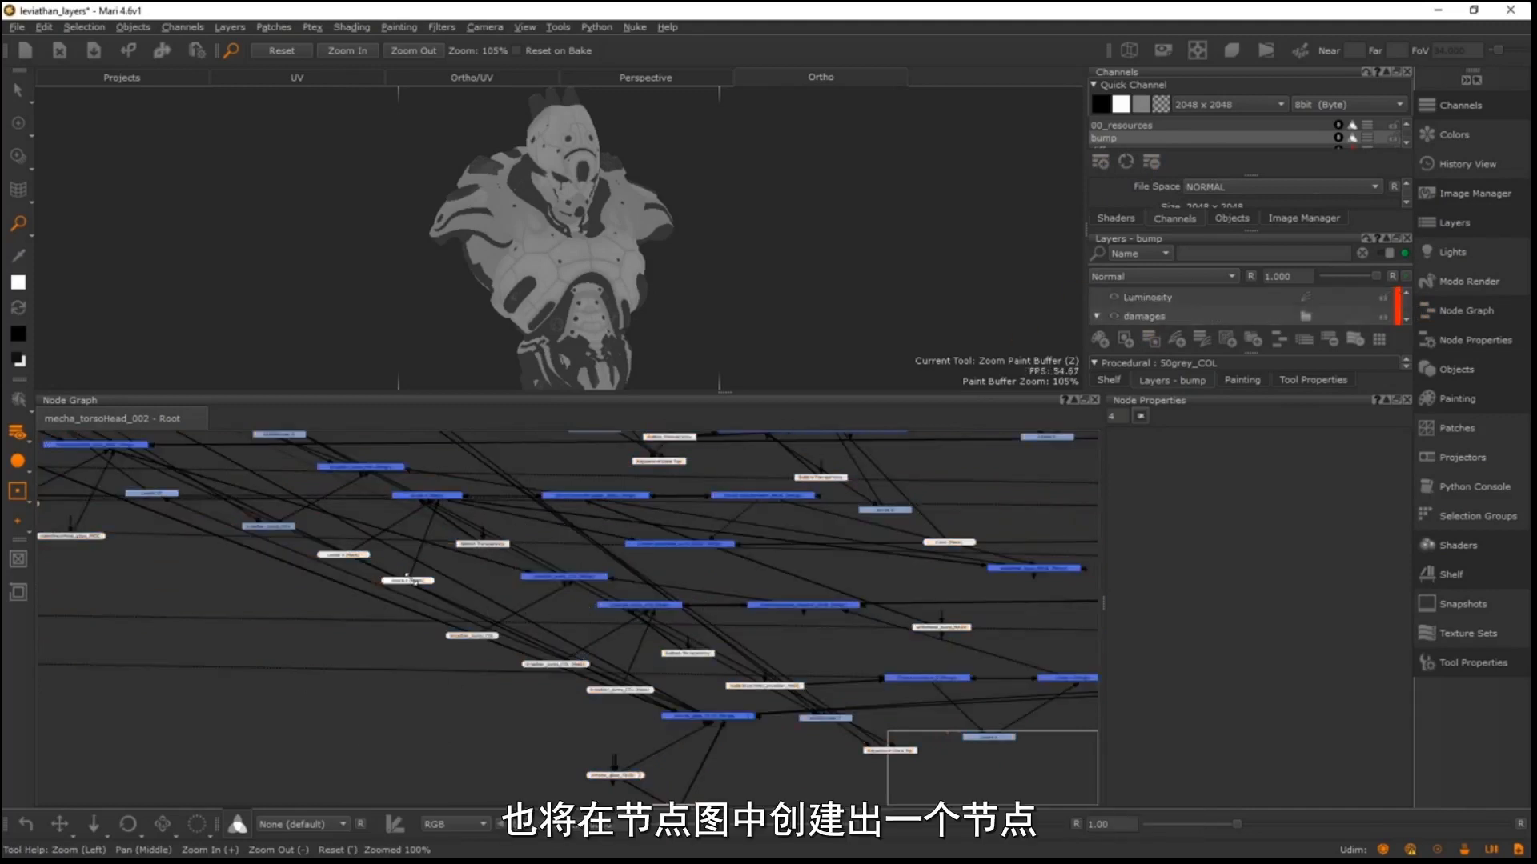
# - Survey the full extent of the layer project's node graph and its separate node clusters
pyautogui.scroll(-10, 414, 581)
pyautogui.moveTo(367, 661); pyautogui.dragTo(371, 727, button='middle')
pyautogui.scroll(-5, 589, 531)
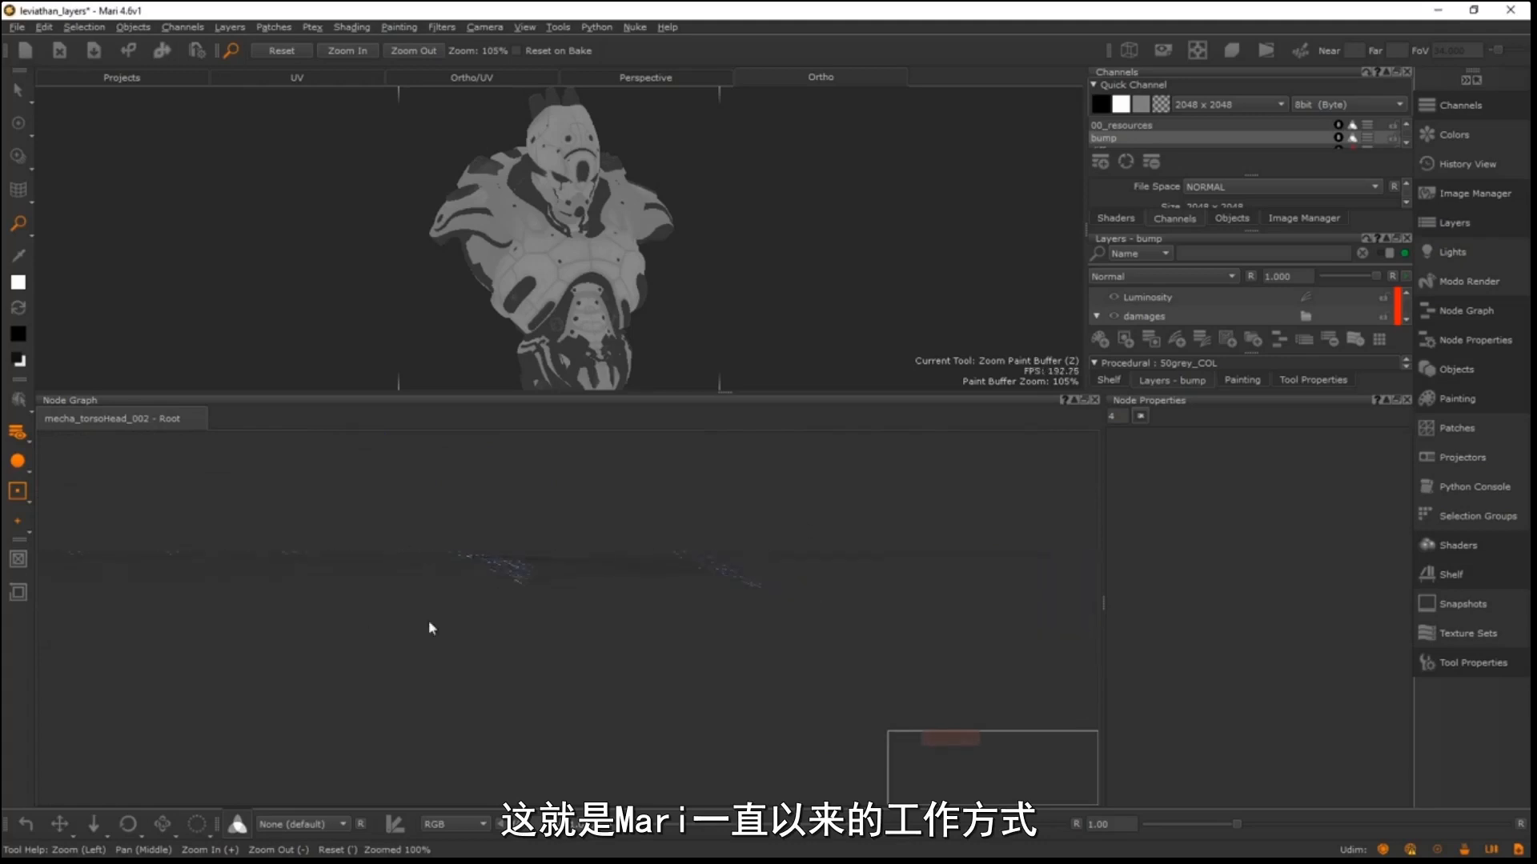
pyautogui.moveTo(351, 538); pyautogui.dragTo(577, 523, button='middle')
pyautogui.scroll(5, 573, 565)
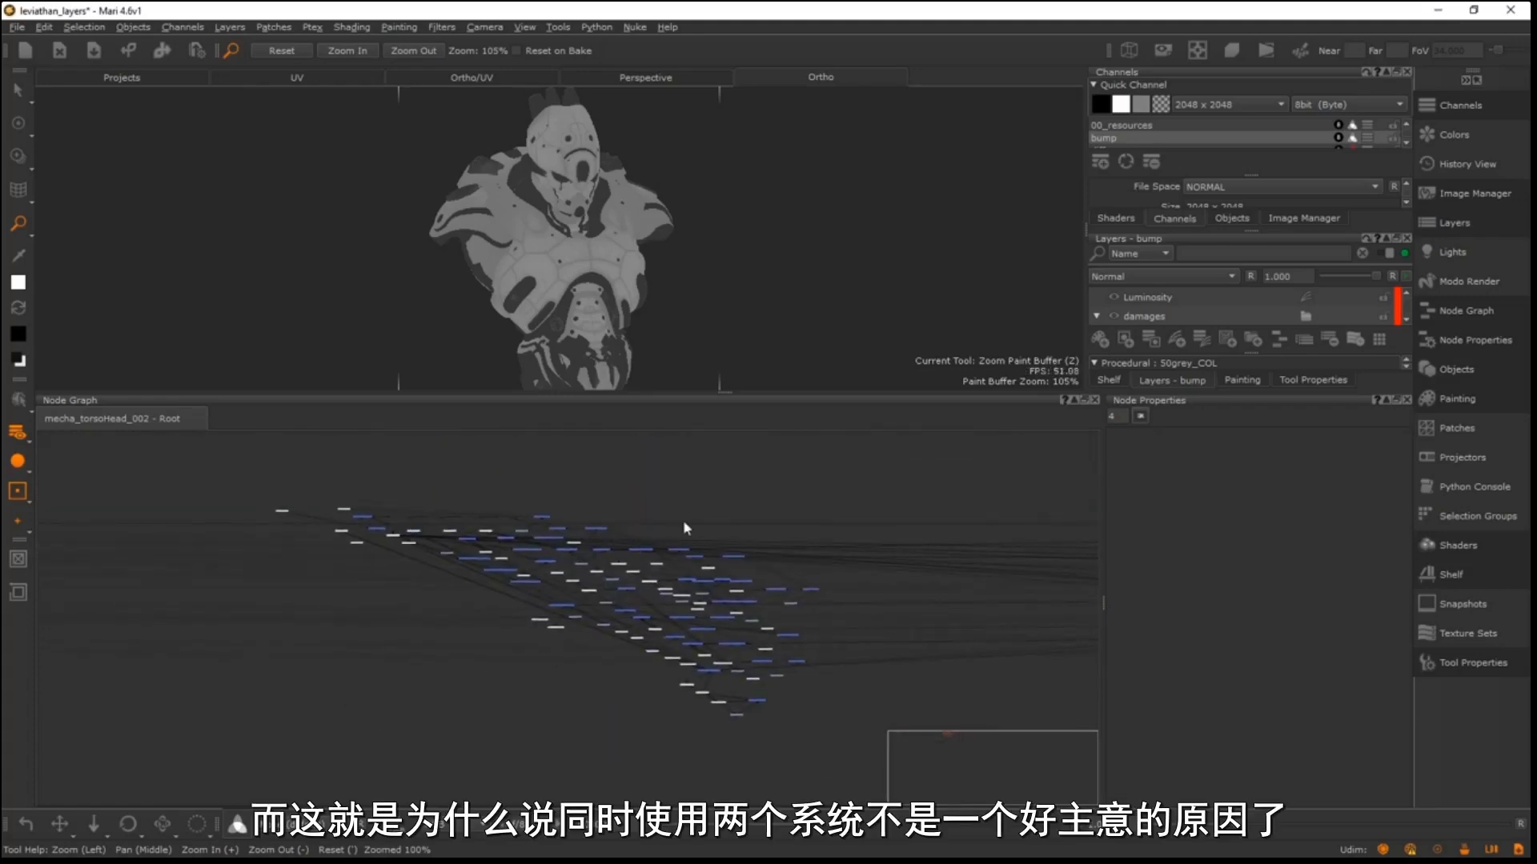
pyautogui.scroll(-4, 795, 545)
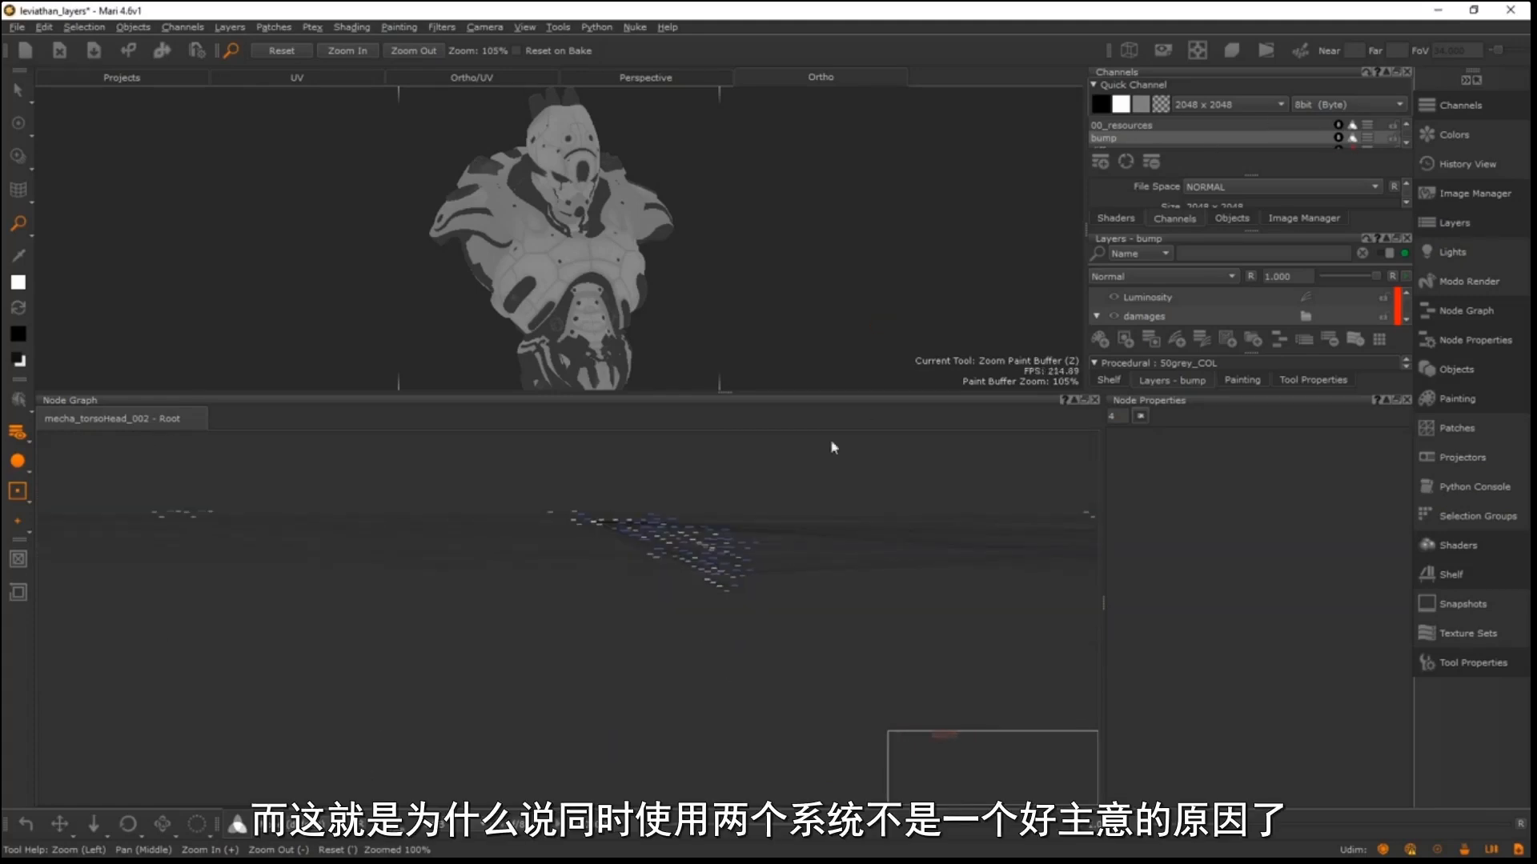
pyautogui.moveTo(855, 509); pyautogui.dragTo(608, 578, button='middle')
pyautogui.scroll(-2, 175, 627)
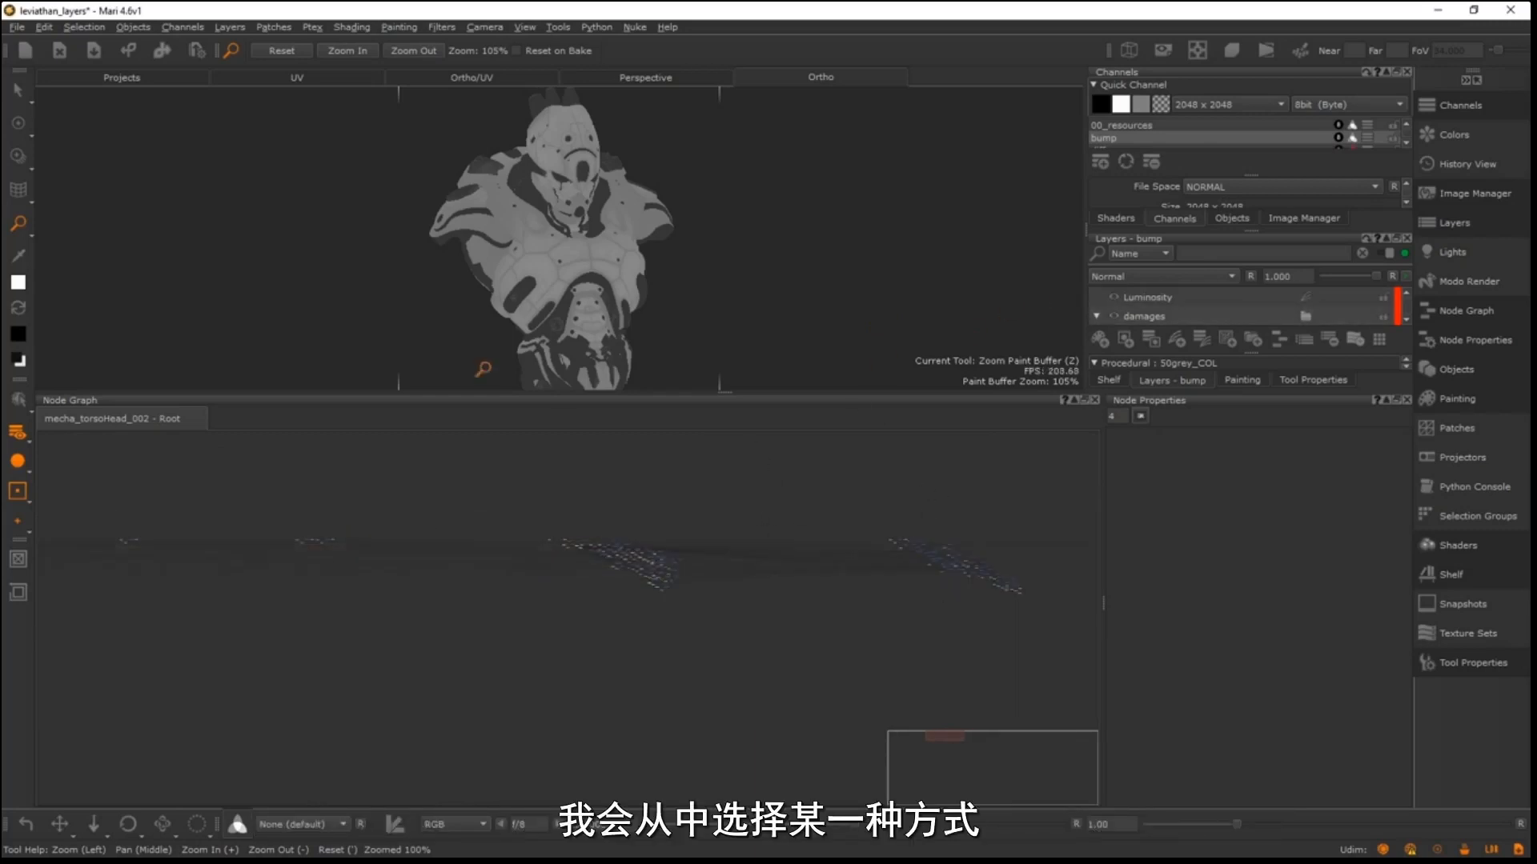
# - Shrink the Node Graph palette slightly and switch from the layer-based project to the leviathan_nodes project
pyautogui.moveTo(591, 401); pyautogui.dragTo(591, 435)
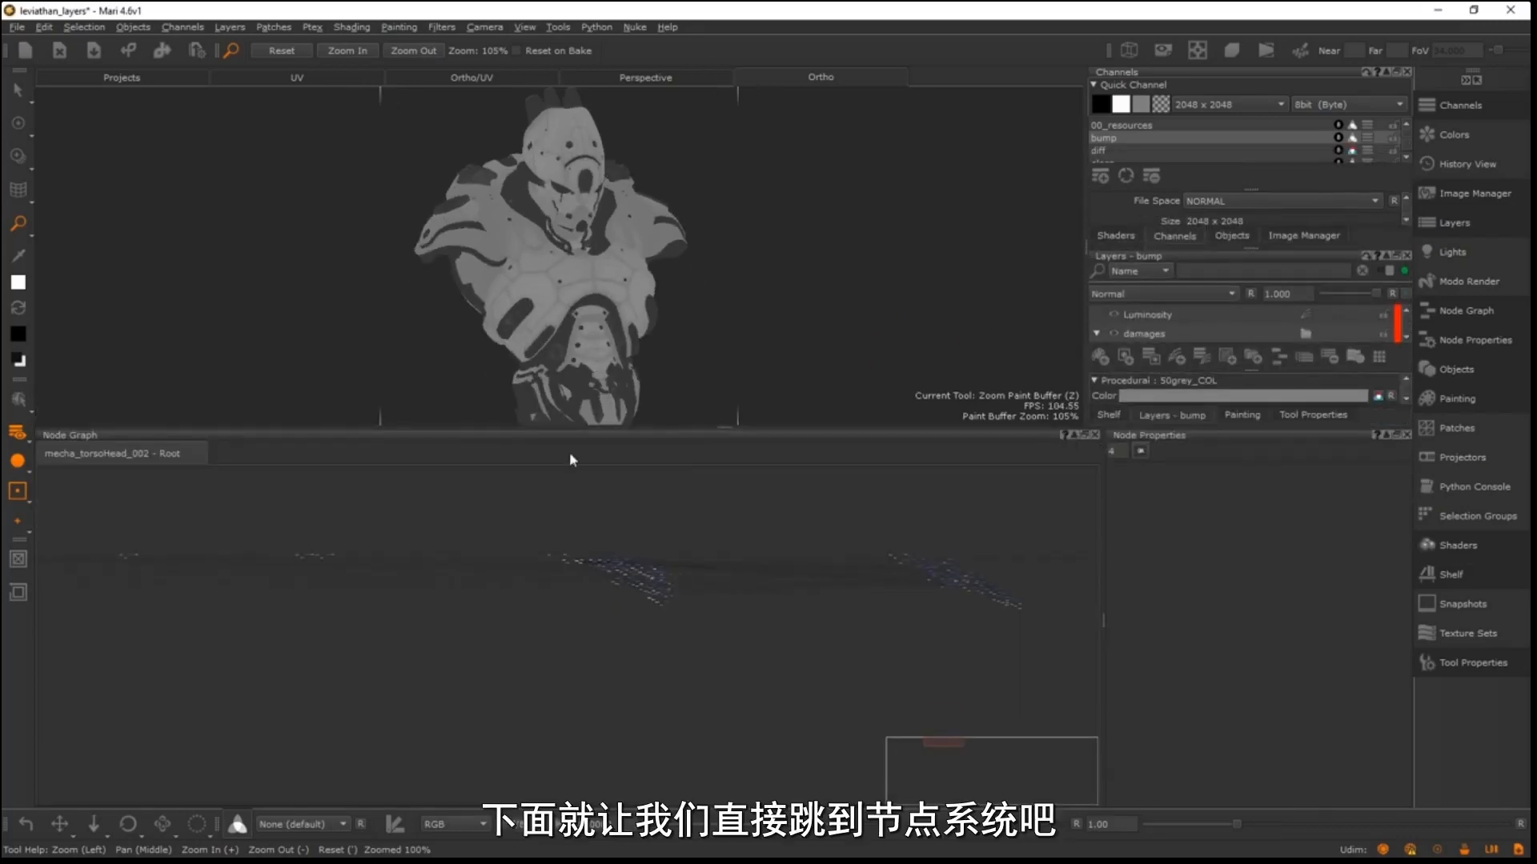
pyautogui.click(59, 50)
pyautogui.click(817, 454)
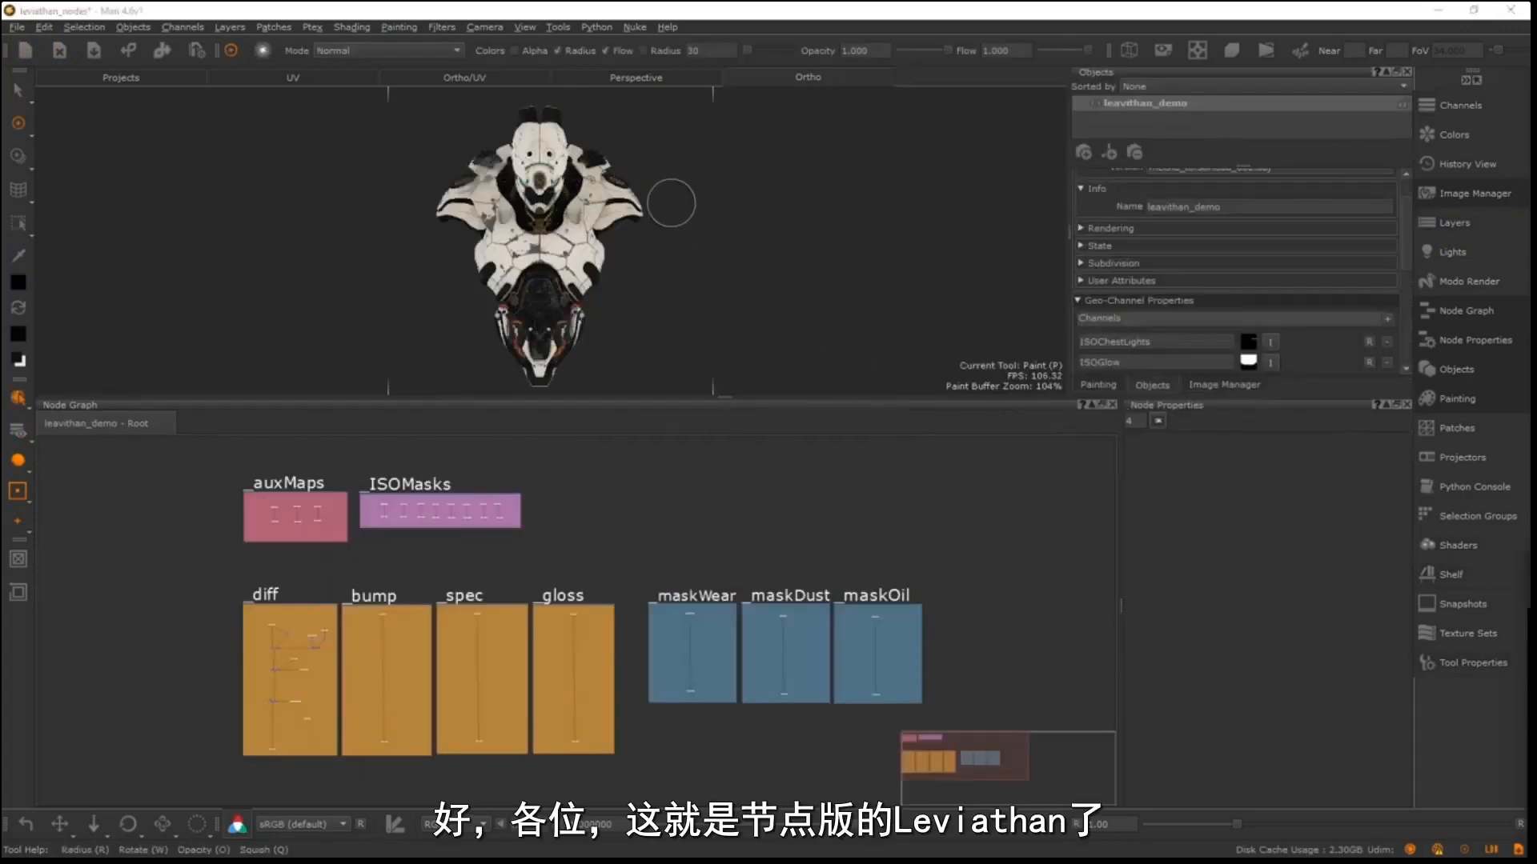
# - Look over the node-based model and its colour-coded graph, and enlarge the _ISOMasks backdrop slightly
pyautogui.keyDown('alt'); pyautogui.moveTo(665, 214); pyautogui.dragTo(683, 217); pyautogui.keyUp('alt')
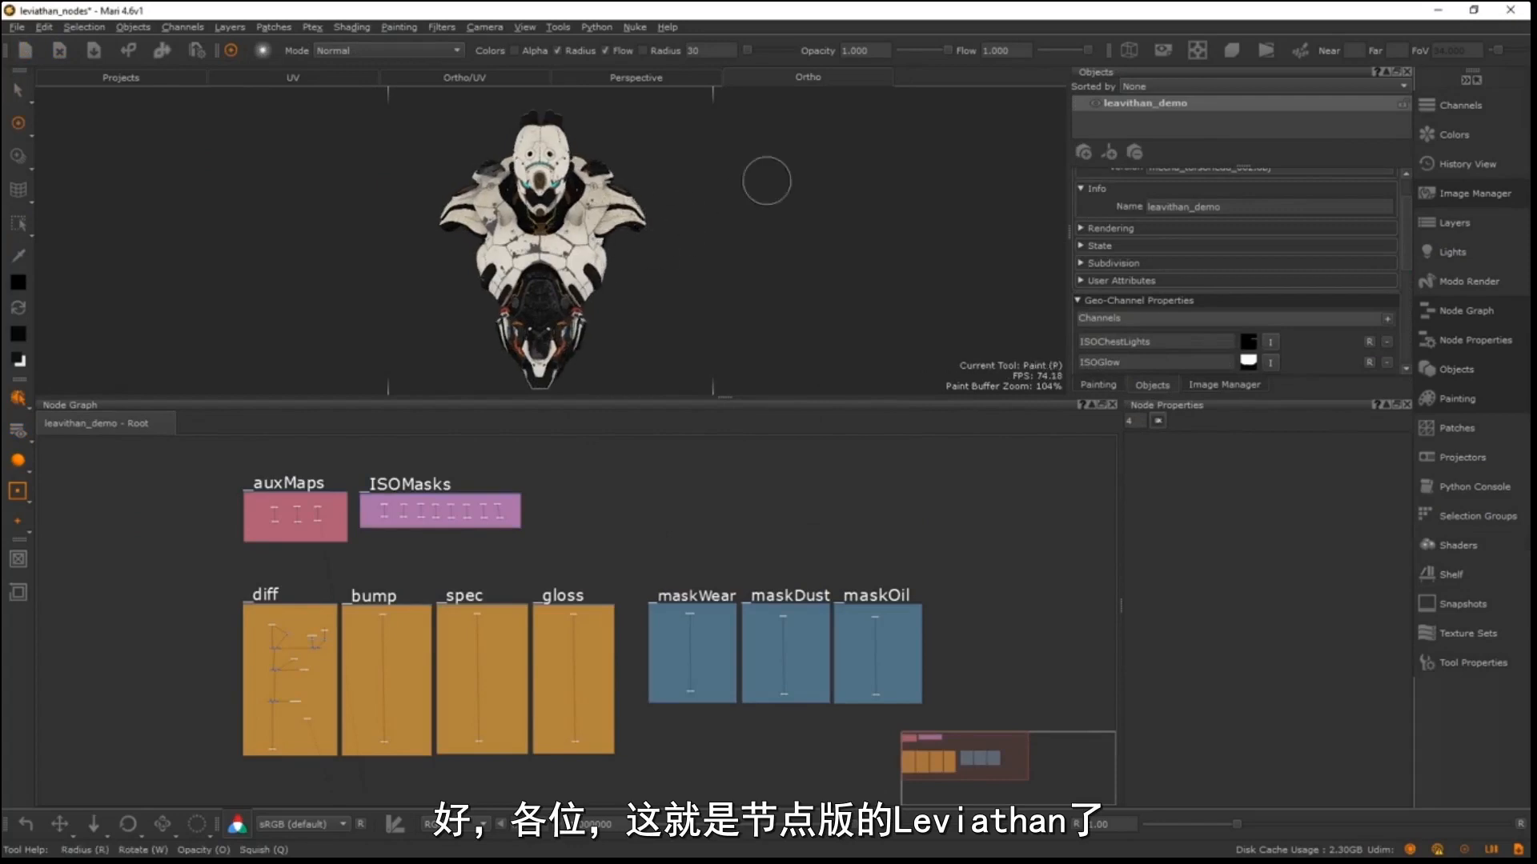
pyautogui.moveTo(726, 399); pyautogui.dragTo(726, 389)
pyautogui.keyDown('alt'); pyautogui.moveTo(392, 505); pyautogui.dragTo(477, 507, button='right'); pyautogui.keyUp('alt')
pyautogui.moveTo(477, 508)
pyautogui.keyDown('alt'); pyautogui.mouseDown(button='middle')
pyautogui.moveTo(377, 518)
pyautogui.moveTo(473, 491)
pyautogui.mouseUp(button='middle'); pyautogui.keyUp('alt')
pyautogui.keyDown('alt'); pyautogui.moveTo(473, 491); pyautogui.dragTo(393, 509, button='right'); pyautogui.keyUp('alt')
pyautogui.keyDown('alt'); pyautogui.moveTo(393, 509); pyautogui.dragTo(412, 510, button='middle'); pyautogui.keyUp('alt')
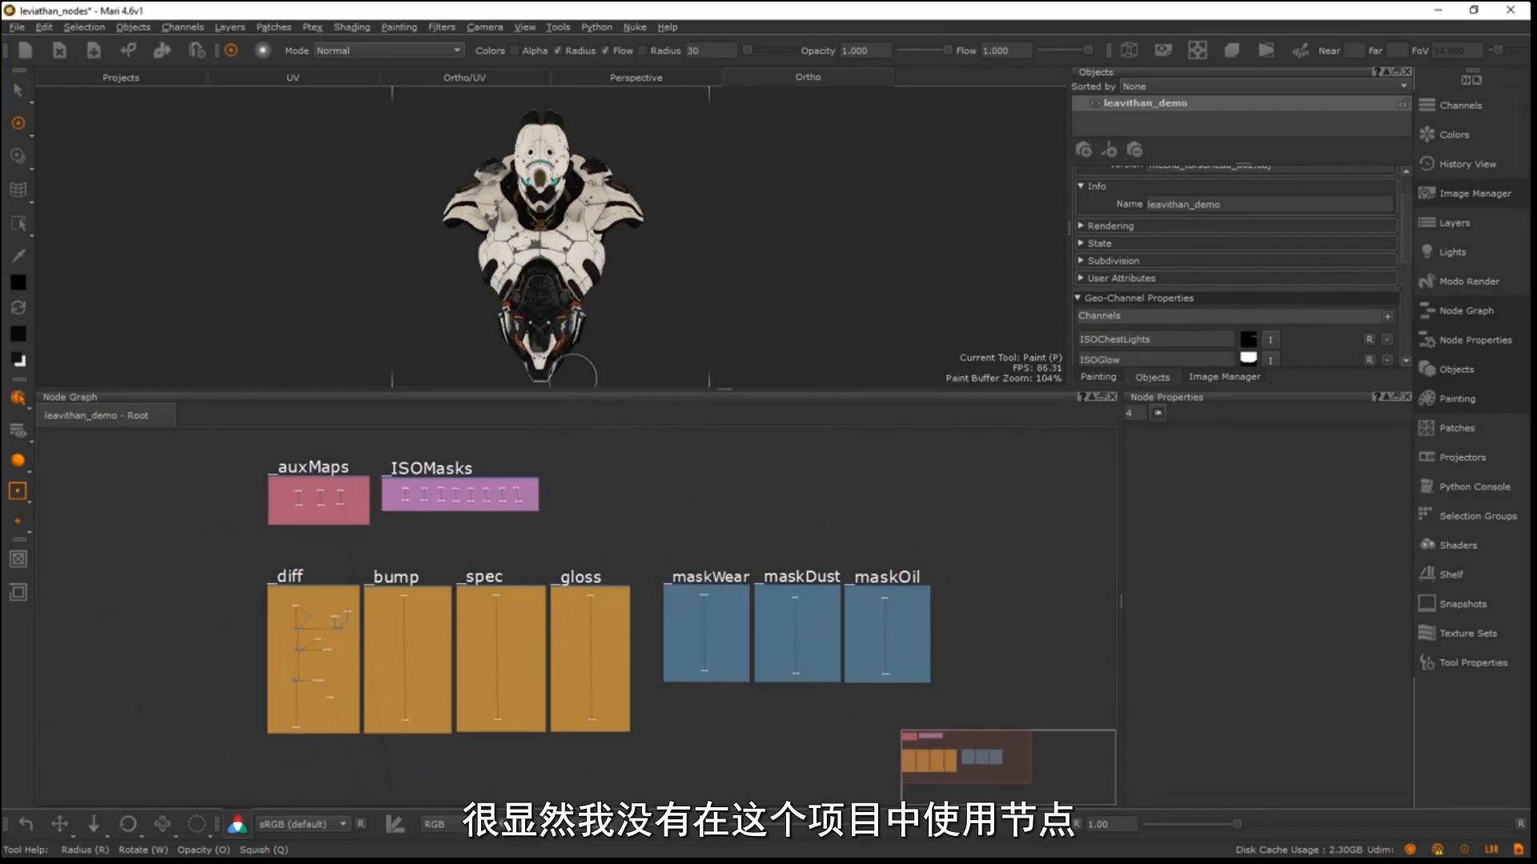
pyautogui.keyDown('alt'); pyautogui.moveTo(724, 233); pyautogui.dragTo(672, 264); pyautogui.keyUp('alt')
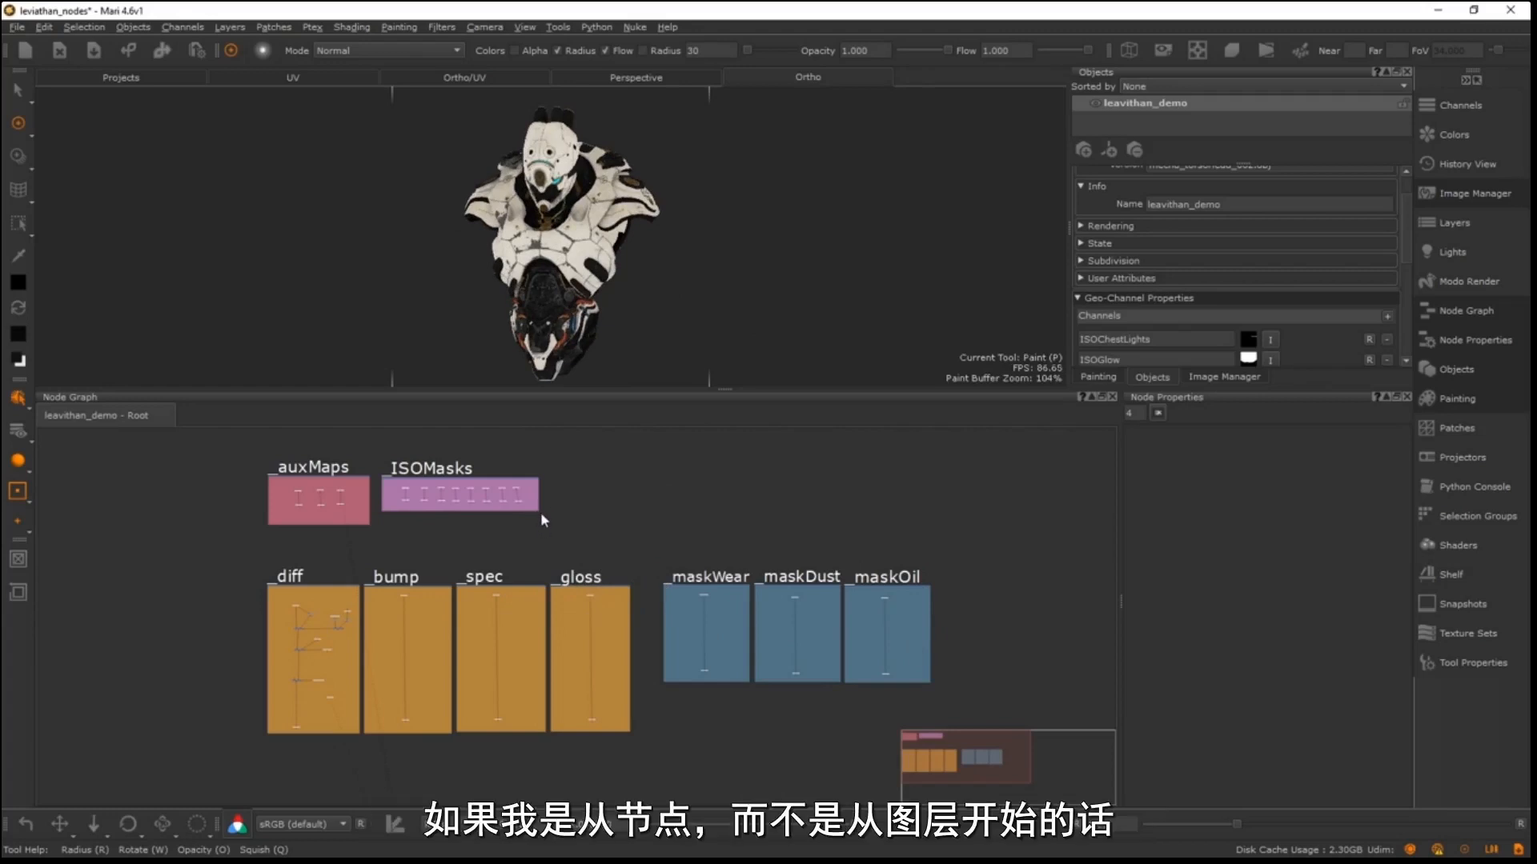
pyautogui.moveTo(538, 510); pyautogui.dragTo(545, 526)
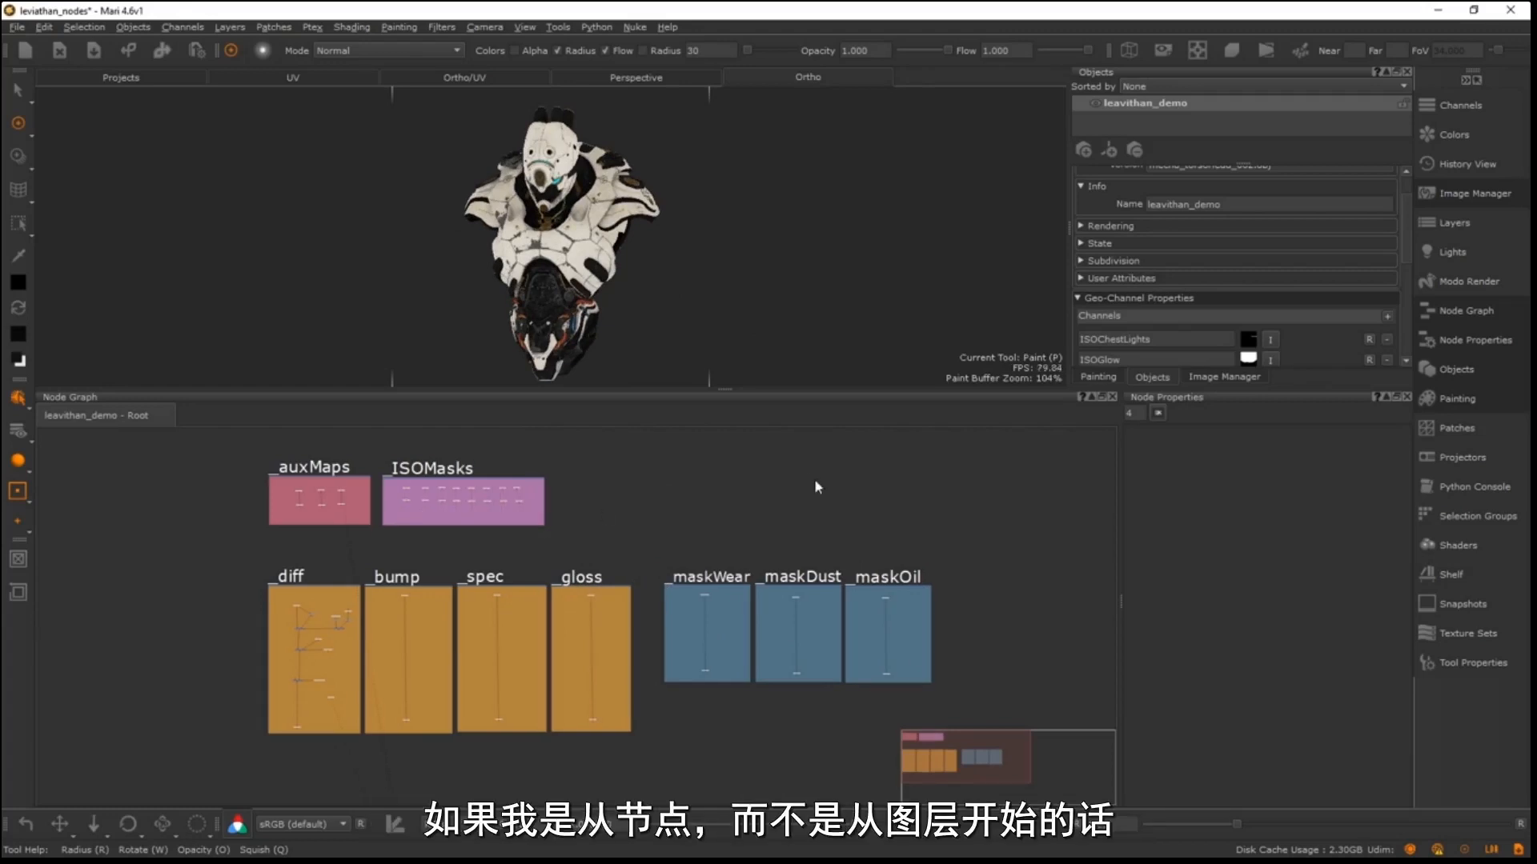
# - Locate the Geo-Channel Properties section among the leavithan_demo object's properties
pyautogui.scroll(-1, 1392, 216)
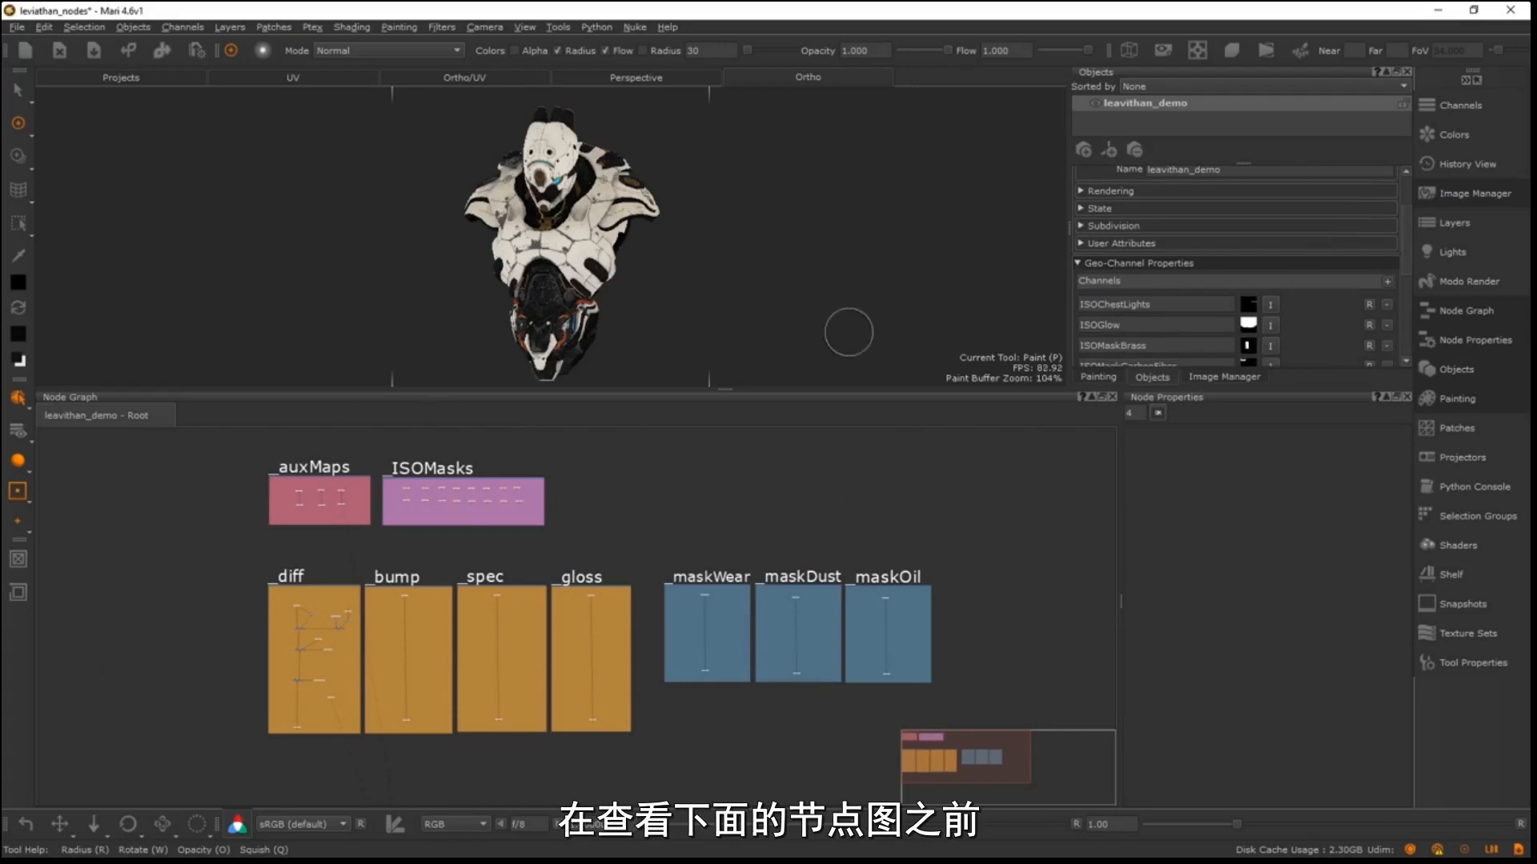
pyautogui.scroll(2, 1406, 206)
pyautogui.moveTo(1406, 207)
pyautogui.mouseDown()
pyautogui.moveTo(1406, 292)
pyautogui.moveTo(1390, 192)
pyautogui.moveTo(1414, 296)
pyautogui.moveTo(1413, 233)
pyautogui.mouseUp()
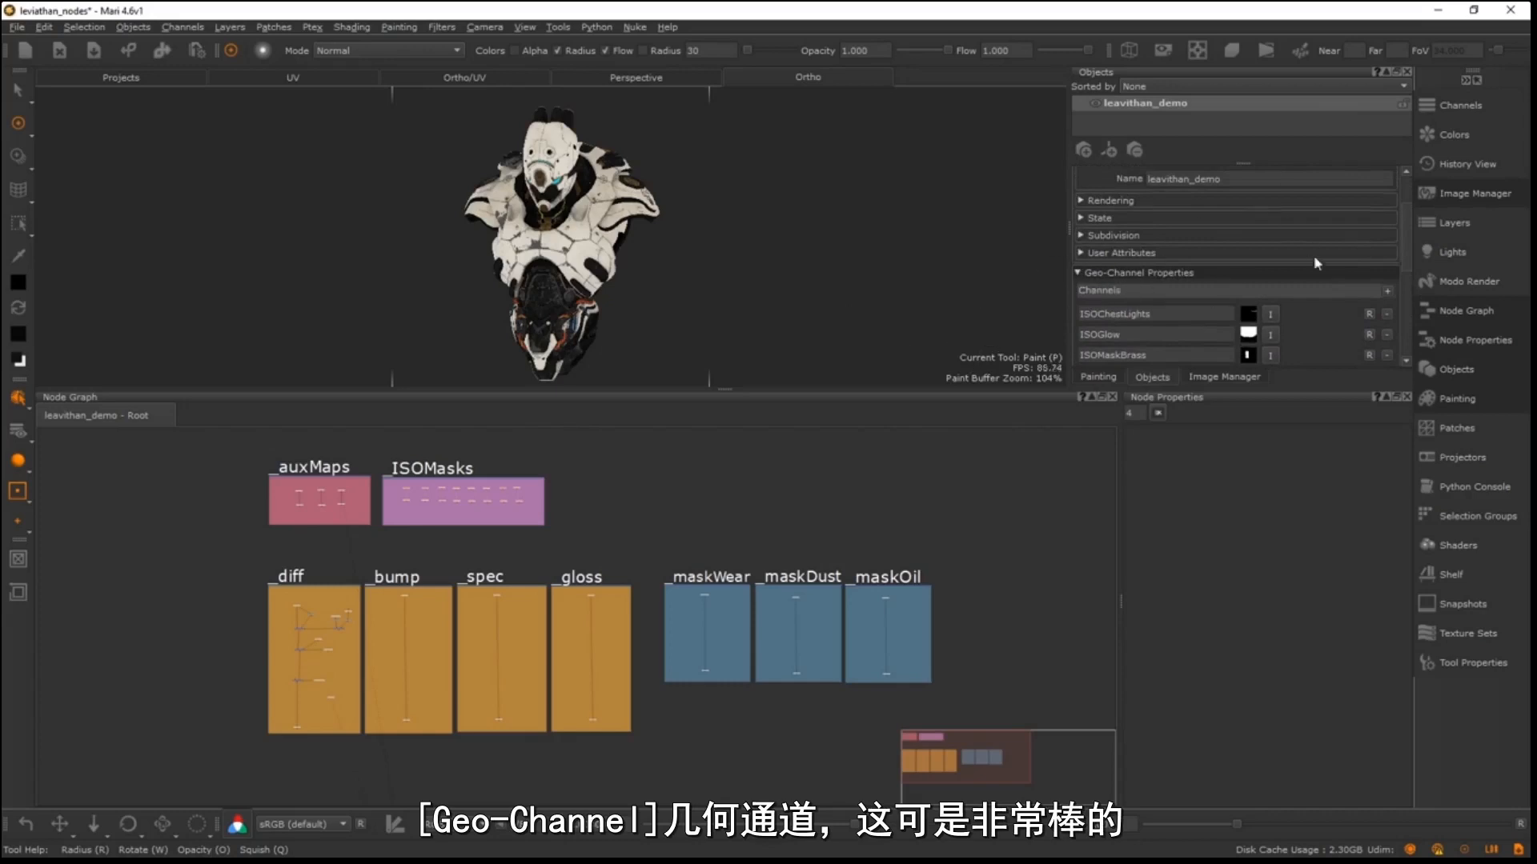
pyautogui.moveTo(1407, 252); pyautogui.dragTo(1400, 209)
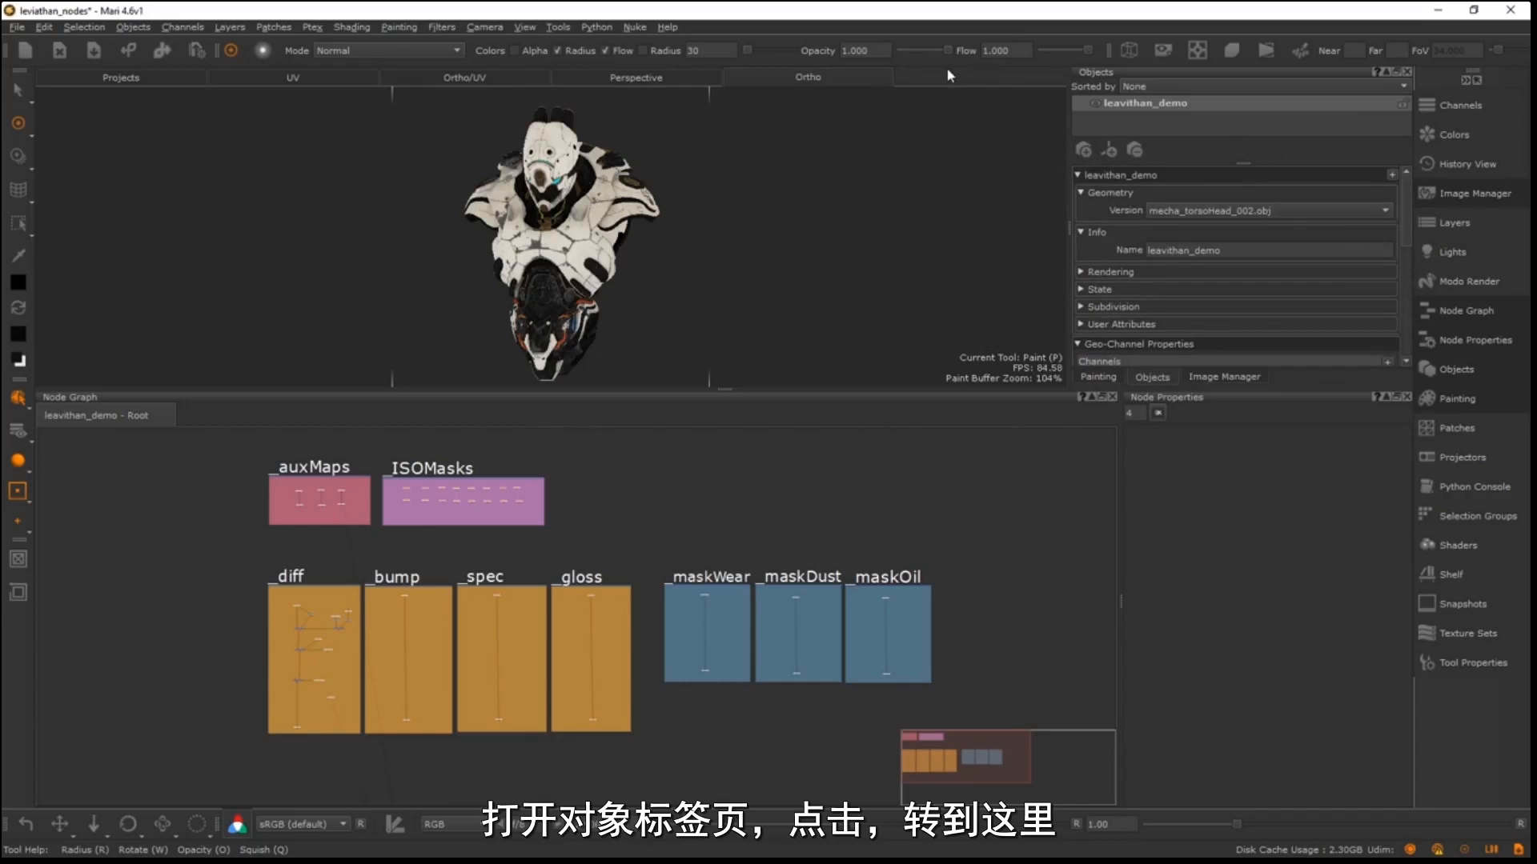
# - Point out where the Objects palette can be switched on, and collapse the palette bar to icons only
pyautogui.rightClick(927, 60)
pyautogui.click(896, 64)
pyautogui.rightClick(897, 59)
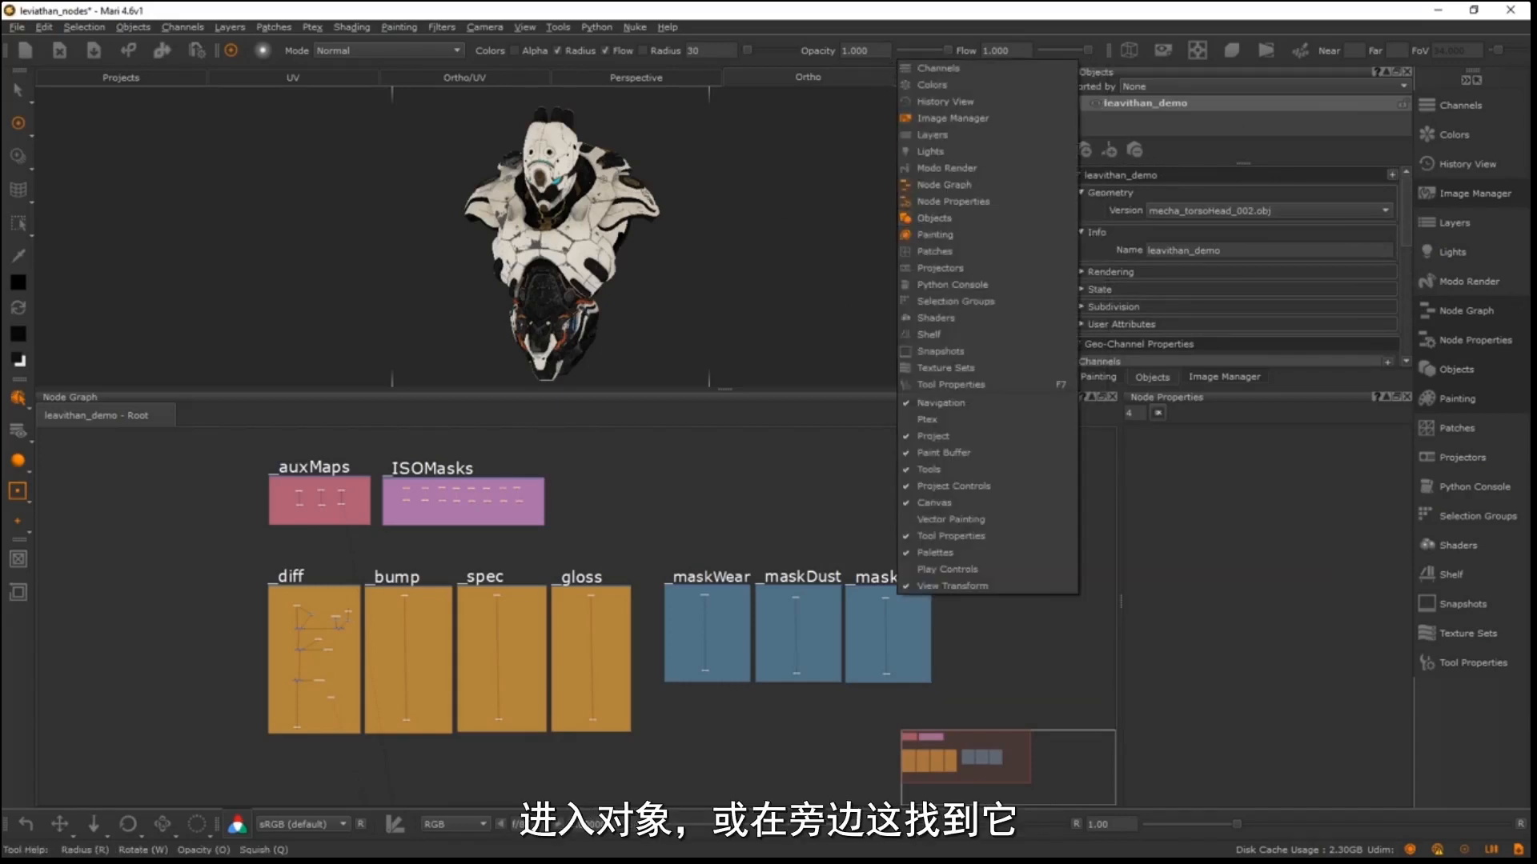
pyautogui.click(1478, 377)
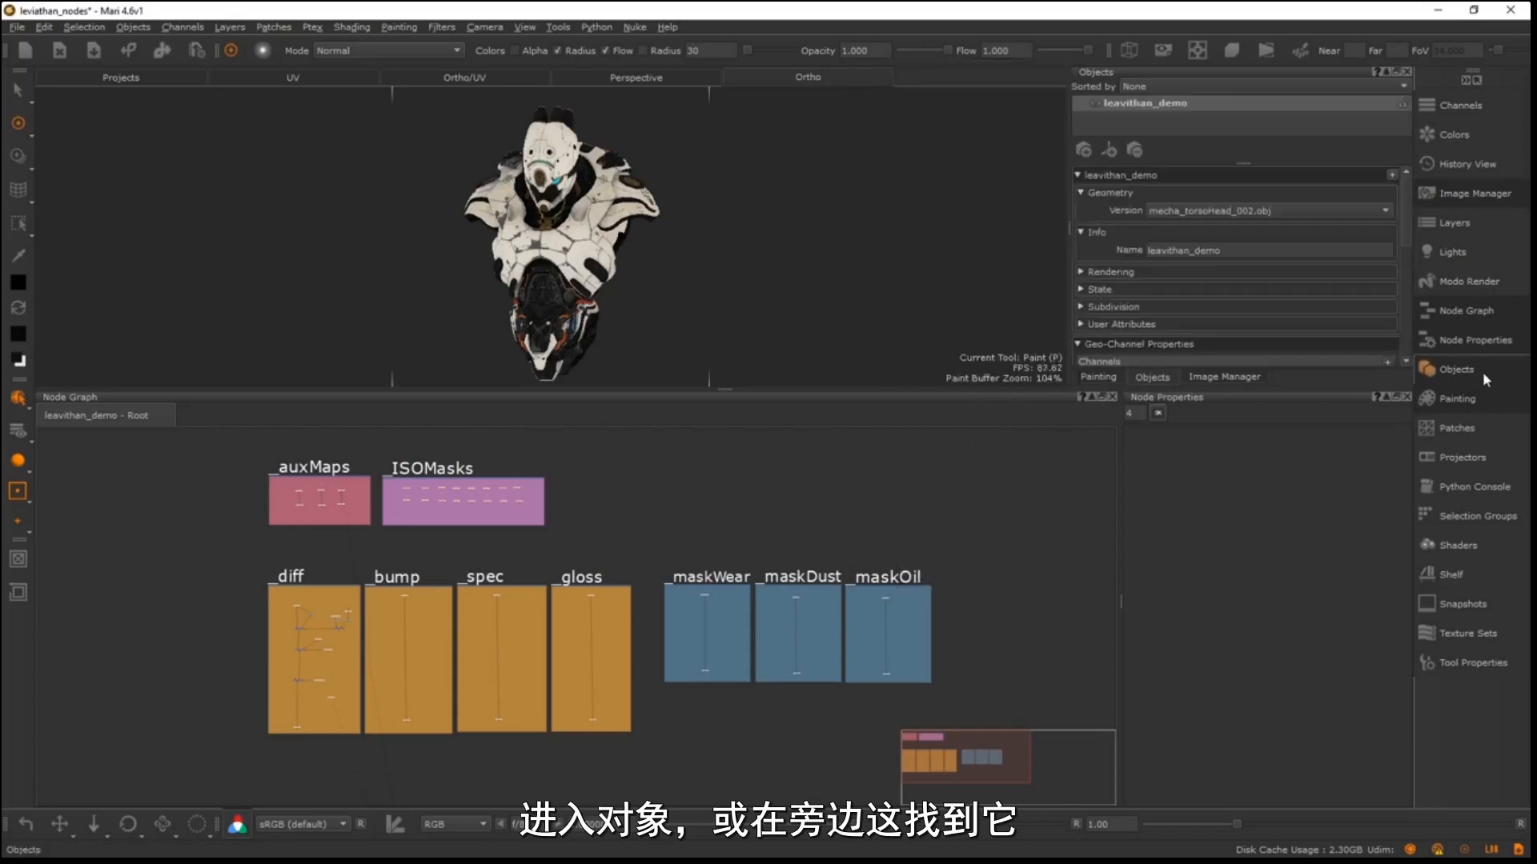
pyautogui.click(1467, 79)
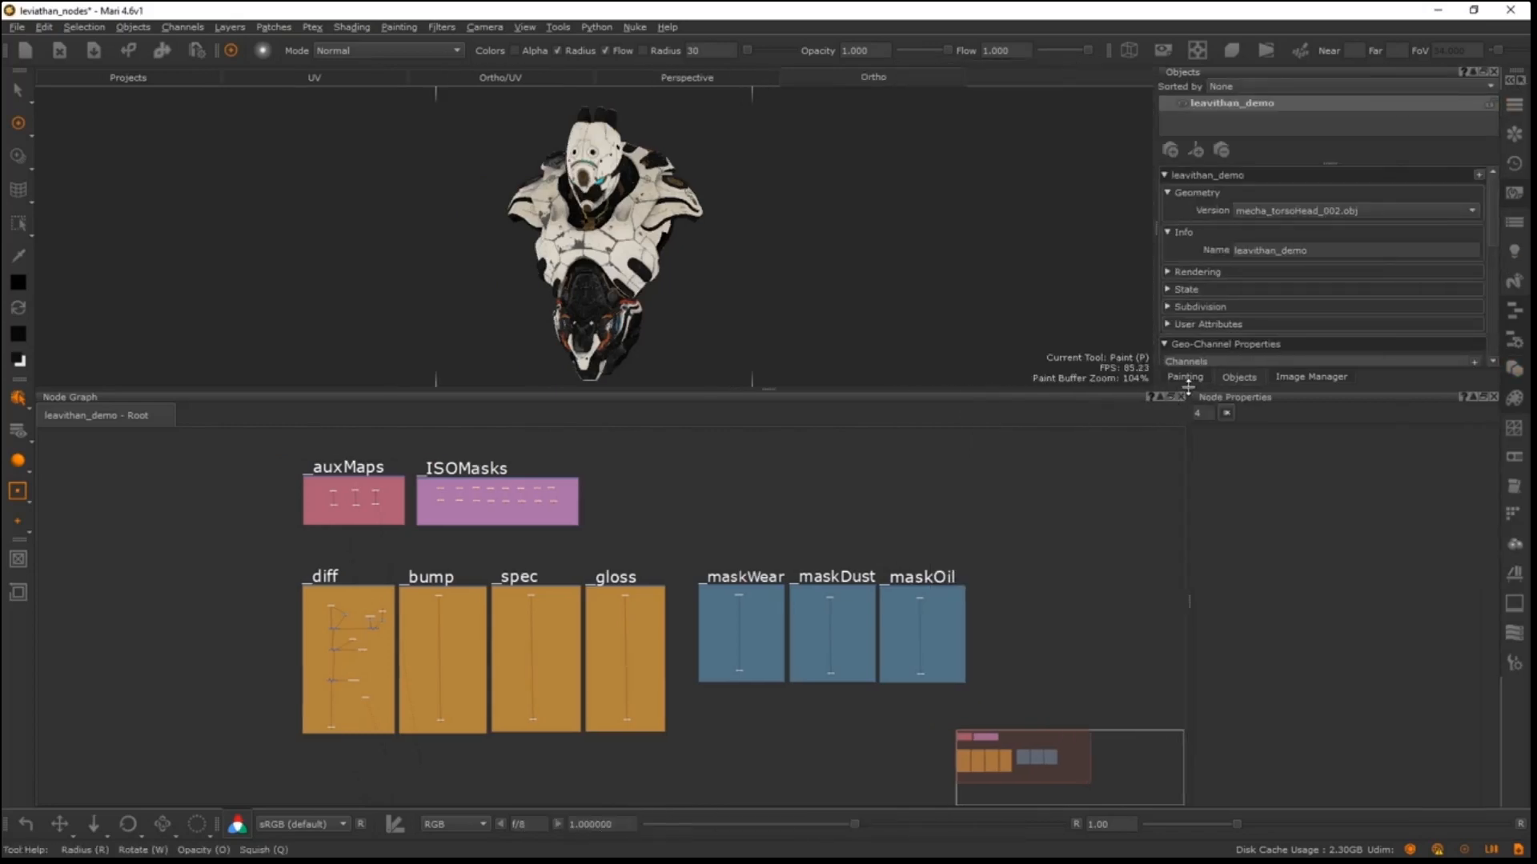
# - Review the ISO mask maps listed in the object's Geo-Channel Properties, highlighting names such as ISOMaskBrass
pyautogui.moveTo(1493, 198); pyautogui.dragTo(1489, 241)
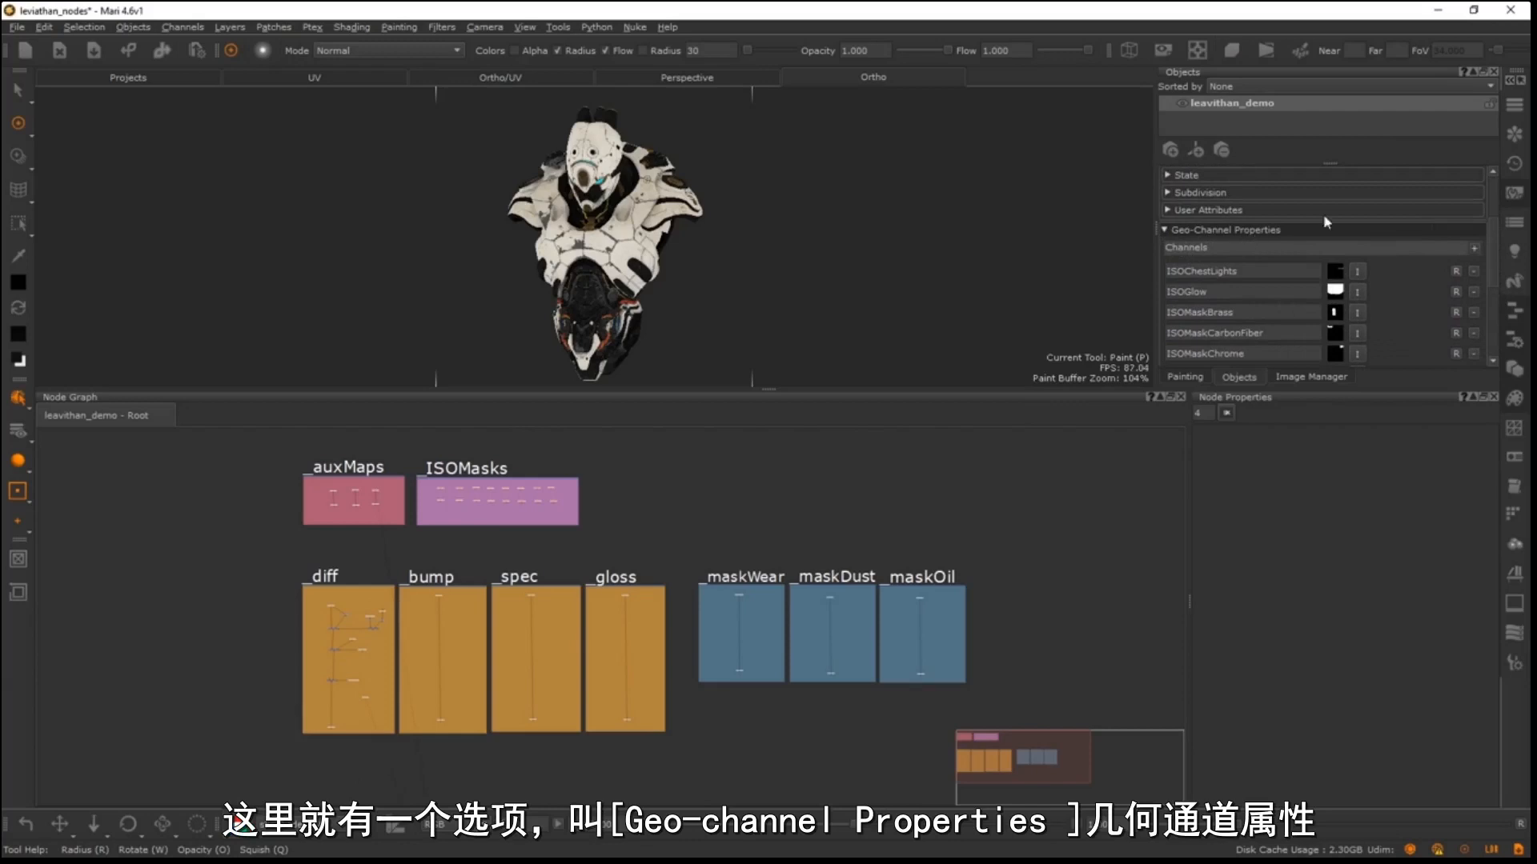
pyautogui.moveTo(1495, 246)
pyautogui.mouseDown()
pyautogui.moveTo(1492, 292)
pyautogui.moveTo(1493, 248)
pyautogui.mouseUp()
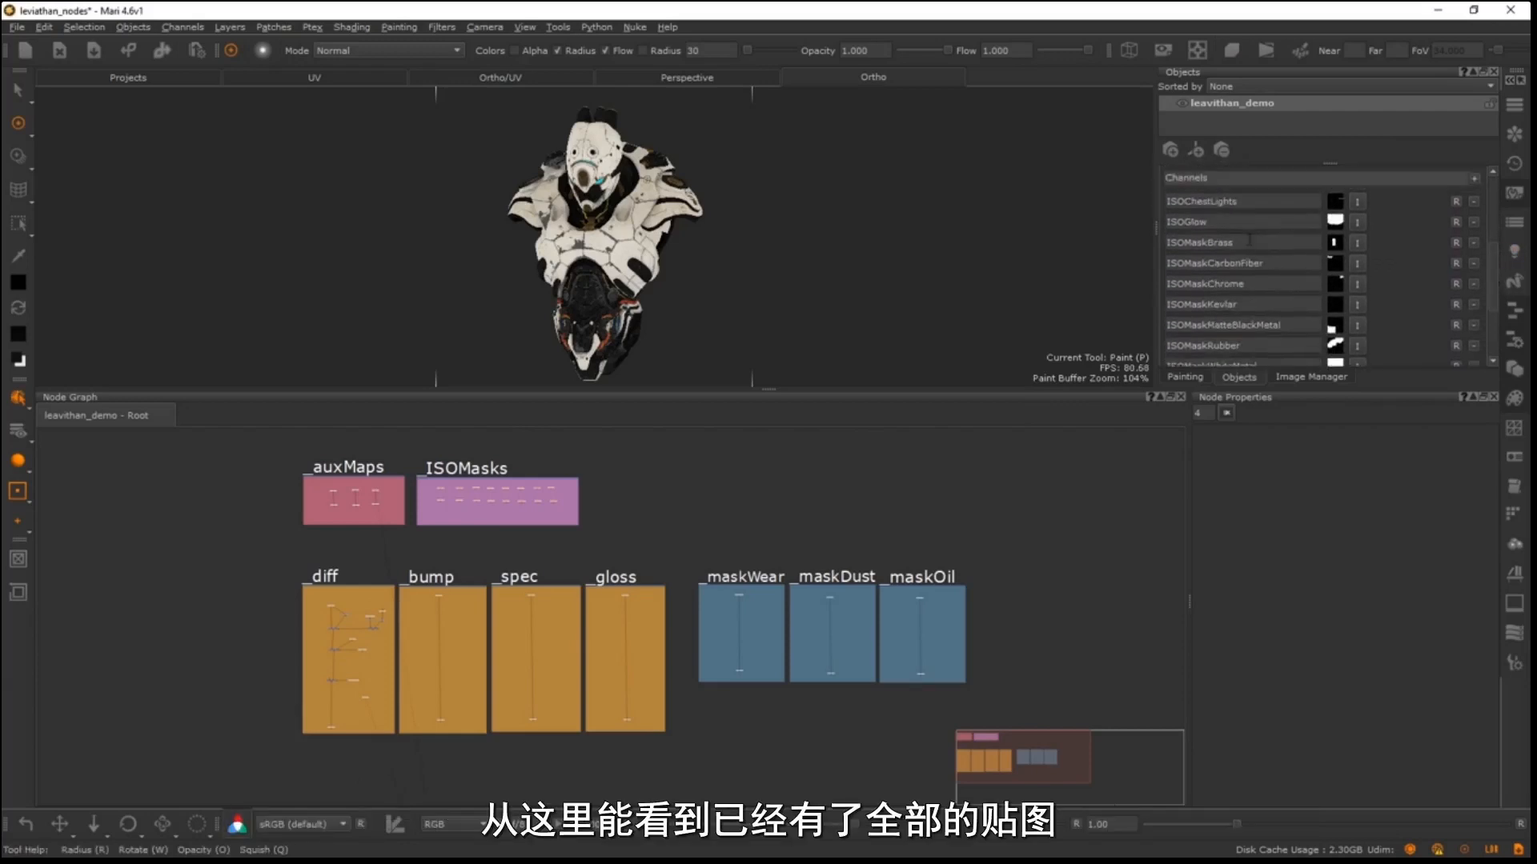
pyautogui.moveTo(1491, 253)
pyautogui.mouseDown()
pyautogui.moveTo(1495, 304)
pyautogui.moveTo(1487, 226)
pyautogui.mouseUp()
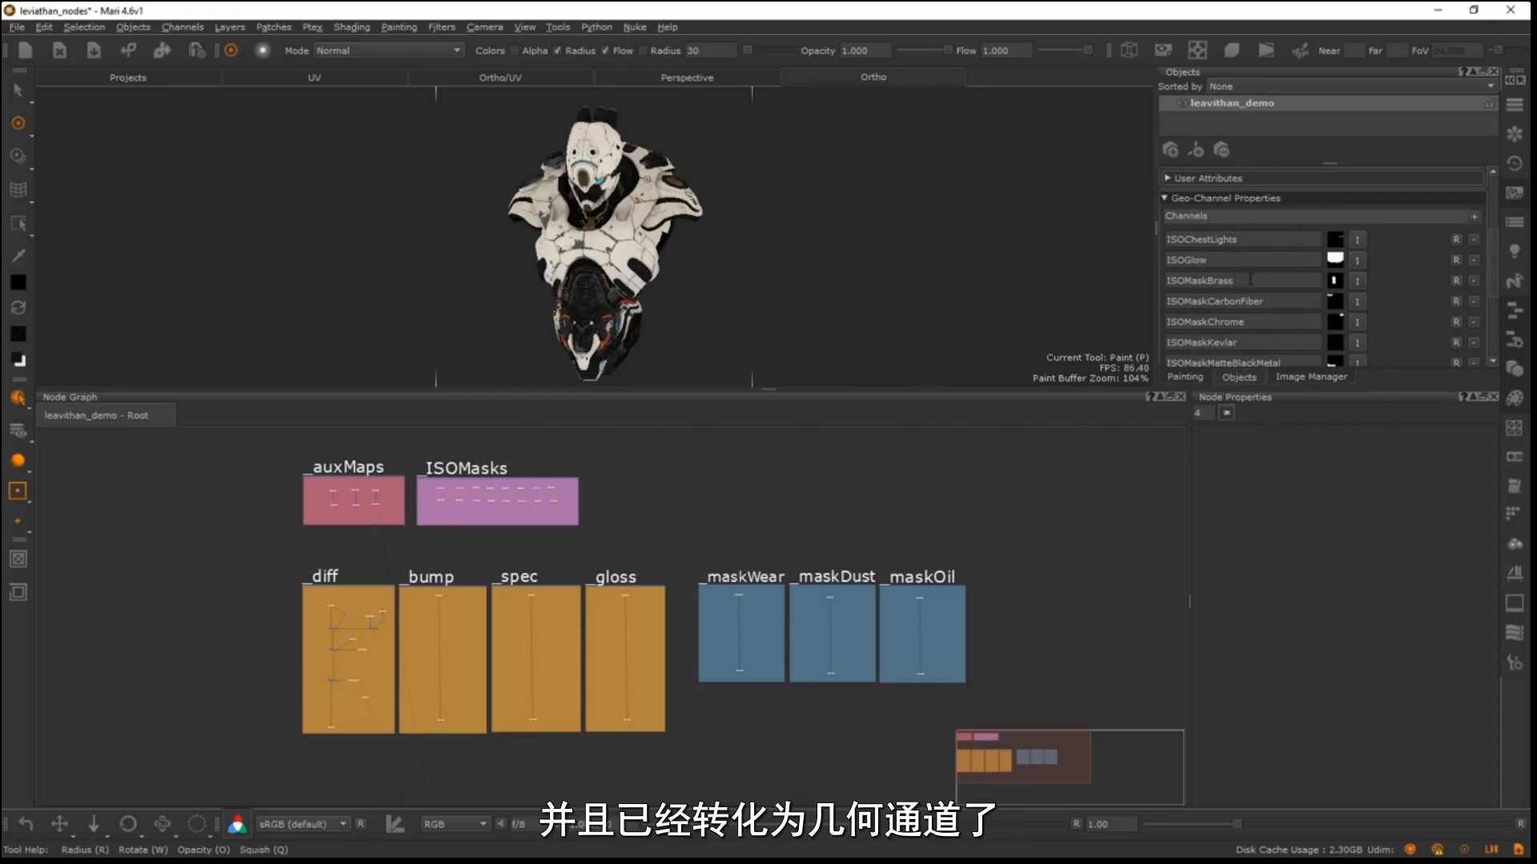
pyautogui.moveTo(648, 531); pyautogui.dragTo(585, 590, button='middle')
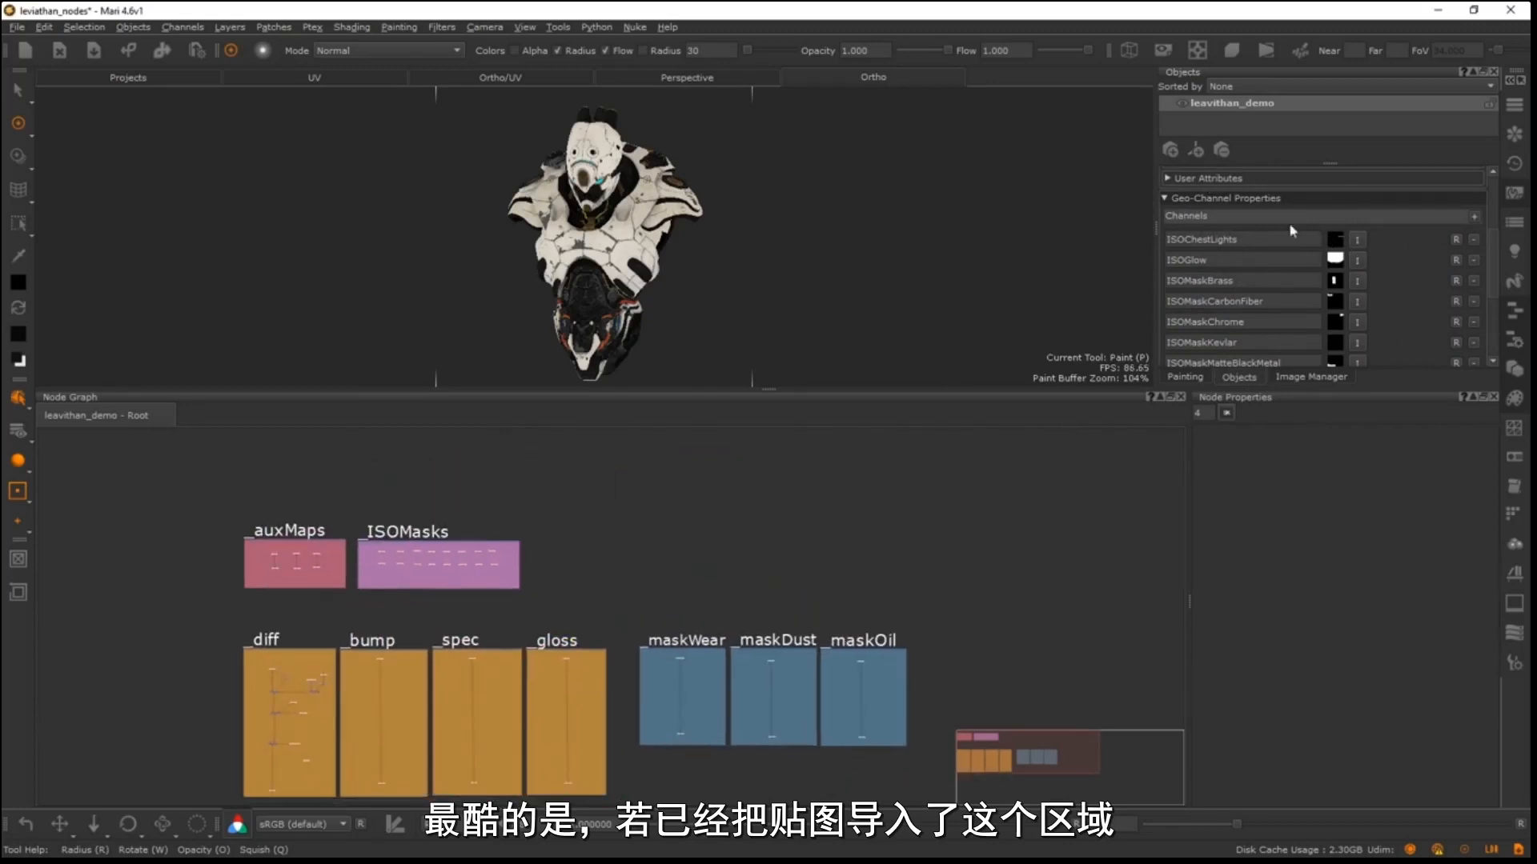
pyautogui.moveTo(1494, 248); pyautogui.dragTo(1493, 256)
pyautogui.moveTo(1245, 257); pyautogui.dragTo(1145, 239)
pyautogui.moveTo(1246, 216); pyautogui.dragTo(1150, 217)
pyautogui.moveTo(1244, 256); pyautogui.dragTo(1144, 254)
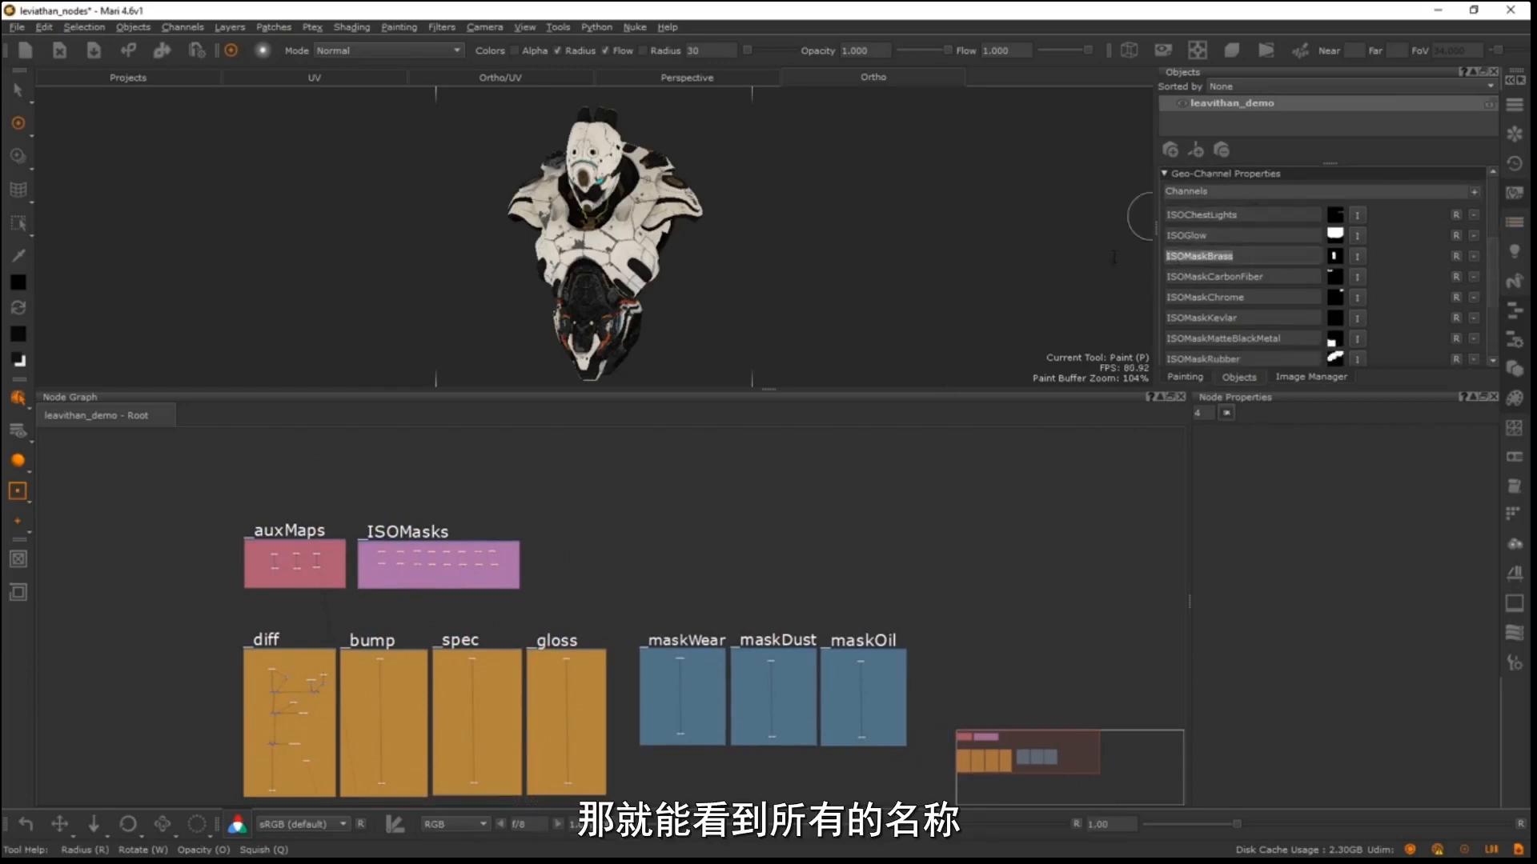
pyautogui.moveTo(1272, 277); pyautogui.dragTo(1140, 285)
# - Create a Geo-Channel node in the empty space beside the _ISOMasks backdrop and bring it into close view
pyautogui.scroll(5, 590, 530)
pyautogui.moveTo(530, 571); pyautogui.dragTo(691, 534, button='middle')
pyautogui.scroll(8, 686, 521)
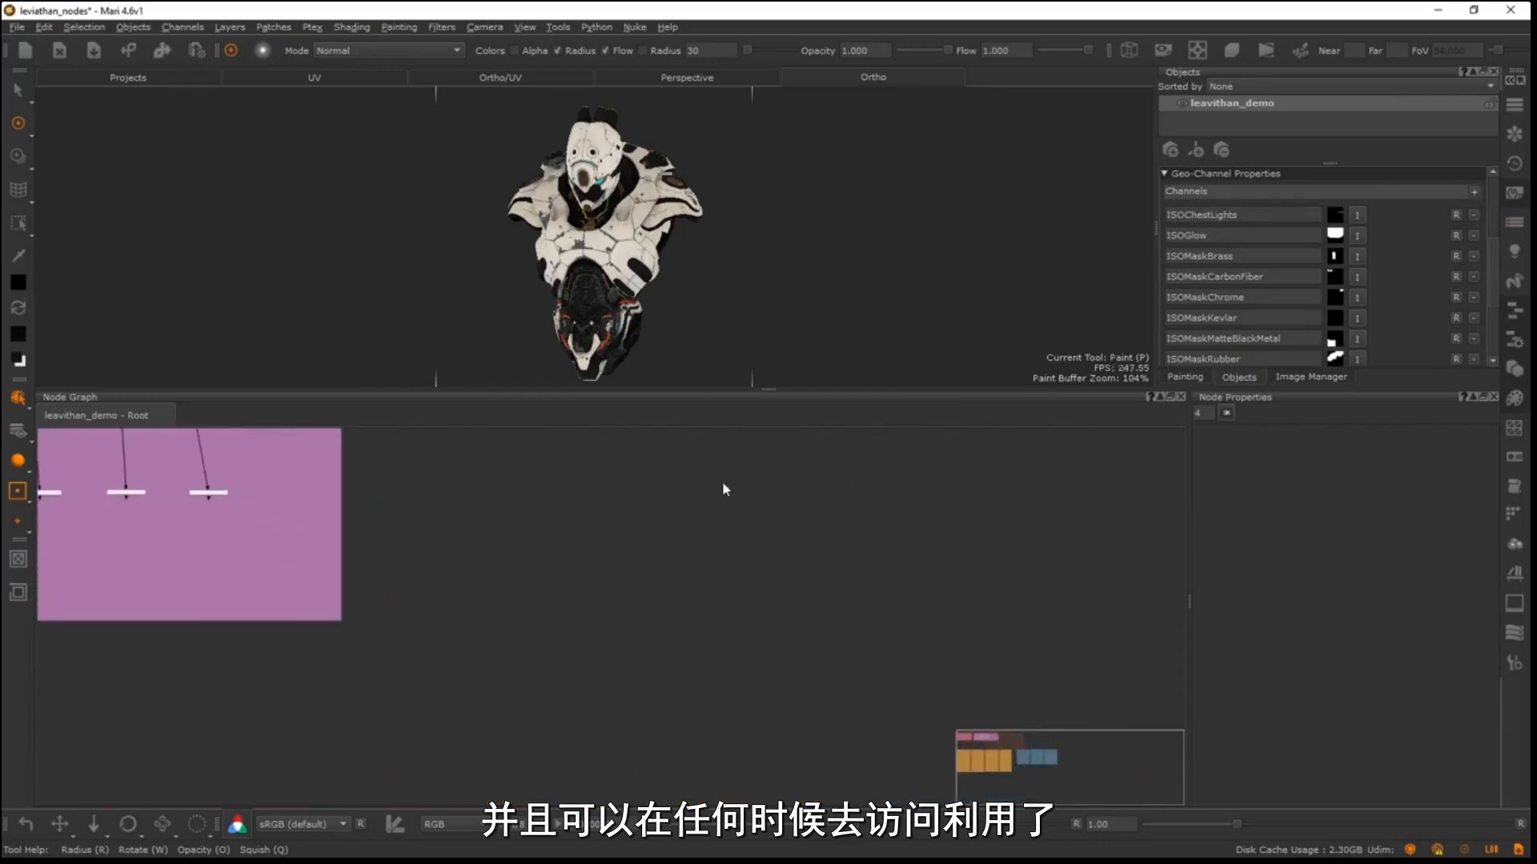
pyautogui.press('Tab')
pyautogui.write('geo')
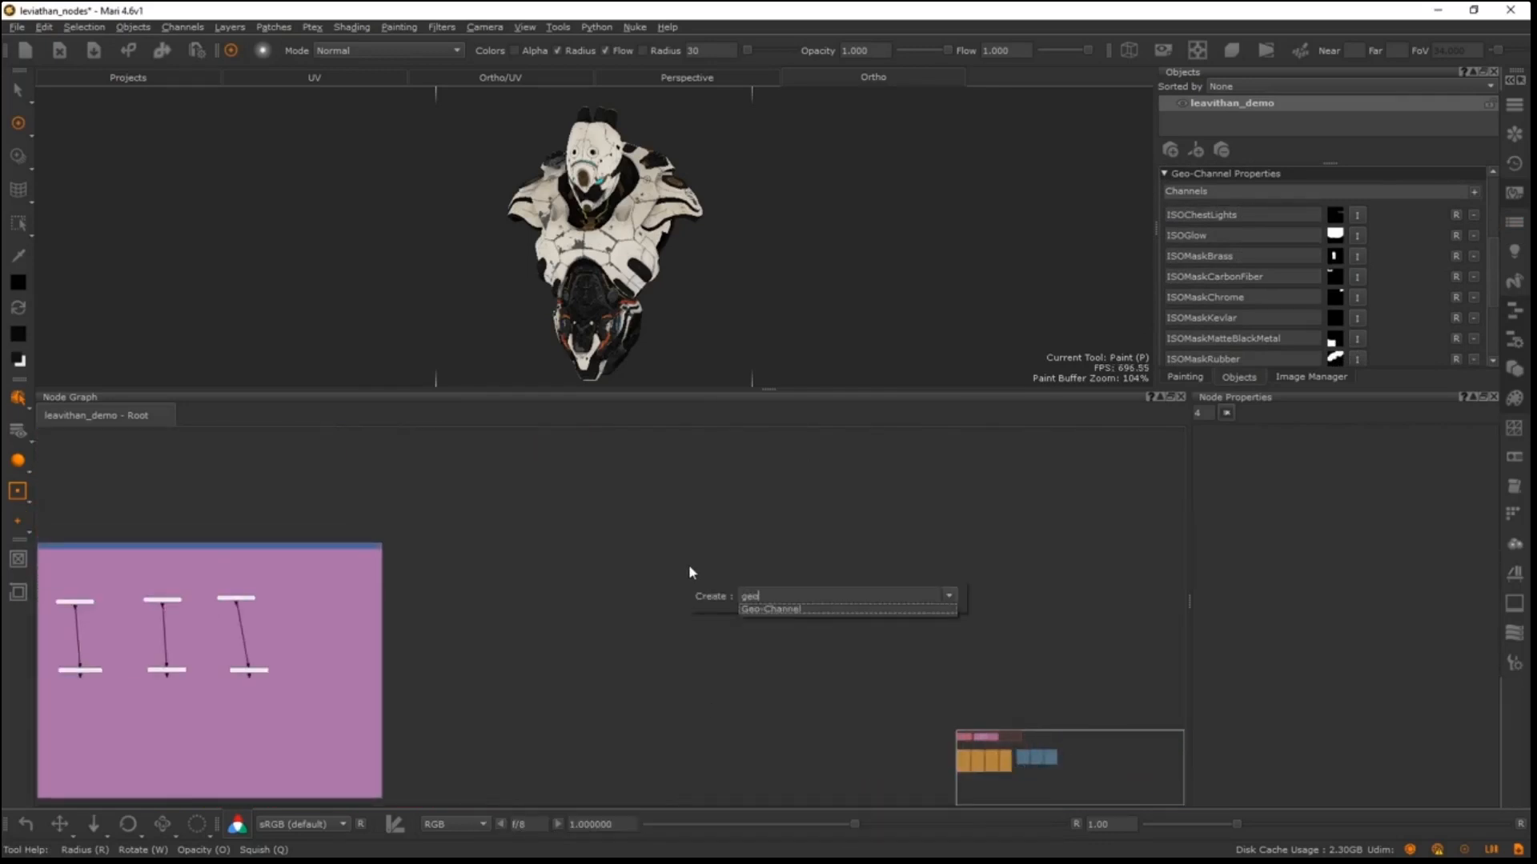
pyautogui.click(767, 610)
pyautogui.scroll(5, 813, 566)
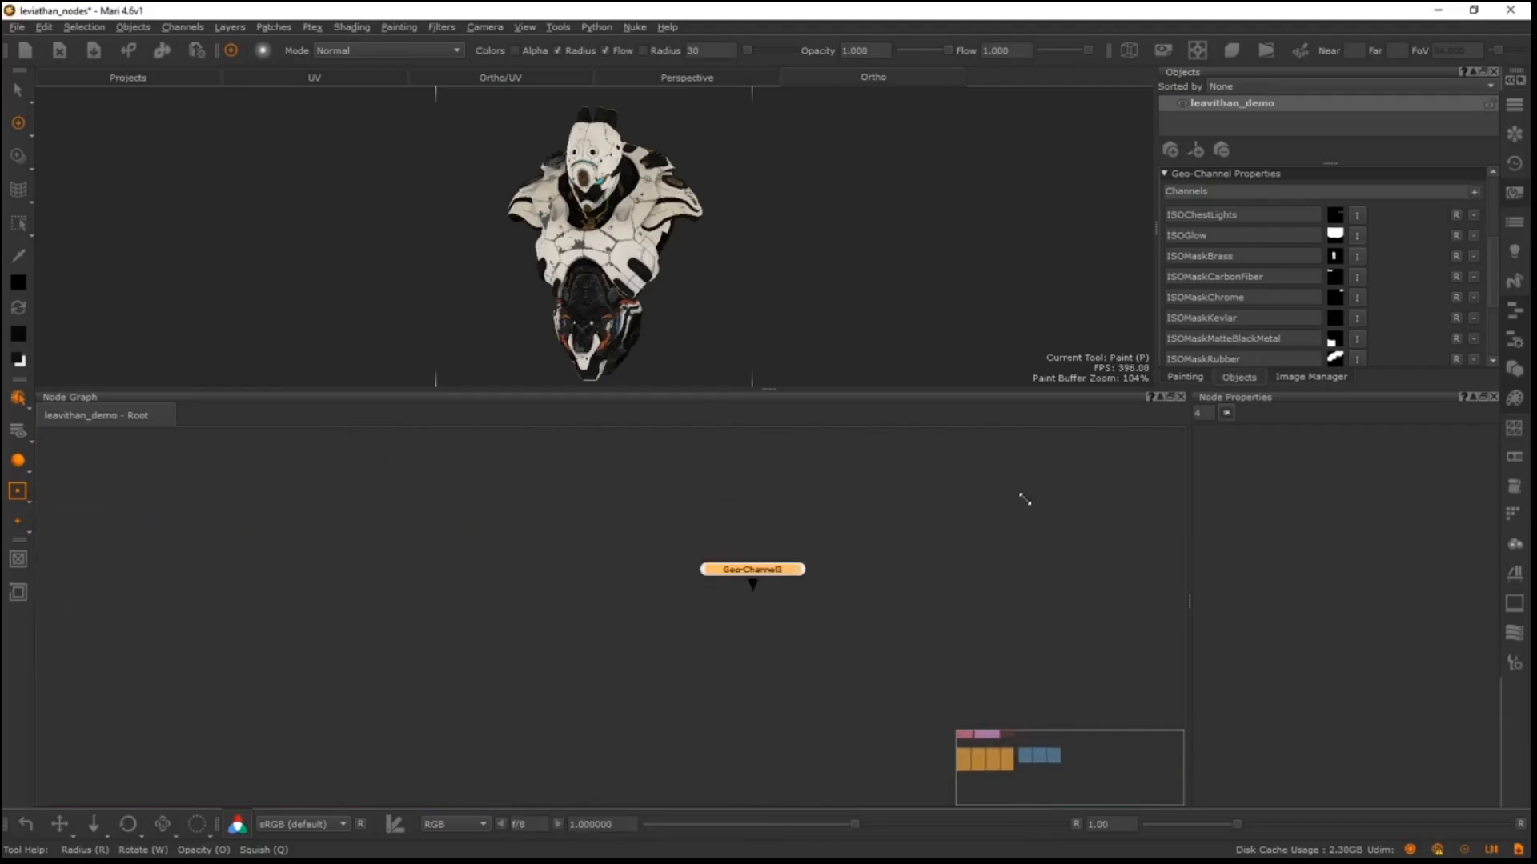
# - Search for the Geo-Channel node type beside the _ISOMasks backdrop and open the Geo-Channel node's properties
pyautogui.moveTo(810, 567); pyautogui.dragTo(677, 509)
pyautogui.scroll(-4, 652, 506)
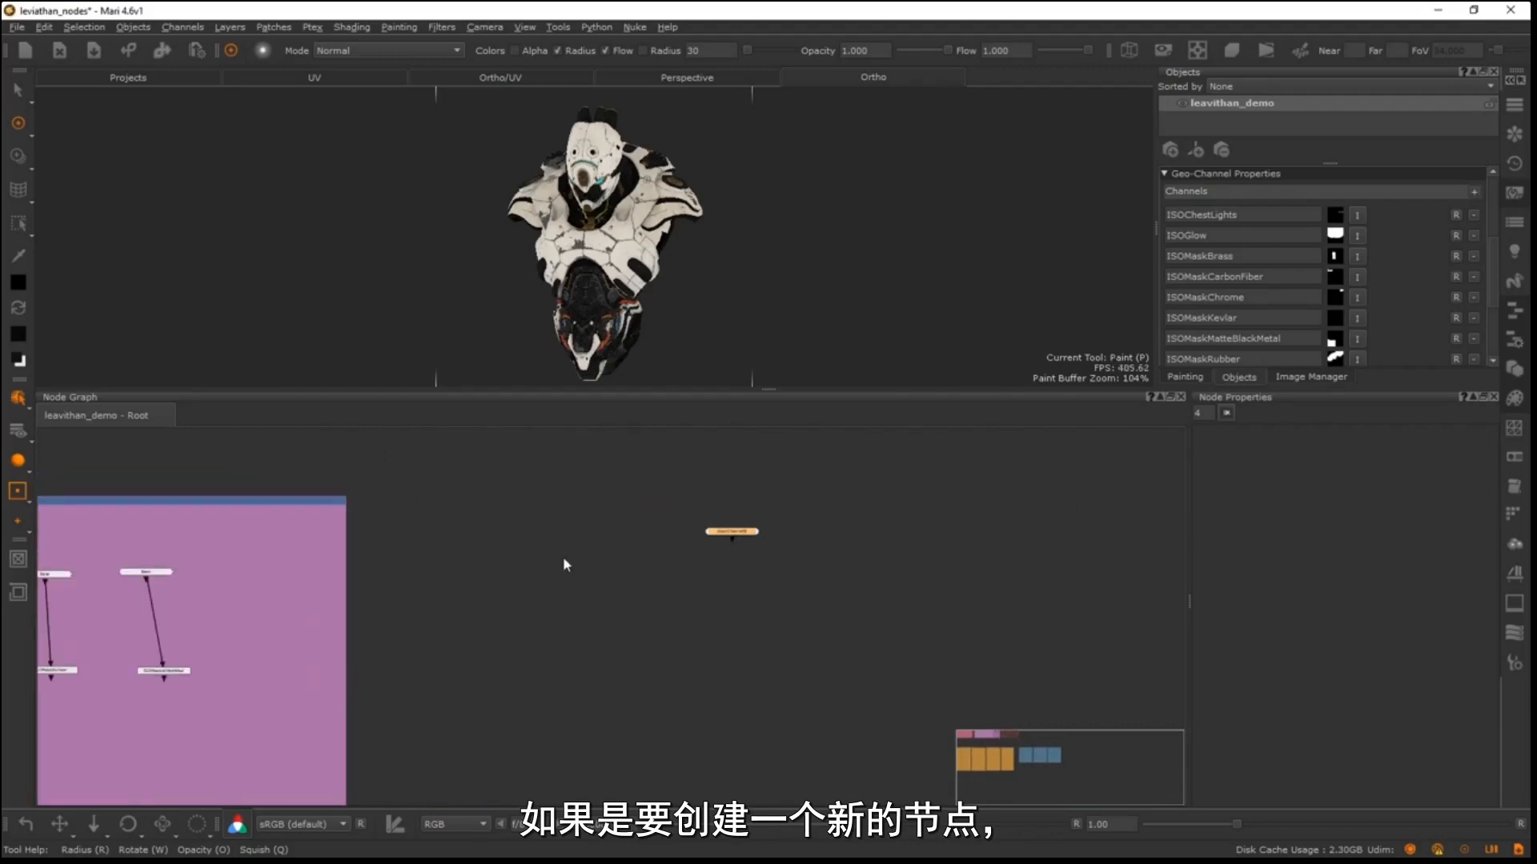
pyautogui.press('Tab')
pyautogui.write('geo')
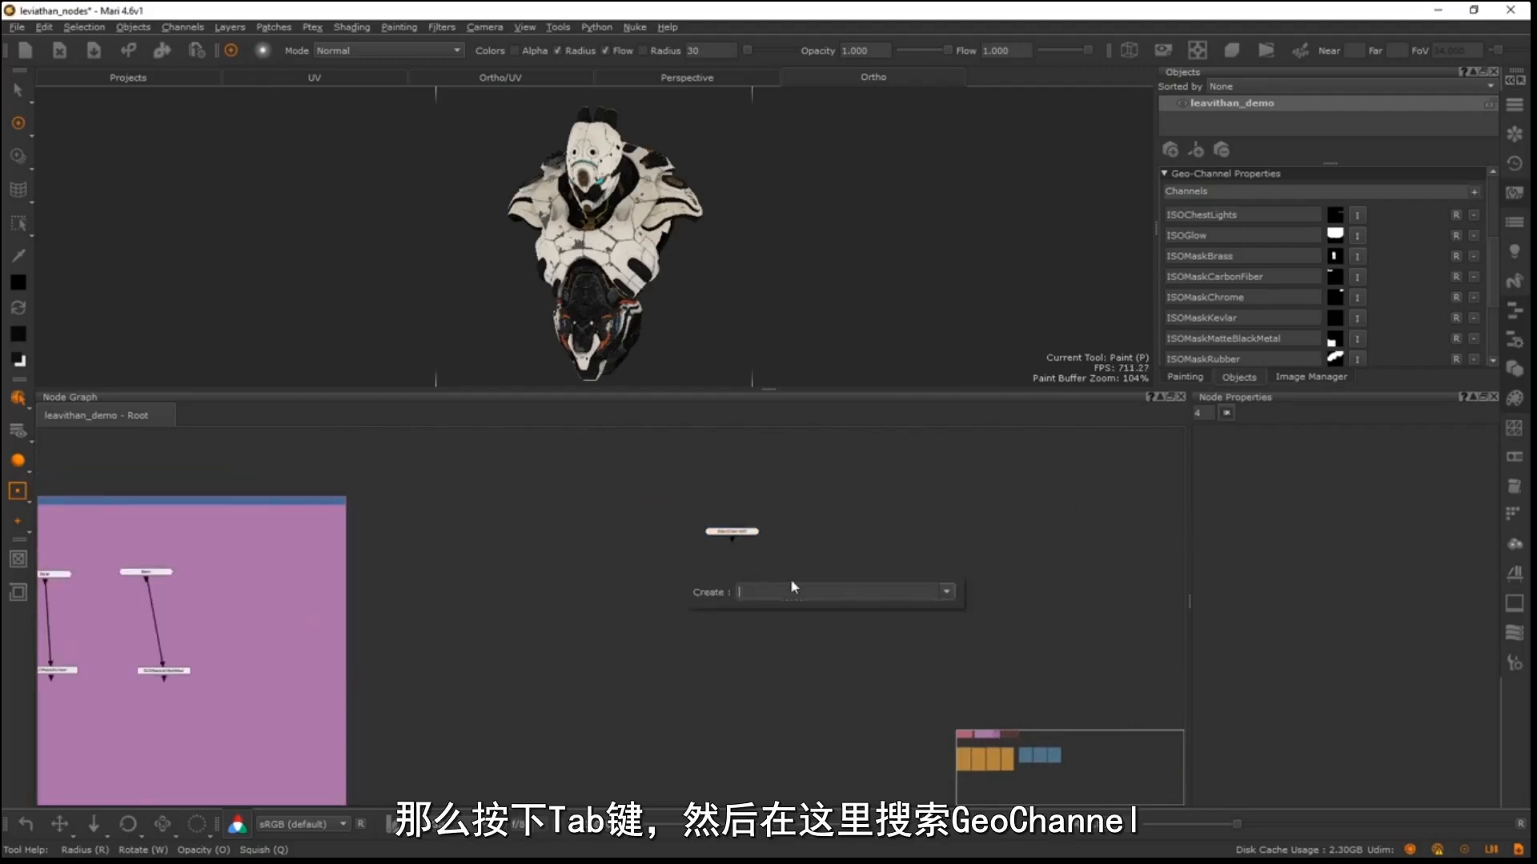
pyautogui.press('Return')
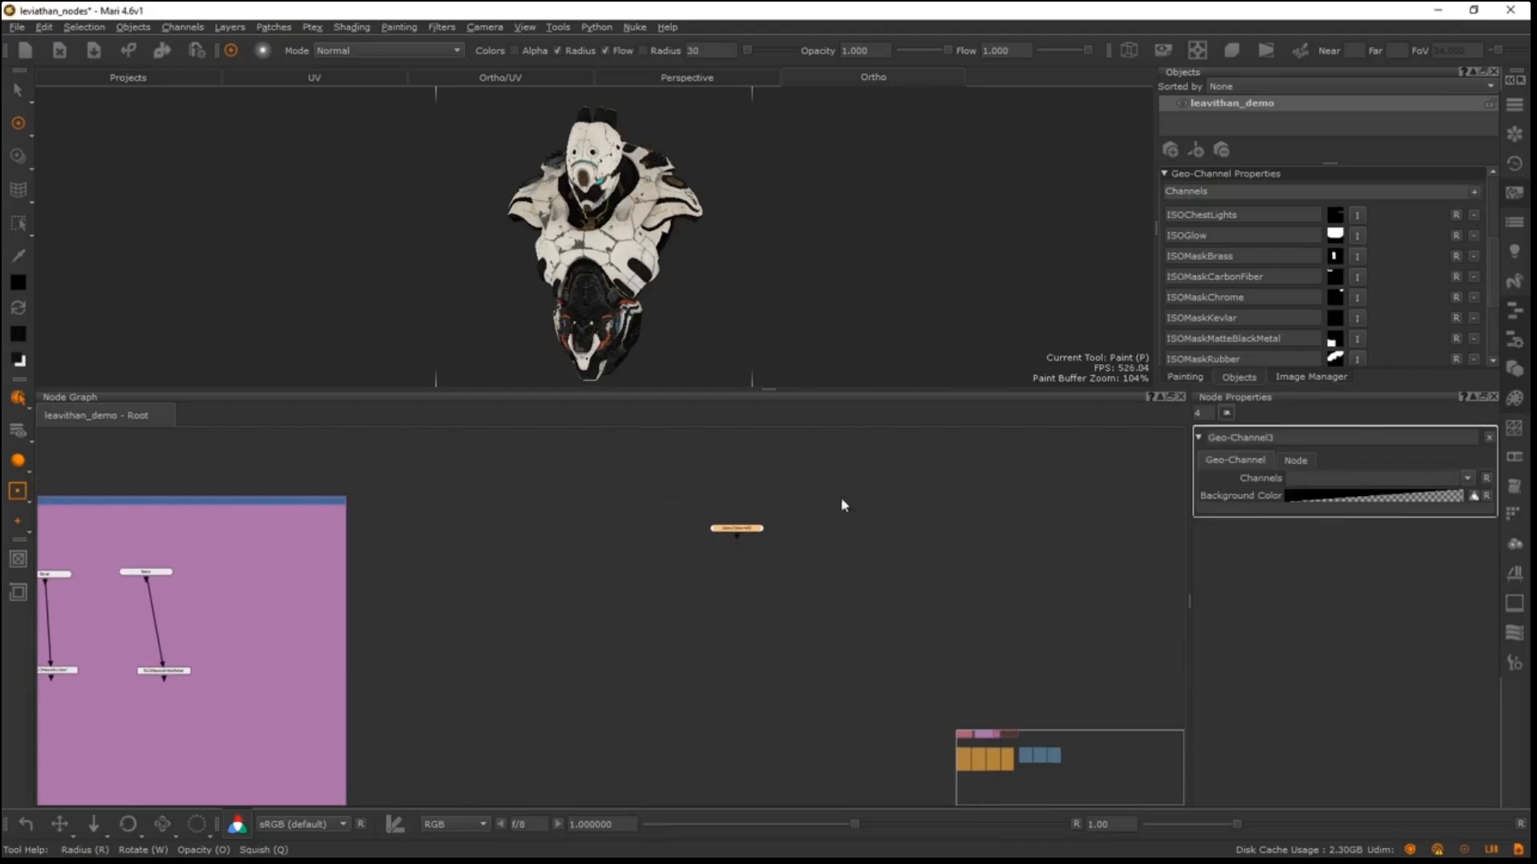
pyautogui.scroll(-1, 779, 553)
pyautogui.moveTo(810, 549); pyautogui.dragTo(708, 564, button='middle')
pyautogui.scroll(2, 759, 547)
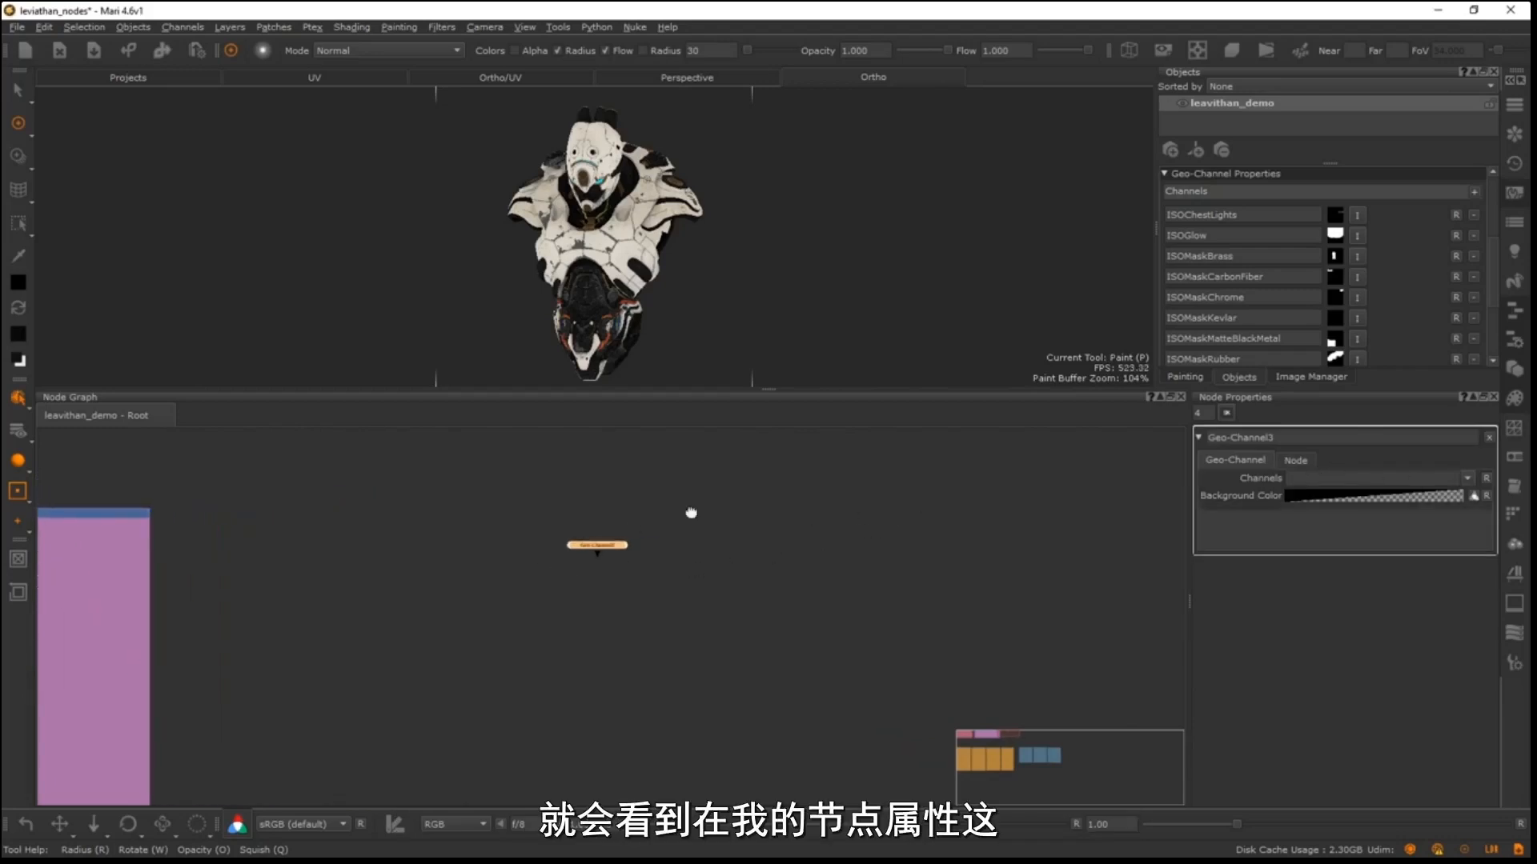
pyautogui.moveTo(632, 522); pyautogui.dragTo(530, 549, button='middle')
pyautogui.scroll(2, 647, 520)
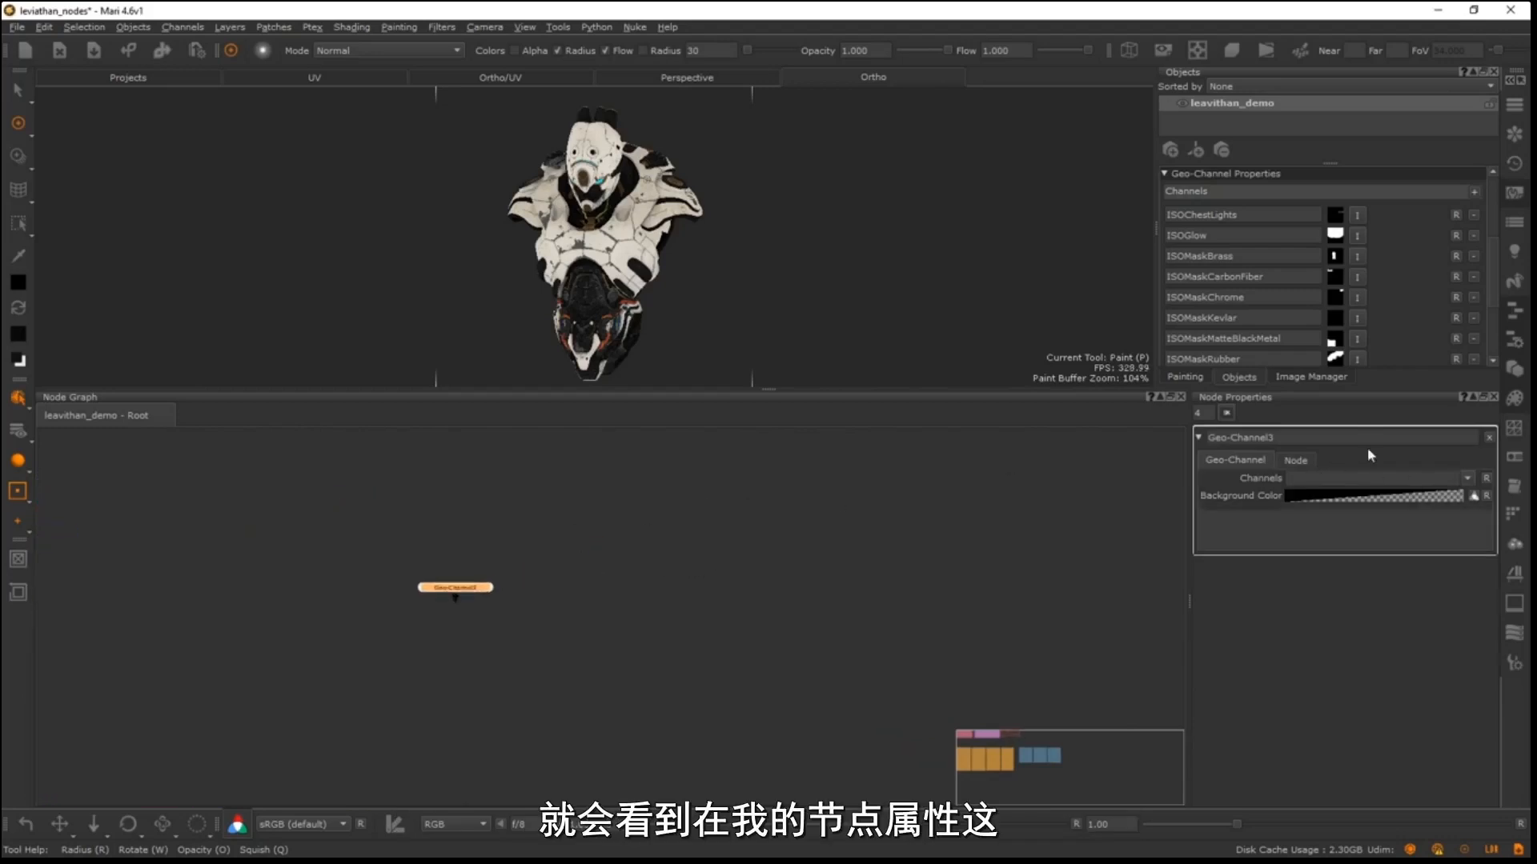
# - Set the Geo-Channel node's channel to ISOMaskRubber and display the node's result on the model
pyautogui.click(1468, 478)
pyautogui.scroll(-2, 1471, 516)
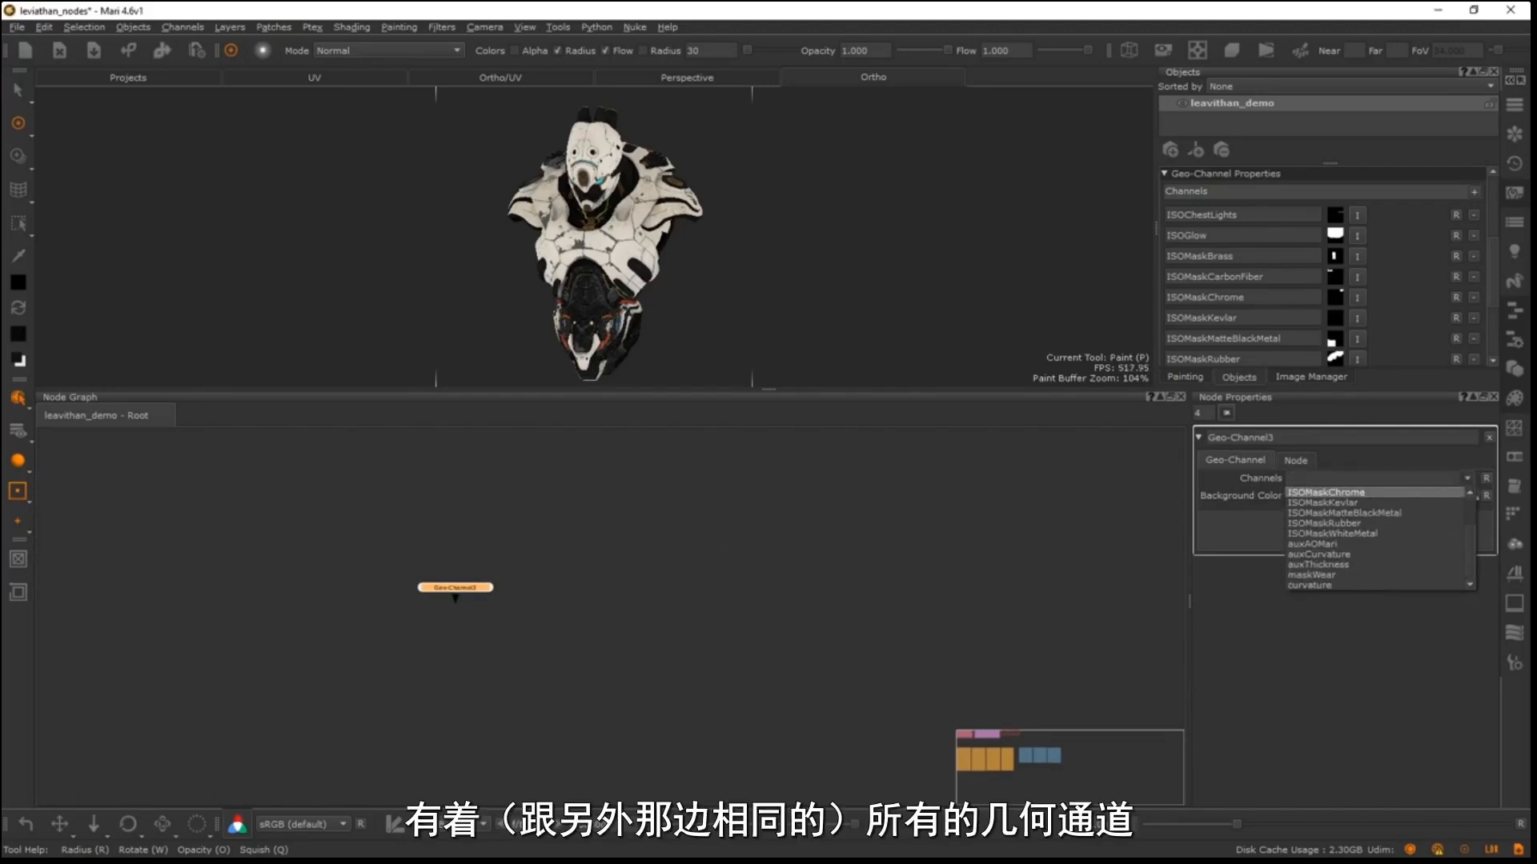
pyautogui.click(1324, 523)
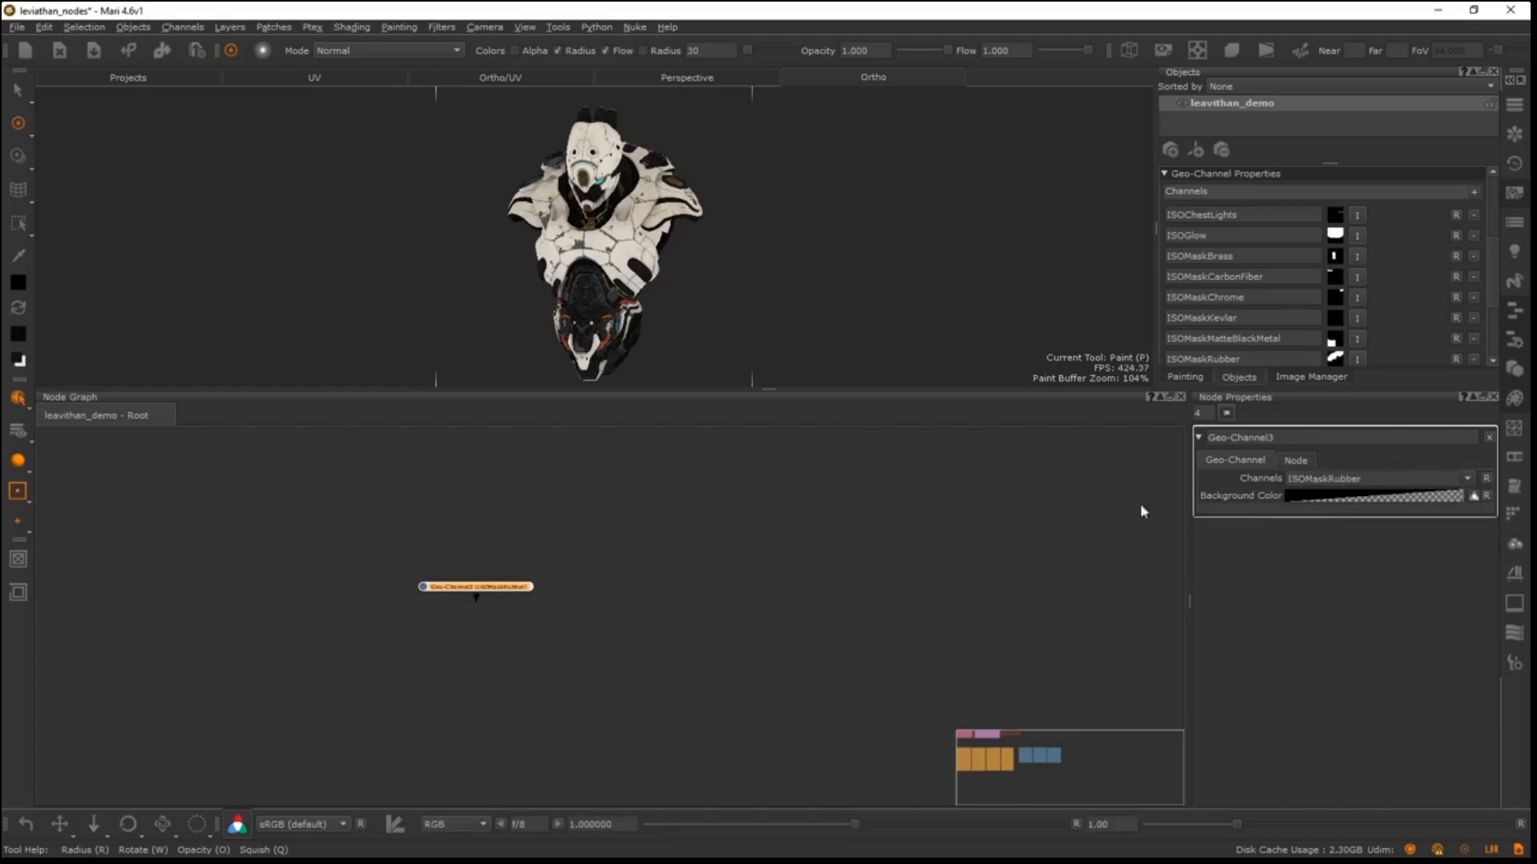
pyautogui.scroll(3, 538, 491)
pyautogui.moveTo(542, 596)
pyautogui.mouseDown()
pyautogui.moveTo(561, 588)
pyautogui.moveTo(535, 578)
pyautogui.mouseUp()
pyautogui.press('1')
pyautogui.click(663, 579)
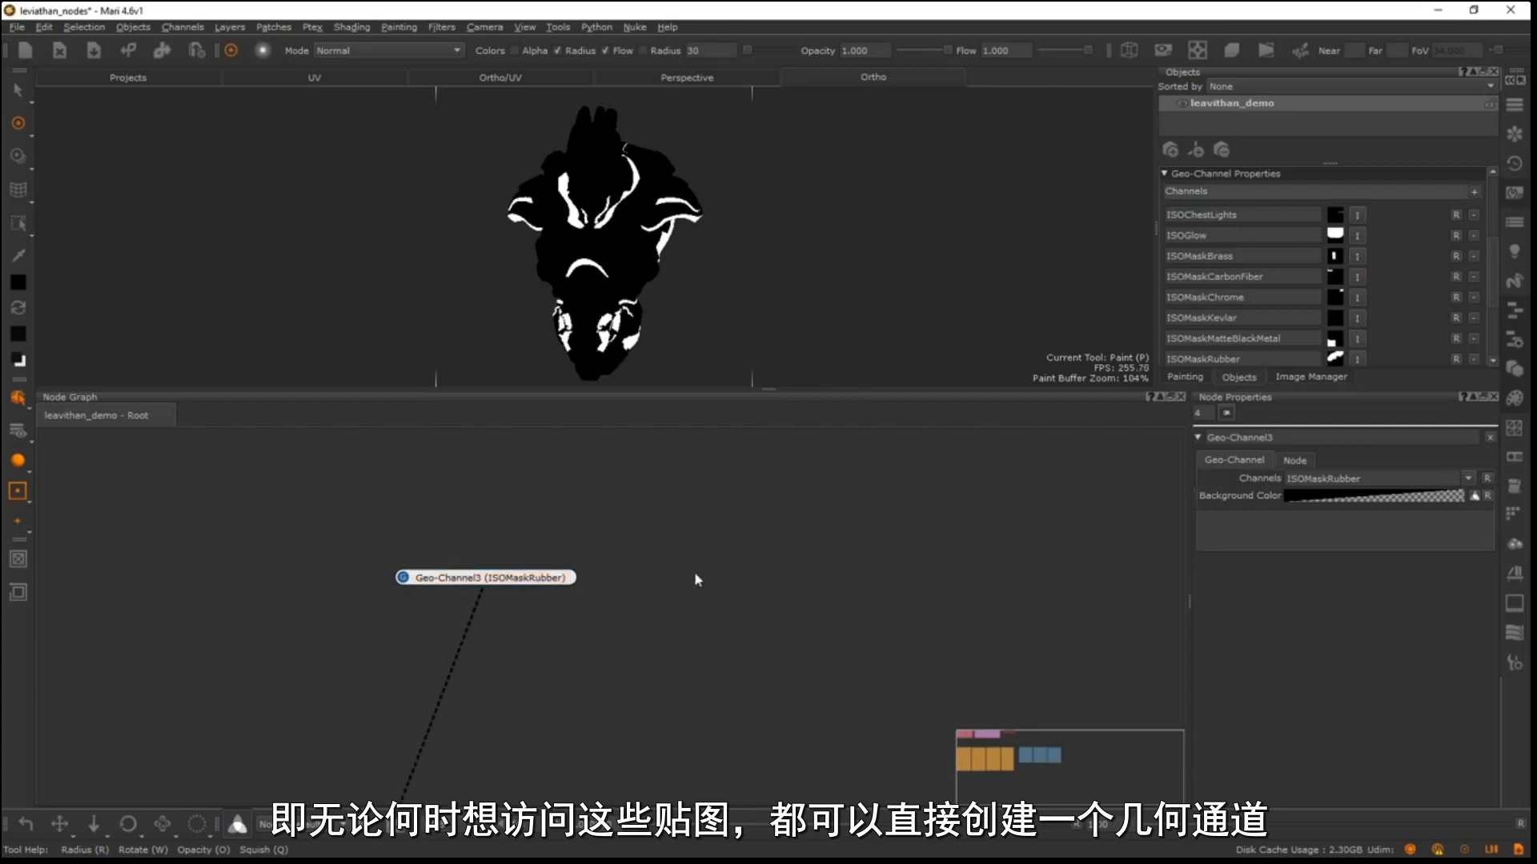
pyautogui.press('Tab')
pyautogui.press('Tab')
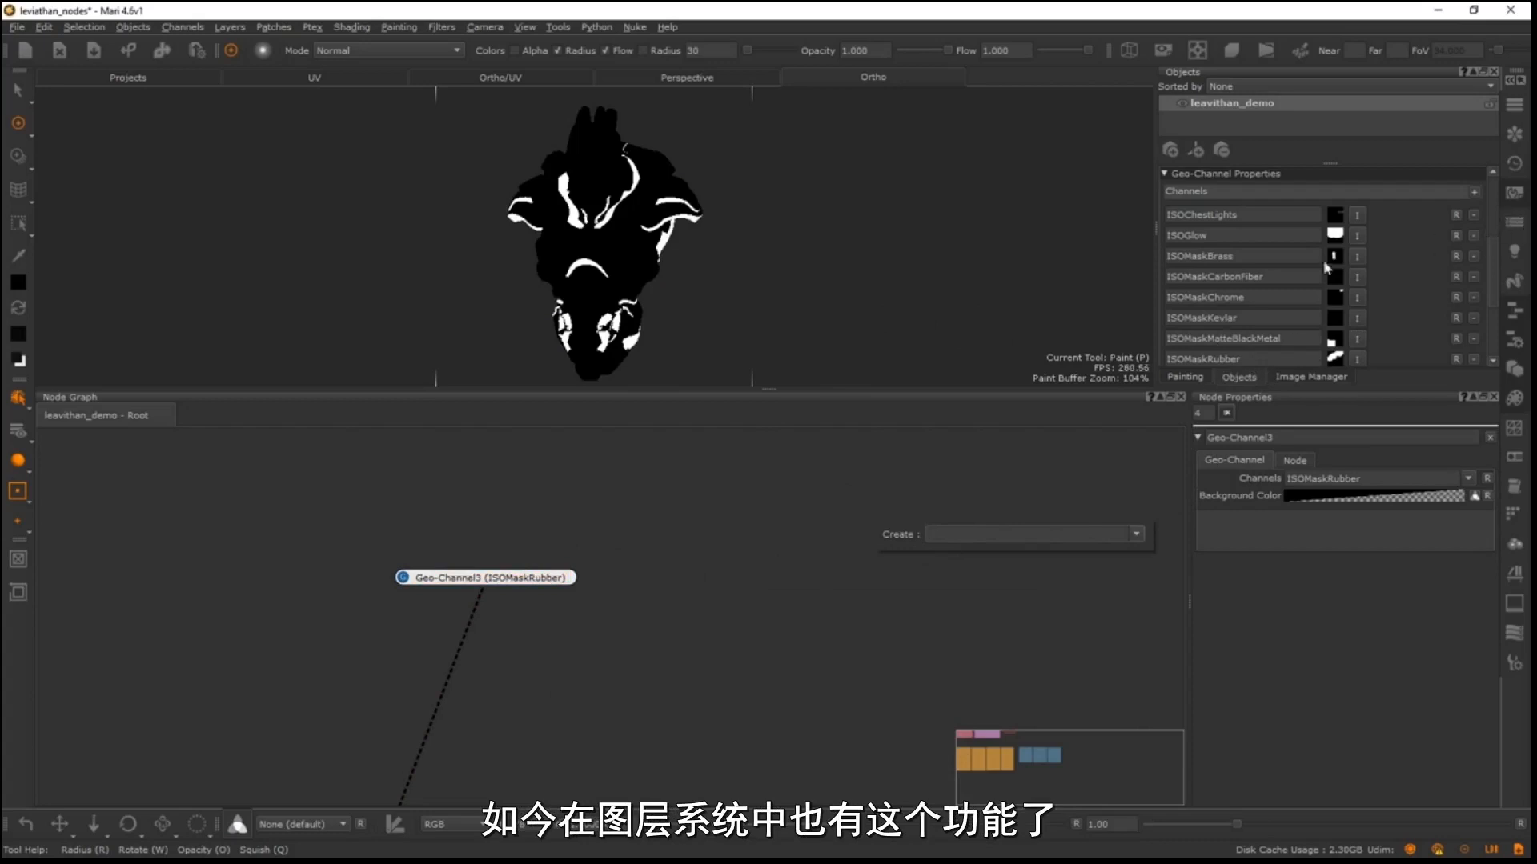
pyautogui.click(1137, 534)
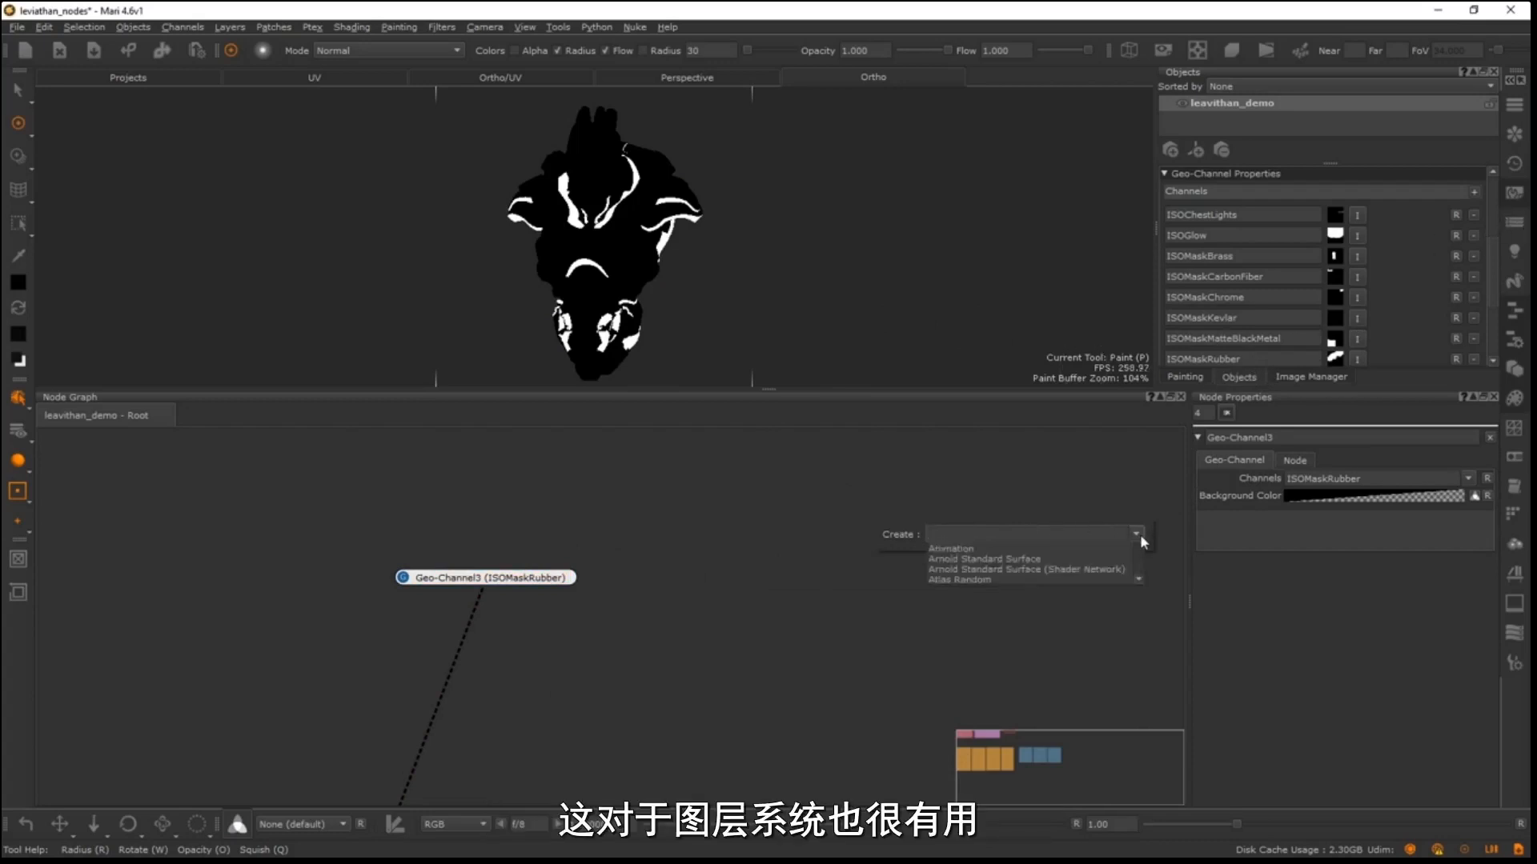
pyautogui.click(861, 498)
pyautogui.click(742, 529)
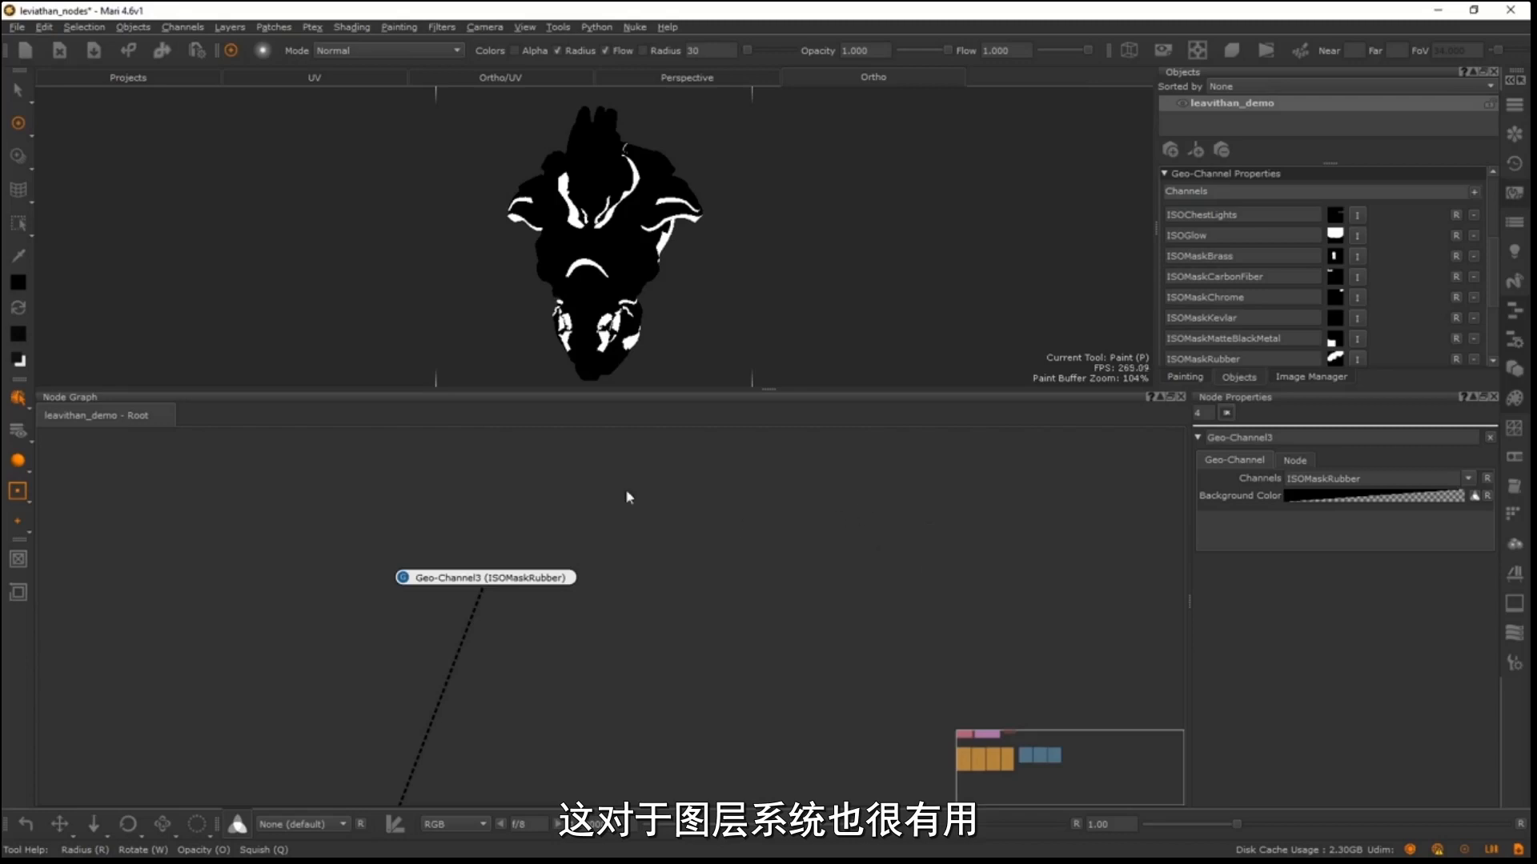
# - Delete the ISOMaskRubber Geo-Channel node standing beside the _ISOMasks backdrop
pyautogui.moveTo(408, 574); pyautogui.dragTo(506, 566)
pyautogui.scroll(-4, 522, 522)
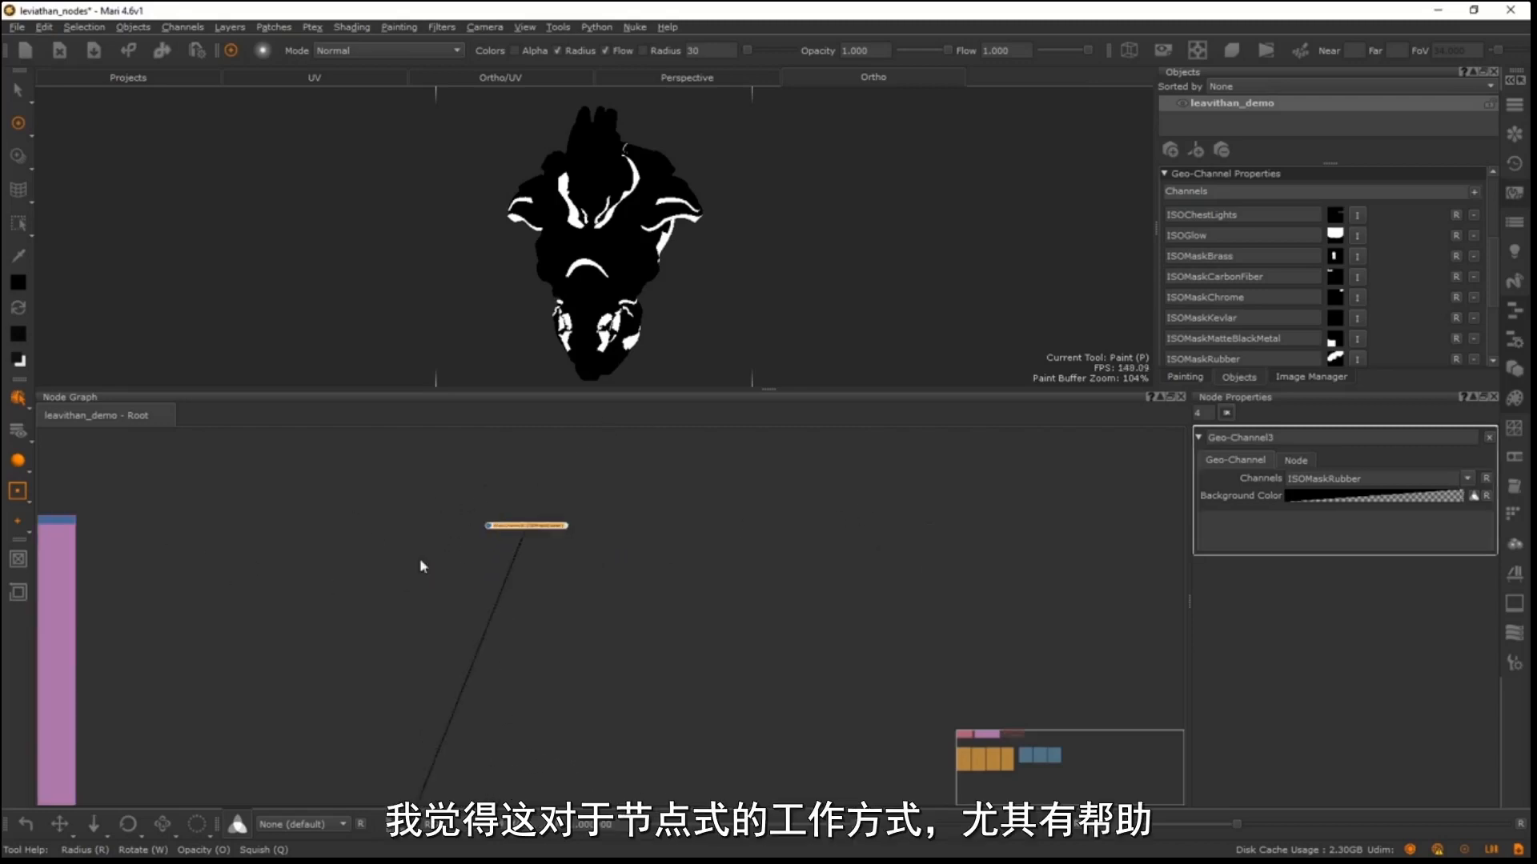
pyautogui.moveTo(196, 570); pyautogui.dragTo(483, 535, button='middle')
pyautogui.scroll(-10, 614, 511)
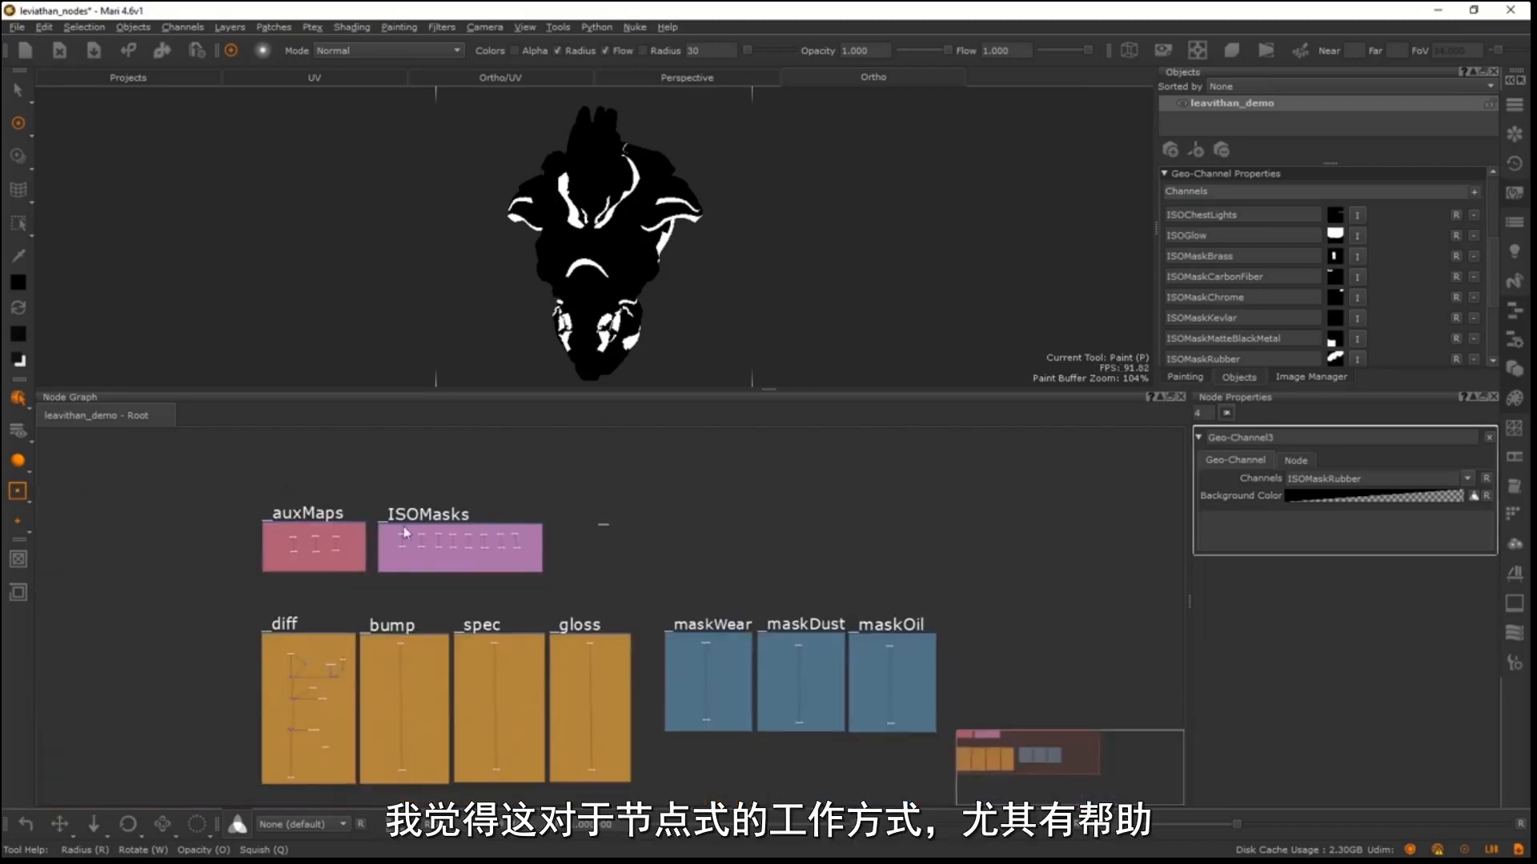
pyautogui.moveTo(650, 545); pyautogui.dragTo(571, 492)
pyautogui.press('f')
pyautogui.click(718, 453)
pyautogui.moveTo(668, 516); pyautogui.dragTo(706, 516)
pyautogui.click(722, 522)
pyautogui.click(820, 533)
pyautogui.click(717, 521)
pyautogui.press('Delete')
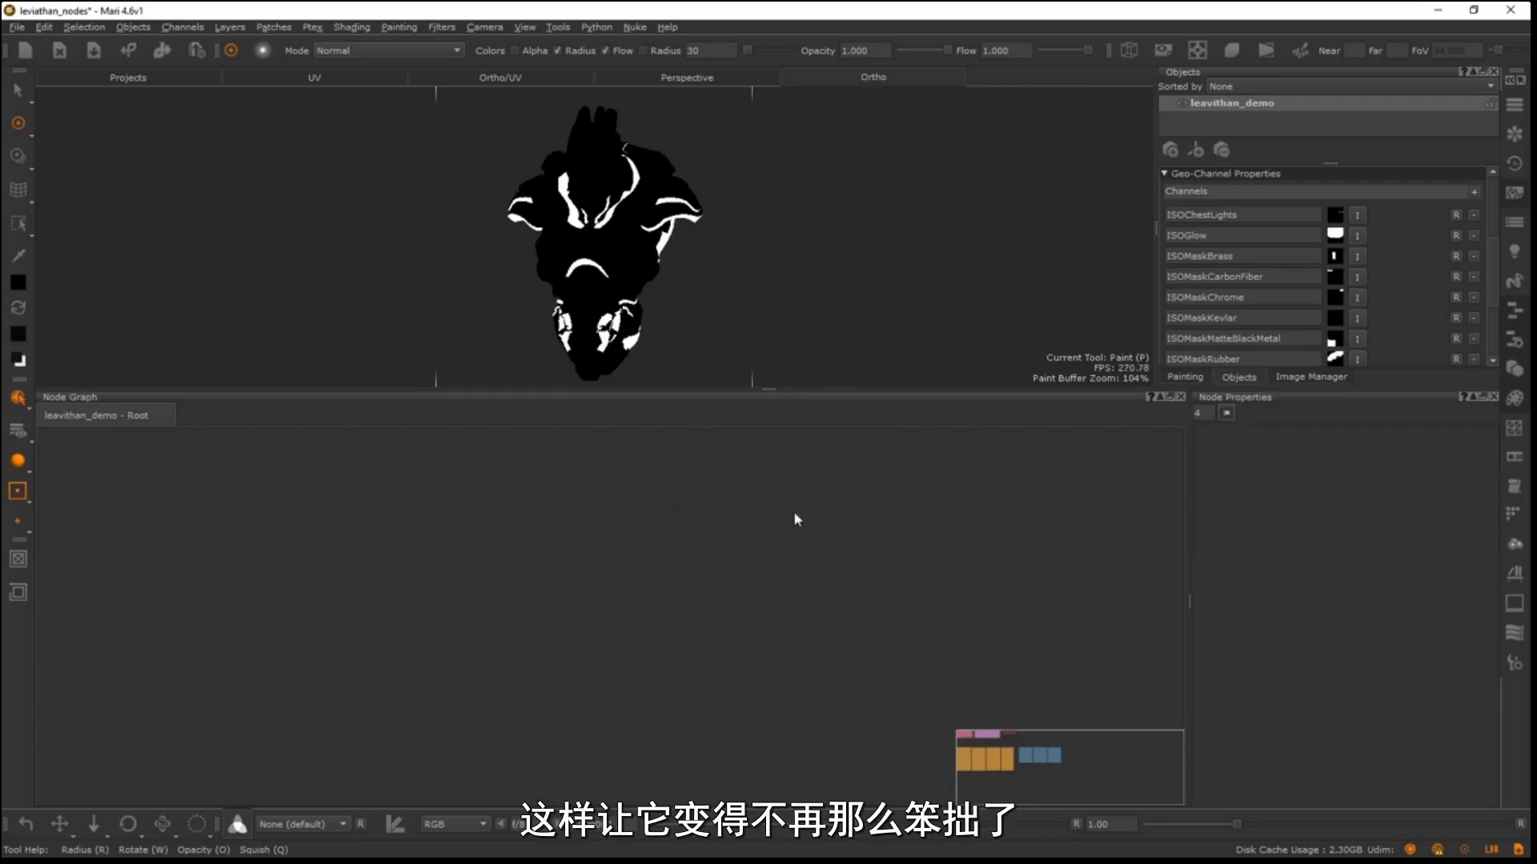
# - Survey the whole node graph, from the _auxMaps and _ISOMasks backdrops to the channel and mask backdrops
pyautogui.scroll(-4, 669, 521)
pyautogui.moveTo(300, 600); pyautogui.dragTo(411, 617, button='middle')
pyautogui.scroll(-2, 232, 616)
pyautogui.moveTo(232, 617); pyautogui.dragTo(856, 566, button='middle')
pyautogui.scroll(-2, 745, 552)
pyautogui.moveTo(692, 588); pyautogui.dragTo(673, 547, button='middle')
pyautogui.keyDown('alt'); pyautogui.moveTo(673, 547); pyautogui.dragTo(379, 630, button='right'); pyautogui.keyUp('alt')
pyautogui.moveTo(868, 549); pyautogui.dragTo(795, 504, button='middle')
pyautogui.keyDown('alt'); pyautogui.moveTo(796, 503); pyautogui.dragTo(567, 549, button='right'); pyautogui.keyUp('alt')
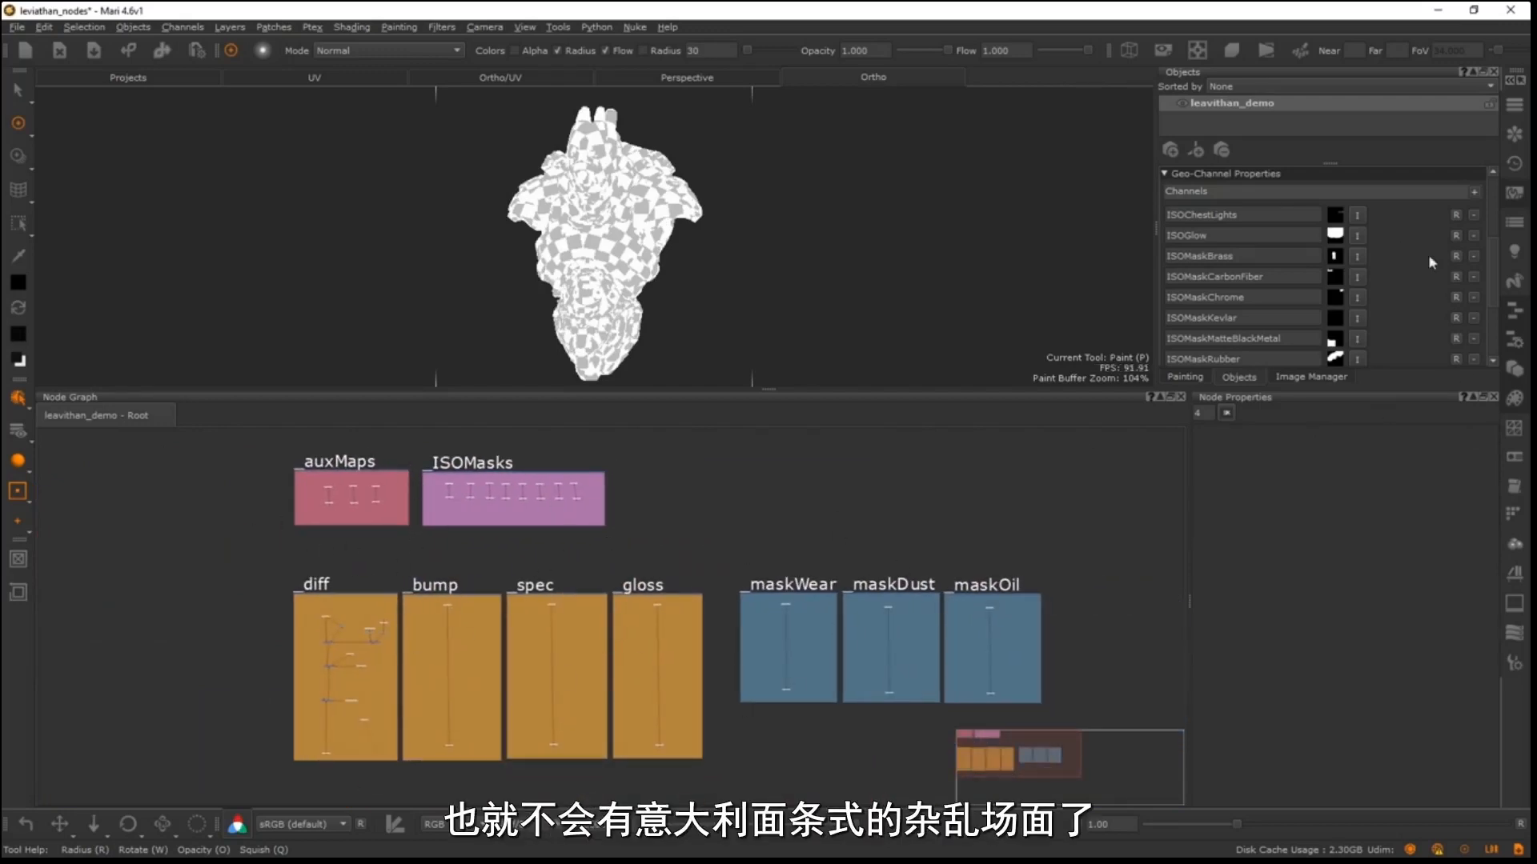
# - Add a new geo-channel to the leavithan_demo object and name it curvatureB
pyautogui.scroll(3, 1361, 256)
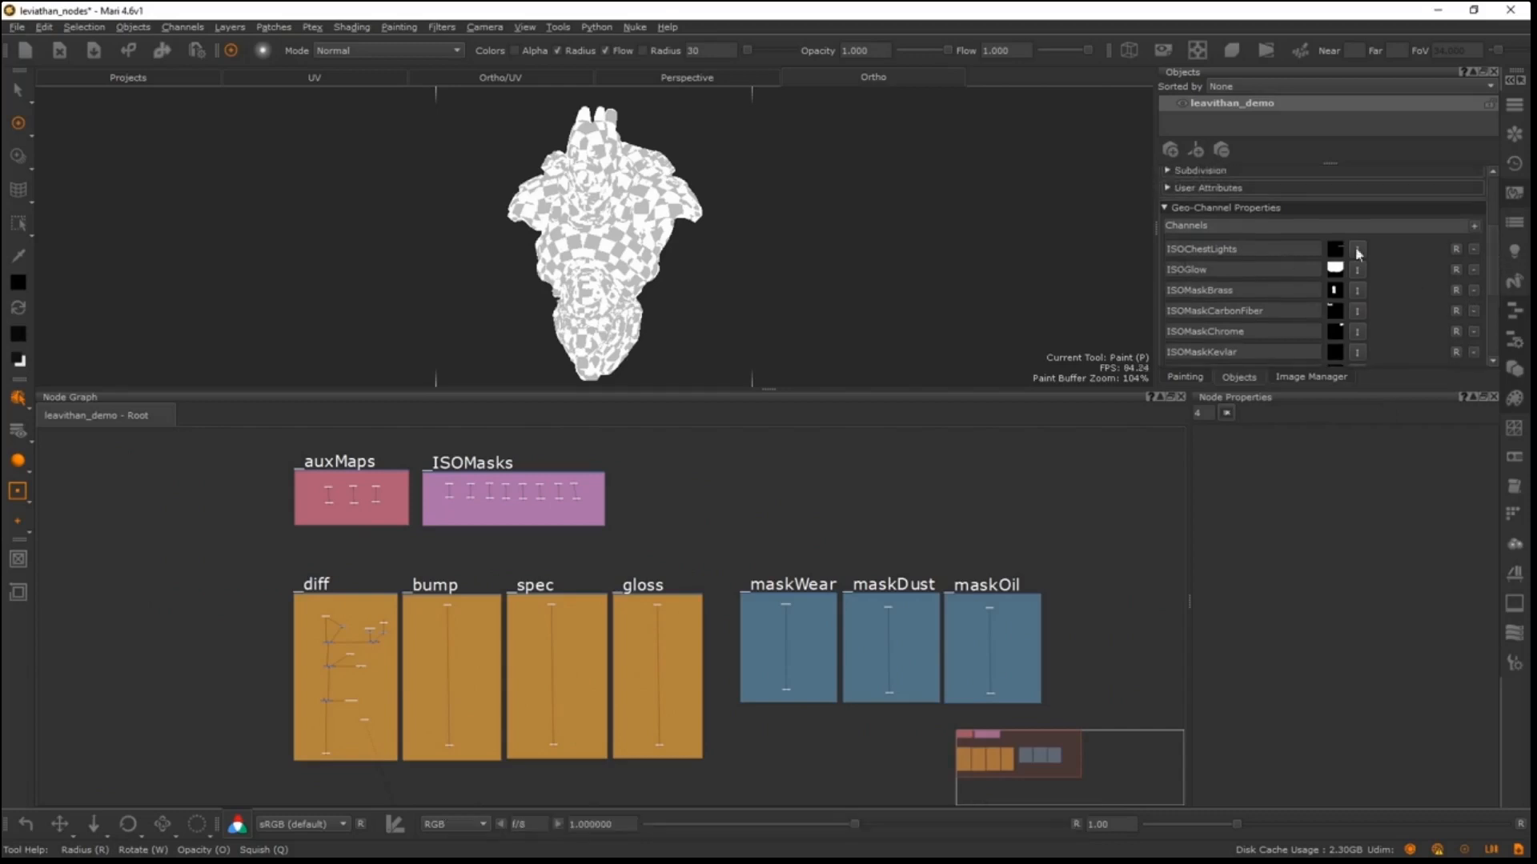
pyautogui.scroll(2, 1230, 258)
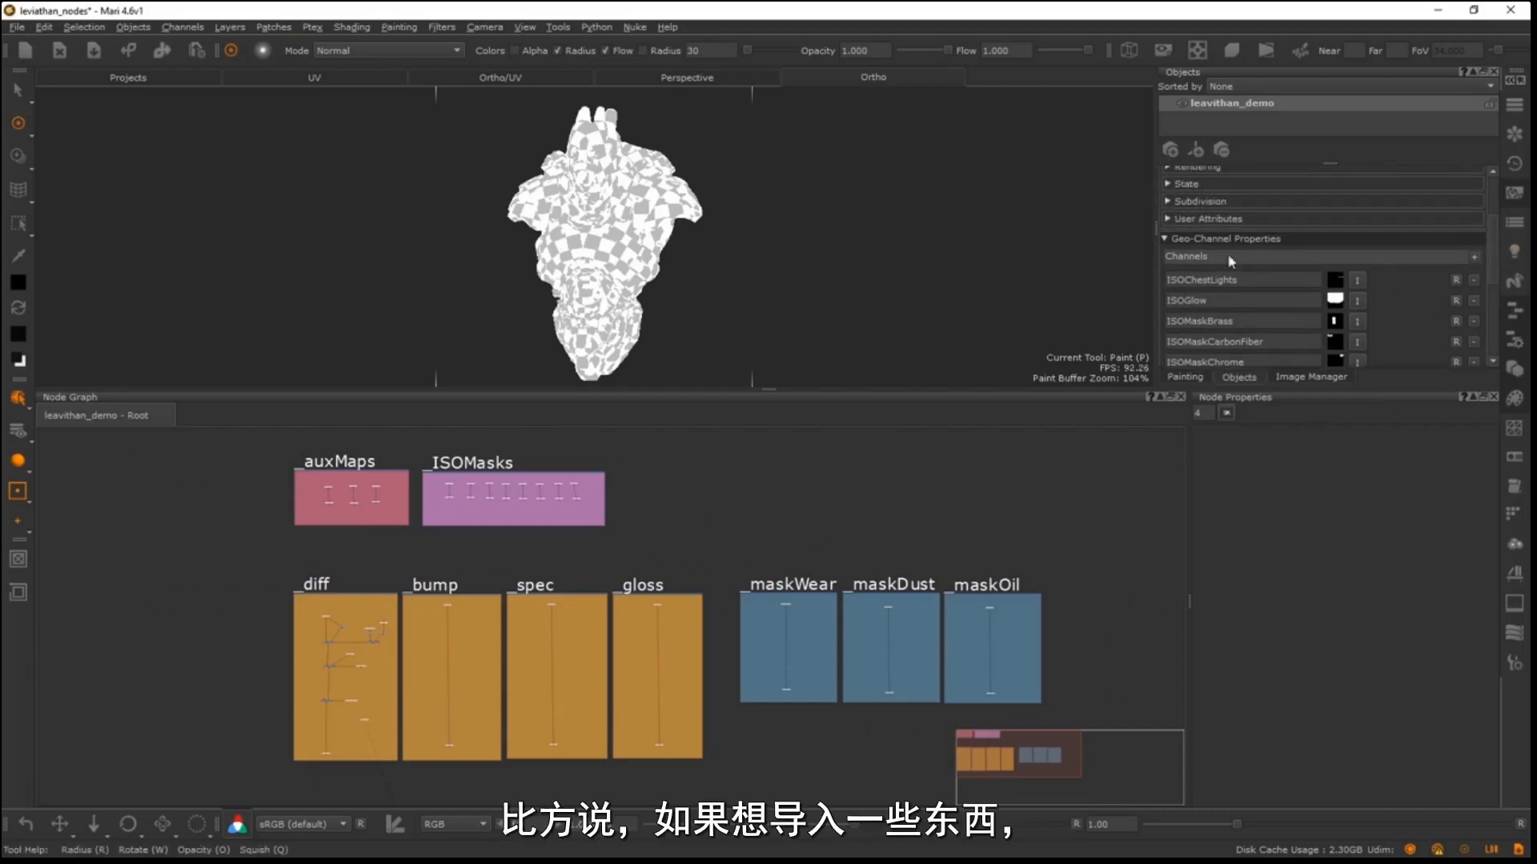
pyautogui.click(1474, 256)
pyautogui.doubleClick(1197, 346)
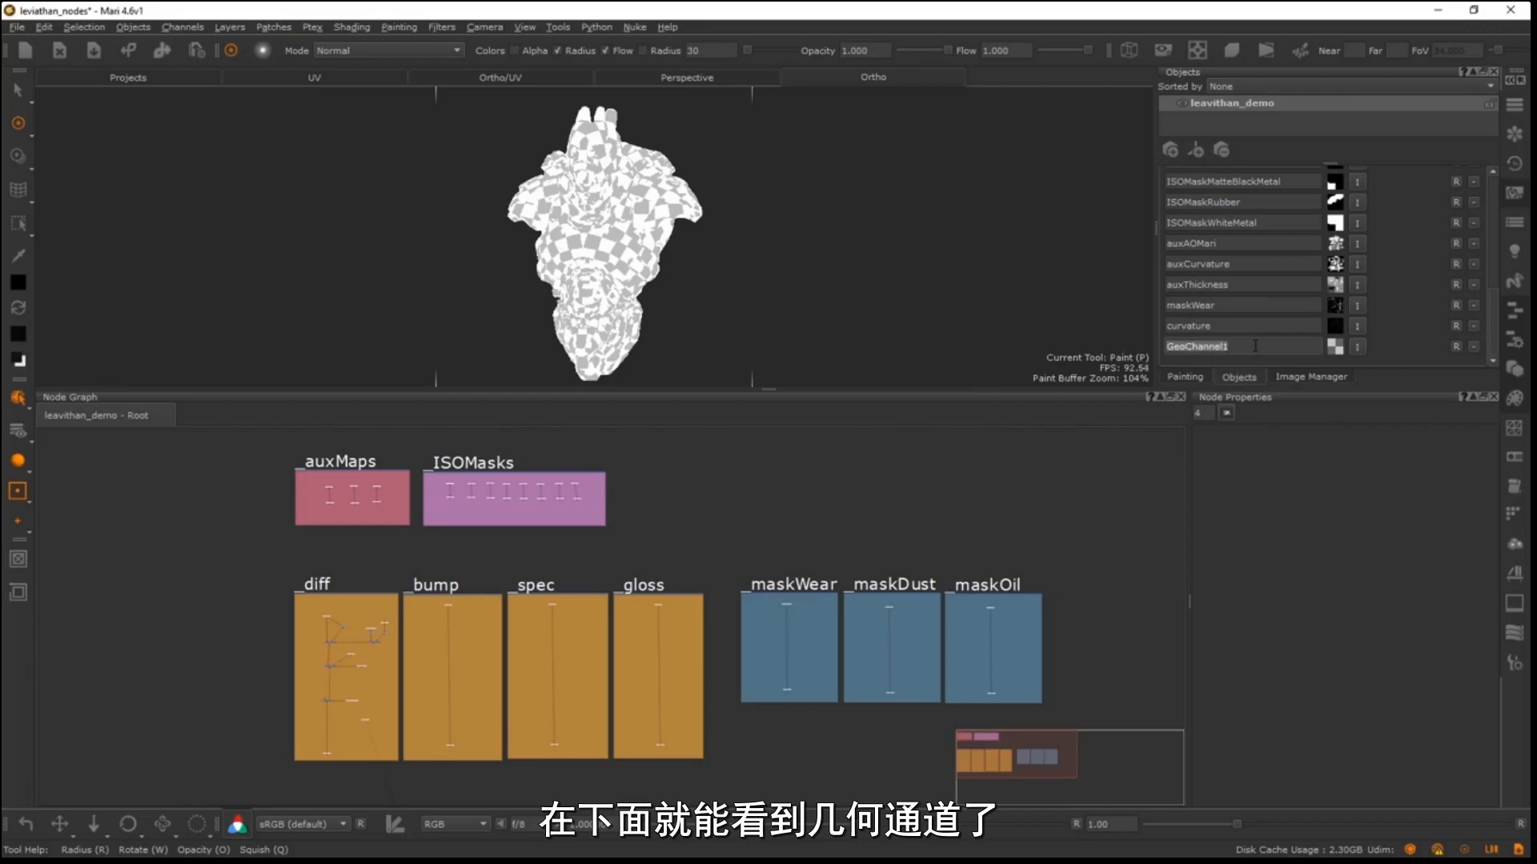
pyautogui.write('d')
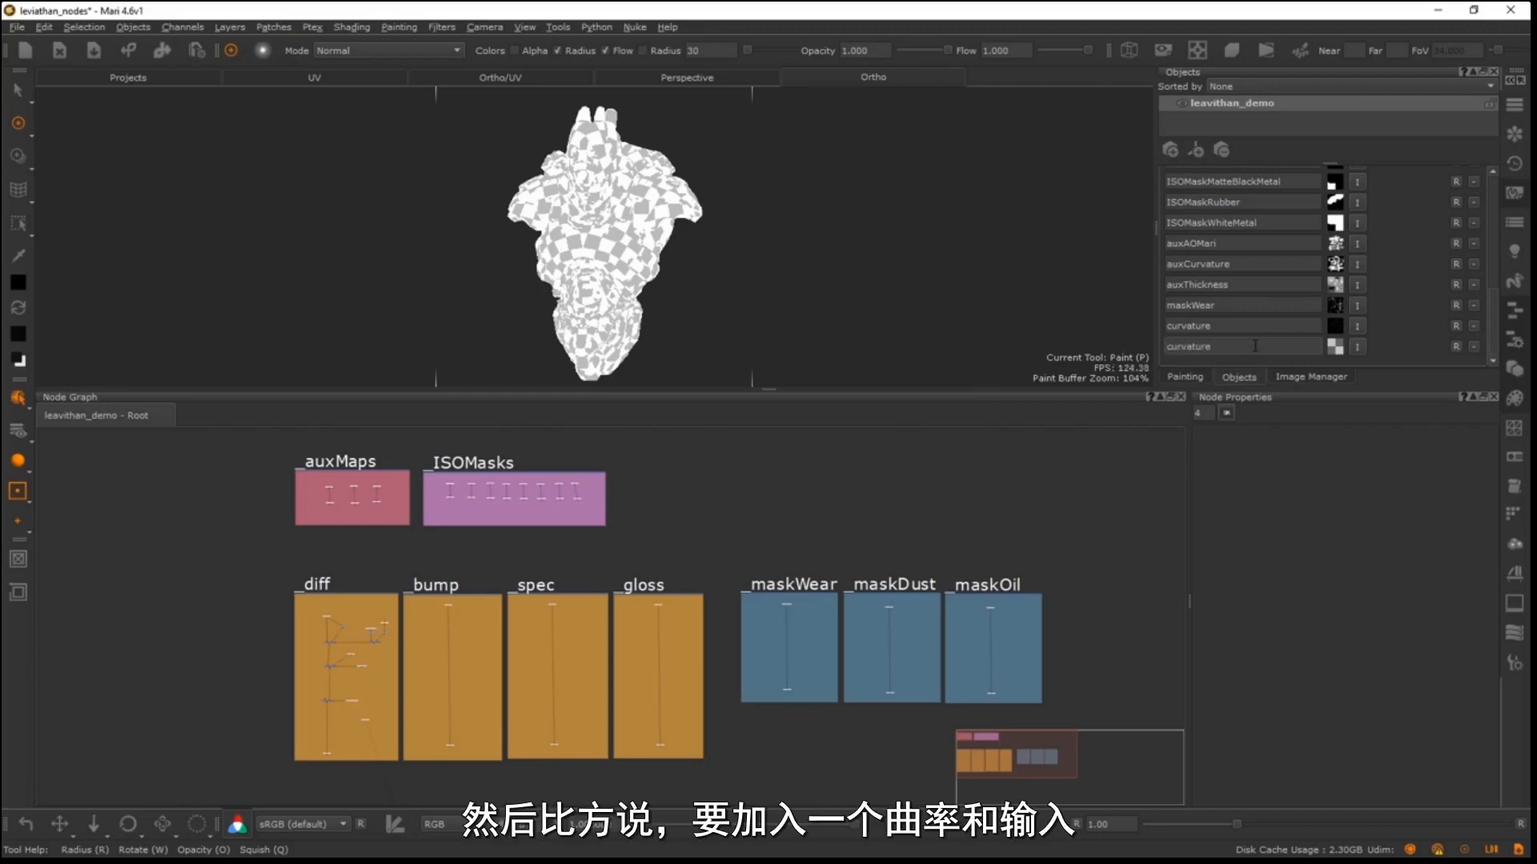
# - Try importing the curvAMecha-TM image sequence from the curvatureA folder into the curvatureB geo-channel
pyautogui.click(1359, 346)
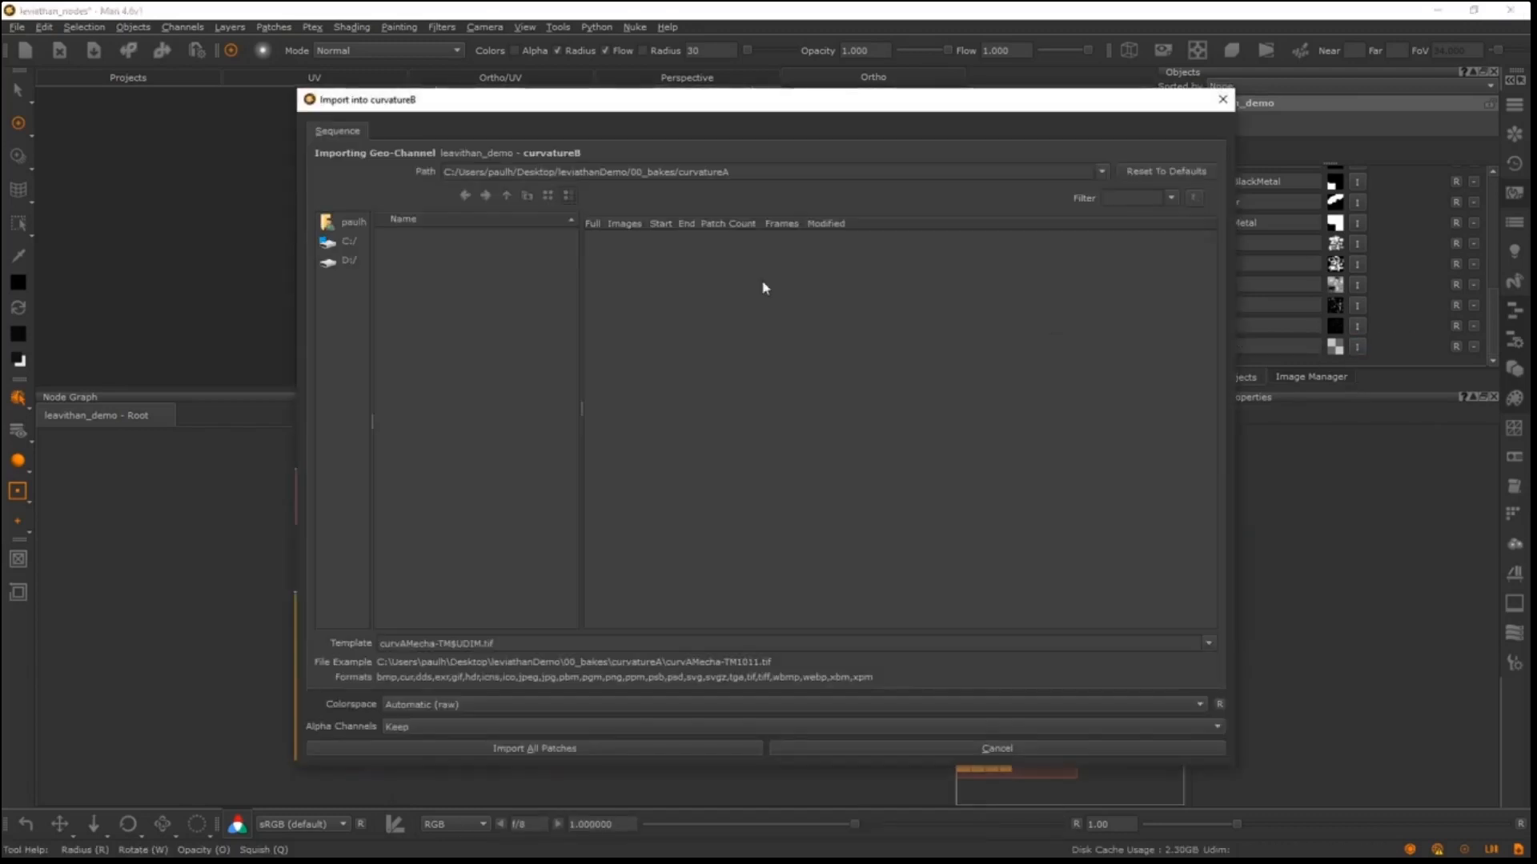
pyautogui.moveTo(731, 100); pyautogui.dragTo(741, 106)
pyautogui.click(641, 249)
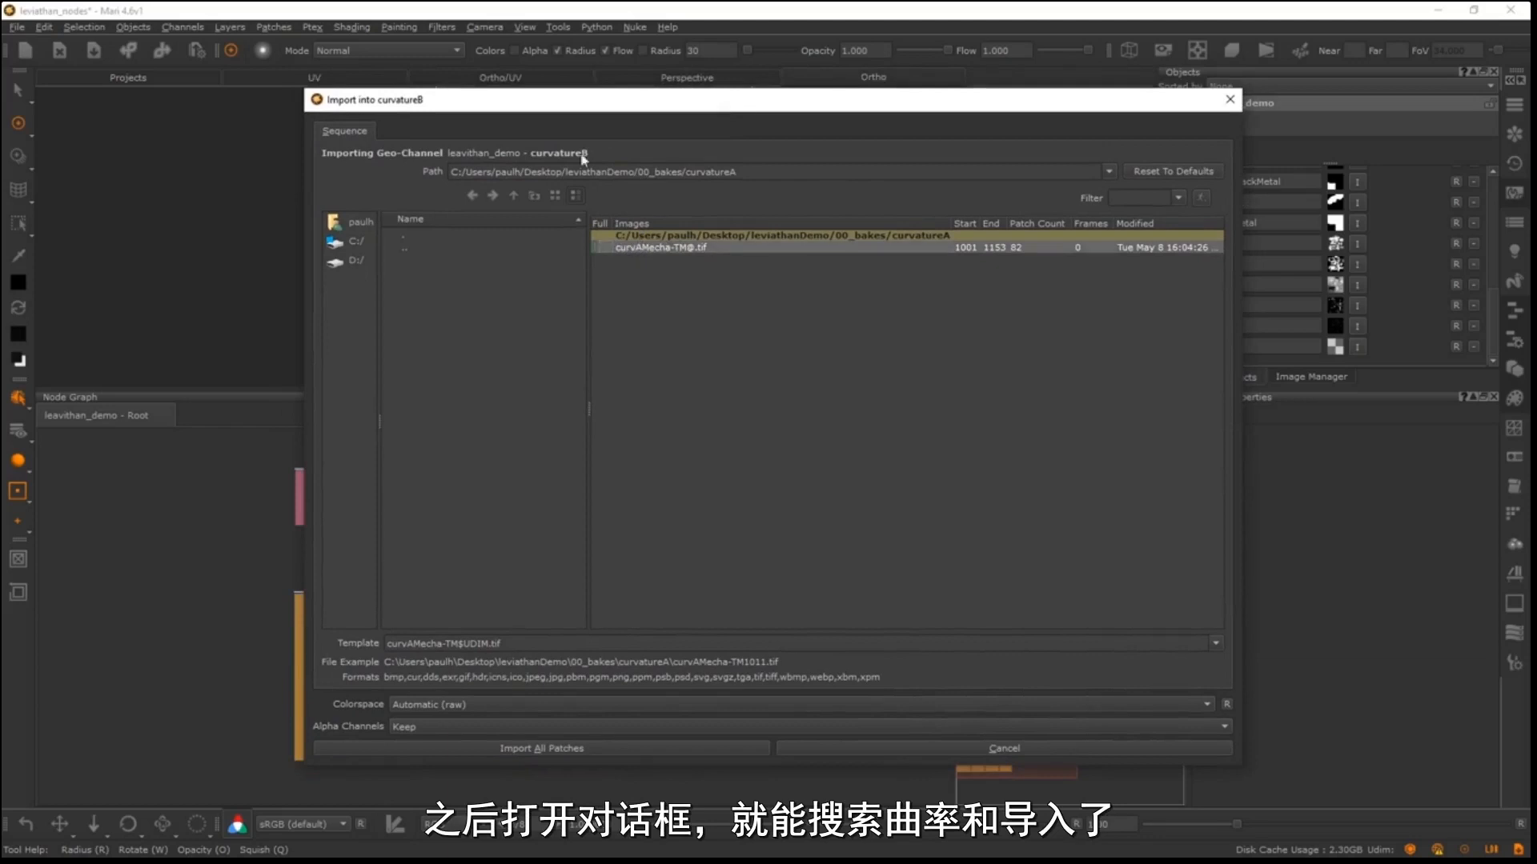
pyautogui.click(952, 757)
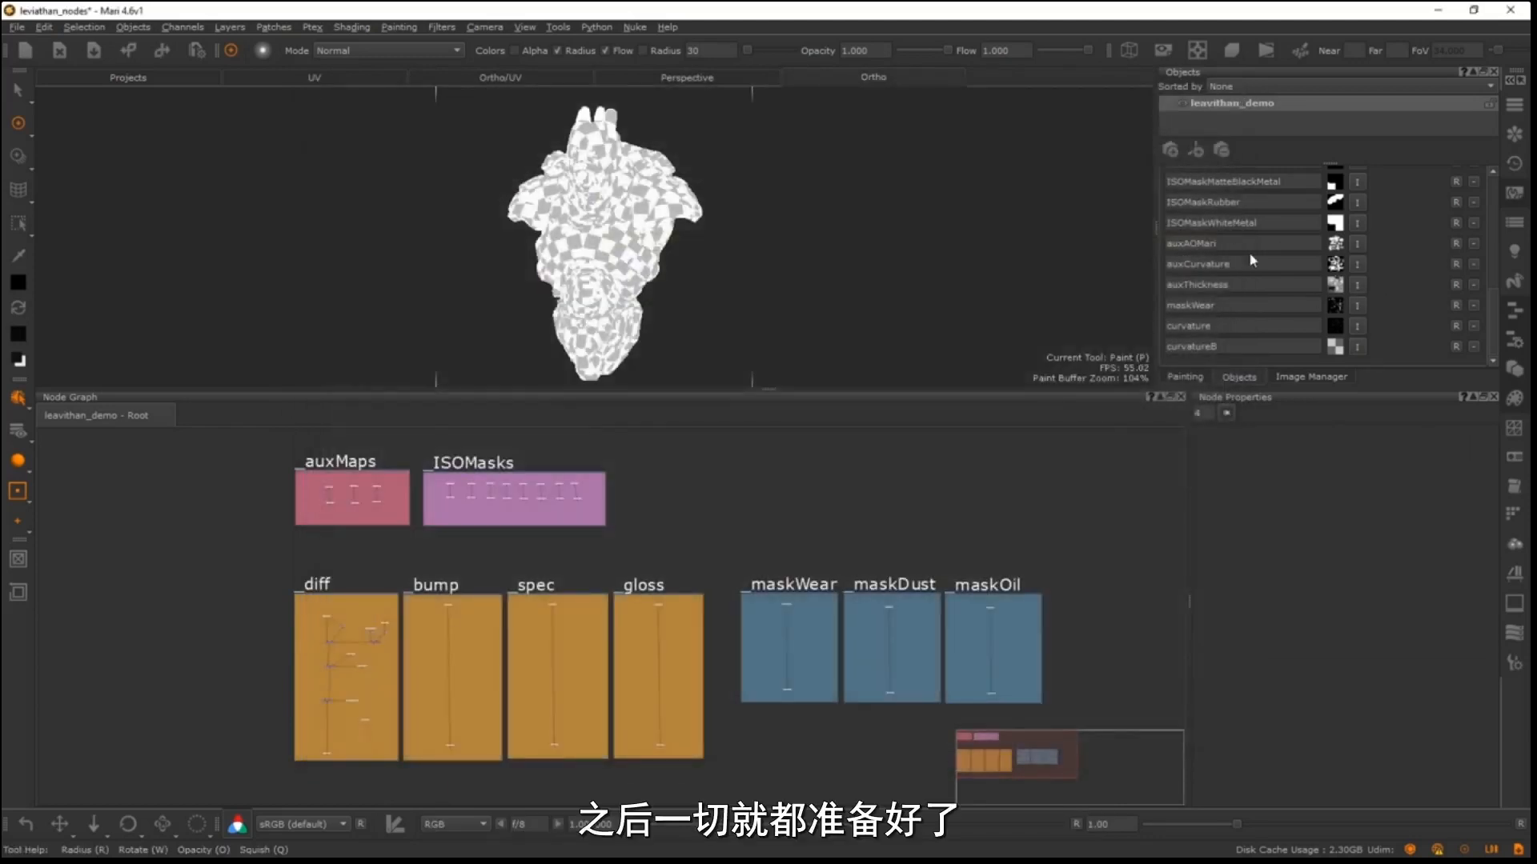
pyautogui.scroll(1, 1467, 360)
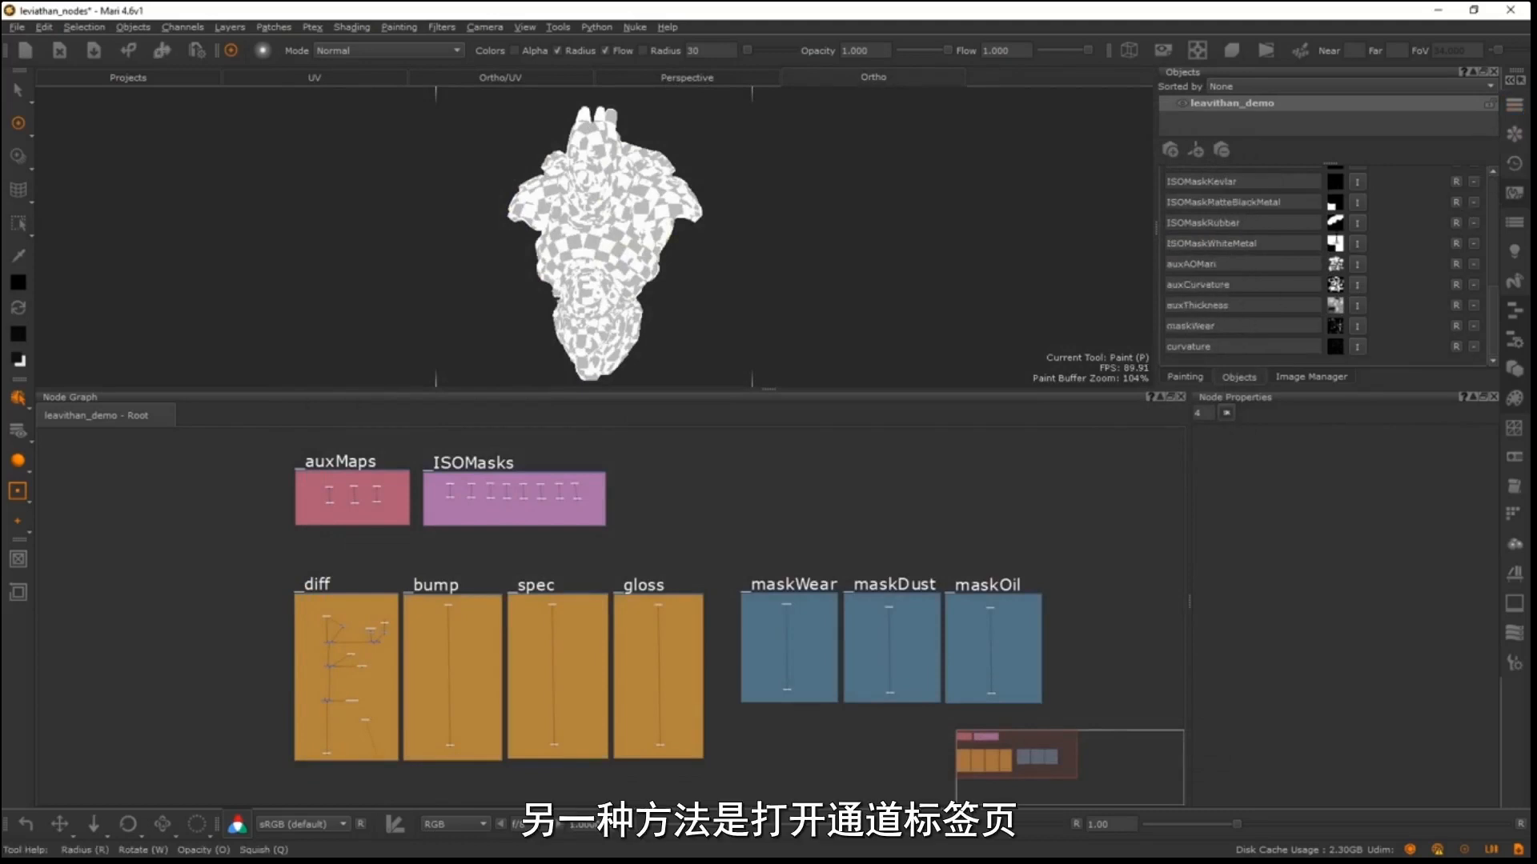
# - Show the Channels palette and enlarge the area above the node graph
pyautogui.rightClick(1043, 63)
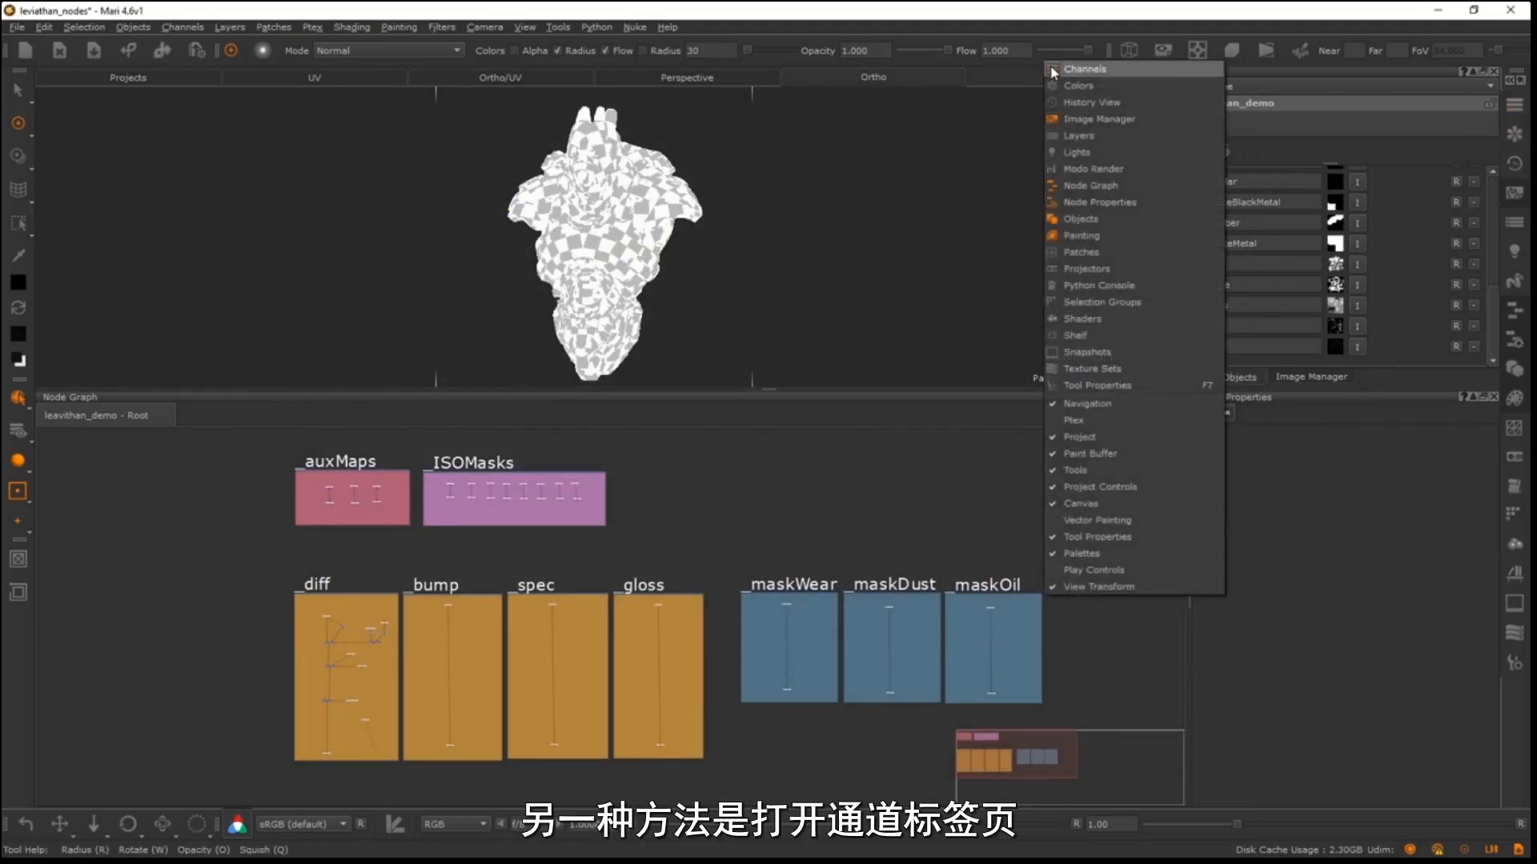
pyautogui.click(1082, 69)
pyautogui.moveTo(1260, 102)
pyautogui.mouseDown()
pyautogui.moveTo(1219, 128)
pyautogui.moveTo(1184, 440)
pyautogui.moveTo(1183, 641)
pyautogui.moveTo(1184, 594)
pyautogui.mouseUp()
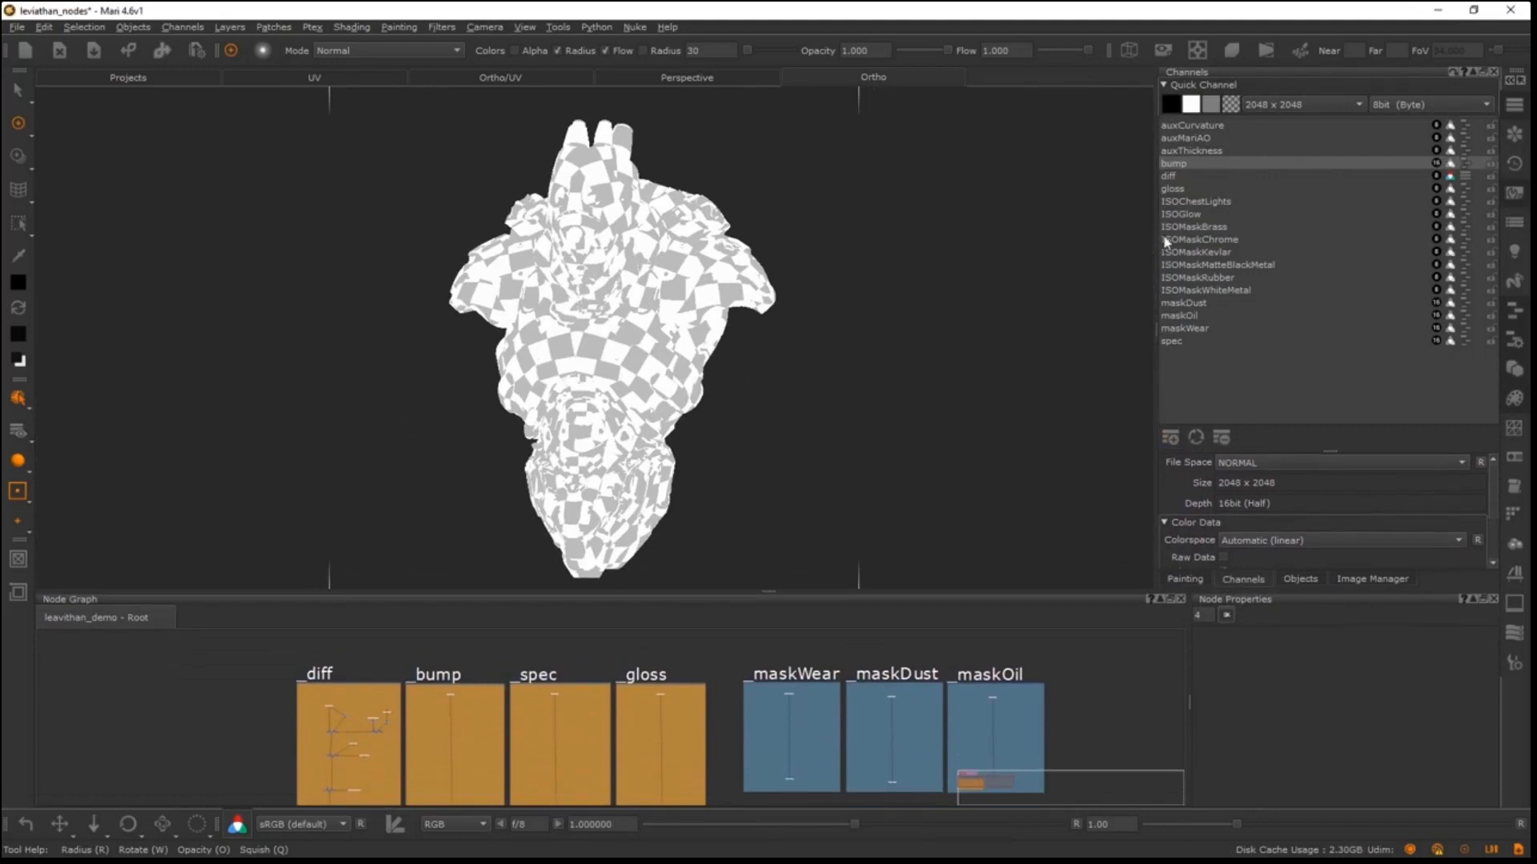
# - Make ISOMaskBrass the current channel so that its mask is displayed on the model
pyautogui.click(1181, 176)
pyautogui.click(1196, 203)
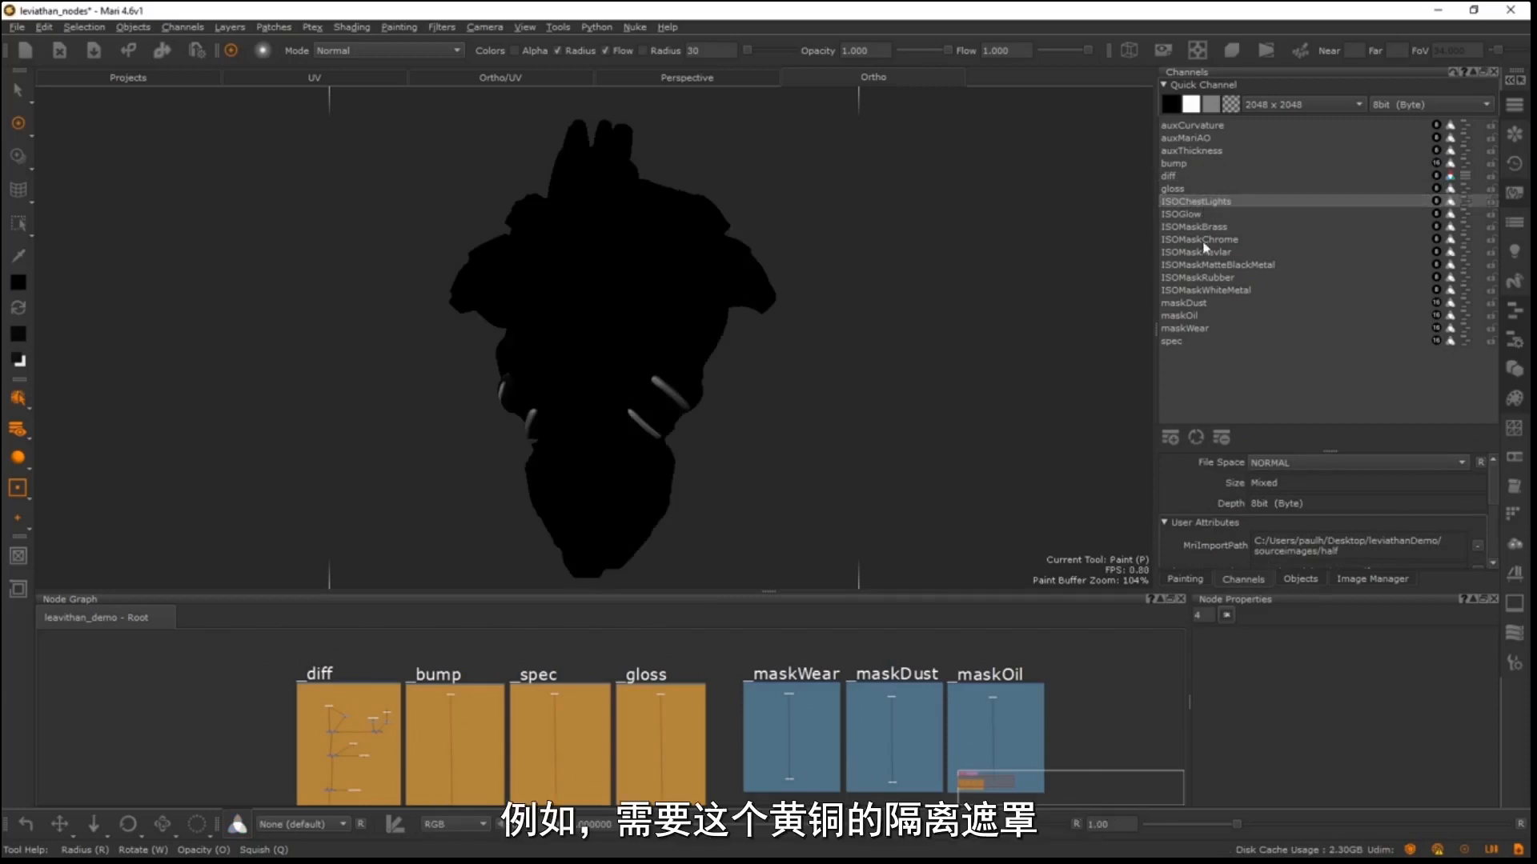
pyautogui.click(1185, 217)
pyautogui.click(1188, 226)
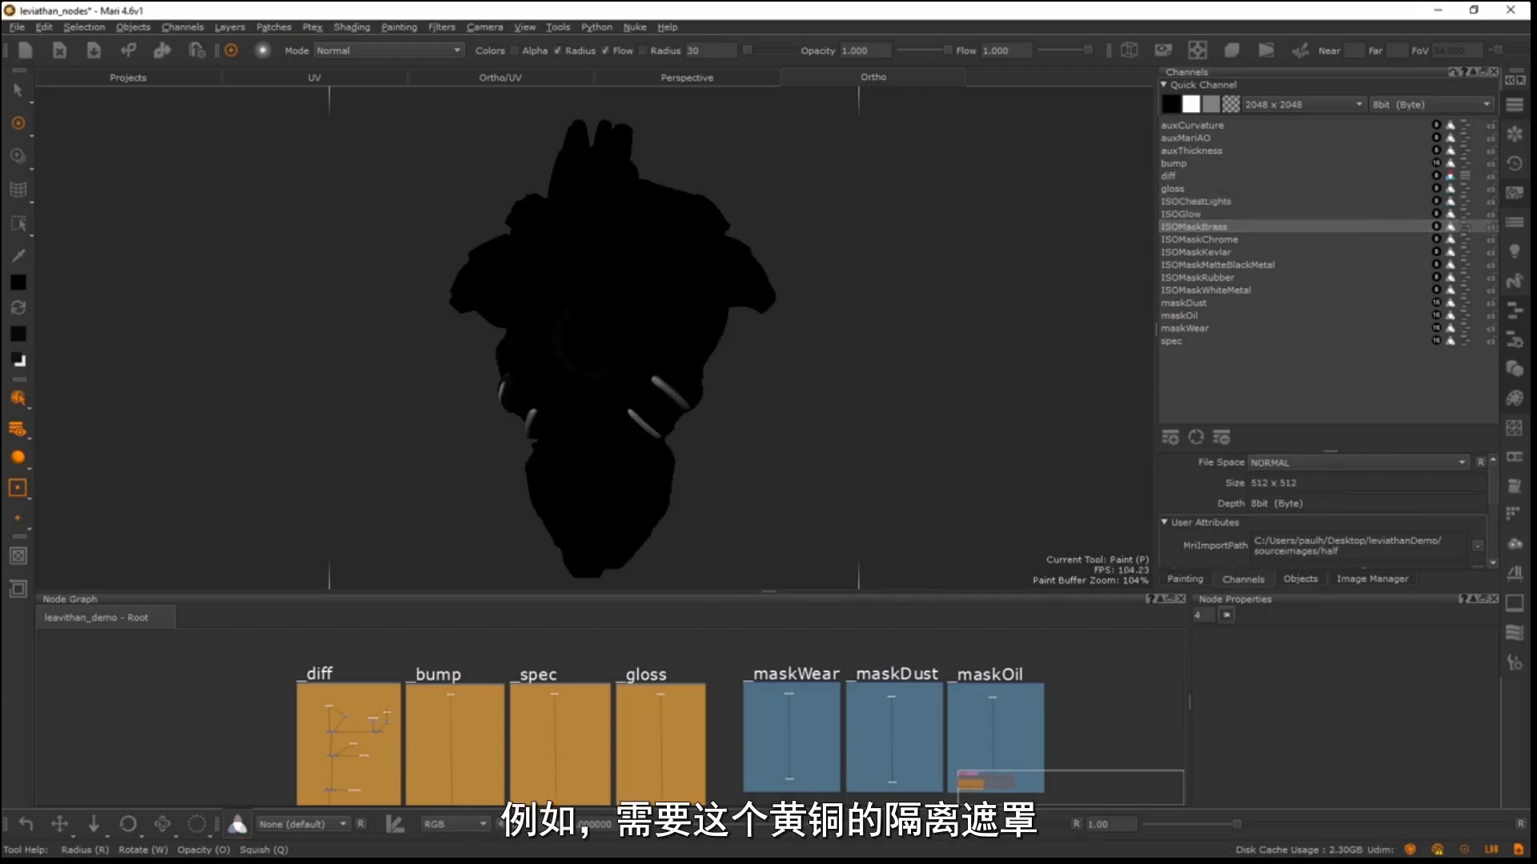
pyautogui.rightClick(1205, 227)
pyautogui.click(1187, 231)
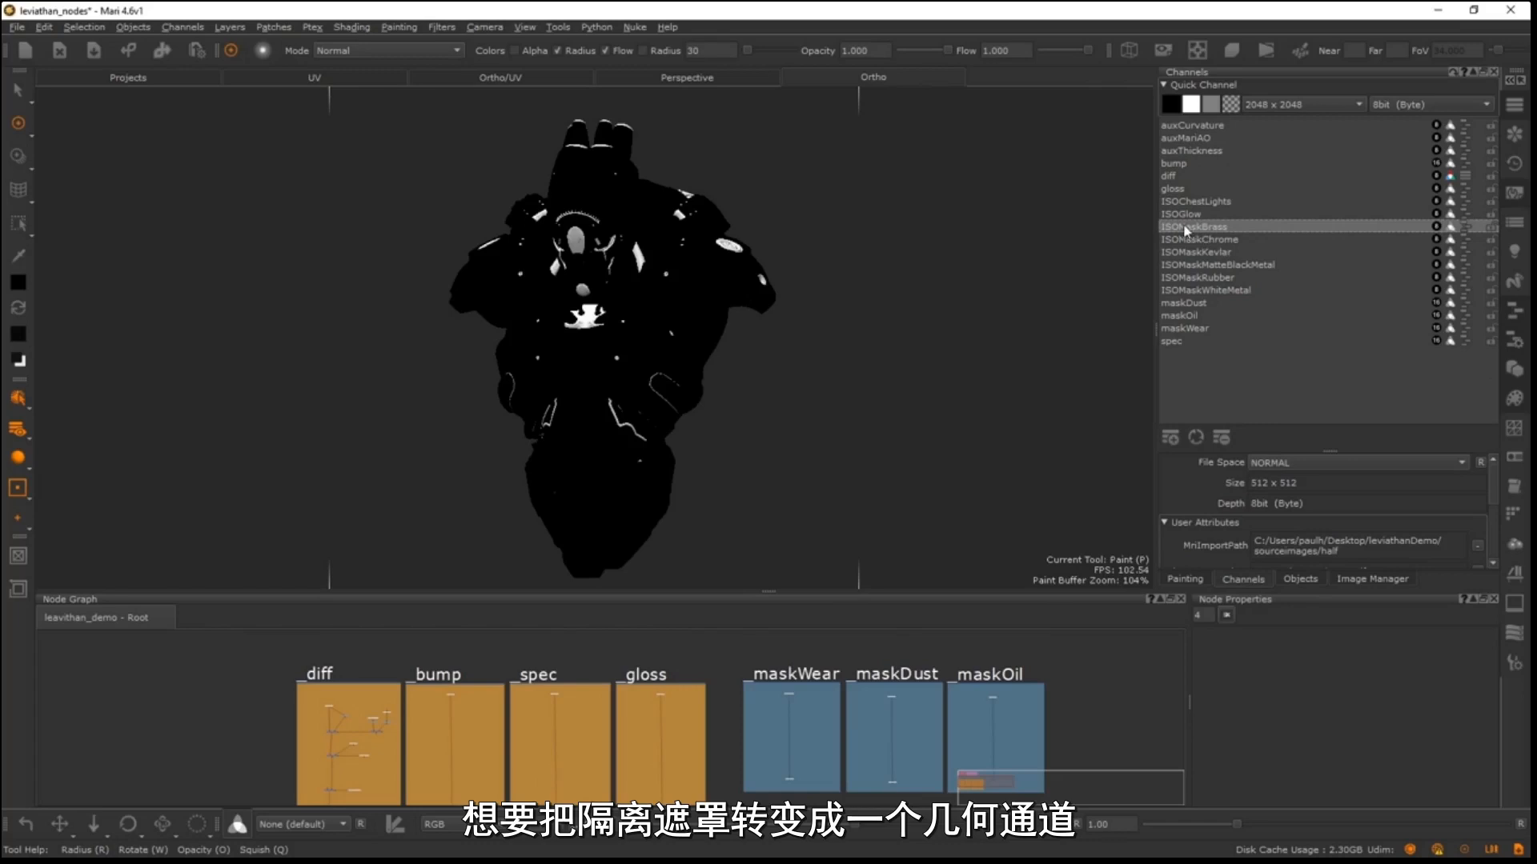
# - Locate the Export Flattened to Geo-Channel option for the ISOMaskBrass channel
pyautogui.rightClick(1185, 228)
pyautogui.moveTo(1253, 407)
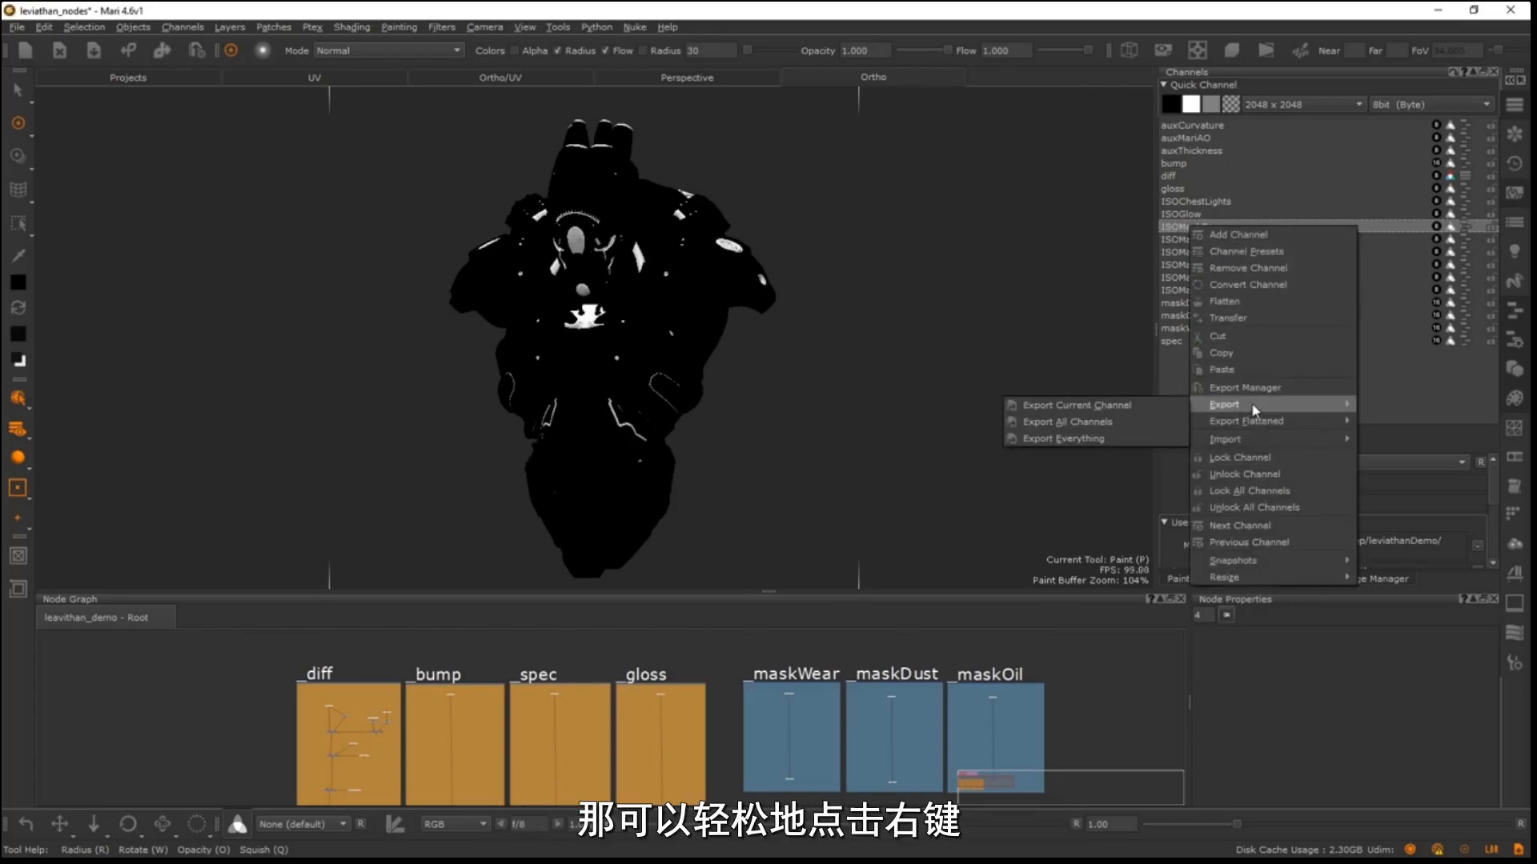
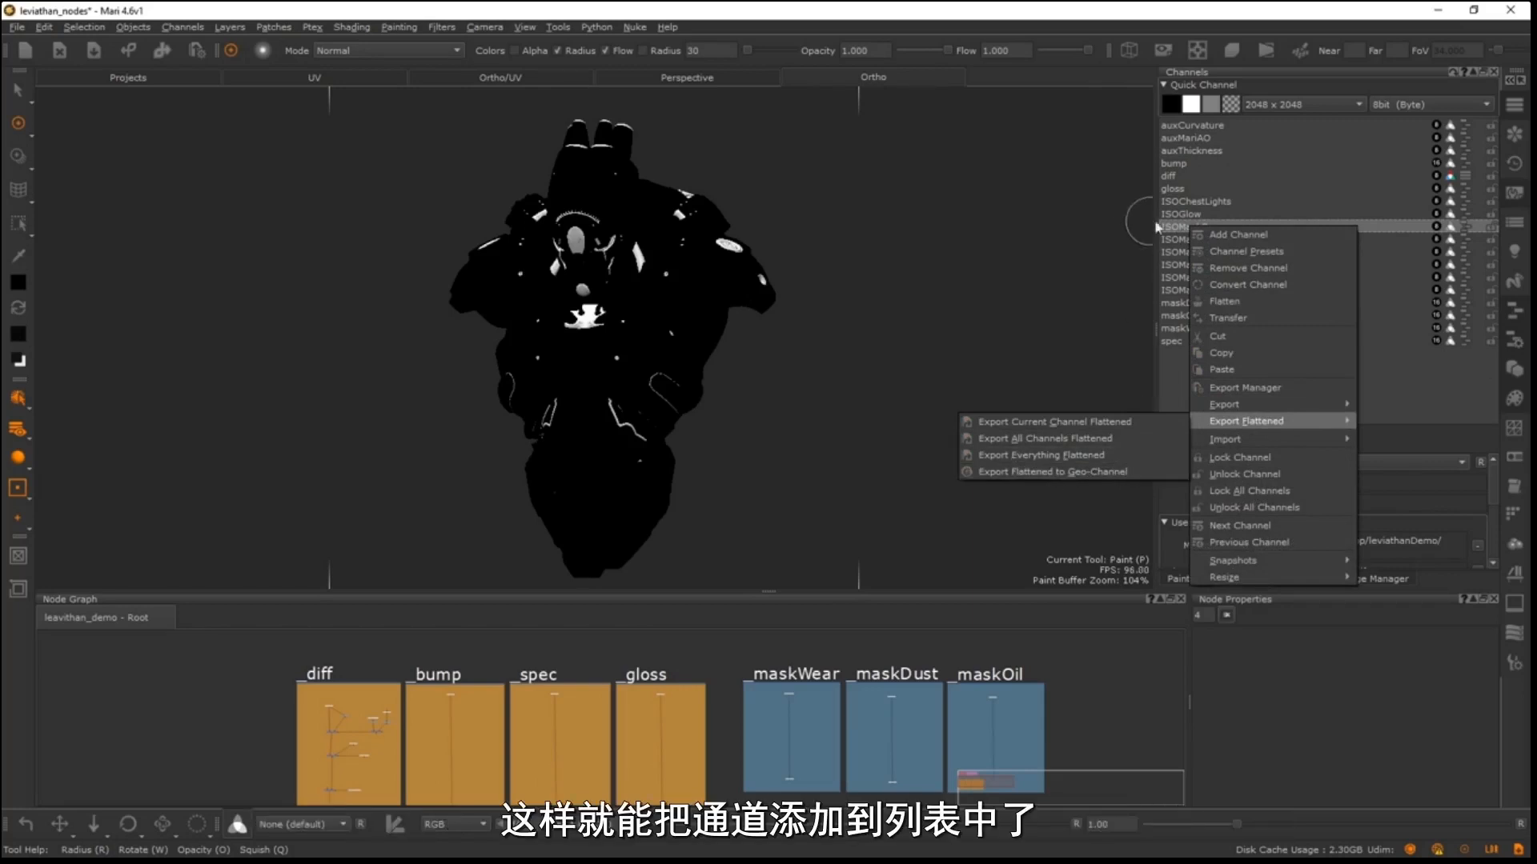
pyautogui.click(1189, 231)
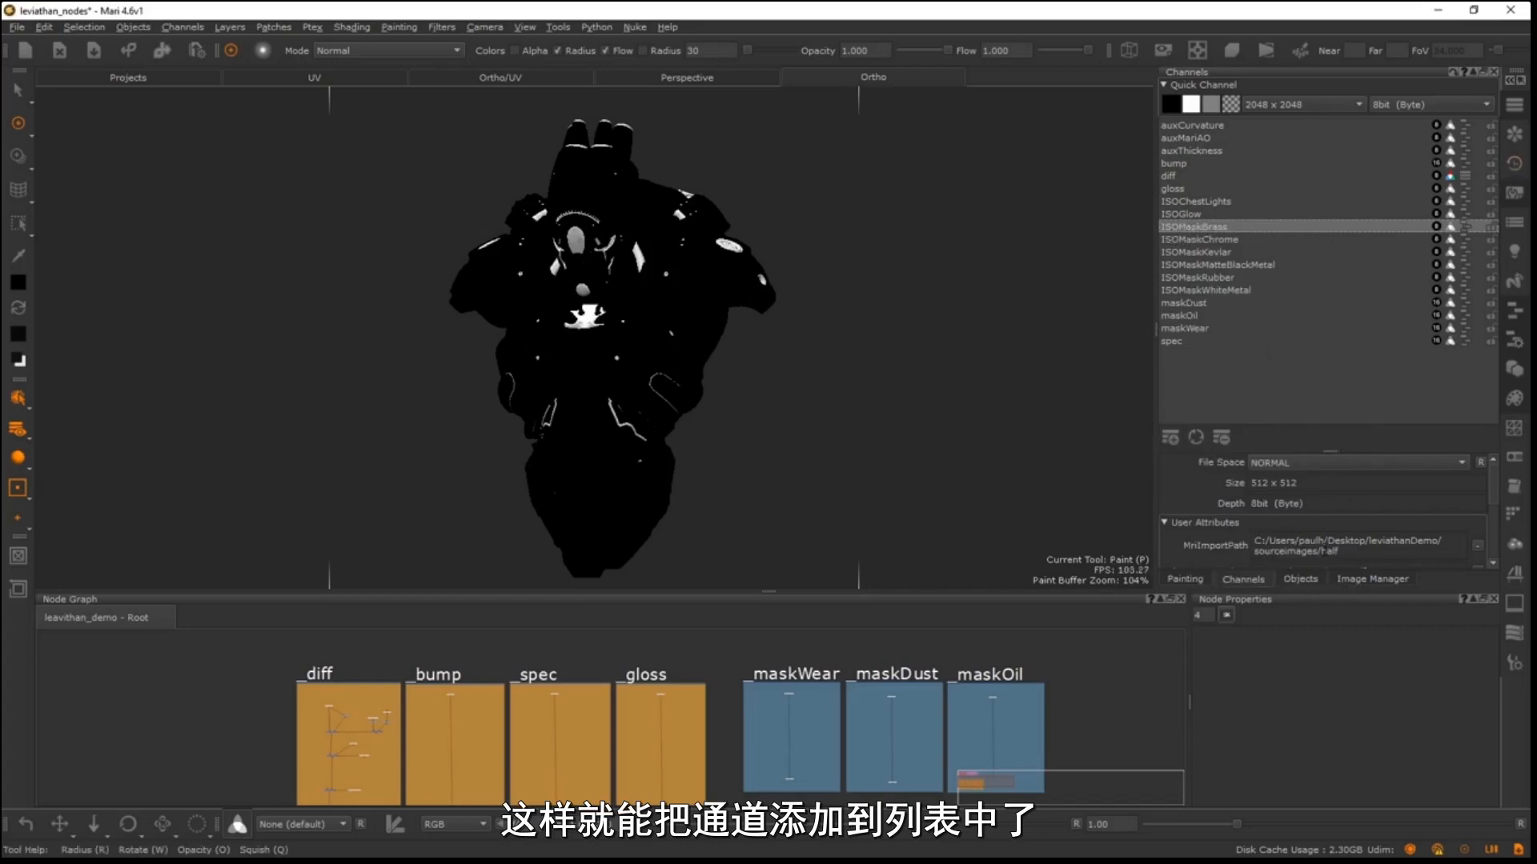
# - Enlarge the node graph and review the object's geo-channel list, highlighting the maskWear entry
pyautogui.click(1303, 578)
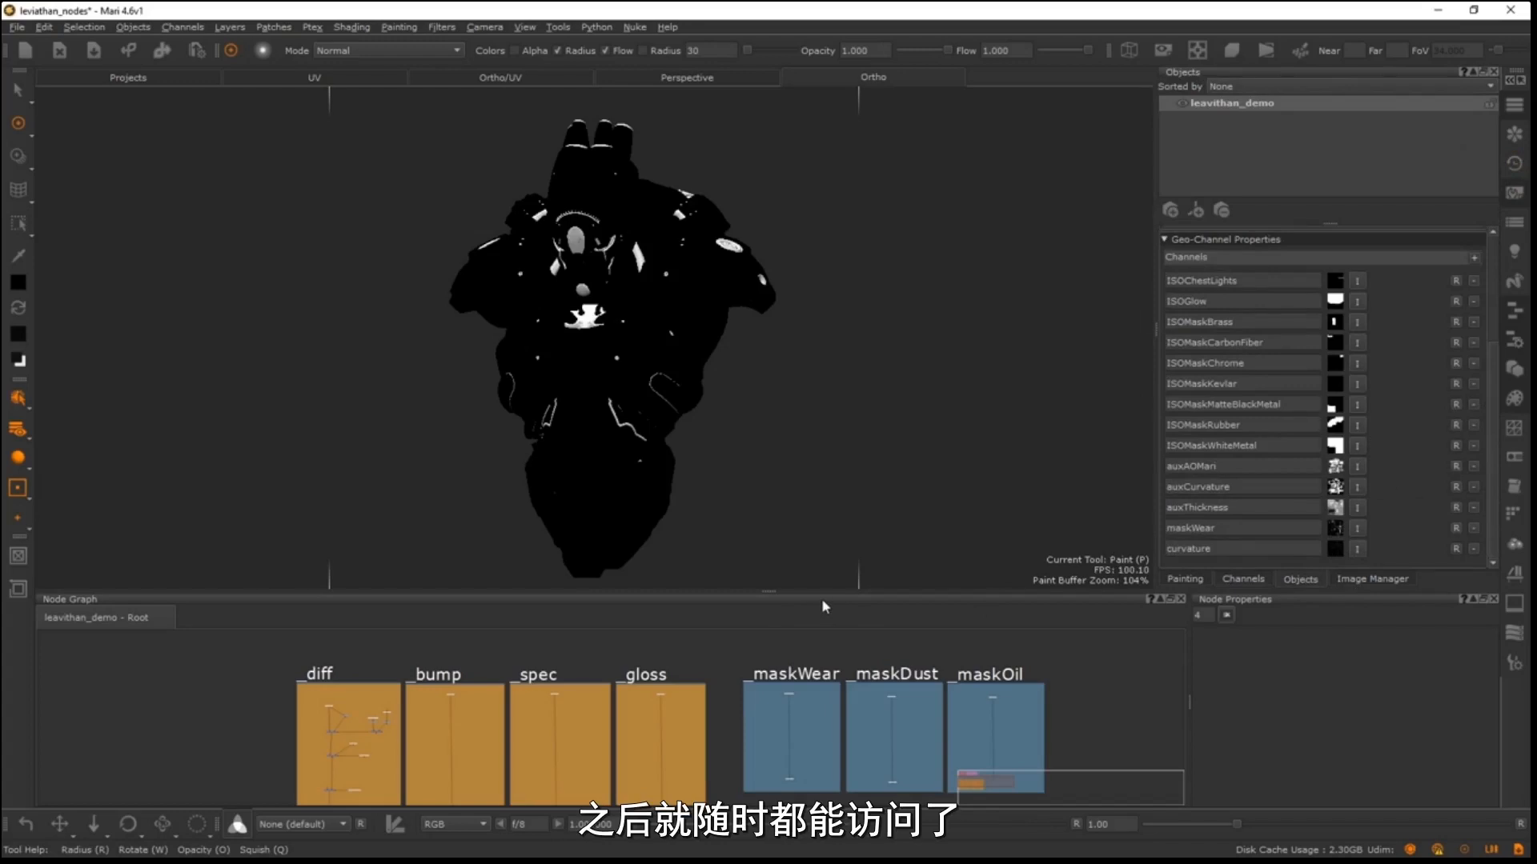
pyautogui.moveTo(821, 597); pyautogui.dragTo(704, 276)
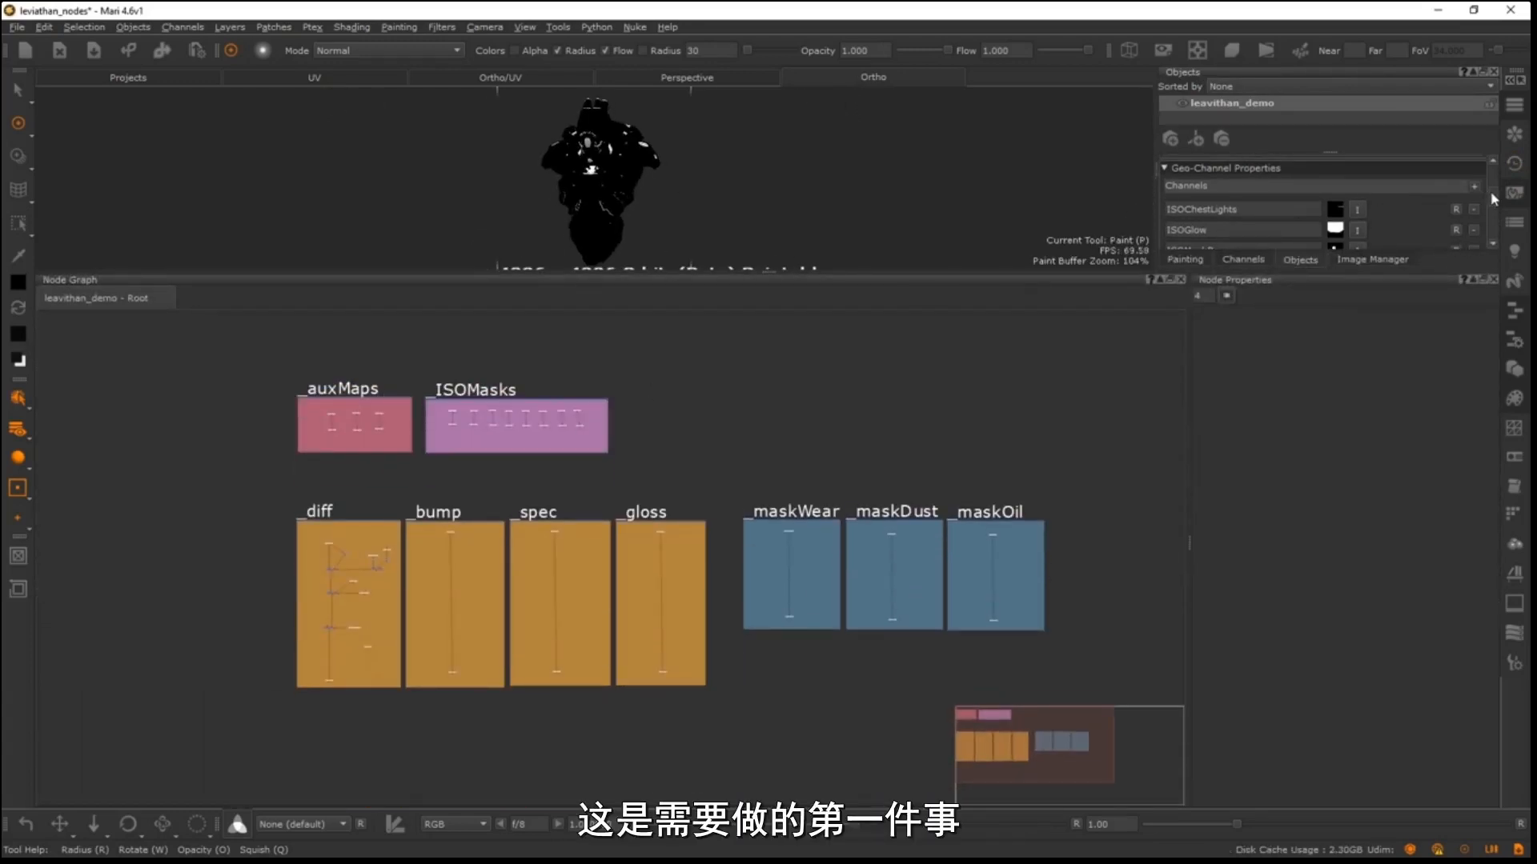
pyautogui.scroll(-5, 1493, 200)
pyautogui.scroll(-5, 1360, 224)
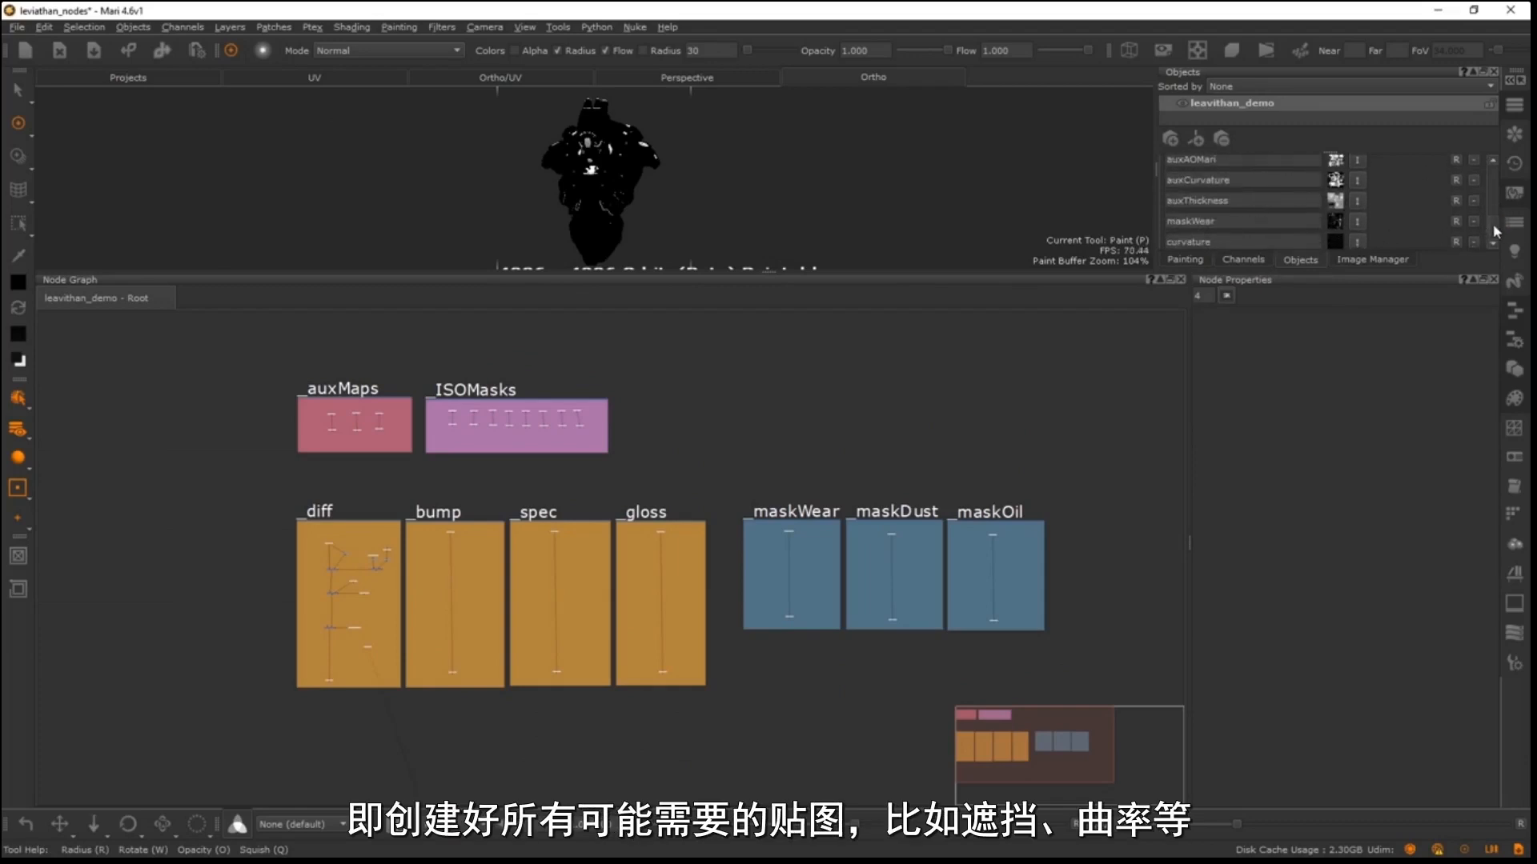
pyautogui.moveTo(1494, 226); pyautogui.dragTo(1493, 235)
pyautogui.moveTo(1237, 229); pyautogui.dragTo(1167, 209)
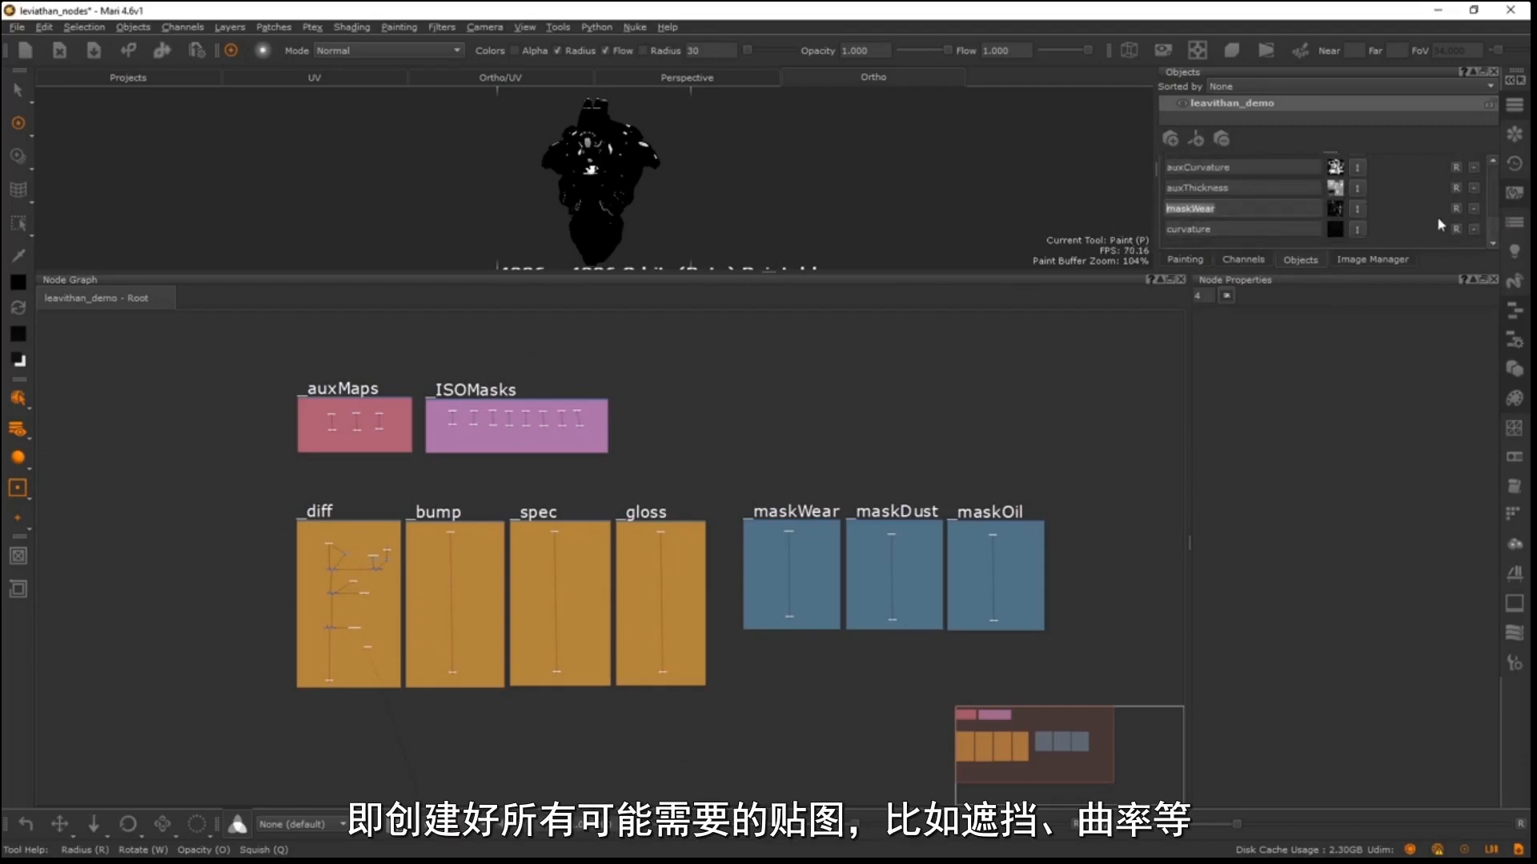
# - Examine the isolation mask entries in the object's geo-channel list and the mask channel nodes grouped in the ISOMasks backdrop
pyautogui.scroll(5, 1361, 208)
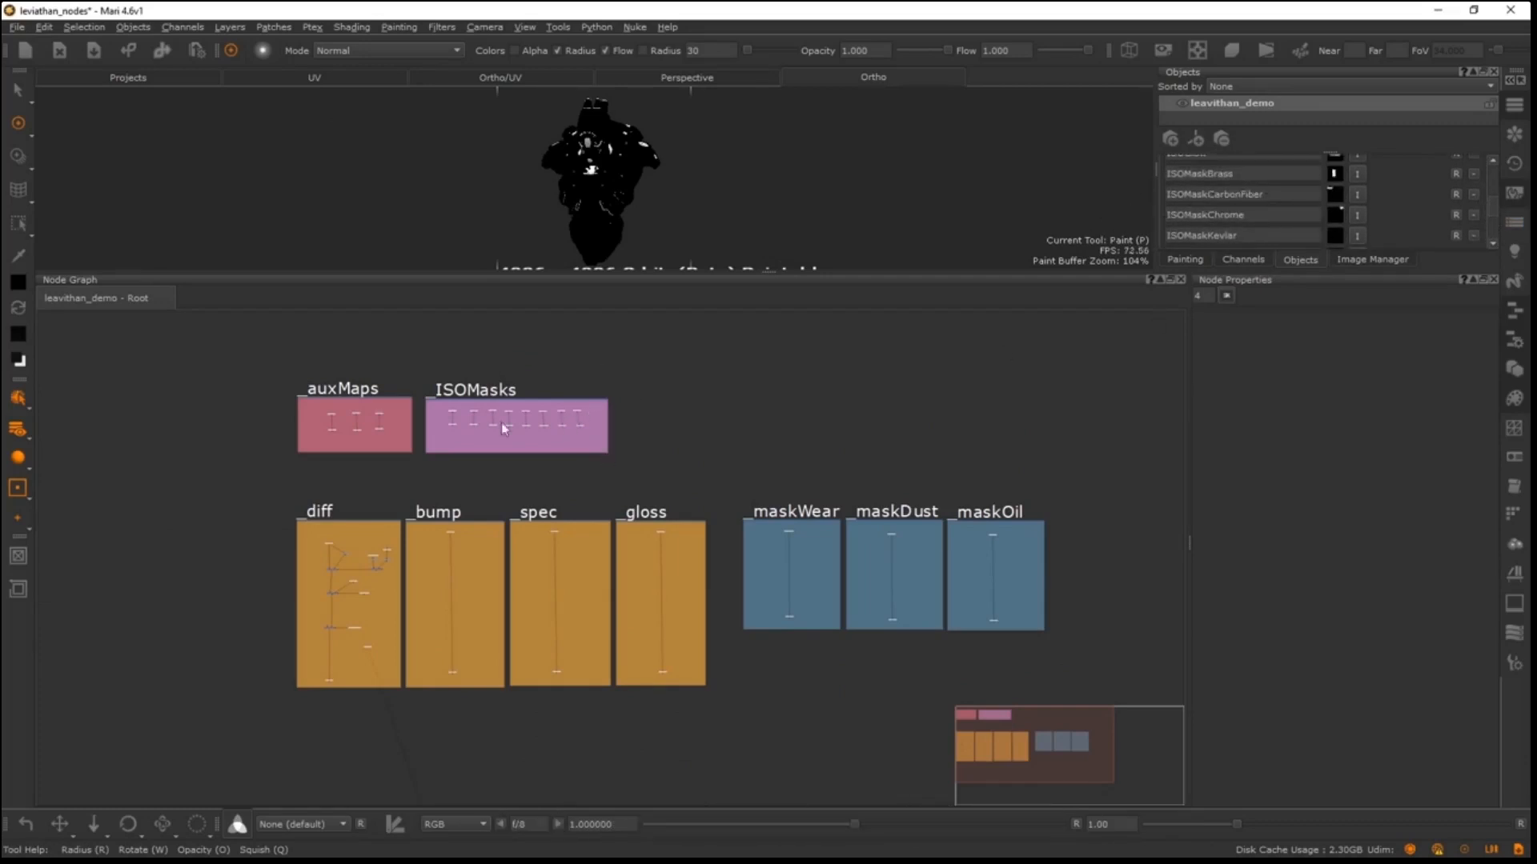
pyautogui.scroll(1, 512, 388)
pyautogui.moveTo(381, 425); pyautogui.dragTo(347, 453, button='middle')
pyautogui.scroll(3, 552, 448)
pyautogui.moveTo(553, 449); pyautogui.dragTo(763, 407, button='middle')
pyautogui.scroll(4, 254, 504)
pyautogui.scroll(5, 763, 408)
pyautogui.scroll(3, 374, 470)
pyautogui.moveTo(375, 470); pyautogui.dragTo(620, 439, button='middle')
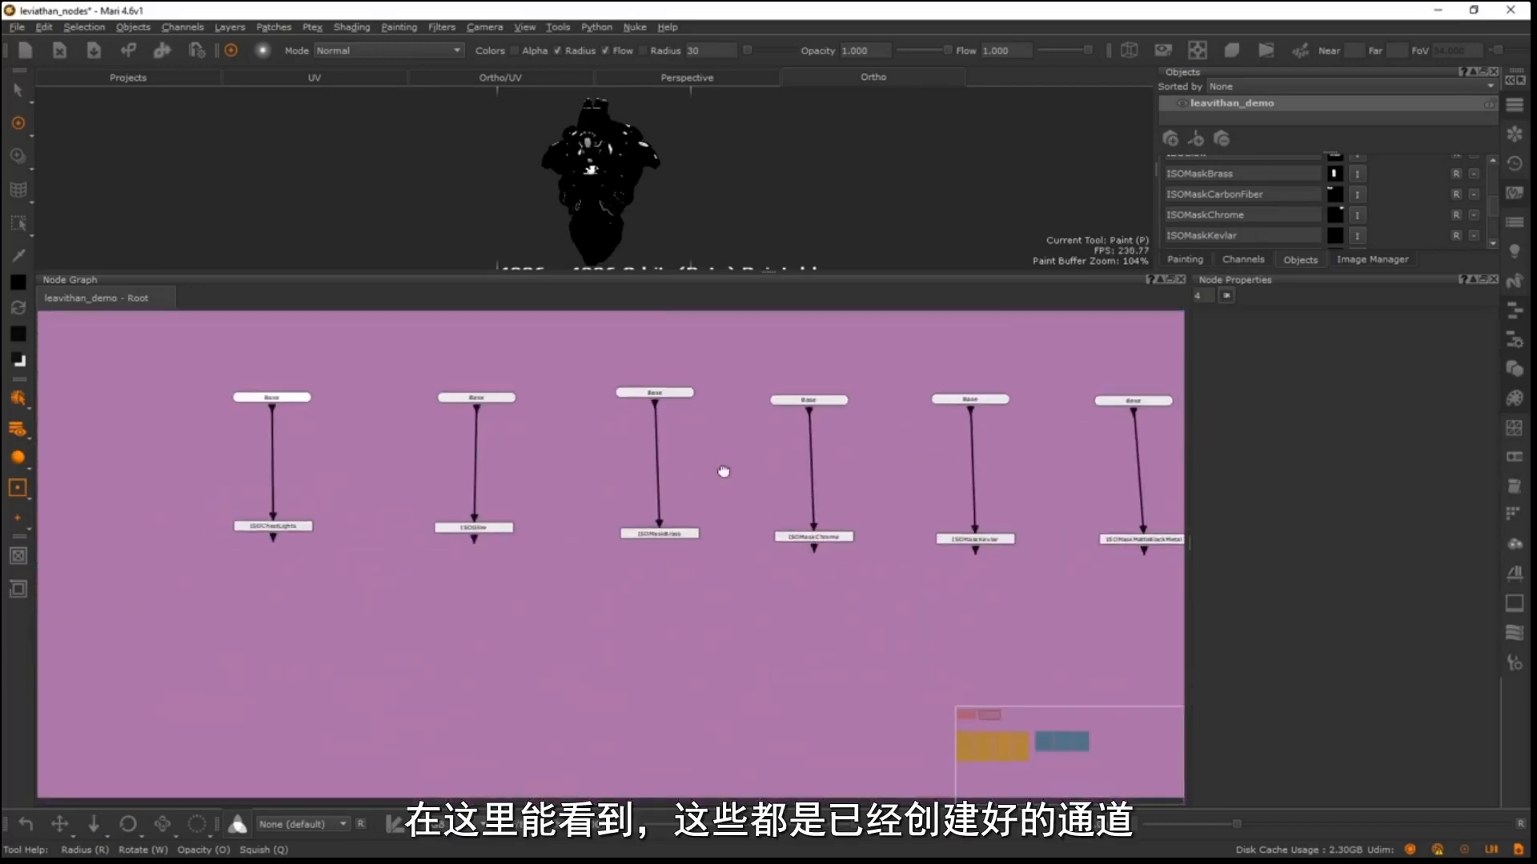
pyautogui.scroll(-6, 704, 449)
pyautogui.scroll(-5, 277, 544)
pyautogui.moveTo(340, 534); pyautogui.dragTo(560, 482, button='middle')
pyautogui.scroll(1, 422, 424)
pyautogui.moveTo(472, 396); pyautogui.dragTo(515, 427, button='middle')
pyautogui.scroll(3, 505, 432)
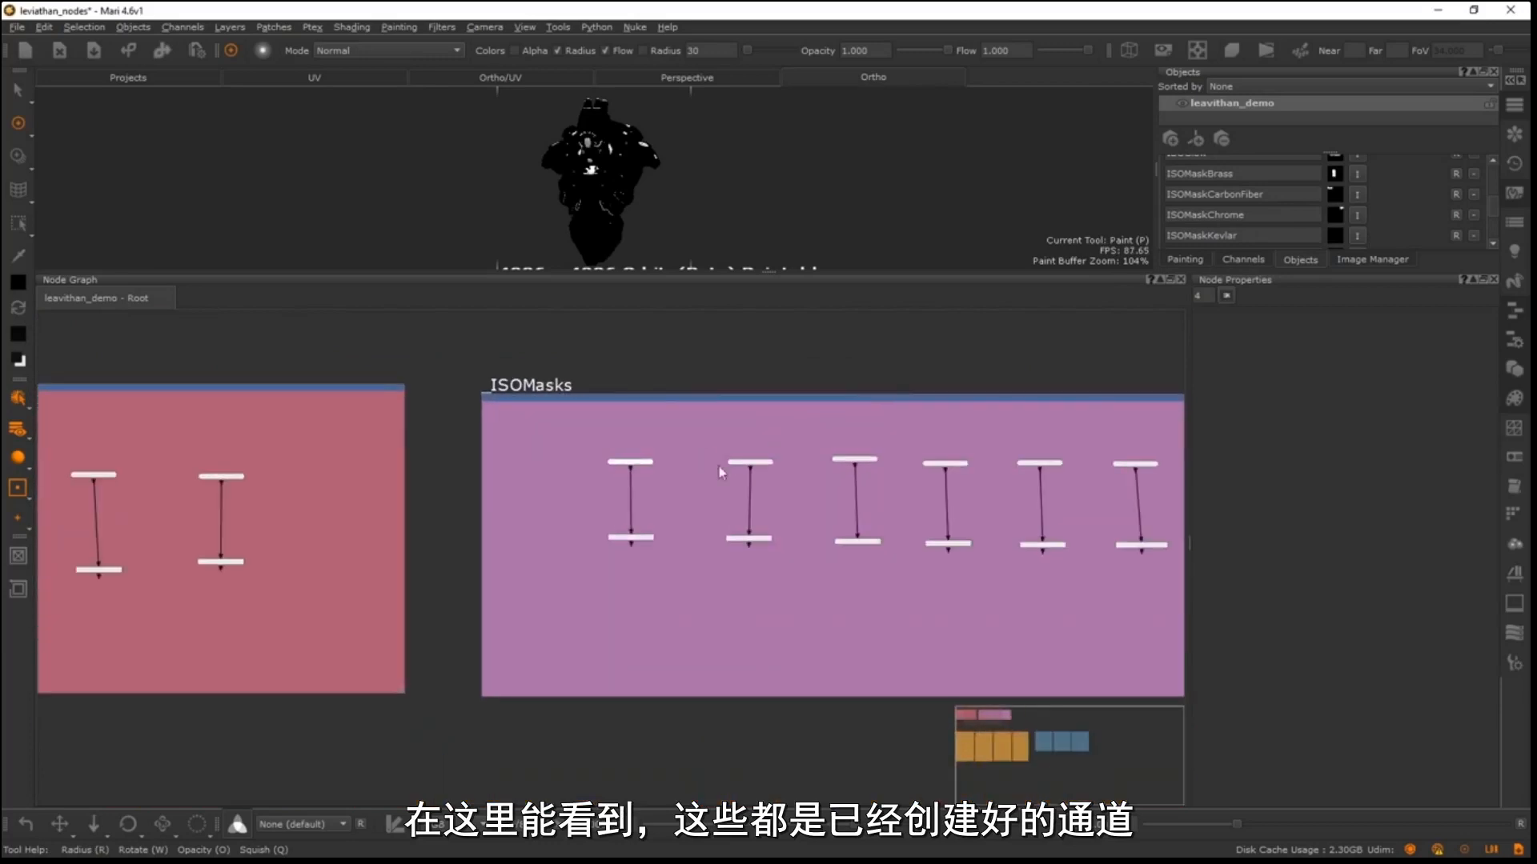
pyautogui.moveTo(685, 402); pyautogui.dragTo(595, 426, button='middle')
pyautogui.scroll(-4, 600, 402)
pyautogui.moveTo(775, 399); pyautogui.dragTo(752, 436, button='middle')
# - Add a Backdrop node above the ISOMasks group and widen it
pyautogui.press('Tab')
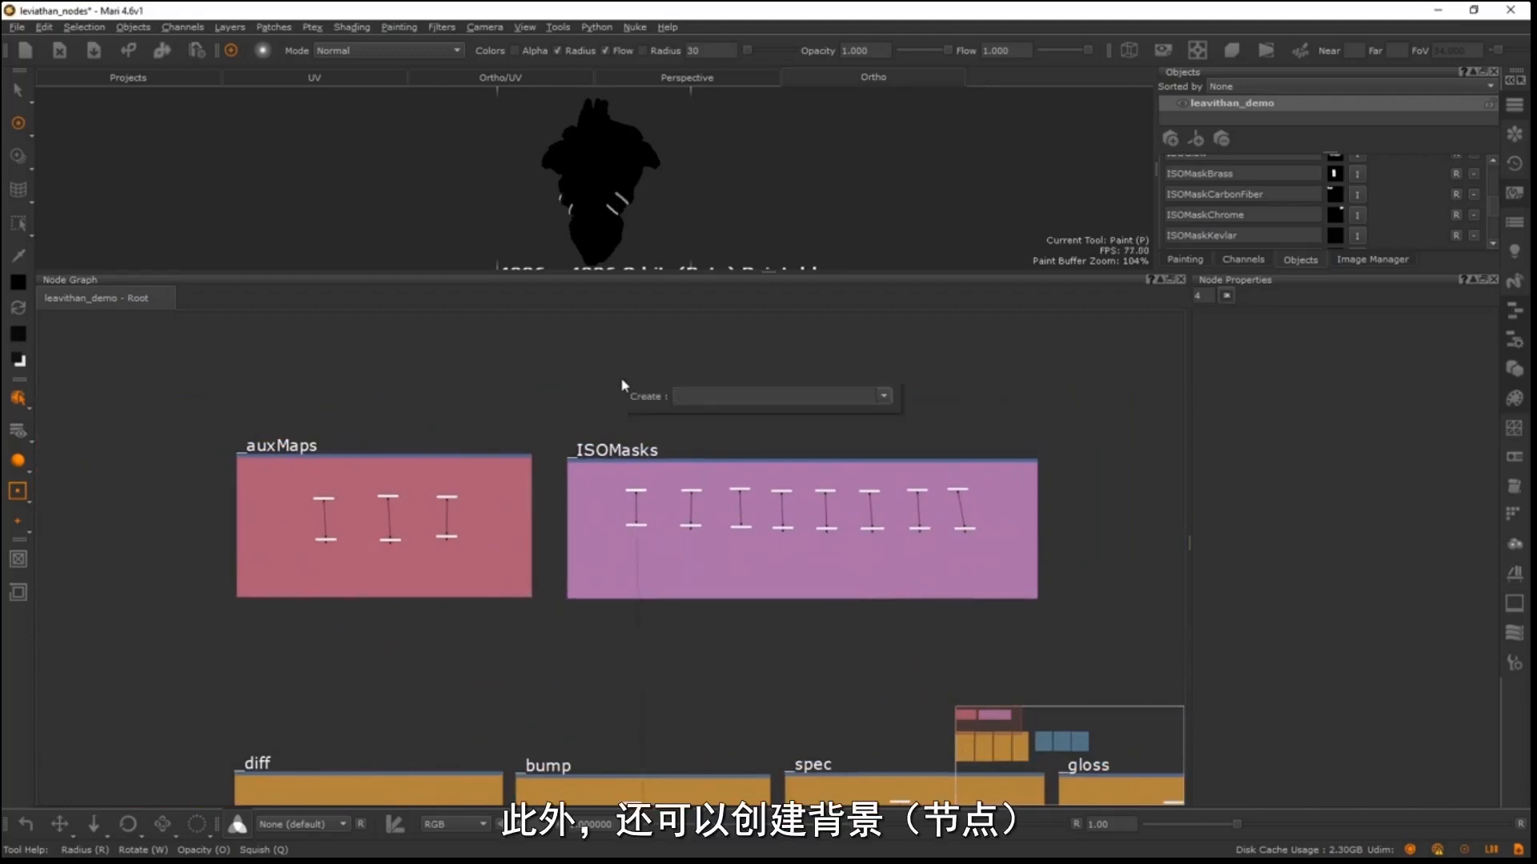
pyautogui.write('back')
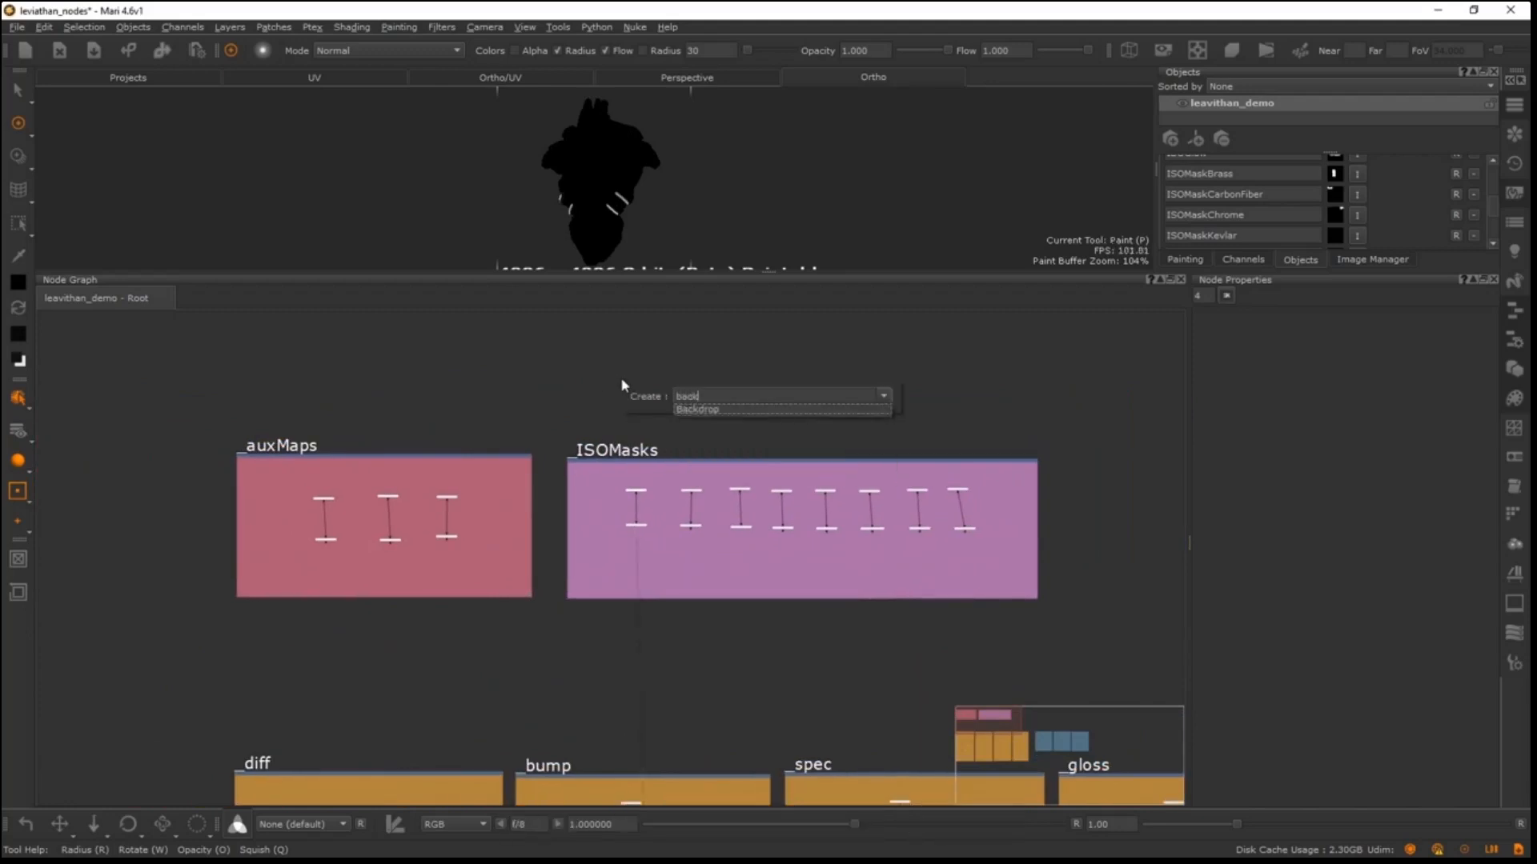
pyautogui.click(698, 410)
pyautogui.moveTo(700, 422); pyautogui.dragTo(970, 428)
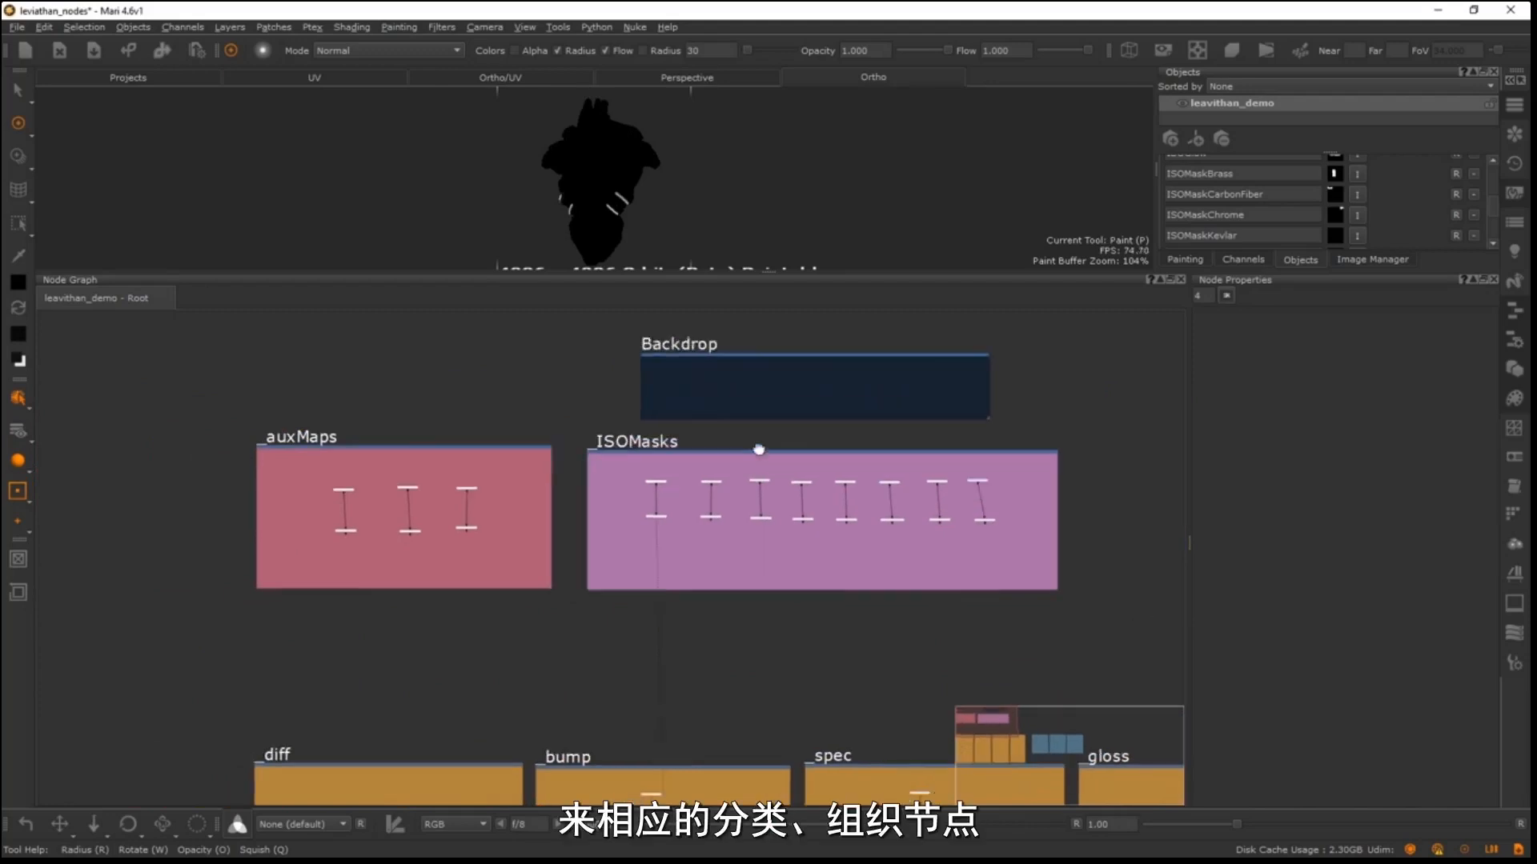
# - Delete the new empty backdrop above the ISOMasks group
pyautogui.scroll(5, 872, 429)
pyautogui.scroll(-4, 602, 493)
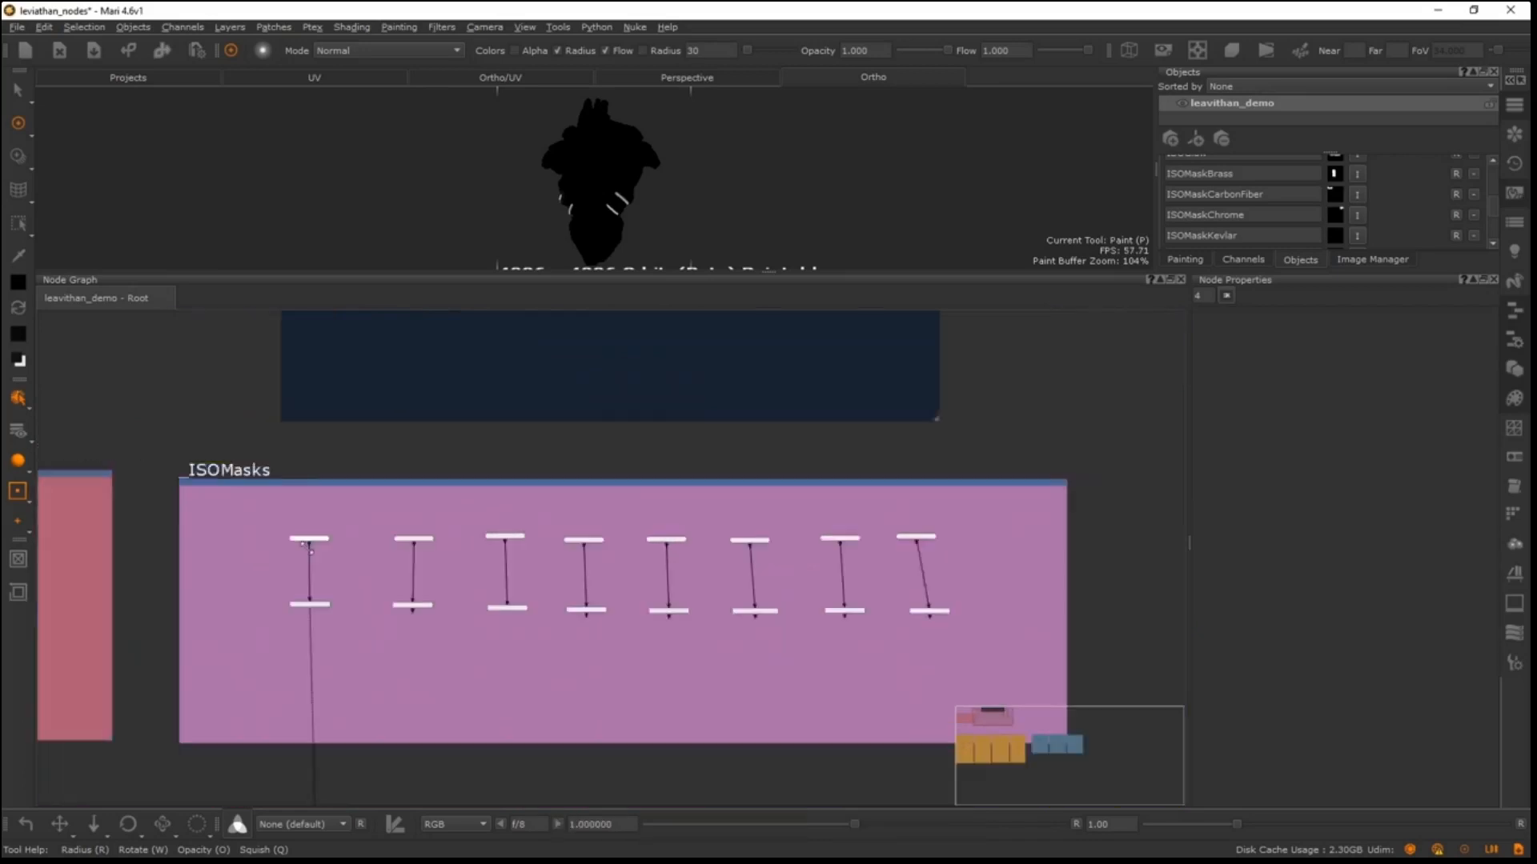
pyautogui.moveTo(410, 354); pyautogui.dragTo(727, 462)
pyautogui.press('Delete')
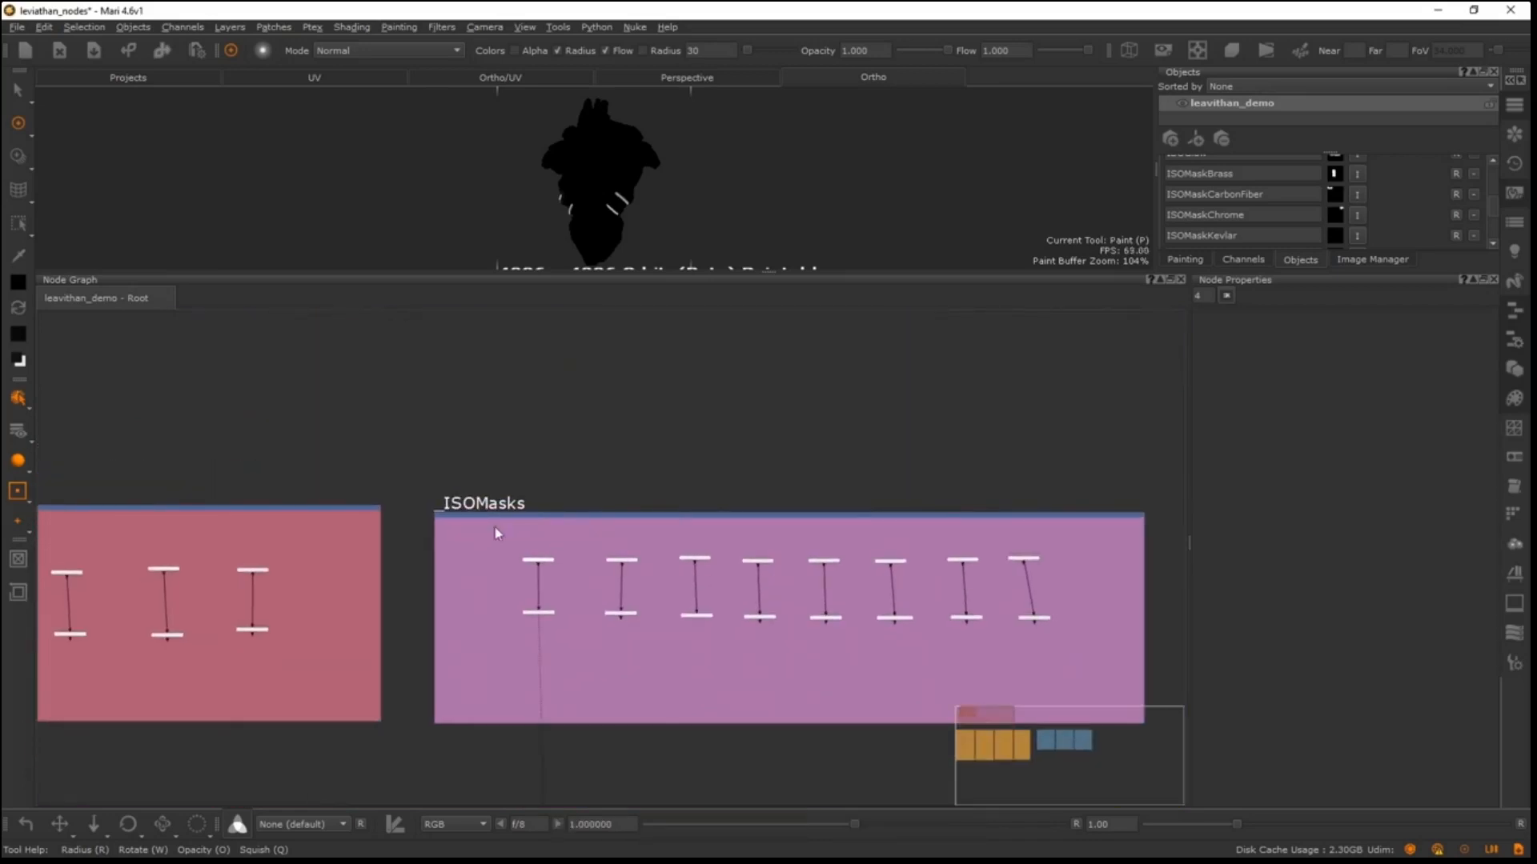
# - Select the ISOMasks backdrop together with the nodes it contains, and clear the selection
pyautogui.click(505, 519)
pyautogui.moveTo(502, 445); pyautogui.dragTo(710, 393, button='middle')
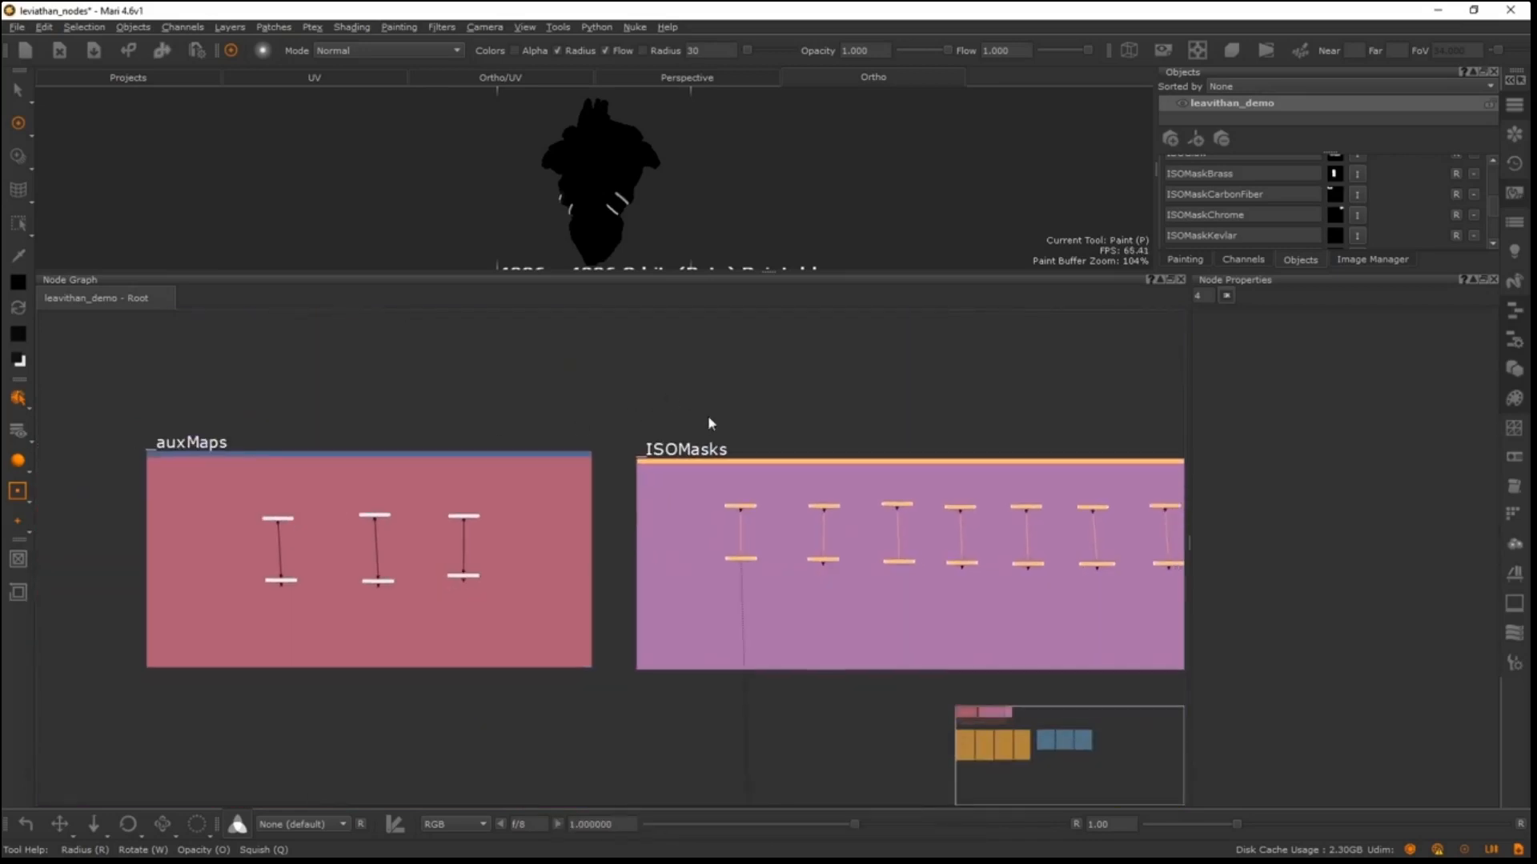
pyautogui.scroll(-1, 762, 430)
pyautogui.click(913, 428)
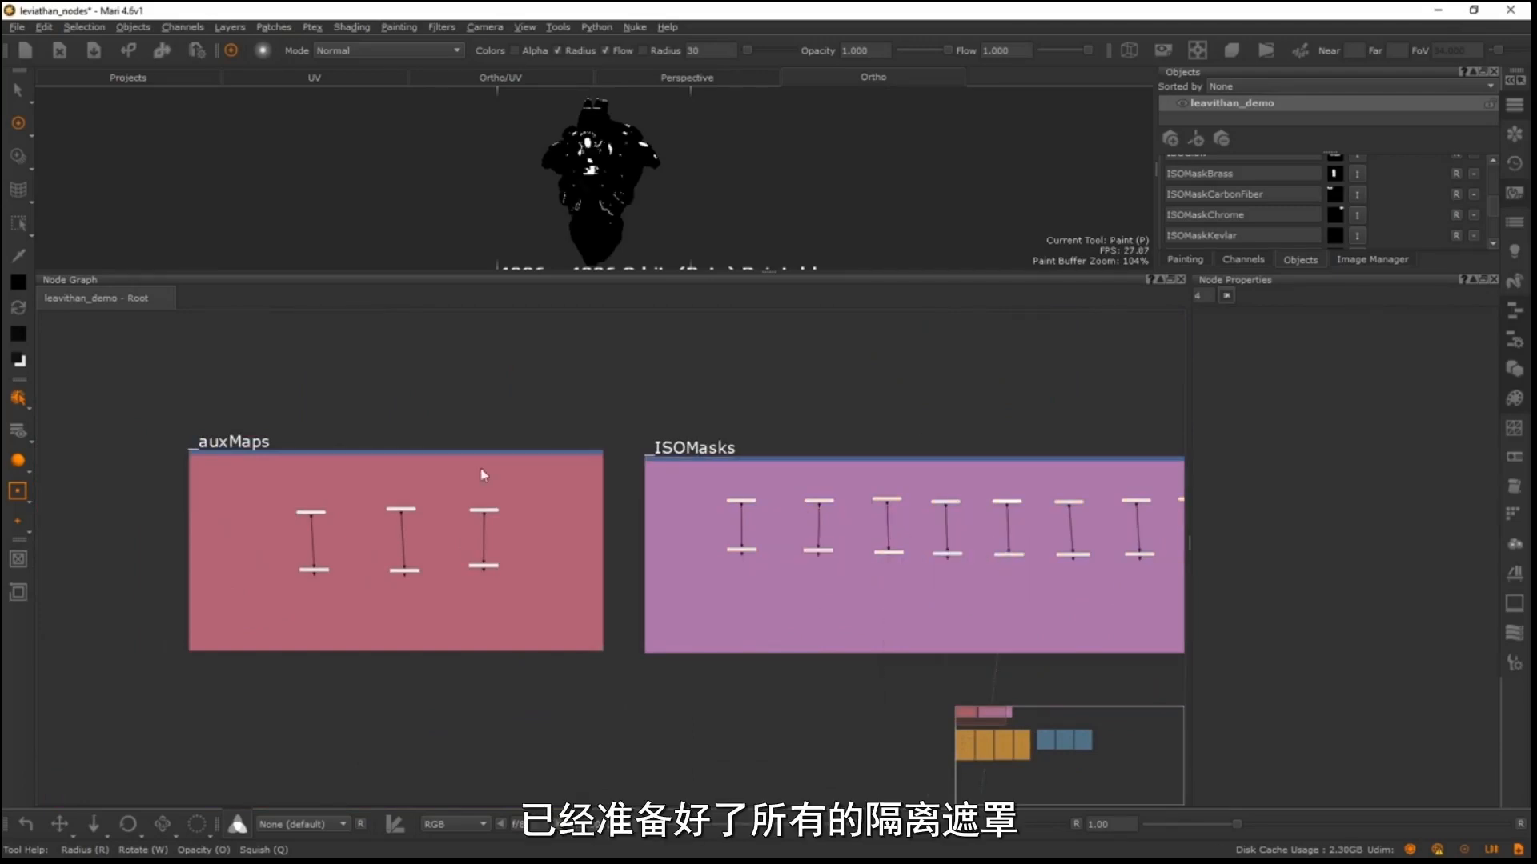
# - Display the auxThickness channel of the auxMaps group on the model and locate the aux entries in the geo-channel list
pyautogui.moveTo(152, 439)
pyautogui.mouseDown(button='middle')
pyautogui.moveTo(373, 415)
pyautogui.moveTo(132, 424)
pyautogui.mouseUp(button='middle')
pyautogui.keyDown('alt'); pyautogui.moveTo(248, 488); pyautogui.dragTo(344, 520, button='middle'); pyautogui.keyUp('alt')
pyautogui.moveTo(344, 520); pyautogui.dragTo(552, 477, button='middle')
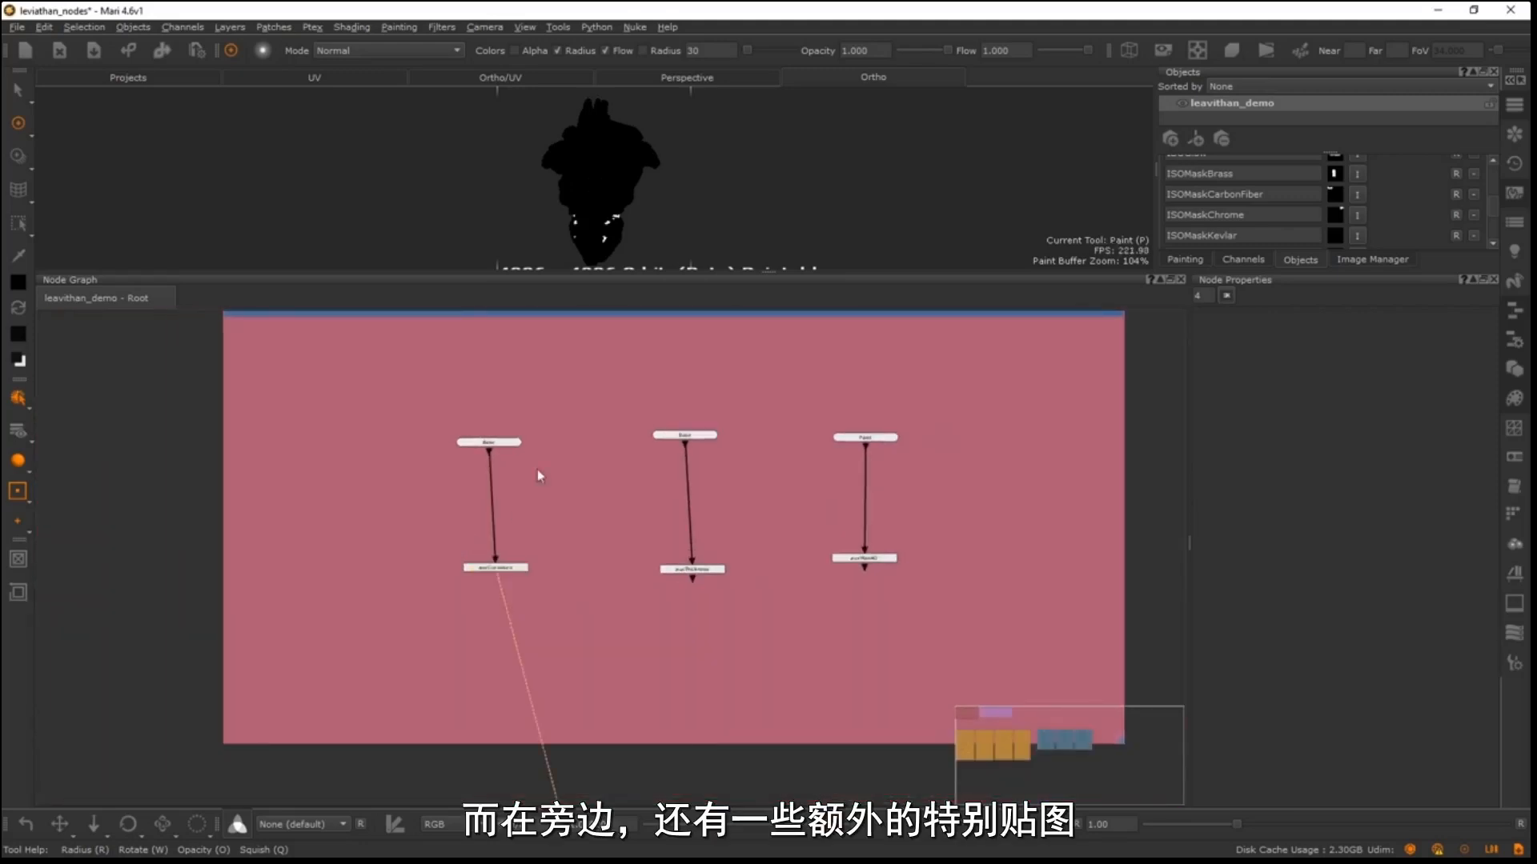
pyautogui.moveTo(763, 629); pyautogui.dragTo(631, 544)
pyautogui.press('1')
pyautogui.scroll(4, 683, 480)
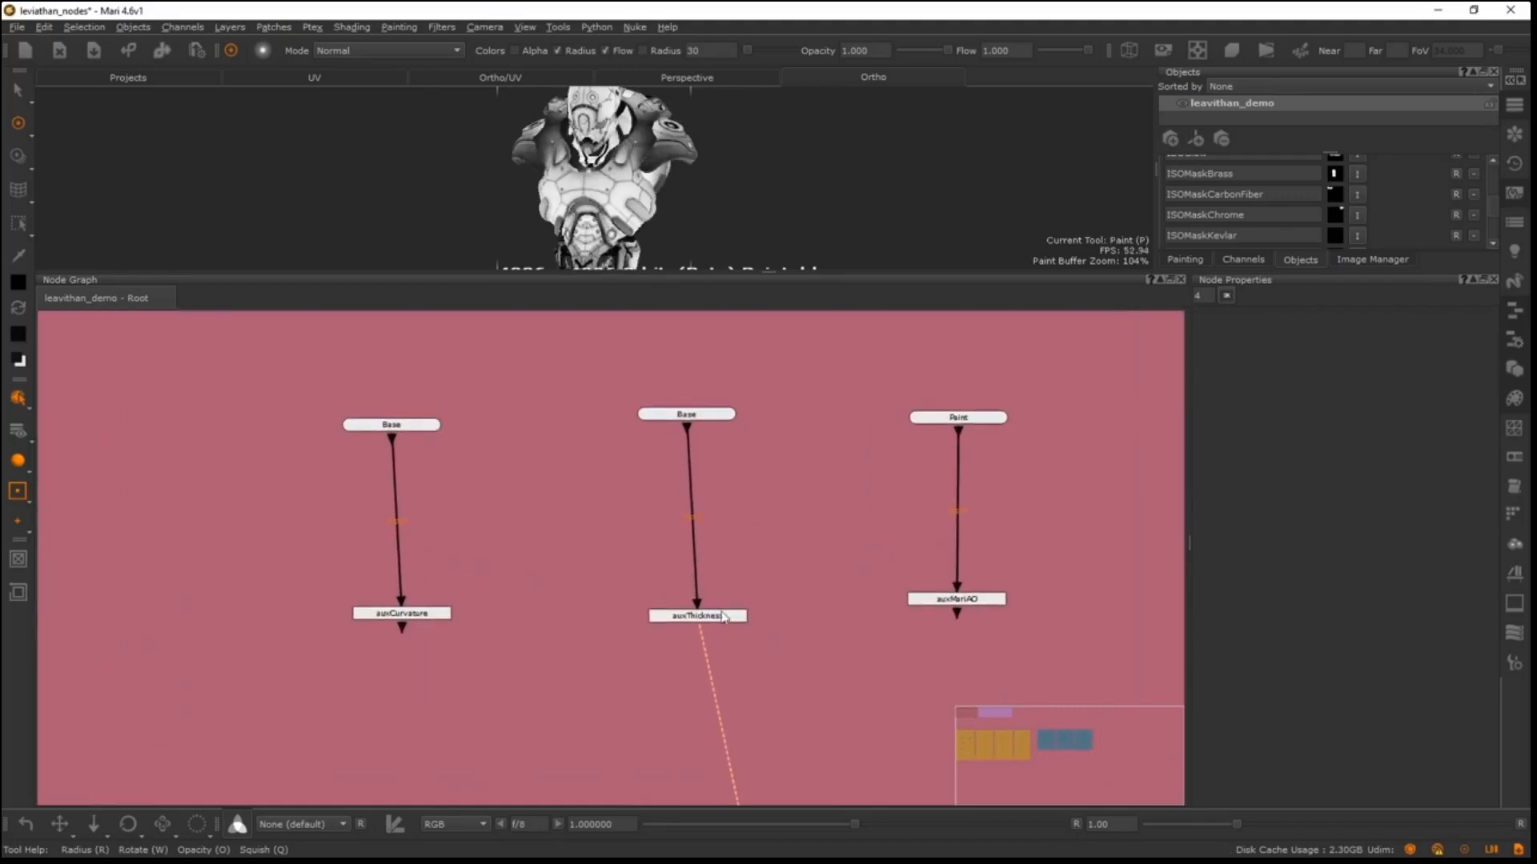
pyautogui.moveTo(1495, 198); pyautogui.dragTo(1466, 213)
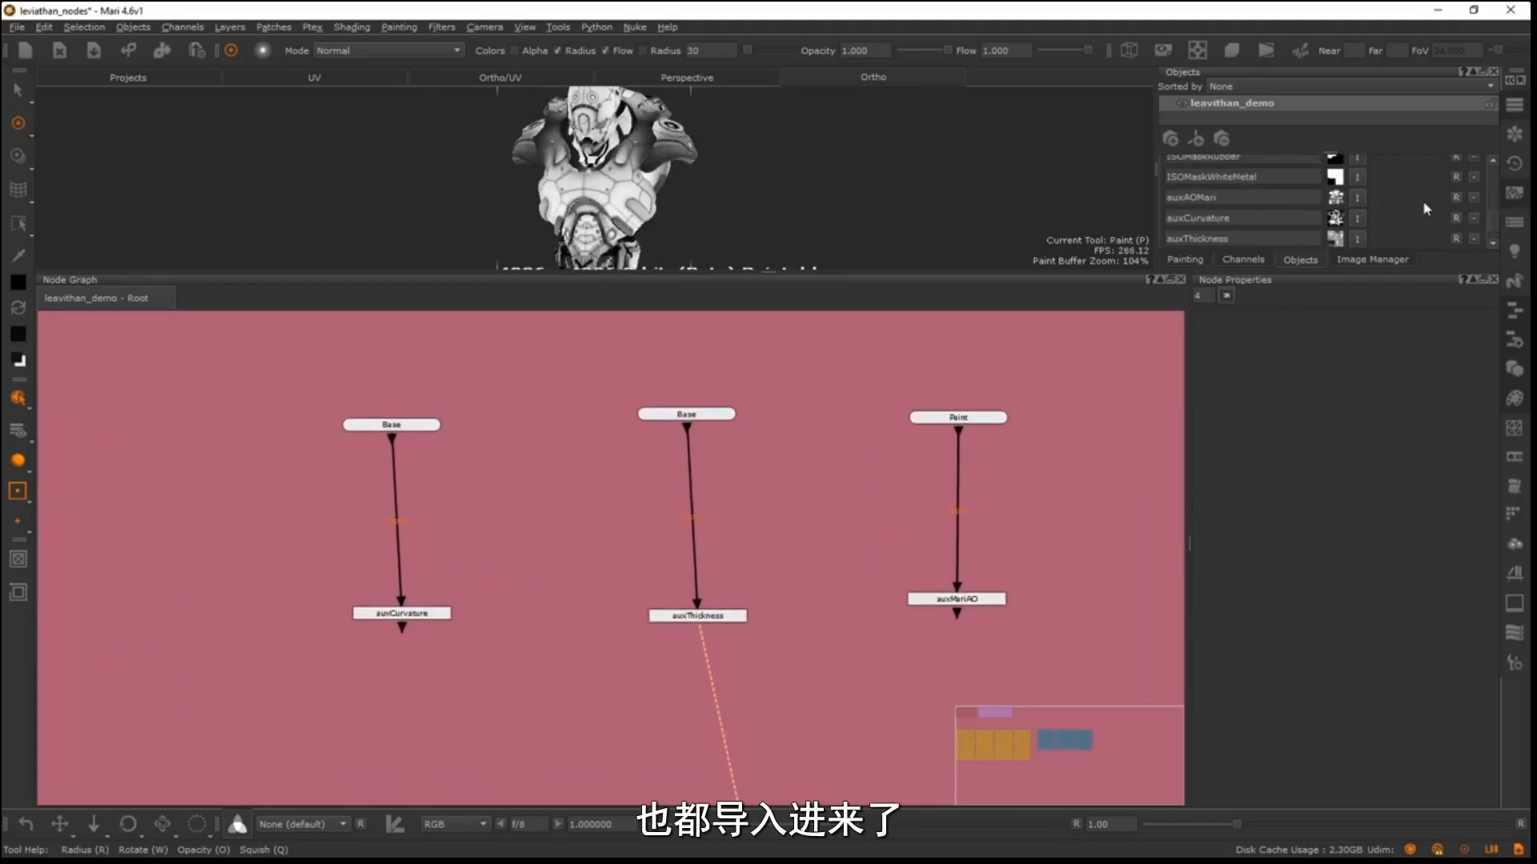
# - Create a Geo-Channel node in the empty area between and below the auxThickness and auxMariAO nodes
pyautogui.moveTo(698, 623); pyautogui.dragTo(670, 624)
pyautogui.scroll(1, 683, 534)
pyautogui.moveTo(629, 615); pyautogui.dragTo(447, 474, button='middle')
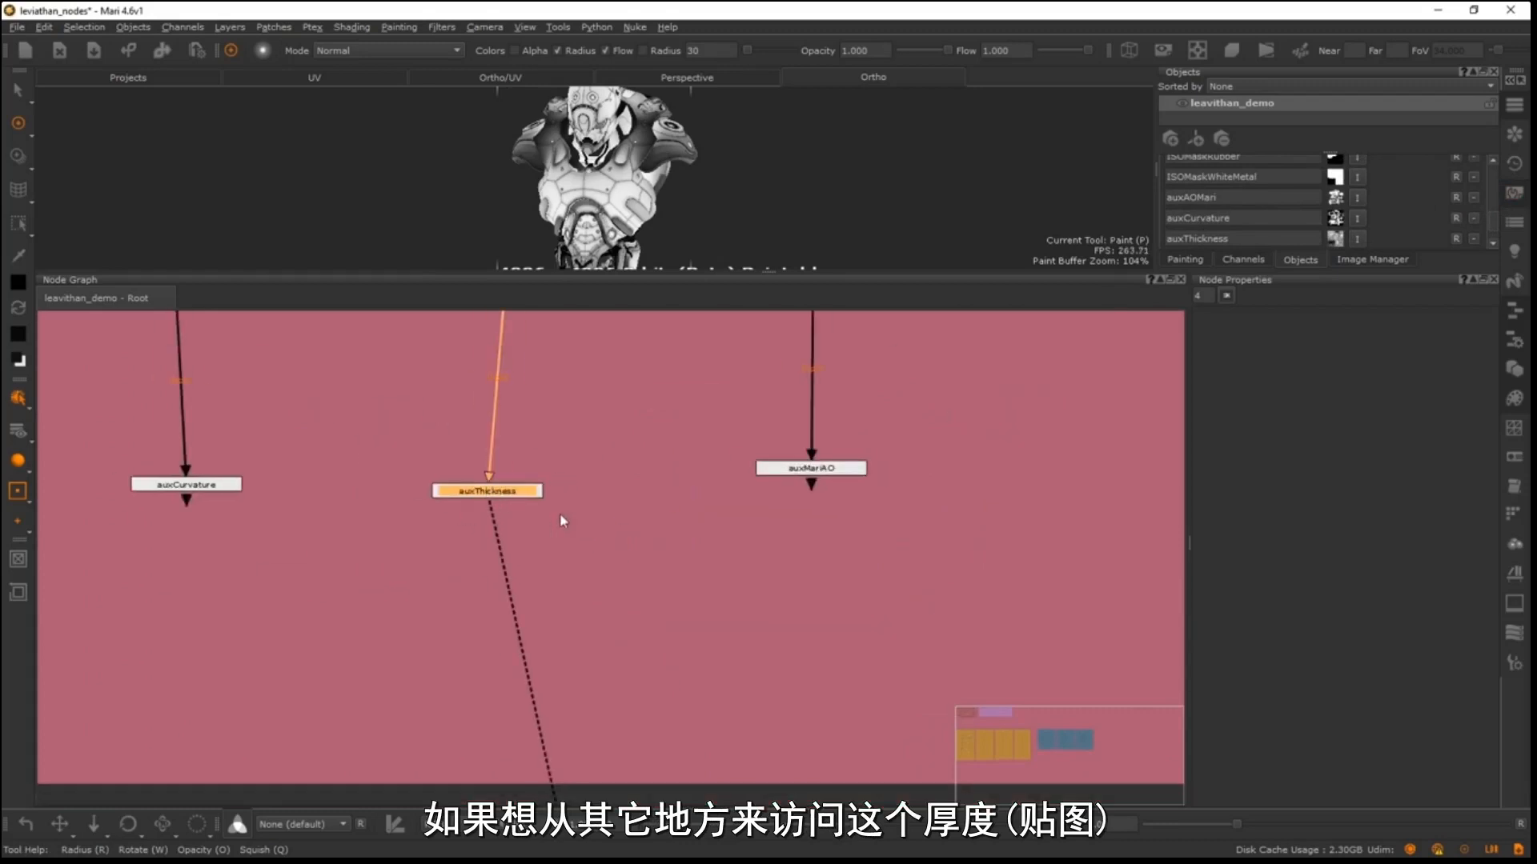
pyautogui.click(671, 657)
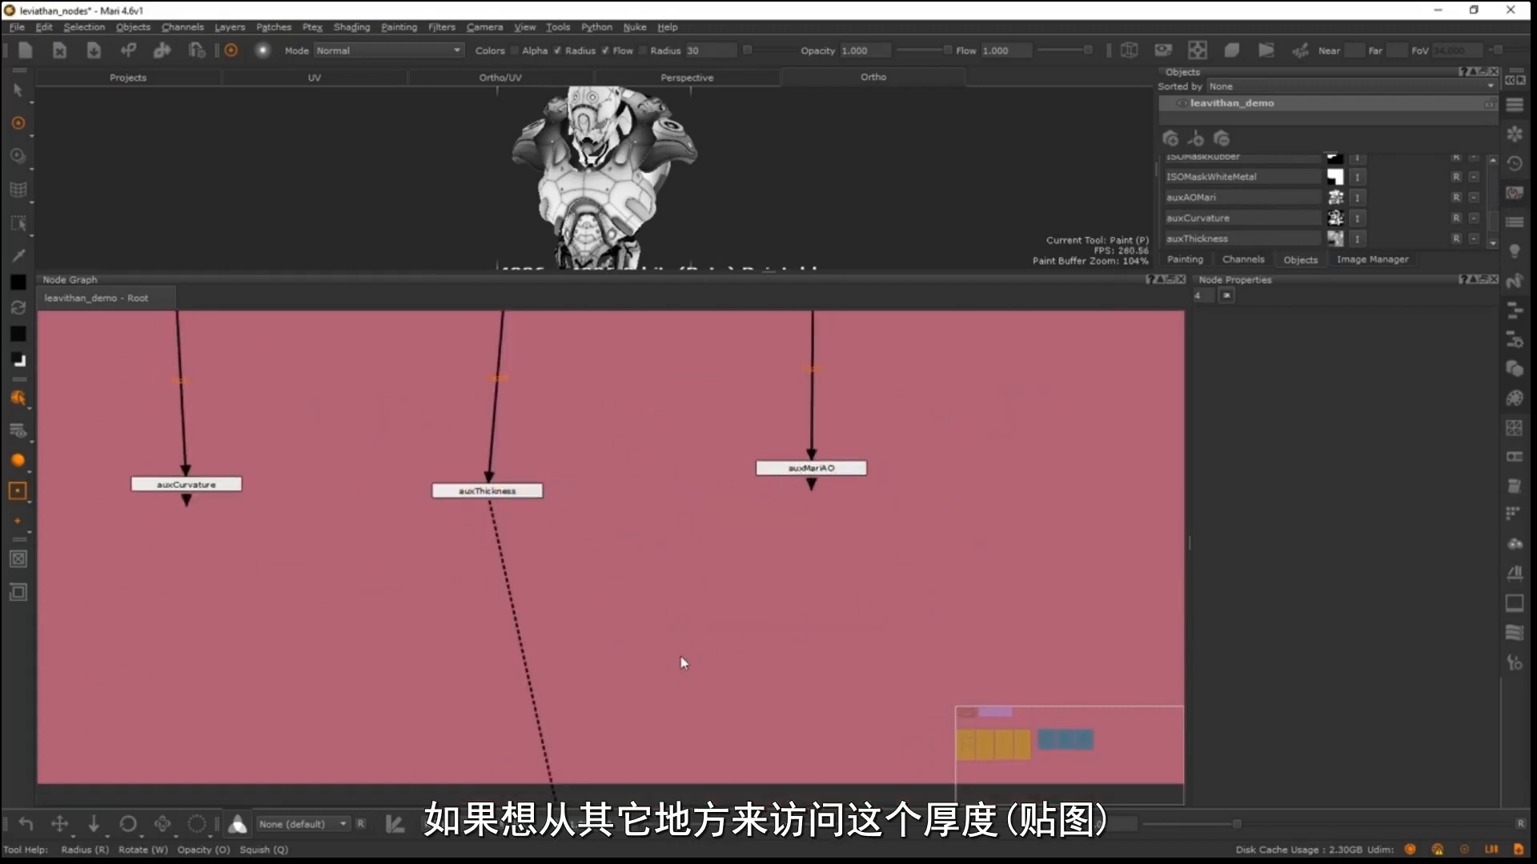
pyautogui.press('Tab')
pyautogui.write('geo')
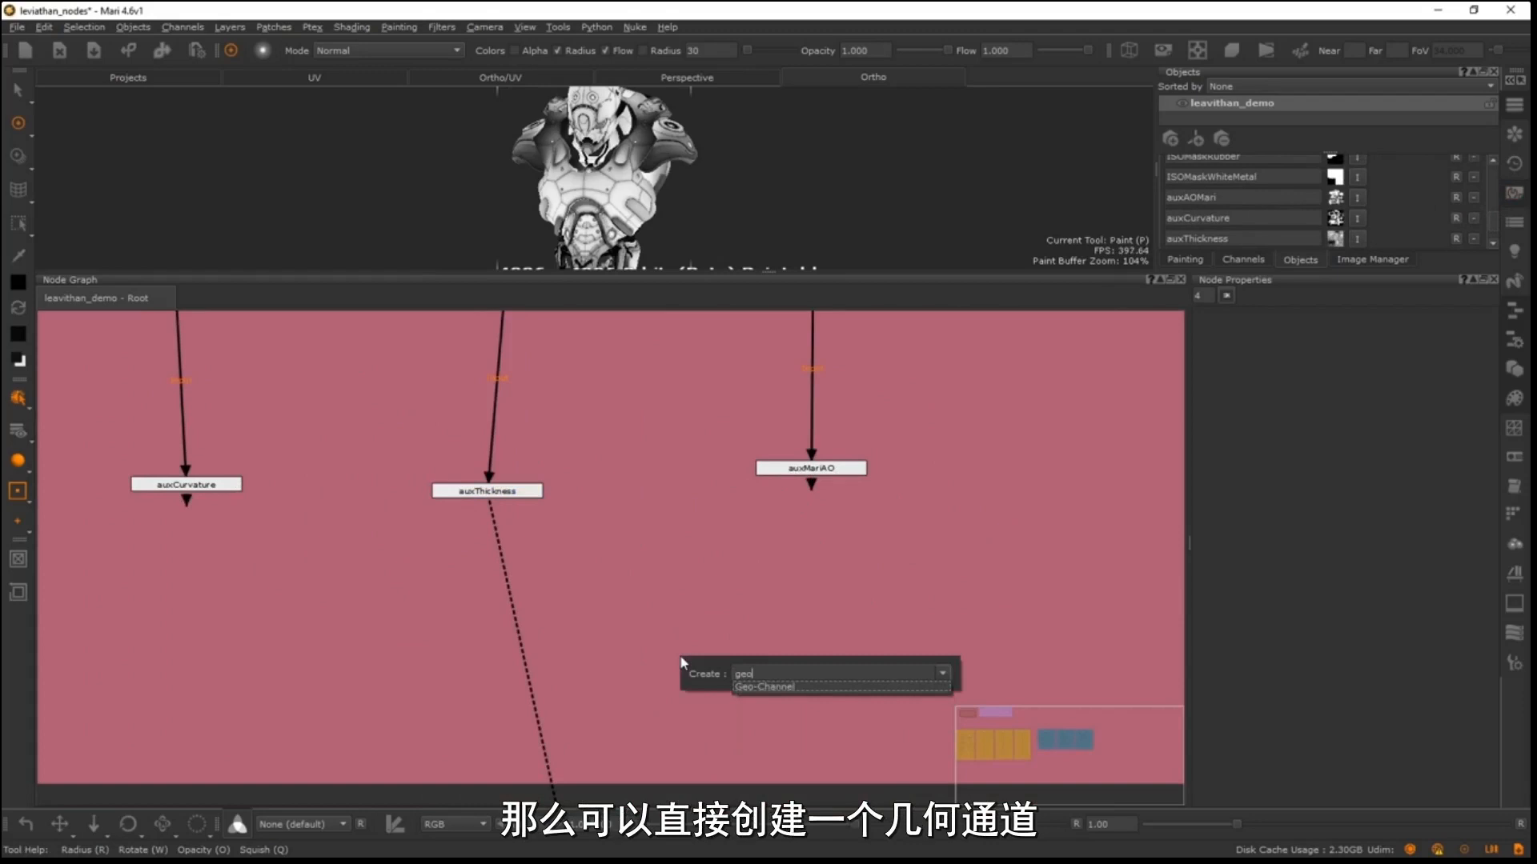
pyautogui.press('Return')
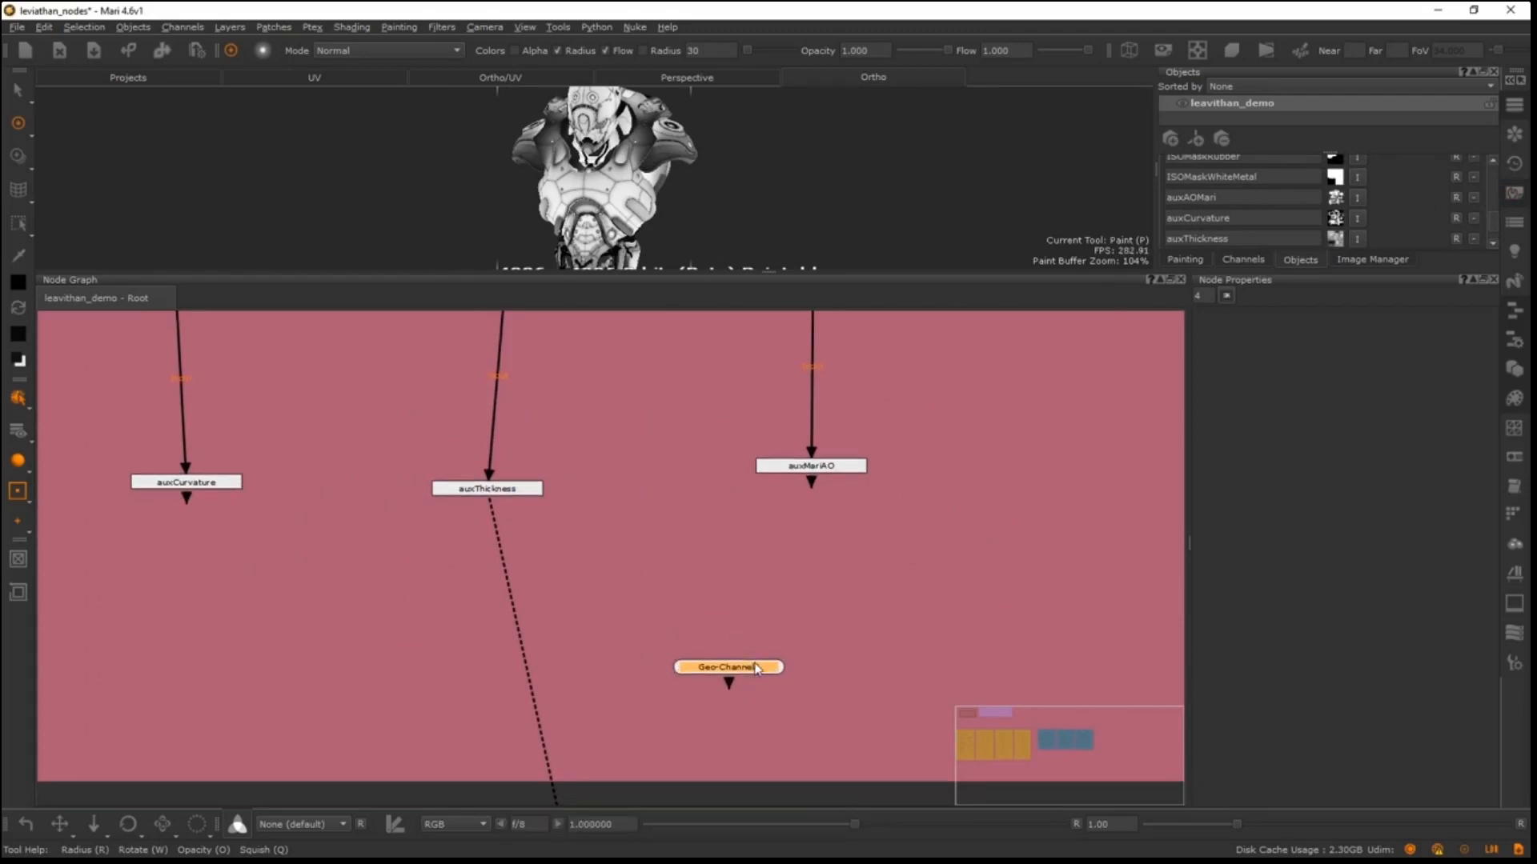
# - Assign auxThickness as the channel of the new Geo-Channel node
pyautogui.doubleClick(752, 667)
pyautogui.click(1470, 361)
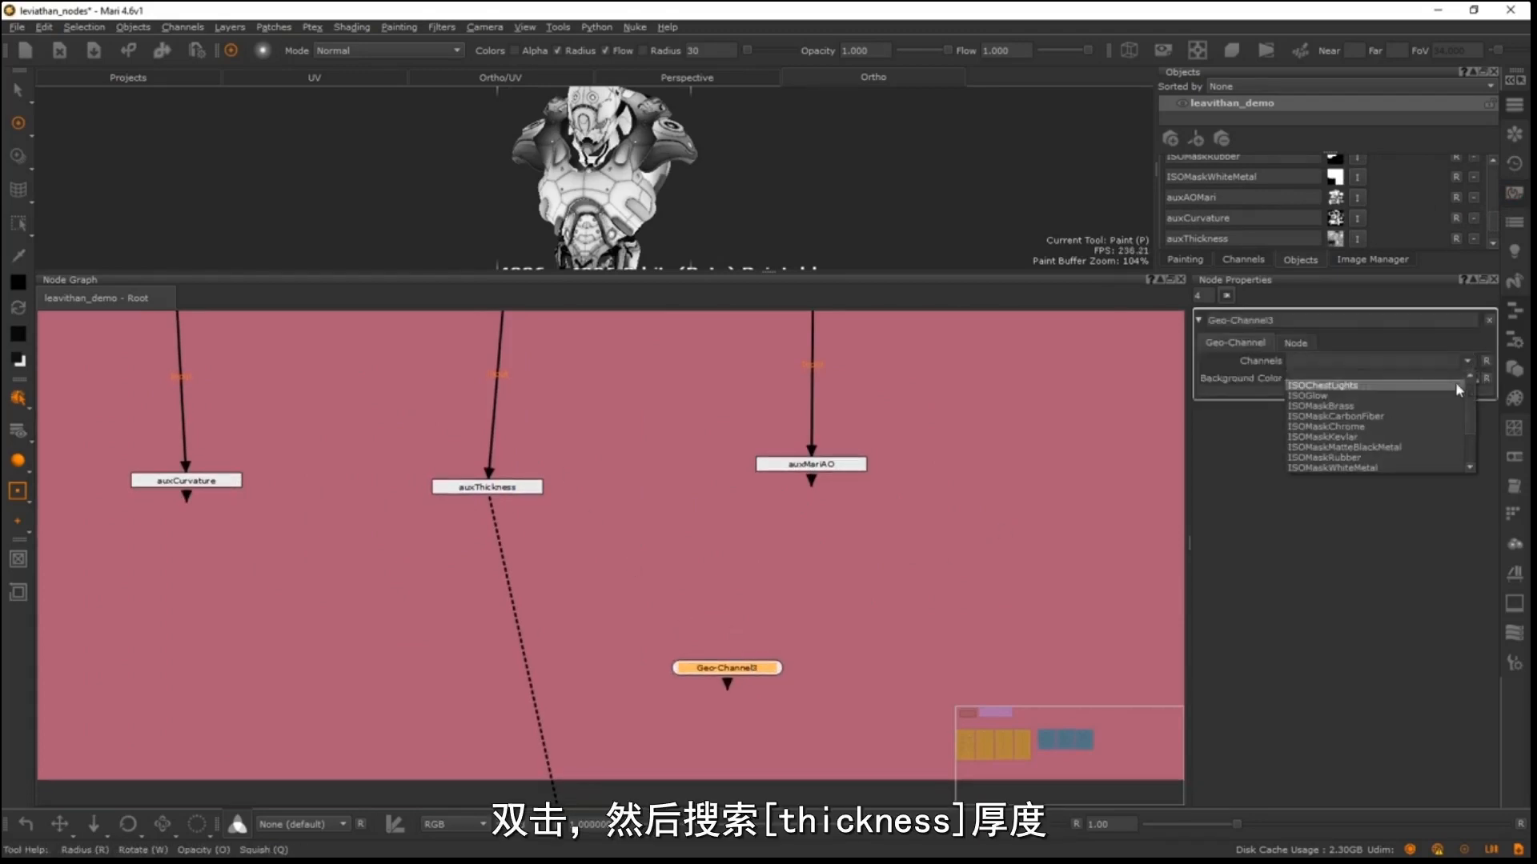
pyautogui.click(1393, 373)
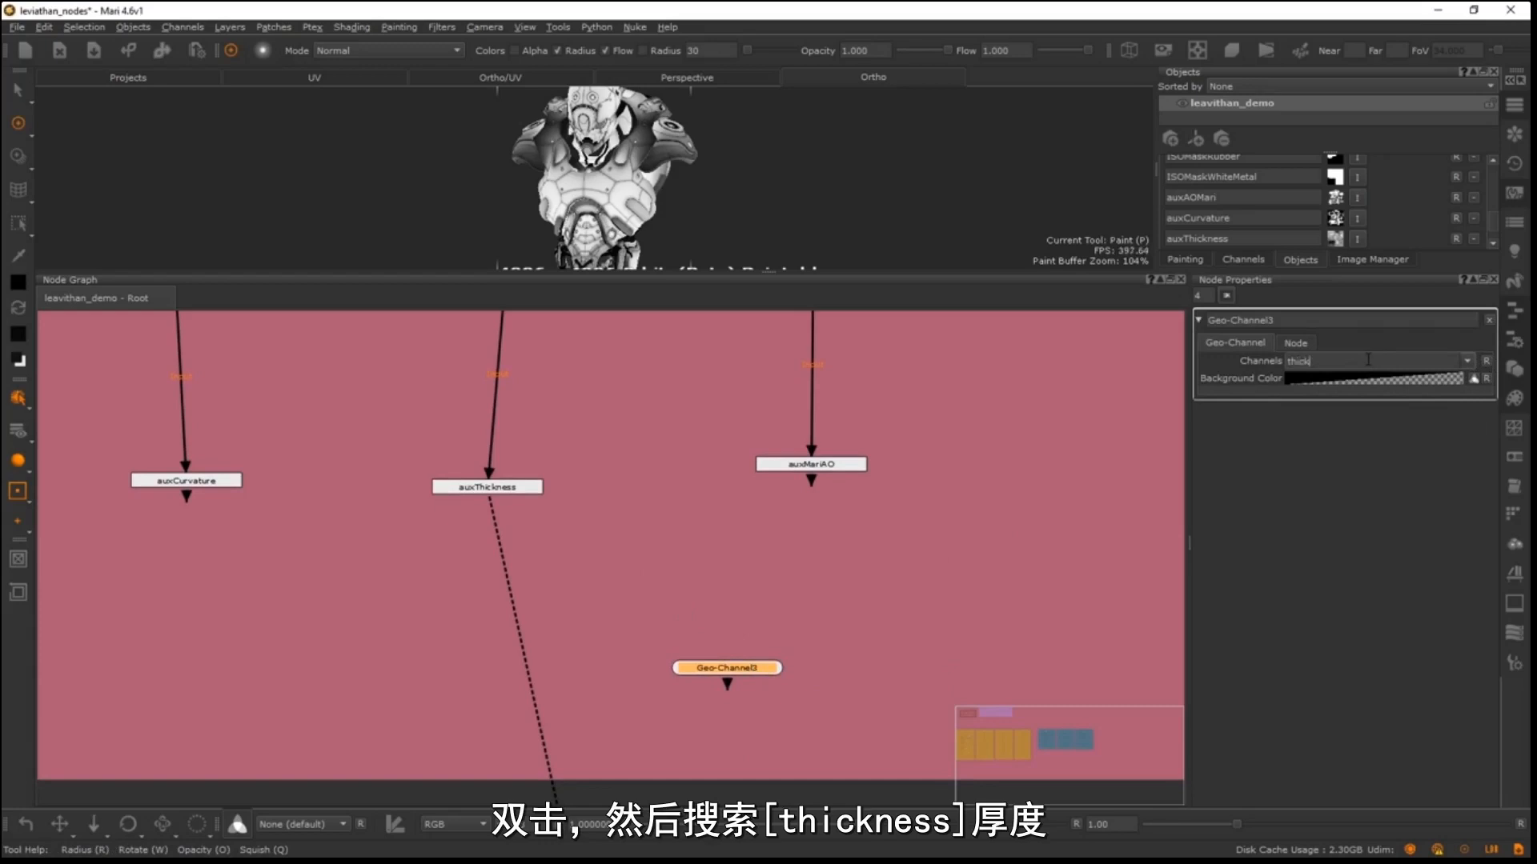
pyautogui.press('BackSpace')
pyautogui.press('BackSpace')
pyautogui.press('BackSpace')
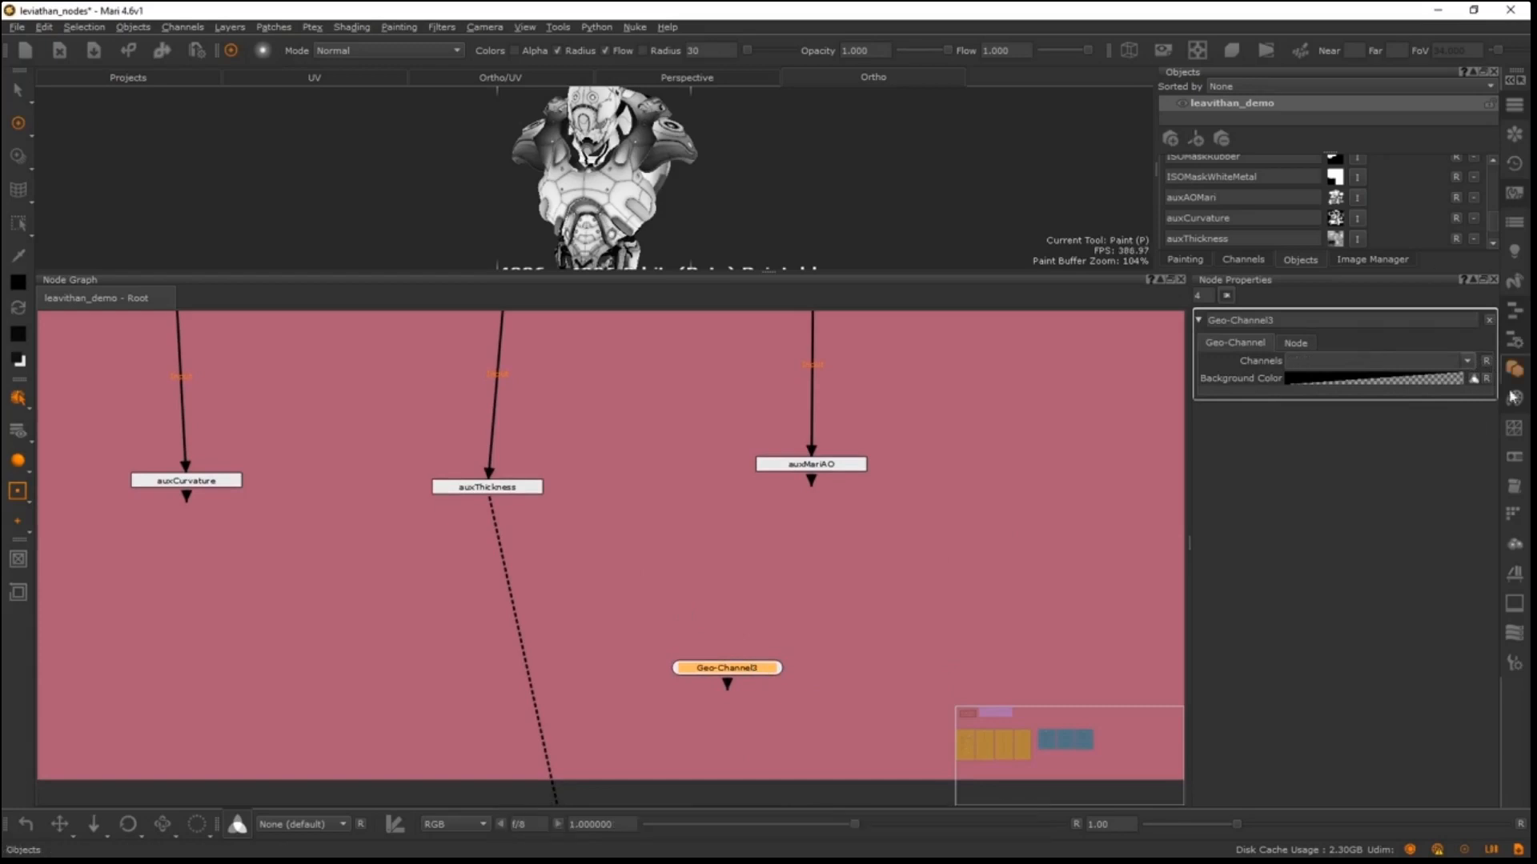
pyautogui.click(1474, 364)
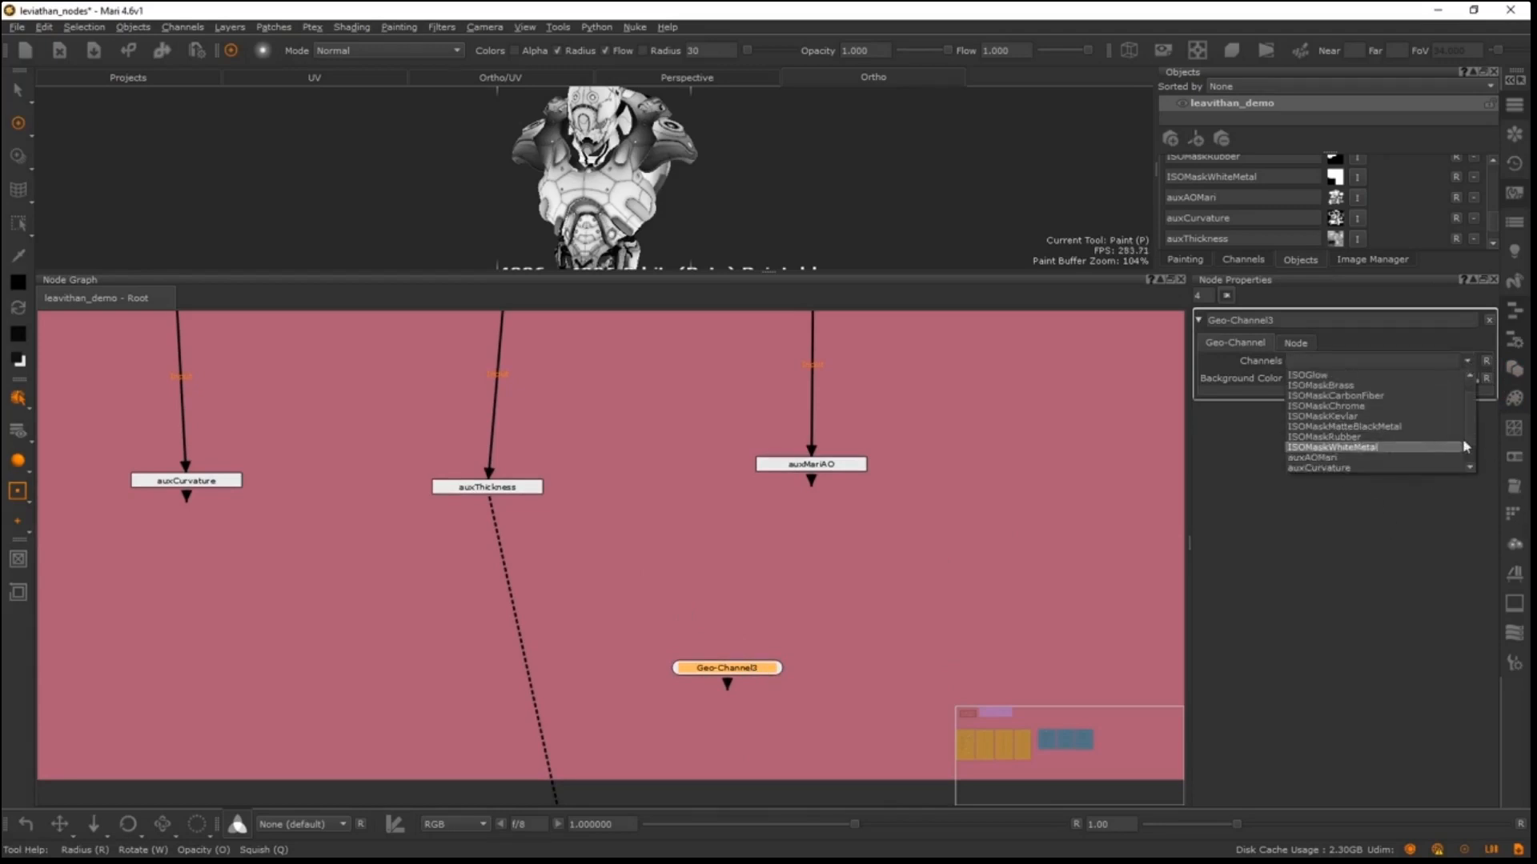
pyautogui.scroll(-1, 1469, 425)
pyautogui.click(1356, 448)
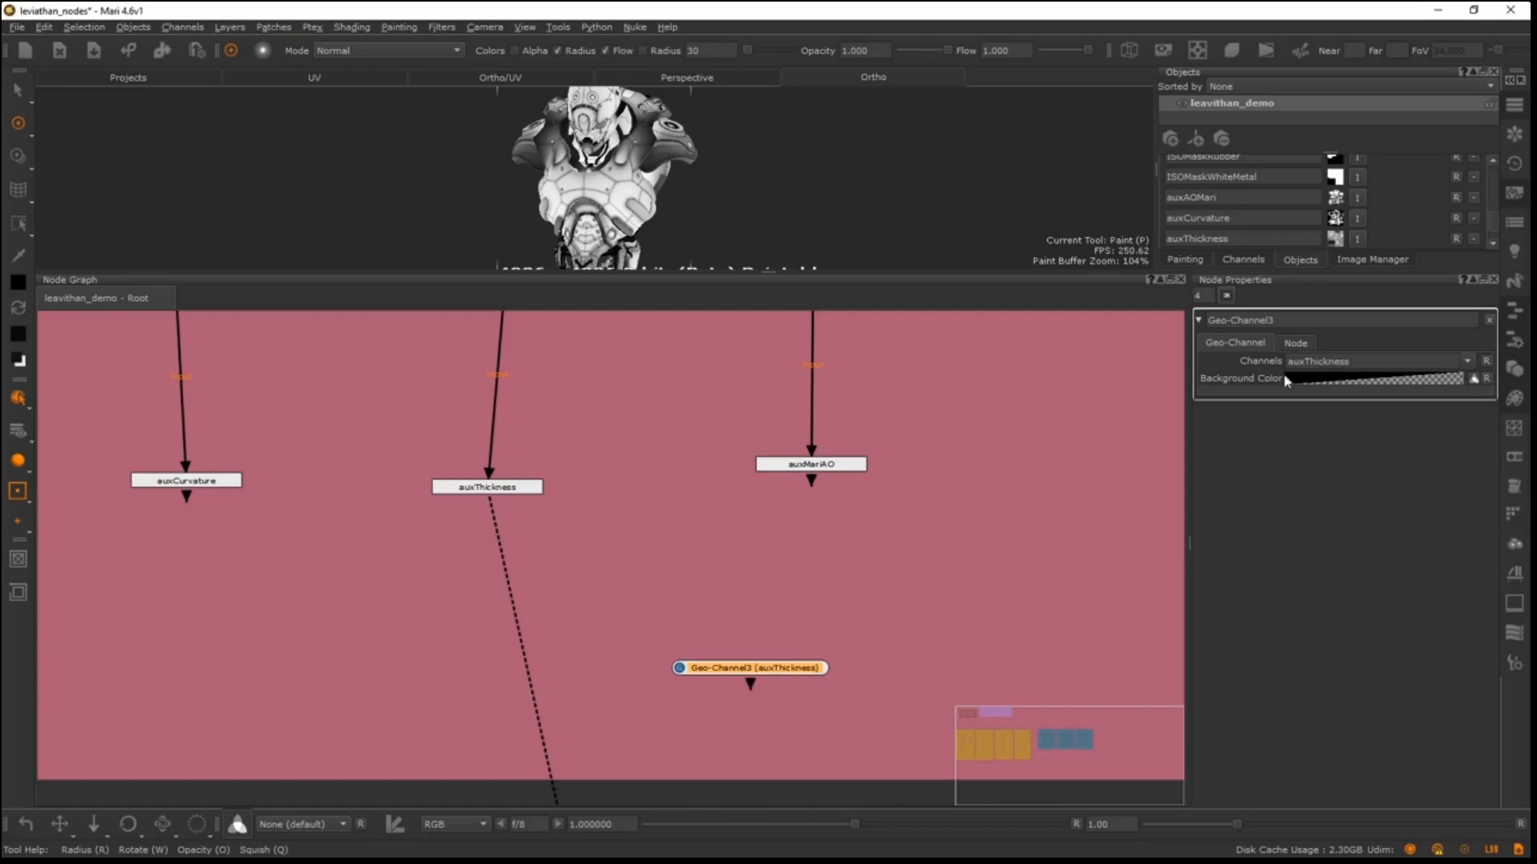
# - Compare the new Geo-Channel node with the auxThickness channel node by displaying each in turn on the model
pyautogui.moveTo(764, 672); pyautogui.dragTo(785, 593)
pyautogui.press('1')
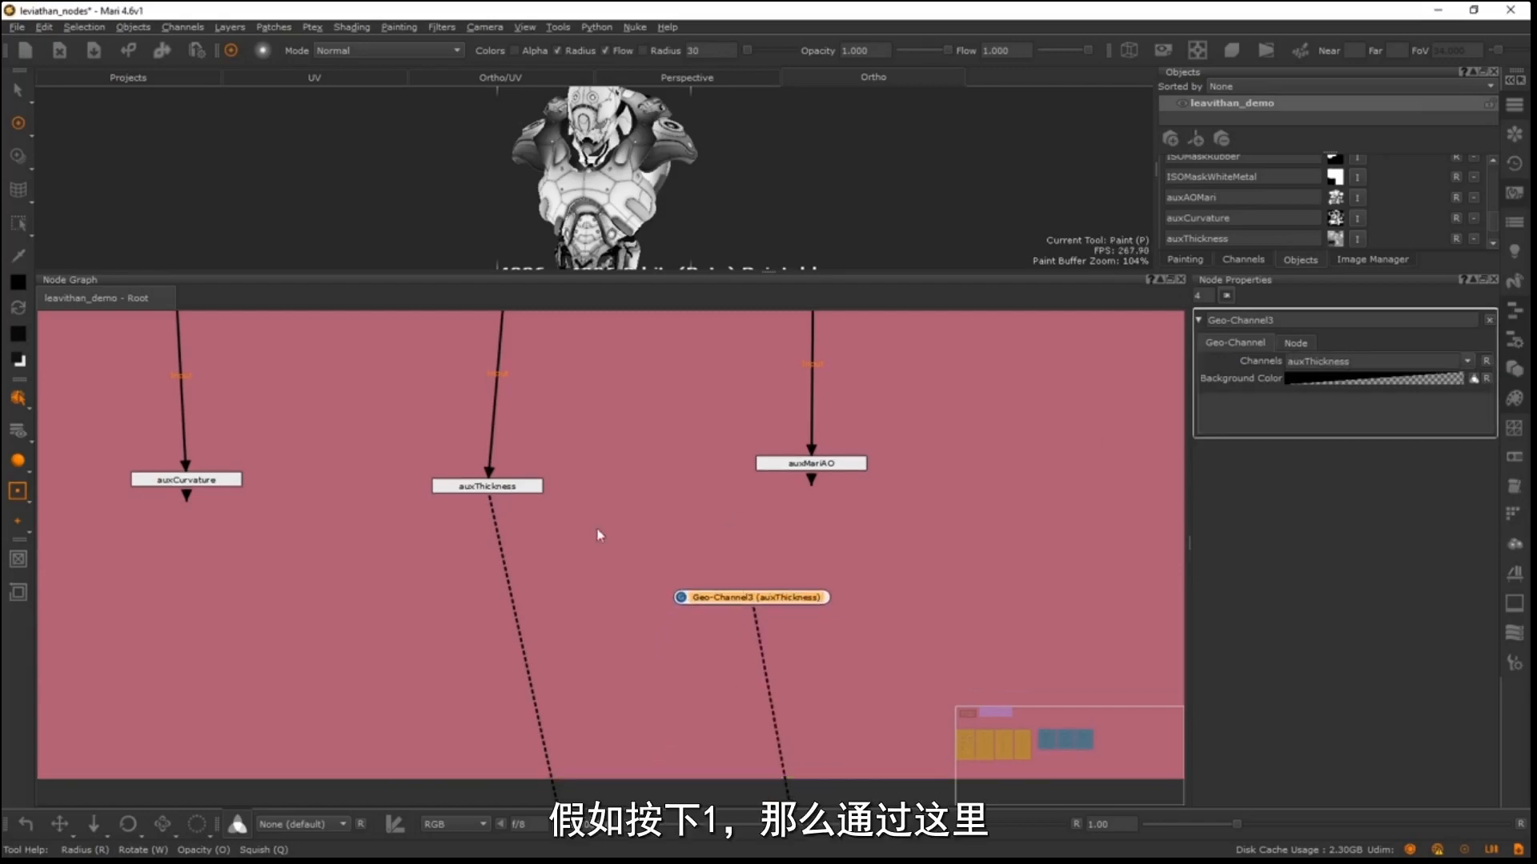
pyautogui.click(516, 489)
pyautogui.press('1')
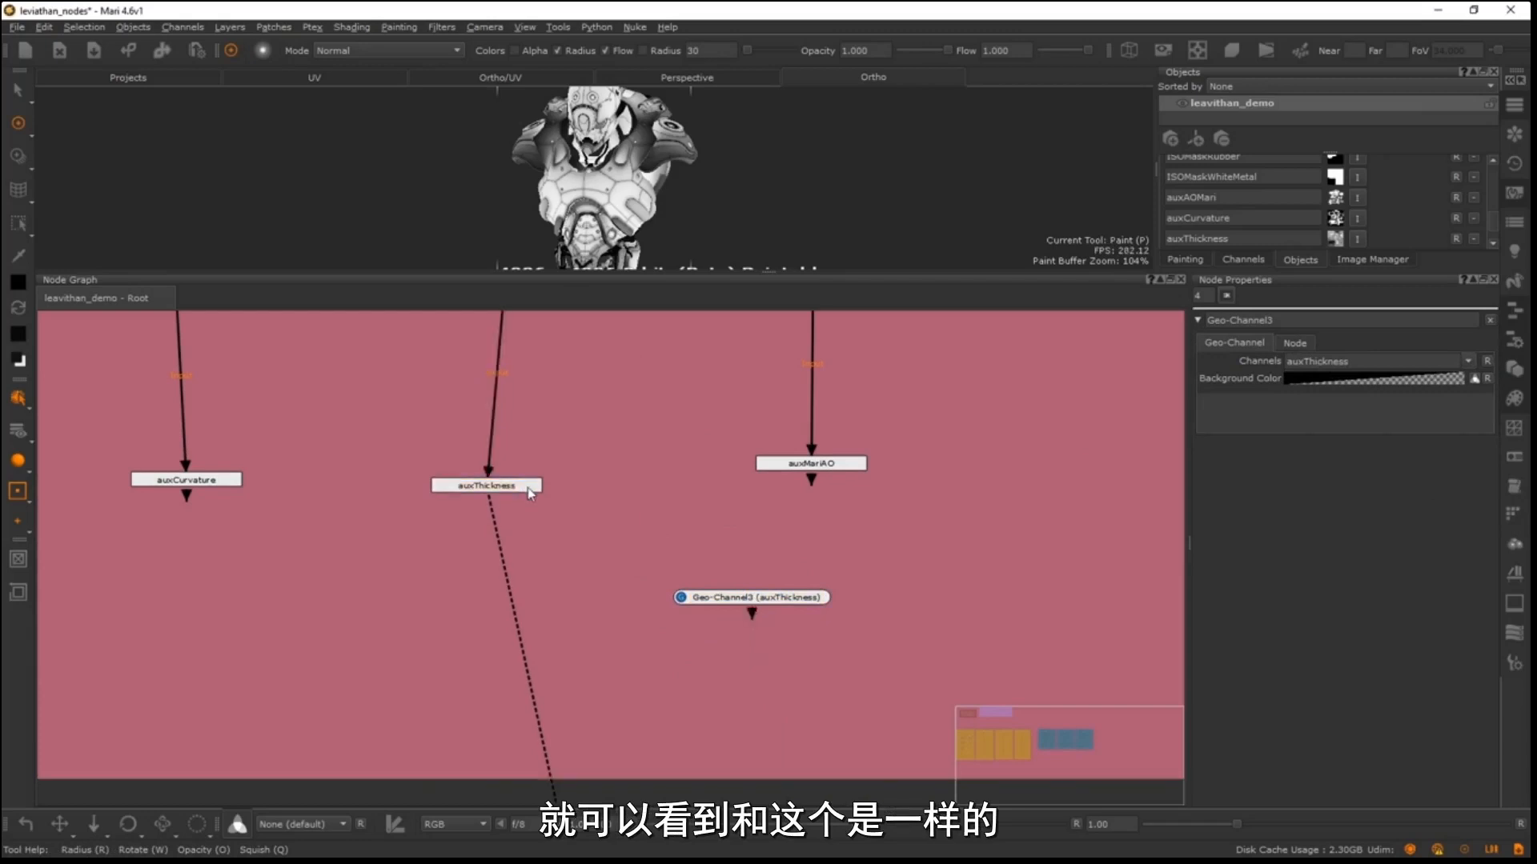
pyautogui.click(774, 602)
pyautogui.press('1')
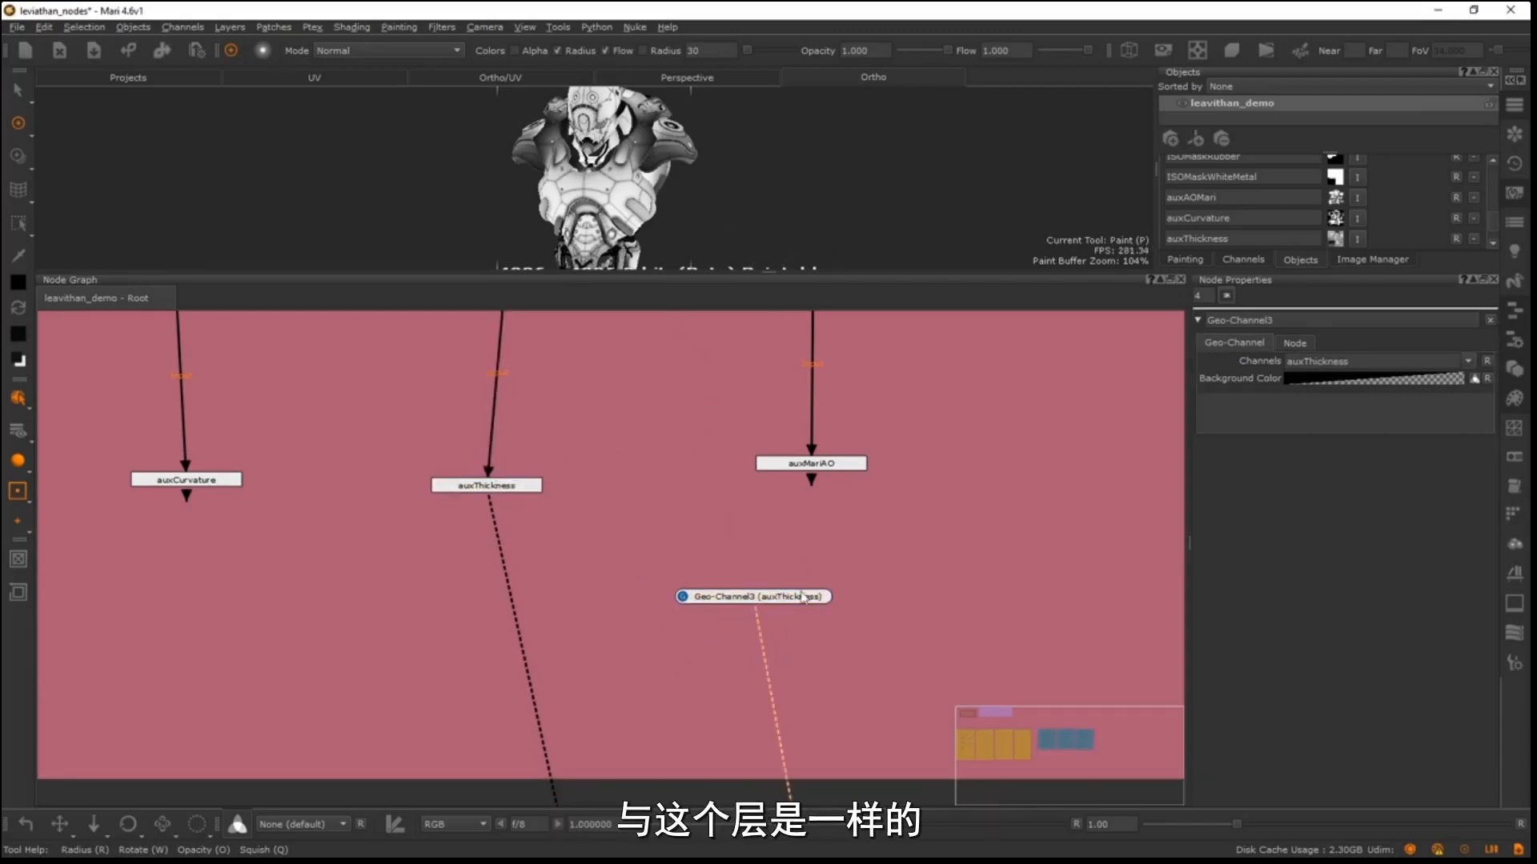
# - Delete the Geo-Channel node that references auxThickness from the auxMaps group
pyautogui.click(810, 599)
pyautogui.press('Delete')
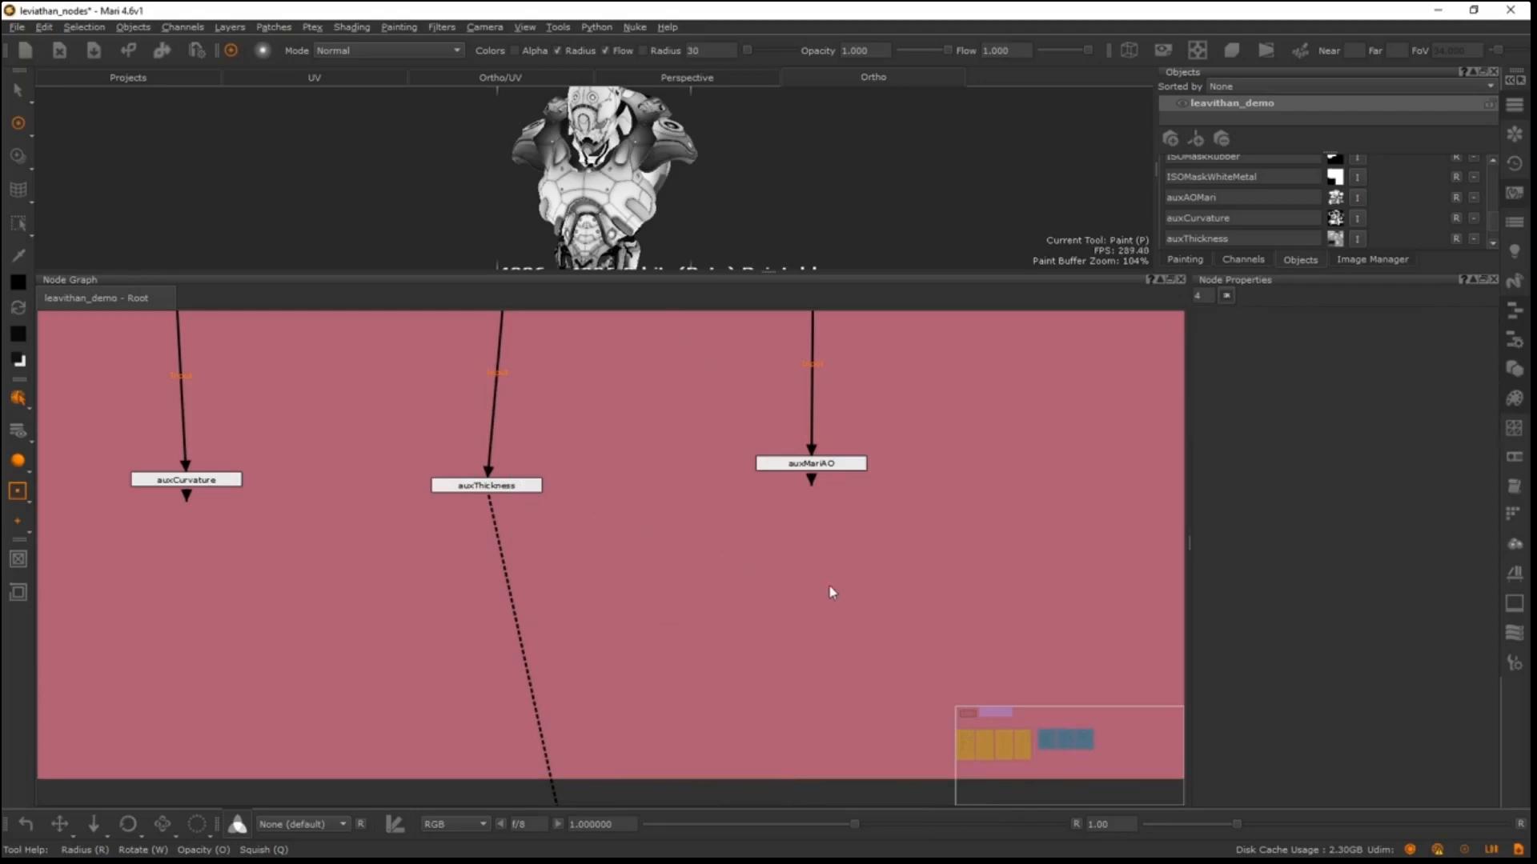
pyautogui.scroll(-1, 782, 497)
pyautogui.scroll(-5, 562, 525)
pyautogui.scroll(-3, 473, 439)
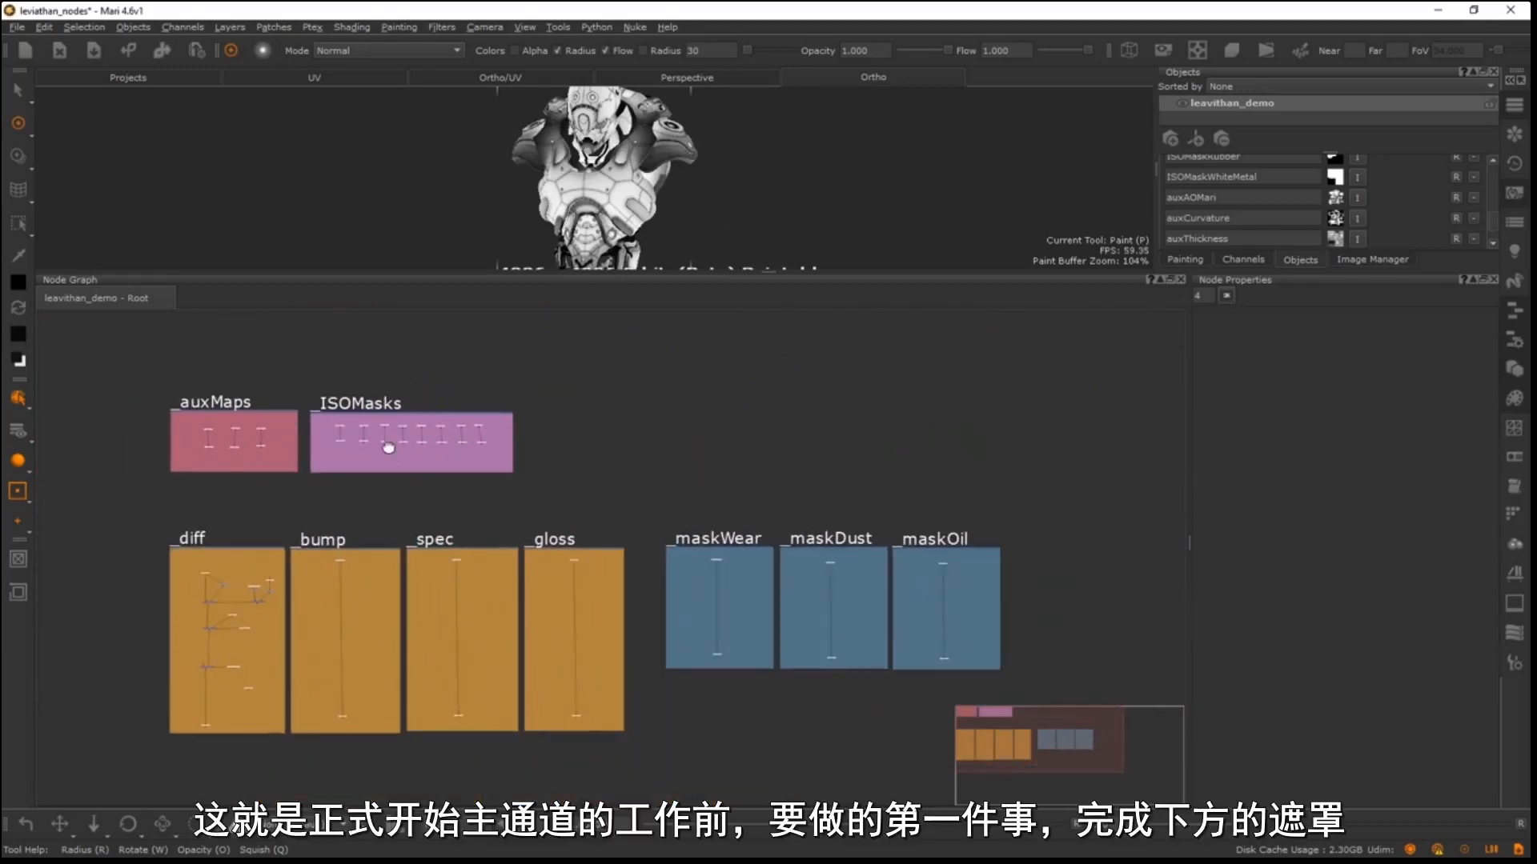
# - Review the graph's organisation from the auxMaps and ISOMasks backdrops to the main channels, and highlight the maskWear, maskDust and maskOil groups
pyautogui.moveTo(388, 464); pyautogui.dragTo(503, 419, button='middle')
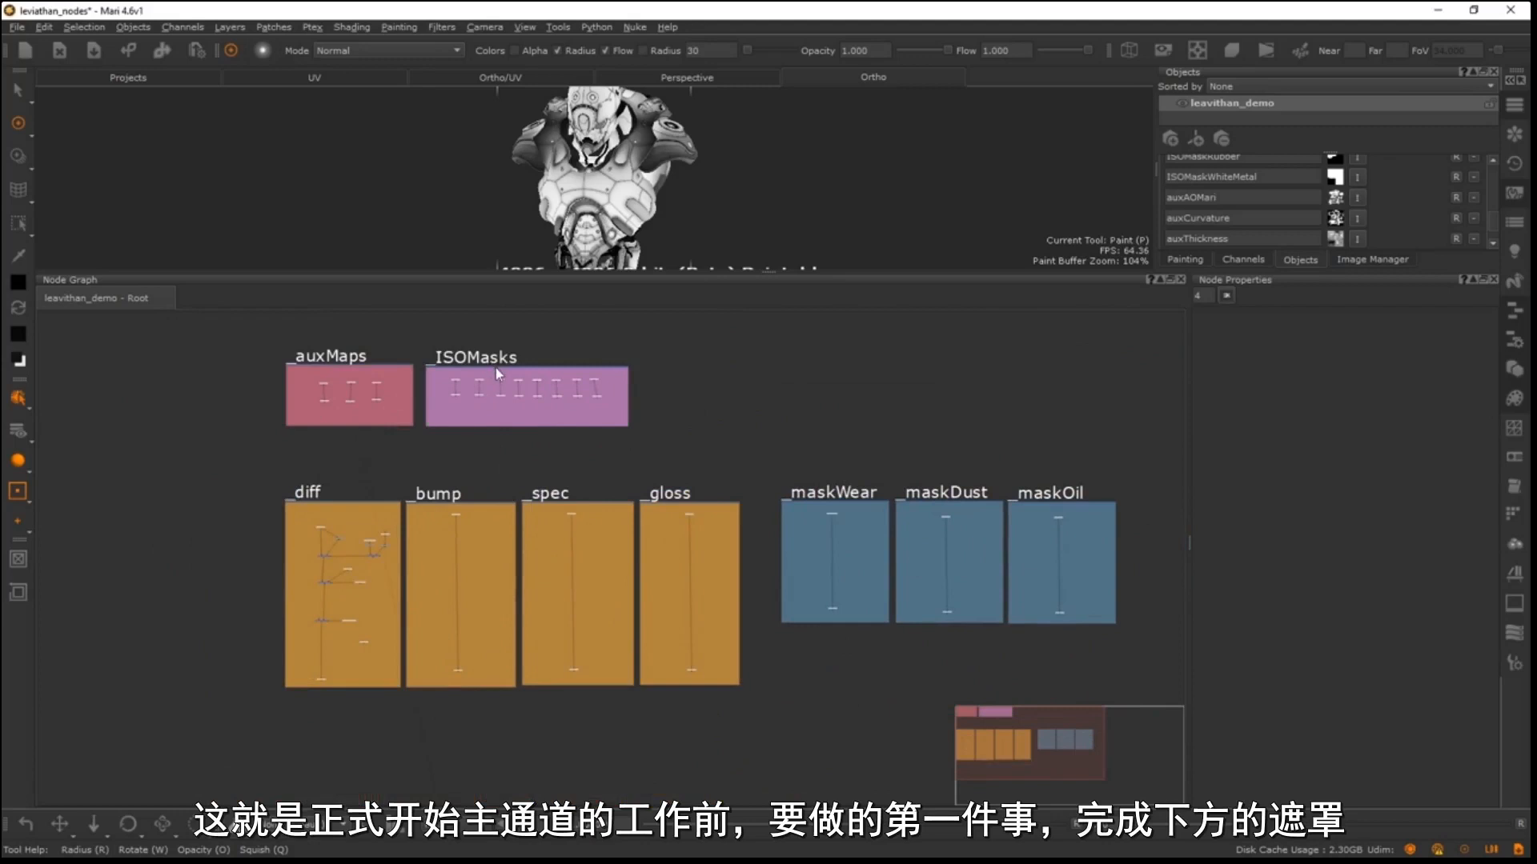
pyautogui.moveTo(406, 355); pyautogui.dragTo(413, 419, button='middle')
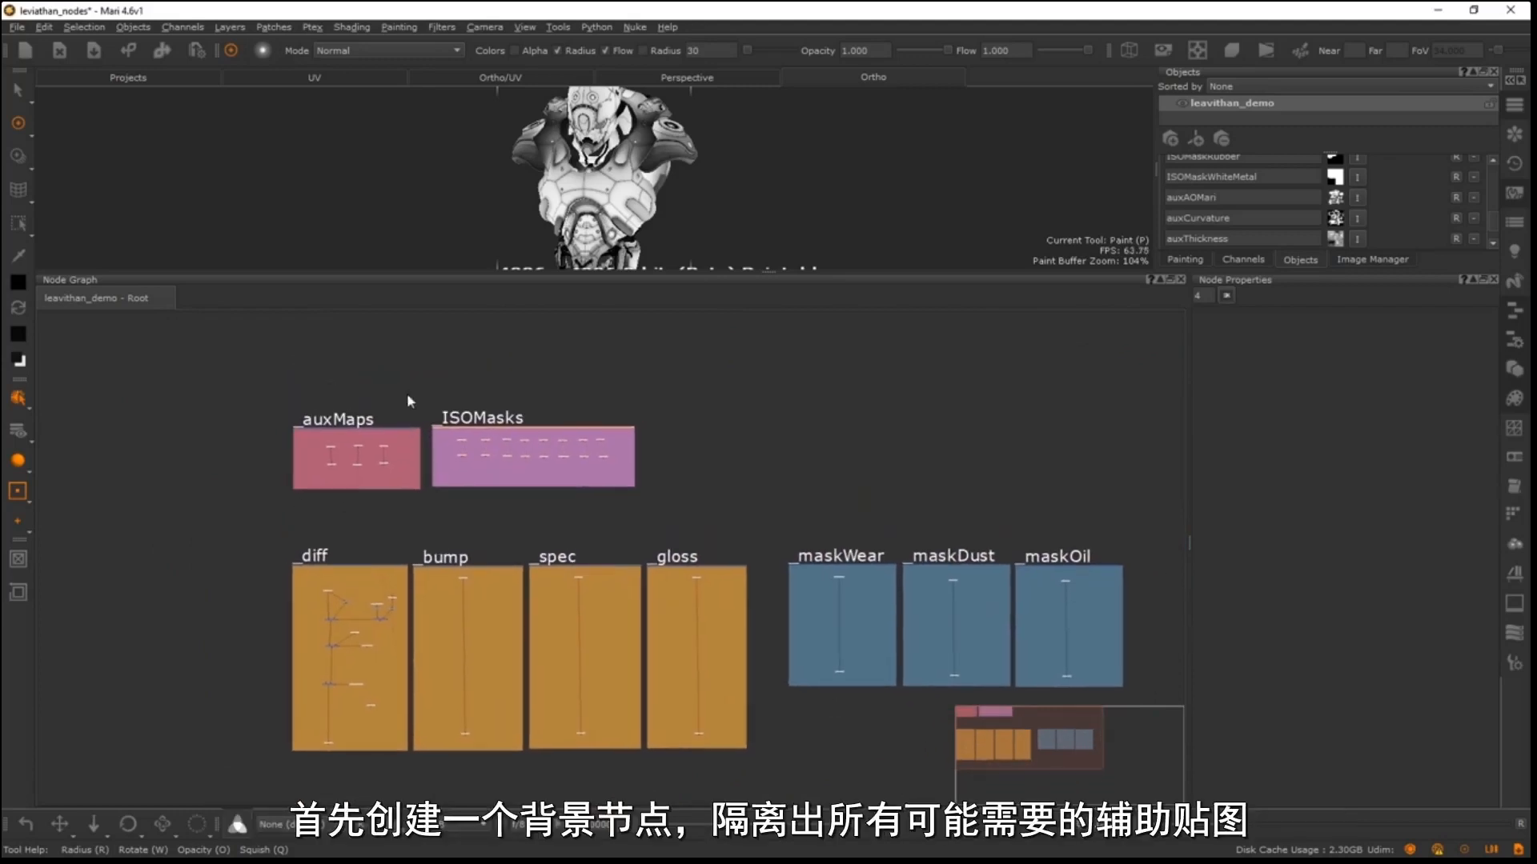
pyautogui.scroll(2, 613, 428)
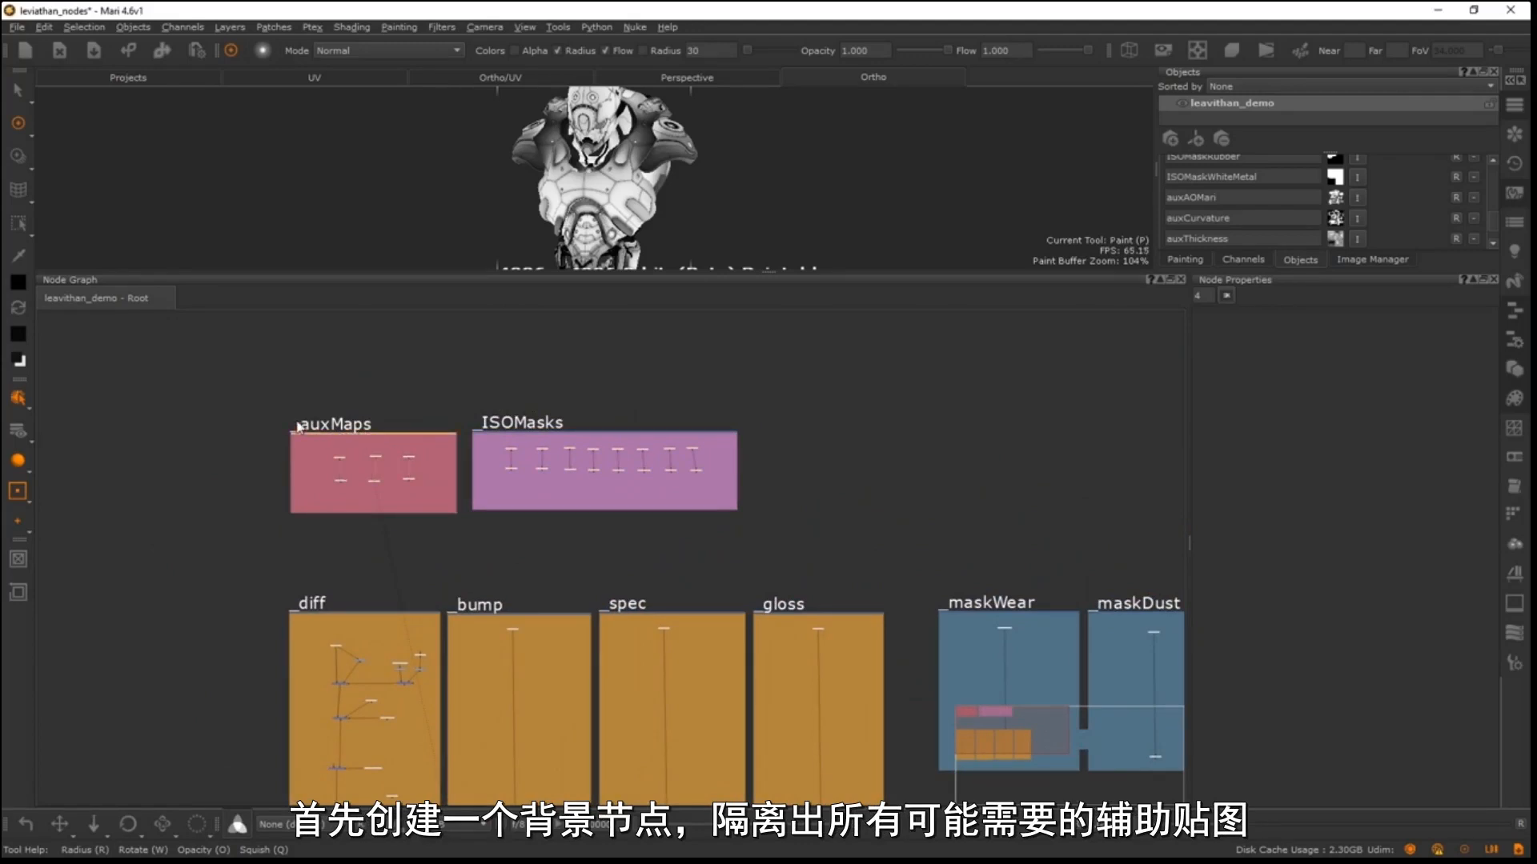
pyautogui.moveTo(298, 426); pyautogui.dragTo(270, 431, button='middle')
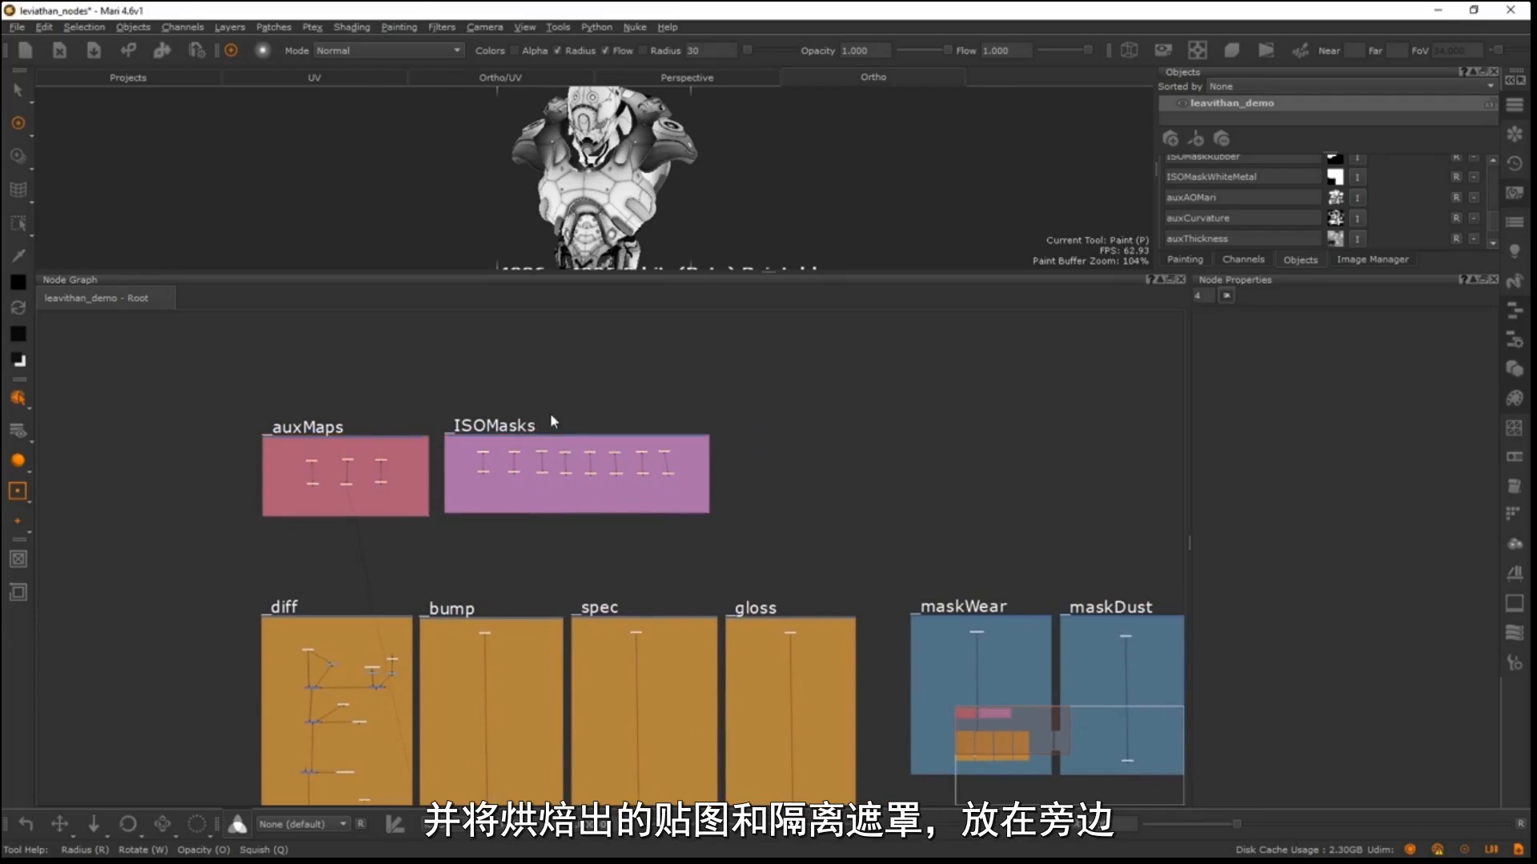
pyautogui.moveTo(511, 557); pyautogui.dragTo(452, 390, button='middle')
pyautogui.scroll(2, 396, 560)
pyautogui.scroll(-4, 453, 417)
pyautogui.moveTo(370, 478); pyautogui.dragTo(293, 483, button='middle')
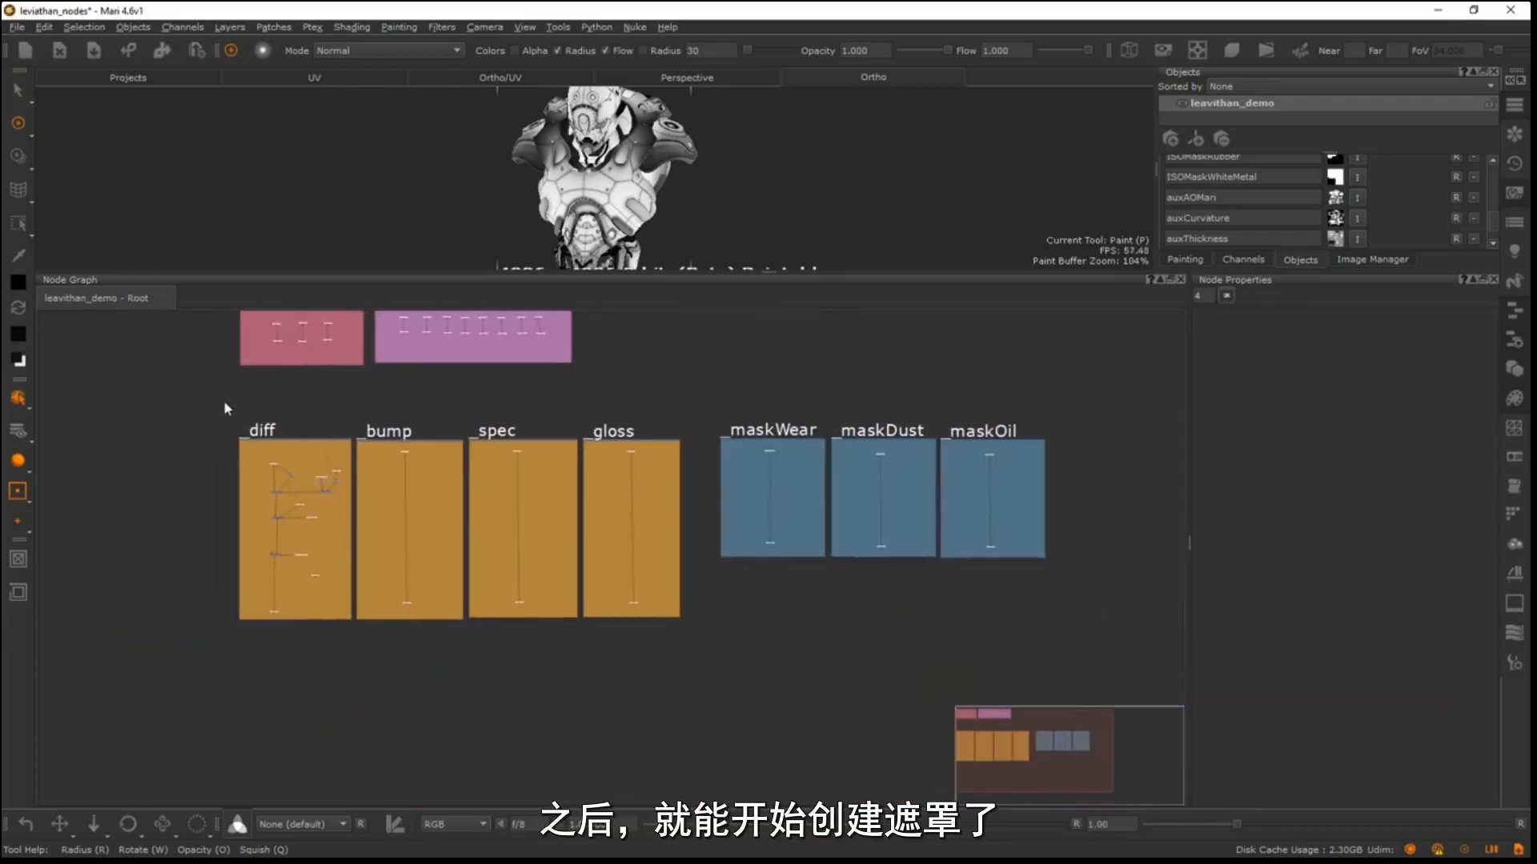
pyautogui.moveTo(710, 396); pyautogui.dragTo(1097, 626)
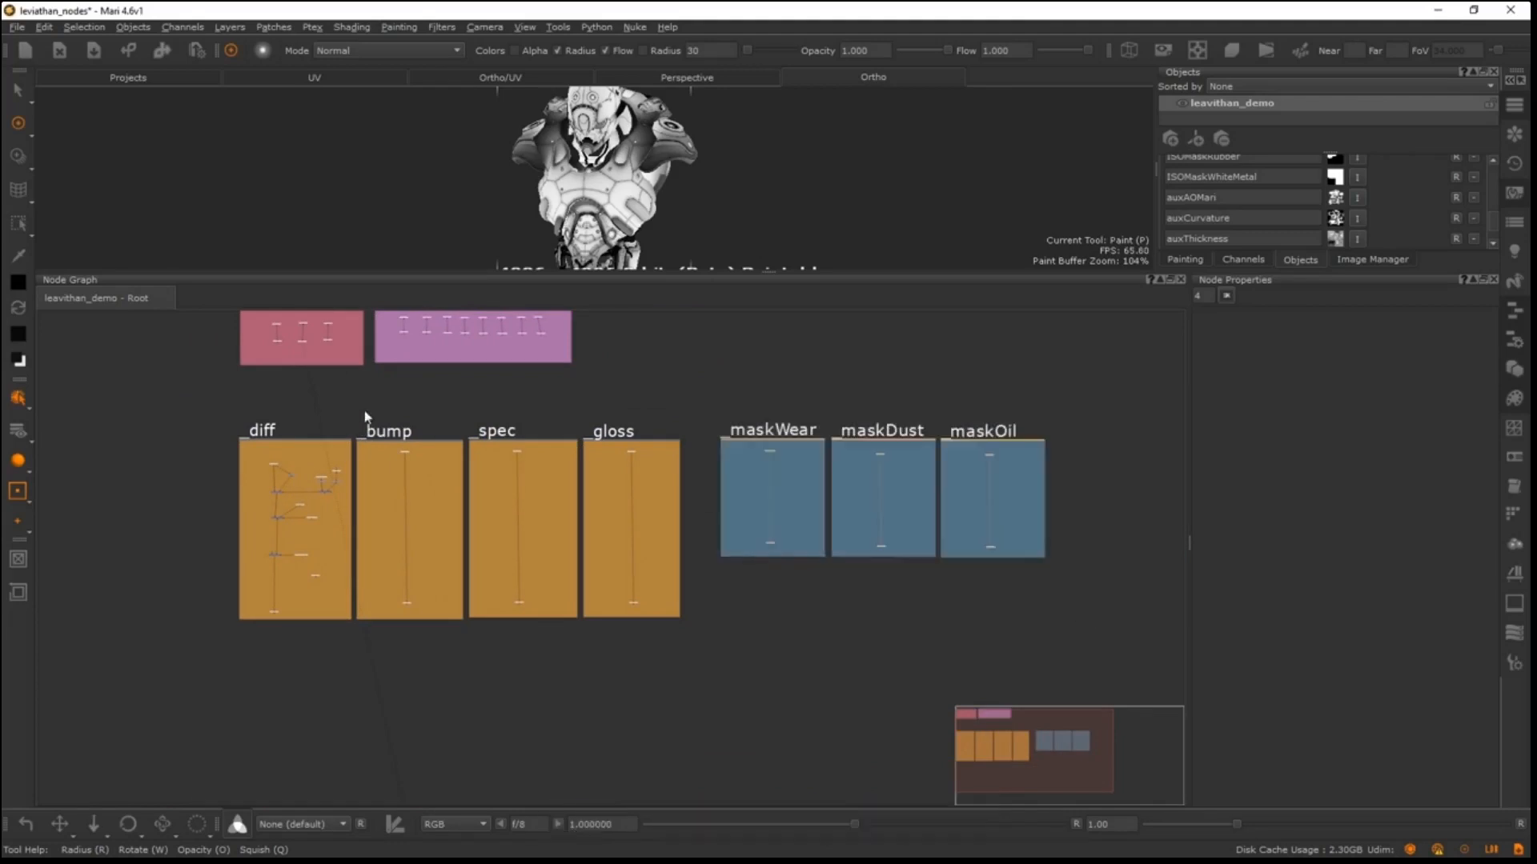
# - Display the maskWear channel from its backdrop group on the model
pyautogui.moveTo(809, 566); pyautogui.dragTo(745, 538)
pyautogui.scroll(8, 769, 543)
pyautogui.click(838, 553)
pyautogui.click(818, 537)
pyautogui.press('1')
pyautogui.click(827, 513)
# - Examine the source node at the start of the maskWear group and return to the overview of all backdrops
pyautogui.moveTo(773, 528); pyautogui.dragTo(594, 543, button='middle')
pyautogui.keyDown('alt'); pyautogui.moveTo(593, 542); pyautogui.dragTo(232, 562, button='right'); pyautogui.keyUp('alt')
pyautogui.moveTo(571, 385); pyautogui.dragTo(546, 611, button='middle')
pyautogui.moveTo(512, 314); pyautogui.dragTo(545, 531, button='middle')
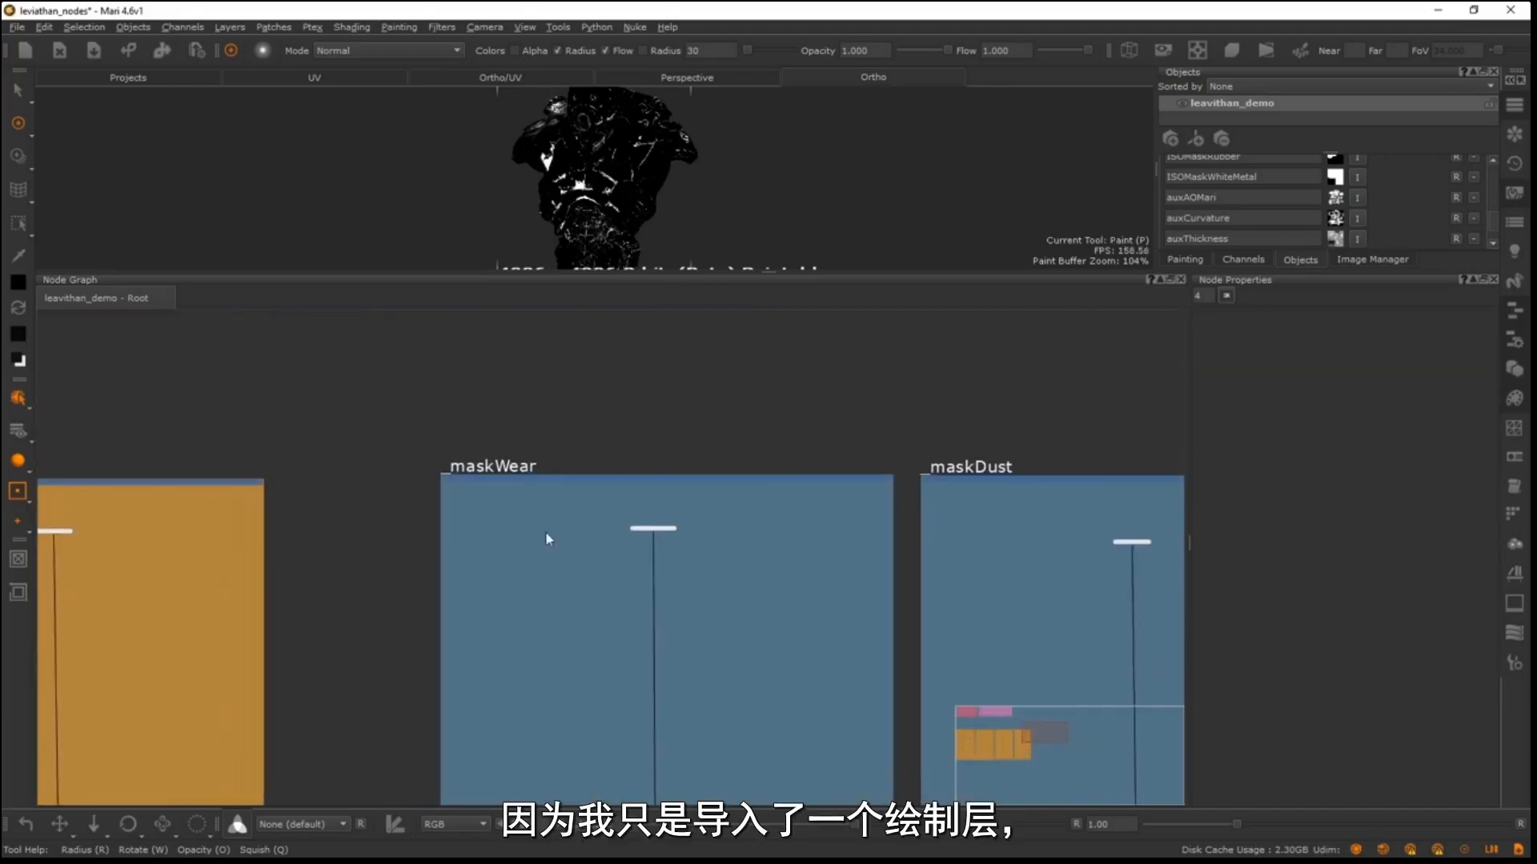
pyautogui.keyDown('alt'); pyautogui.moveTo(545, 530); pyautogui.dragTo(926, 529, button='right'); pyautogui.keyUp('alt')
pyautogui.moveTo(741, 516)
pyautogui.mouseDown()
pyautogui.moveTo(841, 494)
pyautogui.moveTo(738, 522)
pyautogui.moveTo(750, 526)
pyautogui.mouseUp()
pyautogui.keyDown('alt'); pyautogui.moveTo(918, 515); pyautogui.dragTo(392, 662, button='right'); pyautogui.keyUp('alt')
pyautogui.moveTo(614, 588); pyautogui.dragTo(711, 529, button='middle')
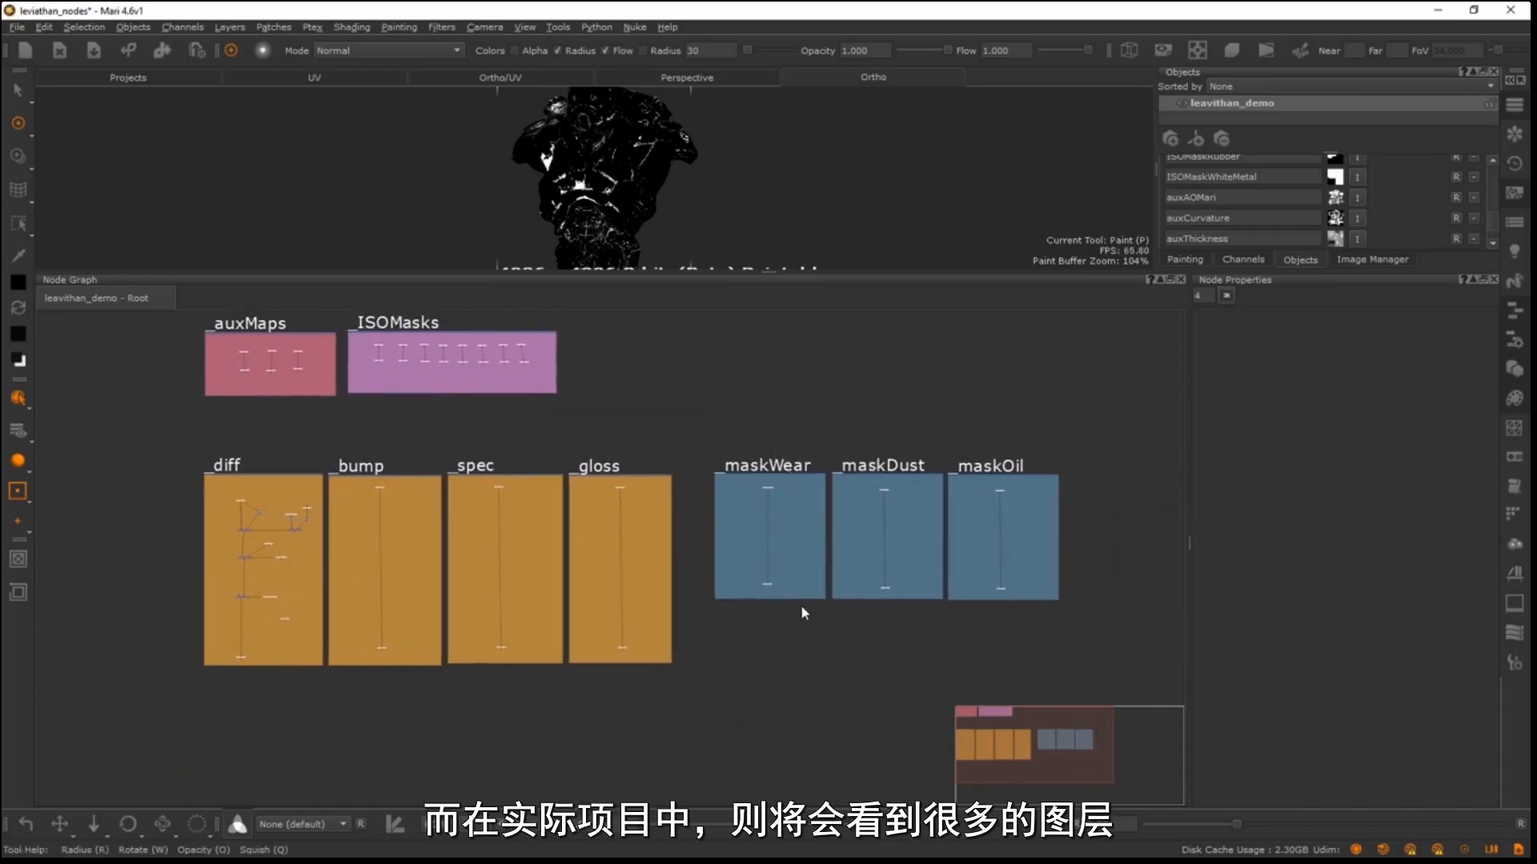
# - Review the backdrop layout across the auxiliary maps, main channels and the maskWear, maskDust and maskOil groups
pyautogui.moveTo(498, 467); pyautogui.dragTo(472, 525, button='middle')
pyautogui.keyDown('alt'); pyautogui.moveTo(472, 525); pyautogui.dragTo(627, 504, button='right'); pyautogui.keyUp('alt')
pyautogui.moveTo(628, 504); pyautogui.dragTo(569, 433, button='middle')
pyautogui.keyDown('alt'); pyautogui.moveTo(568, 433); pyautogui.dragTo(723, 473, button='right'); pyautogui.keyUp('alt')
pyautogui.moveTo(723, 472); pyautogui.dragTo(596, 425, button='middle')
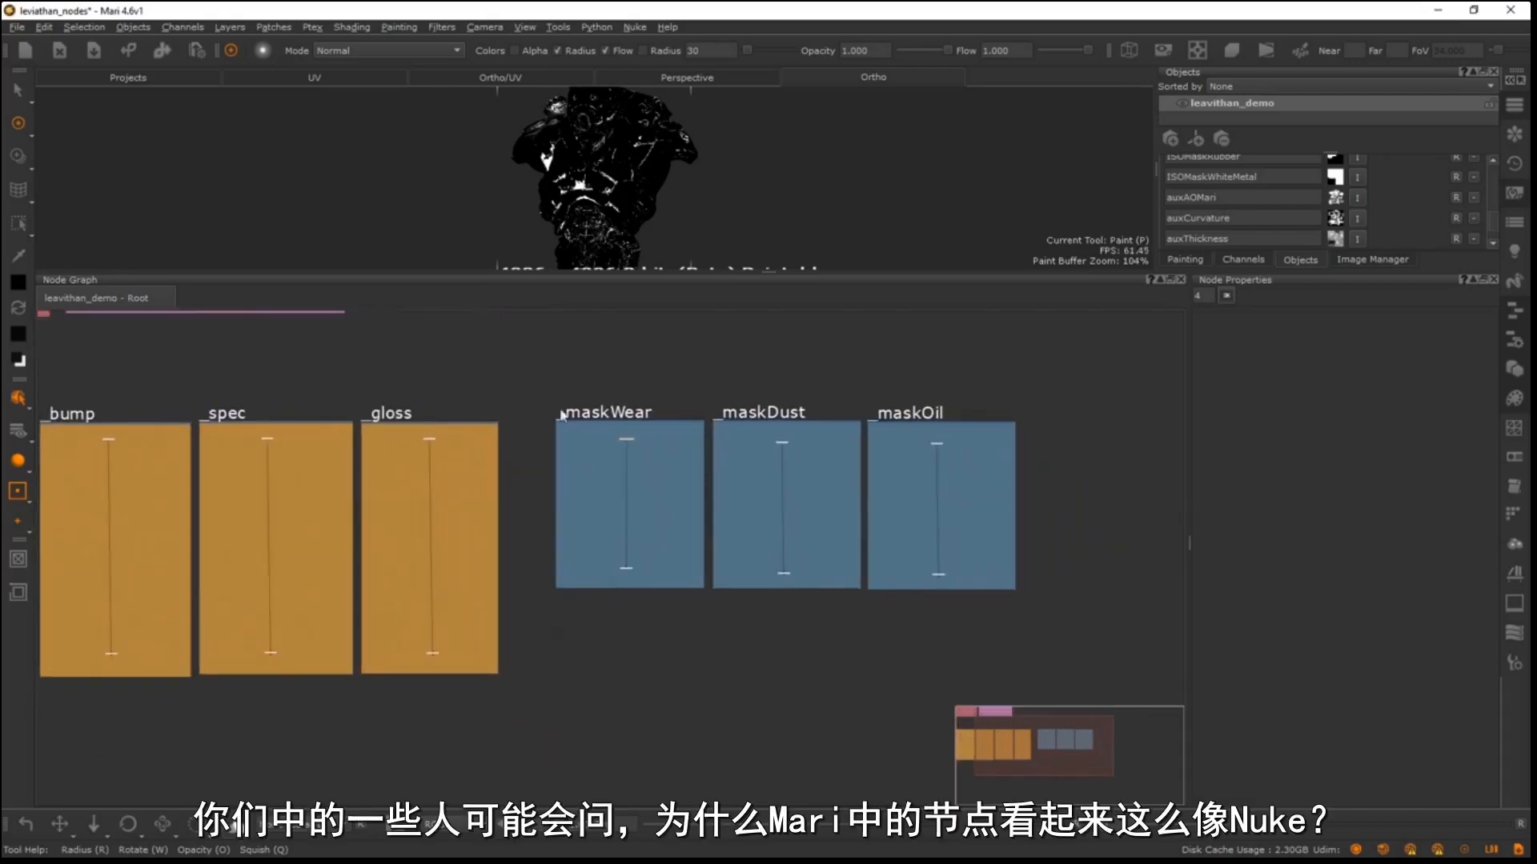
pyautogui.keyDown('alt'); pyautogui.moveTo(595, 425); pyautogui.dragTo(649, 405, button='right'); pyautogui.keyUp('alt')
pyautogui.moveTo(544, 431); pyautogui.dragTo(438, 441, button='middle')
pyautogui.keyDown('alt'); pyautogui.moveTo(437, 441); pyautogui.dragTo(800, 353, button='right'); pyautogui.keyUp('alt')
pyautogui.moveTo(1069, 376); pyautogui.dragTo(601, 431, button='middle')
pyautogui.keyDown('alt'); pyautogui.moveTo(601, 430); pyautogui.dragTo(216, 518, button='right'); pyautogui.keyUp('alt')
pyautogui.moveTo(163, 487); pyautogui.dragTo(526, 460, button='middle')
pyautogui.keyDown('alt'); pyautogui.moveTo(525, 460); pyautogui.dragTo(402, 532, button='right'); pyautogui.keyUp('alt')
pyautogui.moveTo(402, 531); pyautogui.dragTo(417, 617, button='middle')
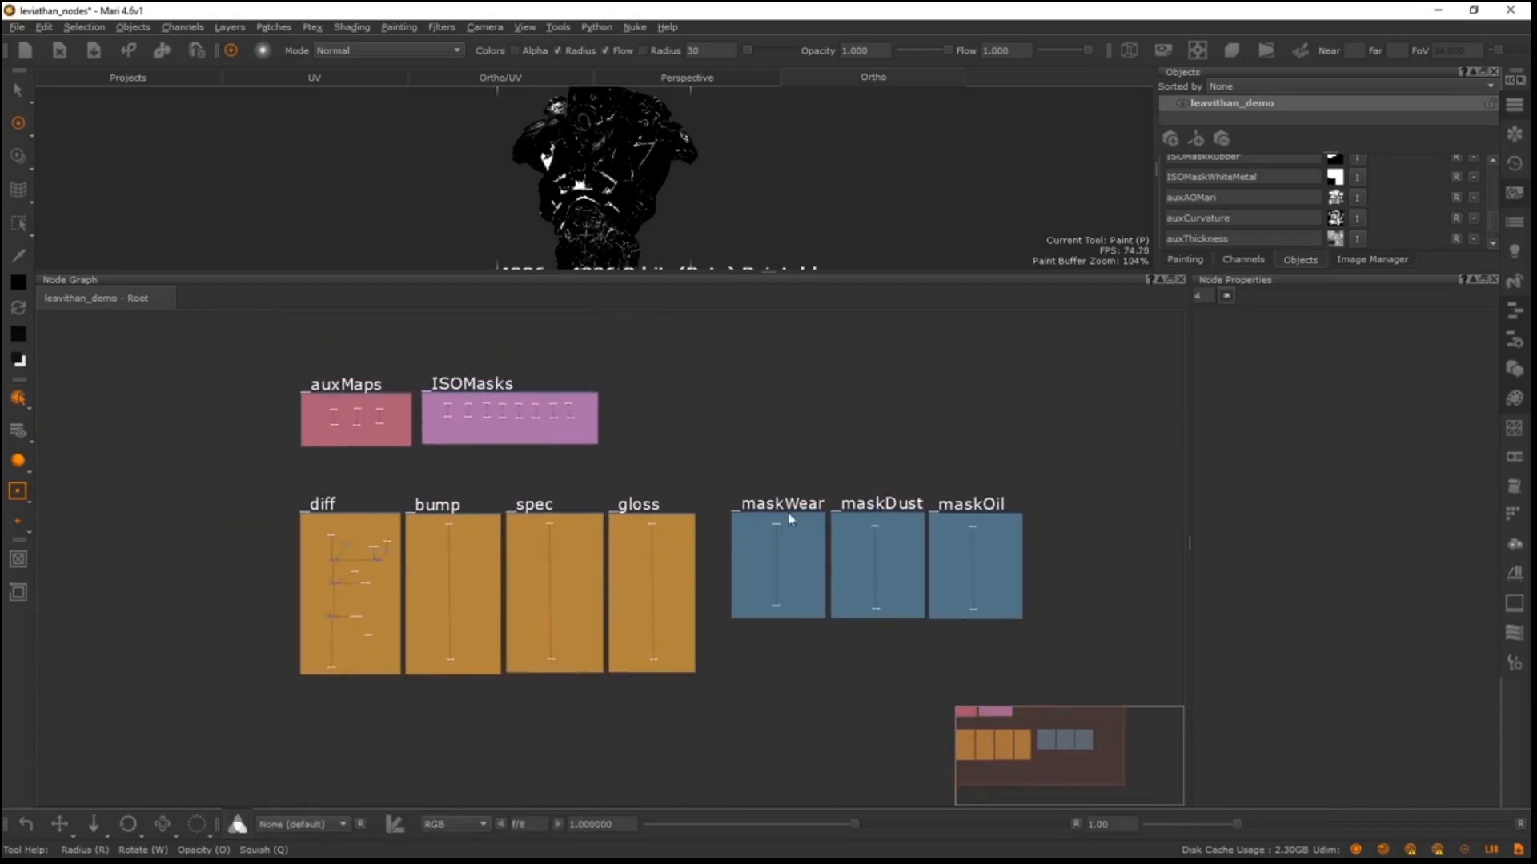
# - Examine the vertically wired maskWear Channel Input node up close and compare it with the overall layout of the graph
pyautogui.click(741, 511)
pyautogui.press('f')
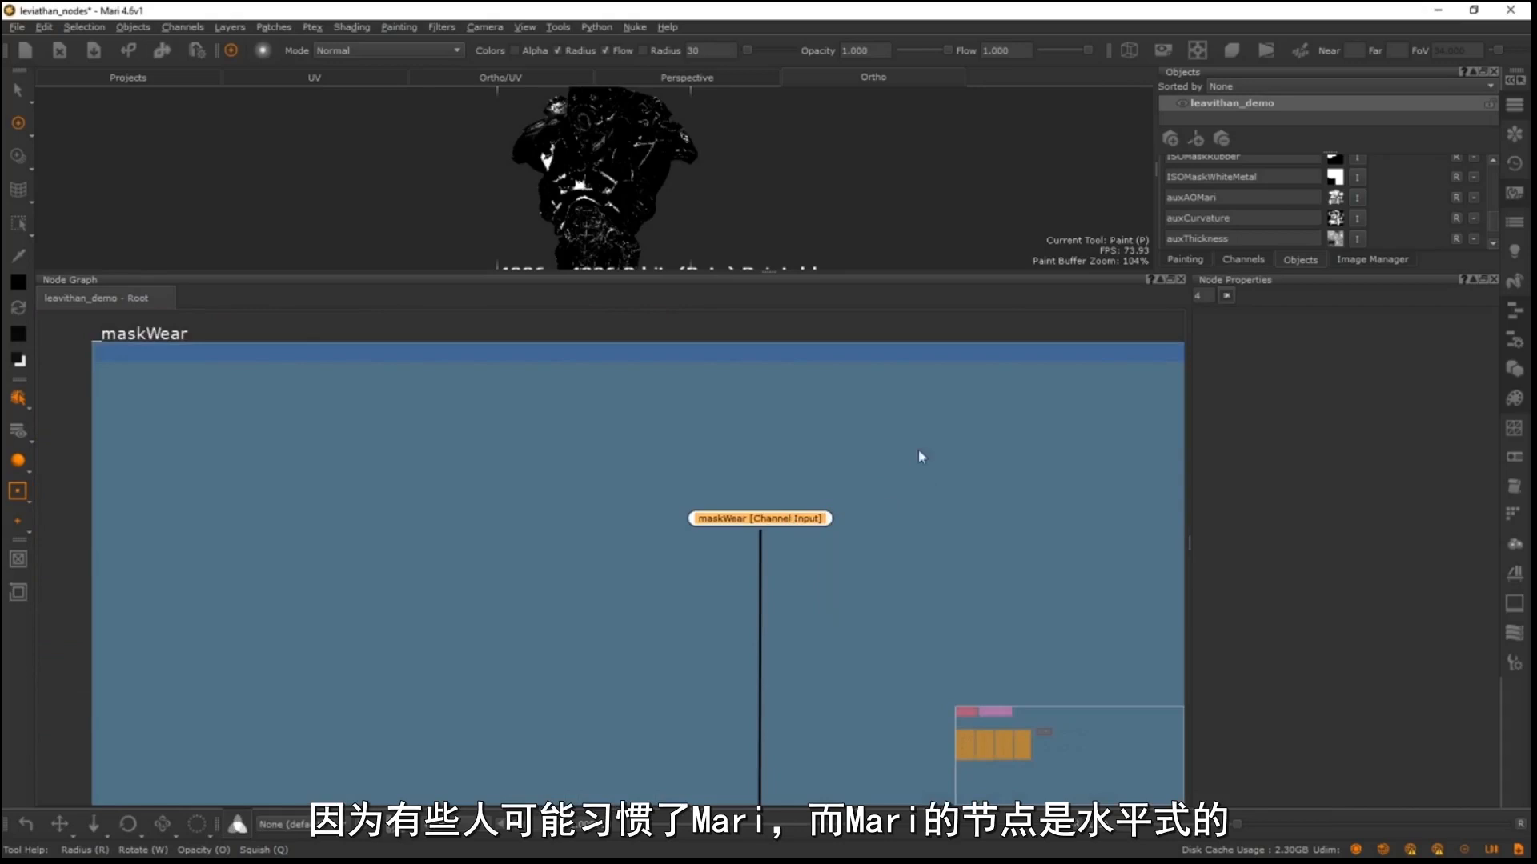
pyautogui.moveTo(766, 394); pyautogui.dragTo(779, 406, button='middle')
pyautogui.keyDown('alt'); pyautogui.moveTo(576, 439); pyautogui.dragTo(254, 607, button='right'); pyautogui.keyUp('alt')
pyautogui.moveTo(411, 545); pyautogui.dragTo(309, 584, button='middle')
pyautogui.scroll(-5, 645, 502)
pyautogui.moveTo(648, 509); pyautogui.dragTo(693, 483, button='middle')
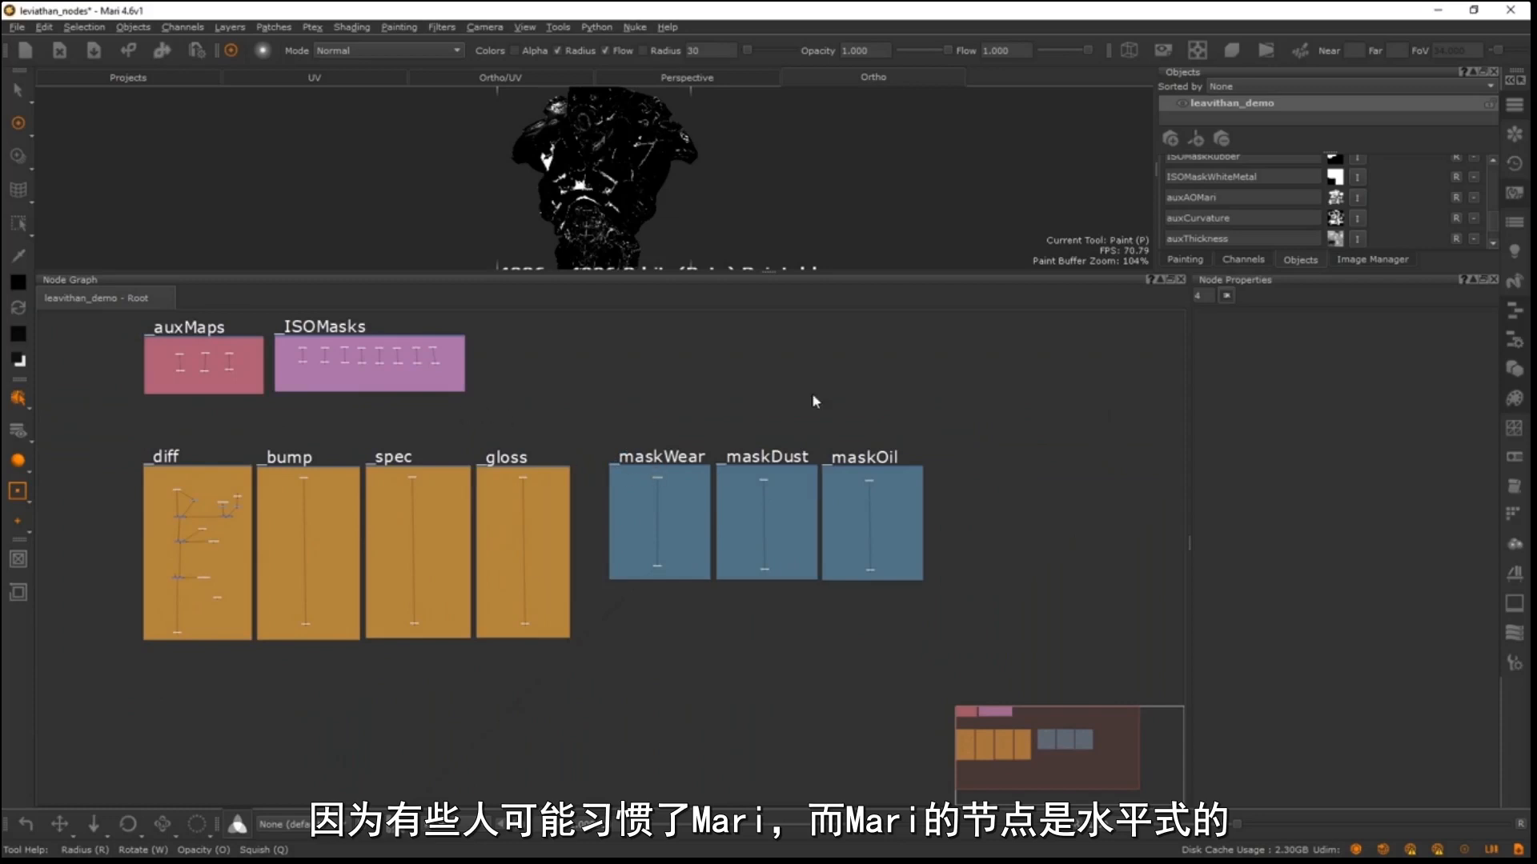
pyautogui.scroll(5, 640, 456)
pyautogui.scroll(3, 853, 485)
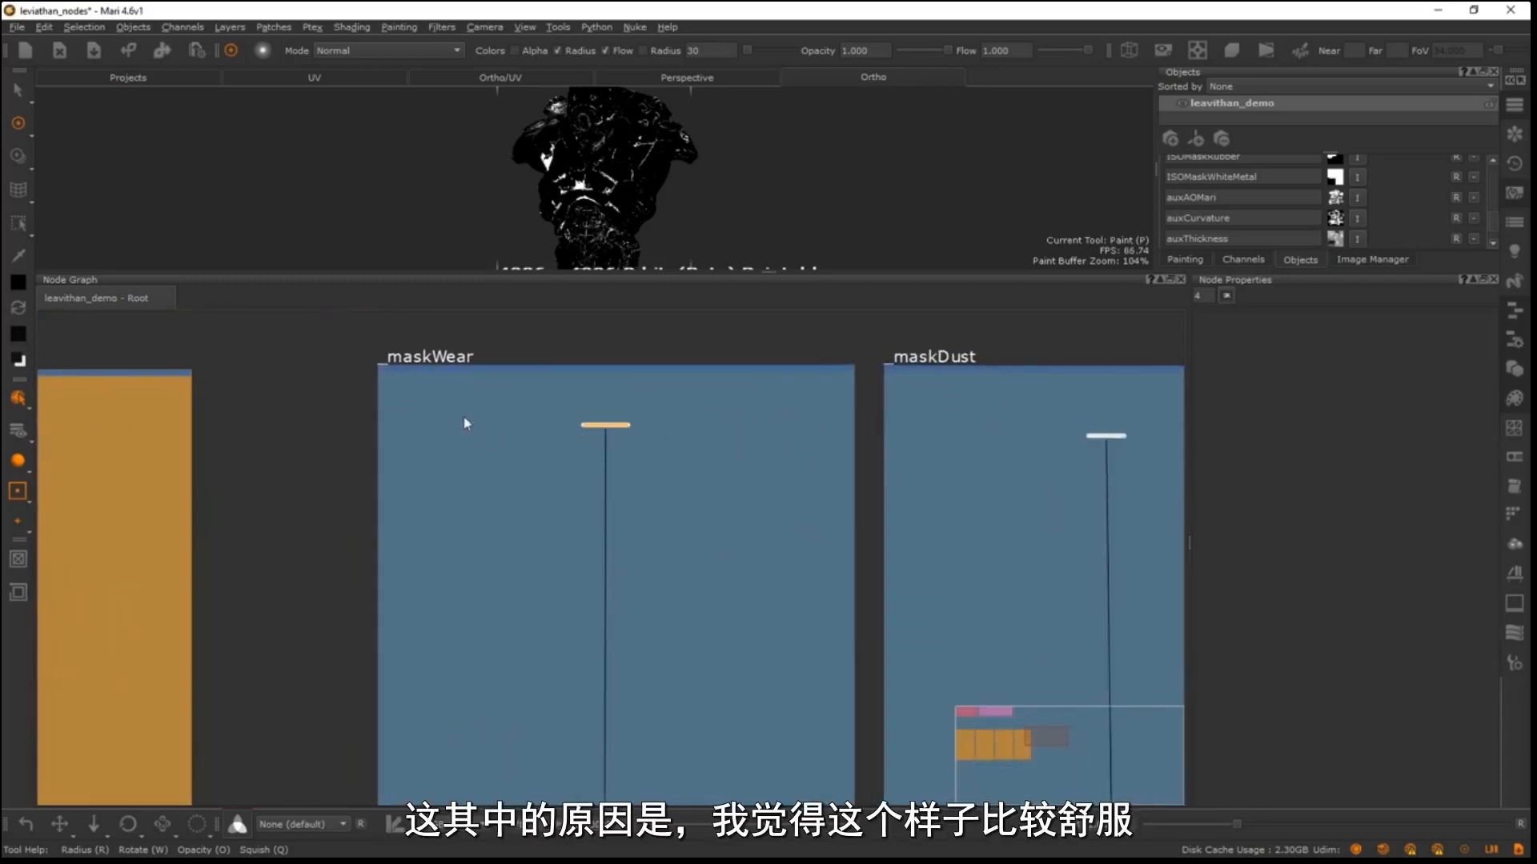
pyautogui.scroll(-8, 612, 416)
pyautogui.scroll(-2, 398, 446)
pyautogui.moveTo(476, 485); pyautogui.dragTo(924, 509, button='middle')
pyautogui.scroll(-1, 521, 477)
pyautogui.moveTo(520, 477); pyautogui.dragTo(395, 515, button='middle')
# - Switch the maskWear Channel Input node to the horizontal port layout
pyautogui.moveTo(908, 507); pyautogui.dragTo(805, 485)
pyautogui.press('f')
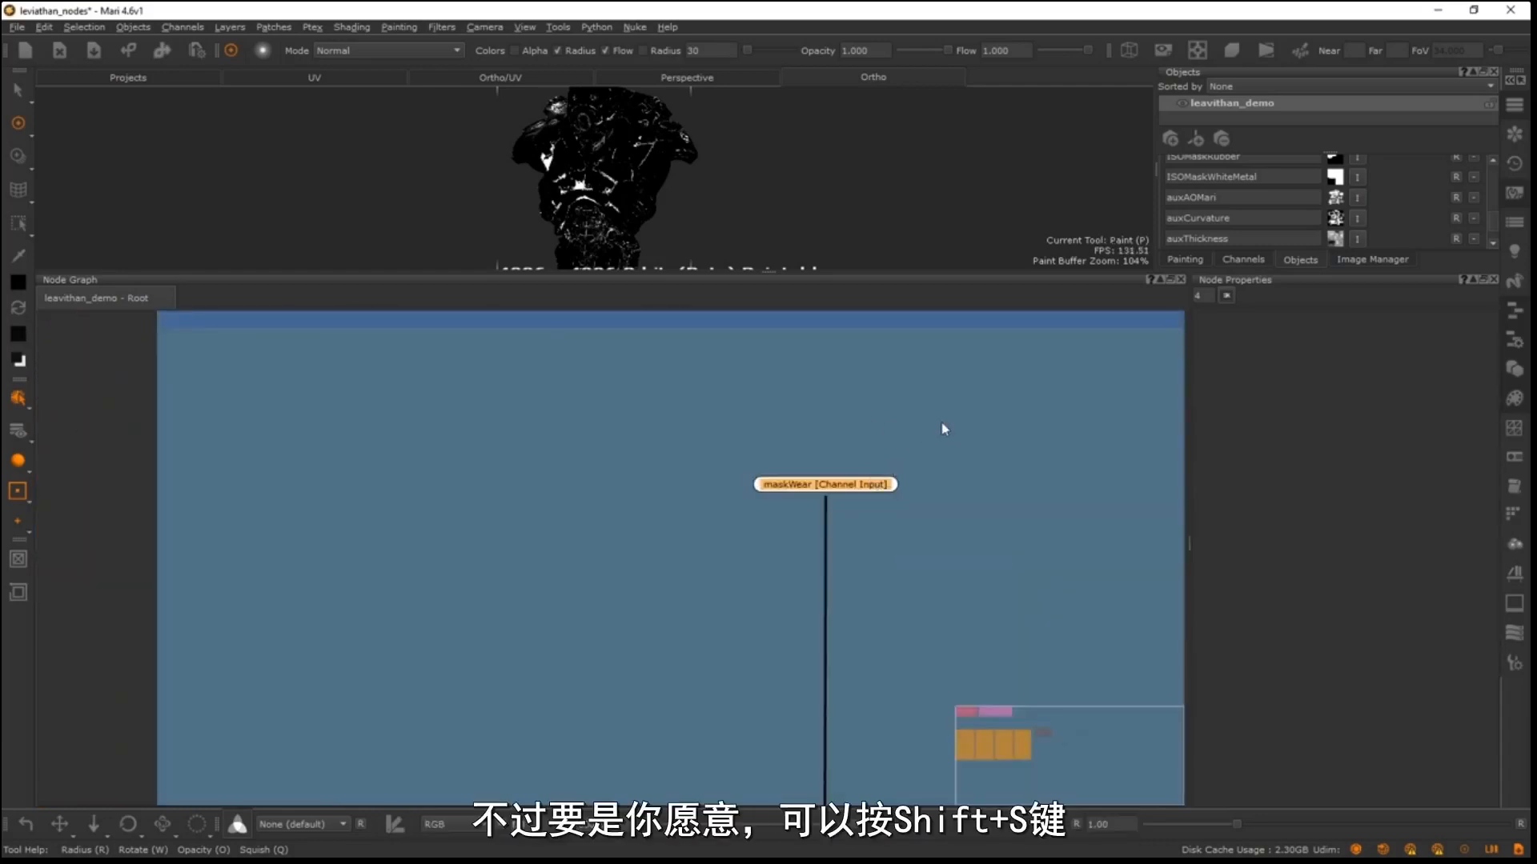
pyautogui.click(868, 490)
pyautogui.moveTo(895, 472)
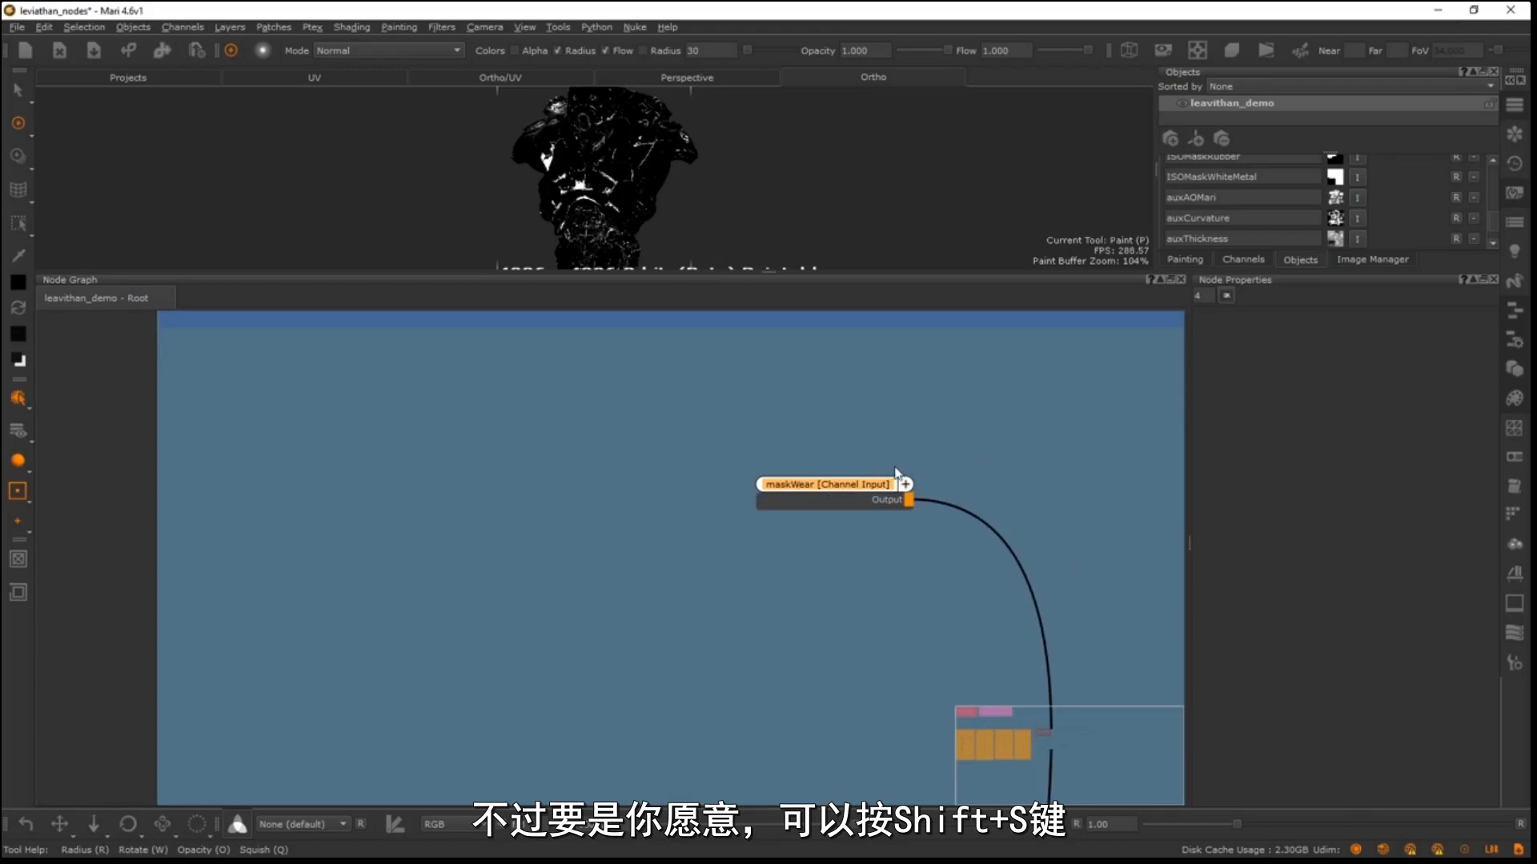
# - Place the maskWear group's end node beside its Channel Input node in a horizontal layout
pyautogui.scroll(-7, 897, 464)
pyautogui.moveTo(734, 539); pyautogui.dragTo(594, 397, button='middle')
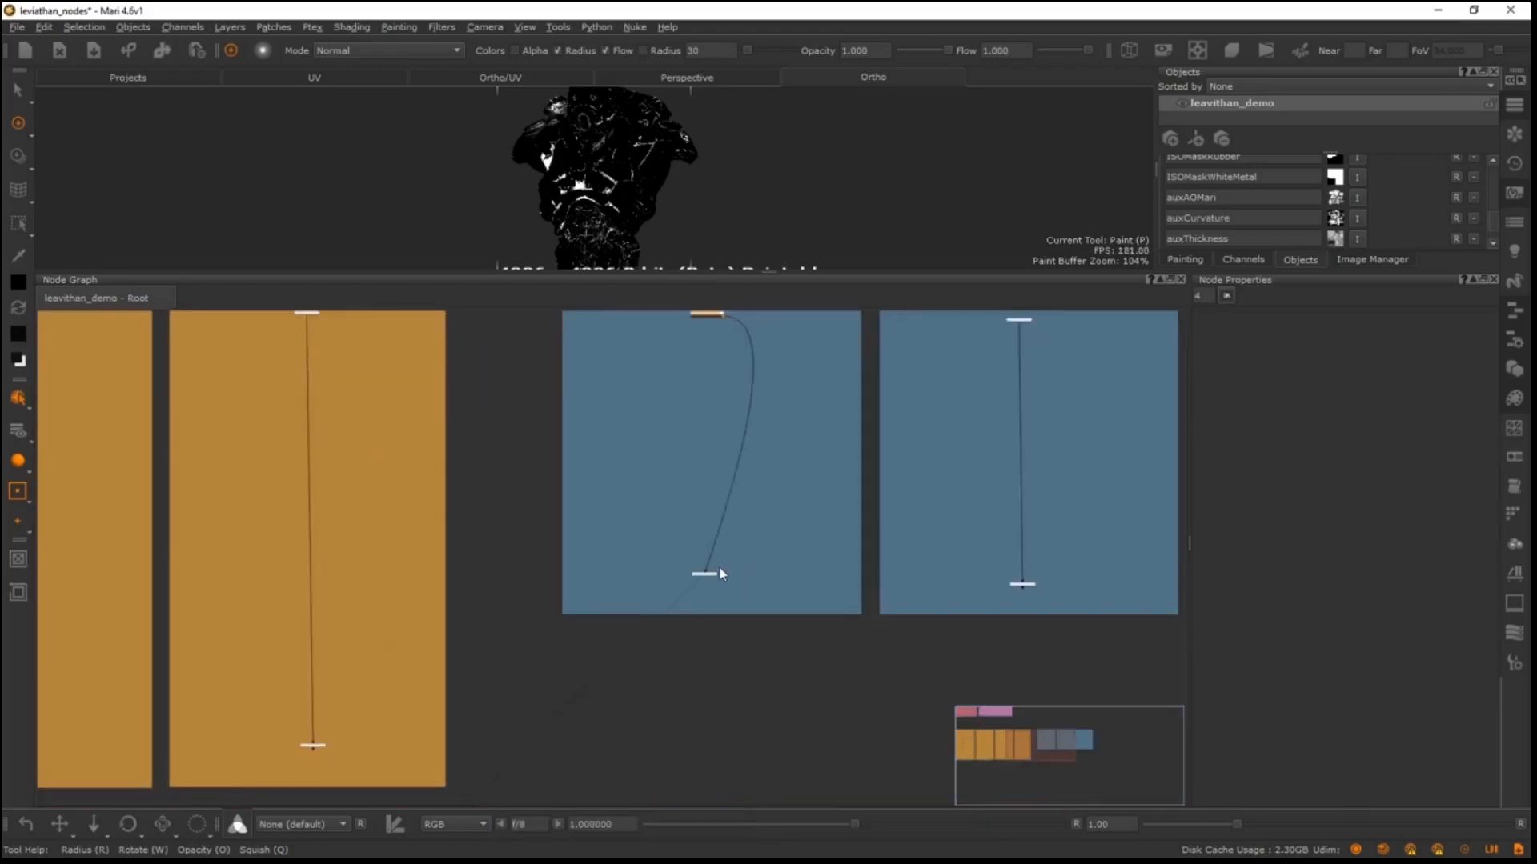
pyautogui.moveTo(719, 566); pyautogui.dragTo(744, 640, button='middle')
pyautogui.press('s')
pyautogui.moveTo(728, 660); pyautogui.dragTo(773, 510)
pyautogui.moveTo(780, 455); pyautogui.dragTo(804, 398)
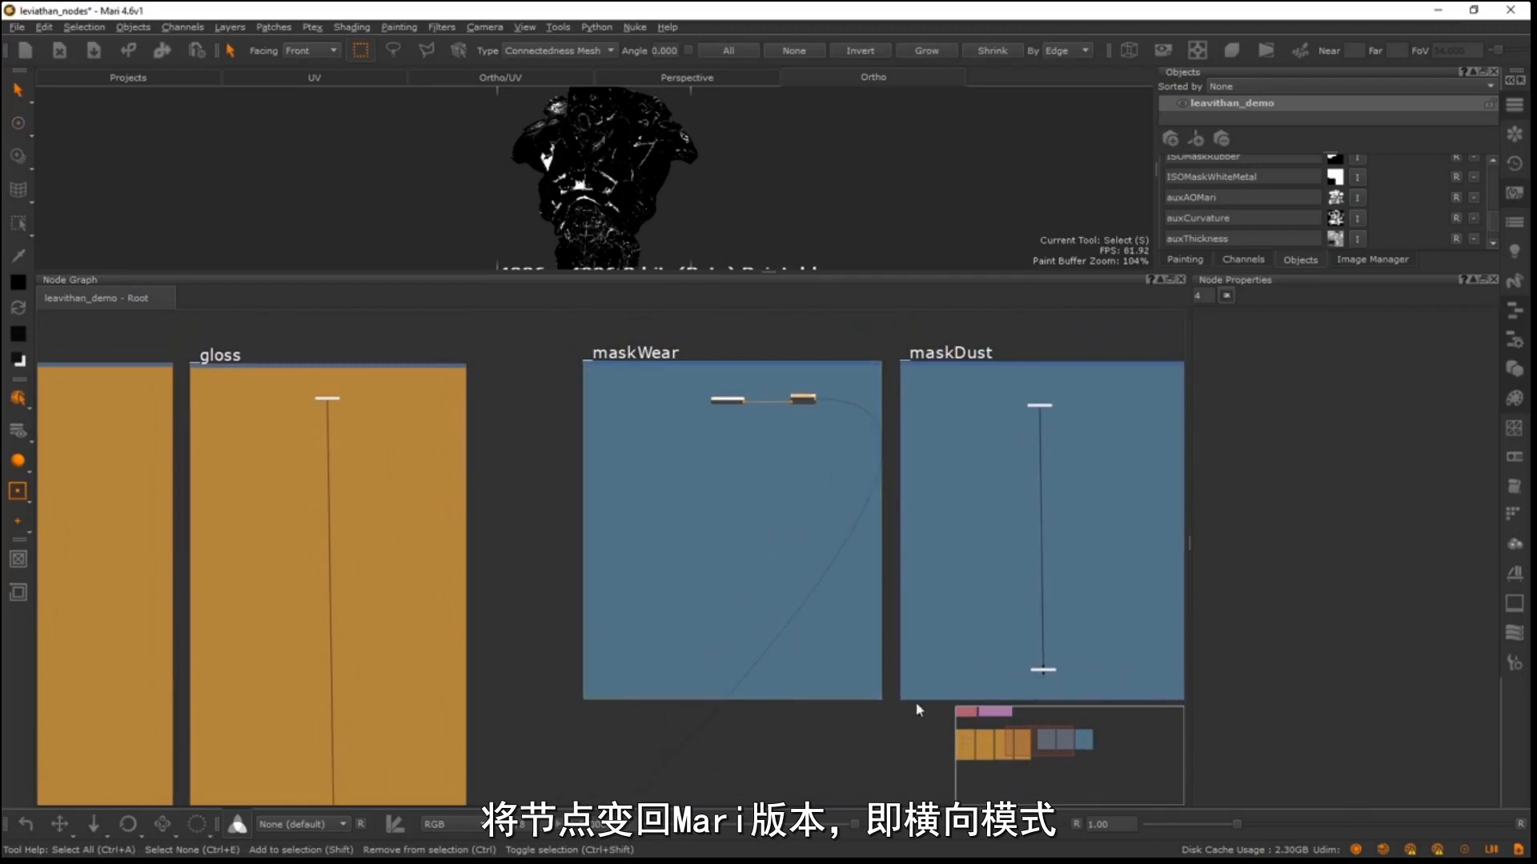
# - Shrink the maskWear backdrop to a low strip around its two horizontal nodes and adjust the nodes' placement inside it
pyautogui.moveTo(883, 702); pyautogui.dragTo(868, 425)
pyautogui.moveTo(718, 364); pyautogui.dragTo(694, 379)
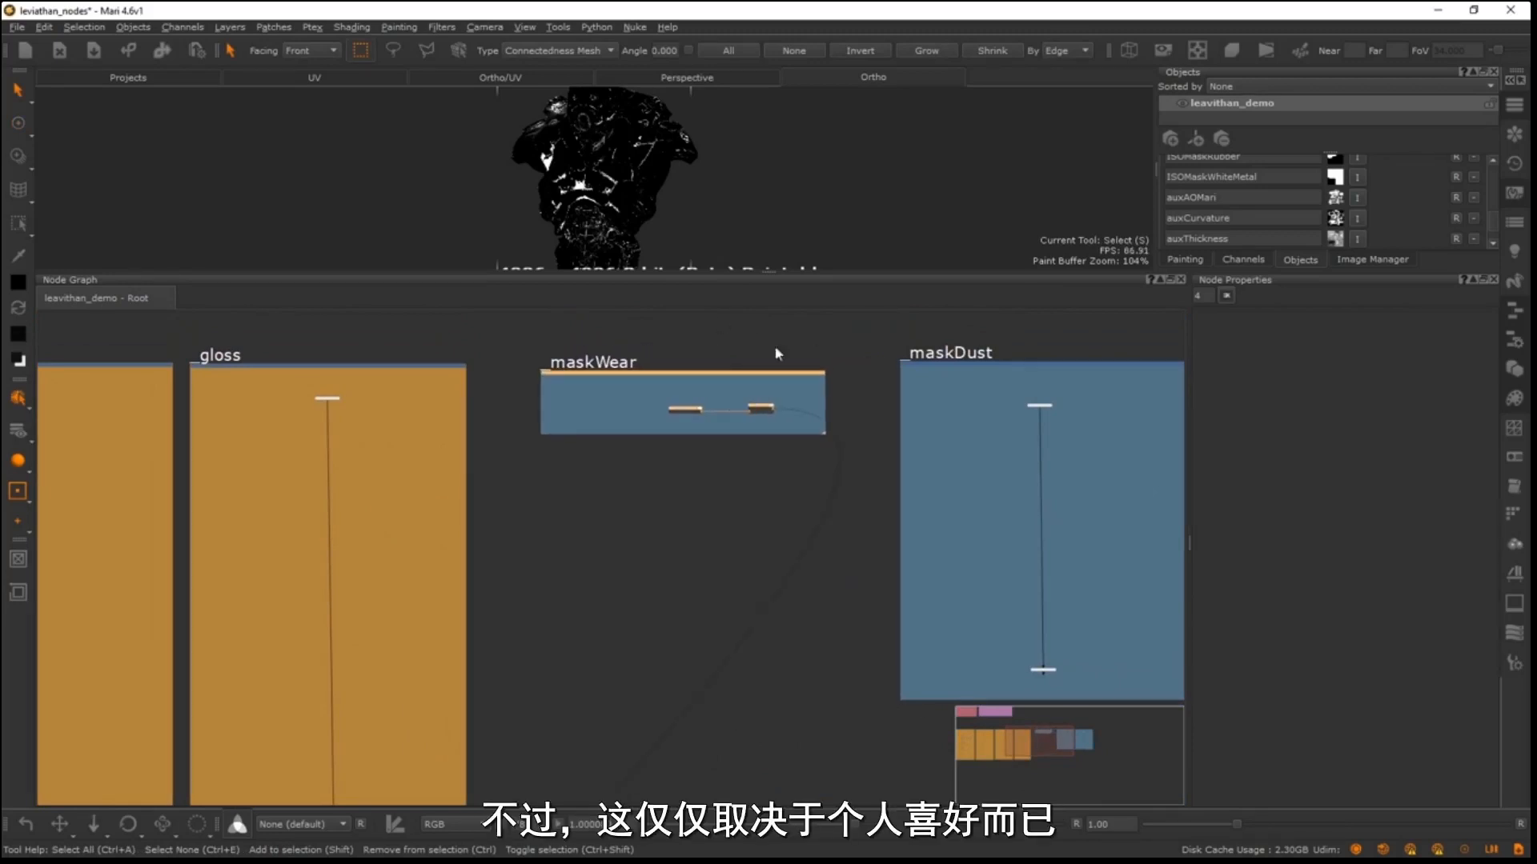
pyautogui.moveTo(754, 425)
pyautogui.mouseDown()
pyautogui.moveTo(686, 402)
pyautogui.moveTo(741, 413)
pyautogui.mouseUp()
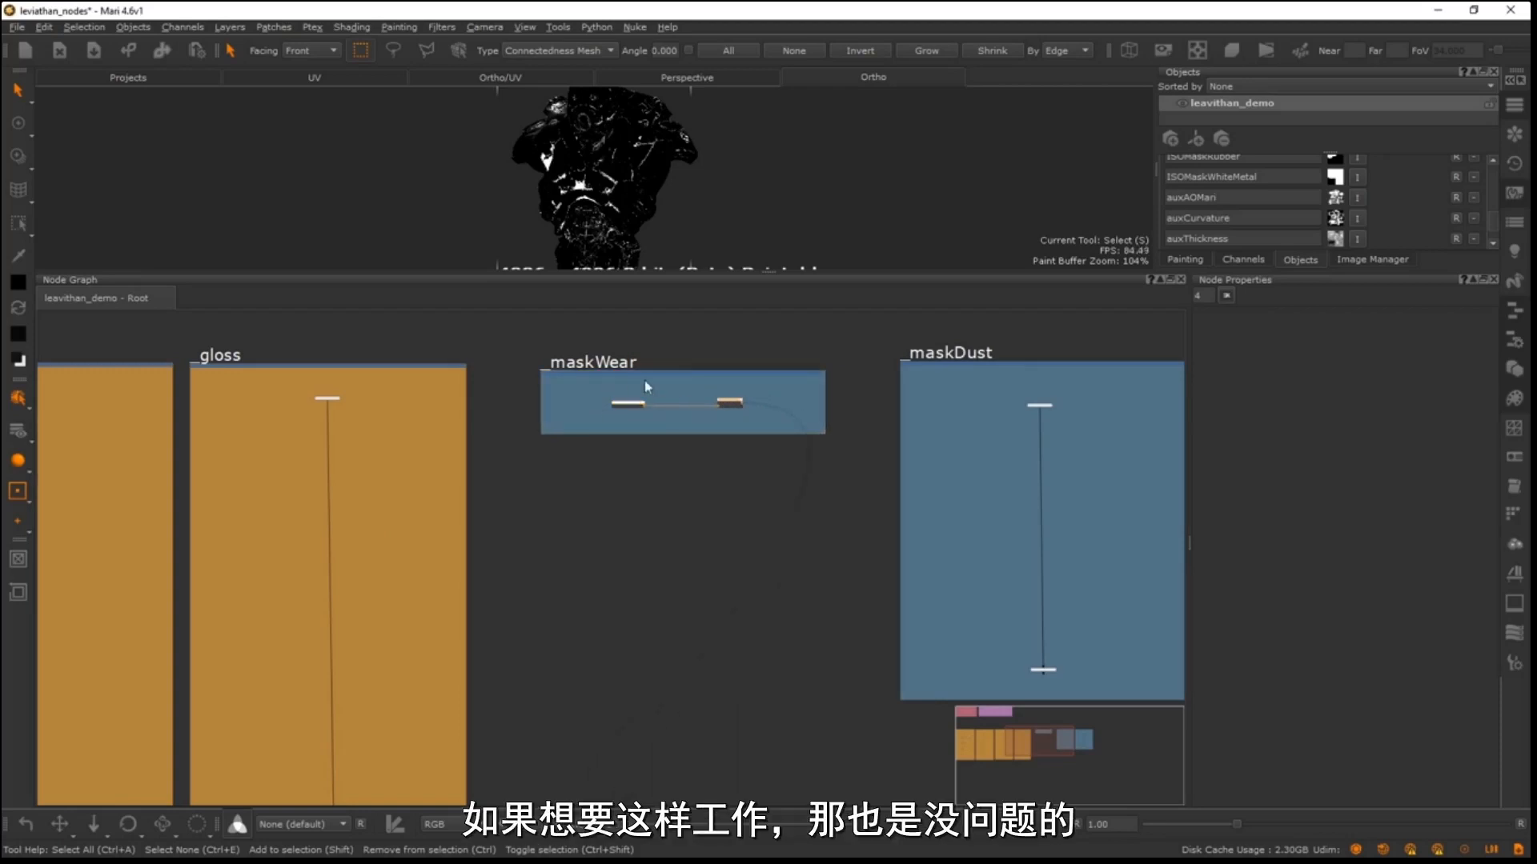
pyautogui.scroll(3, 668, 378)
pyautogui.moveTo(1160, 421); pyautogui.dragTo(789, 425, button='middle')
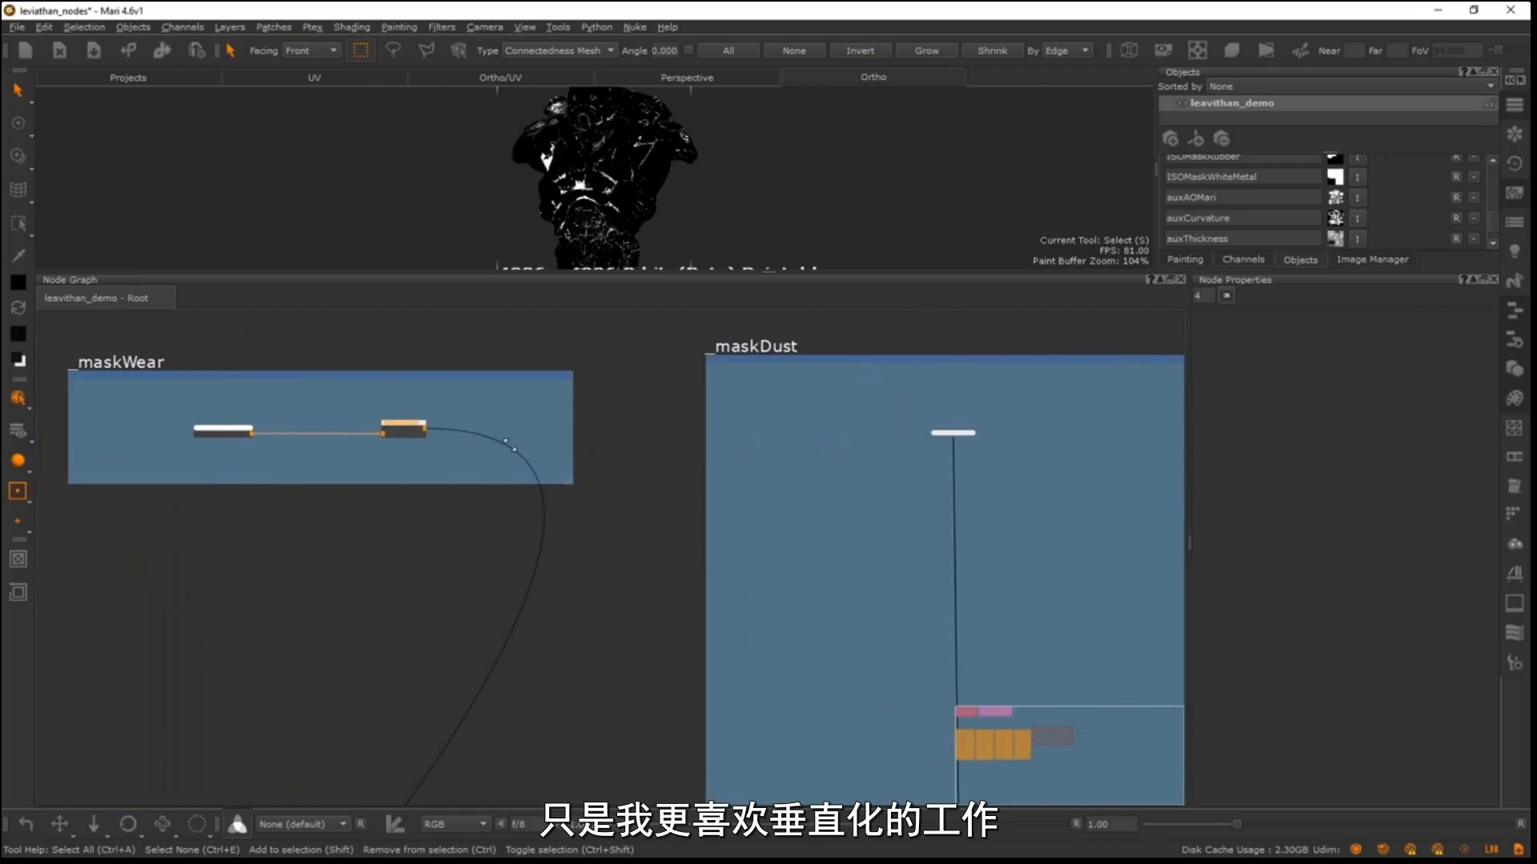
pyautogui.scroll(-4, 767, 445)
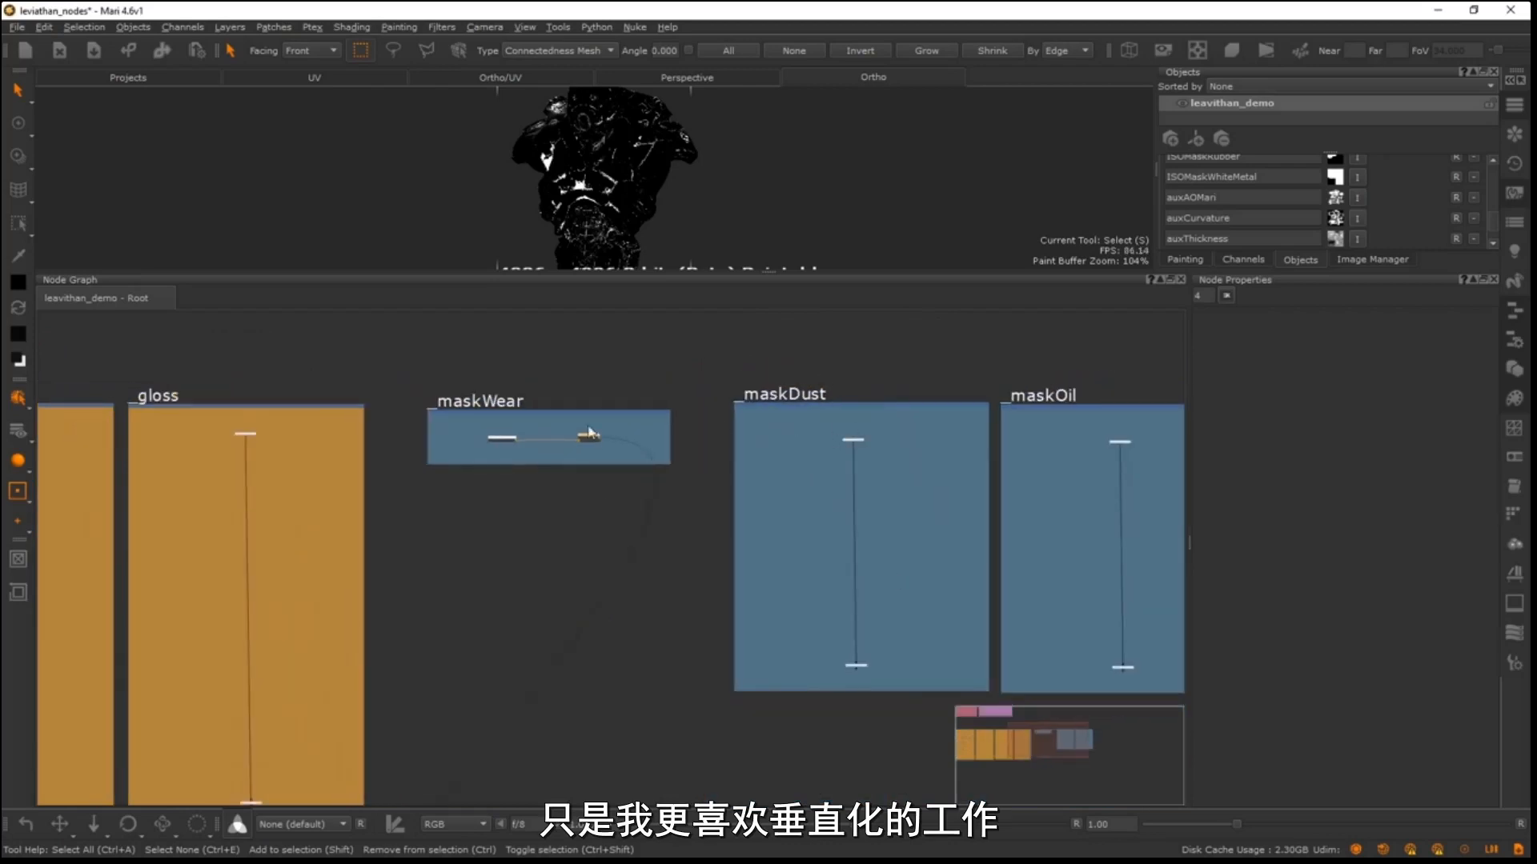
pyautogui.moveTo(506, 437); pyautogui.dragTo(790, 414, button='middle')
pyautogui.scroll(2, 761, 476)
# - Create a Channel node with the default settings below the maskWear backdrop
pyautogui.press('Tab')
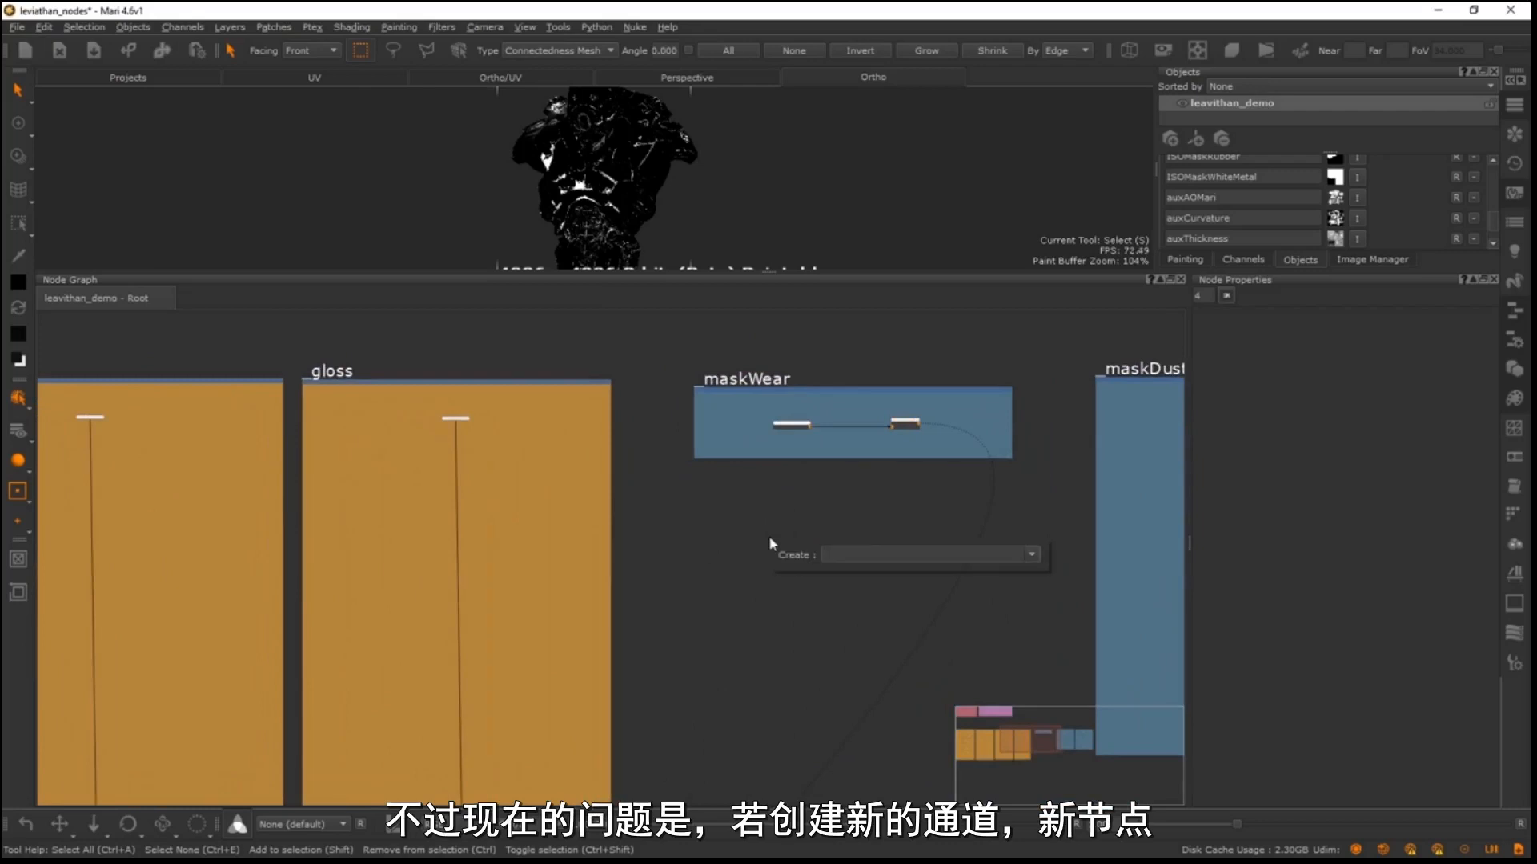
pyautogui.write('chann')
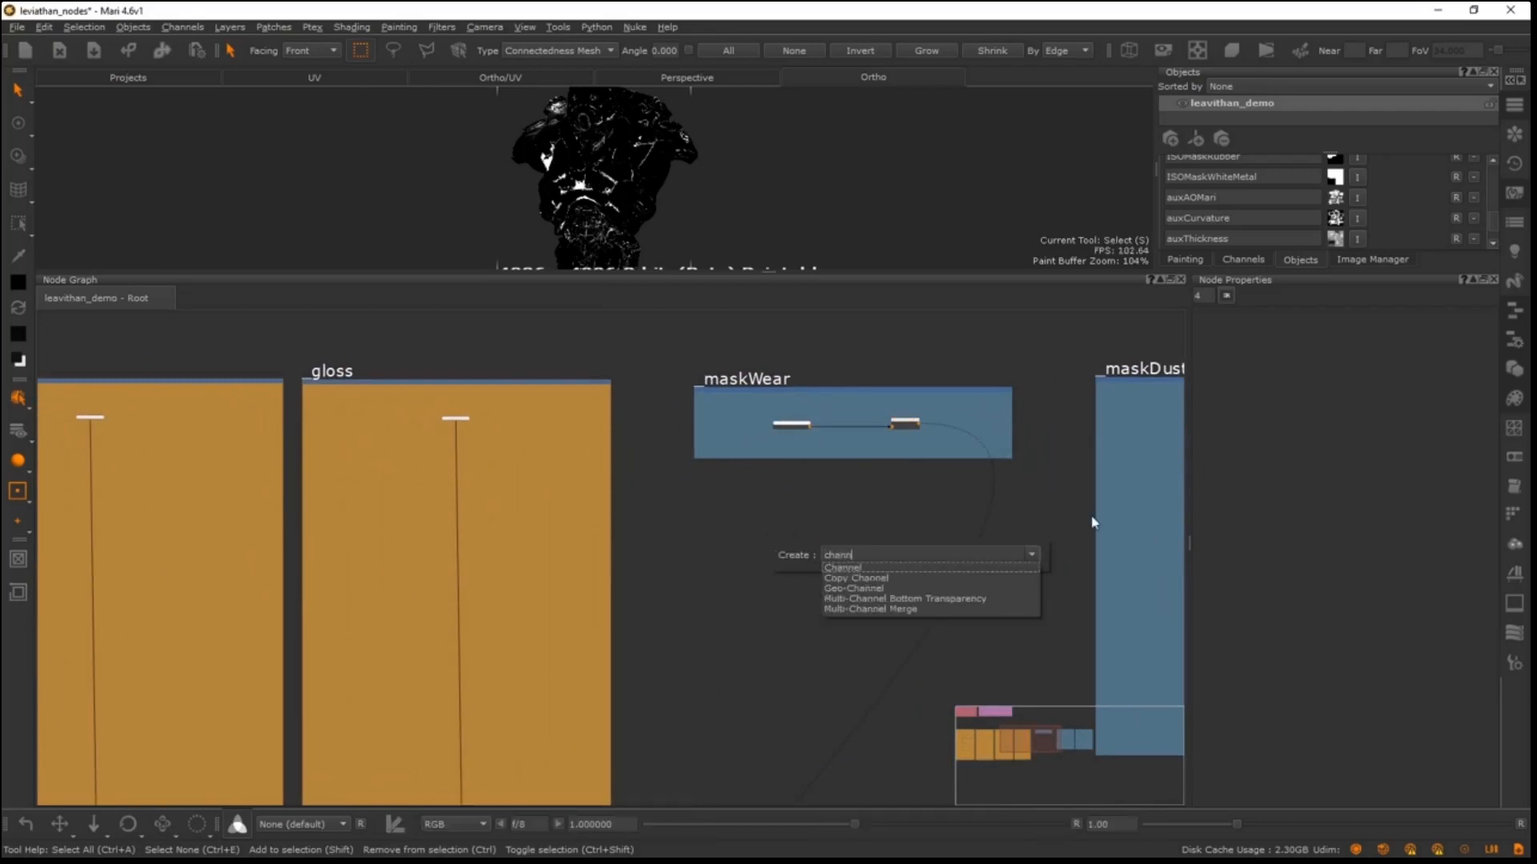
pyautogui.press('Return')
pyautogui.click(733, 529)
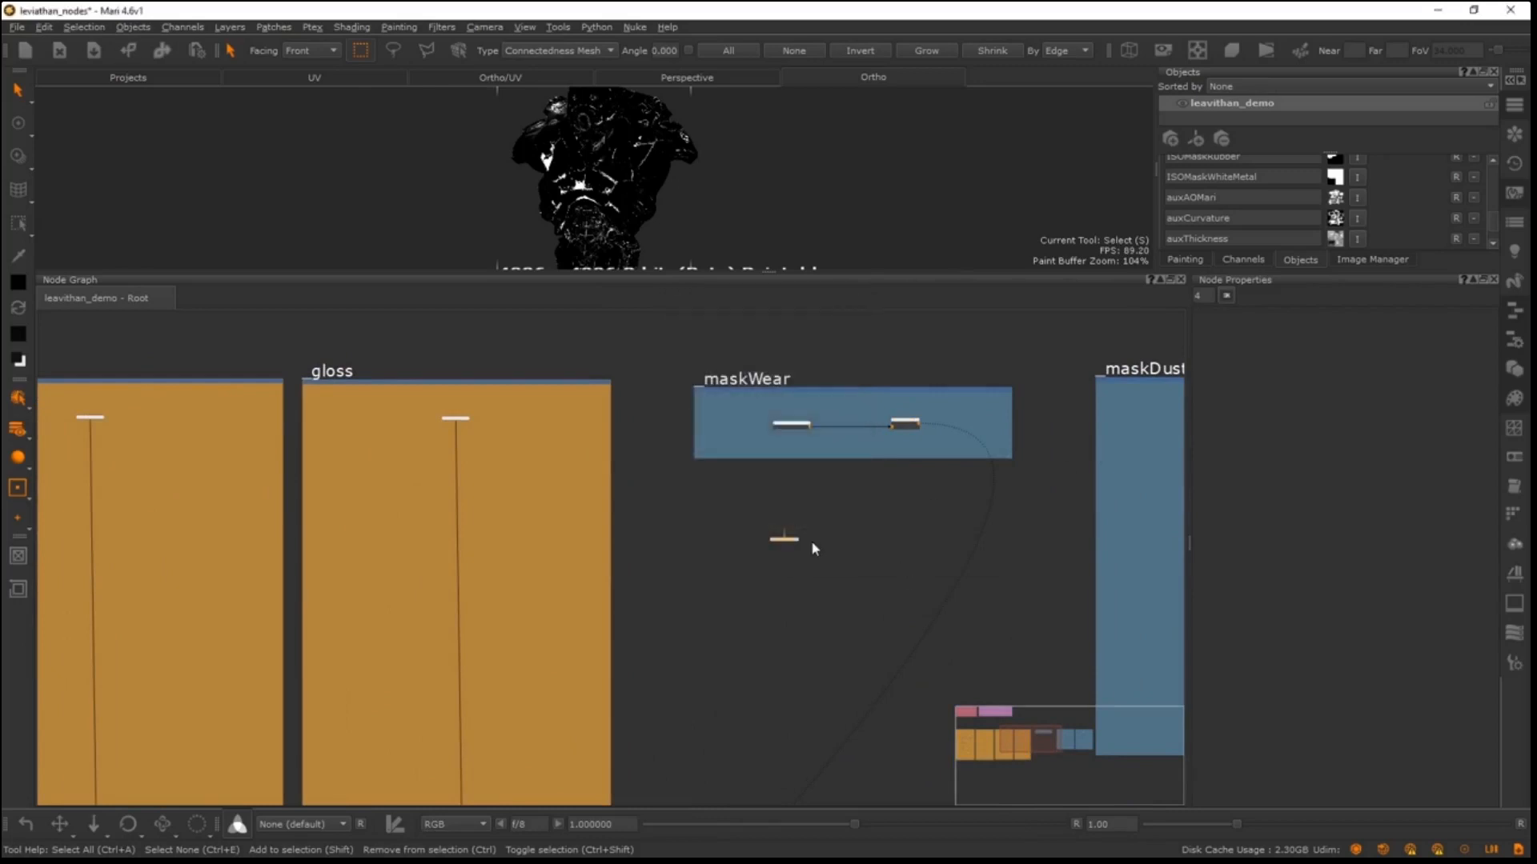
pyautogui.scroll(5, 652, 544)
pyautogui.click(694, 537)
# - Try Show Port List (Horizontal) as the Default Port Display in the Node Graph preferences and cancel the preferences
pyautogui.click(43, 28)
pyautogui.click(62, 78)
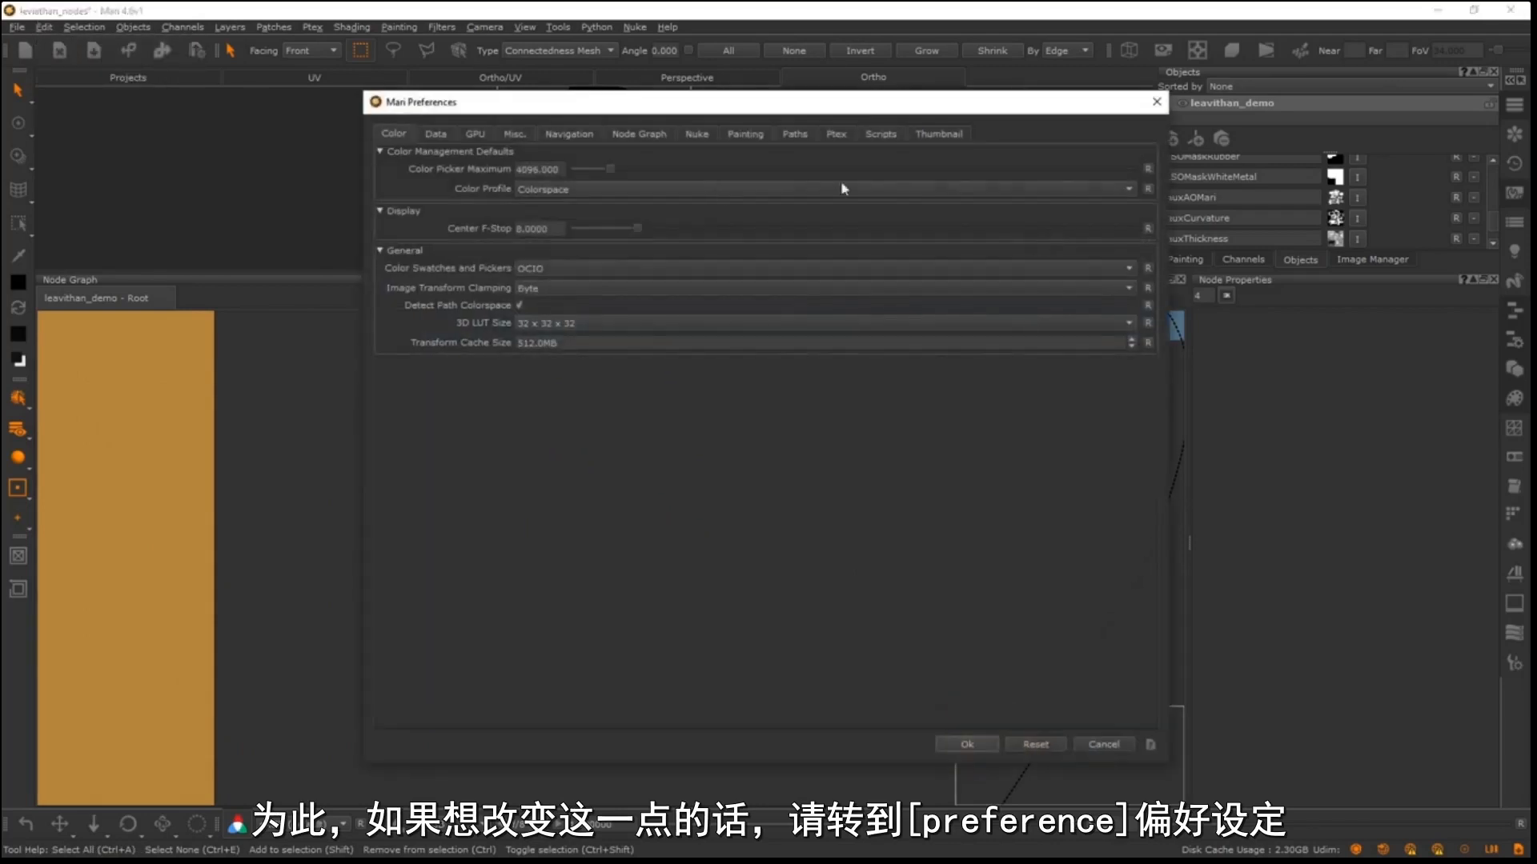
pyautogui.scroll(-8, 665, 133)
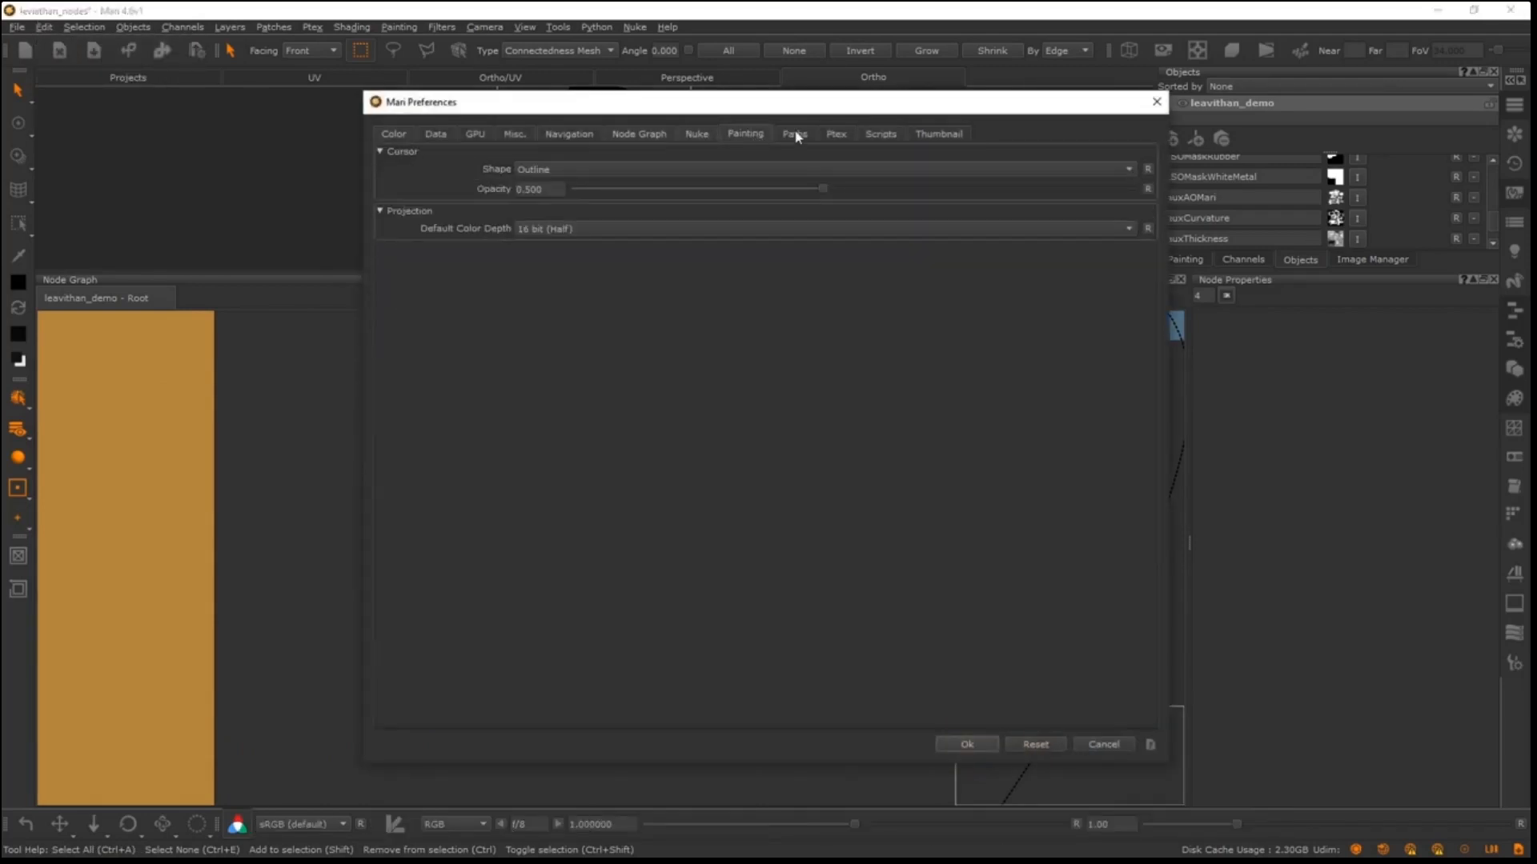
pyautogui.click(638, 133)
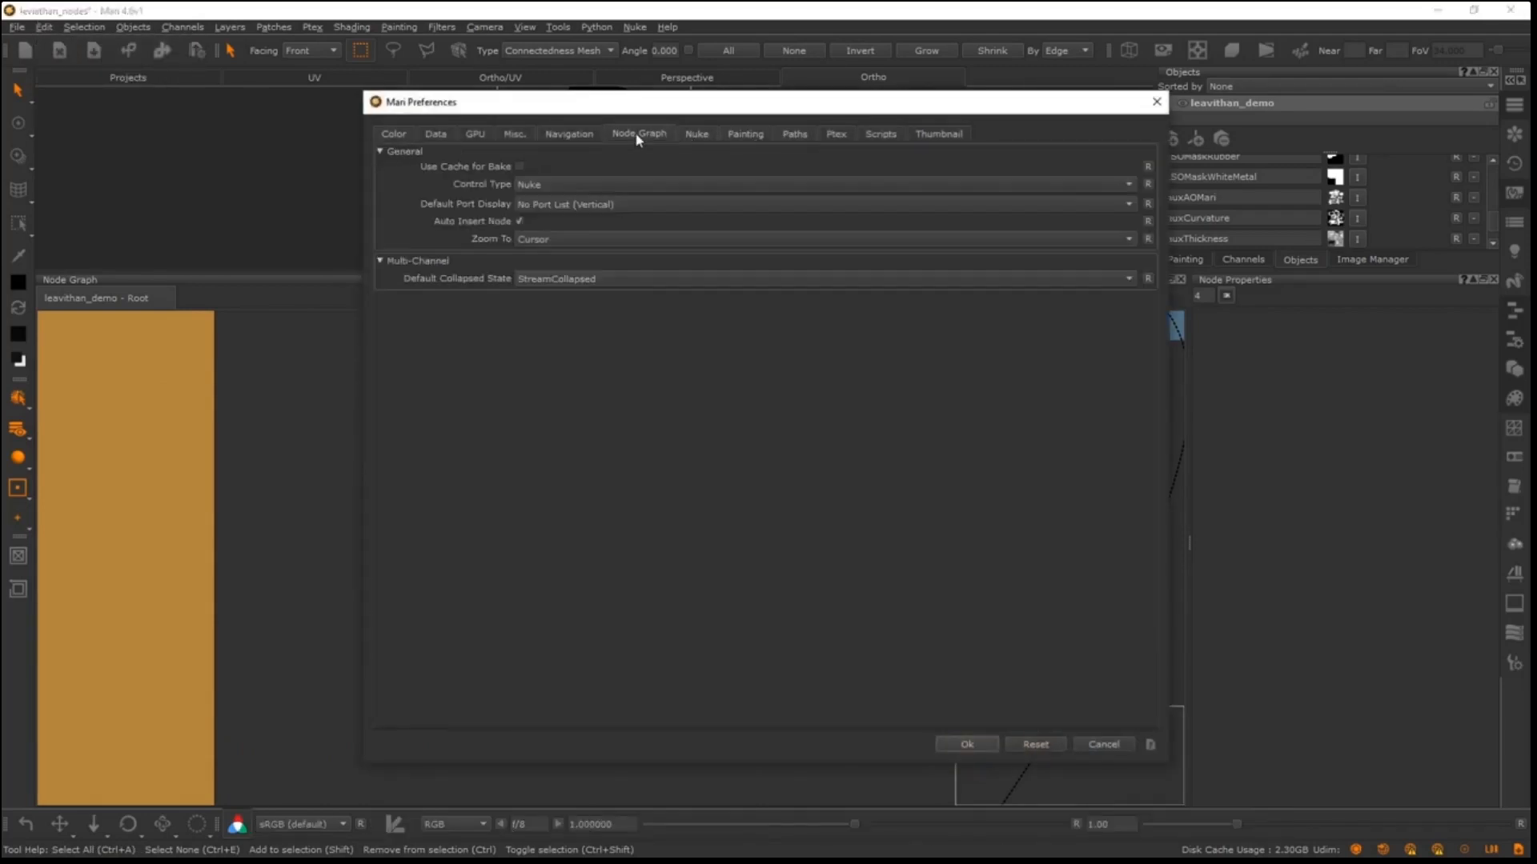
pyautogui.click(550, 206)
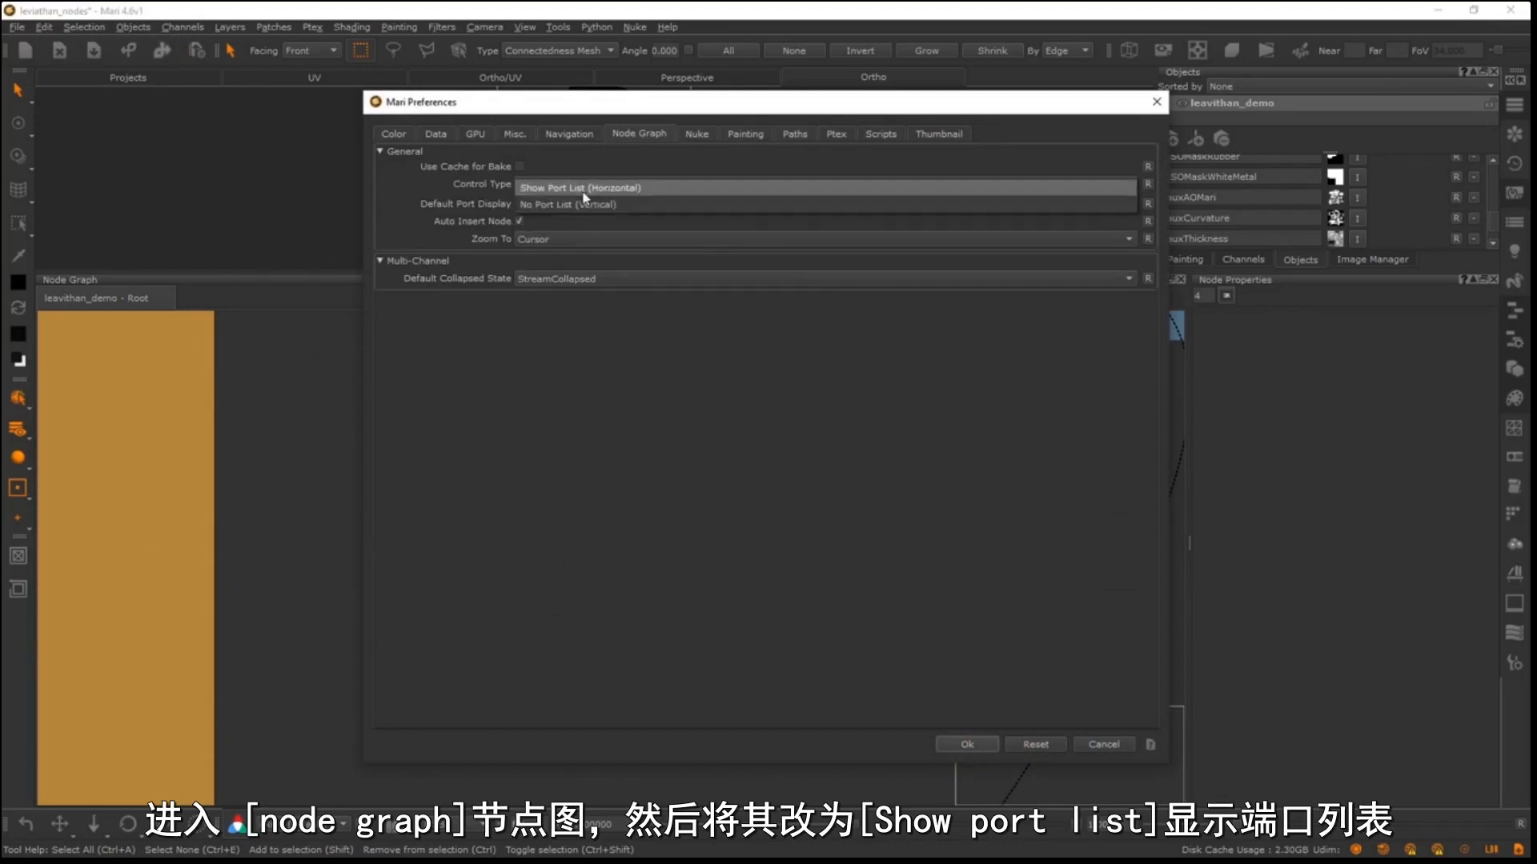
pyautogui.click(584, 191)
pyautogui.click(1106, 745)
# - Delete the new Channel node below the maskWear backdrop
pyautogui.moveTo(765, 540); pyautogui.dragTo(485, 488)
pyautogui.press('Delete')
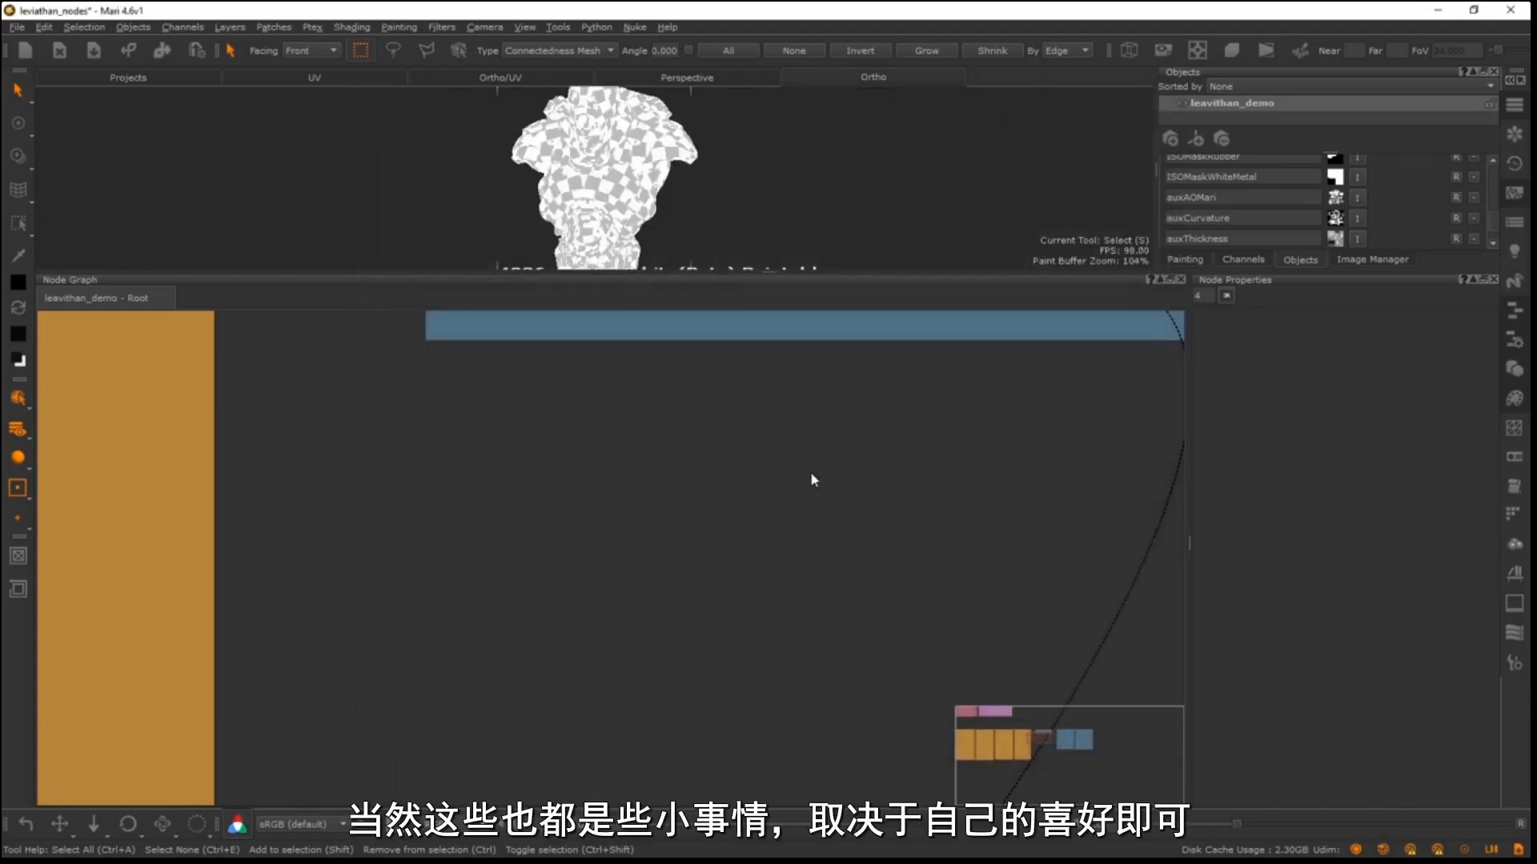
pyautogui.scroll(-8, 810, 474)
# - Examine the node network inside the diff backdrop
pyautogui.moveTo(467, 537); pyautogui.dragTo(519, 530, button='middle')
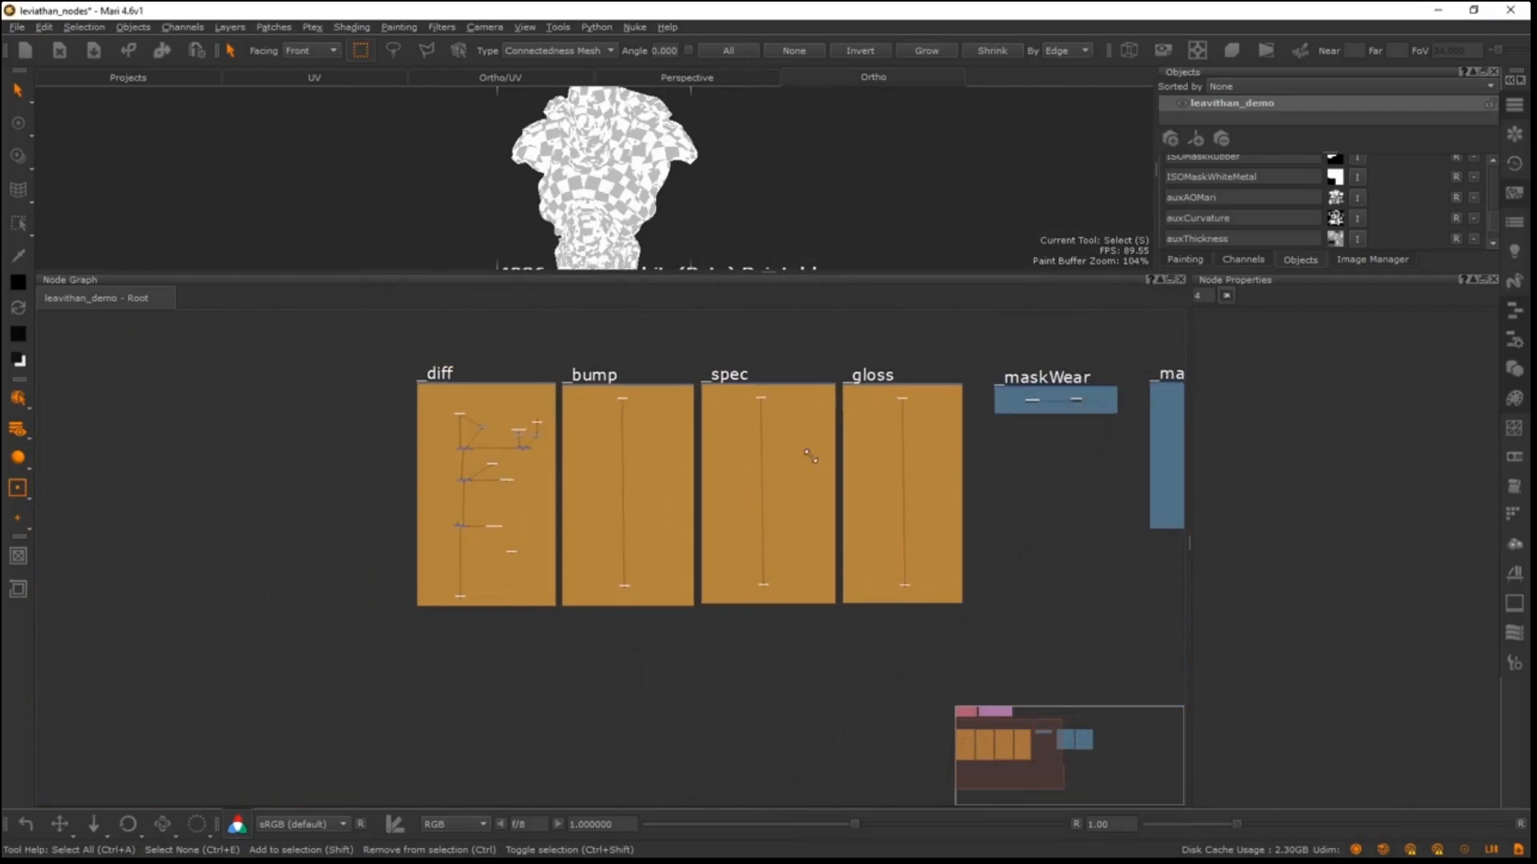
pyautogui.scroll(5, 629, 460)
pyautogui.scroll(-5, 448, 432)
pyautogui.moveTo(347, 473); pyautogui.dragTo(378, 509, button='middle')
pyautogui.scroll(5, 651, 472)
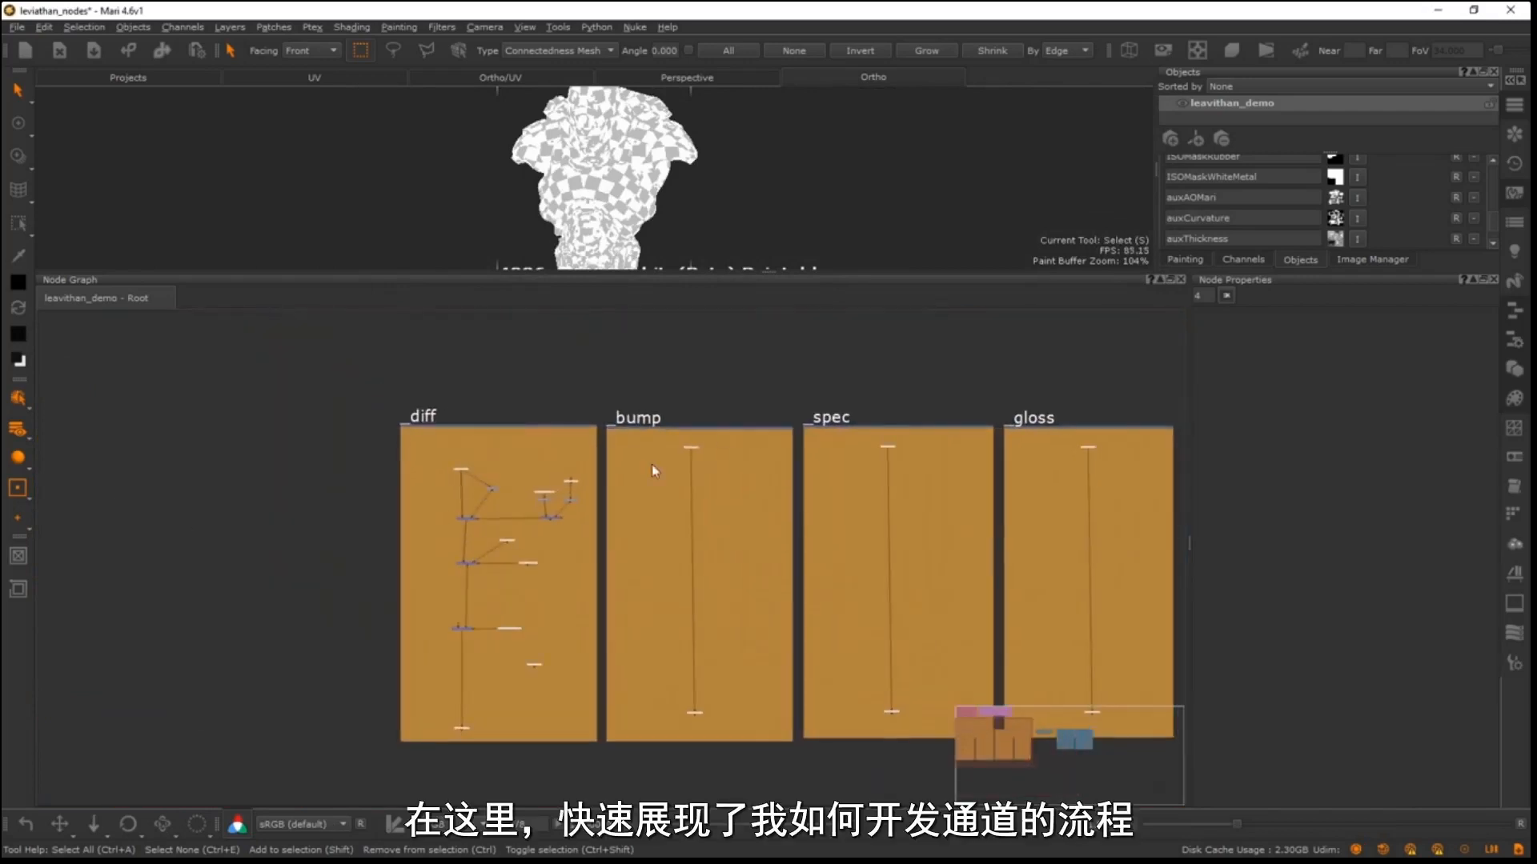
pyautogui.scroll(2, 655, 509)
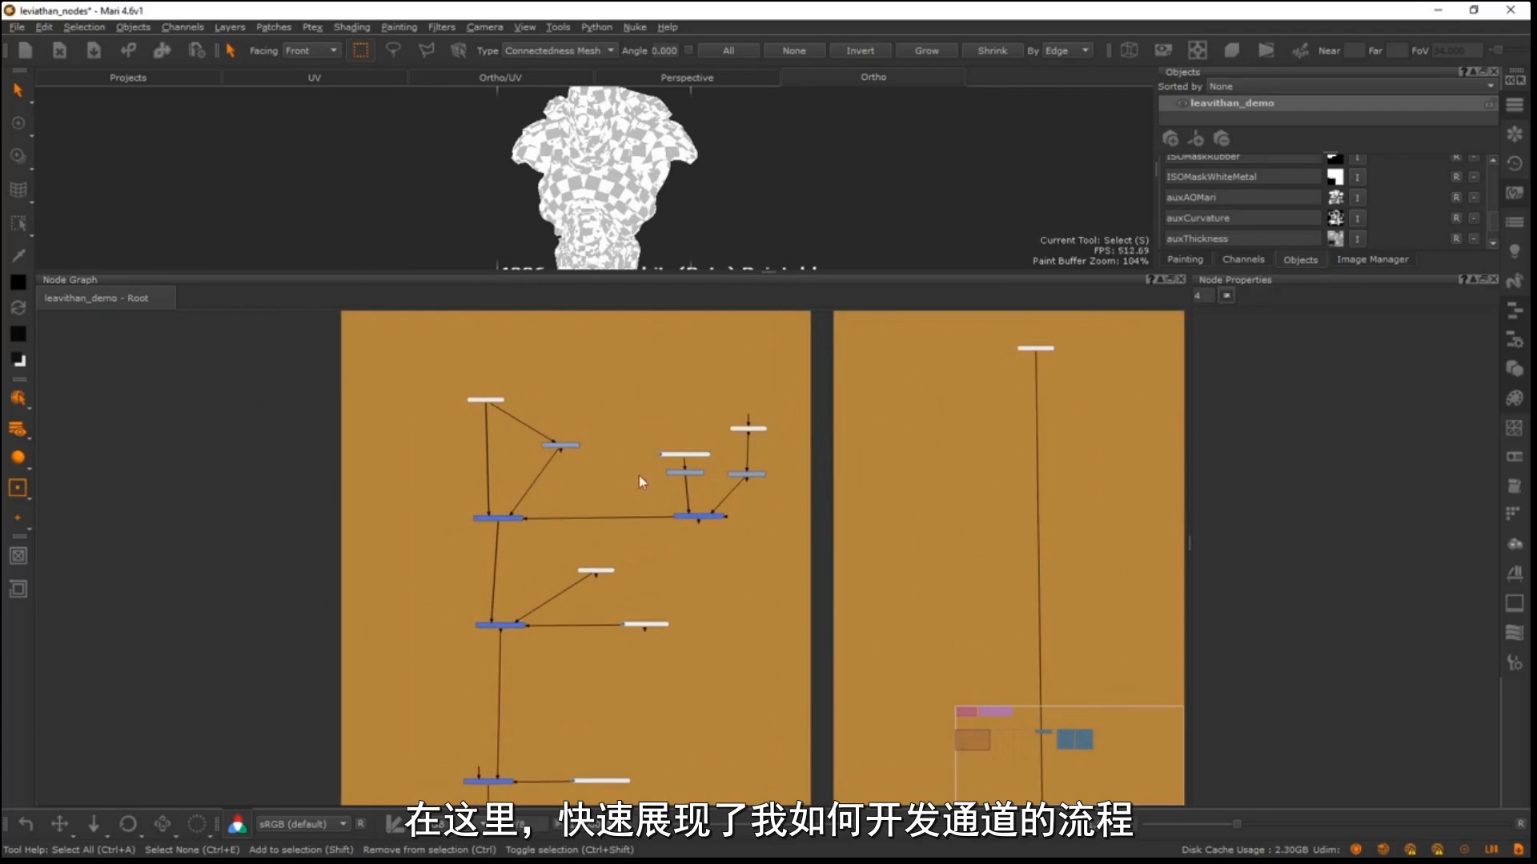
# - Display the diff channel on the model and enlarge the viewport to show more of the figure
pyautogui.moveTo(734, 433); pyautogui.dragTo(603, 443, button='middle')
pyautogui.scroll(-4, 552, 448)
pyautogui.moveTo(502, 458); pyautogui.dragTo(611, 457, button='middle')
pyautogui.moveTo(463, 632); pyautogui.dragTo(433, 606, button='middle')
pyautogui.scroll(-1, 370, 611)
pyautogui.moveTo(519, 408); pyautogui.dragTo(467, 346, button='middle')
pyautogui.moveTo(470, 438); pyautogui.dragTo(361, 421, button='middle')
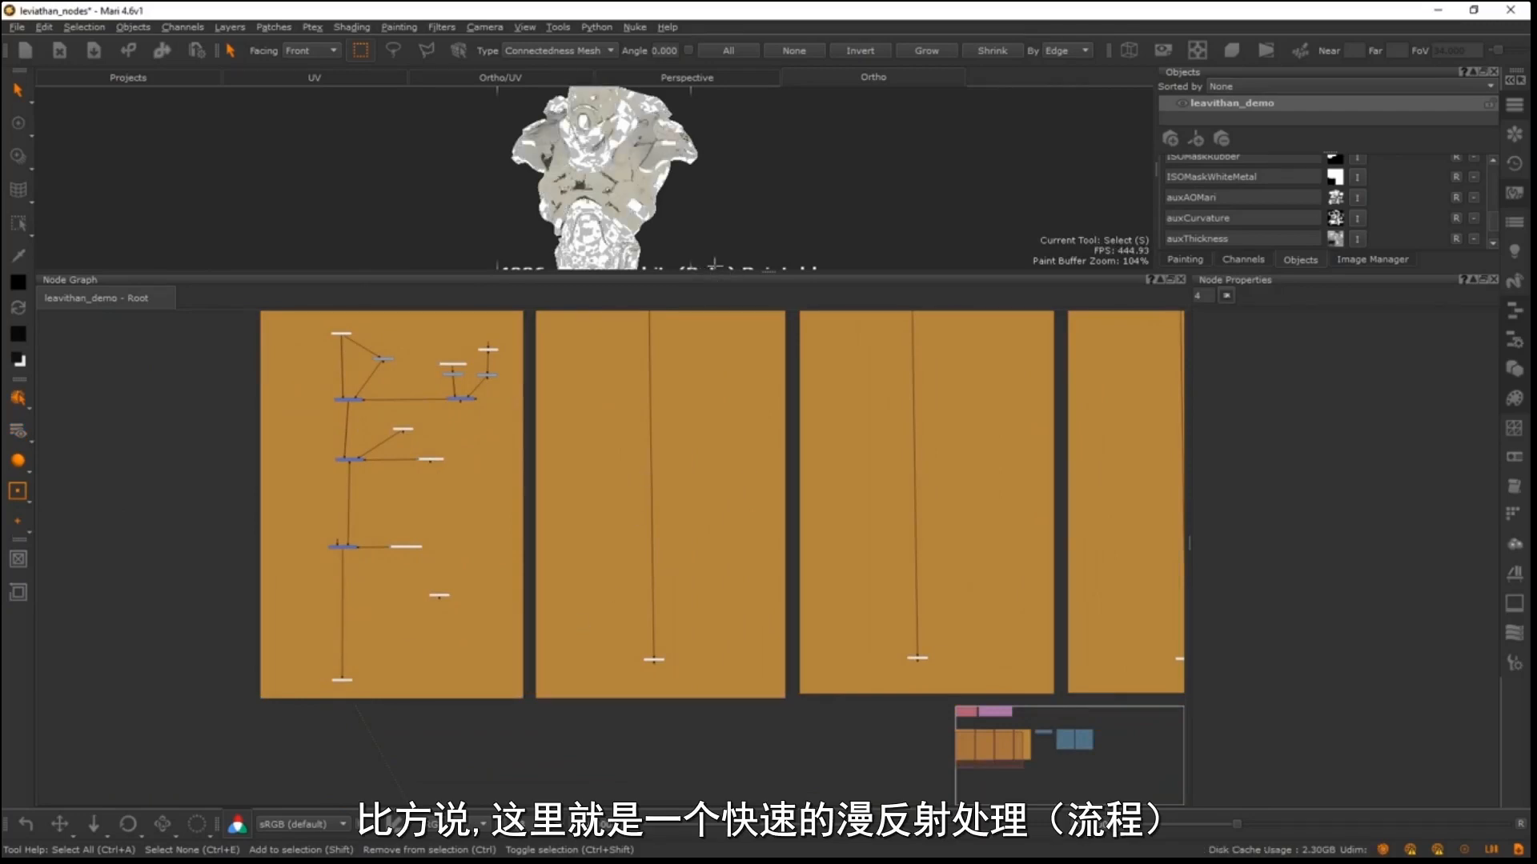
pyautogui.moveTo(732, 273); pyautogui.dragTo(732, 360)
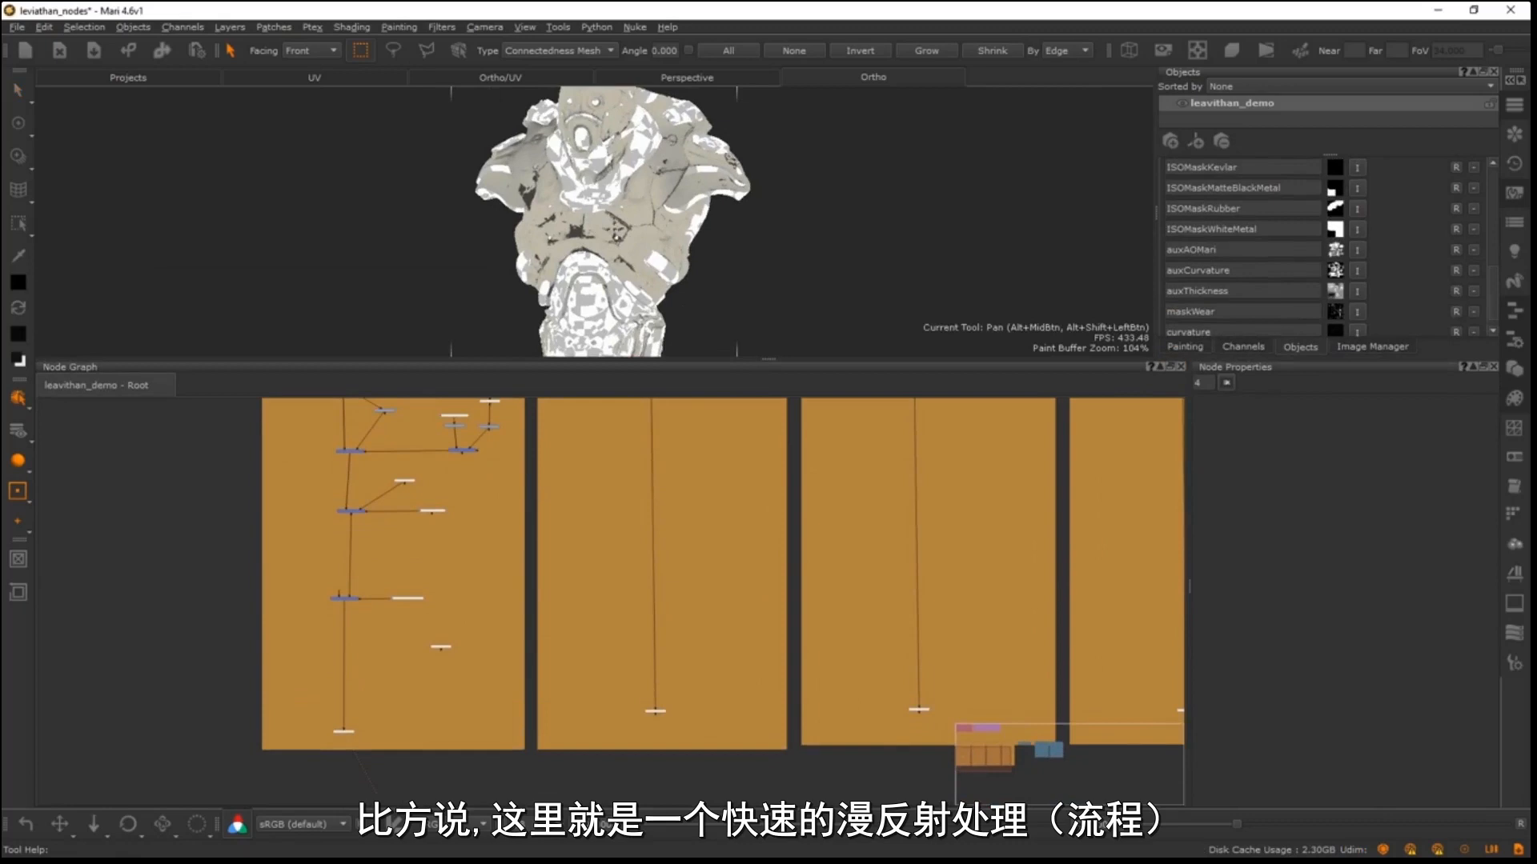
pyautogui.keyDown('alt'); pyautogui.moveTo(572, 250); pyautogui.dragTo(533, 267); pyautogui.keyUp('alt')
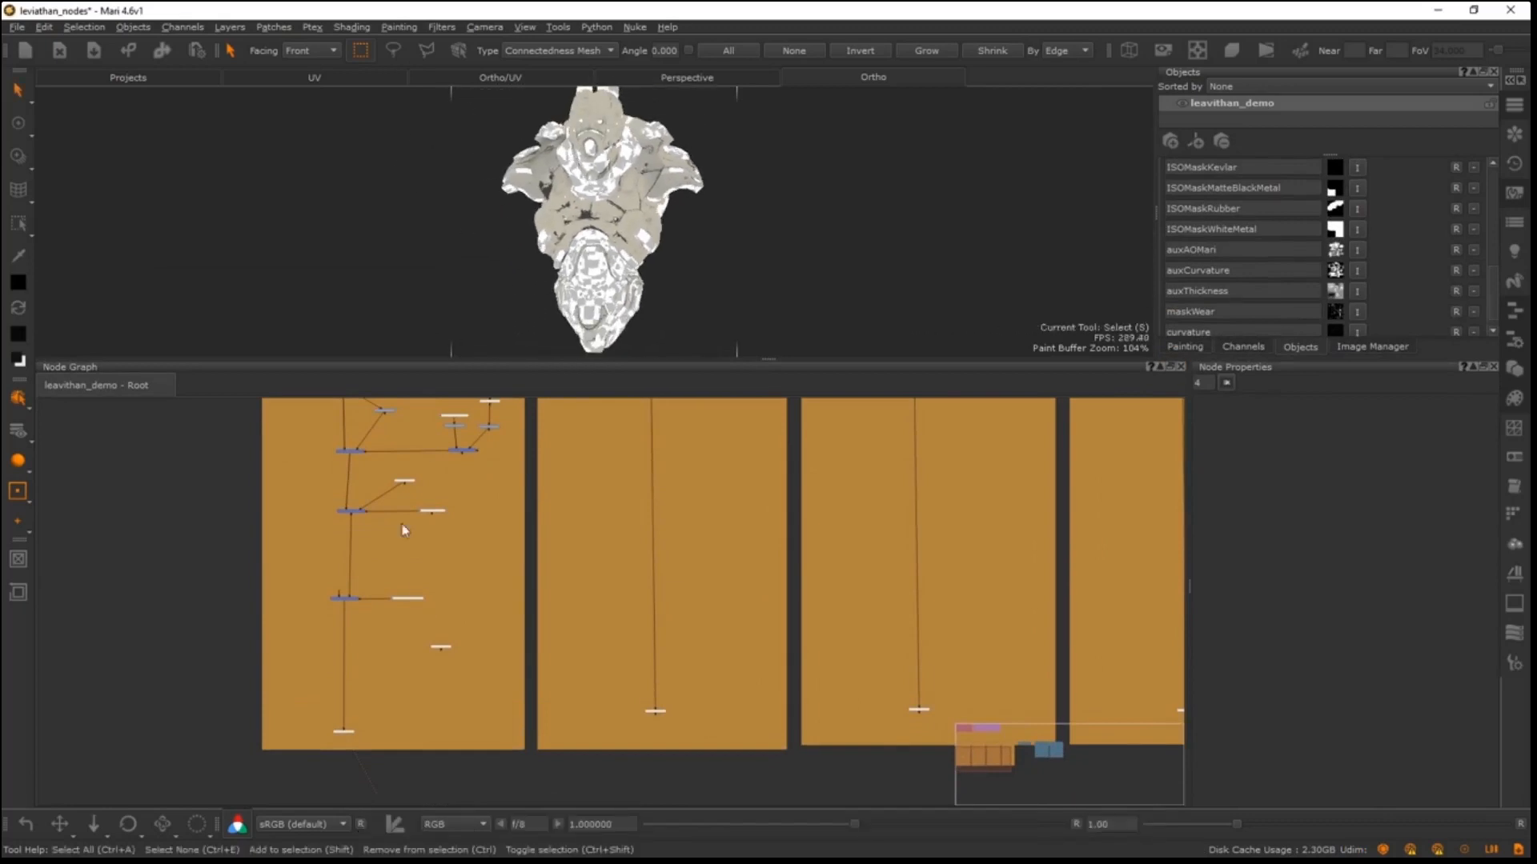
# - Follow the diff network down to its diff channel node and open that node's properties
pyautogui.keyDown('alt'); pyautogui.moveTo(424, 577); pyautogui.dragTo(374, 570, button='right'); pyautogui.keyUp('alt')
pyautogui.keyDown('alt'); pyautogui.moveTo(375, 570); pyautogui.dragTo(365, 646, button='middle'); pyautogui.keyUp('alt')
pyautogui.keyDown('alt'); pyautogui.moveTo(365, 646); pyautogui.dragTo(849, 428, button='right'); pyautogui.keyUp('alt')
pyautogui.keyDown('alt'); pyautogui.moveTo(276, 530); pyautogui.dragTo(249, 665, button='middle'); pyautogui.keyUp('alt')
pyautogui.keyDown('alt'); pyautogui.moveTo(248, 665); pyautogui.dragTo(453, 545, button='right'); pyautogui.keyUp('alt')
pyautogui.keyDown('alt'); pyautogui.moveTo(408, 692); pyautogui.dragTo(462, 533, button='middle'); pyautogui.keyUp('alt')
pyautogui.keyDown('alt'); pyautogui.moveTo(467, 777); pyautogui.dragTo(472, 524, button='middle'); pyautogui.keyUp('alt')
pyautogui.keyDown('alt'); pyautogui.moveTo(472, 524); pyautogui.dragTo(920, 400, button='right'); pyautogui.keyUp('alt')
pyautogui.keyDown('alt'); pyautogui.moveTo(525, 789); pyautogui.dragTo(597, 537, button='middle'); pyautogui.keyUp('alt')
pyautogui.keyDown('alt'); pyautogui.moveTo(444, 535); pyautogui.dragTo(593, 525, button='right'); pyautogui.keyUp('alt')
pyautogui.moveTo(541, 542); pyautogui.dragTo(537, 545)
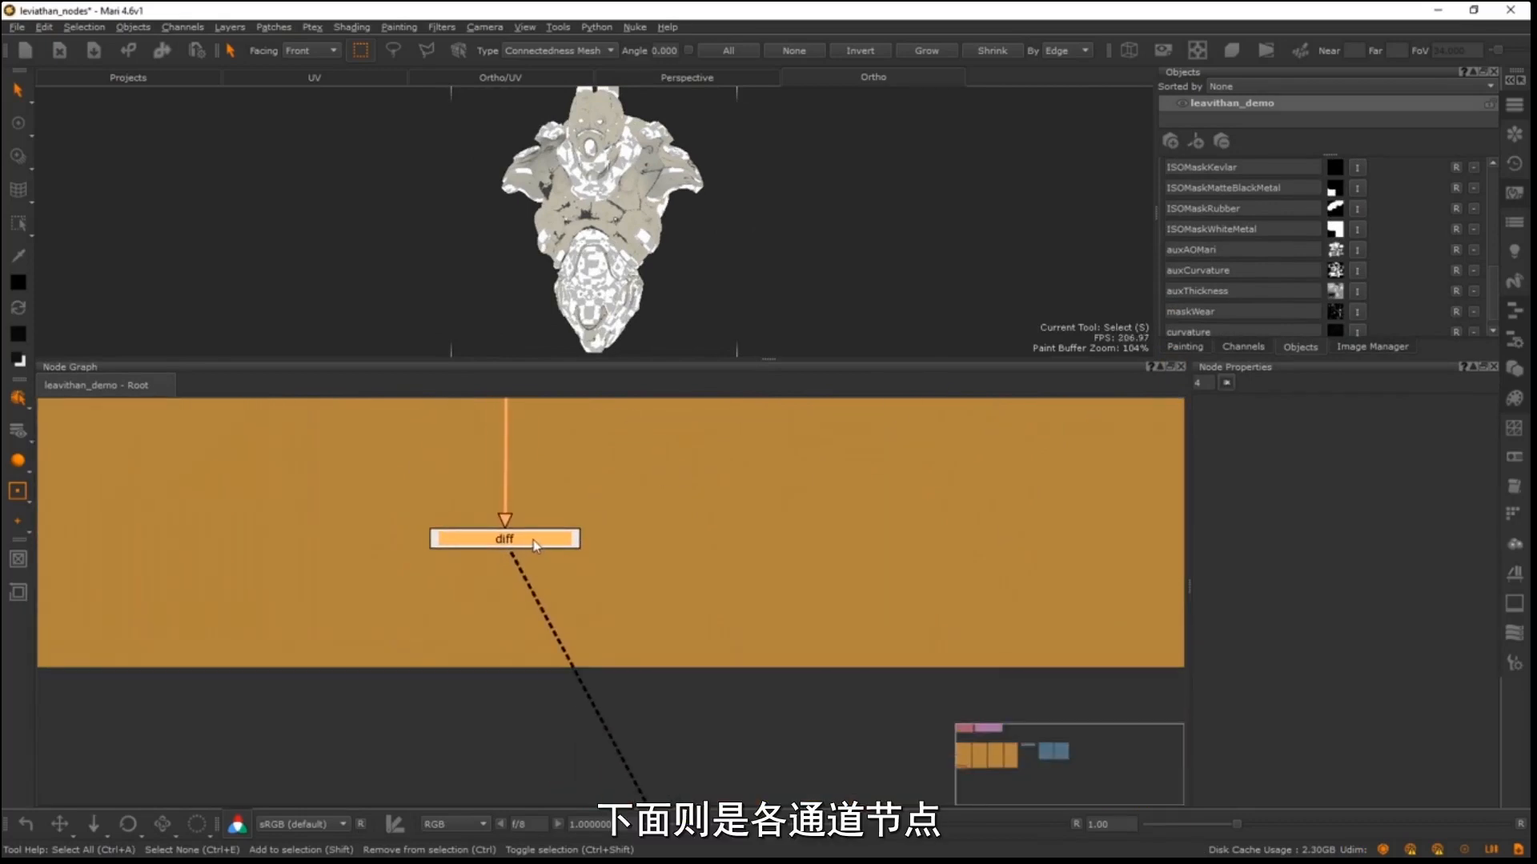
pyautogui.doubleClick(529, 542)
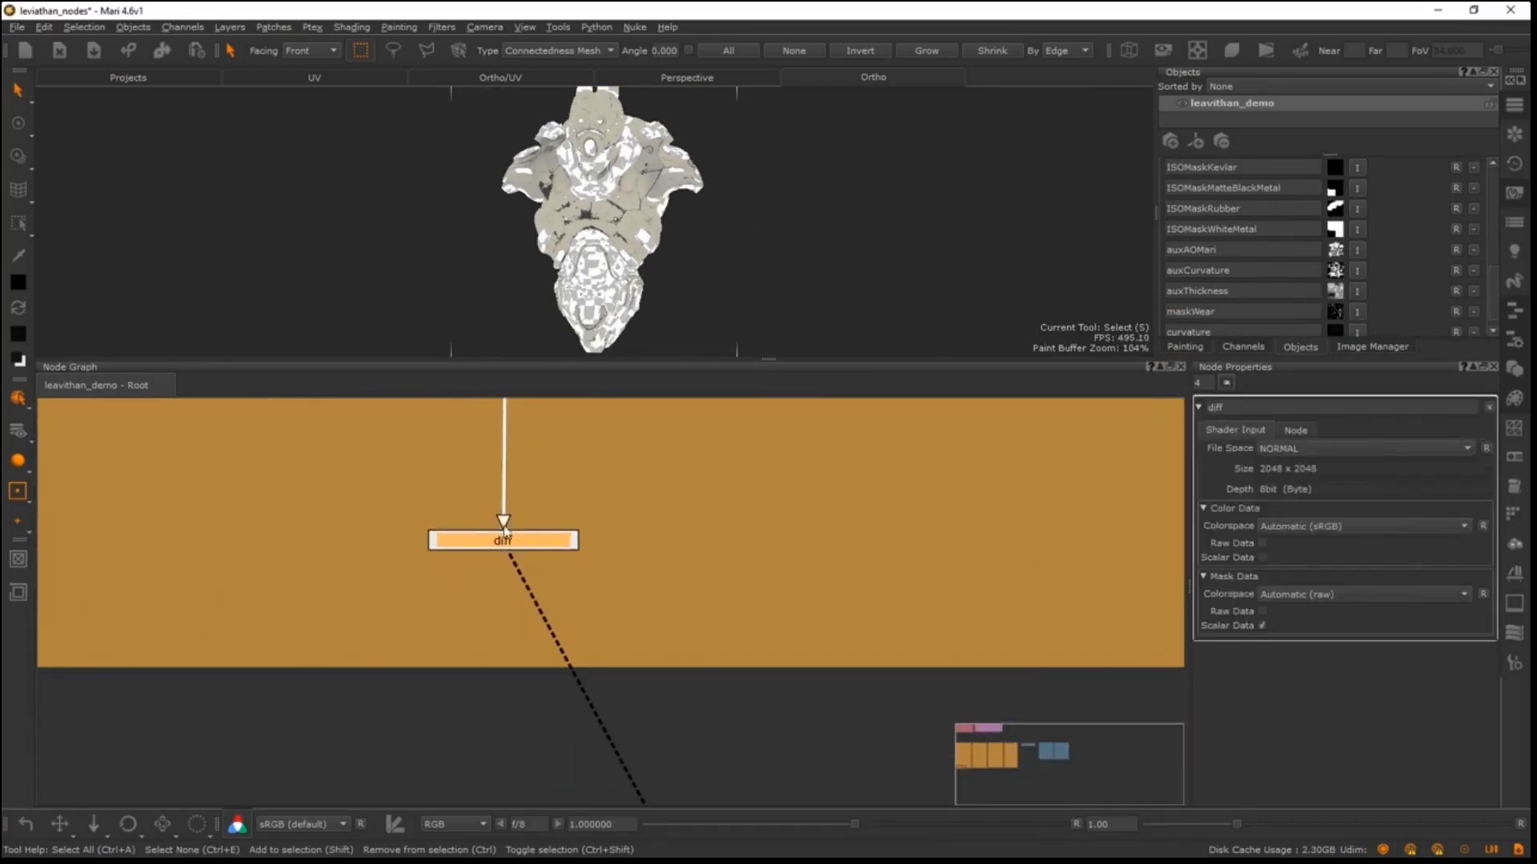
# - Try adding a Channel node beside the diff node and cancel its Add Channel dialog
pyautogui.click(730, 568)
pyautogui.press('Tab')
pyautogui.write('chan')
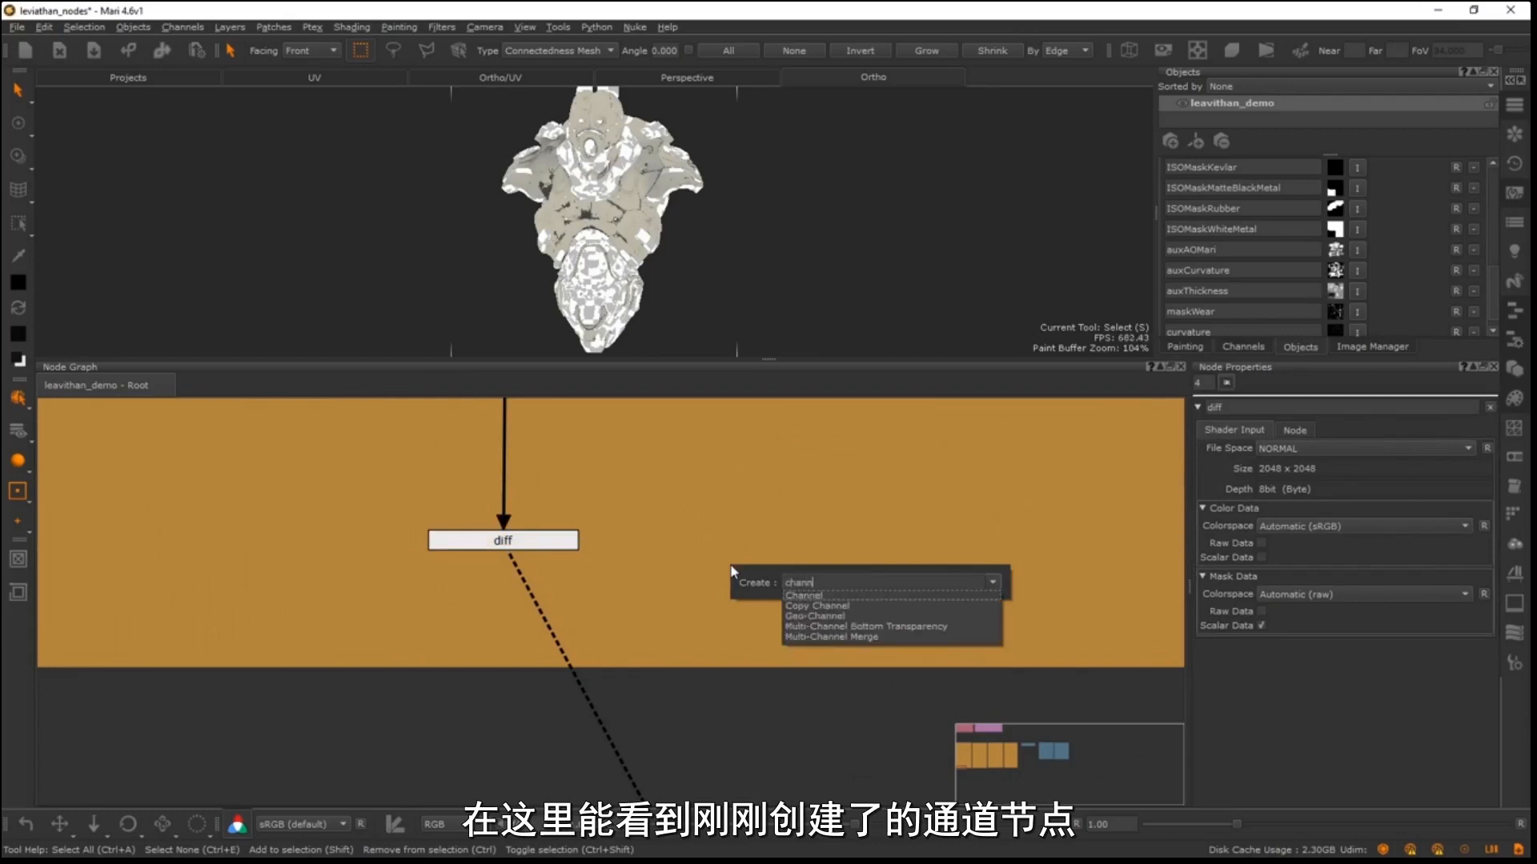
pyautogui.press('Return')
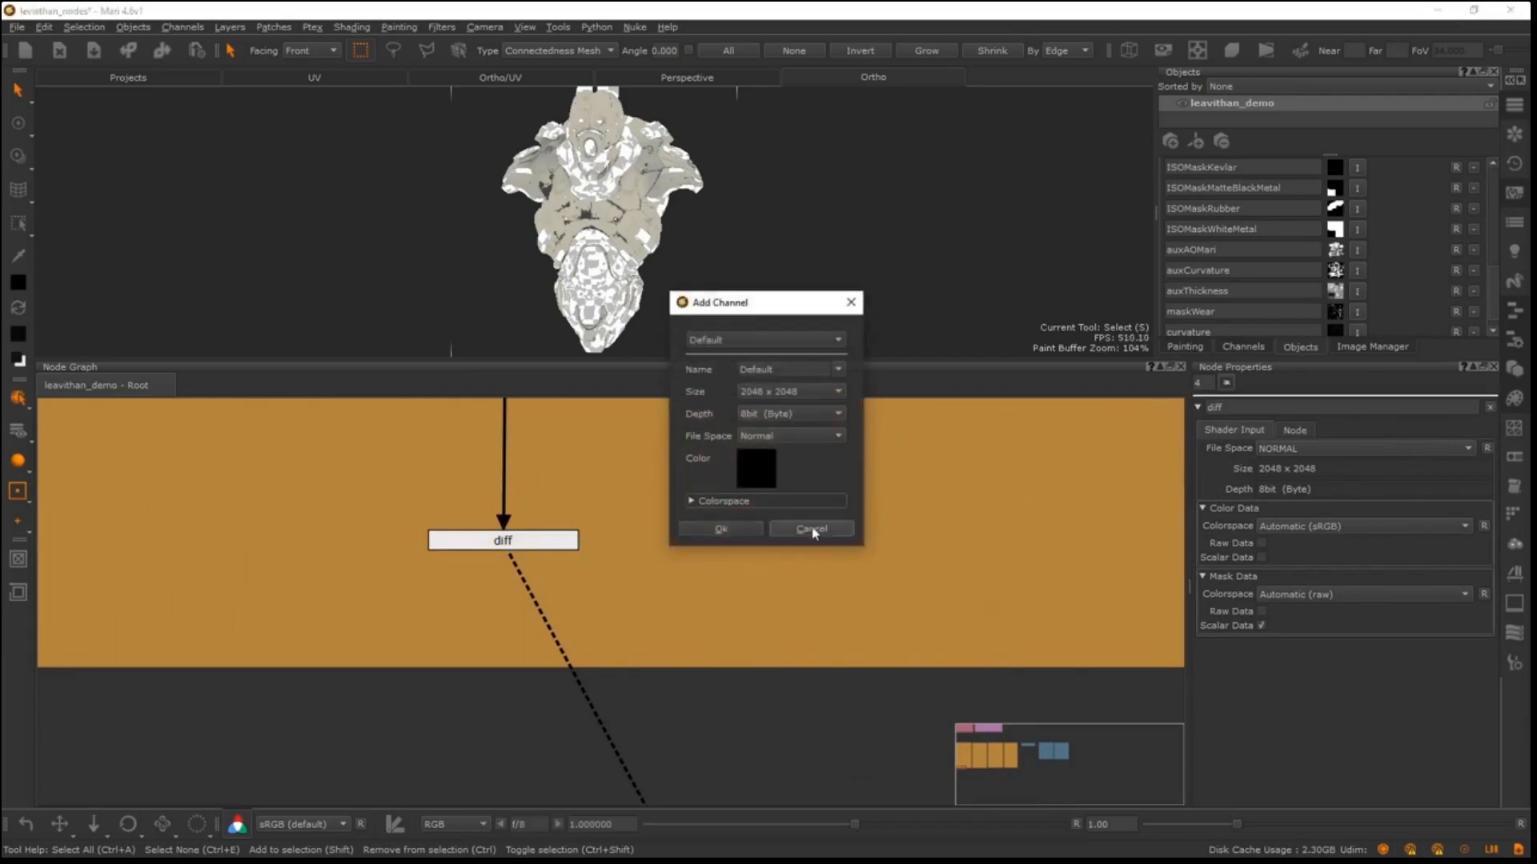
pyautogui.click(813, 532)
# - Look over the diff network from its channel node up to its source and return to the overview of all backdrops
pyautogui.scroll(-3, 705, 560)
pyautogui.moveTo(546, 425); pyautogui.dragTo(494, 757, button='middle')
pyautogui.scroll(-2, 368, 669)
pyautogui.scroll(-2, 363, 666)
pyautogui.moveTo(507, 573); pyautogui.dragTo(601, 789, button='middle')
pyautogui.moveTo(535, 495); pyautogui.dragTo(461, 720, button='middle')
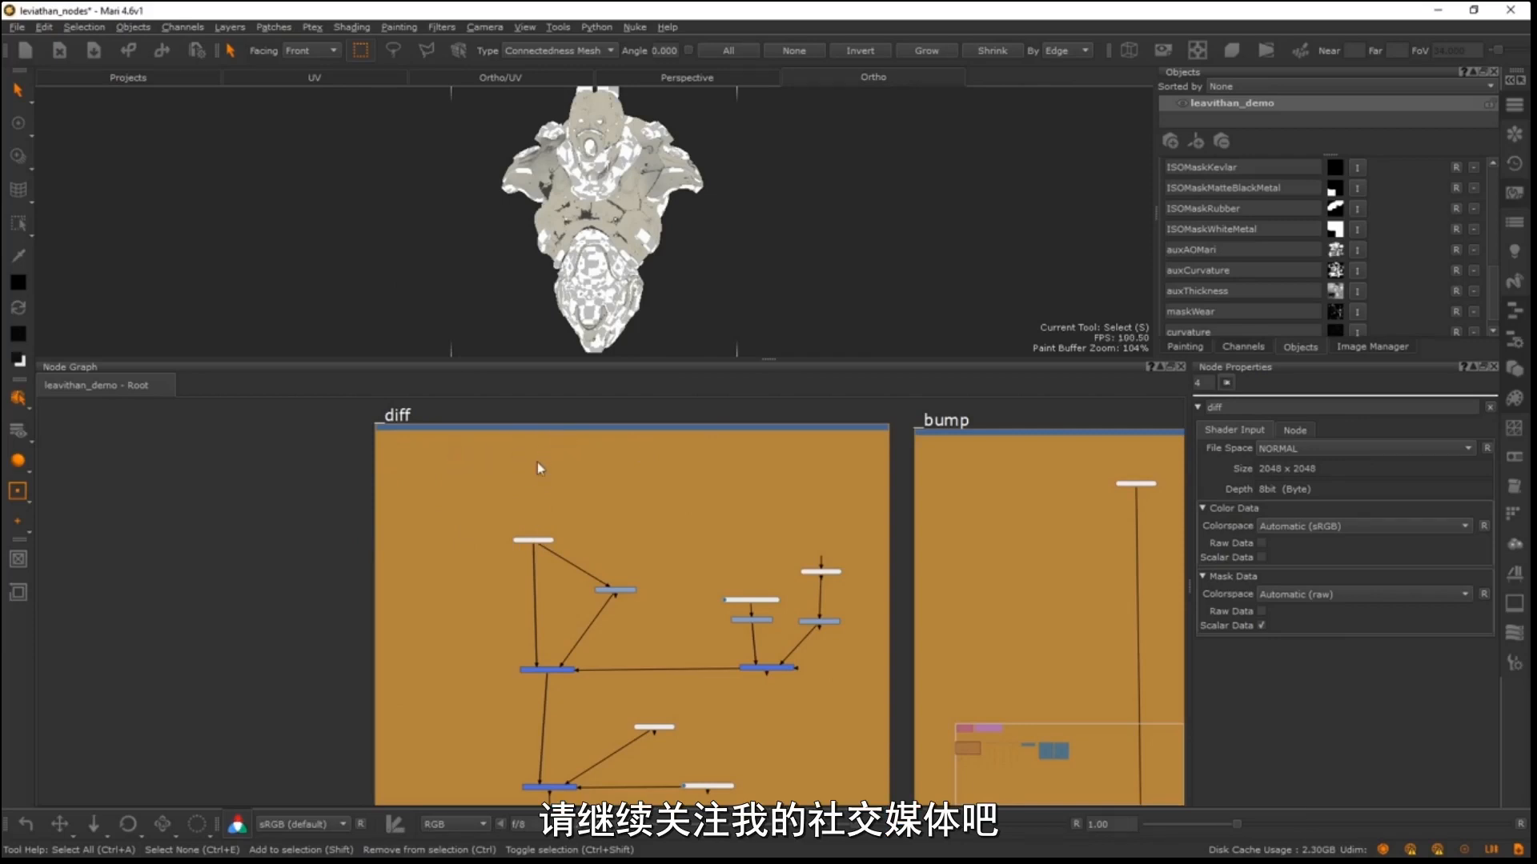
pyautogui.moveTo(624, 433); pyautogui.dragTo(613, 439)
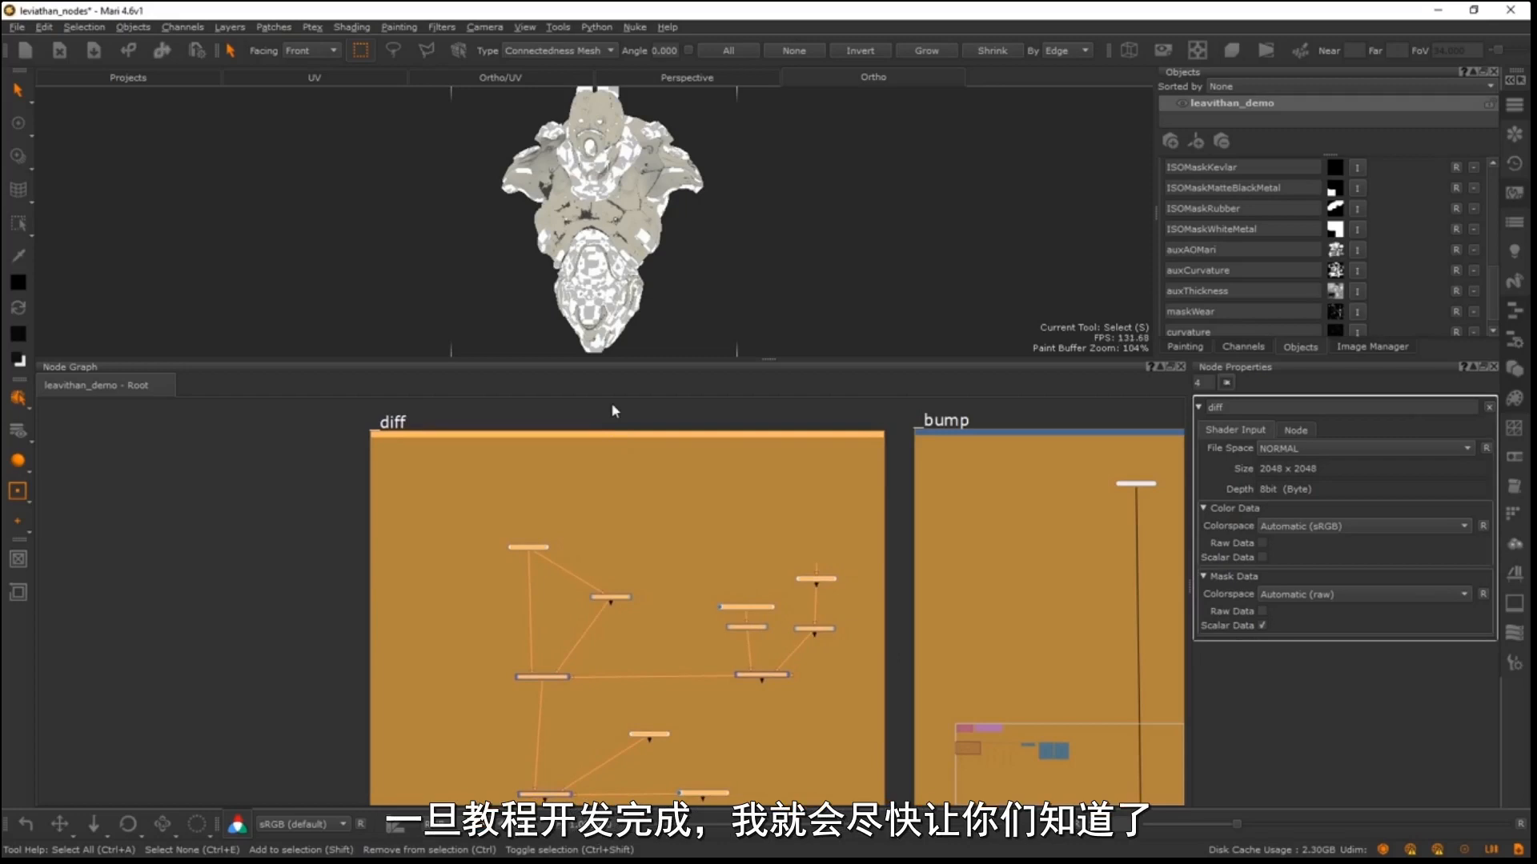
pyautogui.keyDown('alt'); pyautogui.moveTo(443, 544); pyautogui.dragTo(162, 575, button='right'); pyautogui.keyUp('alt')
pyautogui.scroll(-3, 462, 511)
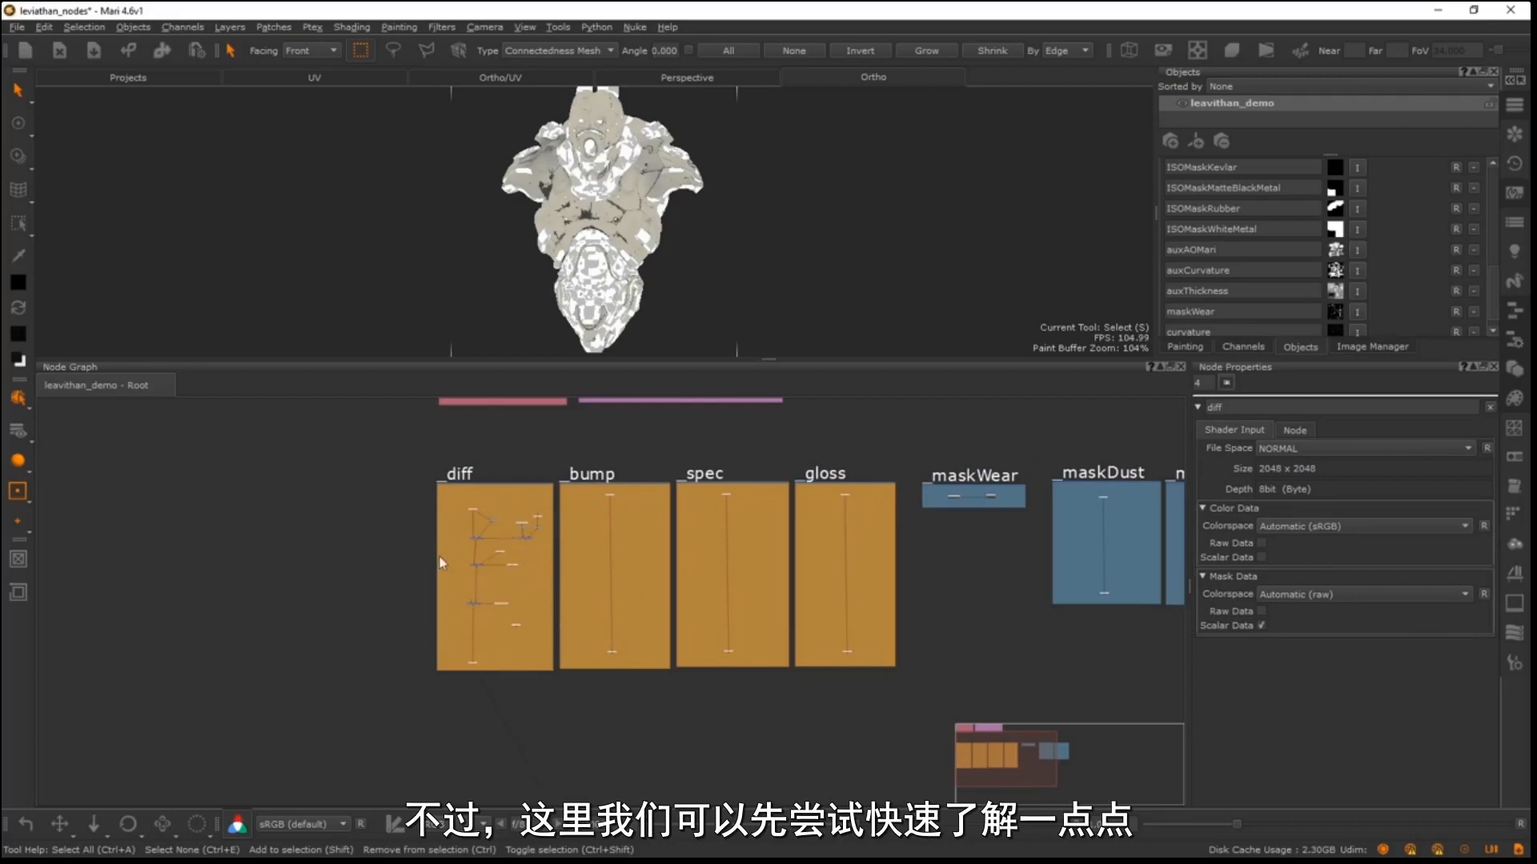
pyautogui.scroll(-4, 669, 493)
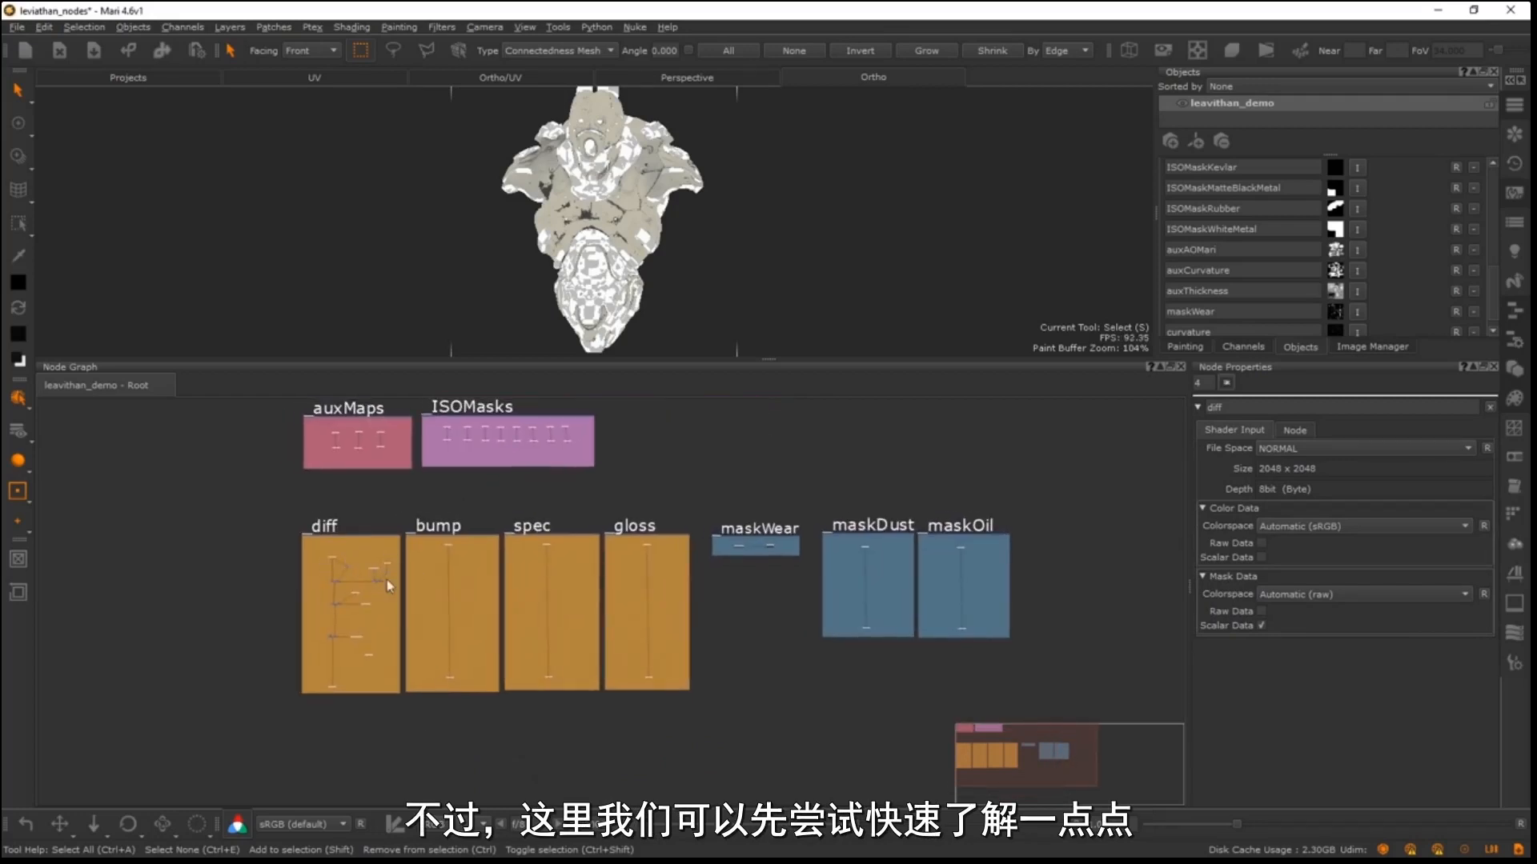
# - Examine the start of the diff network around its Color, HSV and first merge nodes
pyautogui.scroll(5, 721, 528)
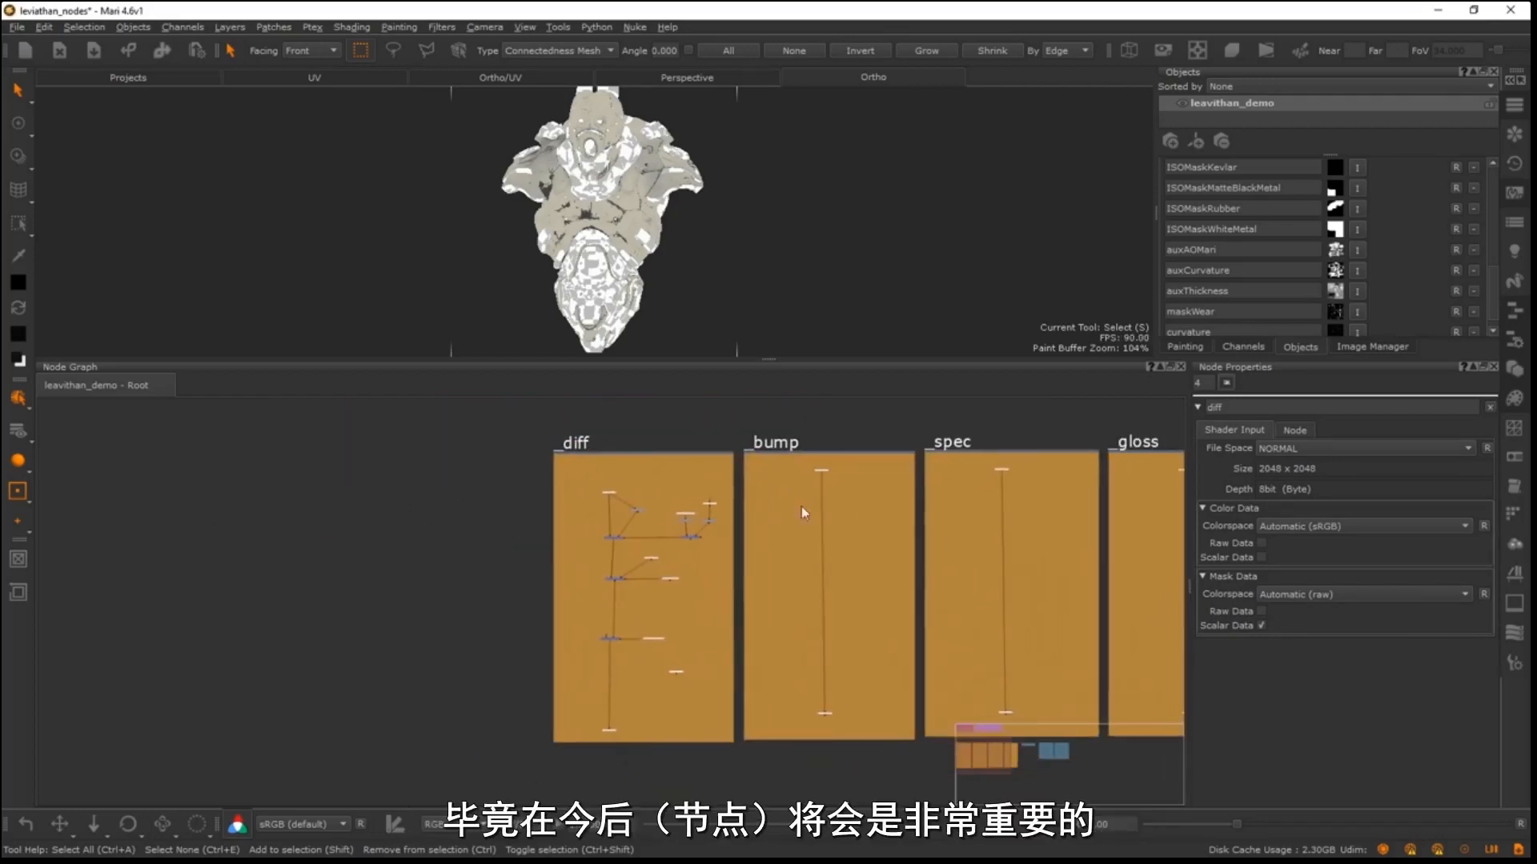
pyautogui.scroll(5, 762, 529)
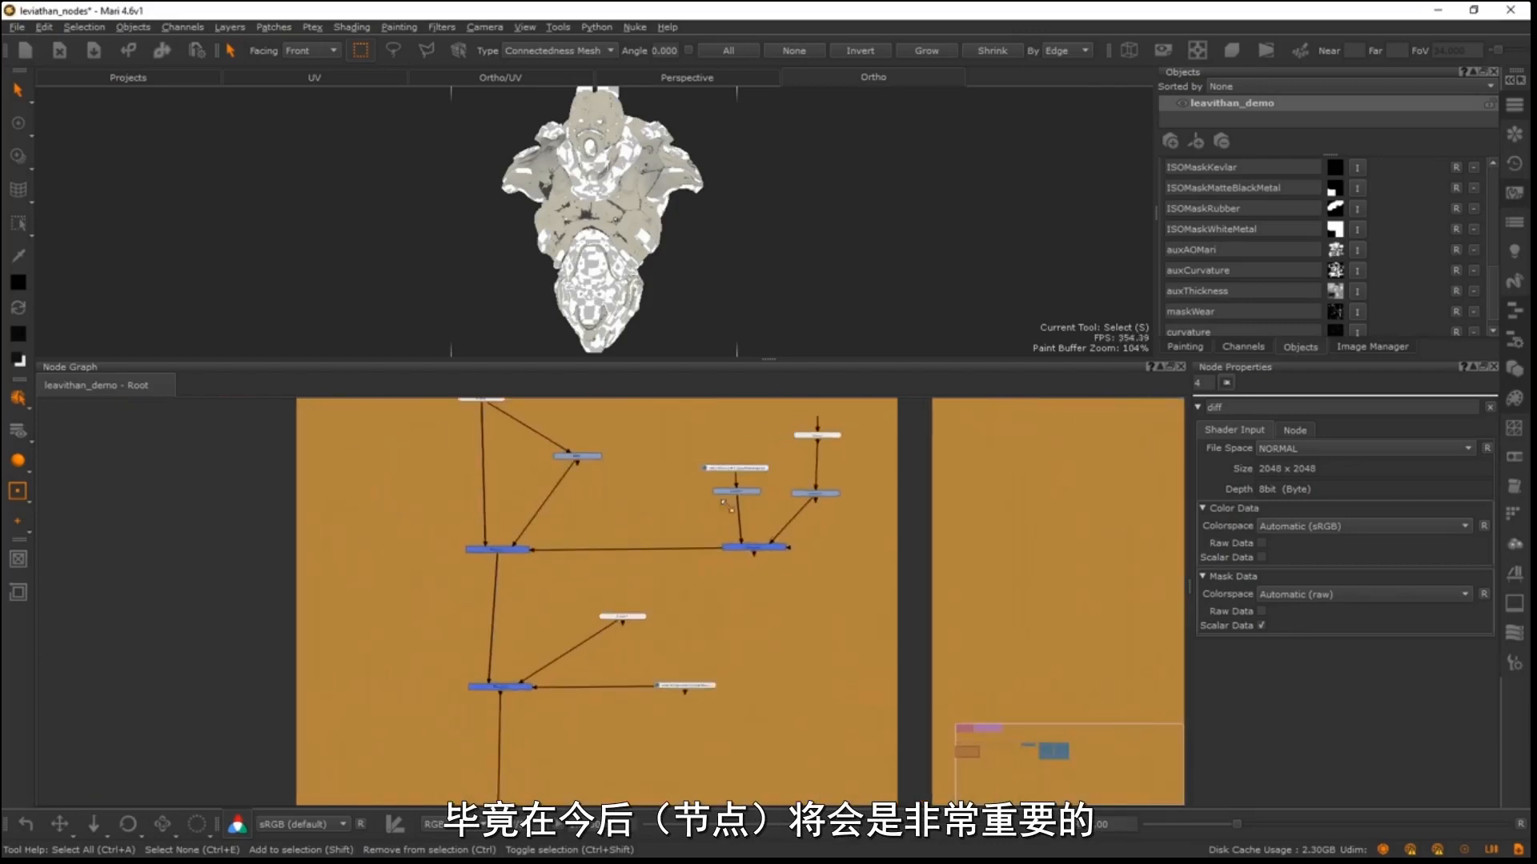
pyautogui.keyDown('alt'); pyautogui.moveTo(803, 506); pyautogui.dragTo(829, 507, button='right'); pyautogui.keyUp('alt')
pyautogui.moveTo(644, 559)
pyautogui.mouseDown()
pyautogui.moveTo(661, 546)
pyautogui.moveTo(626, 540)
pyautogui.mouseUp()
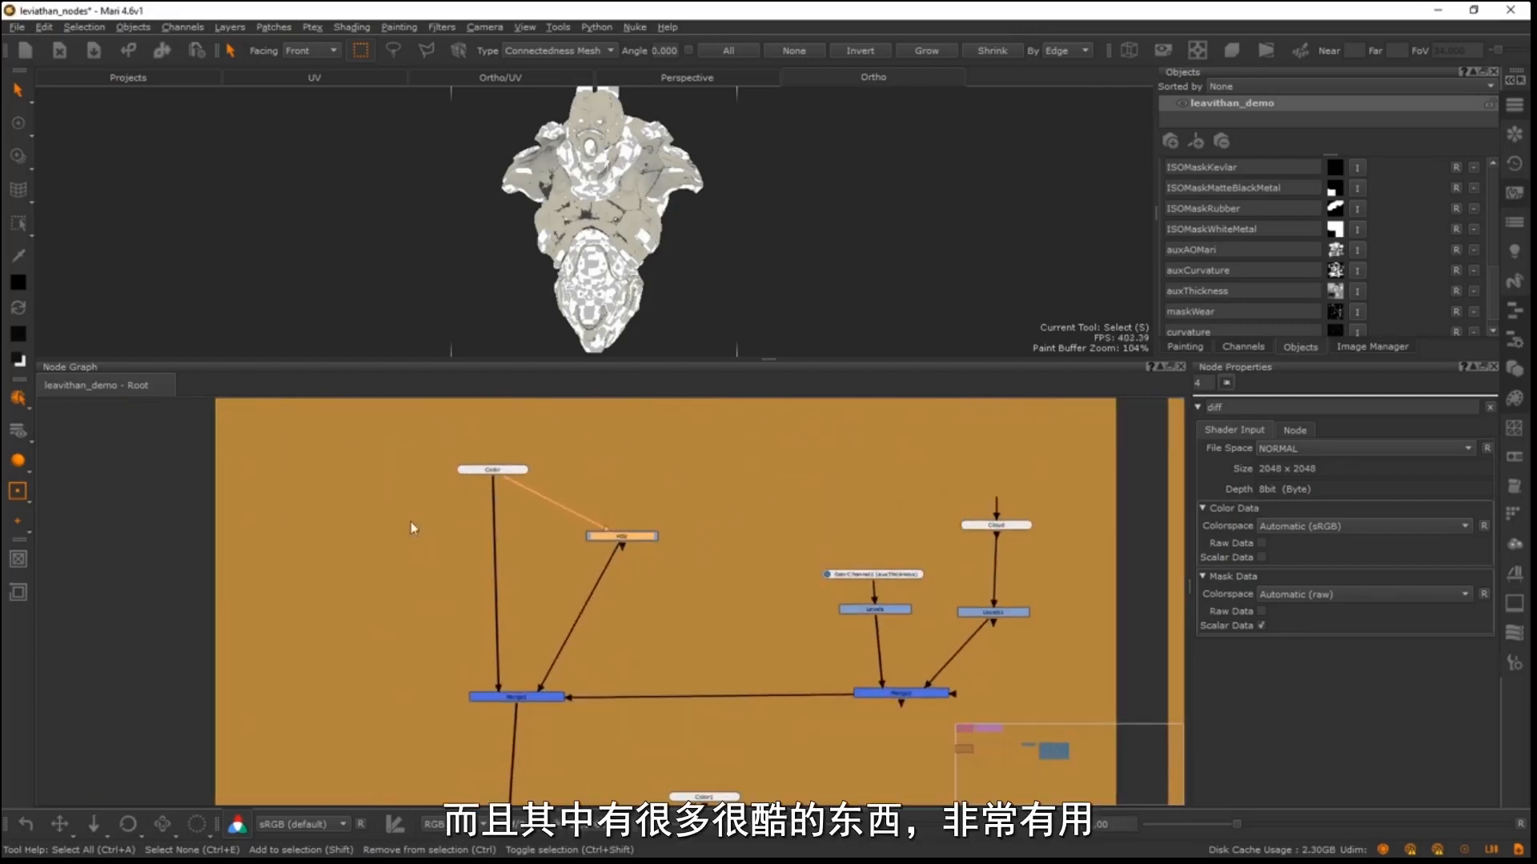
pyautogui.moveTo(769, 458); pyautogui.dragTo(639, 495, button='middle')
pyautogui.scroll(-3, 639, 501)
pyautogui.moveTo(388, 549); pyautogui.dragTo(550, 521, button='middle')
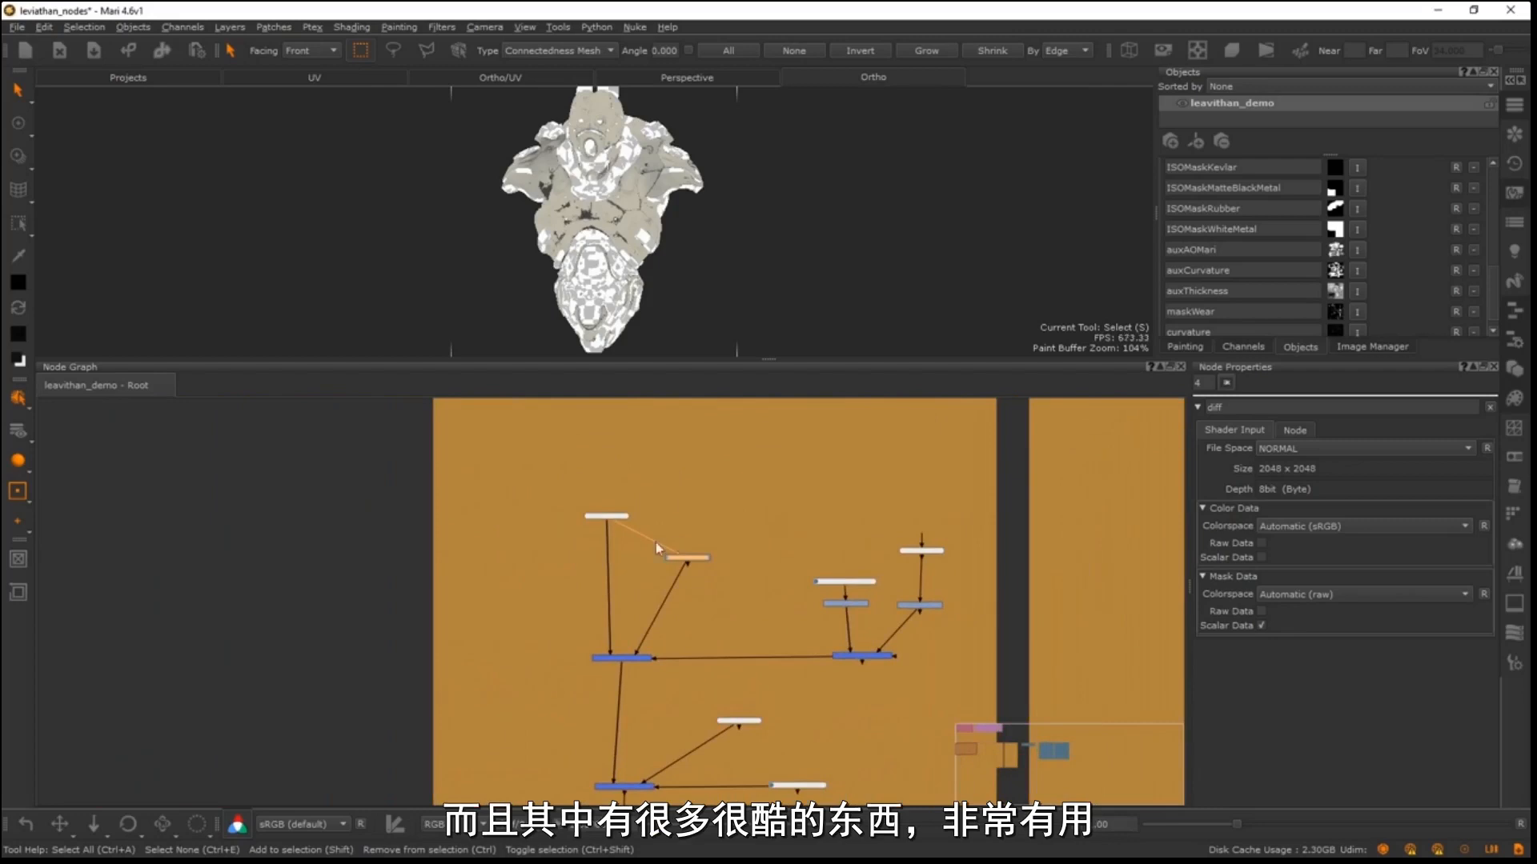
pyautogui.moveTo(990, 483); pyautogui.dragTo(812, 512, button='middle')
pyautogui.keyDown('alt'); pyautogui.moveTo(476, 513); pyautogui.dragTo(534, 570, button='right'); pyautogui.keyUp('alt')
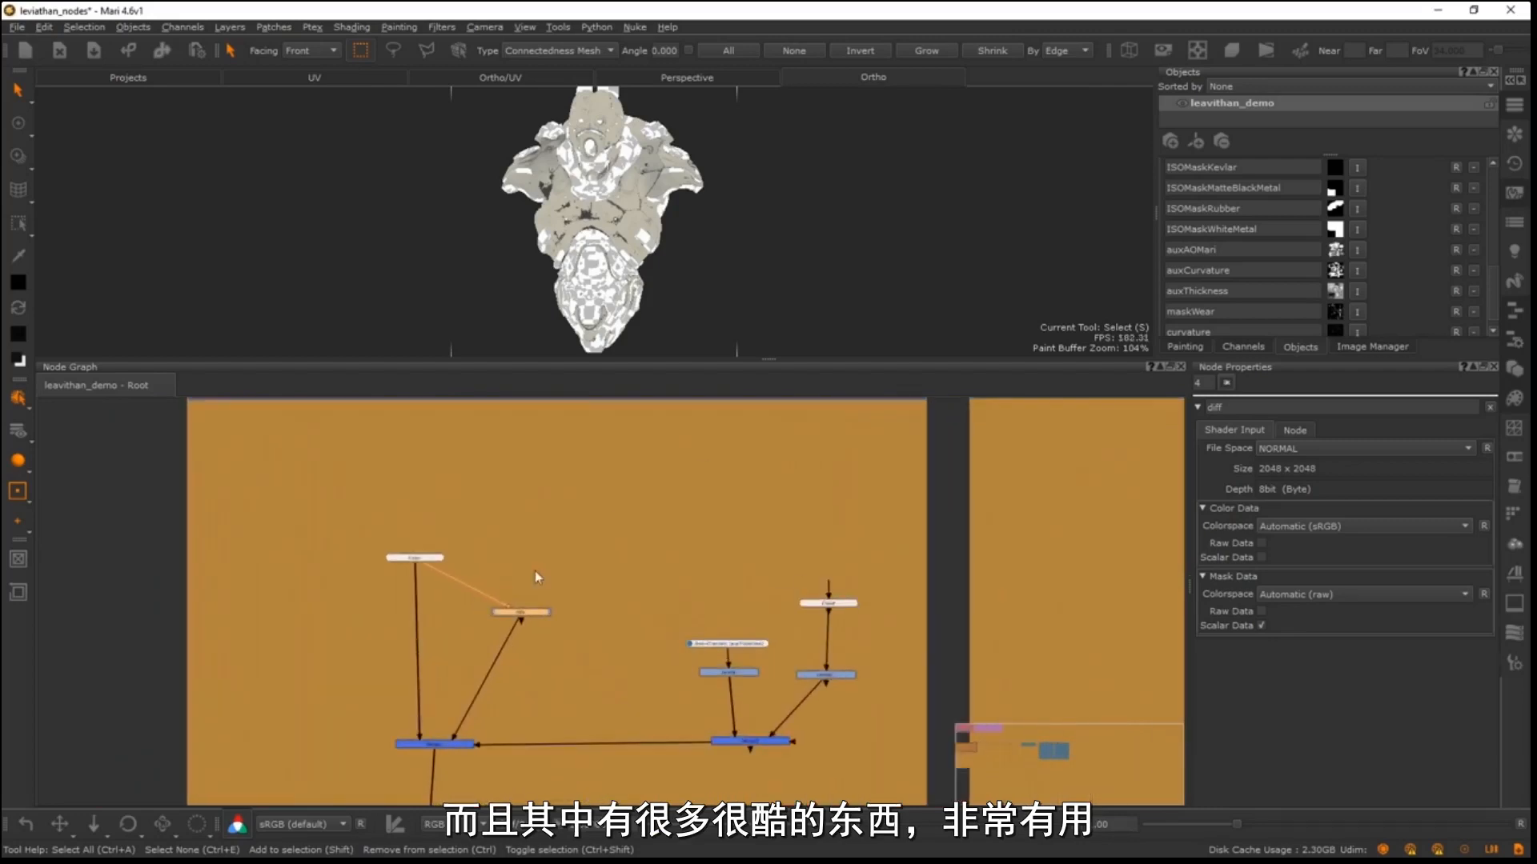
pyautogui.moveTo(440, 596); pyautogui.dragTo(525, 503, button='middle')
pyautogui.keyDown('alt'); pyautogui.moveTo(556, 502); pyautogui.dragTo(615, 435, button='right'); pyautogui.keyUp('alt')
pyautogui.moveTo(513, 448); pyautogui.dragTo(536, 530, button='middle')
pyautogui.keyDown('alt'); pyautogui.moveTo(541, 526); pyautogui.dragTo(695, 520, button='right'); pyautogui.keyUp('alt')
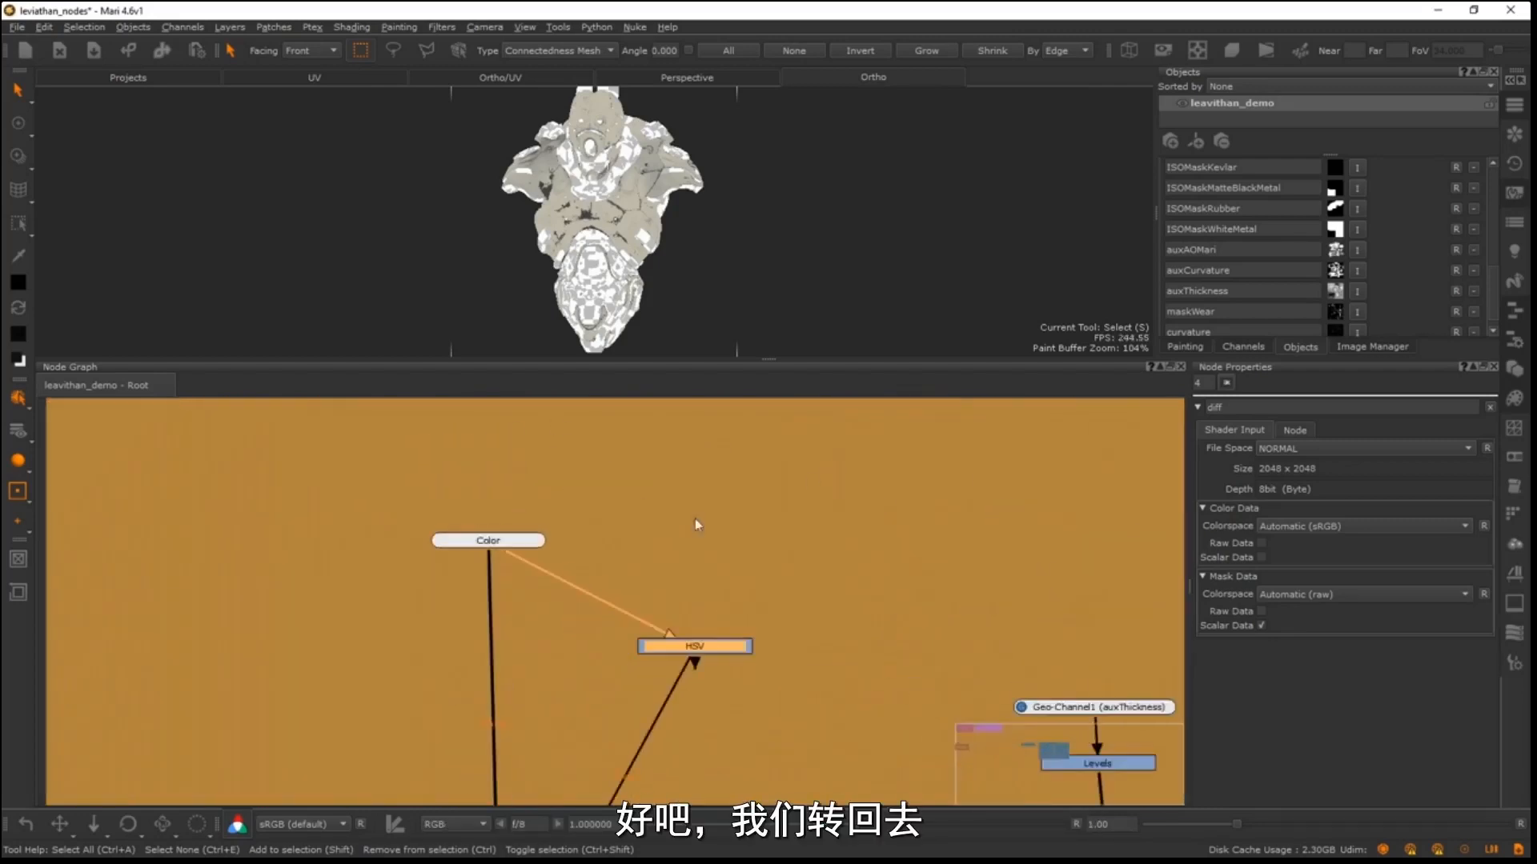
pyautogui.moveTo(552, 546); pyautogui.dragTo(513, 516, button='middle')
# - Display the output of the diff network's base Color node on the model
pyautogui.click(482, 517)
pyautogui.keyDown('alt'); pyautogui.moveTo(510, 513); pyautogui.dragTo(472, 524, button='right'); pyautogui.keyUp('alt')
pyautogui.moveTo(474, 524); pyautogui.dragTo(465, 484, button='middle')
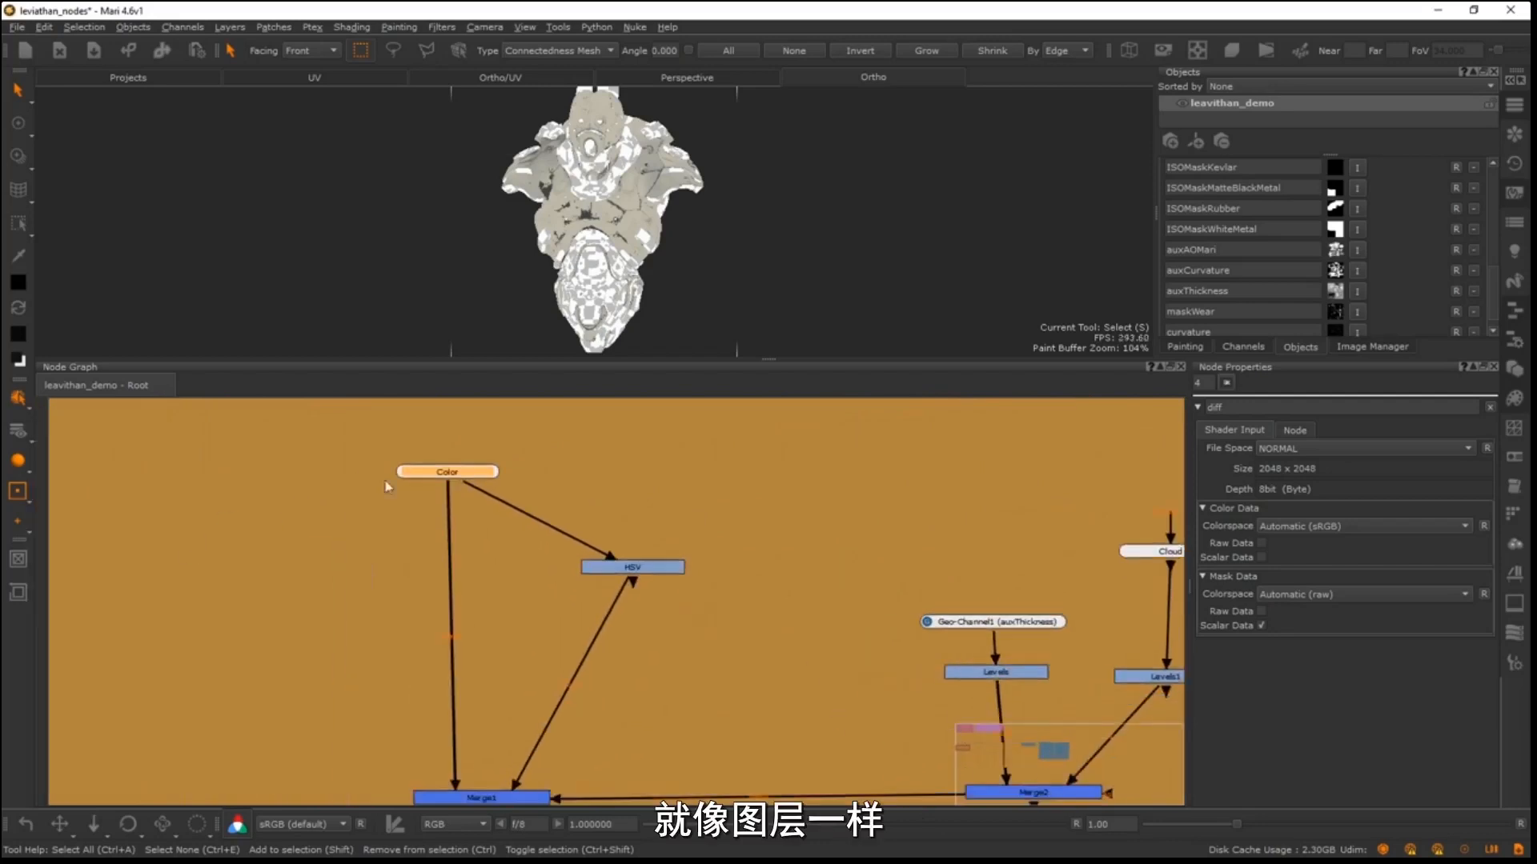
pyautogui.keyDown('alt'); pyautogui.moveTo(465, 484); pyautogui.dragTo(303, 529, button='right'); pyautogui.keyUp('alt')
pyautogui.moveTo(305, 534); pyautogui.dragTo(356, 550, button='middle')
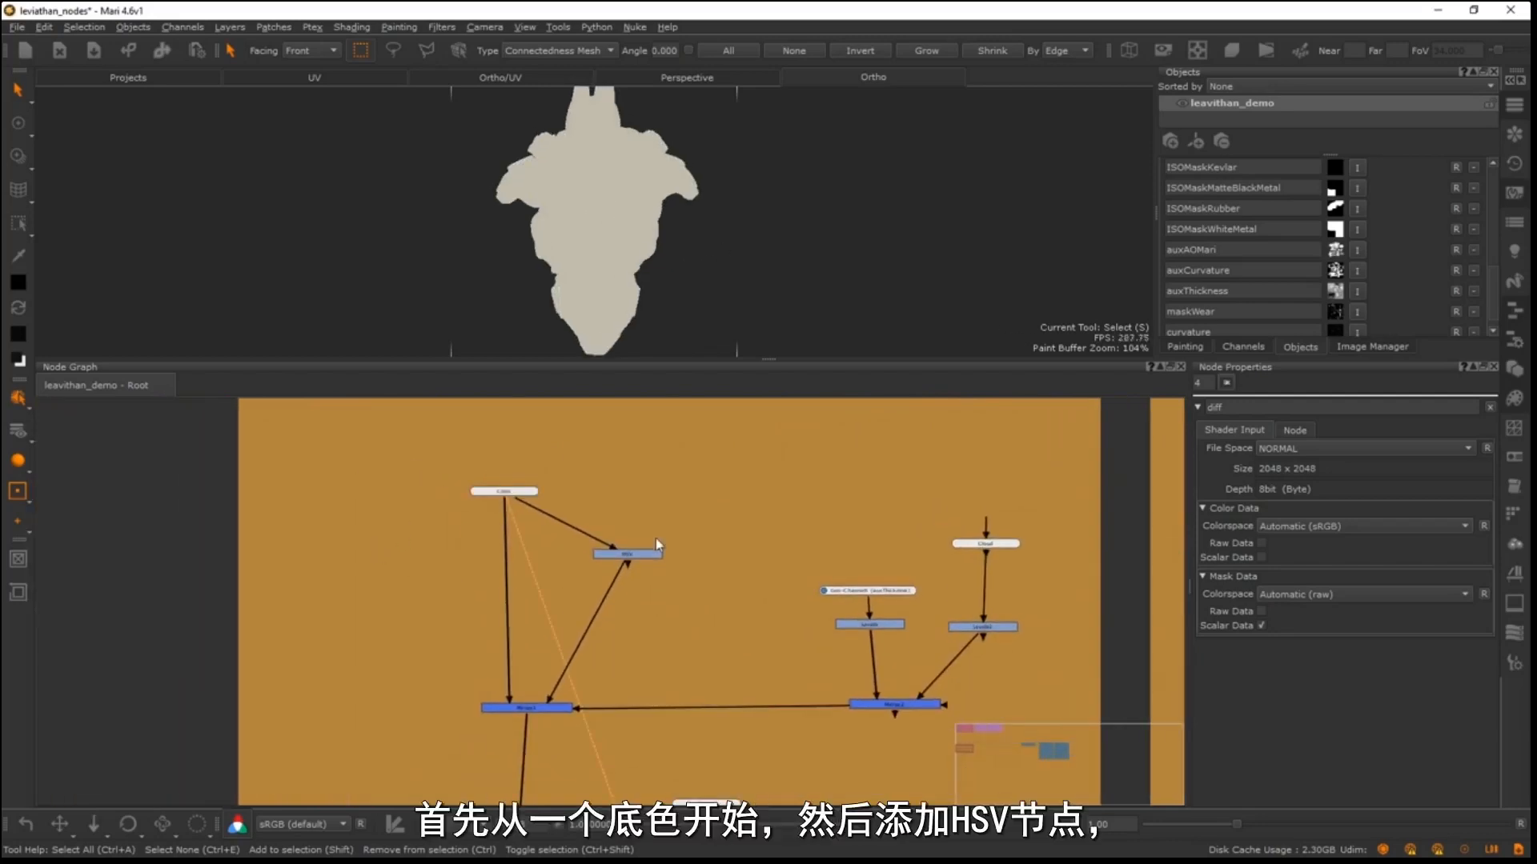
# - Reposition the HSV, Color and Merge1 nodes slightly closer together at the start of the diff network
pyautogui.moveTo(626, 564)
pyautogui.mouseDown()
pyautogui.moveTo(651, 537)
pyautogui.moveTo(604, 570)
pyautogui.mouseUp()
pyautogui.moveTo(505, 494); pyautogui.dragTo(512, 491)
pyautogui.moveTo(613, 560); pyautogui.dragTo(605, 557)
pyautogui.moveTo(530, 489); pyautogui.dragTo(519, 485)
pyautogui.moveTo(543, 717); pyautogui.dragTo(545, 704)
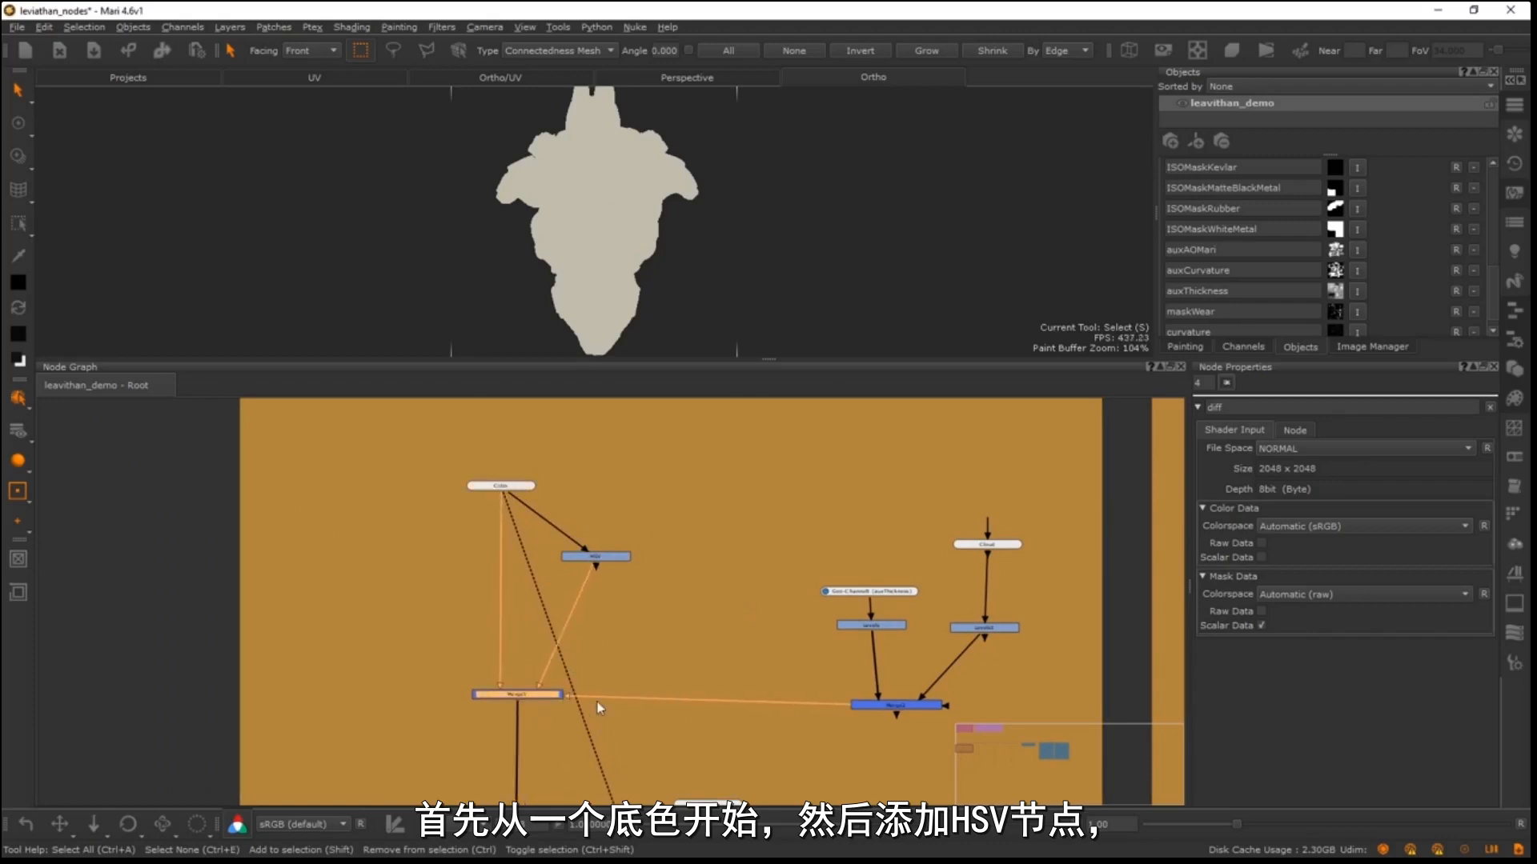
# - Trace Merge1's mask connection back to Merge2 and examine the Geo-Channel1, Levels and Cloud nodes feeding it
pyautogui.click(578, 696)
pyautogui.scroll(4, 584, 560)
pyautogui.moveTo(616, 556); pyautogui.dragTo(627, 451, button='middle')
pyautogui.scroll(1, 579, 573)
pyautogui.moveTo(565, 644); pyautogui.dragTo(1032, 661)
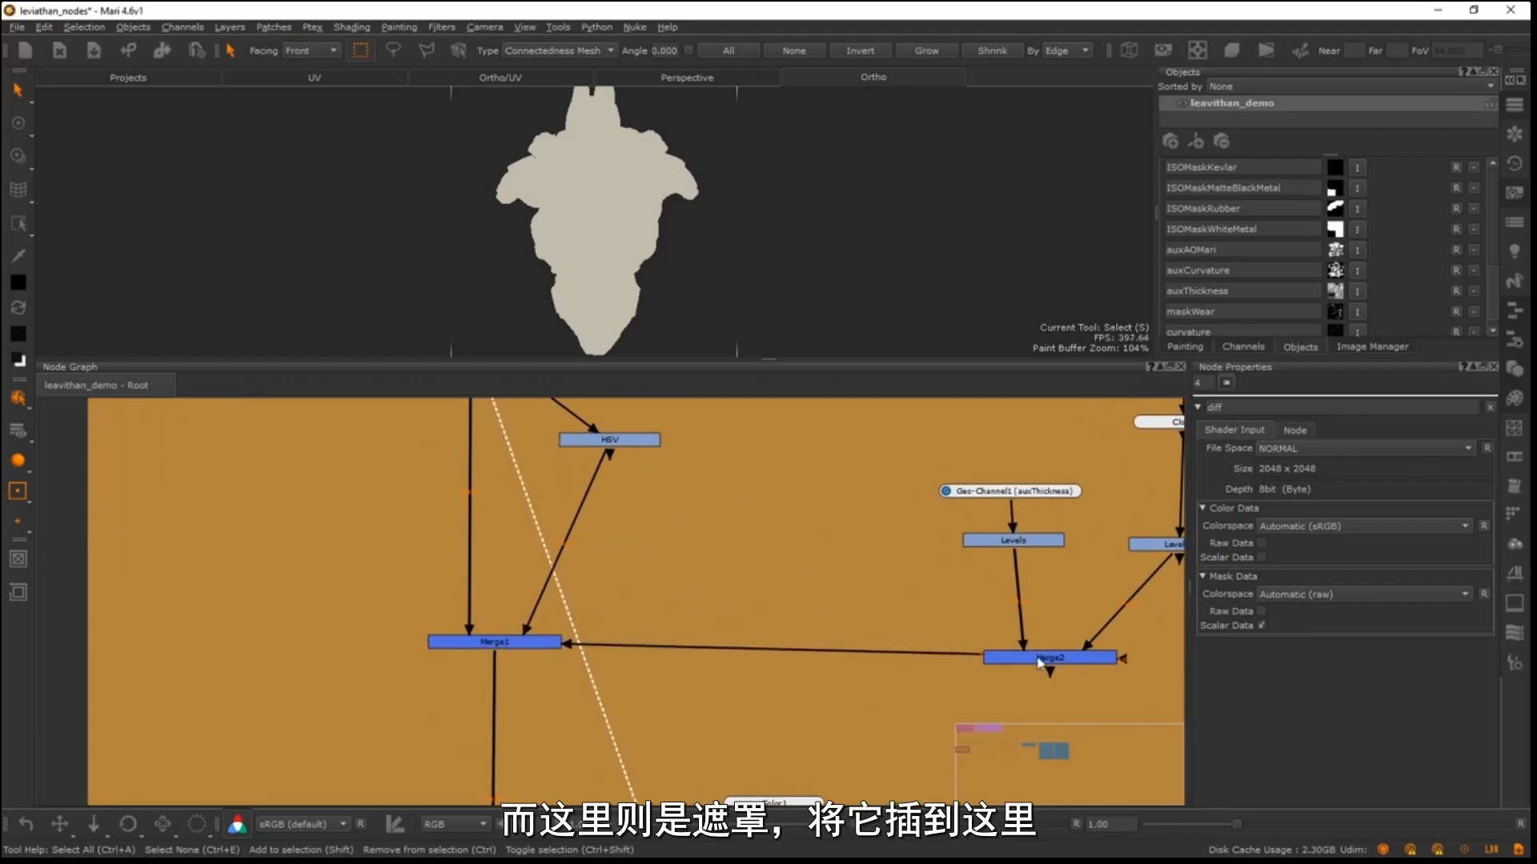
pyautogui.scroll(-2, 770, 547)
pyautogui.moveTo(1054, 559); pyautogui.dragTo(716, 604, button='middle')
pyautogui.keyDown('alt'); pyautogui.moveTo(718, 538); pyautogui.dragTo(752, 512, button='right'); pyautogui.keyUp('alt')
pyautogui.moveTo(655, 533); pyautogui.dragTo(726, 512, button='middle')
pyautogui.keyDown('alt'); pyautogui.moveTo(625, 520); pyautogui.dragTo(633, 517, button='right'); pyautogui.keyUp('alt')
pyautogui.moveTo(730, 511); pyautogui.dragTo(709, 535, button='middle')
# - Reposition the nodes feeding Merge2 and display the auxThickness geo-channel on the model with its properties open
pyautogui.moveTo(758, 574); pyautogui.dragTo(759, 500)
pyautogui.moveTo(892, 495); pyautogui.dragTo(885, 485)
pyautogui.moveTo(914, 634); pyautogui.dragTo(923, 618)
pyautogui.click(728, 494)
pyautogui.press('1')
pyautogui.moveTo(696, 497); pyautogui.dragTo(705, 507)
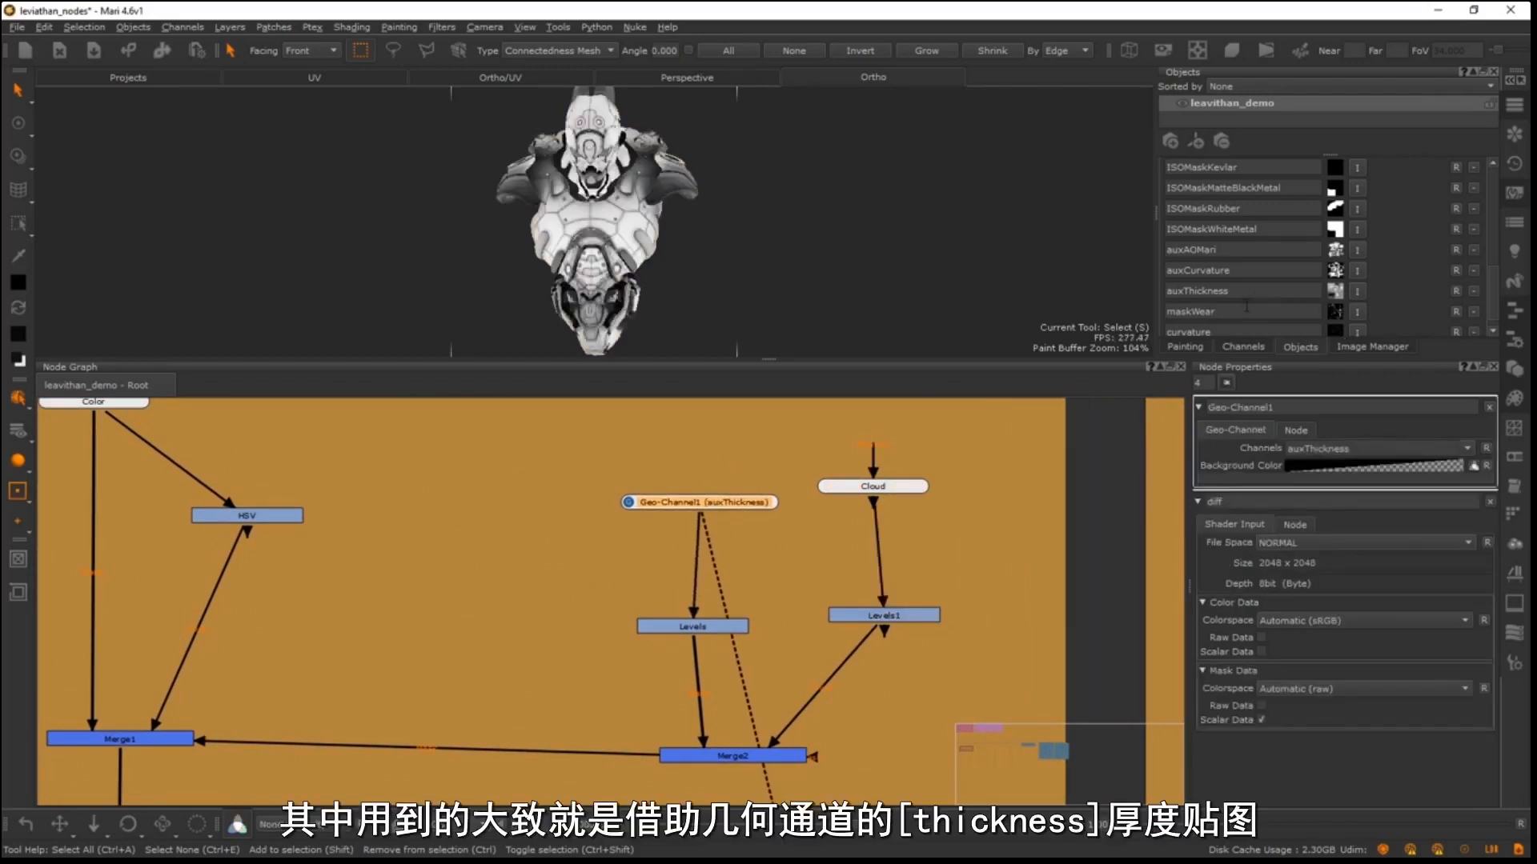
# - Move the Levels node closer below Geo-Channel1, and show its output on the model with its properties open
pyautogui.moveTo(714, 629); pyautogui.dragTo(730, 582)
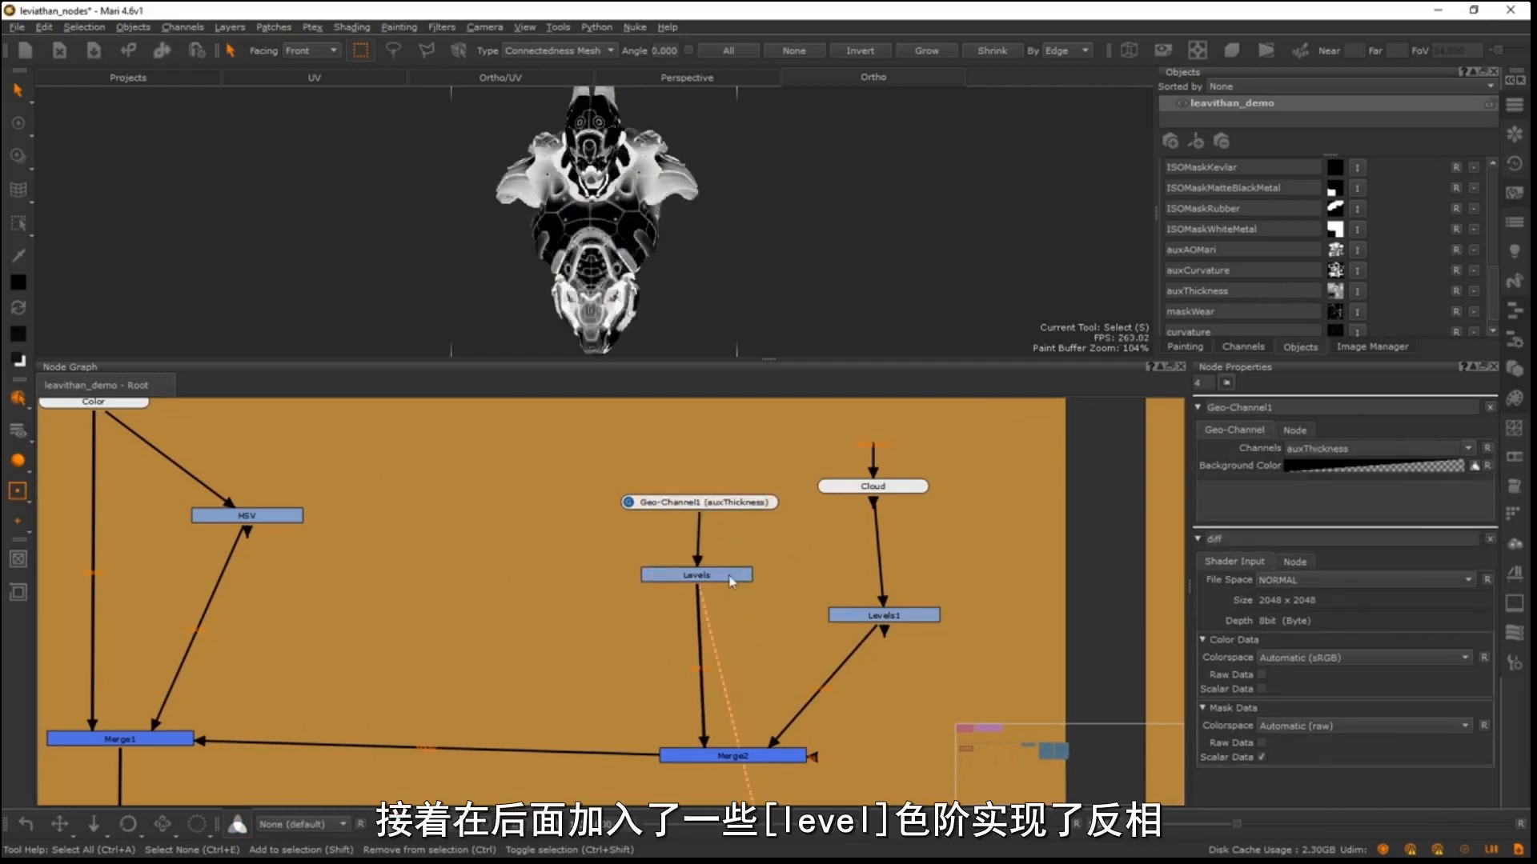
pyautogui.moveTo(730, 581); pyautogui.dragTo(726, 577)
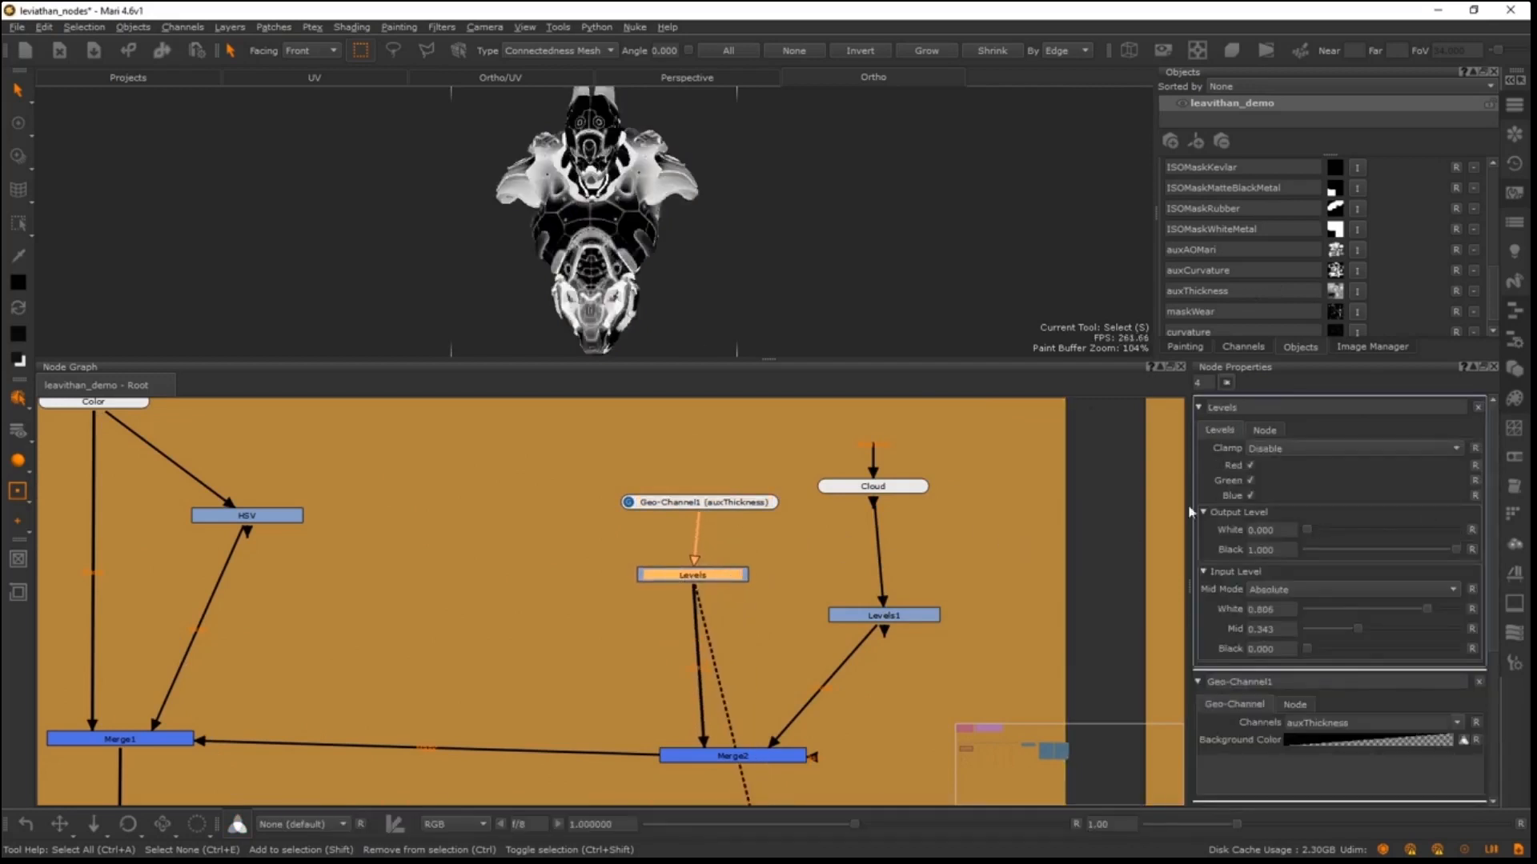
pyautogui.moveTo(1308, 531)
pyautogui.mouseDown()
pyautogui.moveTo(1456, 529)
pyautogui.moveTo(1305, 531)
pyautogui.mouseUp()
# - Move Levels1 closer below the Cloud node and display the Cloud and Levels1 outputs on the model
pyautogui.moveTo(872, 621); pyautogui.dragTo(859, 573)
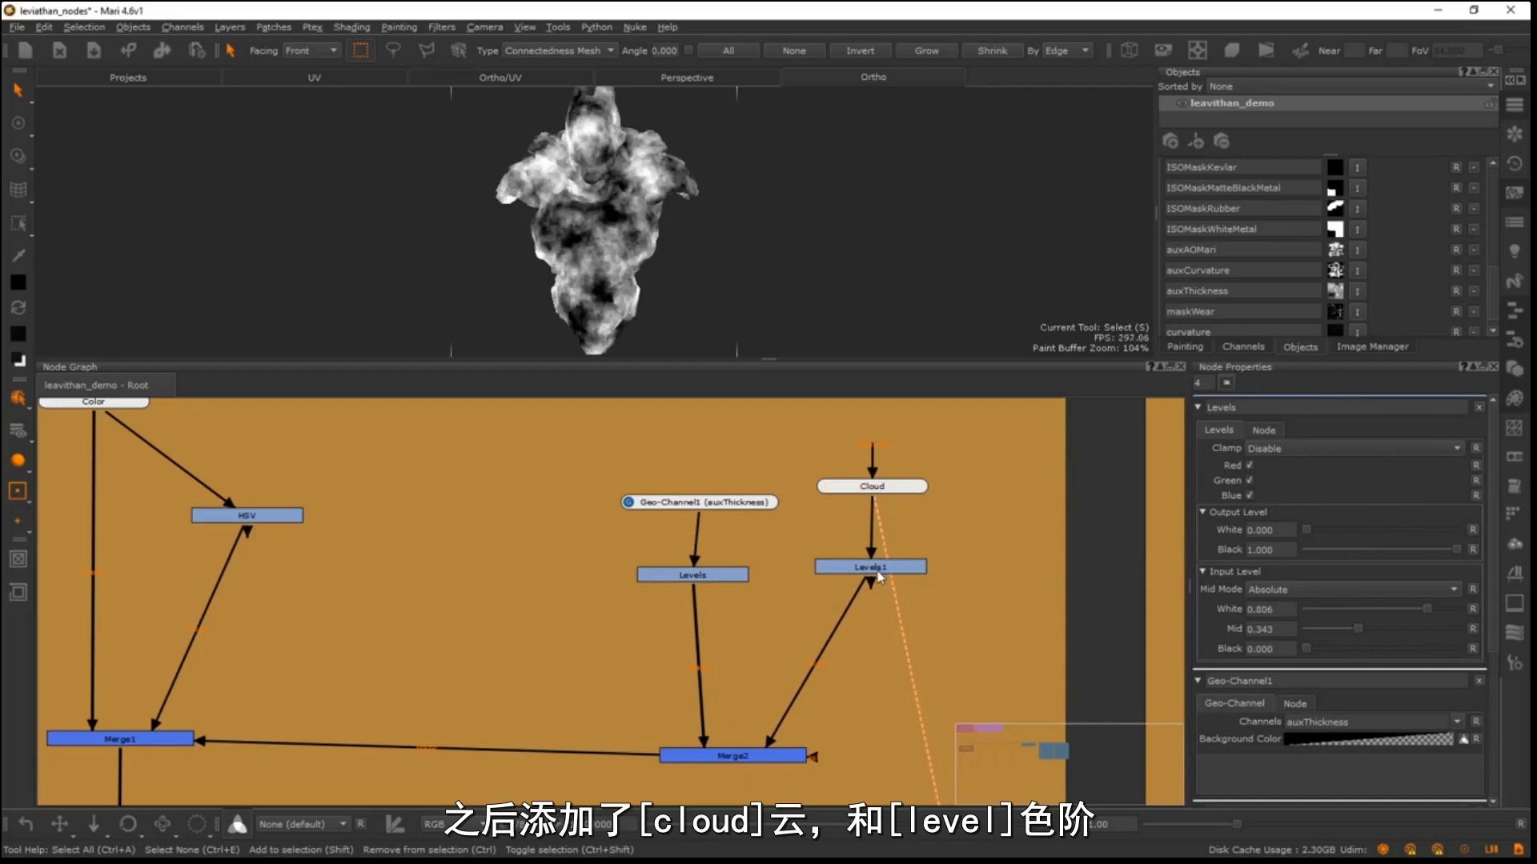
pyautogui.click(880, 571)
pyautogui.click(901, 570)
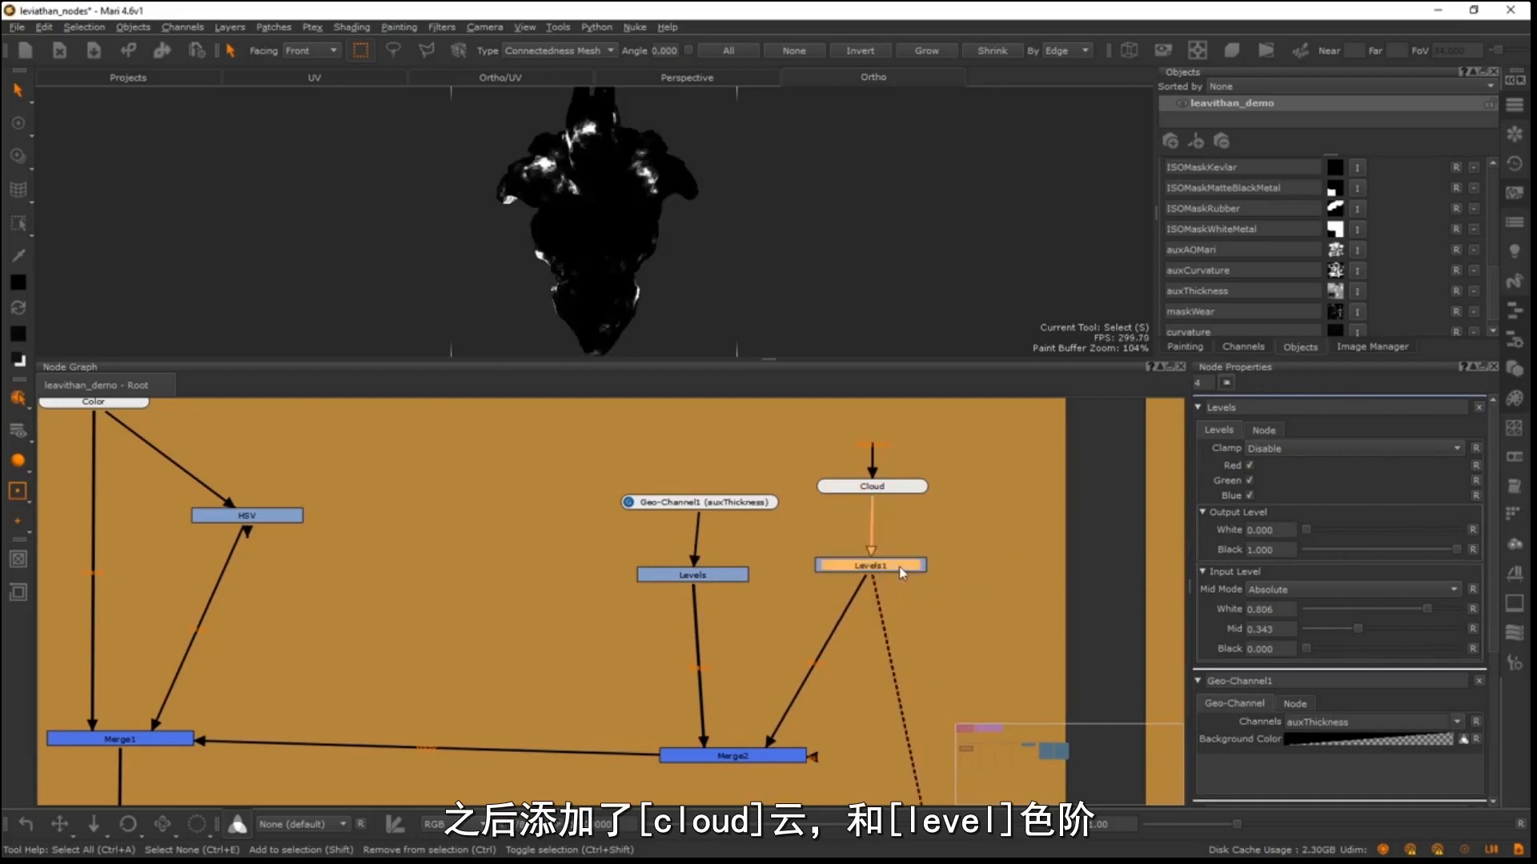
# - Open Merge2's properties to review its blend mode and display the combined mask on the model
pyautogui.doubleClick(746, 757)
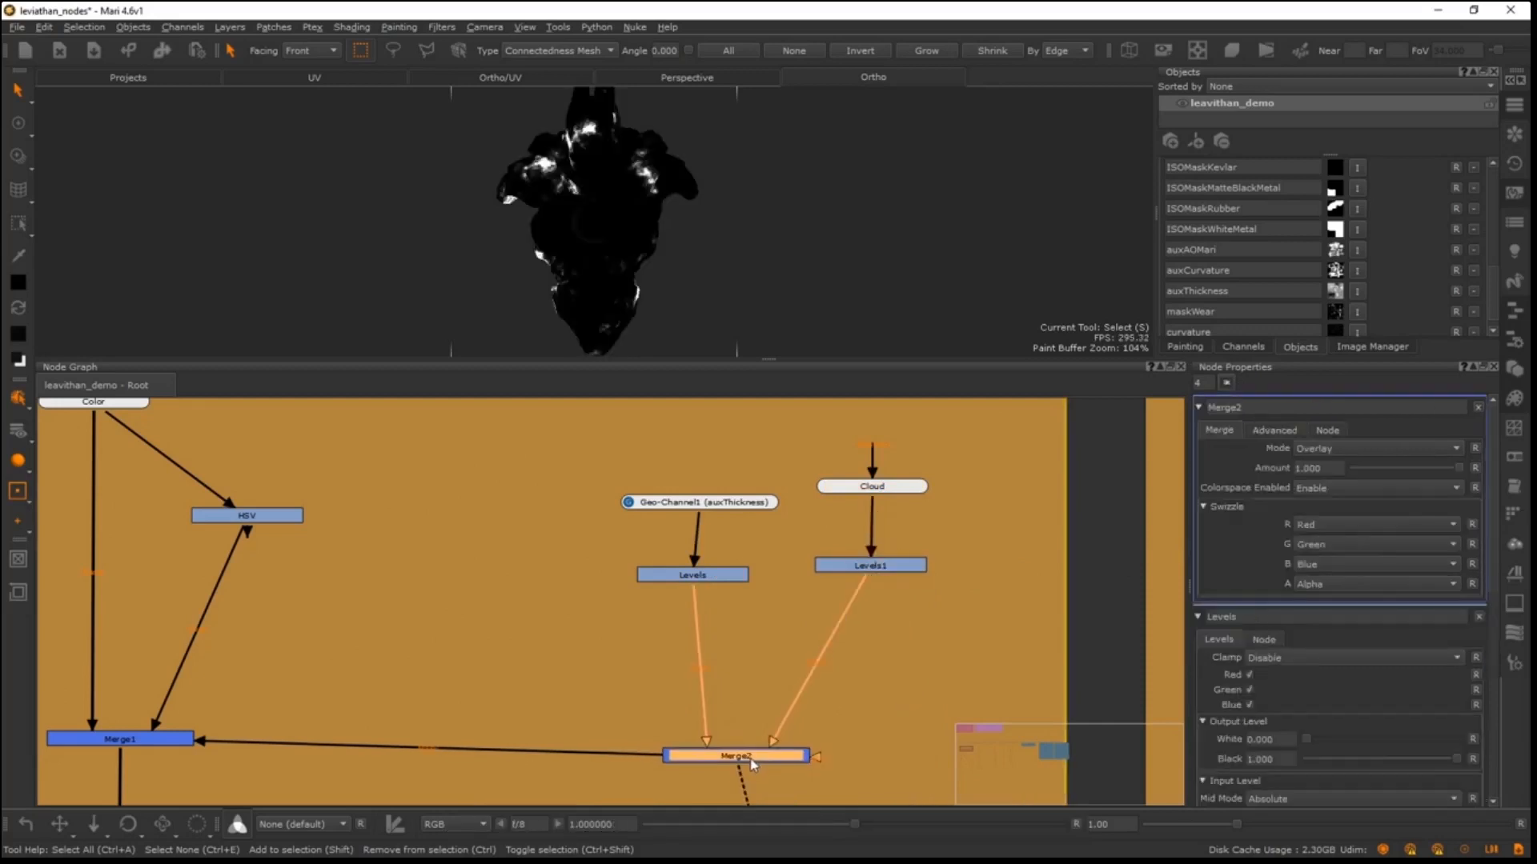
pyautogui.click(1327, 445)
pyautogui.click(1328, 444)
pyautogui.click(1329, 443)
pyautogui.click(863, 639)
pyautogui.click(775, 758)
# - Display the Merge1 output on the model and inspect the chest and shoulders up close
pyautogui.keyDown('alt'); pyautogui.moveTo(575, 648); pyautogui.dragTo(374, 662, button='right'); pyautogui.keyUp('alt')
pyautogui.keyDown('alt'); pyautogui.moveTo(374, 662); pyautogui.dragTo(627, 648, button='middle'); pyautogui.keyUp('alt')
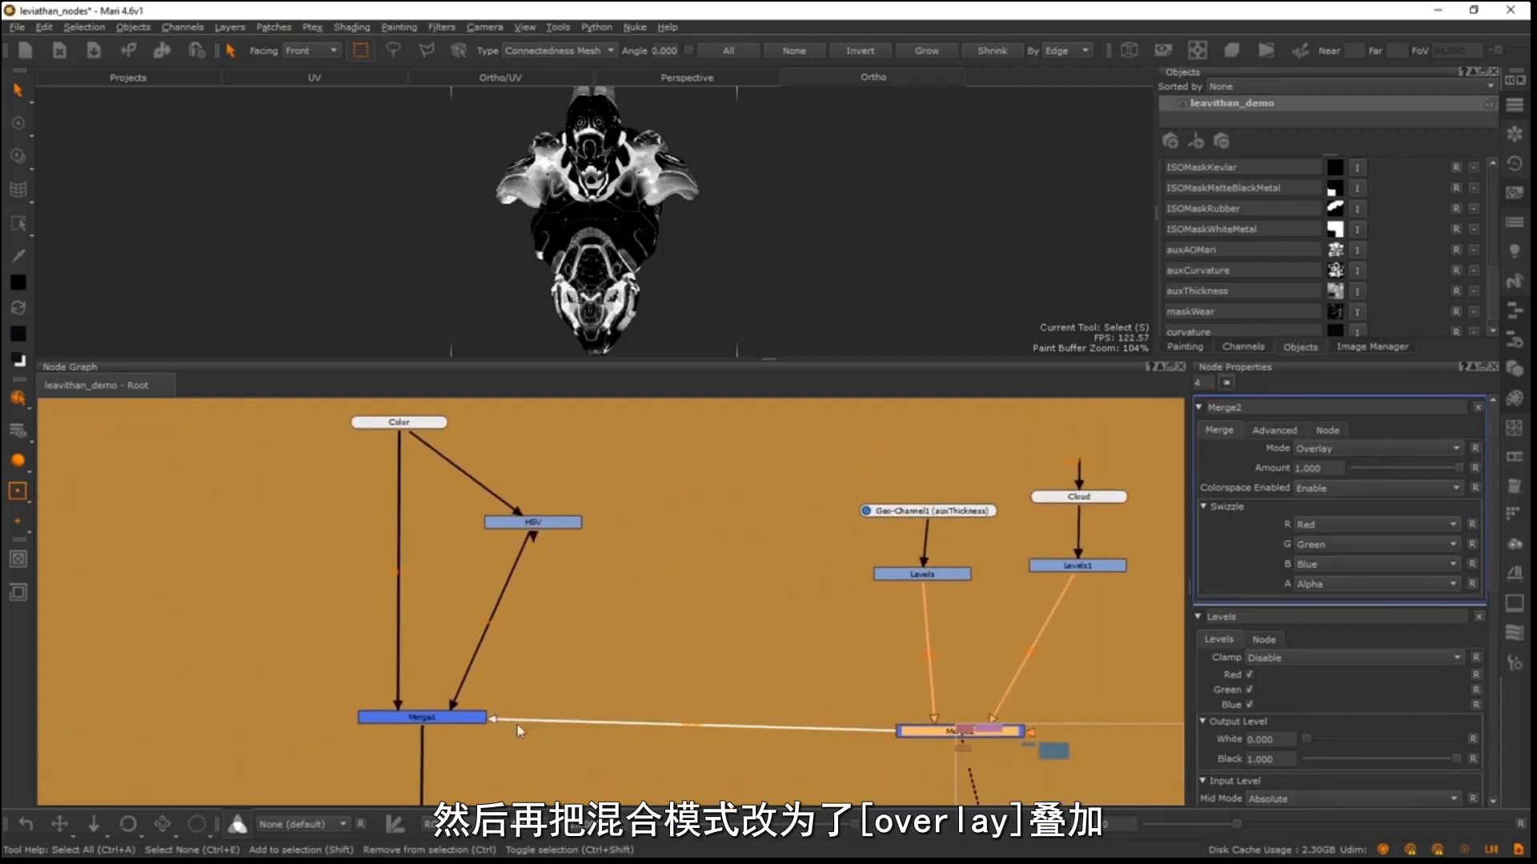
pyautogui.click(462, 719)
pyautogui.press('1')
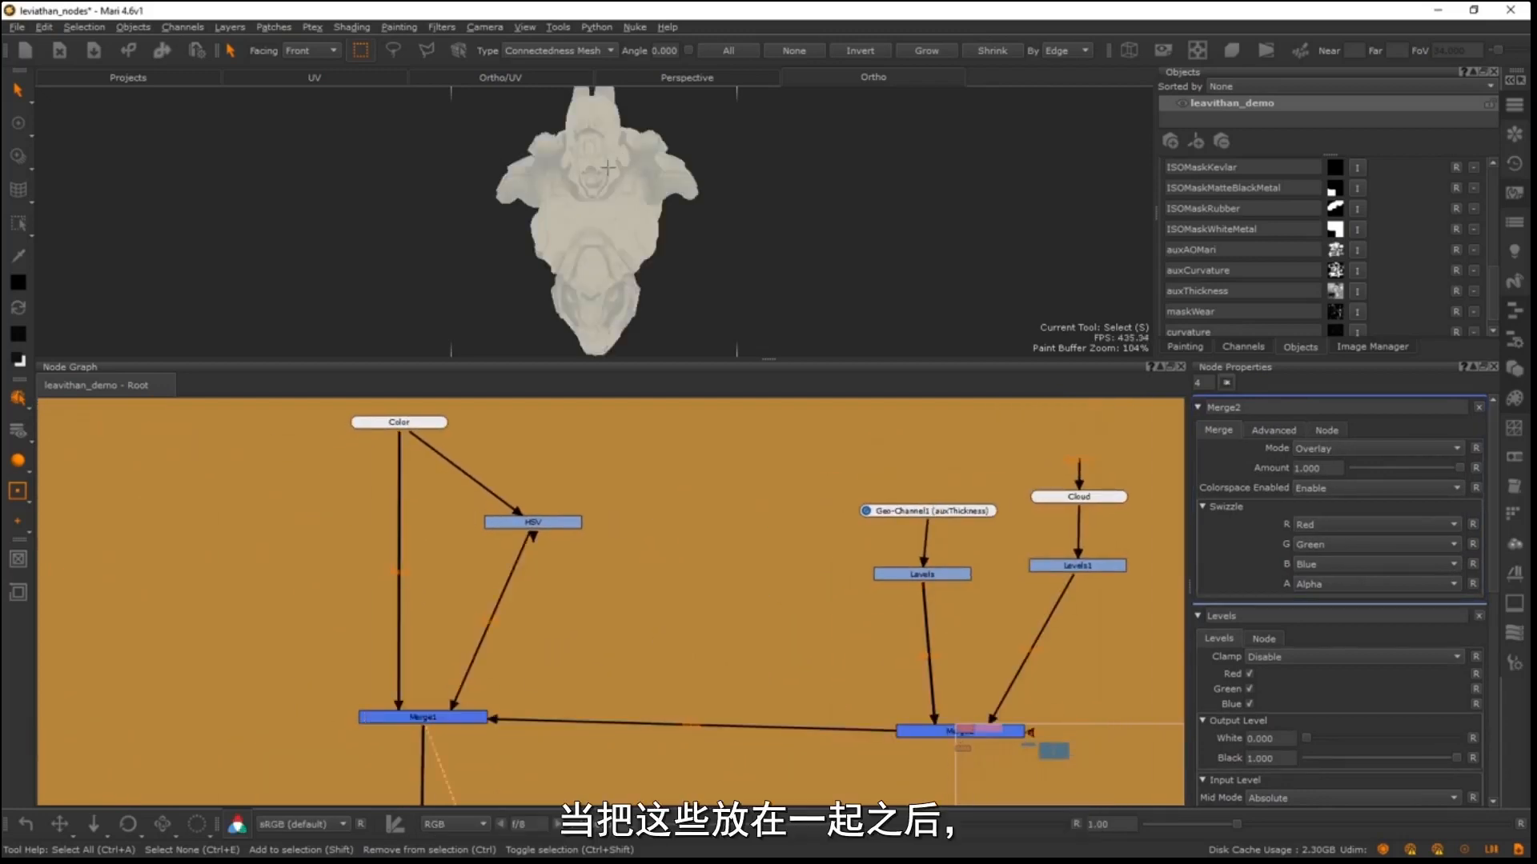
pyautogui.scroll(6, 584, 168)
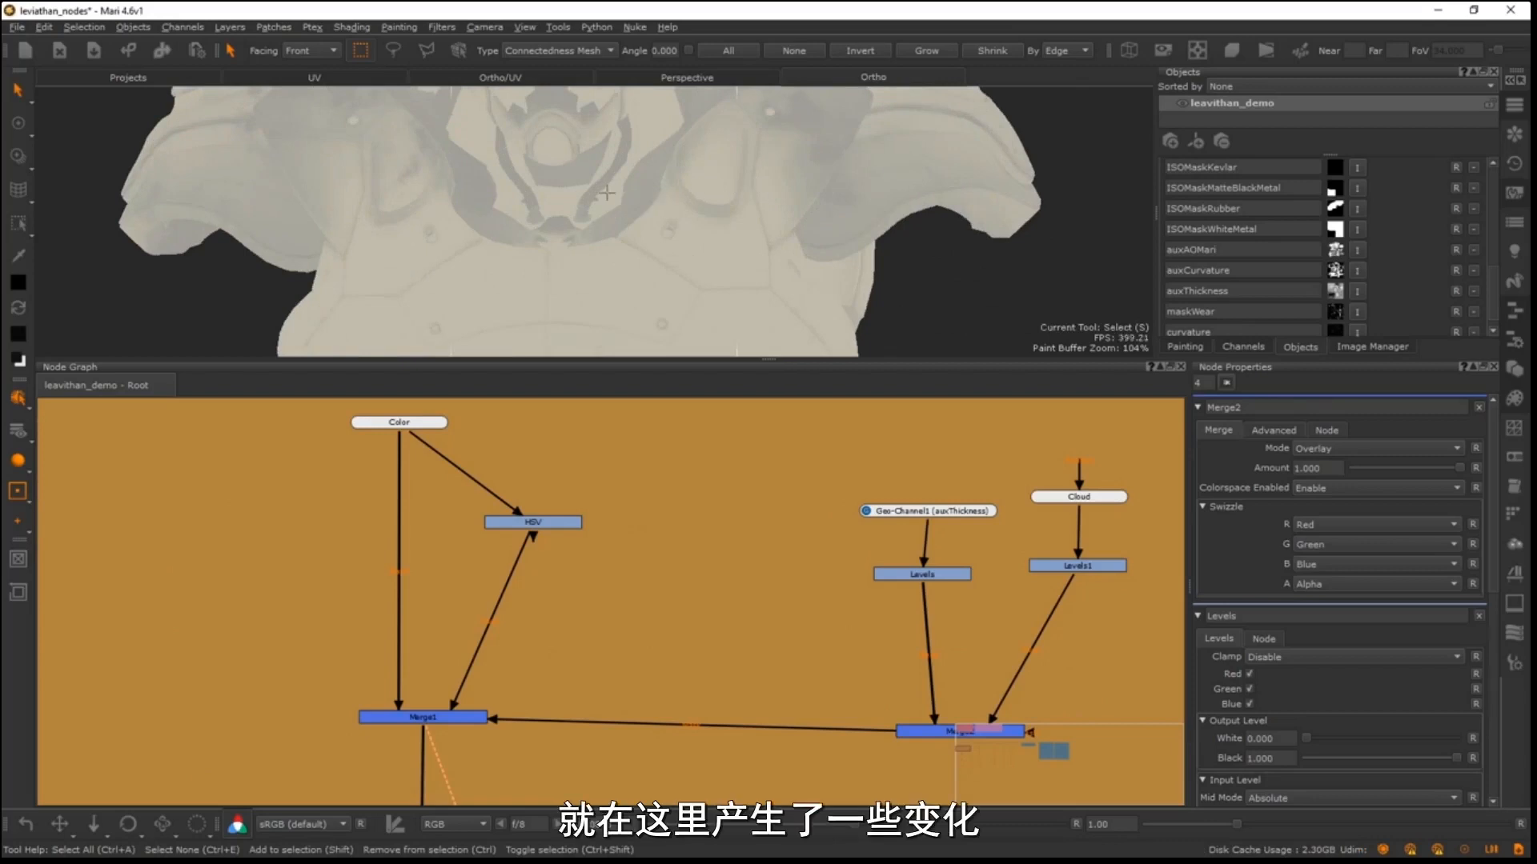
pyautogui.scroll(-8, 545, 217)
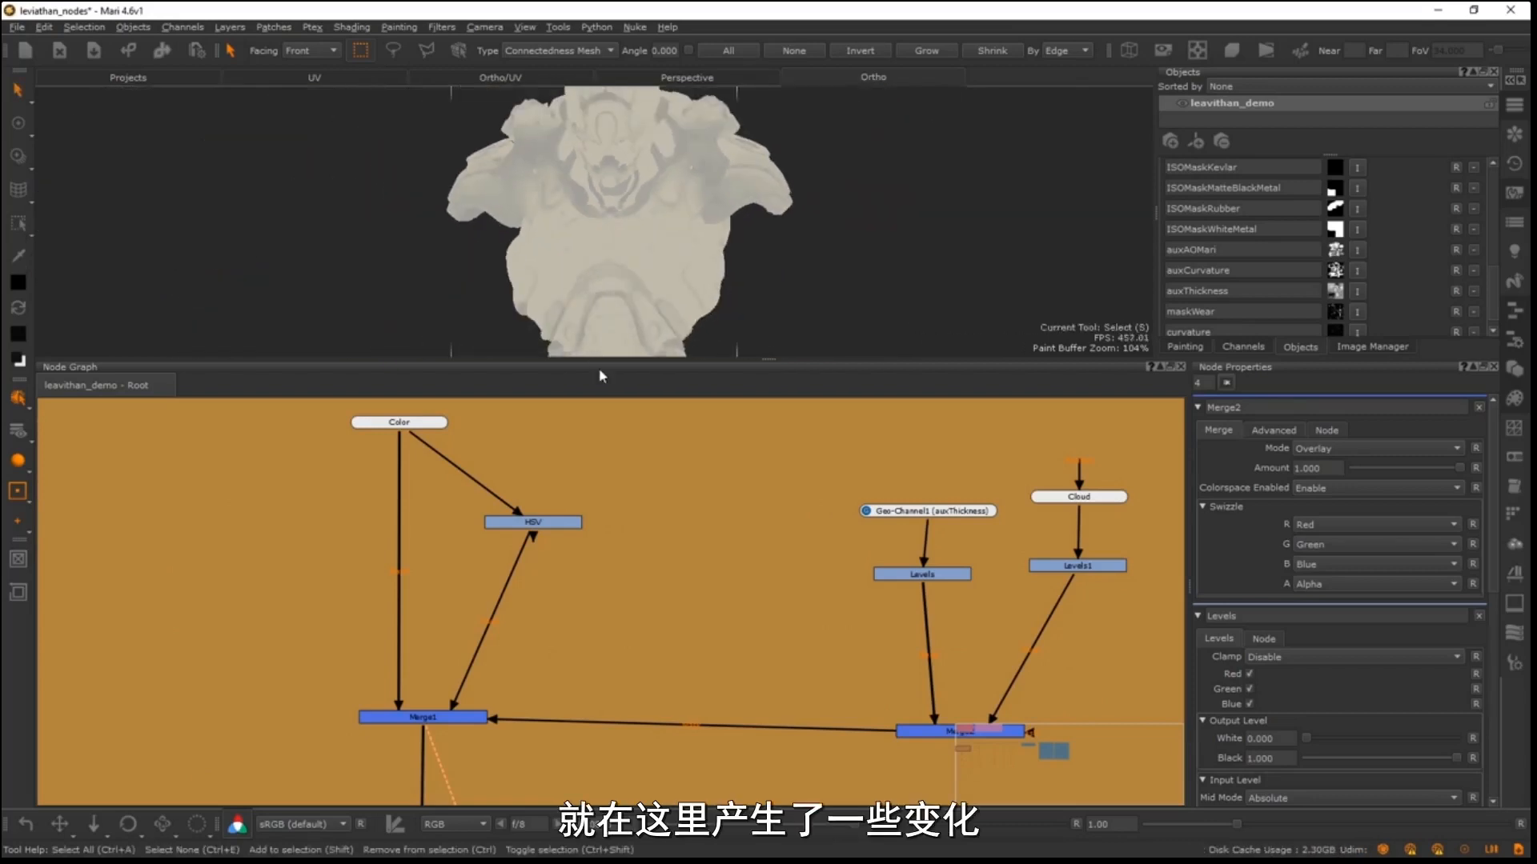
# - Try setting the HSV node's Value Scale to 0 and undo the trial changes to the node
pyautogui.click(559, 525)
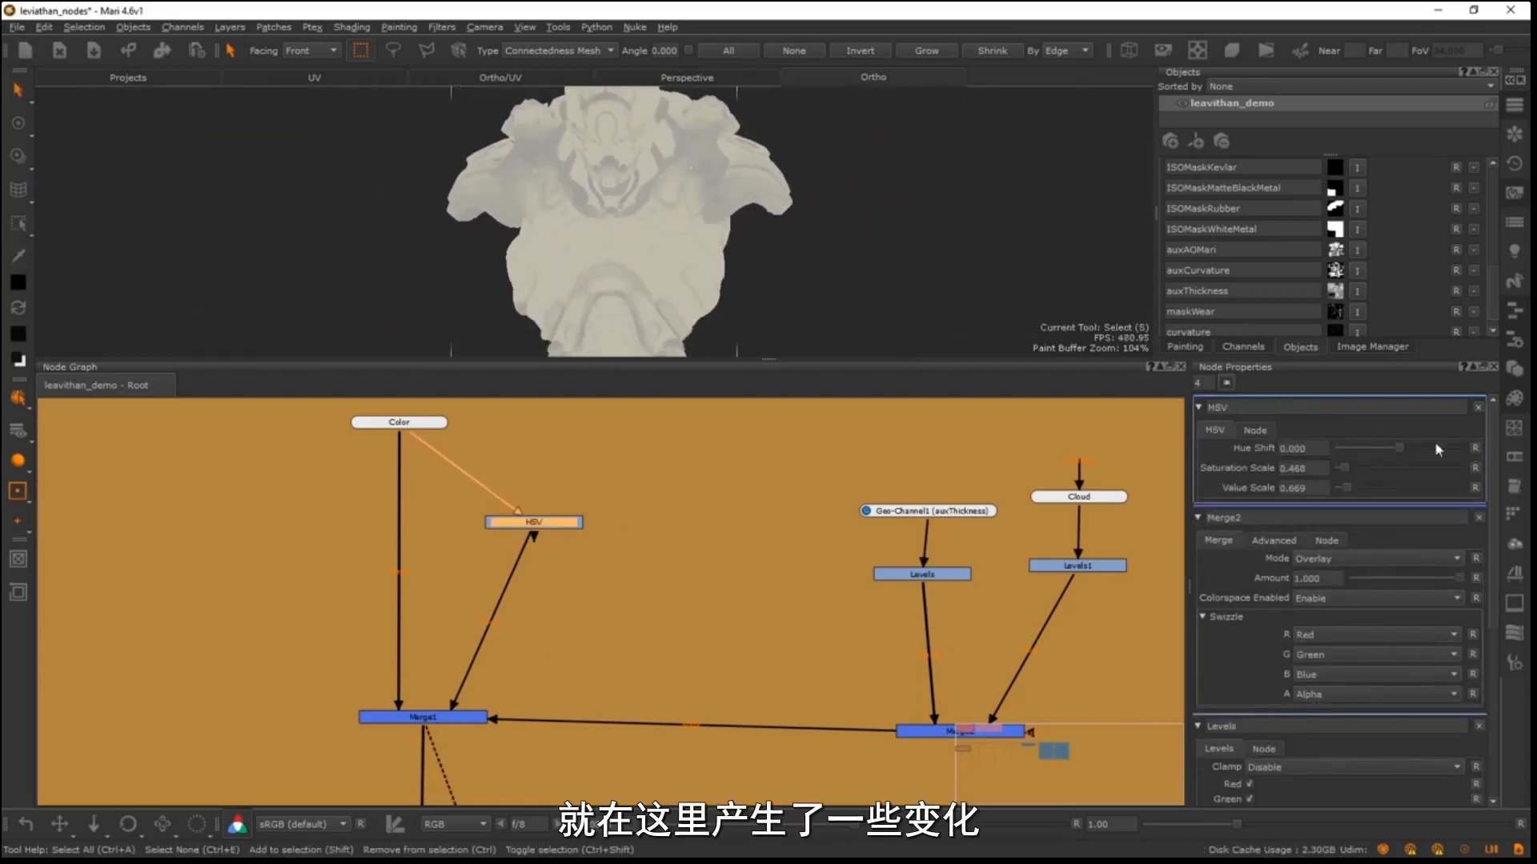
pyautogui.moveTo(1398, 451)
pyautogui.mouseDown()
pyautogui.moveTo(1357, 452)
pyautogui.moveTo(1398, 469)
pyautogui.moveTo(1334, 496)
pyautogui.mouseUp()
pyautogui.hotkey('ctrl', 'z')
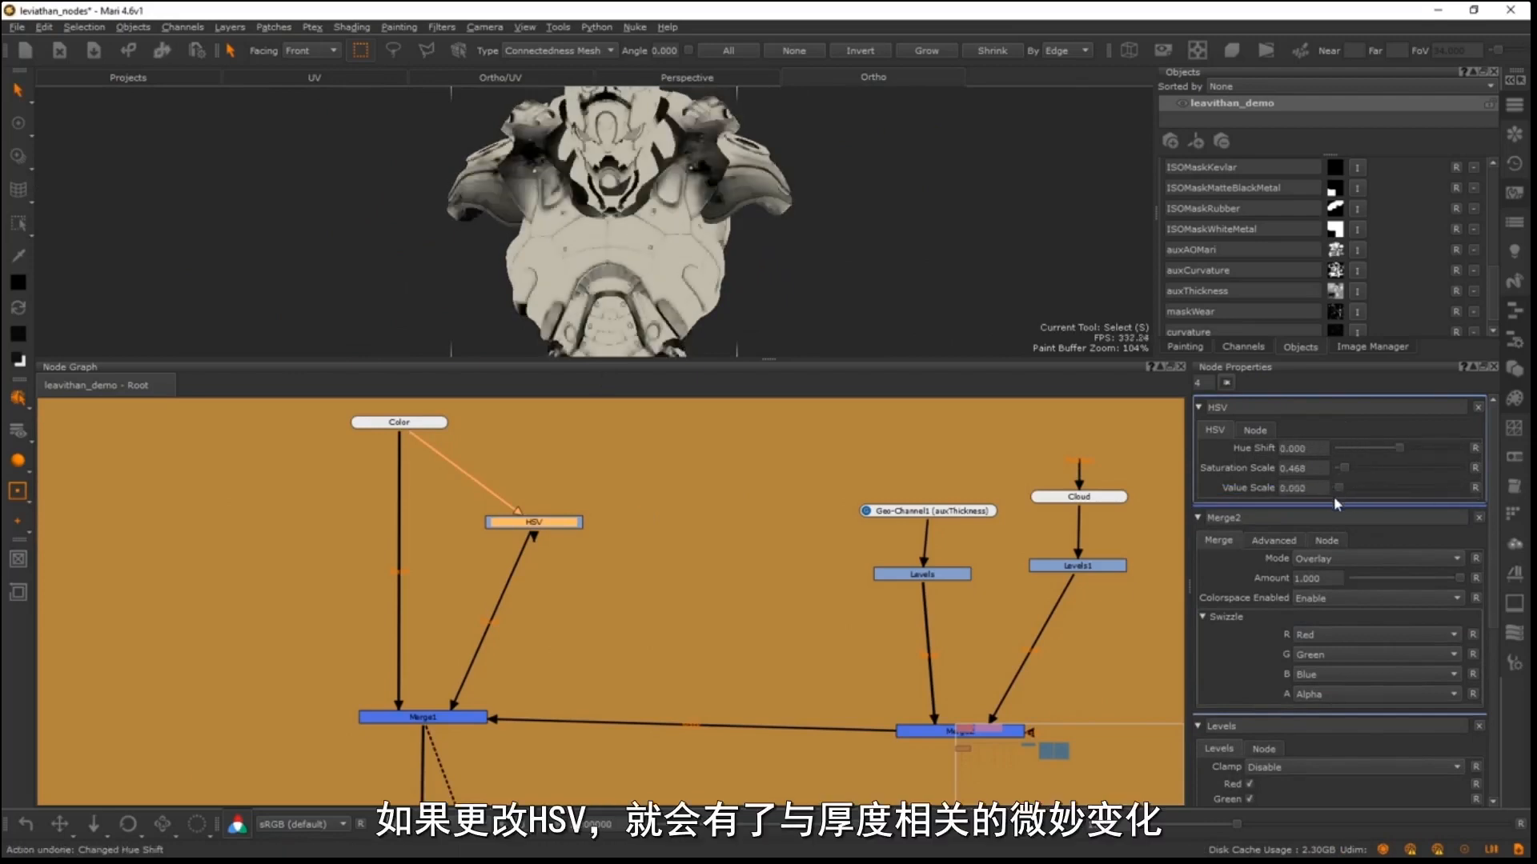
pyautogui.press('z')
pyautogui.hotkey('ctrl', 'z')
# - Follow the diff network from Merge1 down to Merge3 and examine its Color1 and maskWear inputs
pyautogui.scroll(-2, 588, 678)
pyautogui.moveTo(514, 656); pyautogui.dragTo(430, 674, button='middle')
pyautogui.scroll(-1, 632, 603)
pyautogui.moveTo(477, 670); pyautogui.dragTo(572, 536)
pyautogui.rightClick(512, 613)
pyautogui.click(489, 598)
pyautogui.moveTo(546, 617)
pyautogui.keyDown('alt'); pyautogui.mouseDown(button='right')
pyautogui.moveTo(561, 591)
pyautogui.moveTo(535, 617)
pyautogui.mouseUp(button='right'); pyautogui.keyUp('alt')
pyautogui.click(449, 626)
pyautogui.keyDown('alt'); pyautogui.moveTo(405, 594); pyautogui.dragTo(409, 589, button='right'); pyautogui.keyUp('alt')
pyautogui.moveTo(409, 595); pyautogui.dragTo(409, 534, button='middle')
pyautogui.moveTo(426, 788); pyautogui.dragTo(350, 530, button='middle')
pyautogui.keyDown('alt'); pyautogui.moveTo(338, 567); pyautogui.dragTo(423, 605, button='right'); pyautogui.keyUp('alt')
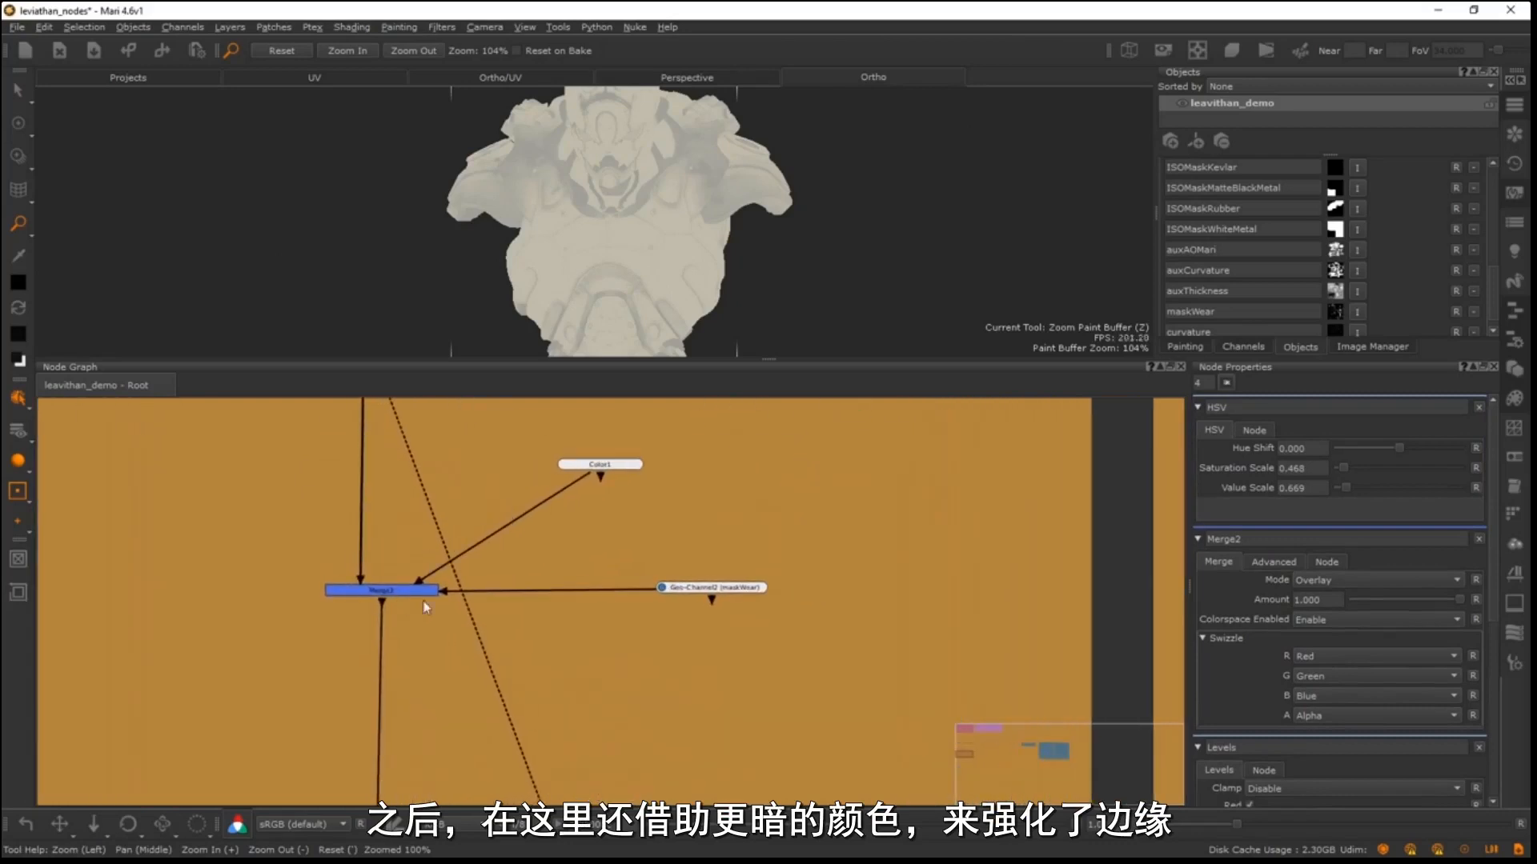
# - Nudge the maskWear geo-channel node and display the Merge3 output on the model
pyautogui.moveTo(712, 592); pyautogui.dragTo(722, 589)
pyautogui.click(399, 591)
pyautogui.press('1')
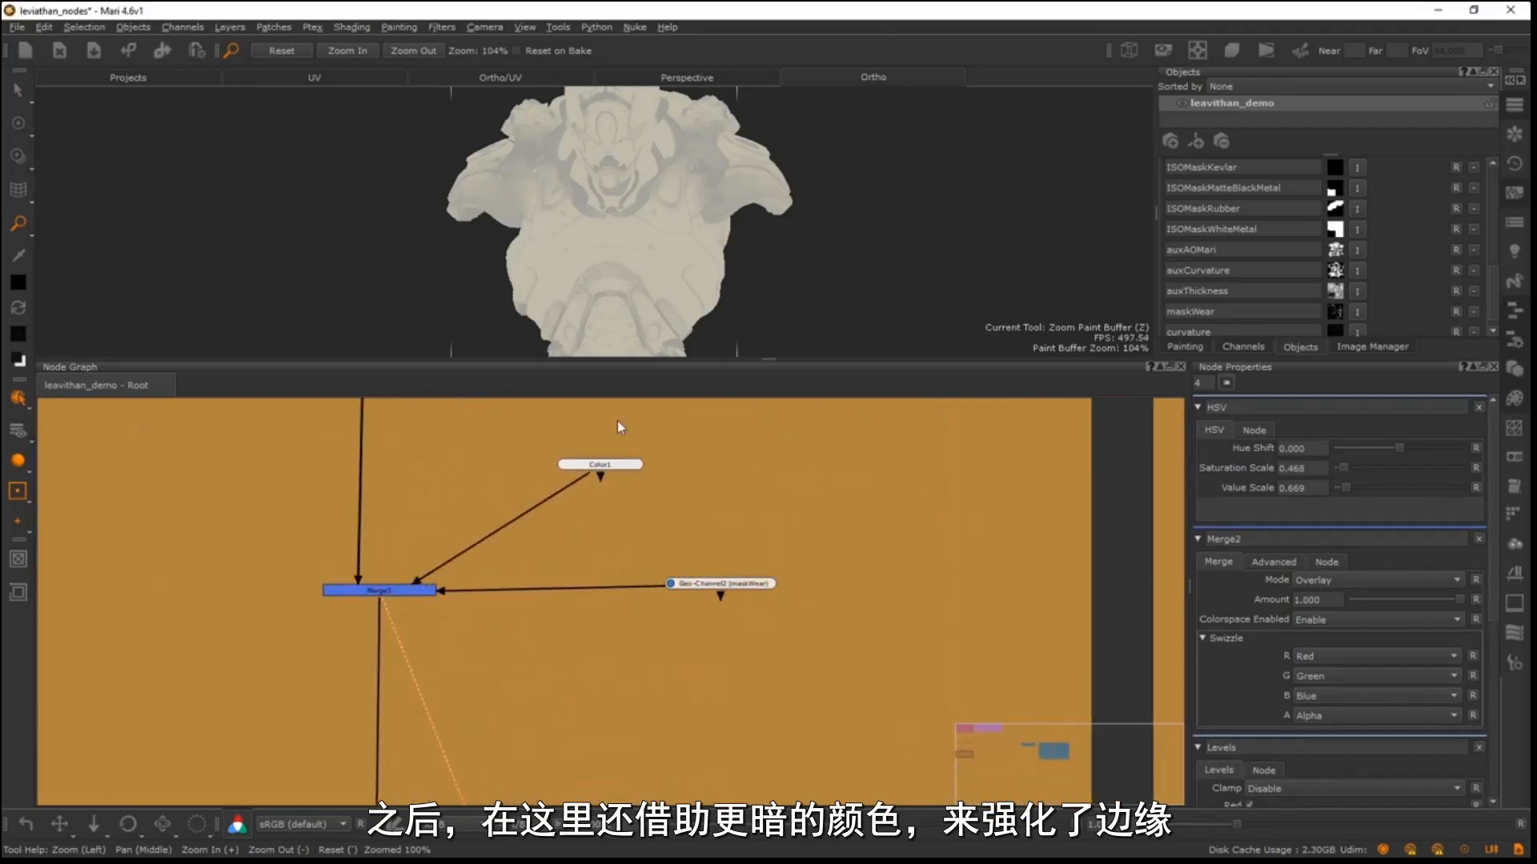
pyautogui.keyDown('alt'); pyautogui.moveTo(655, 501); pyautogui.dragTo(852, 472, button='right'); pyautogui.keyUp('alt')
pyautogui.moveTo(566, 490); pyautogui.dragTo(715, 500, button='middle')
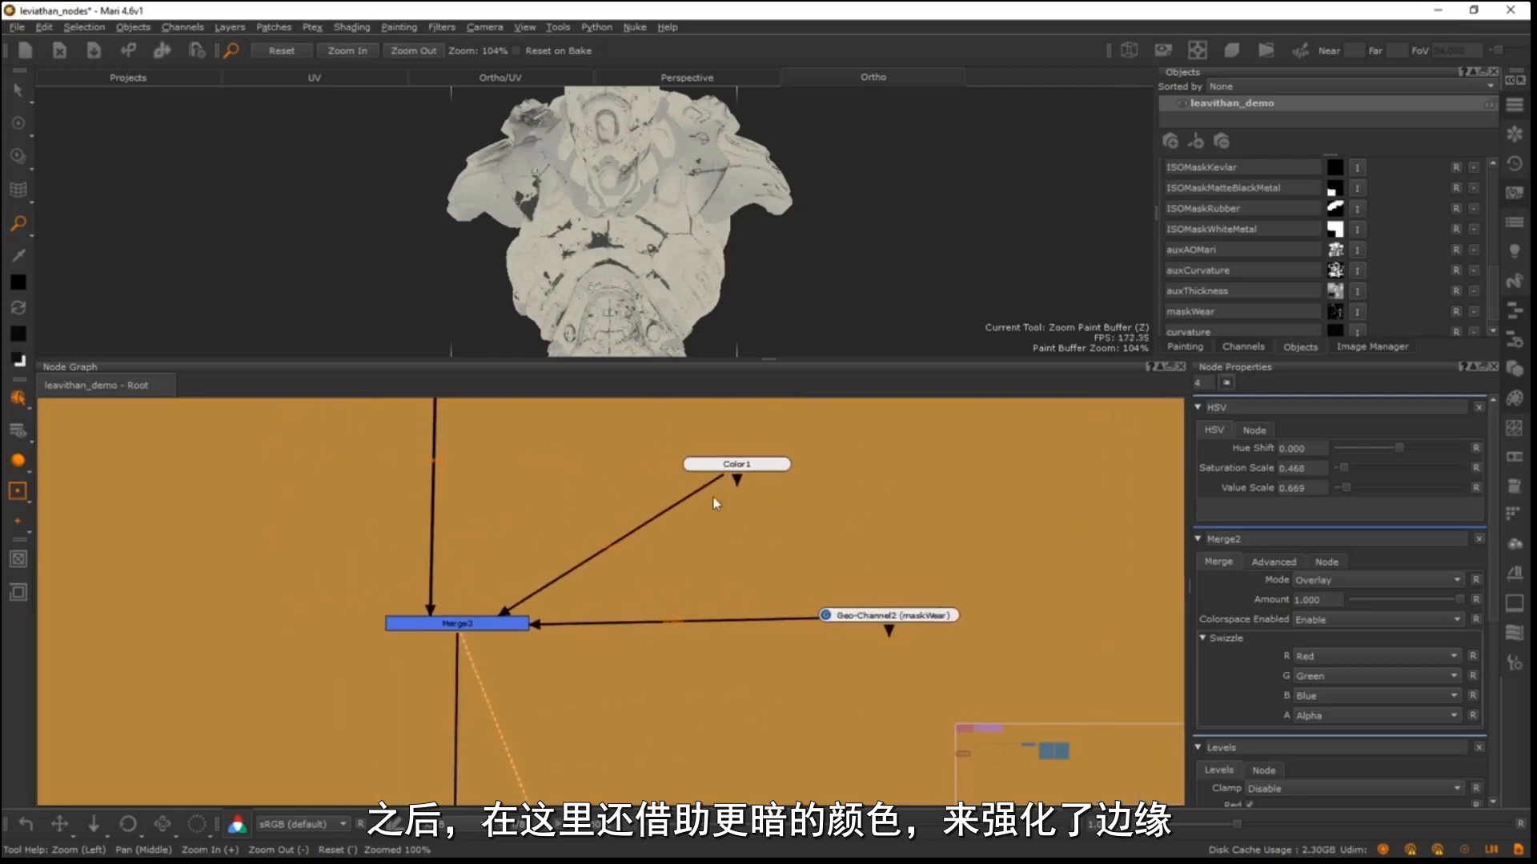
# - Move Color1 and the maskWear geo-channel closer to Merge3 and open both nodes' properties
pyautogui.moveTo(738, 480); pyautogui.dragTo(668, 470)
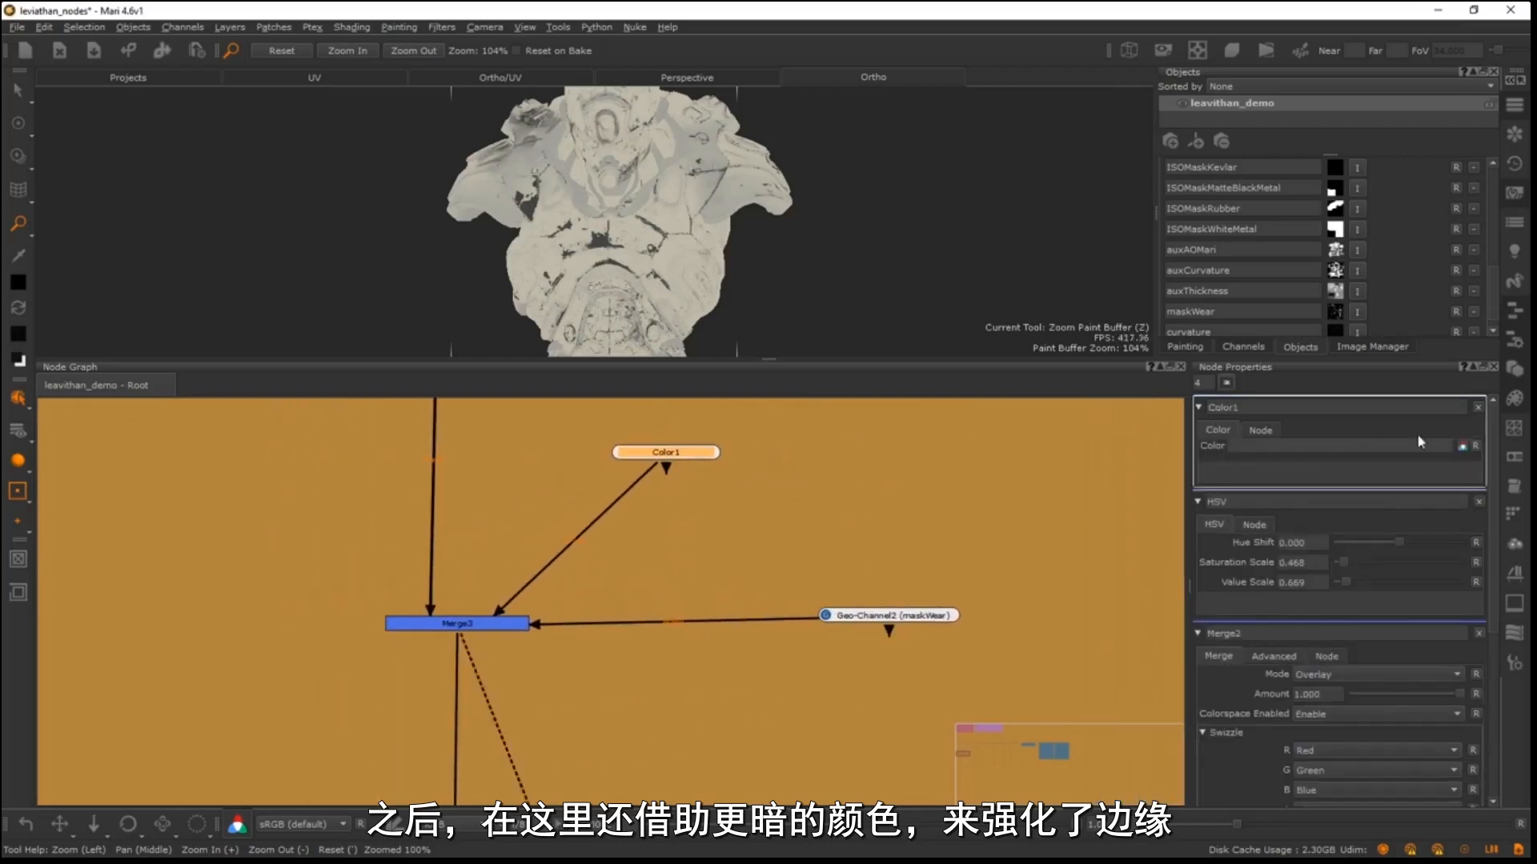
pyautogui.moveTo(506, 622); pyautogui.dragTo(504, 625)
pyautogui.moveTo(872, 618); pyautogui.dragTo(813, 613)
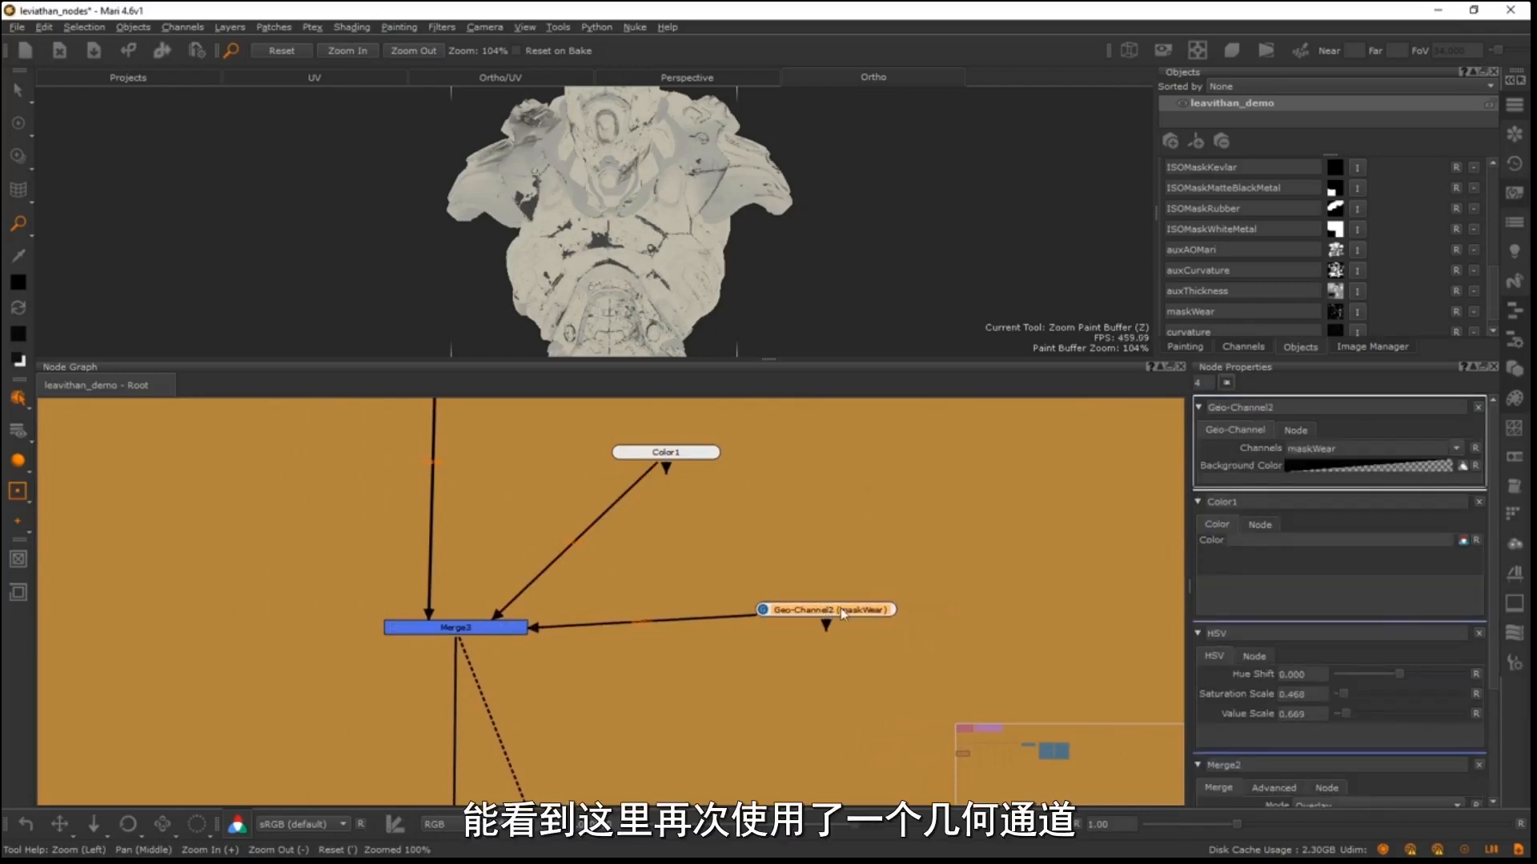
pyautogui.moveTo(842, 621); pyautogui.dragTo(812, 631)
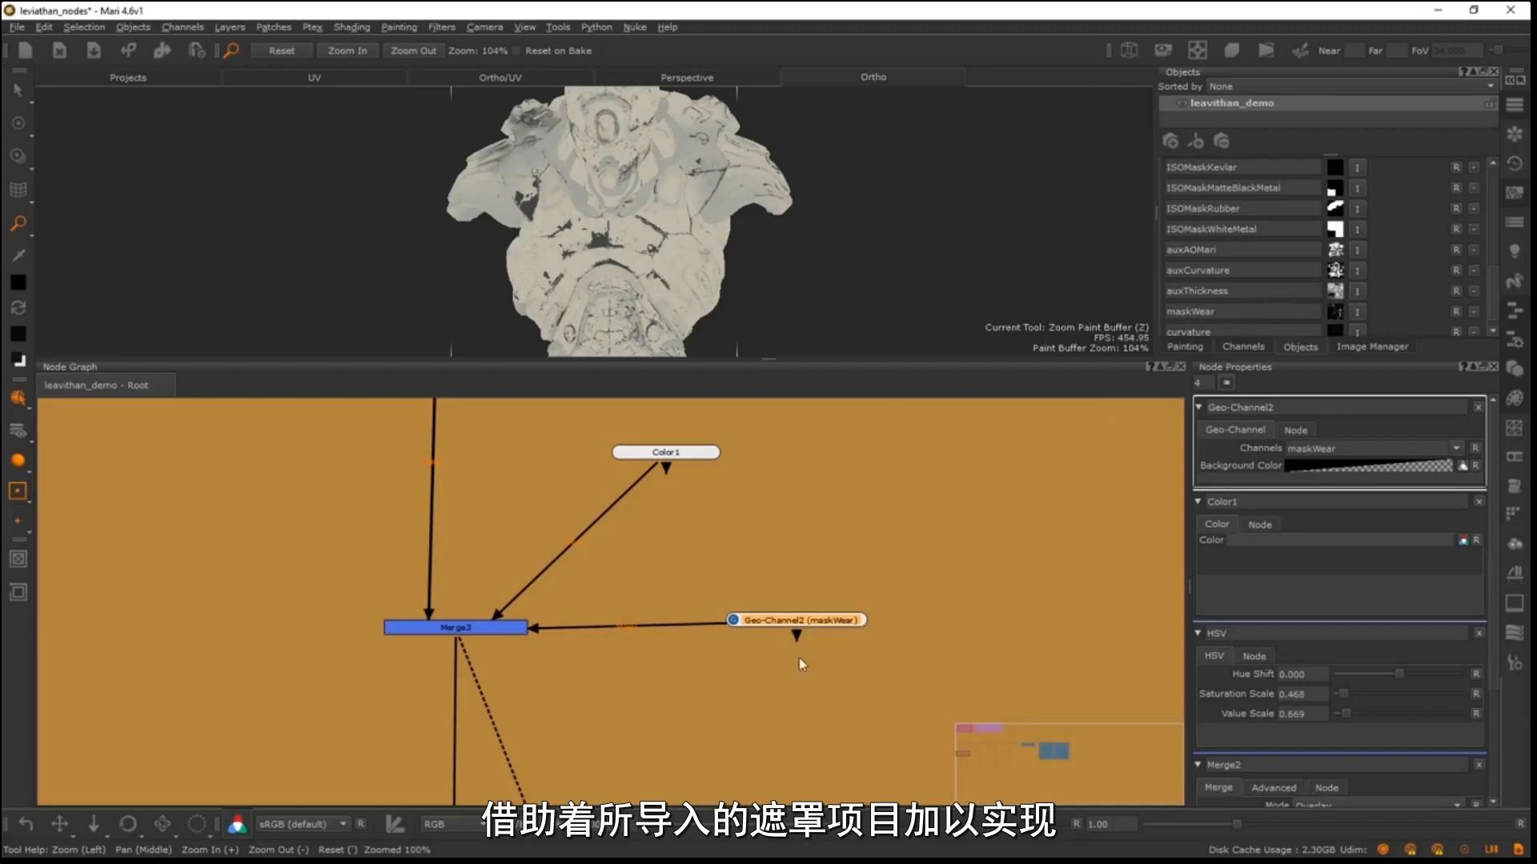
# - Display the Merge node masked by ISOMaskWhiteMetal on the model and inspect its effect on the upper body
pyautogui.scroll(1, 672, 597)
pyautogui.keyDown('alt'); pyautogui.moveTo(552, 214); pyautogui.dragTo(529, 171, button='middle'); pyautogui.keyUp('alt')
pyautogui.scroll(-3, 502, 225)
pyautogui.keyDown('alt'); pyautogui.moveTo(529, 171); pyautogui.dragTo(549, 214); pyautogui.keyUp('alt')
pyautogui.keyDown('alt'); pyautogui.moveTo(594, 670); pyautogui.dragTo(472, 712, button='middle'); pyautogui.keyUp('alt')
pyautogui.keyDown('alt'); pyautogui.moveTo(472, 712); pyautogui.dragTo(160, 708, button='right'); pyautogui.keyUp('alt')
pyautogui.keyDown('alt'); pyautogui.moveTo(485, 640); pyautogui.dragTo(468, 529, button='middle'); pyautogui.keyUp('alt')
pyautogui.keyDown('alt'); pyautogui.moveTo(552, 513); pyautogui.dragTo(1000, 473, button='right'); pyautogui.keyUp('alt')
pyautogui.keyDown('alt'); pyautogui.moveTo(624, 586); pyautogui.dragTo(668, 565, button='middle'); pyautogui.keyUp('alt')
pyautogui.keyDown('alt'); pyautogui.moveTo(623, 557); pyautogui.dragTo(643, 550, button='right'); pyautogui.keyUp('alt')
pyautogui.click(556, 594)
pyautogui.press('1')
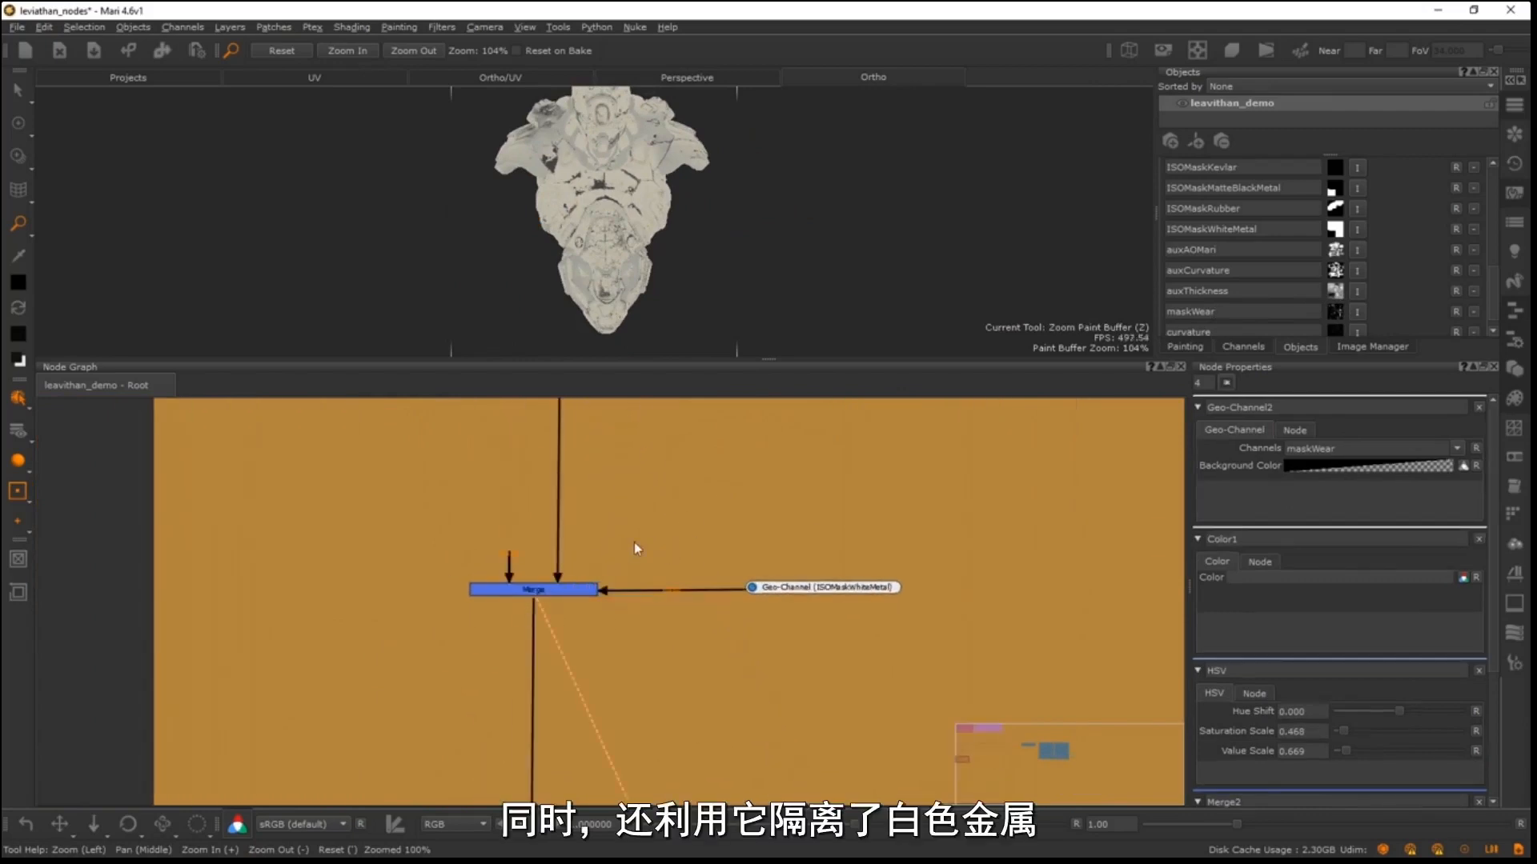
pyautogui.keyDown('alt'); pyautogui.moveTo(603, 185); pyautogui.dragTo(615, 234, button='middle'); pyautogui.keyUp('alt')
pyautogui.keyDown('alt'); pyautogui.moveTo(615, 234); pyautogui.dragTo(714, 201, button='right'); pyautogui.keyUp('alt')
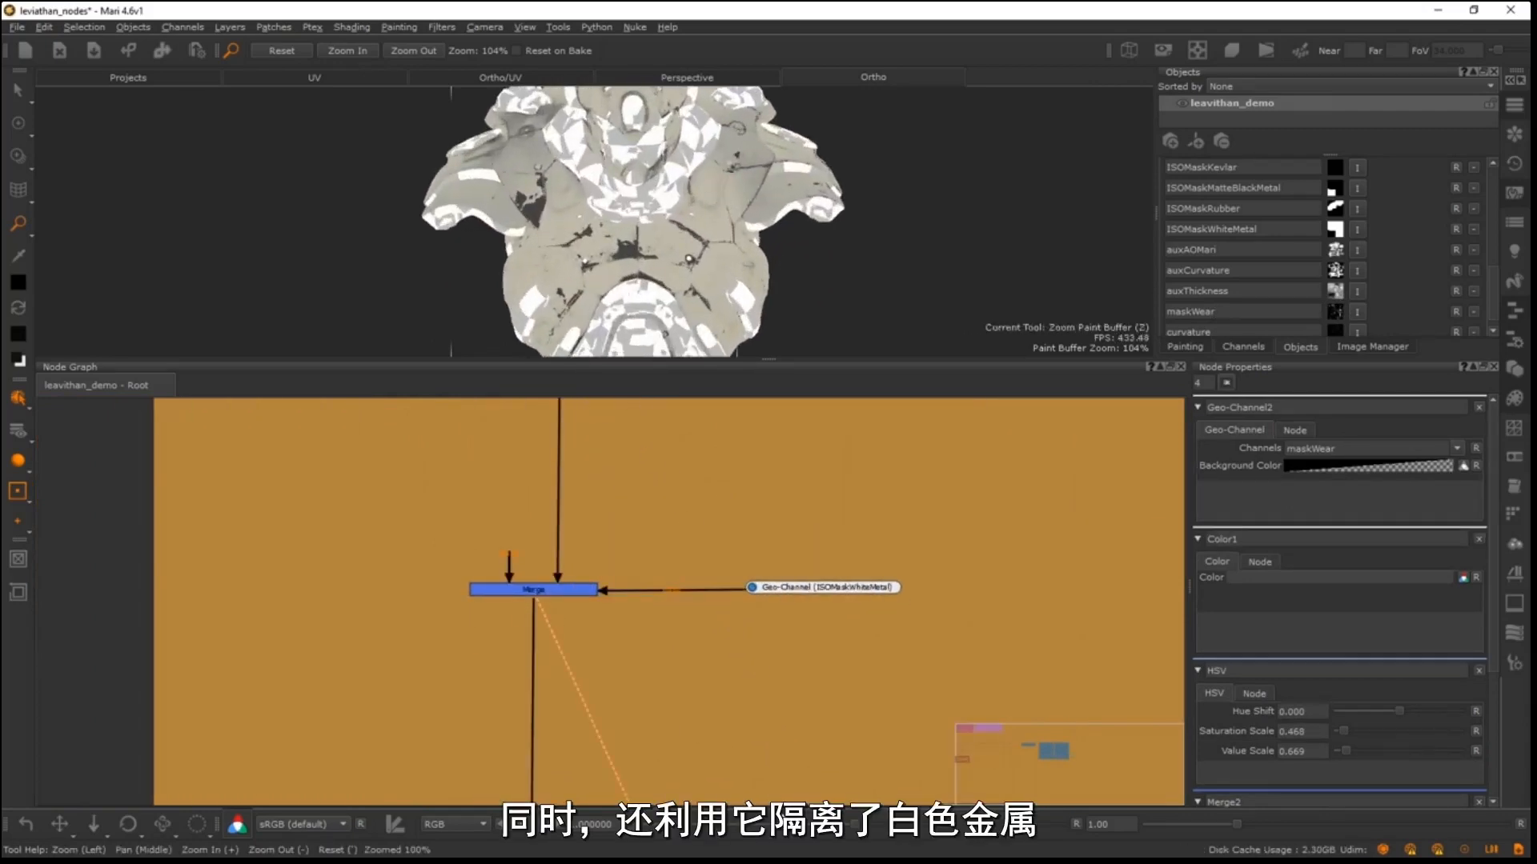
# - Check the lower end of the diff network and enlarge the viewport to frame the whole figure
pyautogui.keyDown('alt'); pyautogui.moveTo(803, 534); pyautogui.dragTo(703, 597, button='right'); pyautogui.keyUp('alt')
pyautogui.keyDown('alt'); pyautogui.moveTo(703, 599); pyautogui.dragTo(712, 470, button='middle'); pyautogui.keyUp('alt')
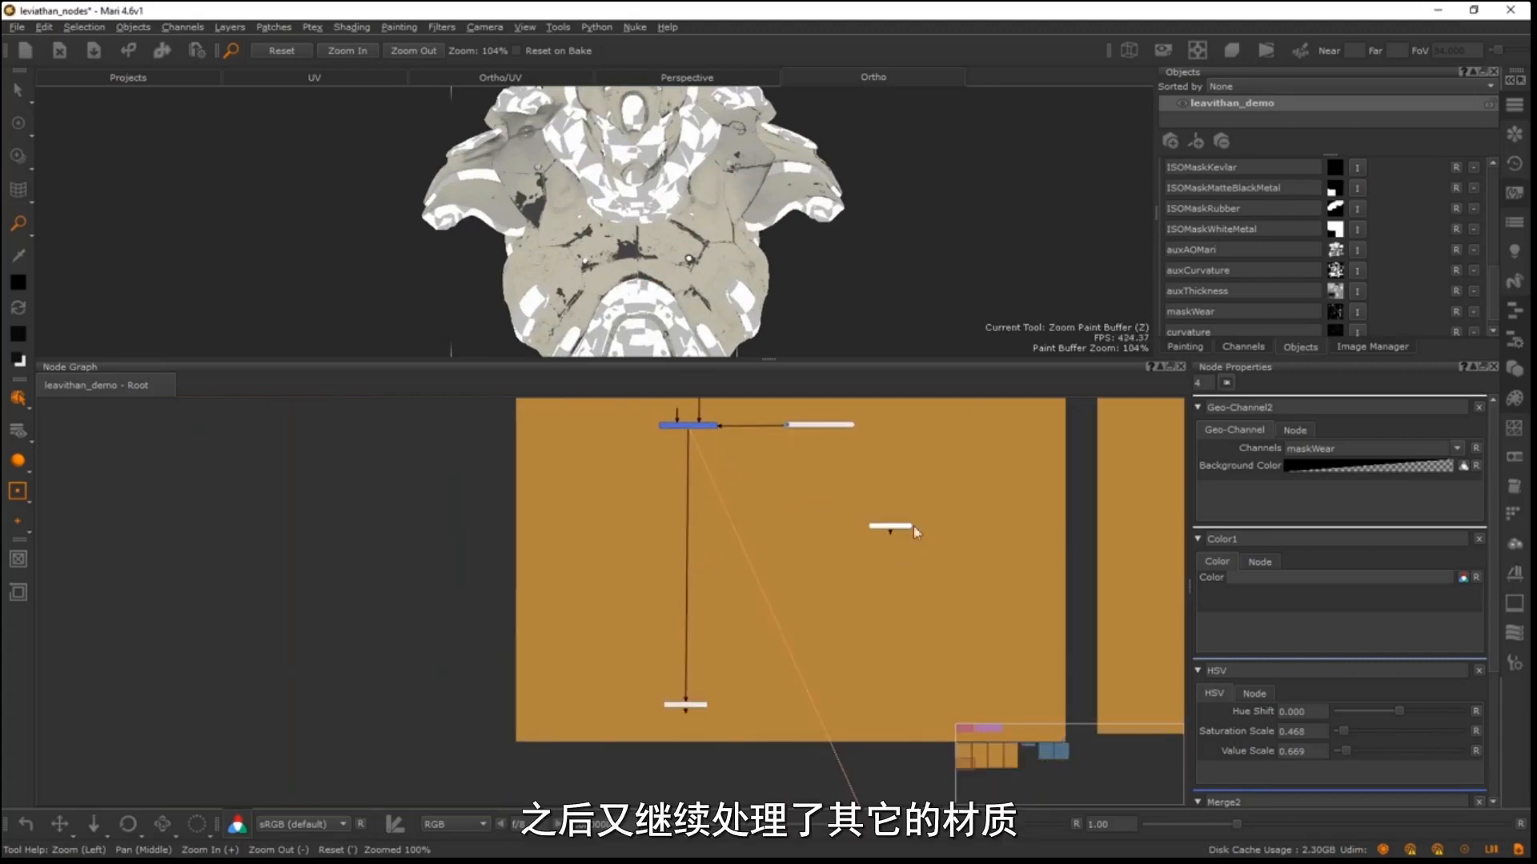
pyautogui.moveTo(677, 473); pyautogui.dragTo(671, 523, button='middle')
pyautogui.moveTo(747, 358); pyautogui.dragTo(746, 593)
pyautogui.keyDown('alt'); pyautogui.moveTo(913, 321); pyautogui.dragTo(634, 337, button='middle'); pyautogui.keyUp('alt')
pyautogui.keyDown('alt'); pyautogui.moveTo(635, 337); pyautogui.dragTo(480, 357, button='right'); pyautogui.keyUp('alt')
pyautogui.keyDown('alt'); pyautogui.moveTo(480, 357); pyautogui.dragTo(512, 347, button='middle'); pyautogui.keyUp('alt')
pyautogui.keyDown('alt'); pyautogui.moveTo(512, 347); pyautogui.dragTo(588, 344, button='right'); pyautogui.keyUp('alt')
pyautogui.keyDown('alt'); pyautogui.moveTo(588, 344); pyautogui.dragTo(685, 327, button='middle'); pyautogui.keyUp('alt')
pyautogui.keyDown('alt'); pyautogui.moveTo(685, 327); pyautogui.dragTo(653, 332, button='right'); pyautogui.keyUp('alt')
pyautogui.keyDown('alt'); pyautogui.moveTo(824, 385); pyautogui.dragTo(850, 389, button='right'); pyautogui.keyUp('alt')
pyautogui.keyDown('alt'); pyautogui.moveTo(850, 389); pyautogui.dragTo(786, 376, button='middle'); pyautogui.keyUp('alt')
pyautogui.moveTo(786, 376)
pyautogui.keyDown('alt'); pyautogui.mouseDown()
pyautogui.moveTo(773, 376)
pyautogui.moveTo(786, 381)
pyautogui.mouseUp(); pyautogui.keyUp('alt')
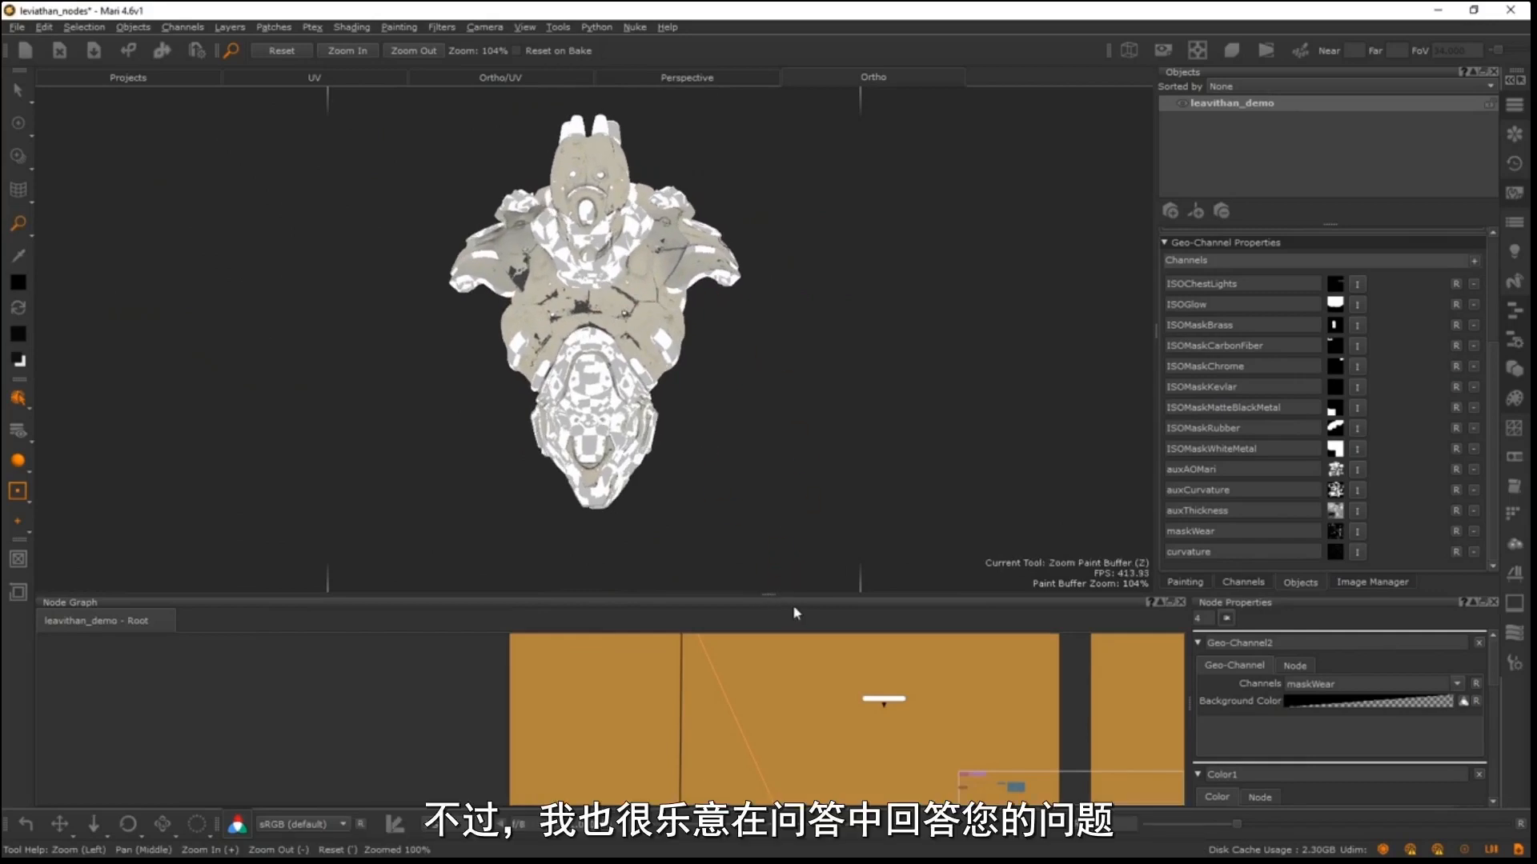
# - Enlarge the node graph again and frame all of the project's backdrops in it
pyautogui.moveTo(774, 598); pyautogui.dragTo(648, 318)
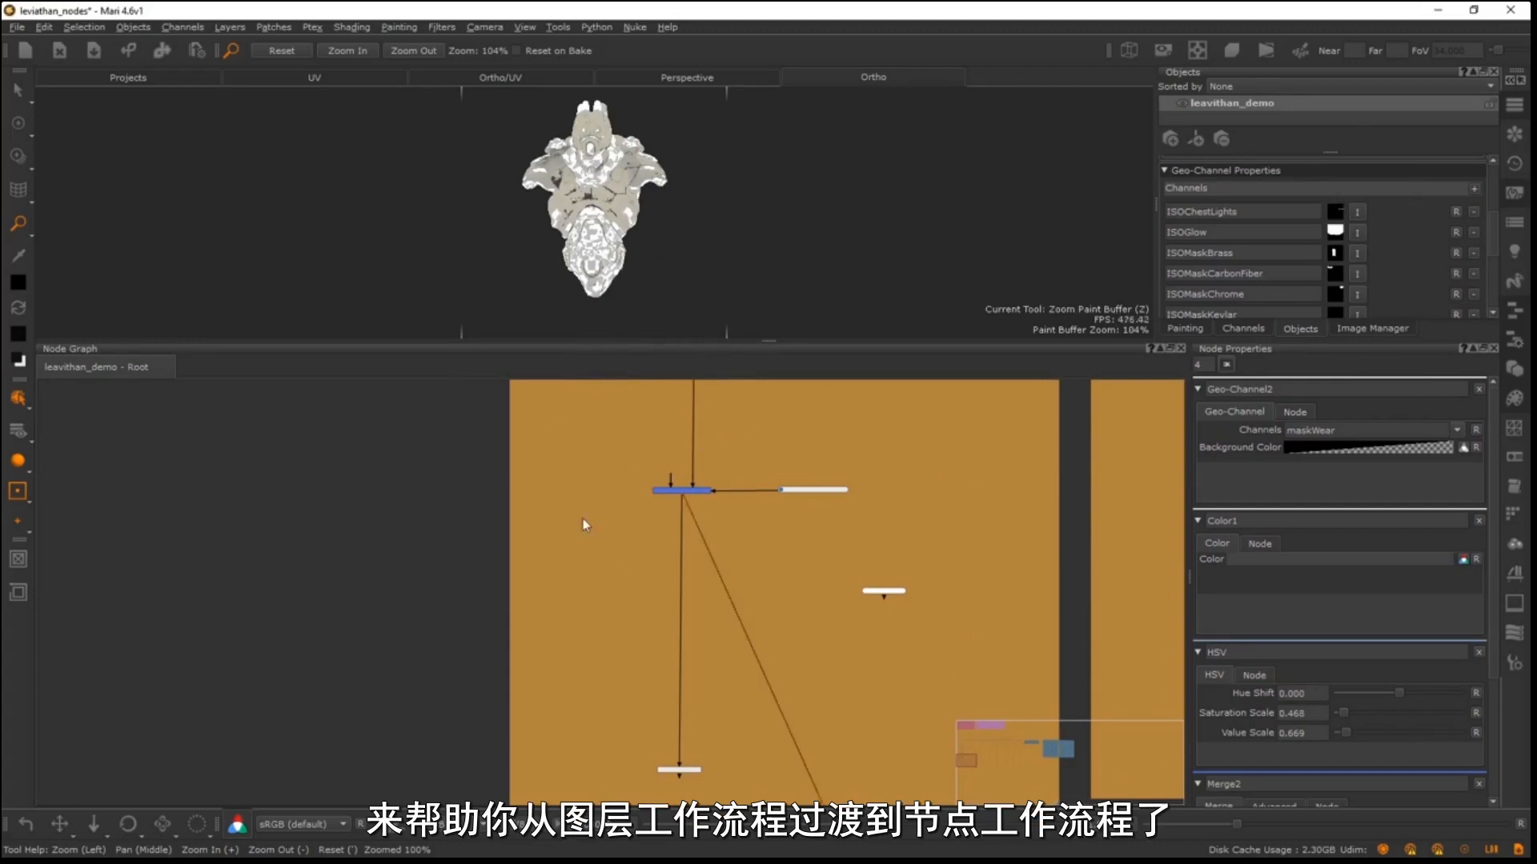
pyautogui.press('a')
pyautogui.keyDown('alt'); pyautogui.moveTo(551, 528); pyautogui.dragTo(559, 568, button='right'); pyautogui.keyUp('alt')
pyautogui.moveTo(533, 471); pyautogui.dragTo(545, 549, button='middle')
pyautogui.keyDown('alt'); pyautogui.moveTo(545, 549); pyautogui.dragTo(477, 528, button='right'); pyautogui.keyUp('alt')
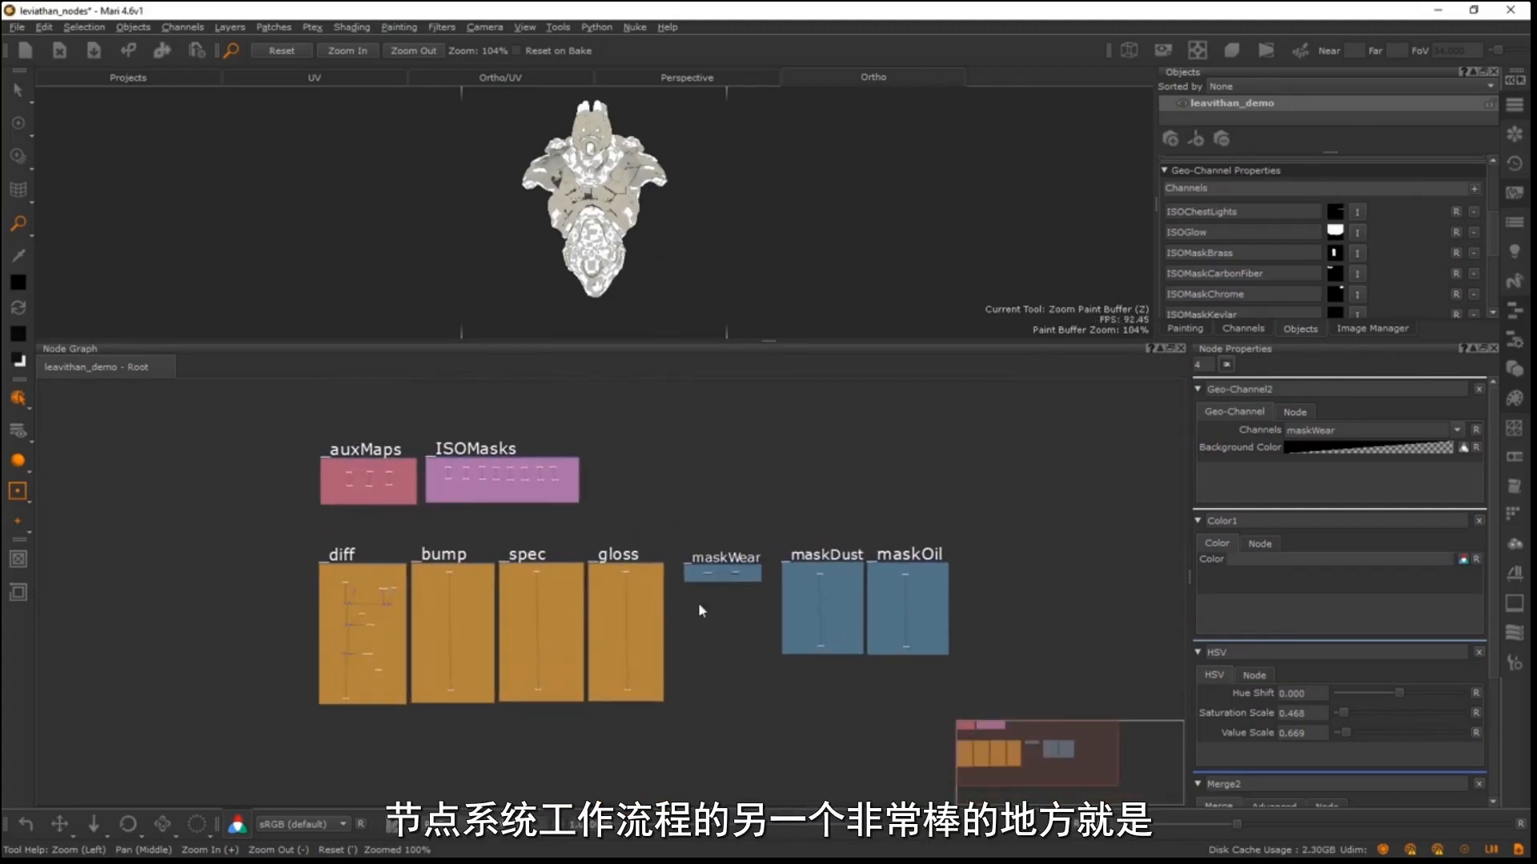
pyautogui.scroll(-1, 381, 481)
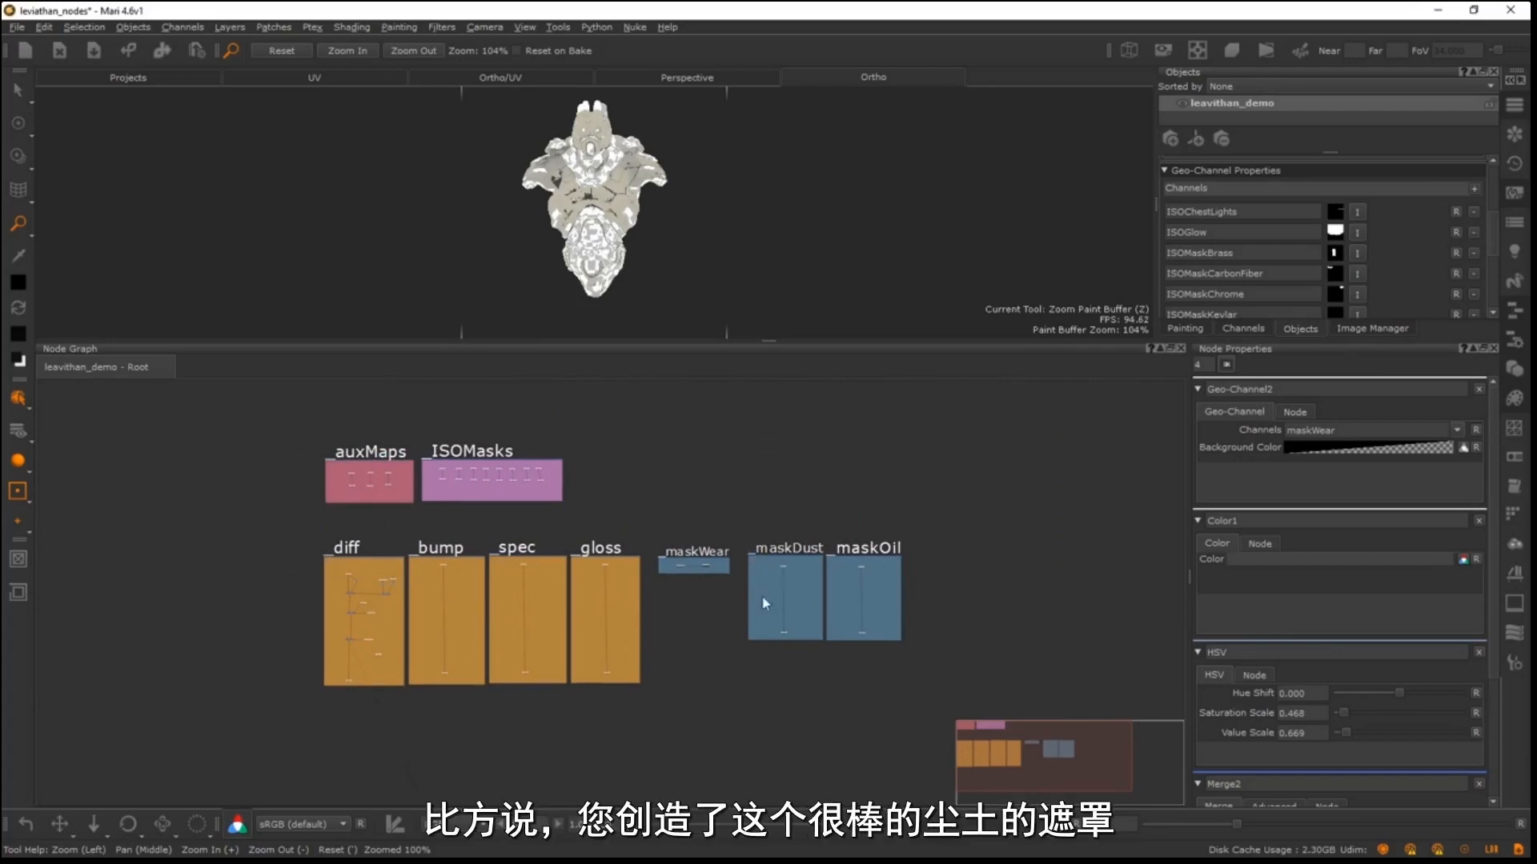
# - Extend the maskDust backdrop downward to make it taller and shift the maskOil backdrop slightly farther from it
pyautogui.scroll(1, 671, 515)
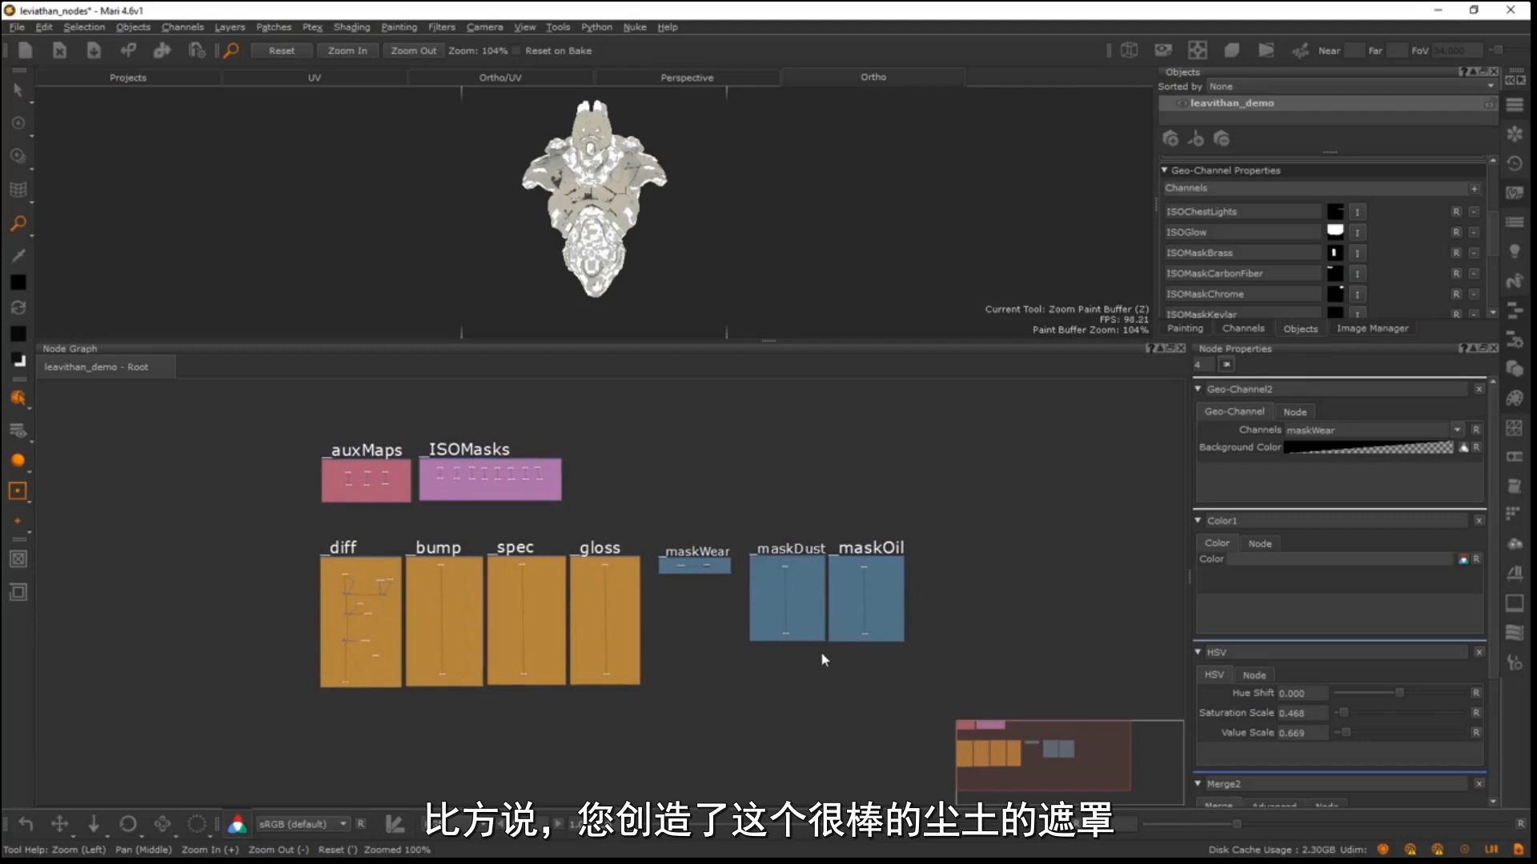
pyautogui.moveTo(823, 640); pyautogui.dragTo(818, 694)
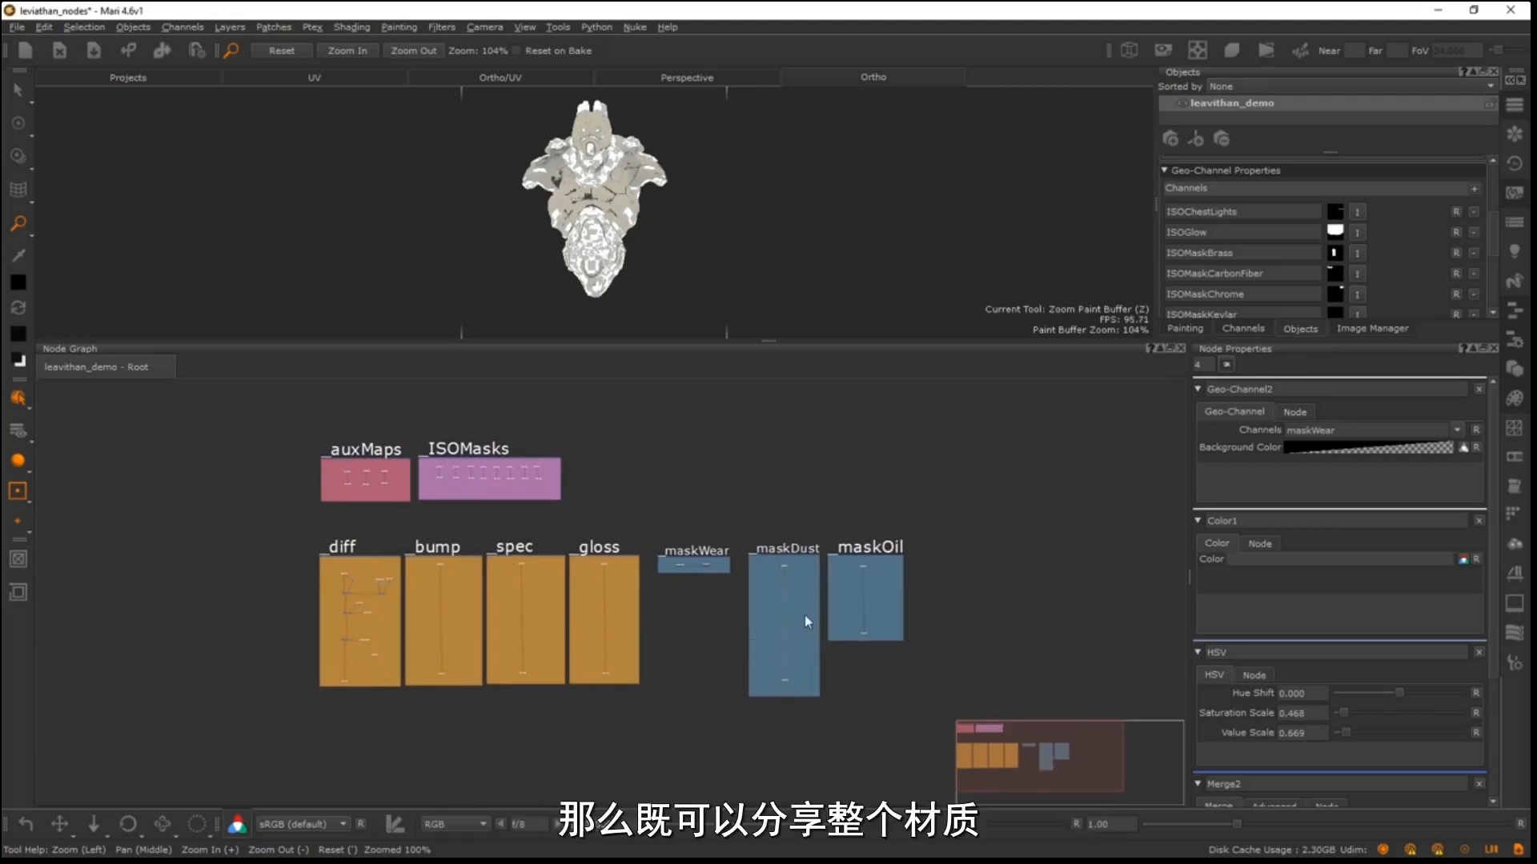
pyautogui.moveTo(752, 615); pyautogui.dragTo(755, 494, button='middle')
pyautogui.scroll(-1, 755, 495)
pyautogui.moveTo(922, 450); pyautogui.dragTo(665, 469, button='middle')
pyautogui.scroll(8, 736, 480)
pyautogui.moveTo(735, 504); pyautogui.dragTo(638, 487, button='middle')
pyautogui.scroll(-5, 638, 487)
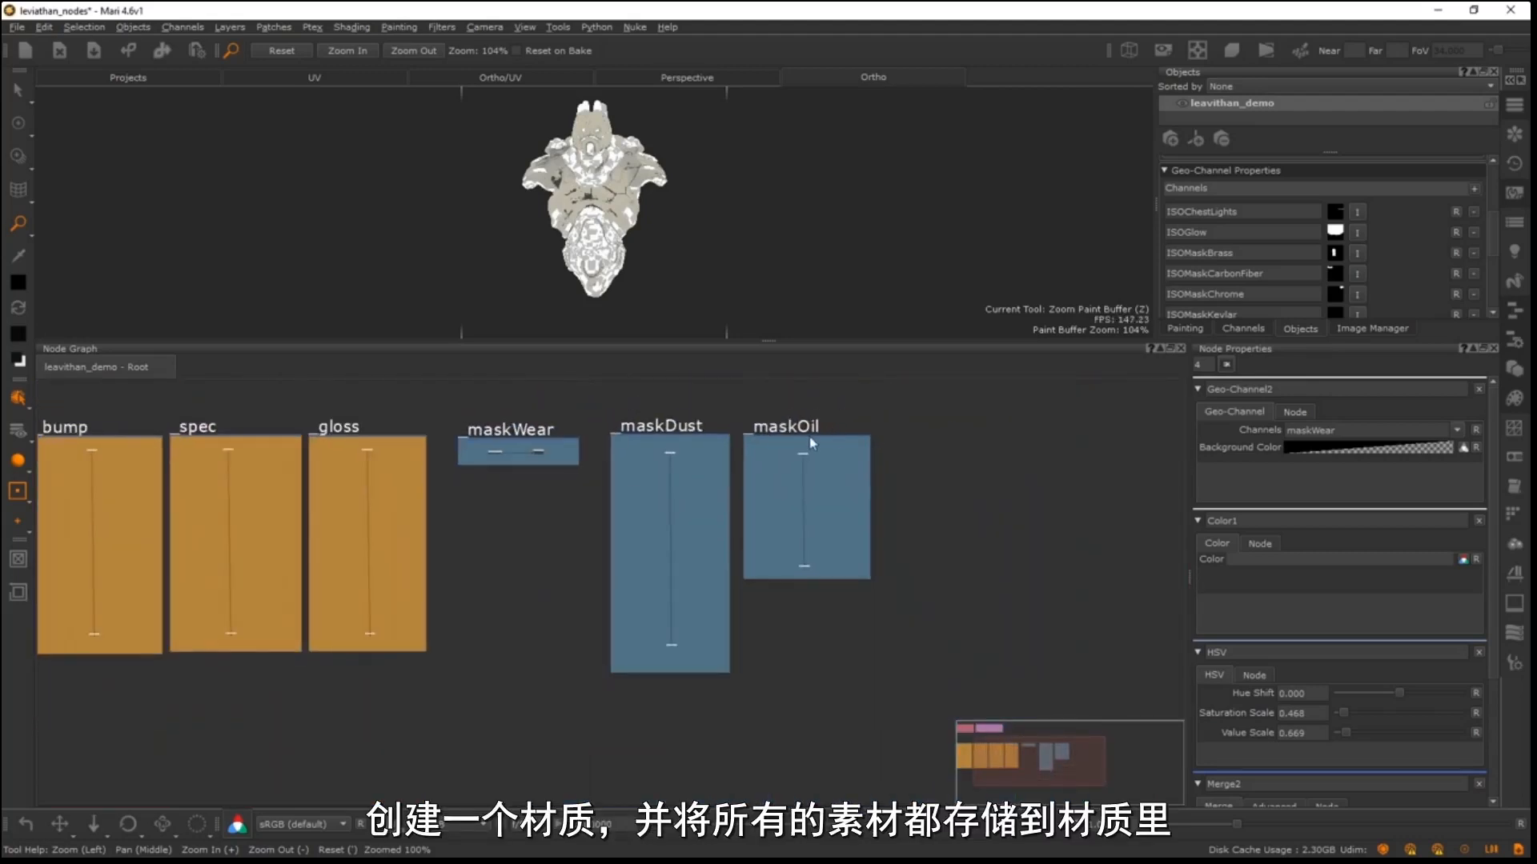
pyautogui.moveTo(808, 440); pyautogui.dragTo(826, 440)
pyautogui.press('Tab')
pyautogui.write('material')
pyautogui.press('Return')
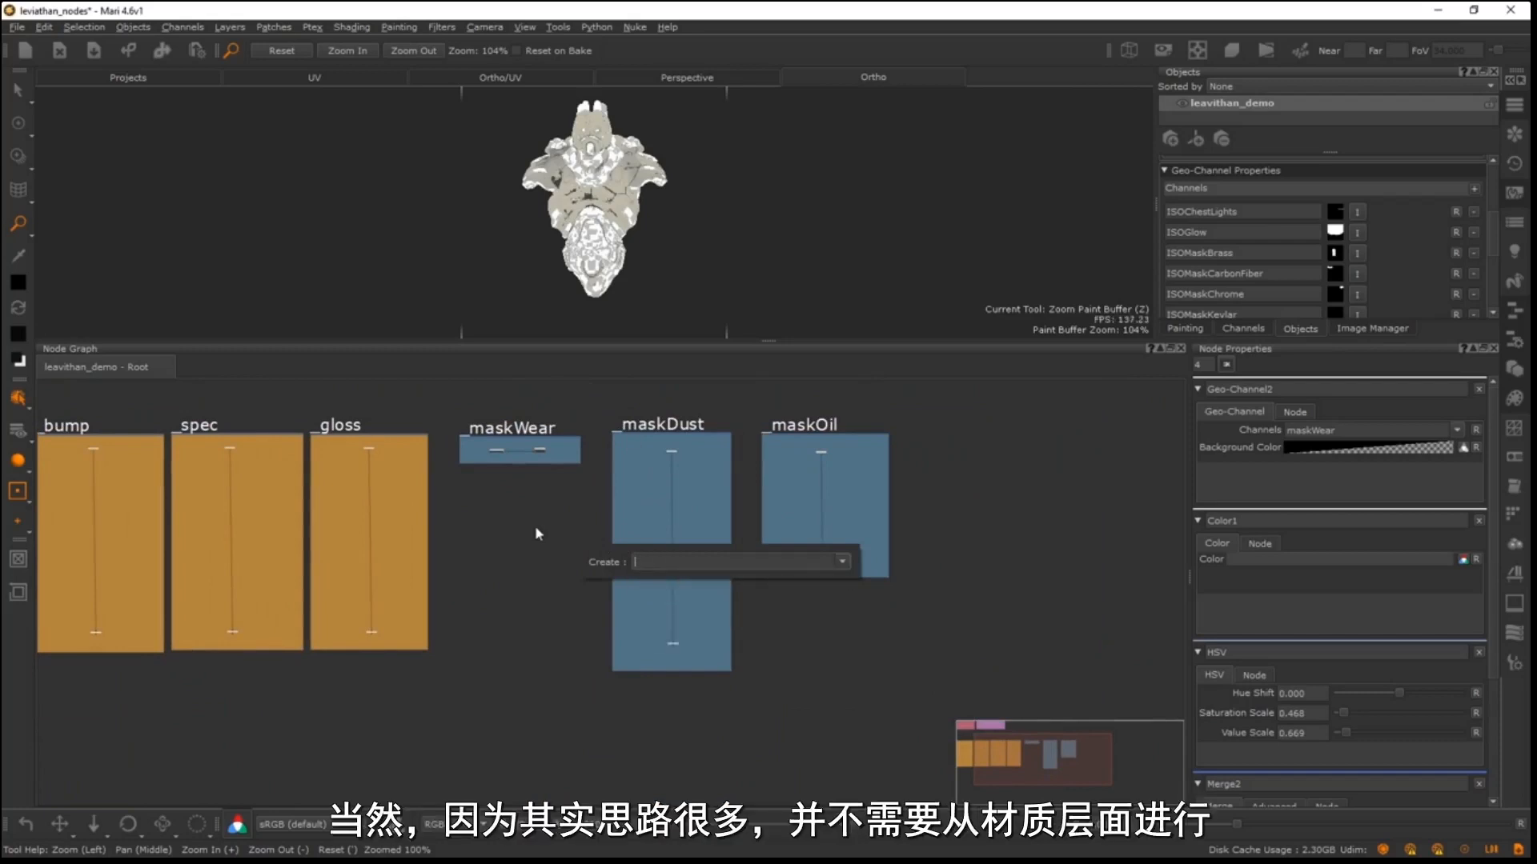
pyautogui.press('Escape')
pyautogui.scroll(-1, 632, 430)
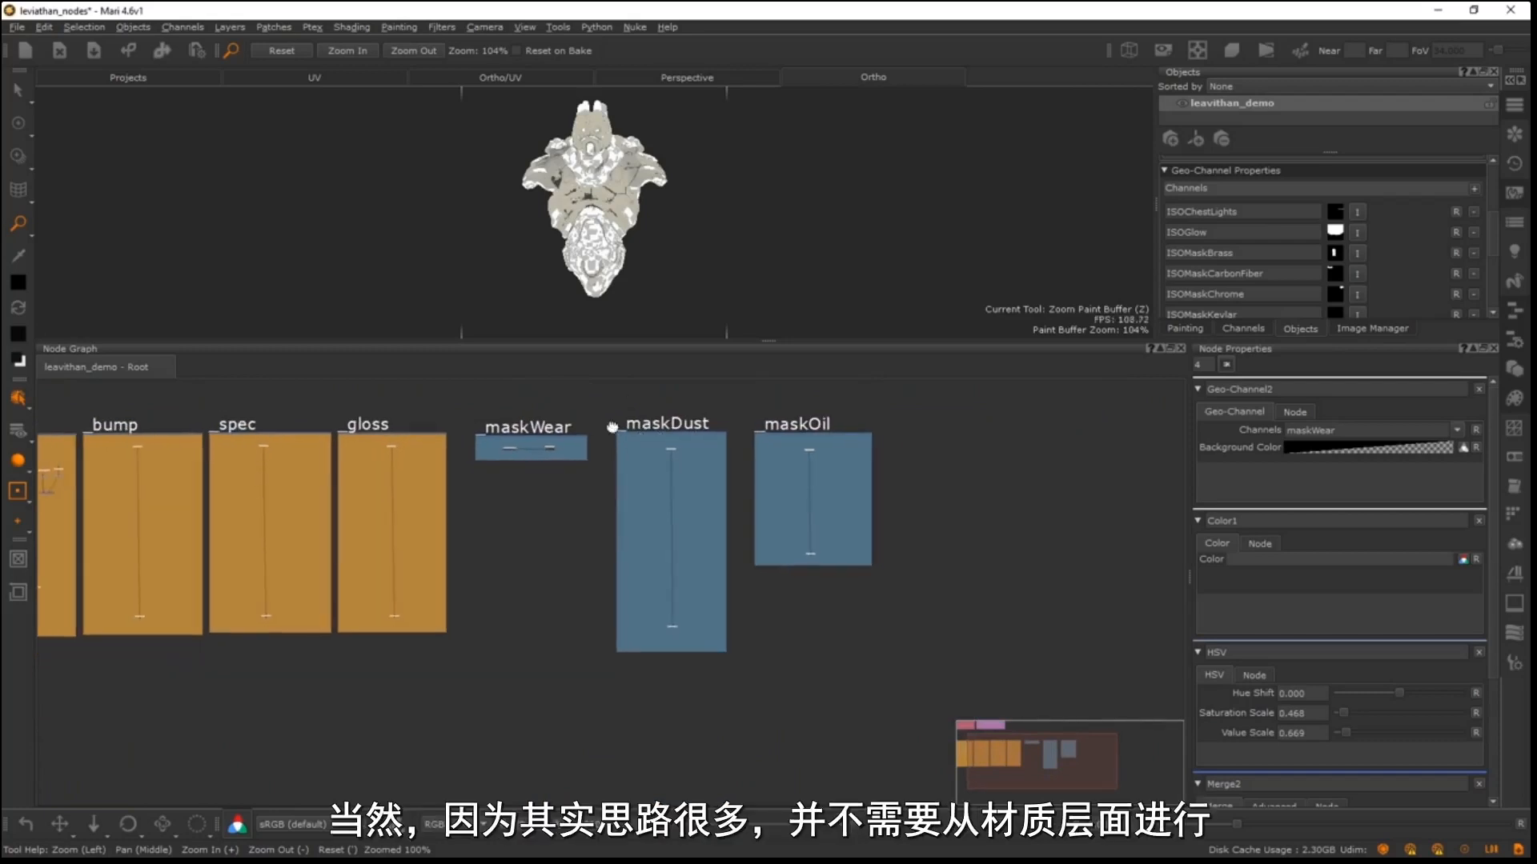
# - Export the maskDust backdrop with its nodes to a node file named test on the Desktop
pyautogui.moveTo(612, 427); pyautogui.dragTo(537, 457, button='middle')
pyautogui.moveTo(536, 457); pyautogui.dragTo(640, 703)
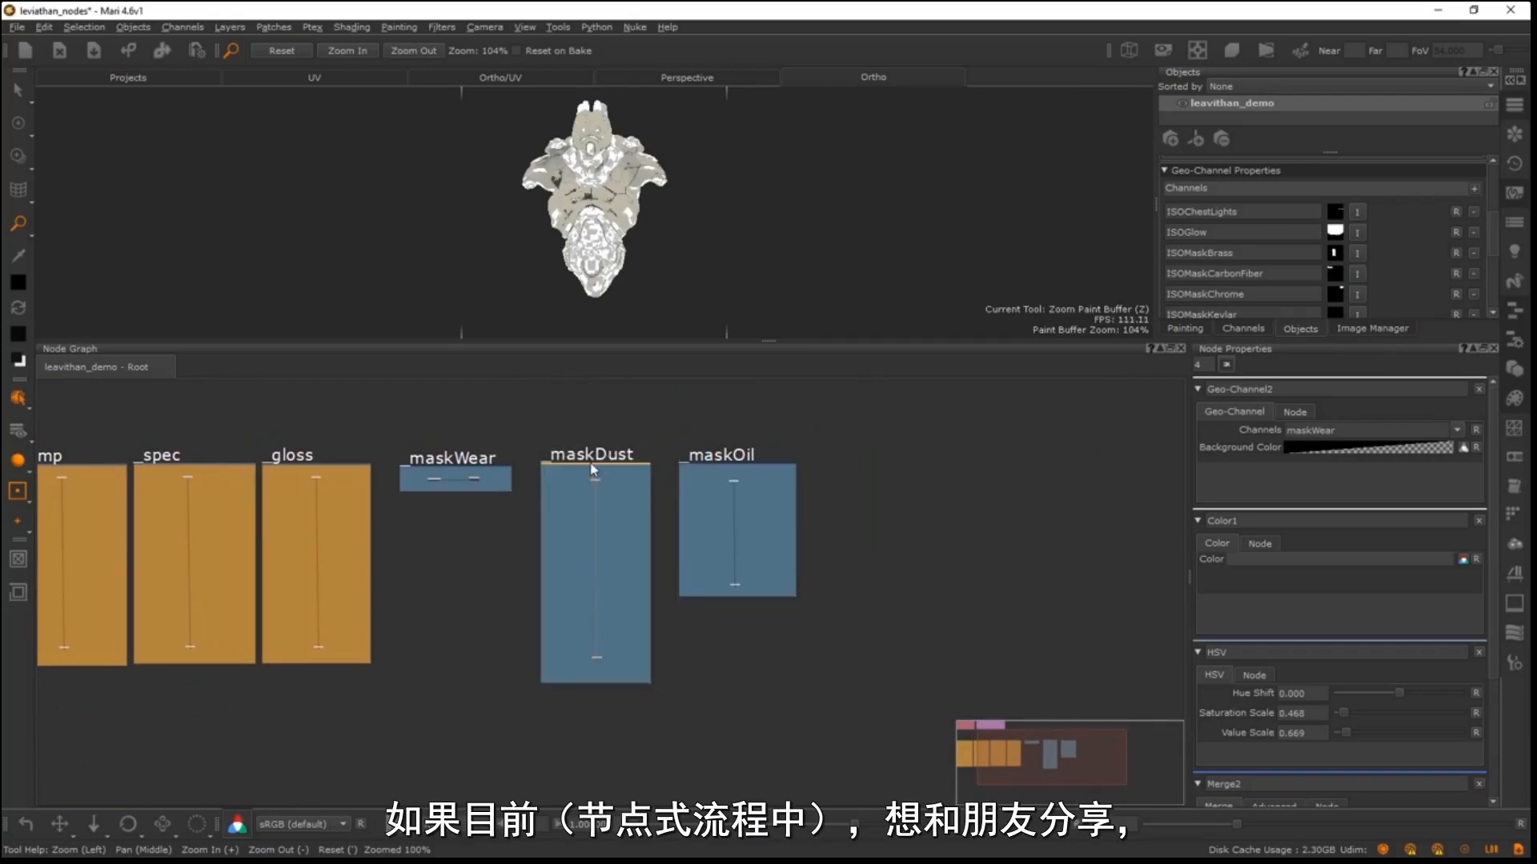
pyautogui.rightClick(591, 465)
pyautogui.click(618, 409)
pyautogui.moveTo(542, 427); pyautogui.dragTo(650, 714)
pyautogui.moveTo(542, 443); pyautogui.dragTo(673, 701)
pyautogui.rightClick(599, 464)
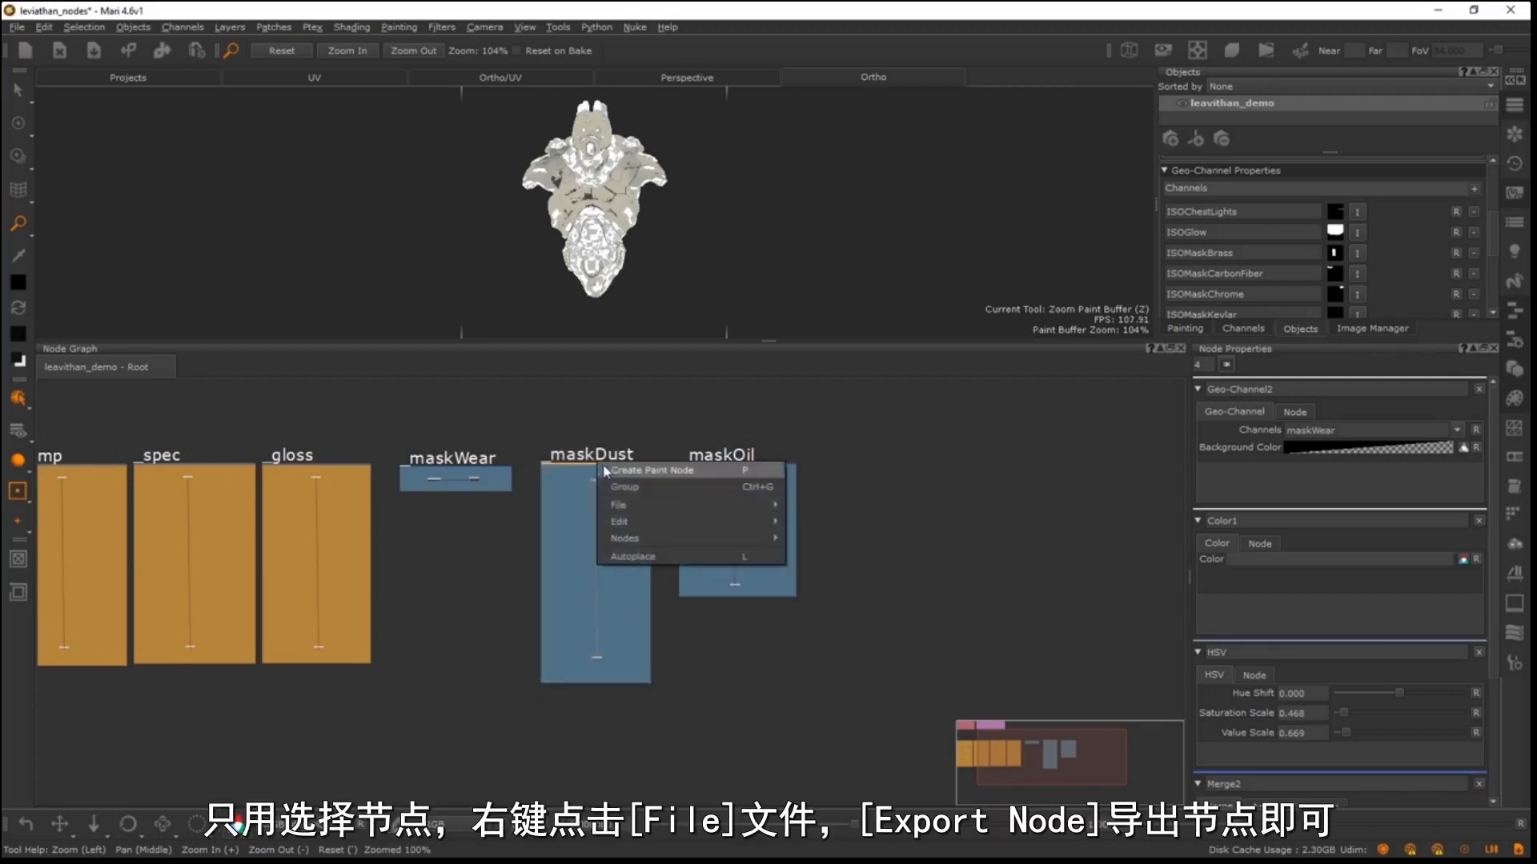
pyautogui.moveTo(636, 507)
pyautogui.click(845, 577)
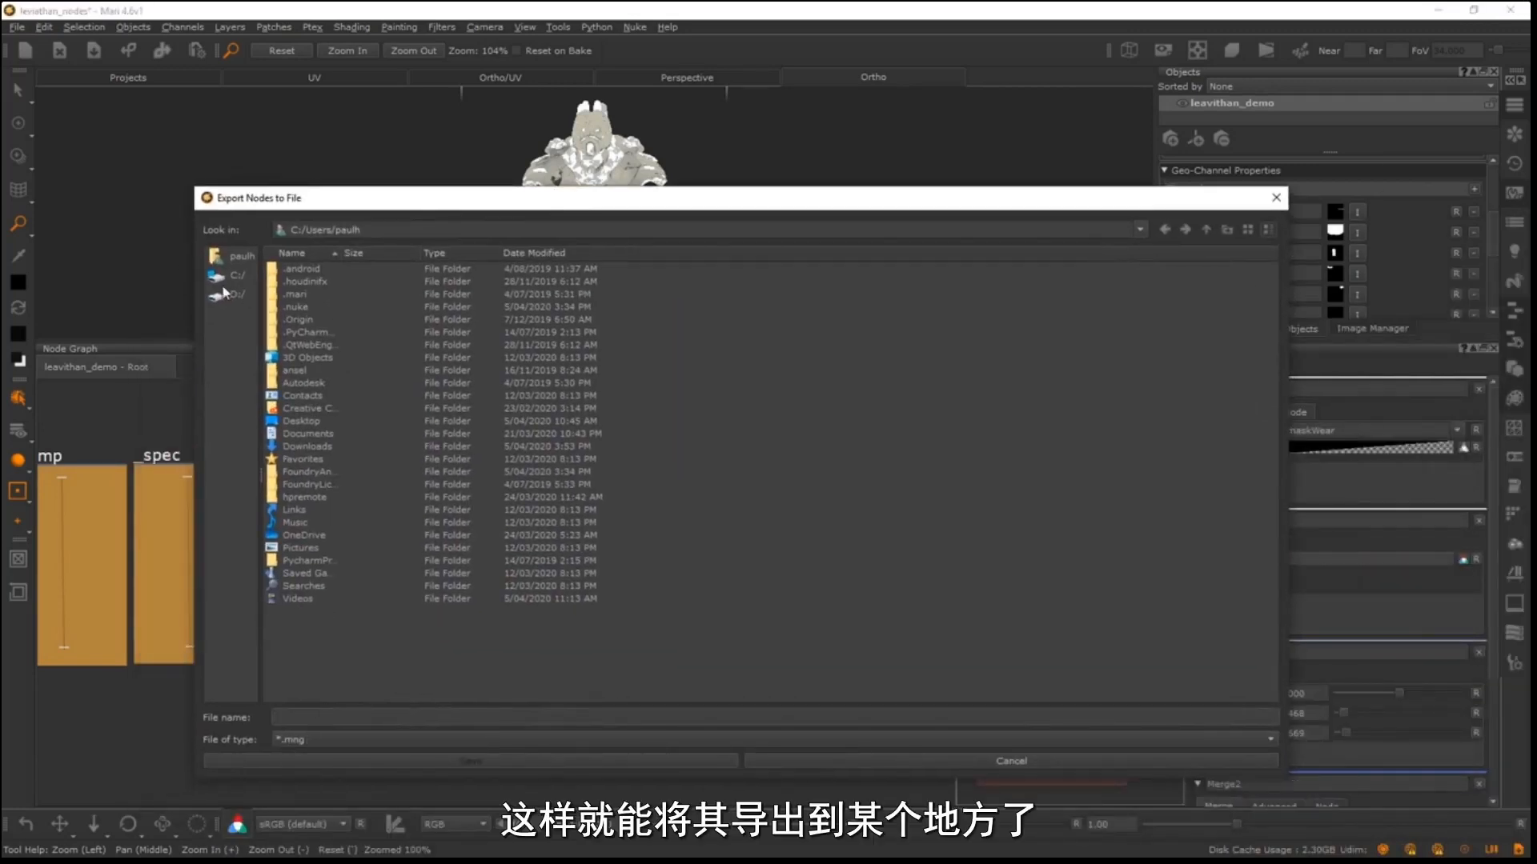
pyautogui.doubleClick(304, 424)
pyautogui.click(368, 716)
pyautogui.write('test')
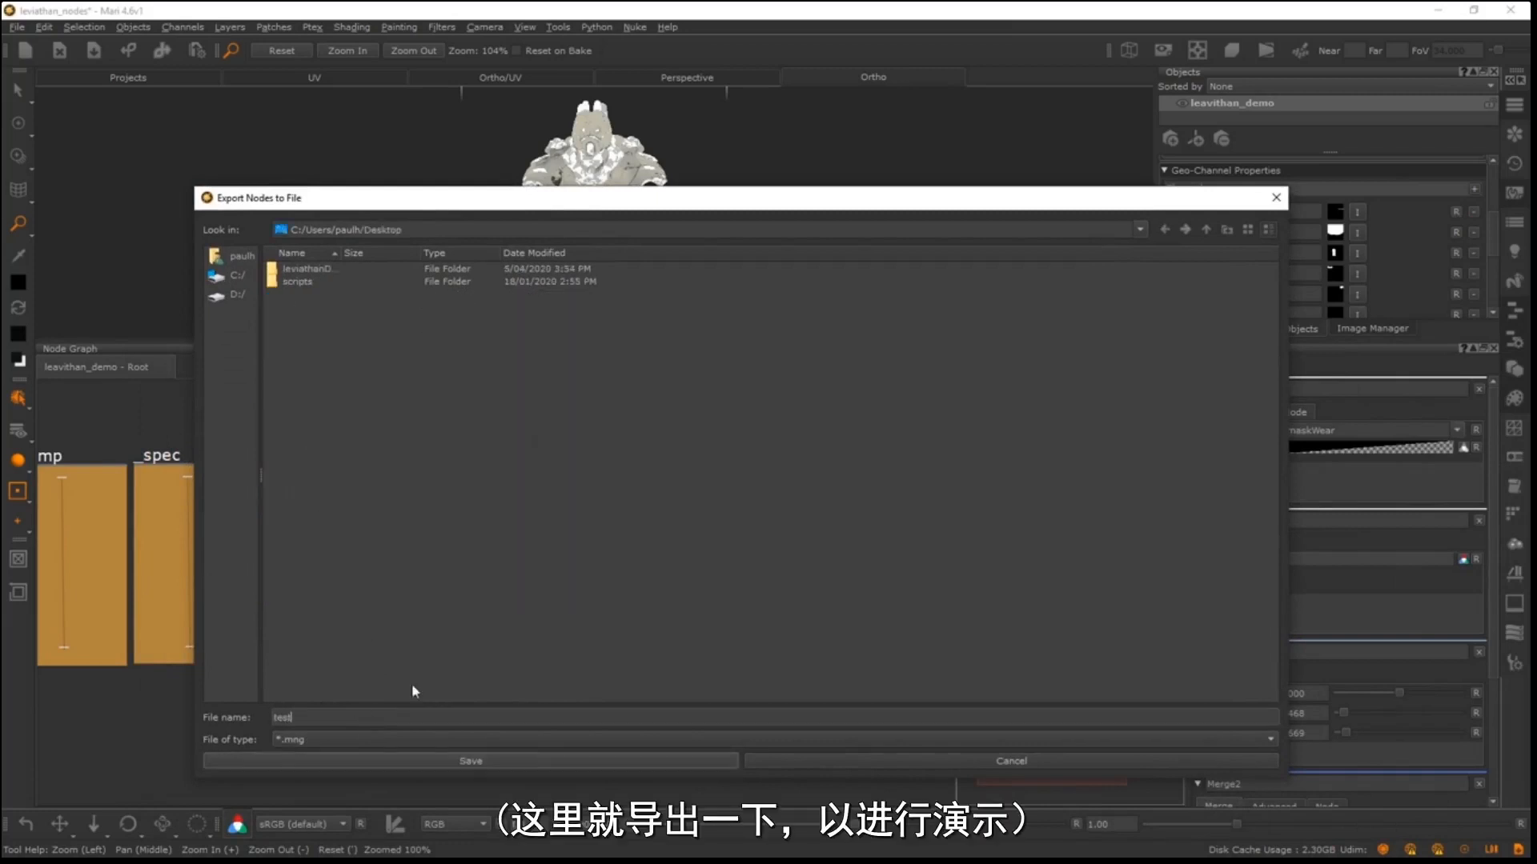
pyautogui.click(465, 760)
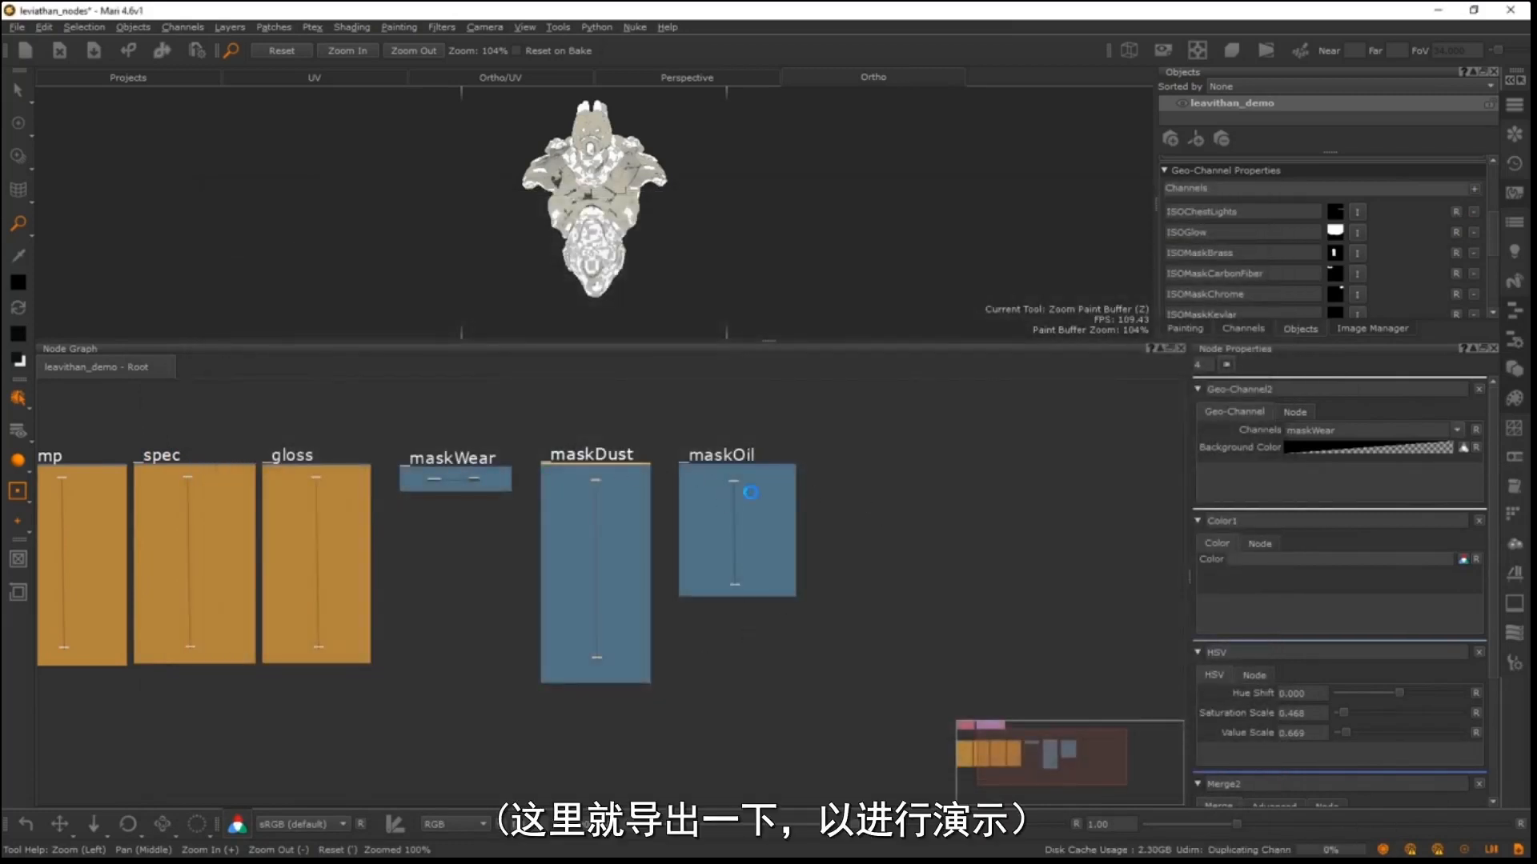
# - Import the nodes from test.mng on the Desktop into the empty area beside the maskOil backdrop
pyautogui.scroll(-3, 810, 484)
pyautogui.moveTo(686, 479); pyautogui.dragTo(406, 445, button='middle')
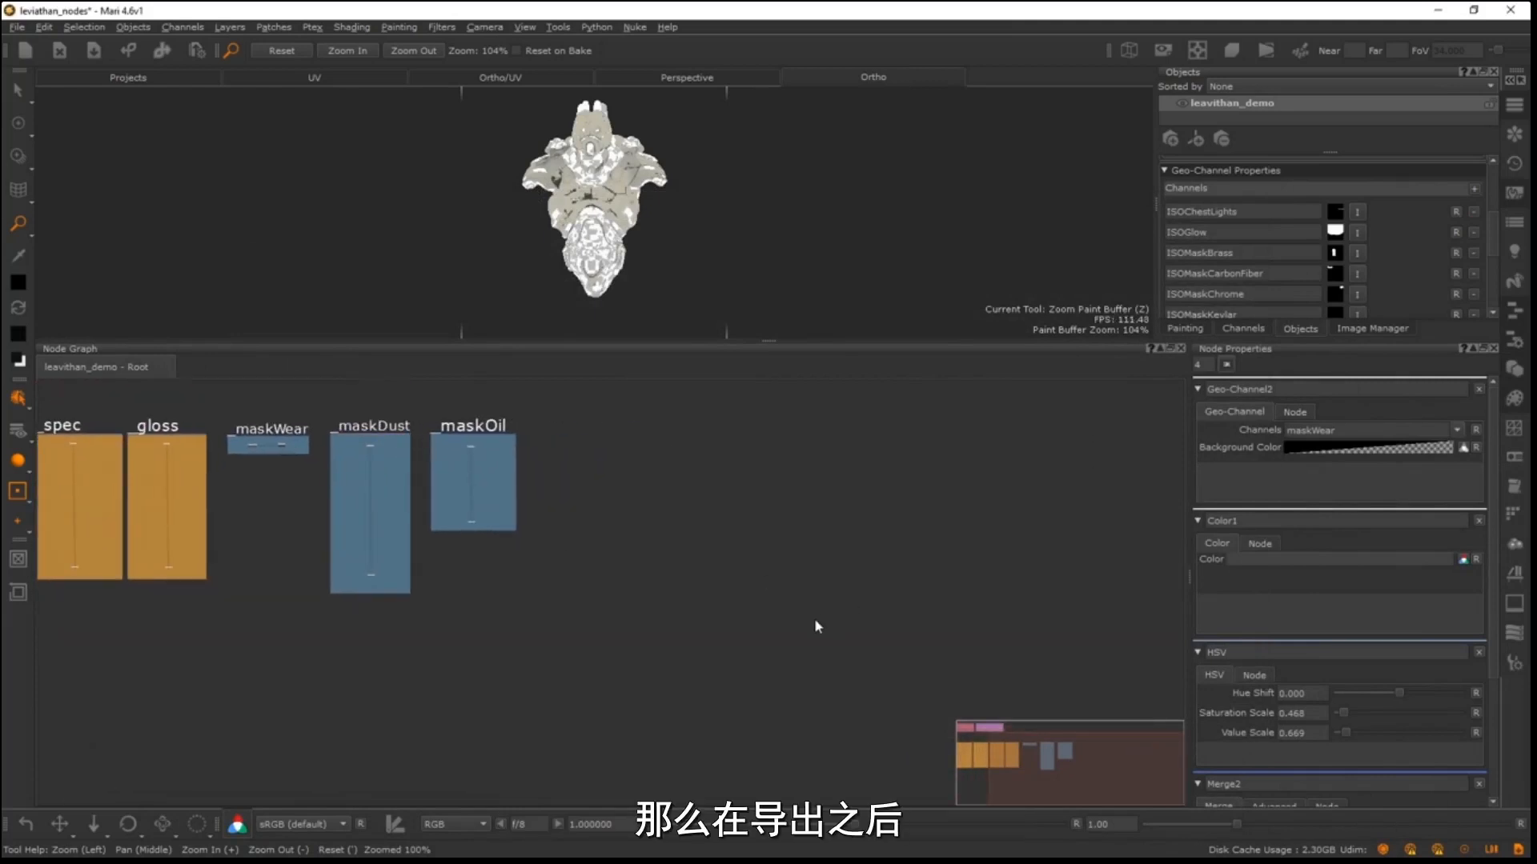
pyautogui.rightClick(627, 484)
pyautogui.moveTo(708, 521)
pyautogui.click(837, 515)
pyautogui.rightClick(722, 525)
pyautogui.moveTo(840, 559)
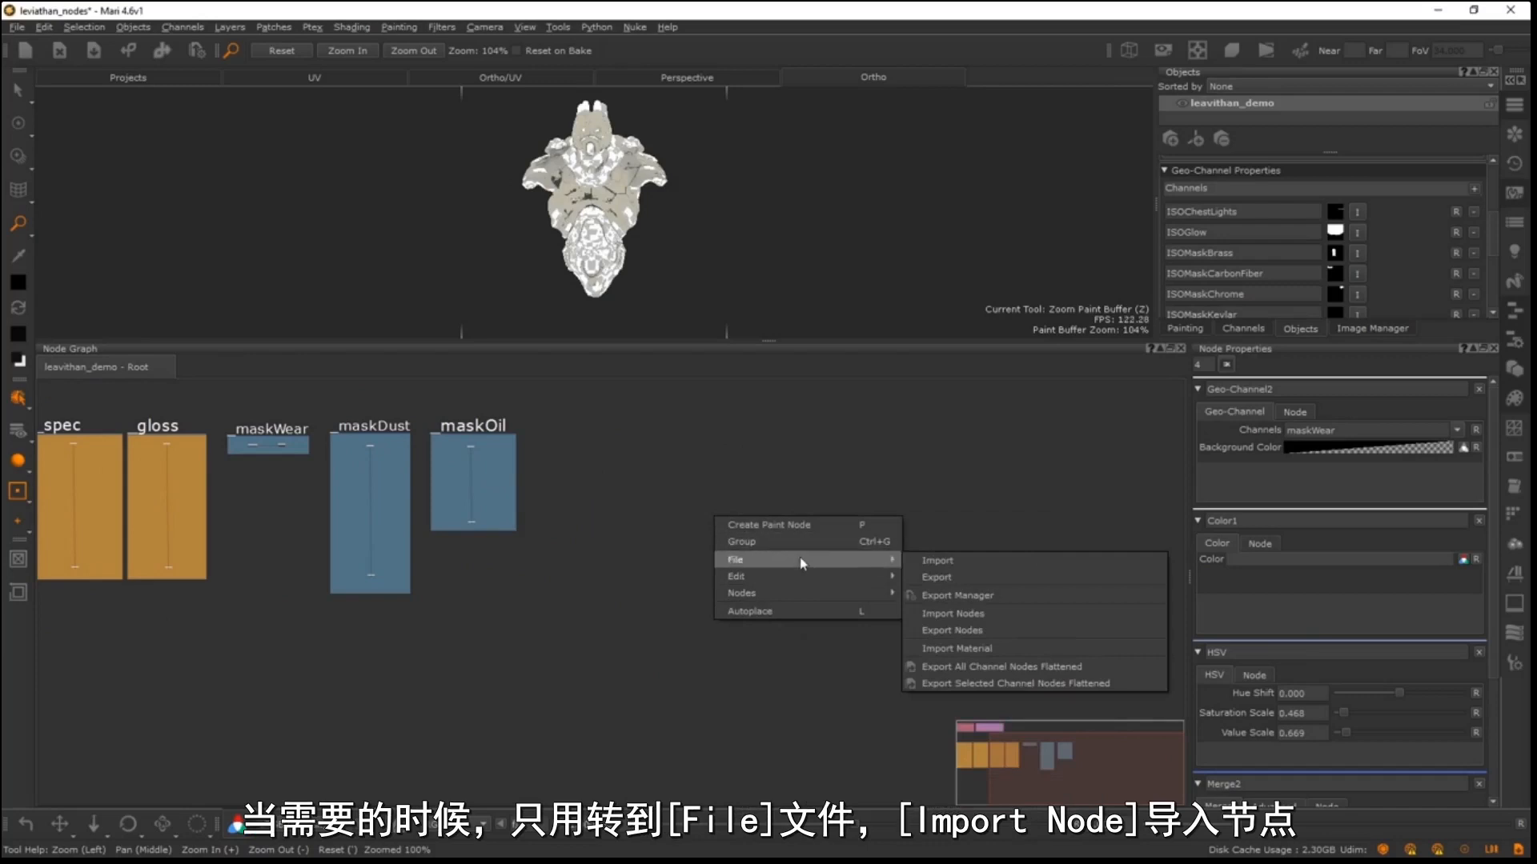
pyautogui.click(1029, 613)
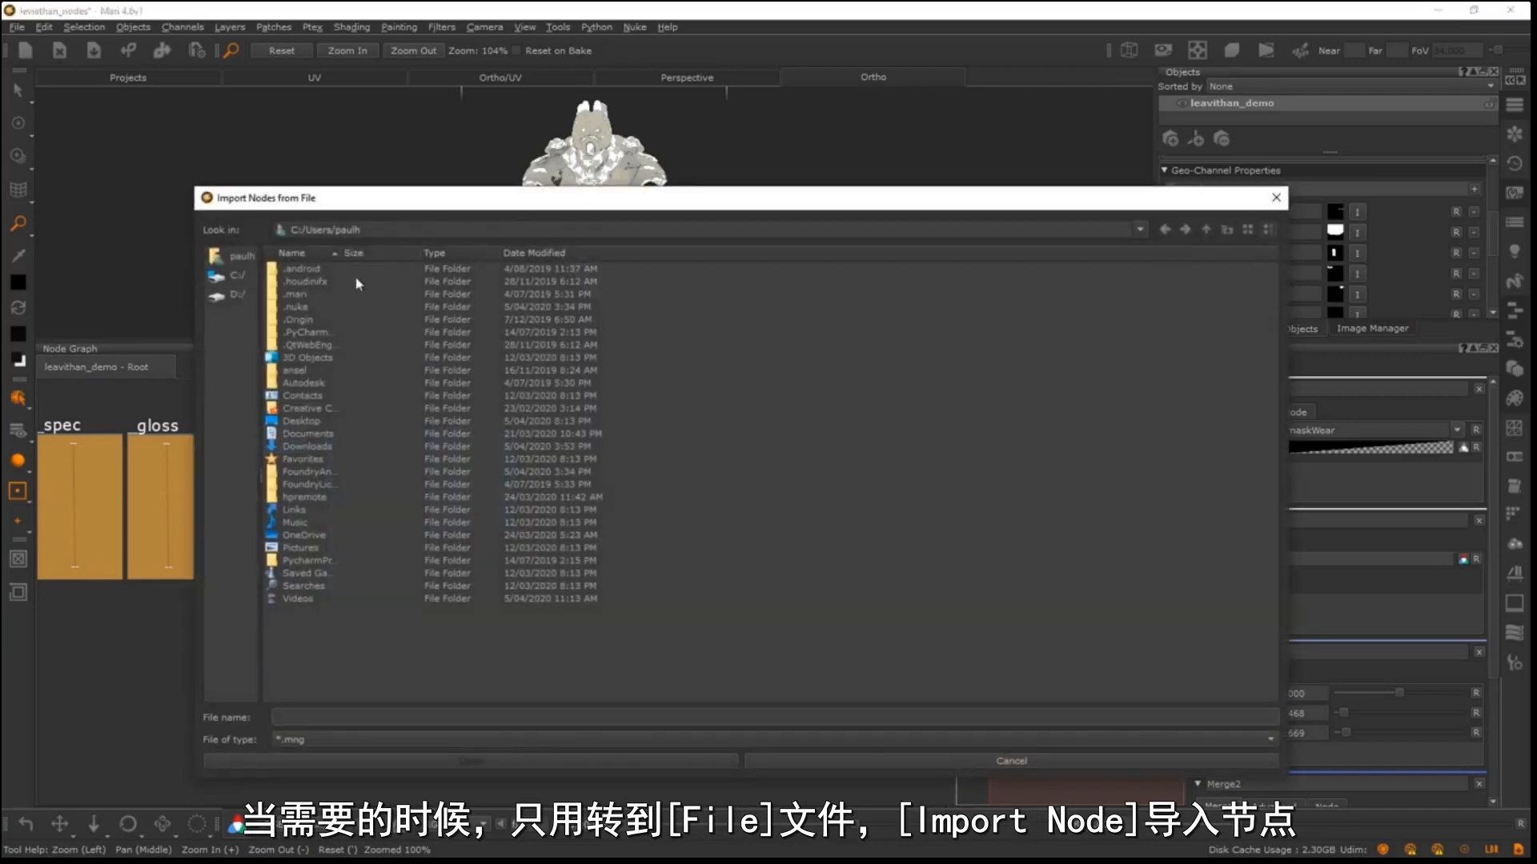
pyautogui.doubleClick(301, 423)
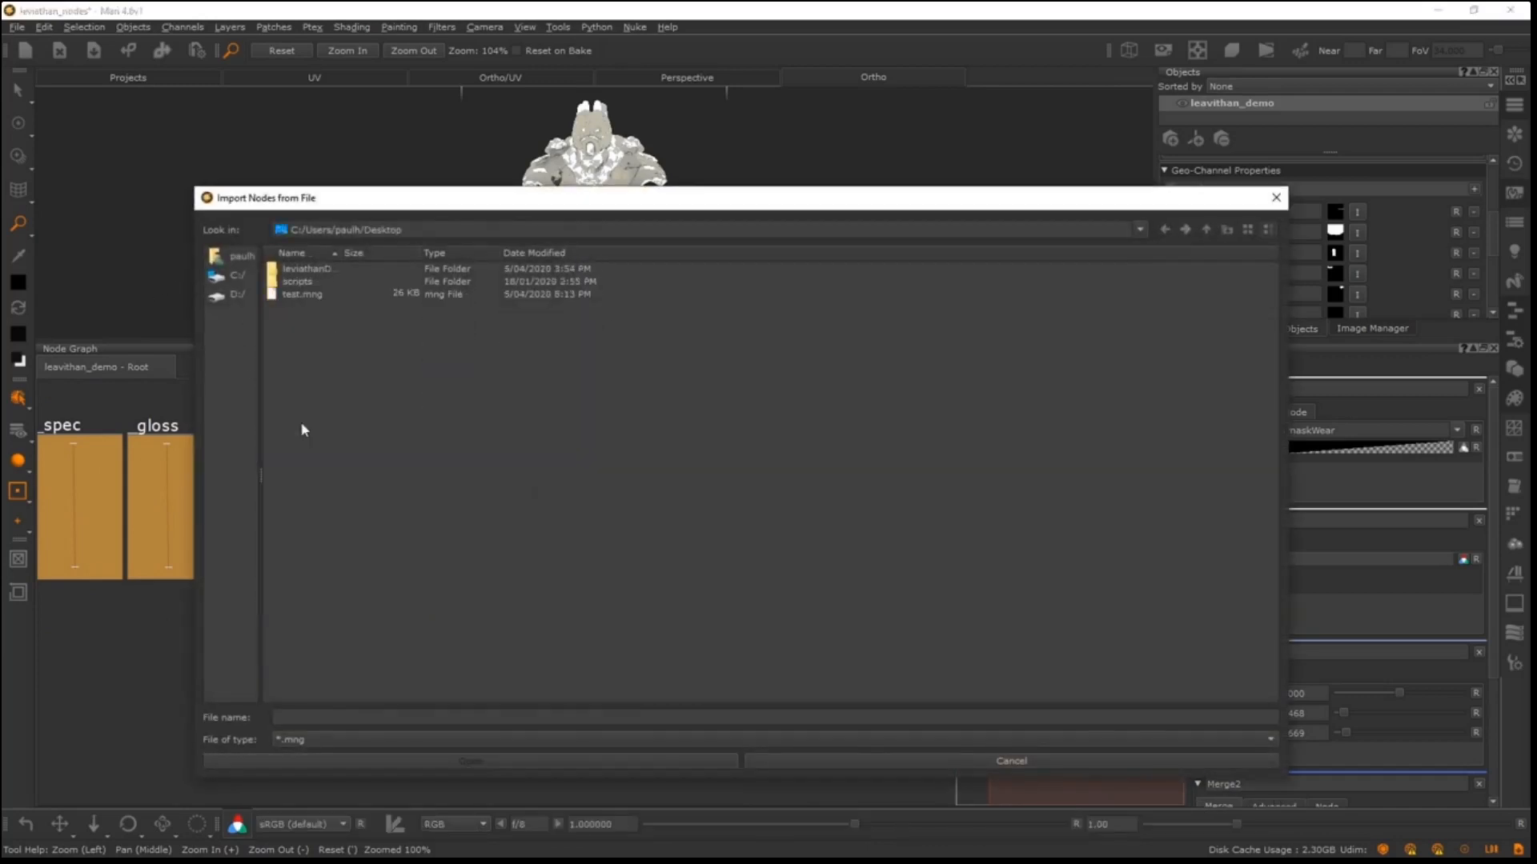
pyautogui.click(300, 294)
pyautogui.click(472, 761)
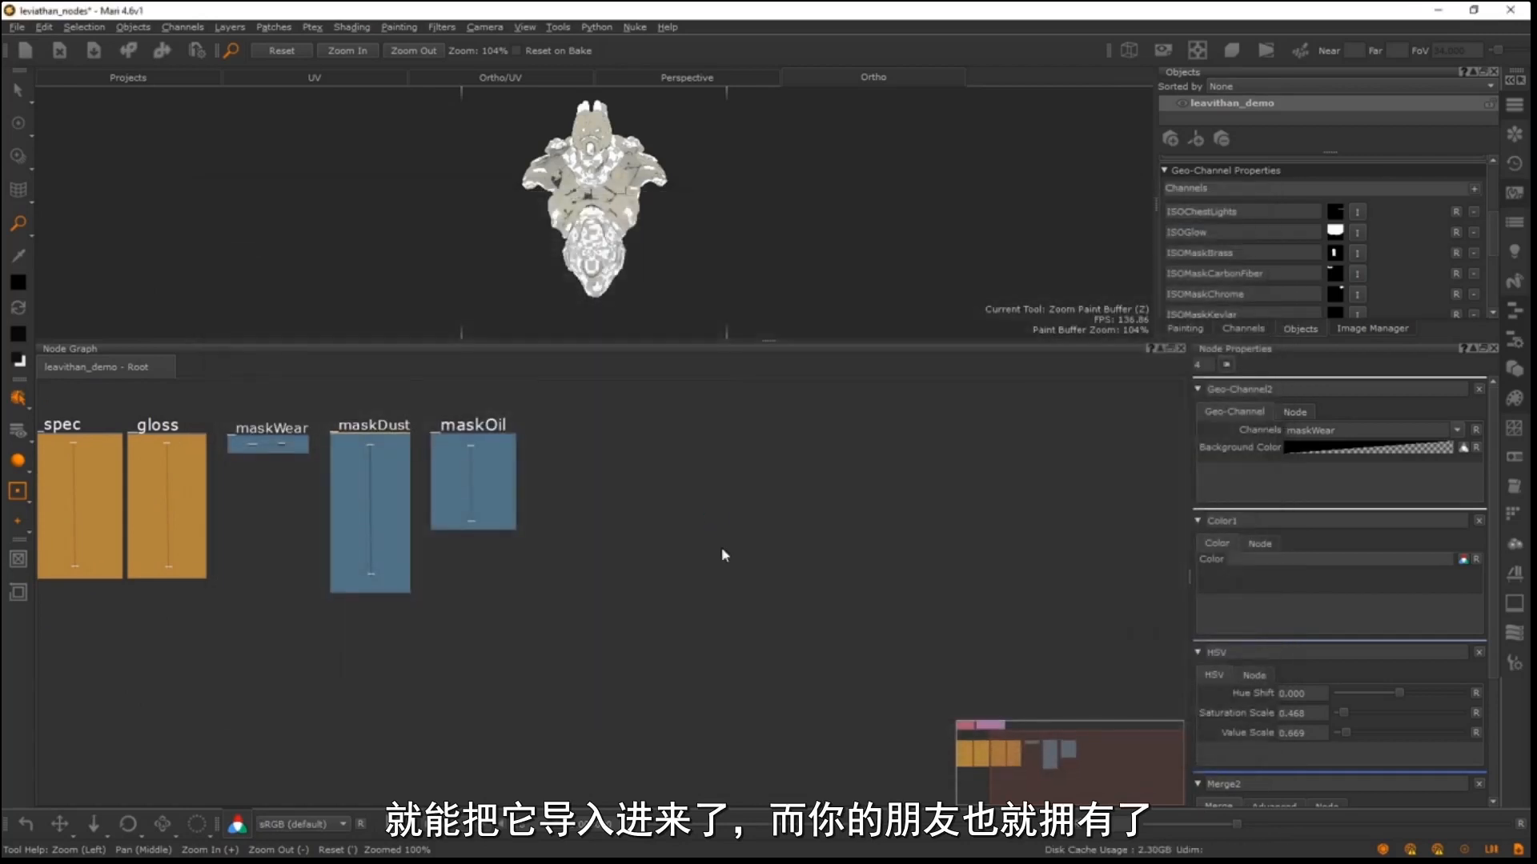
# - Inspect the imported maskDust1 backdrop, display its mask on the model and frame all backdrops in the node graph
pyautogui.moveTo(771, 521); pyautogui.dragTo(725, 444)
pyautogui.scroll(10, 708, 568)
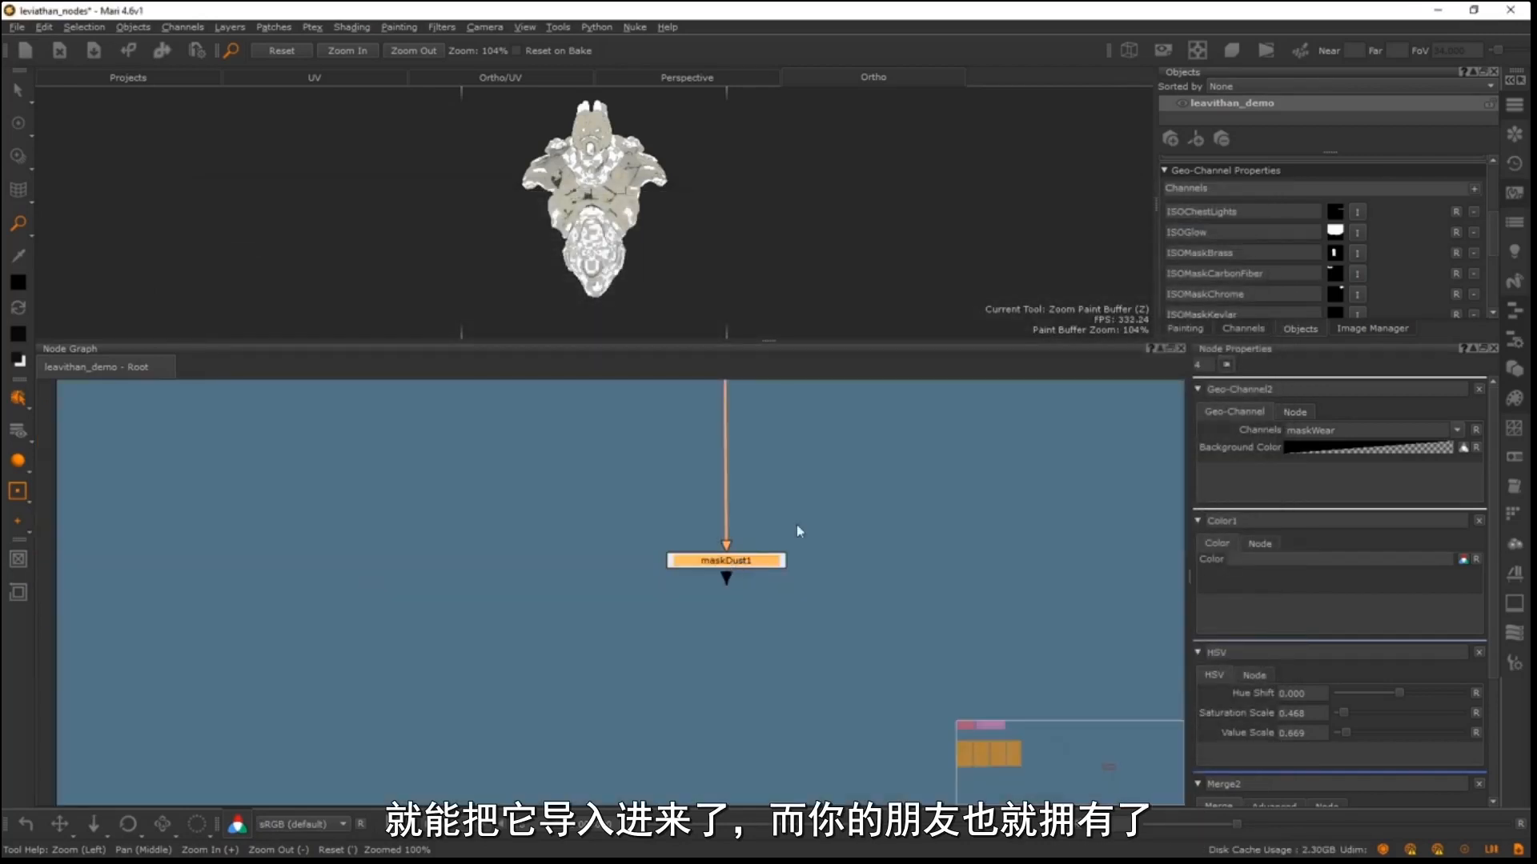
pyautogui.scroll(-7, 561, 520)
pyautogui.scroll(-3, 560, 496)
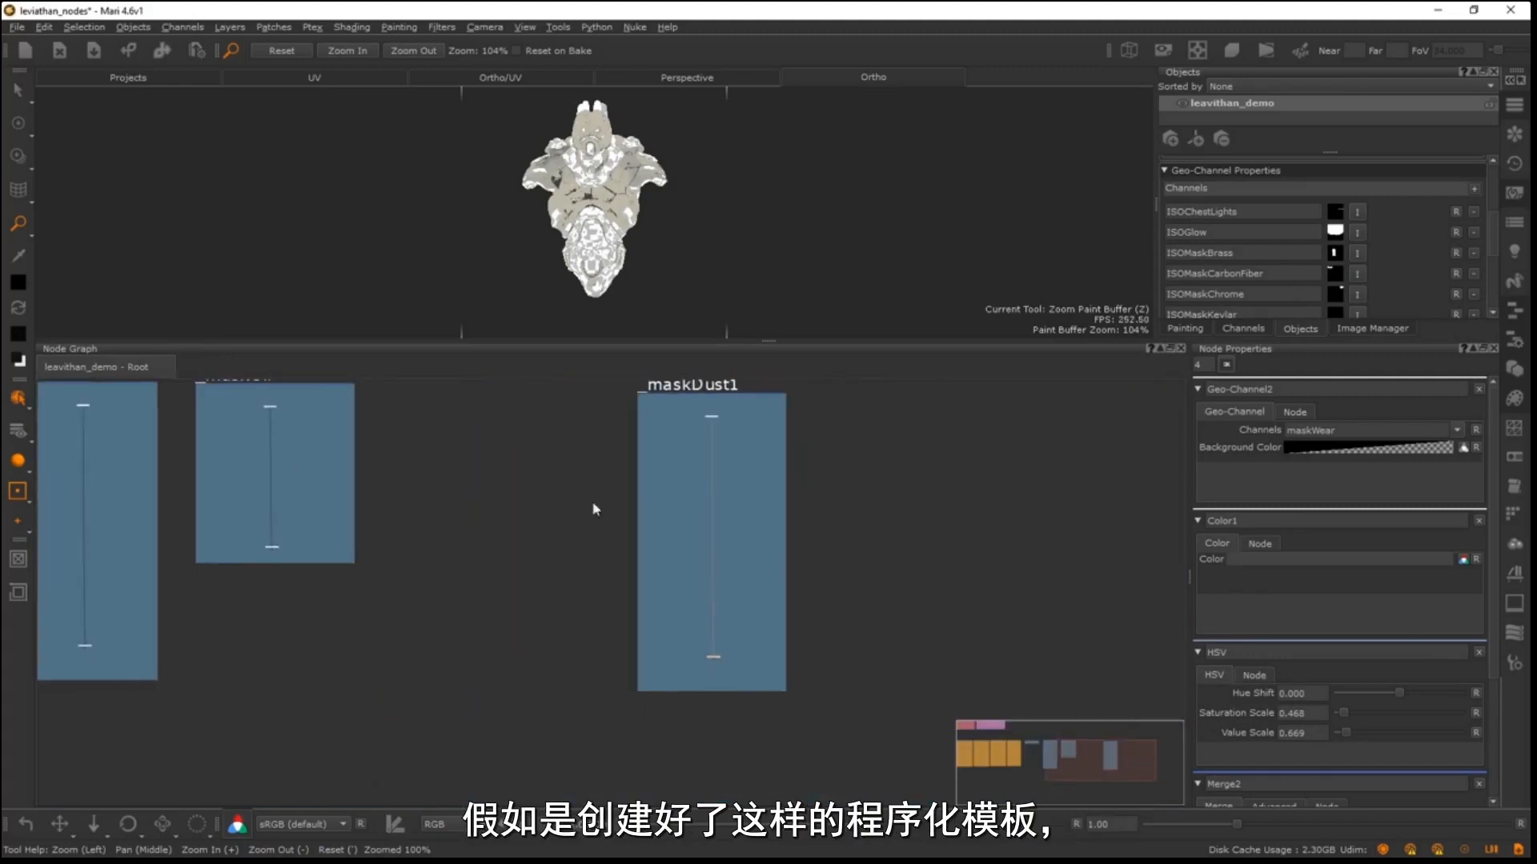
pyautogui.moveTo(698, 433); pyautogui.dragTo(871, 432)
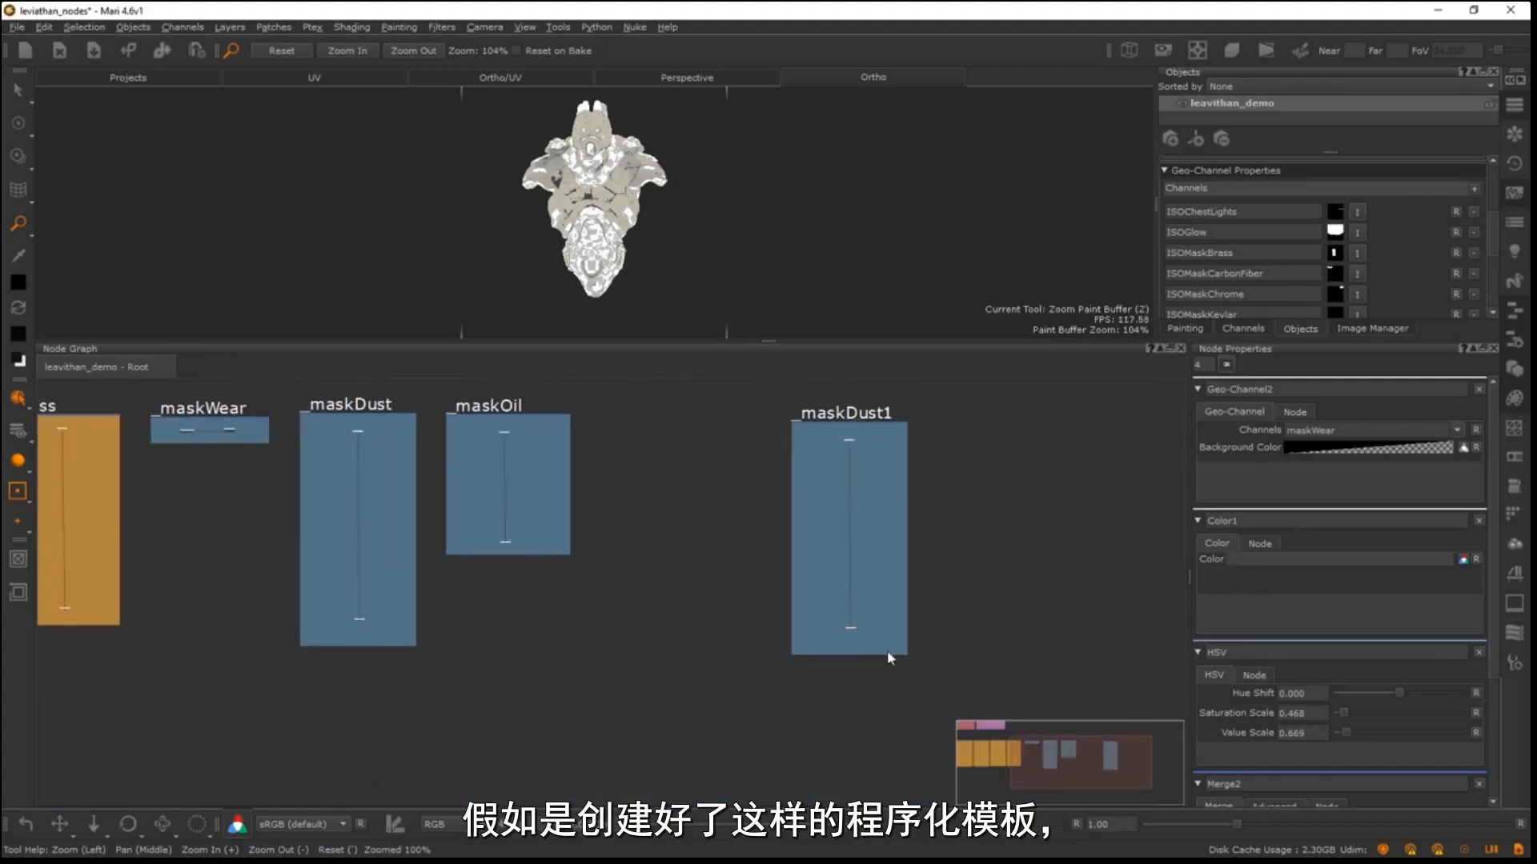
pyautogui.press('1')
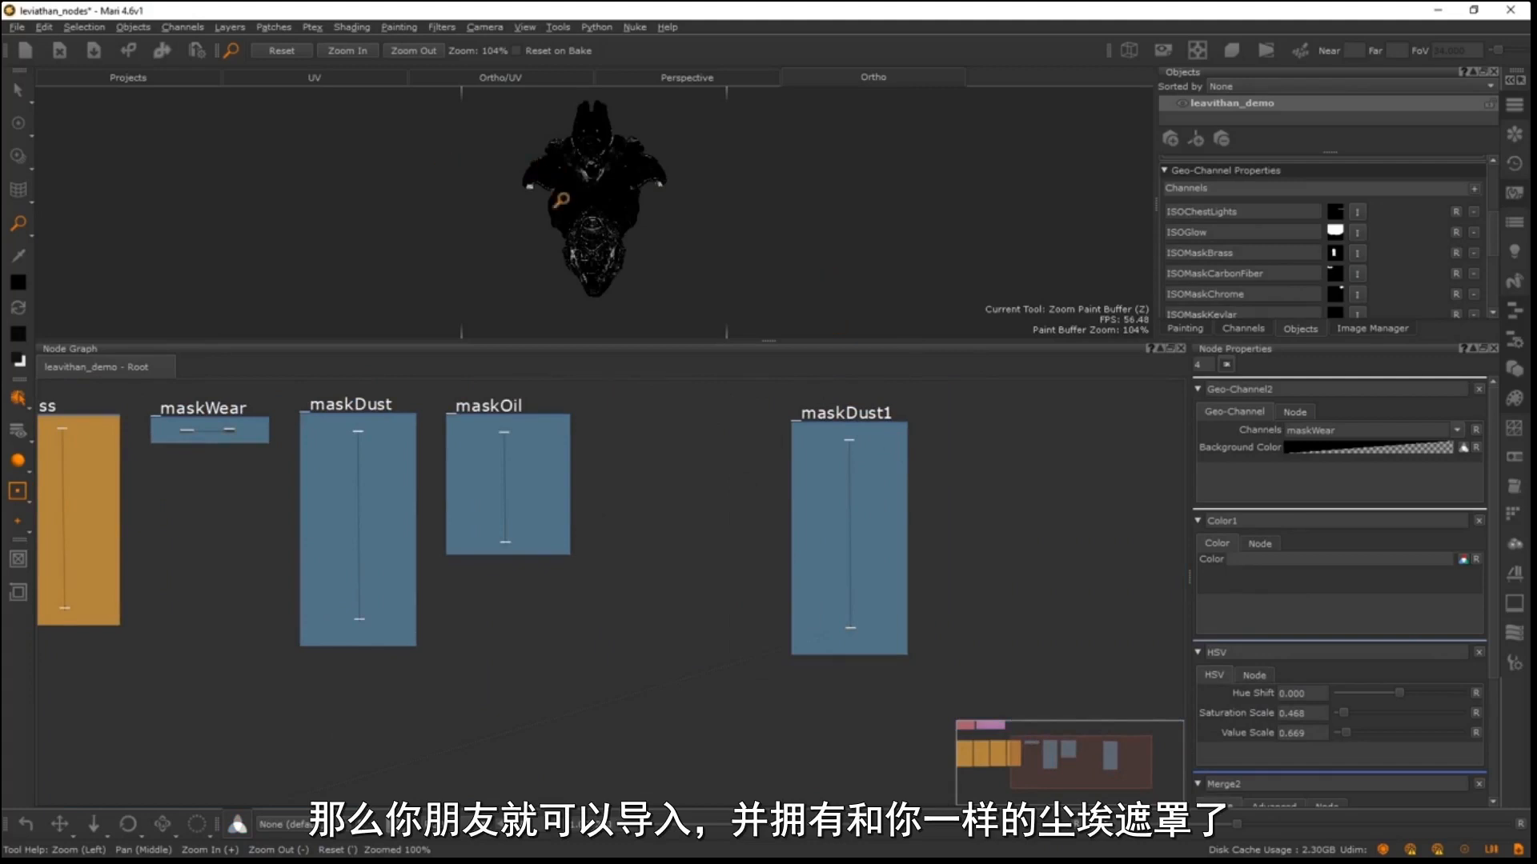
pyautogui.scroll(-5, 387, 486)
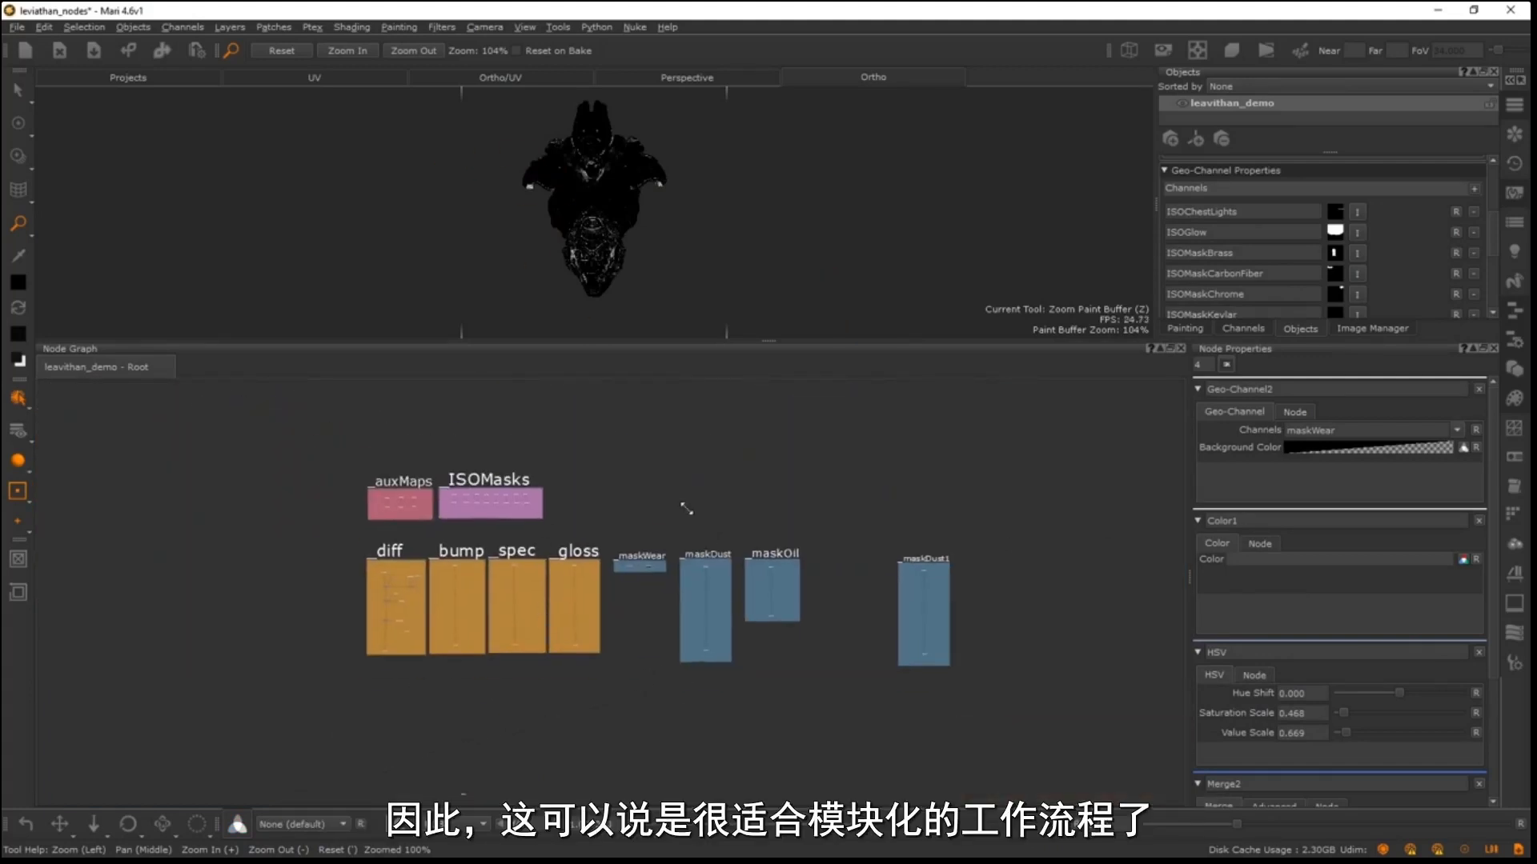
pyautogui.scroll(1, 697, 552)
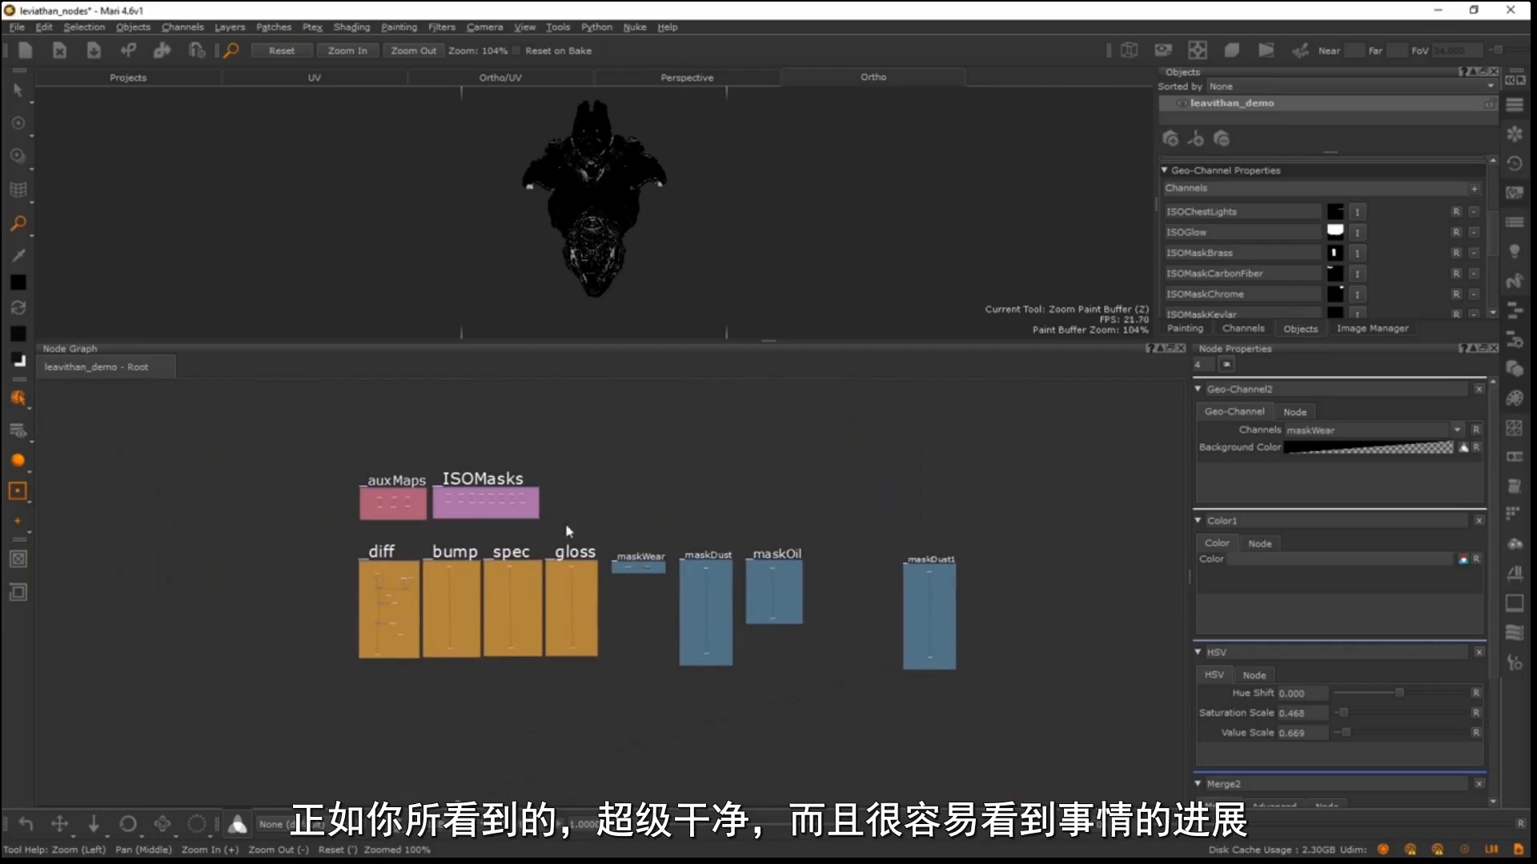